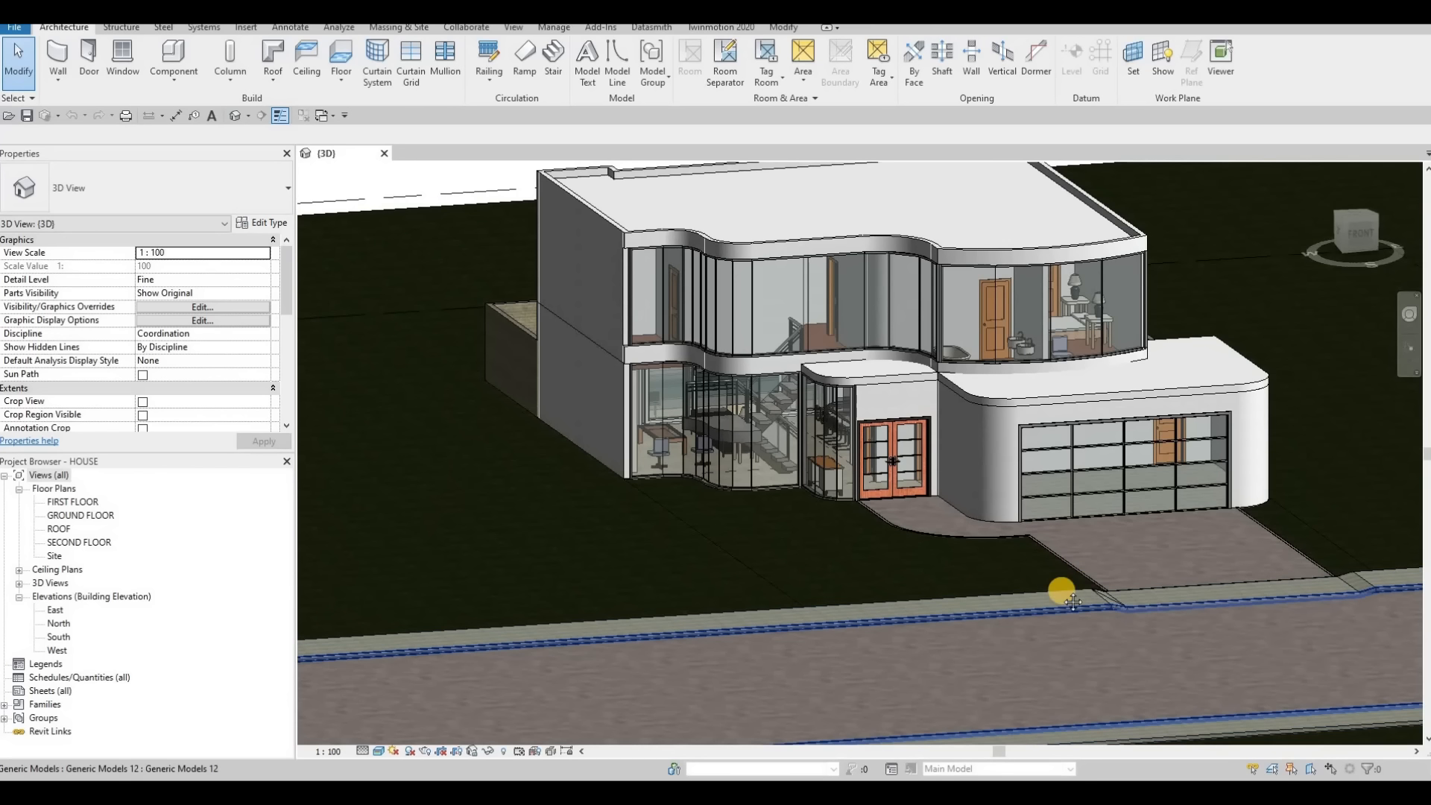
Orbit and pan the 3D view around the rear wall and back of the curved-balcony house.
scroll(1007, 542, down, 2)
middle_drag(956, 412, 964, 471)
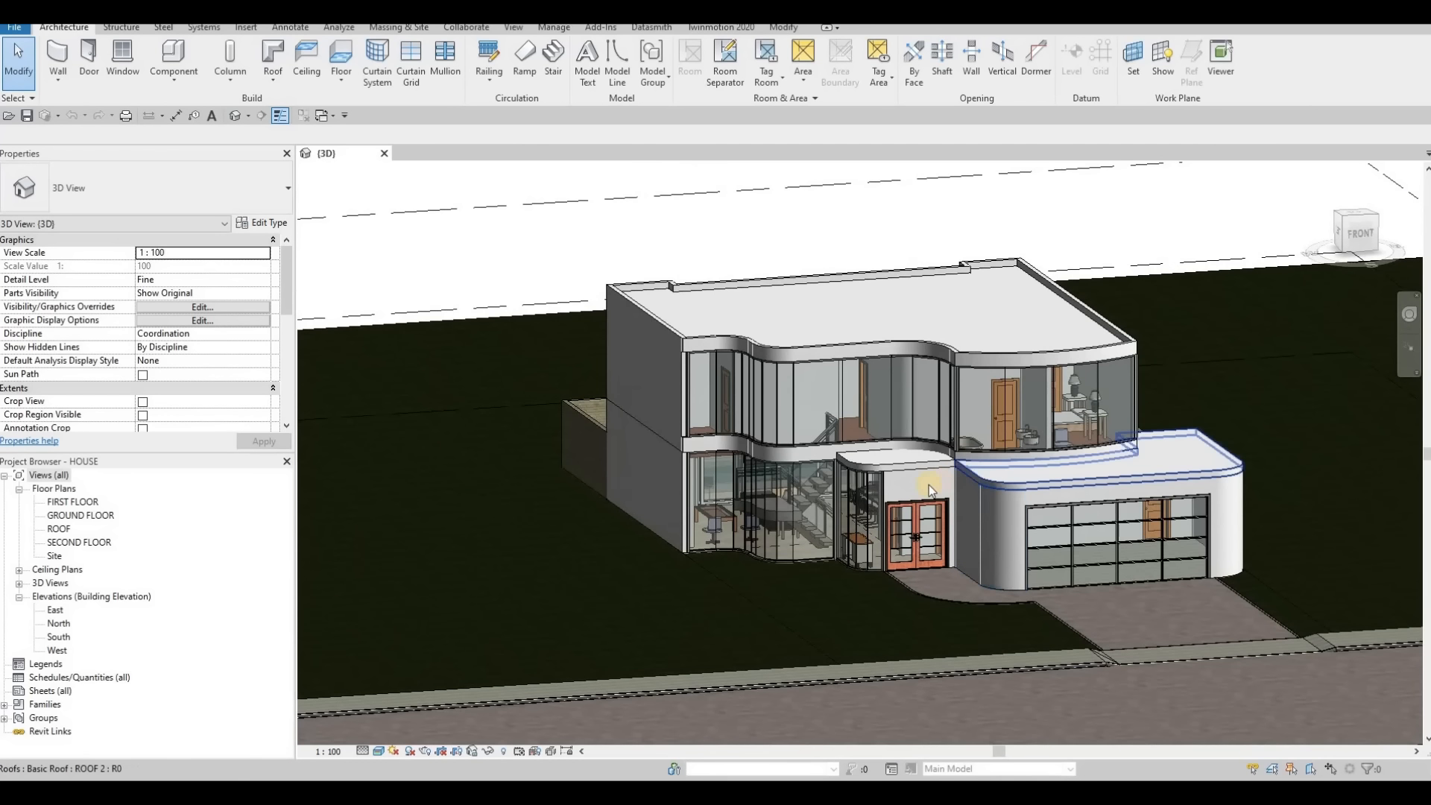
scroll(932, 492, up, 3)
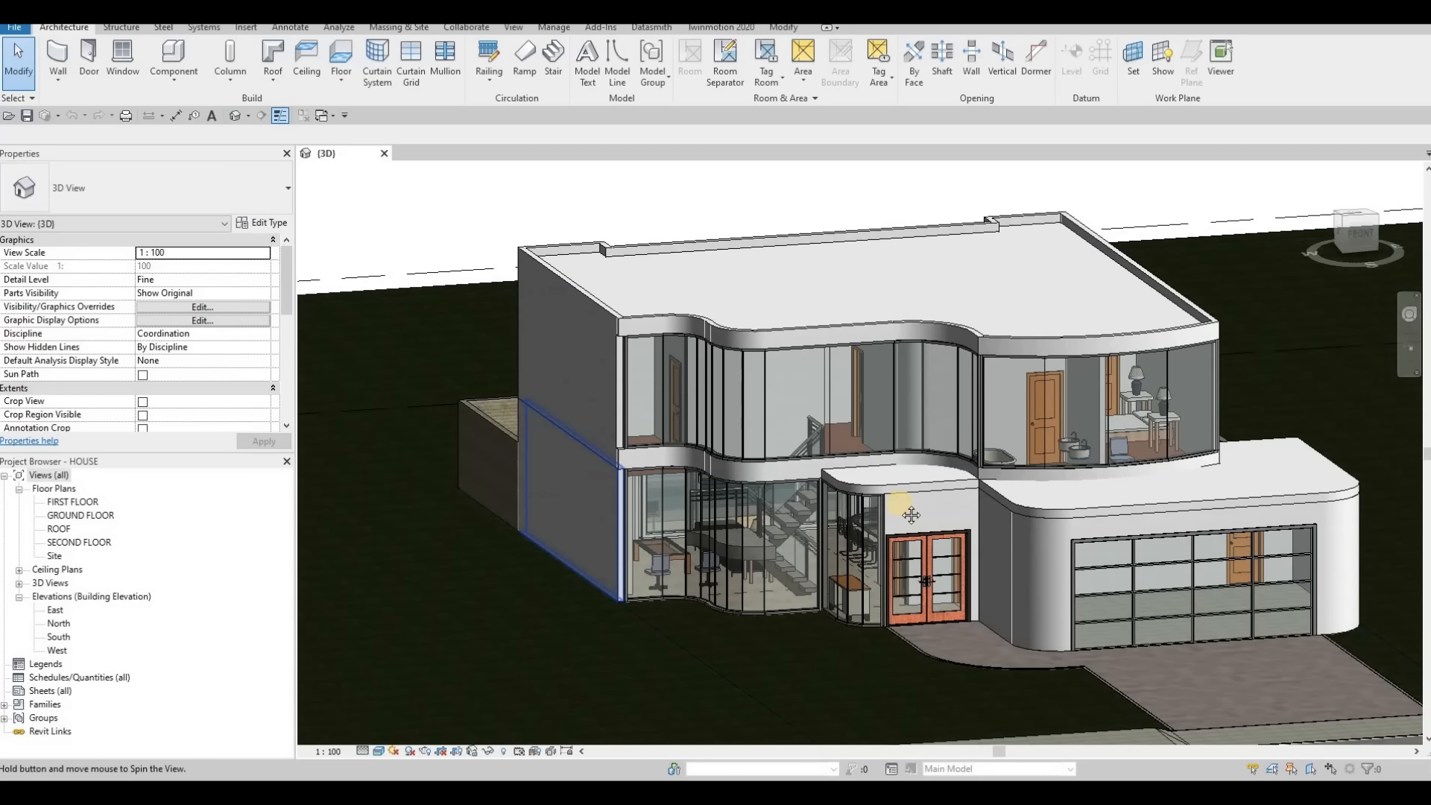
shift+middle_drag(908, 530, 753, 476)
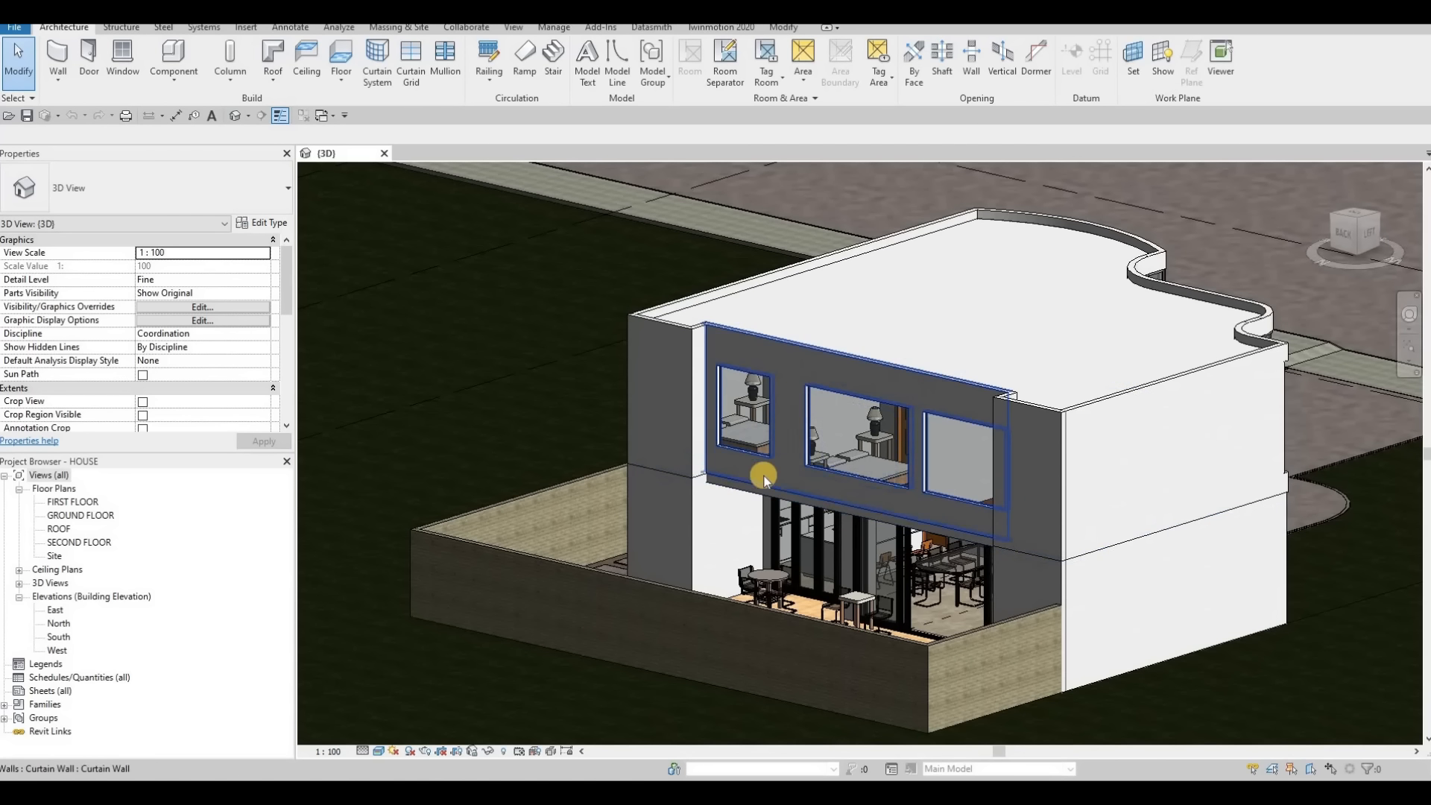
scroll(881, 521, down, 3)
shift+middle_drag(881, 521, 776, 543)
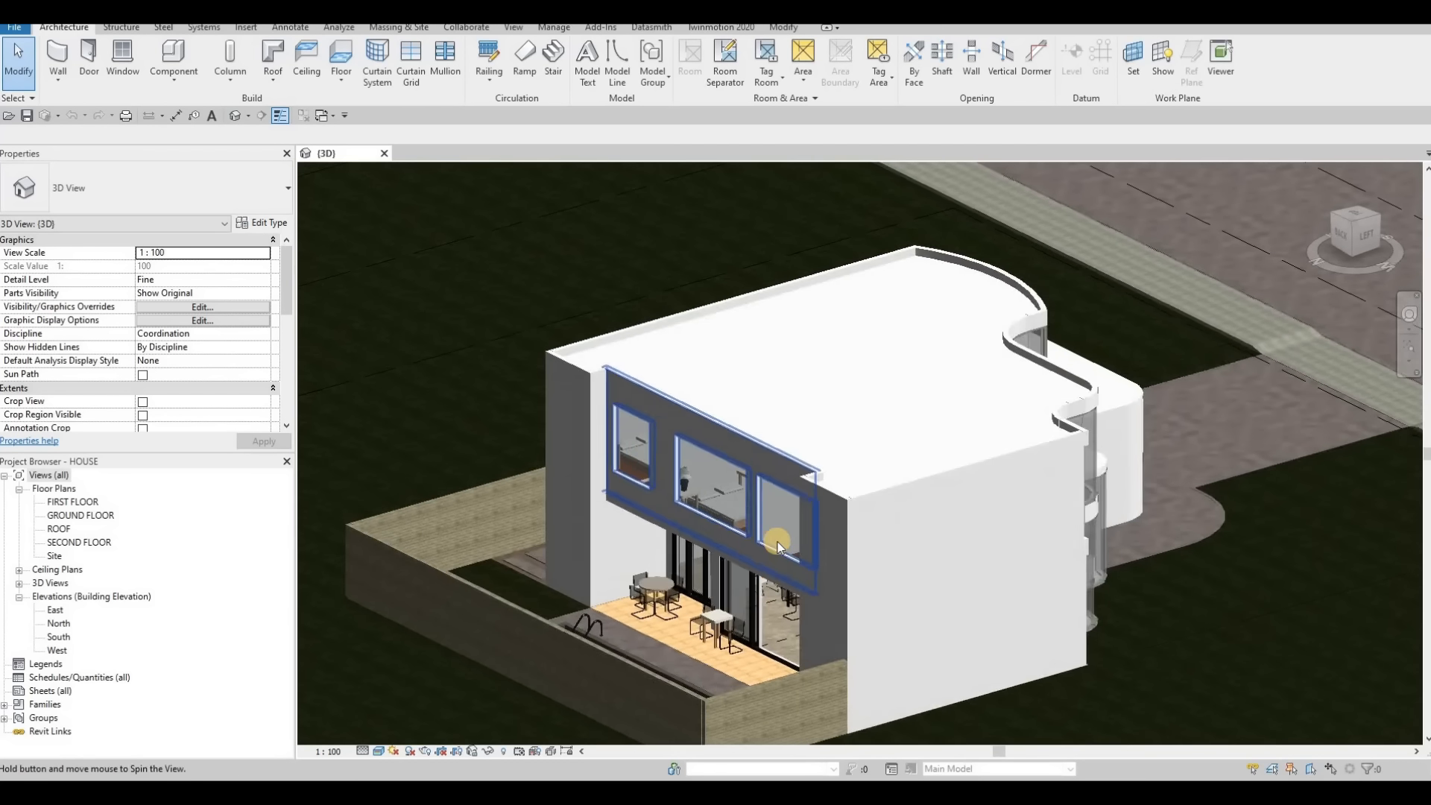
scroll(753, 565, up, 5)
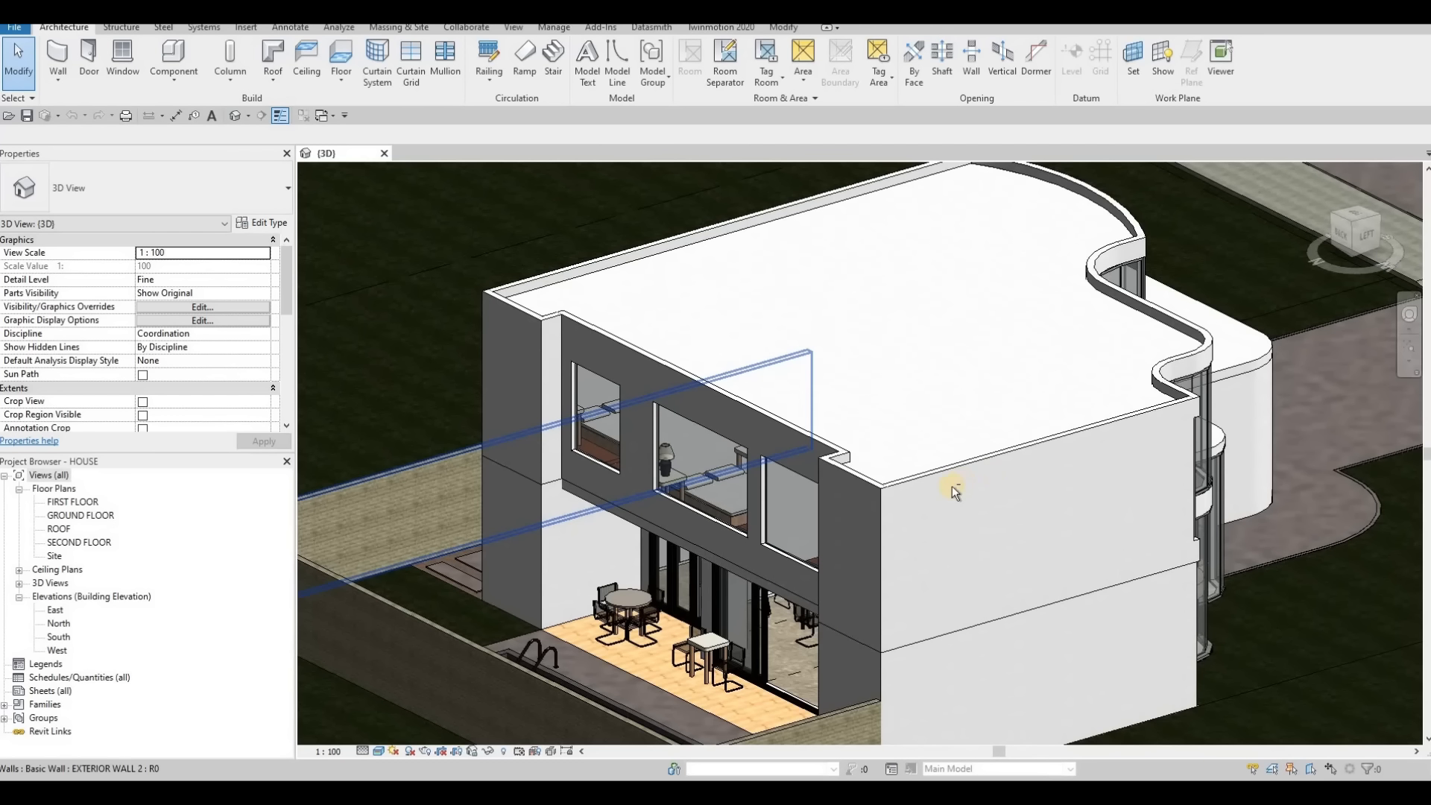
middle_drag(735, 342, 828, 313)
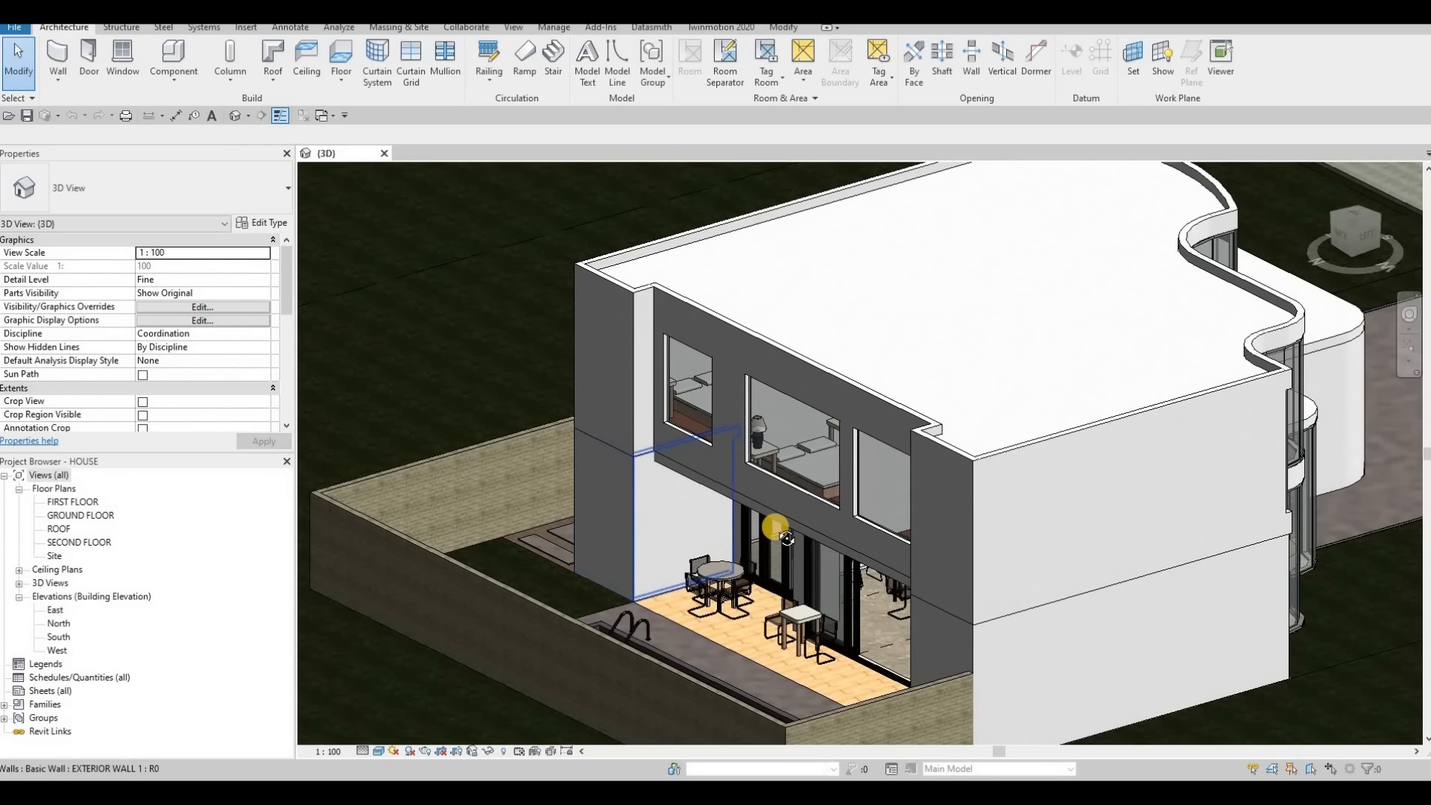
shift+middle_drag(775, 528, 284, 581)
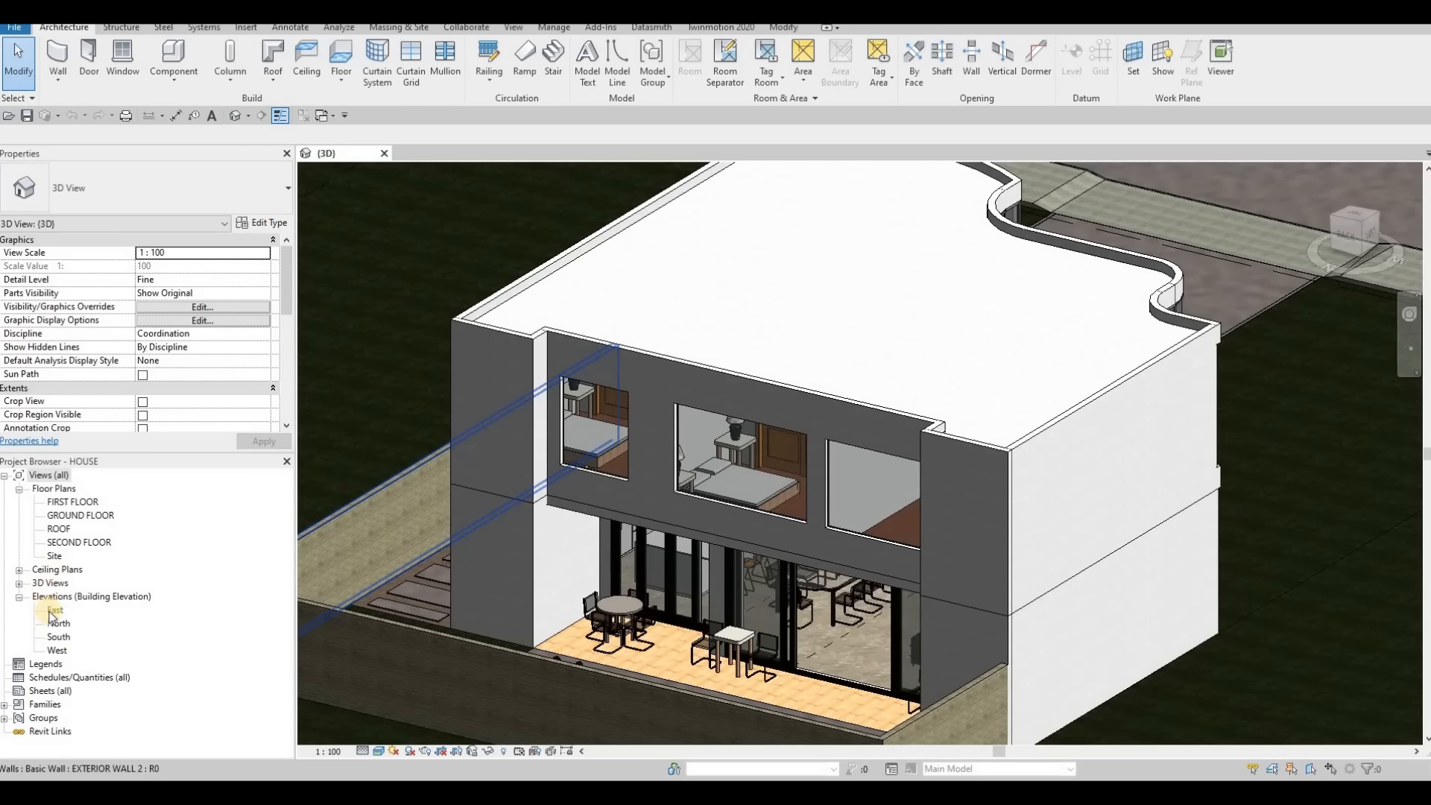
Open the SECOND FLOOR plan and pan to frame the three bedrooms.
double_click(79, 542)
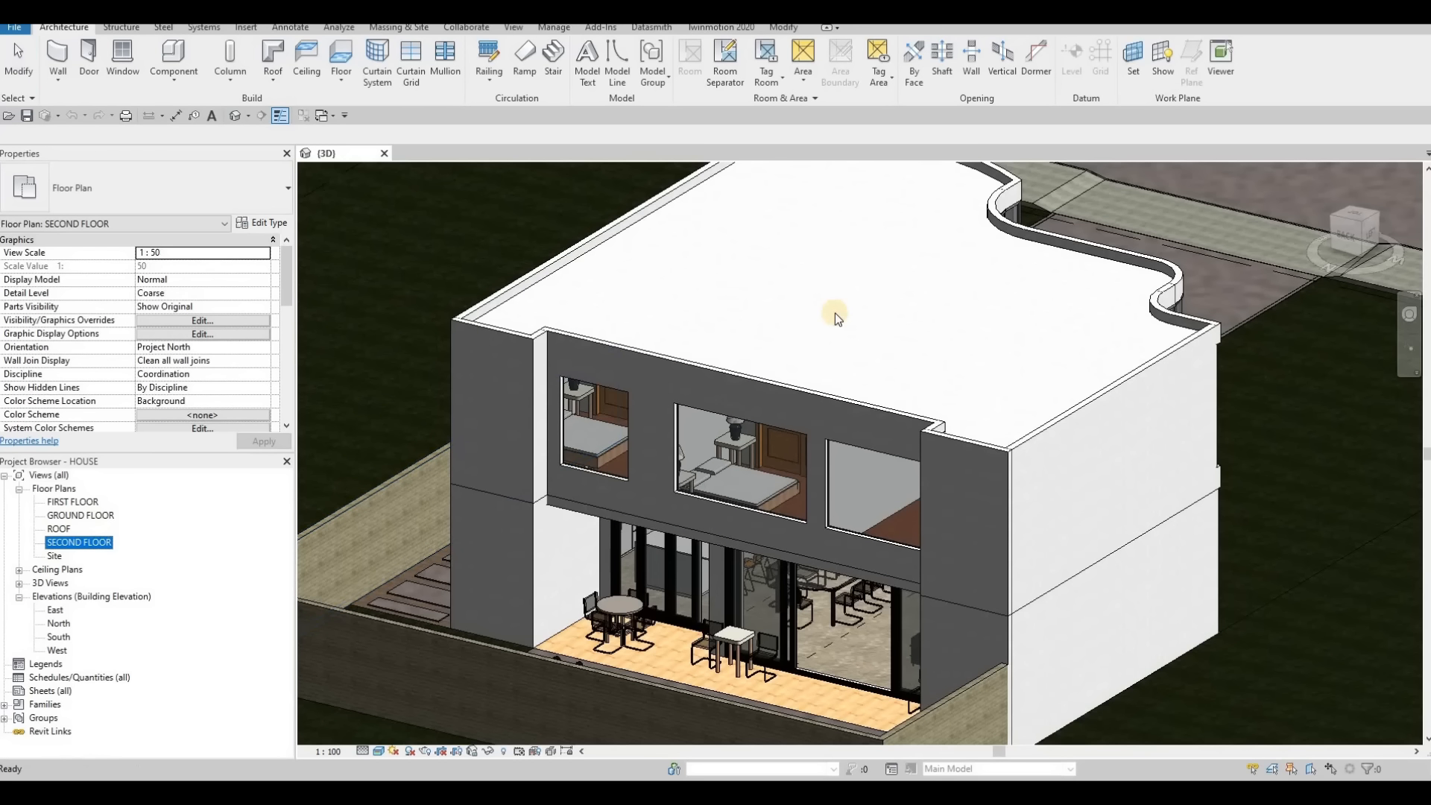
scroll(837, 366, up, 5)
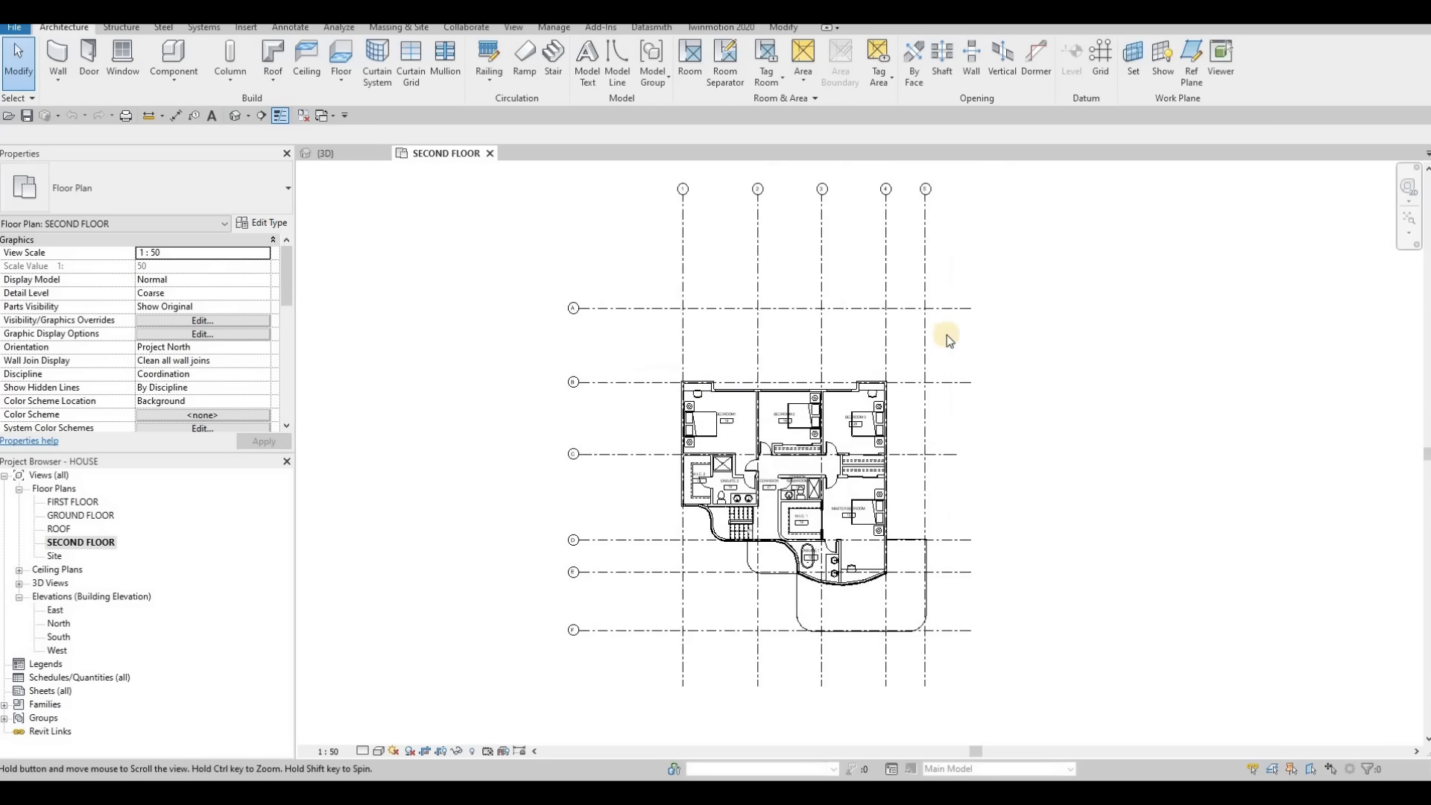
key(F1)
key(F1)
middle_drag(713, 368, 639, 385)
scroll(641, 385, up, 3)
scroll(597, 428, down, 2)
middle_drag(744, 390, 710, 439)
Start sketching a new Floor: Architectural above the bedrooms.
scroll(584, 381, down, 2)
middle_drag(584, 385, 586, 394)
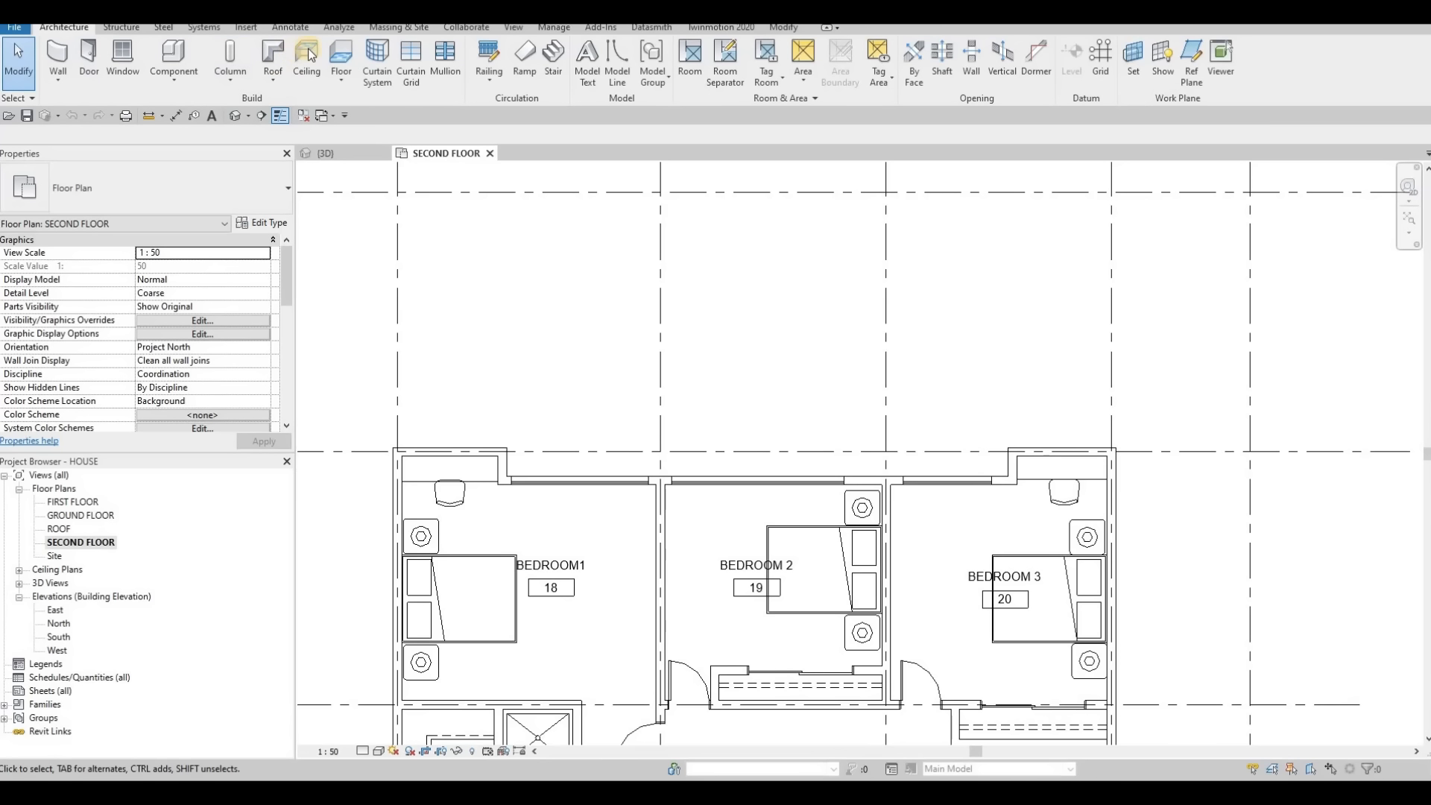
click(341, 80)
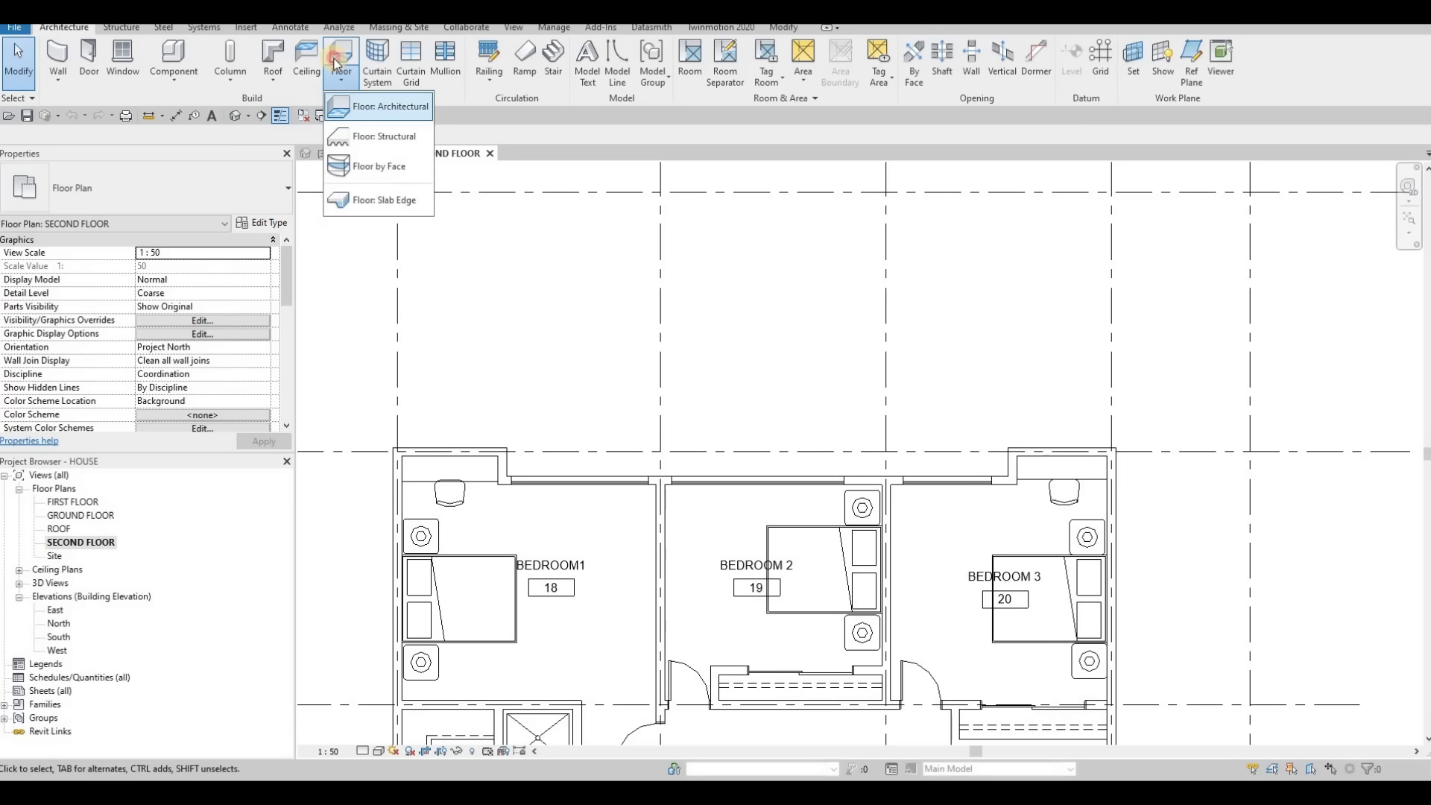
click(366, 98)
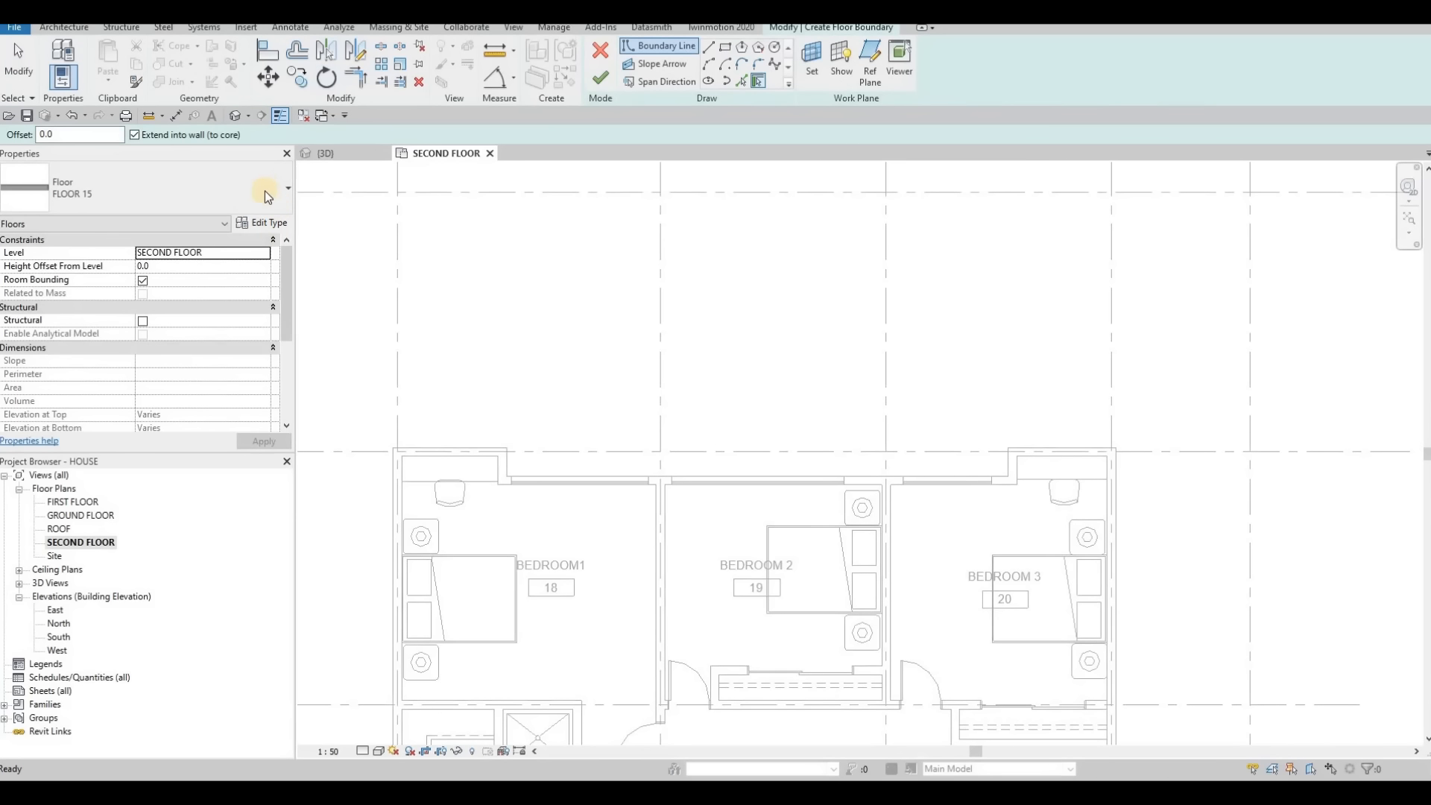
Duplicate the floor type as FLOOR 16 with a 200 mm Gypsum Wall Board structure layer.
click(287, 228)
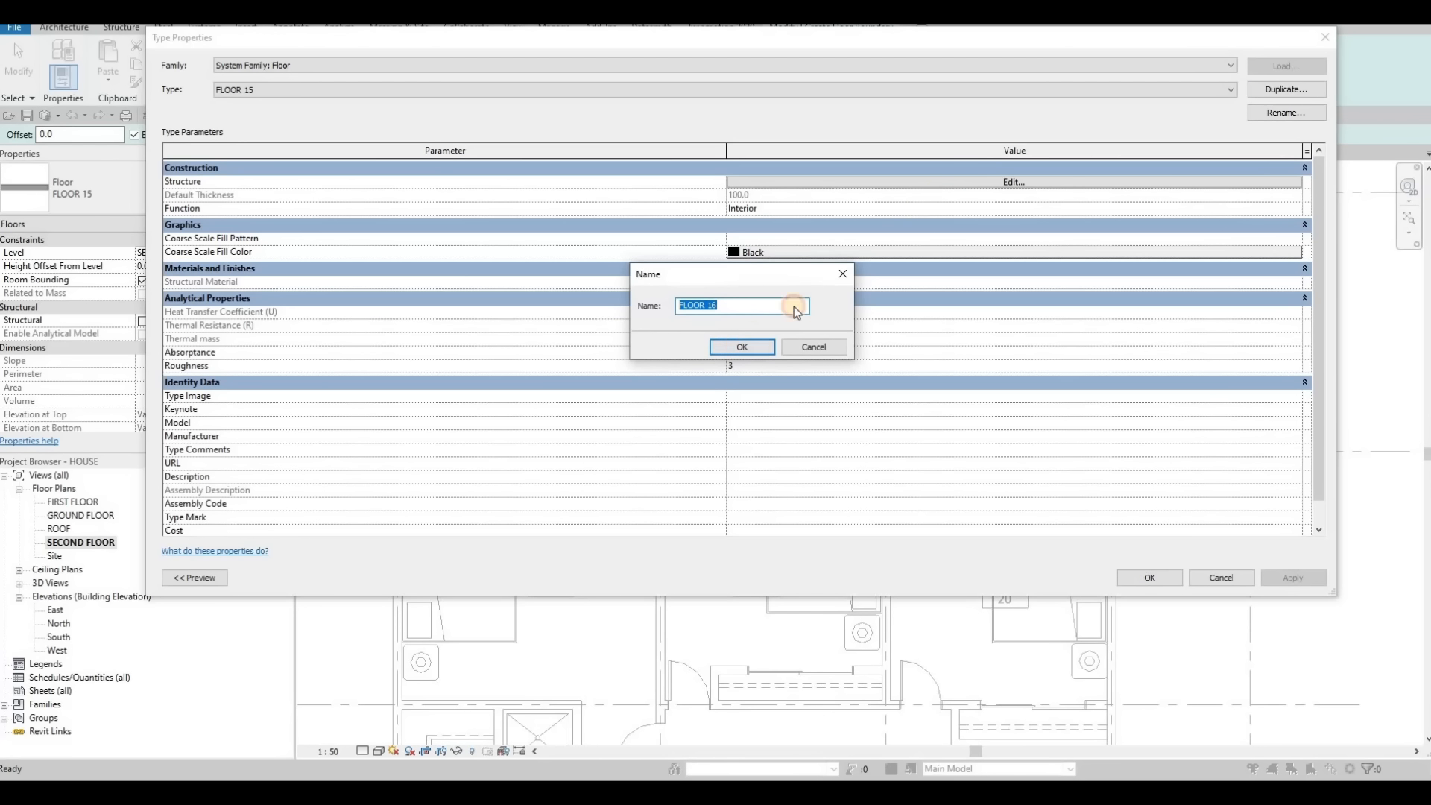
click(738, 347)
click(916, 183)
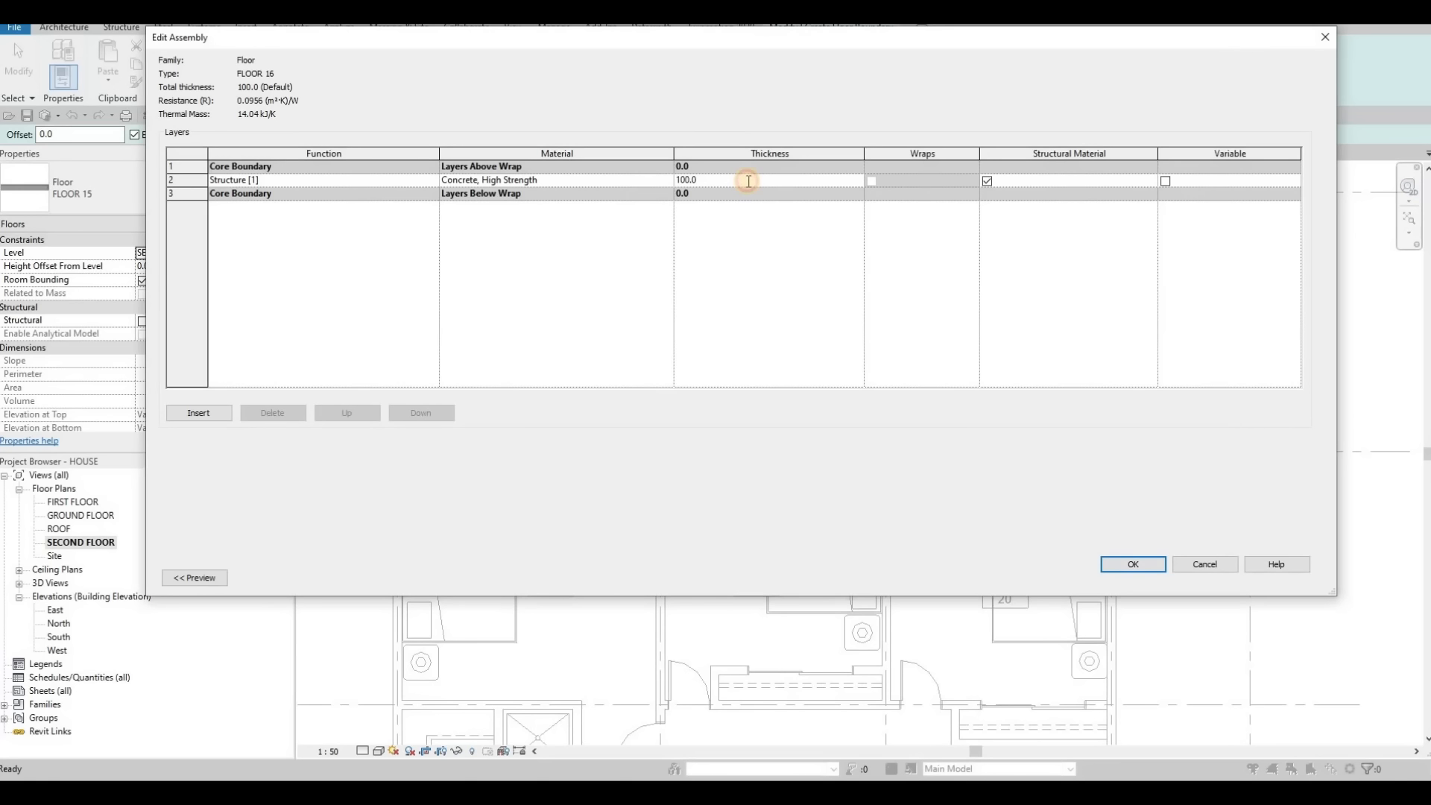
click(750, 186)
text(200)
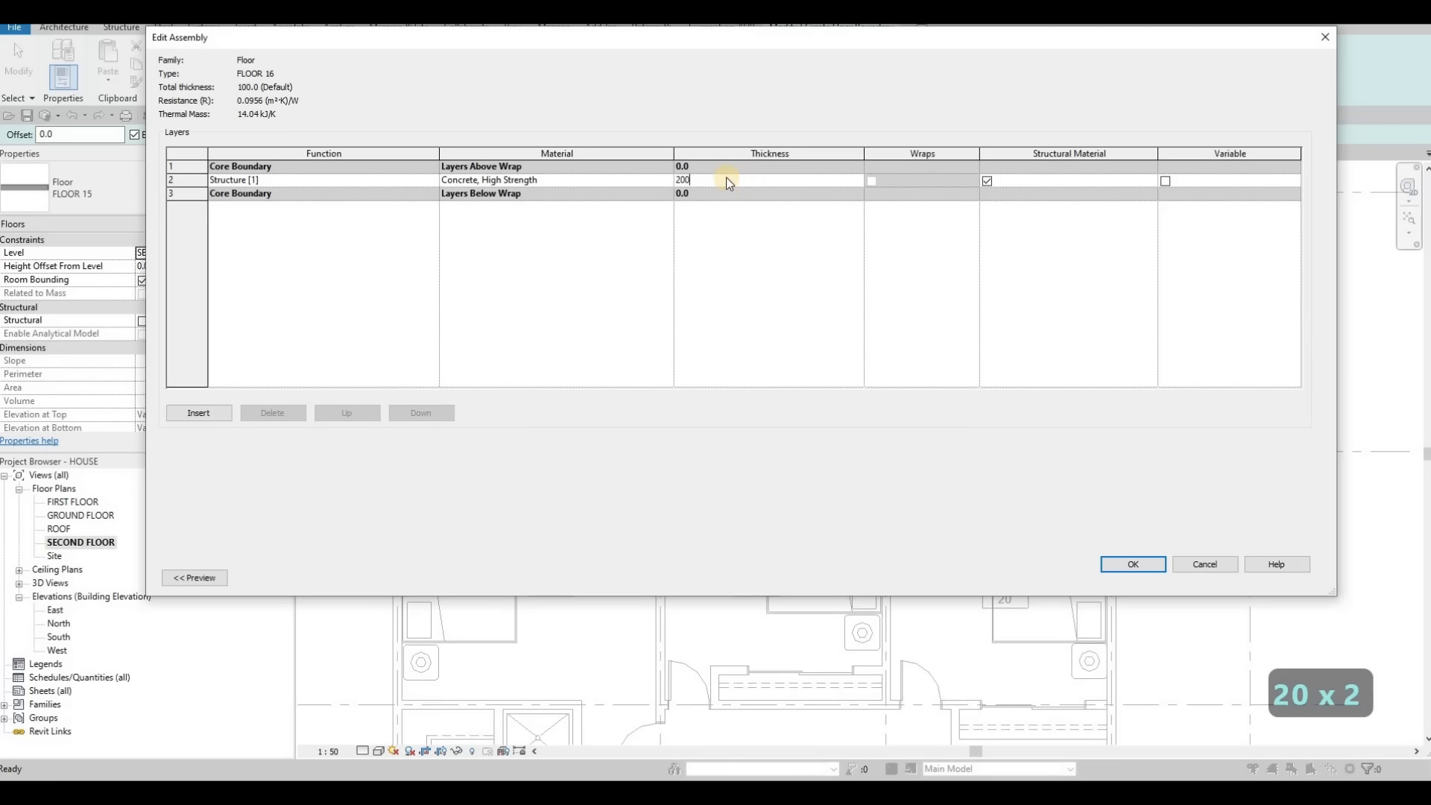
key(Return)
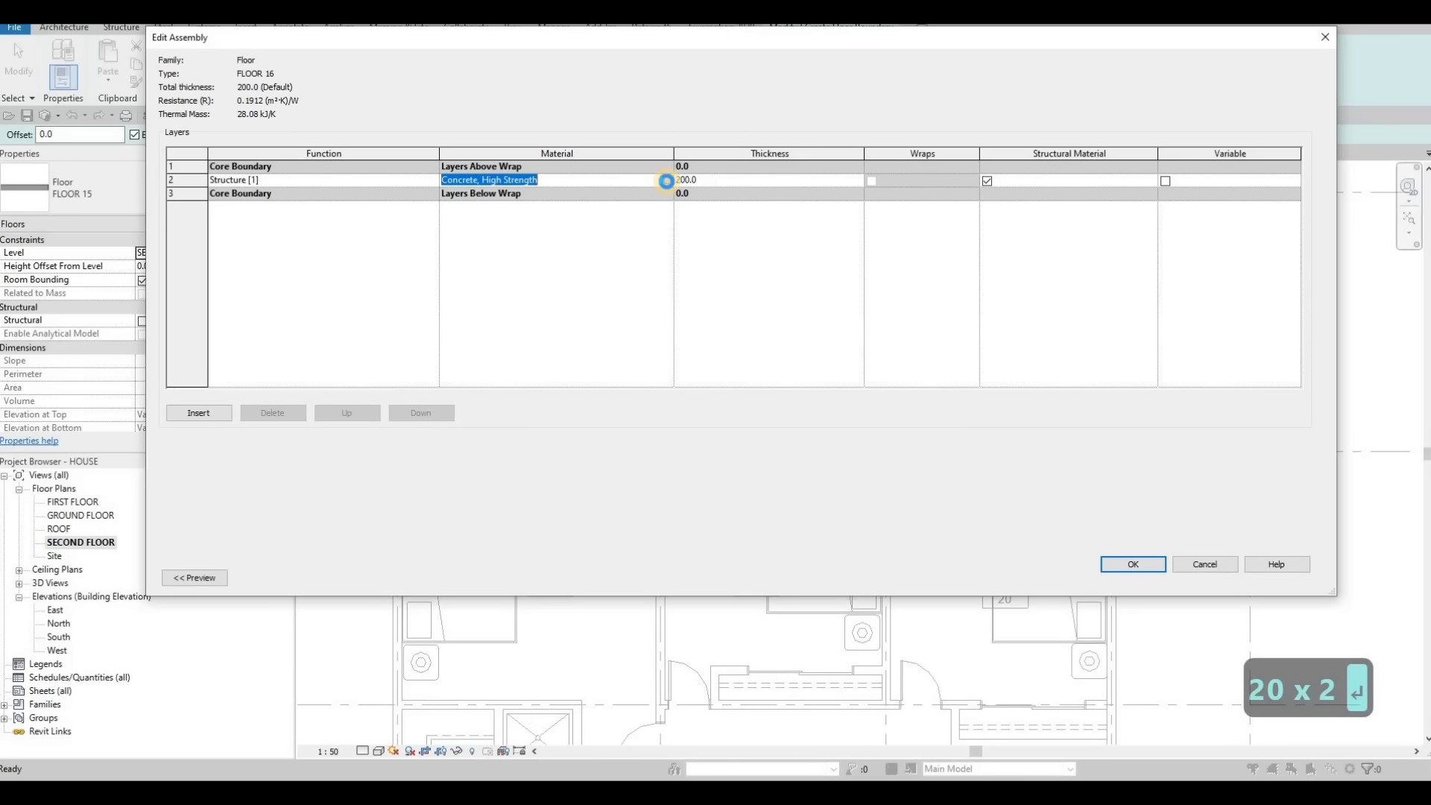
click(668, 180)
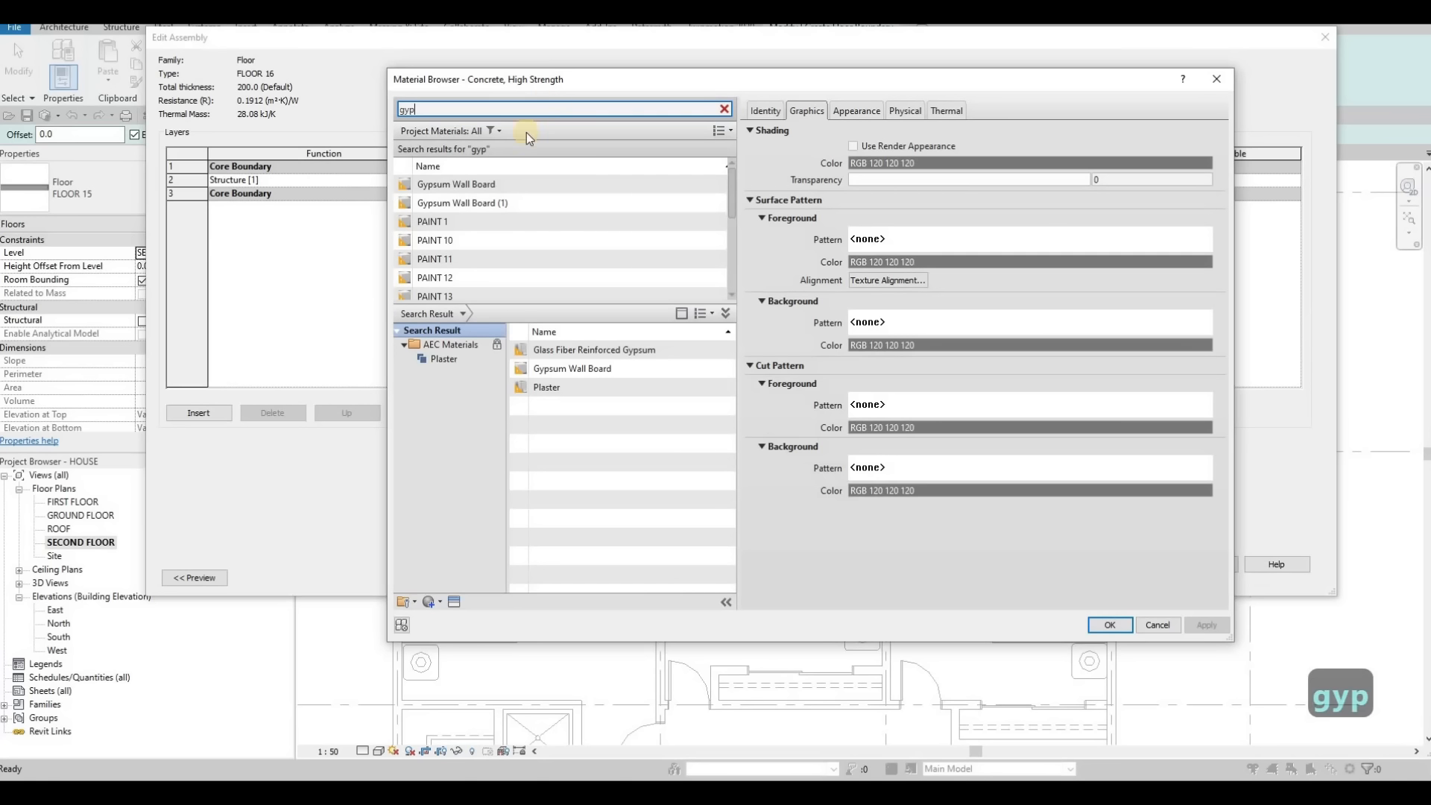
key(Down)
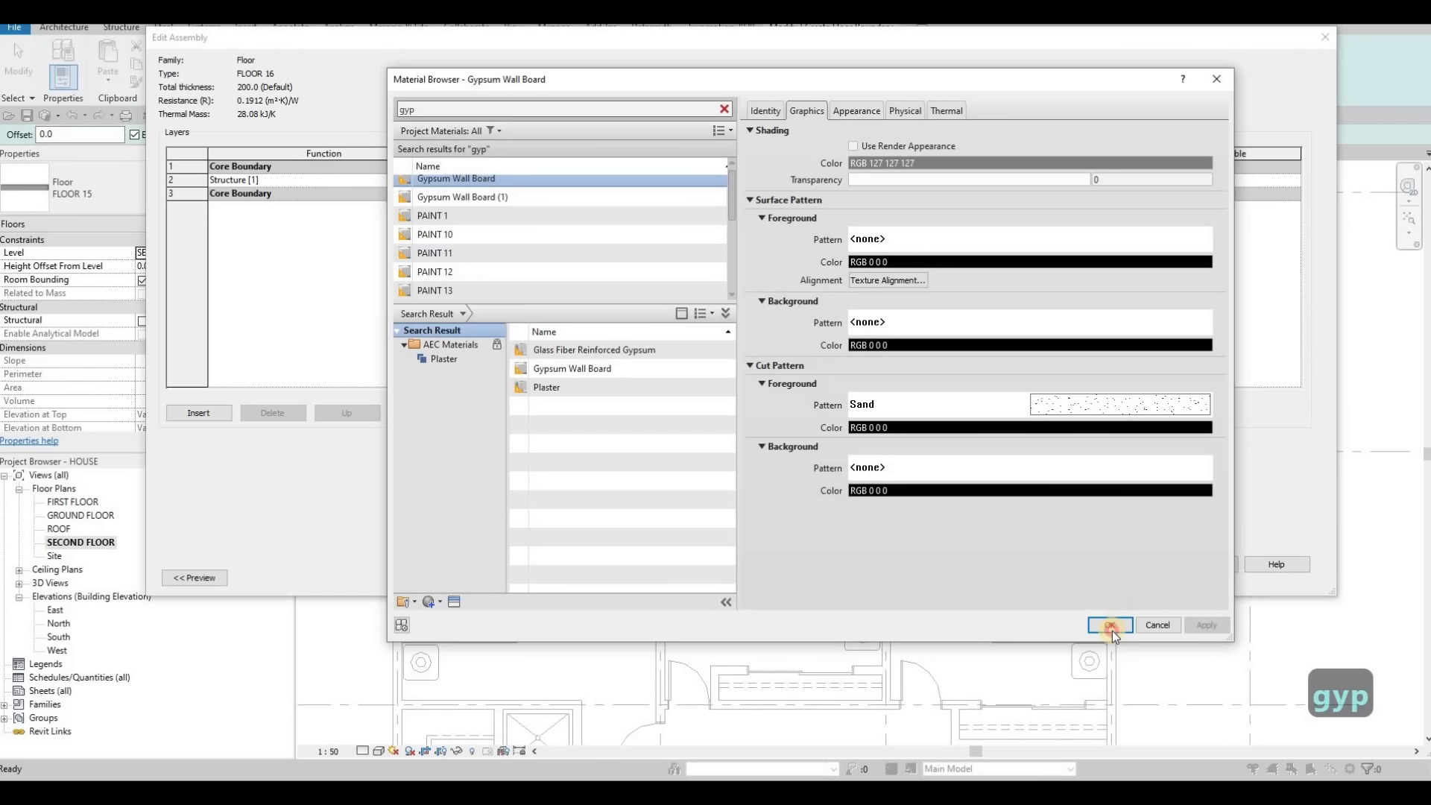
click(1110, 625)
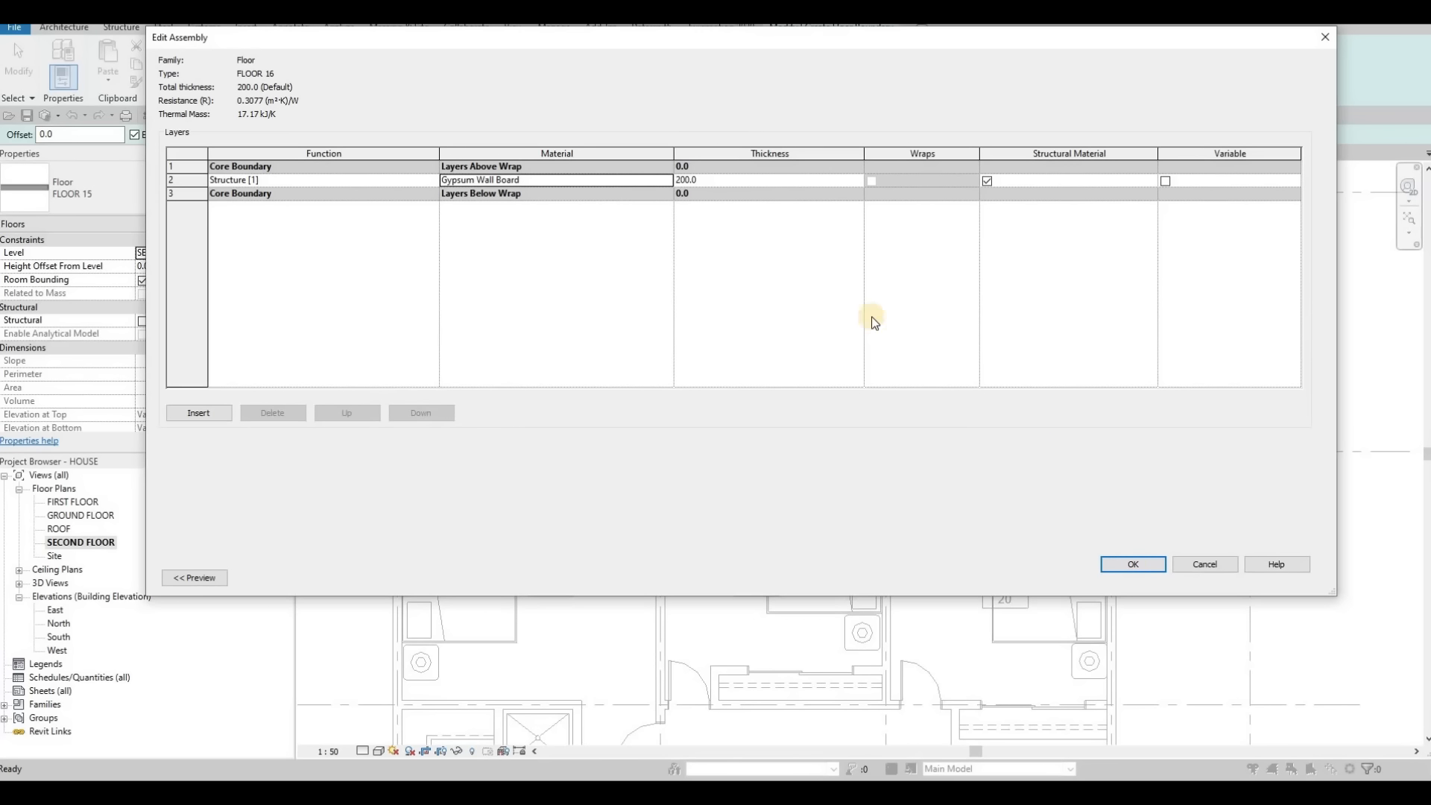
click(1133, 564)
key(Return)
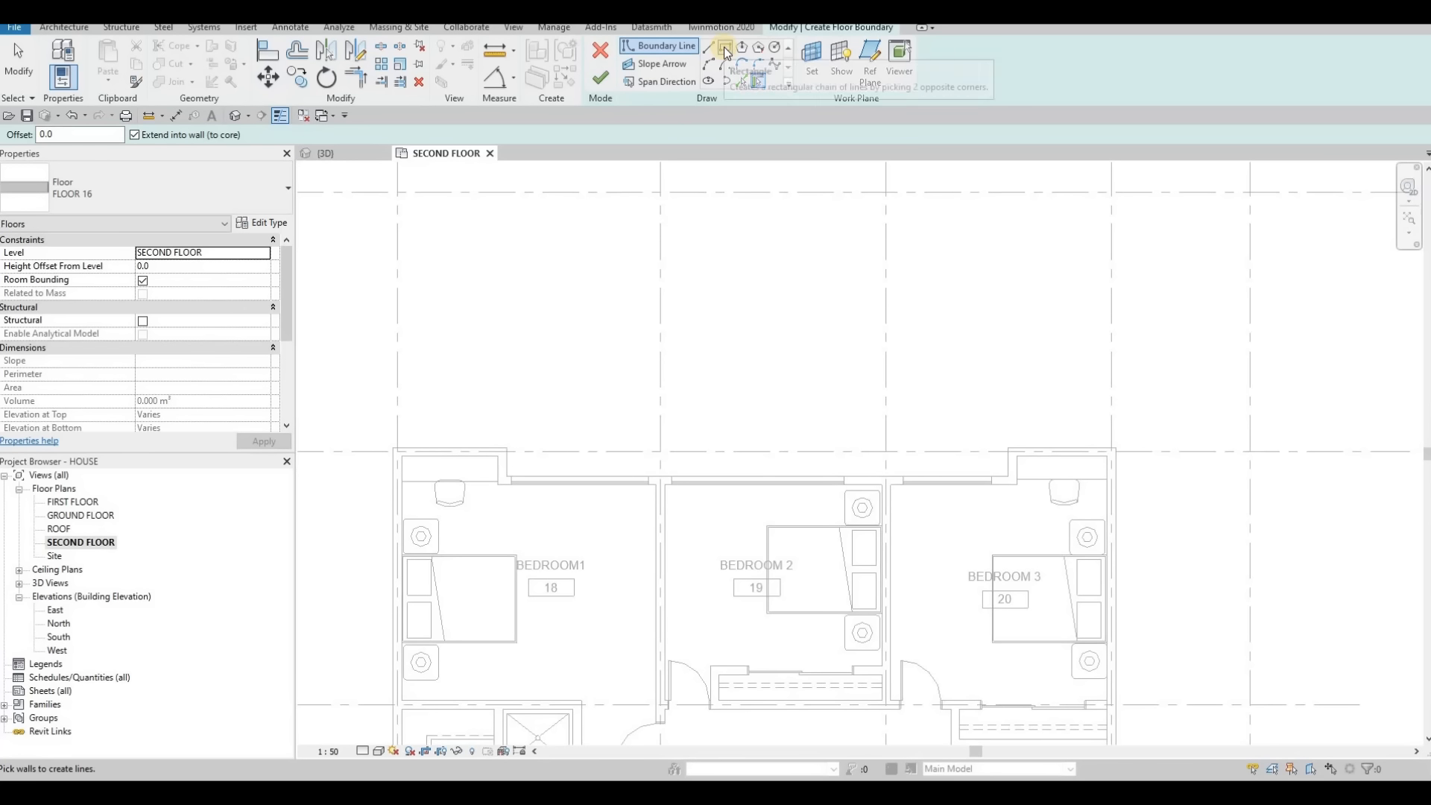
Sketch a rectangular floor boundary above the bedrooms and set its depth to 1500.
click(1009, 477)
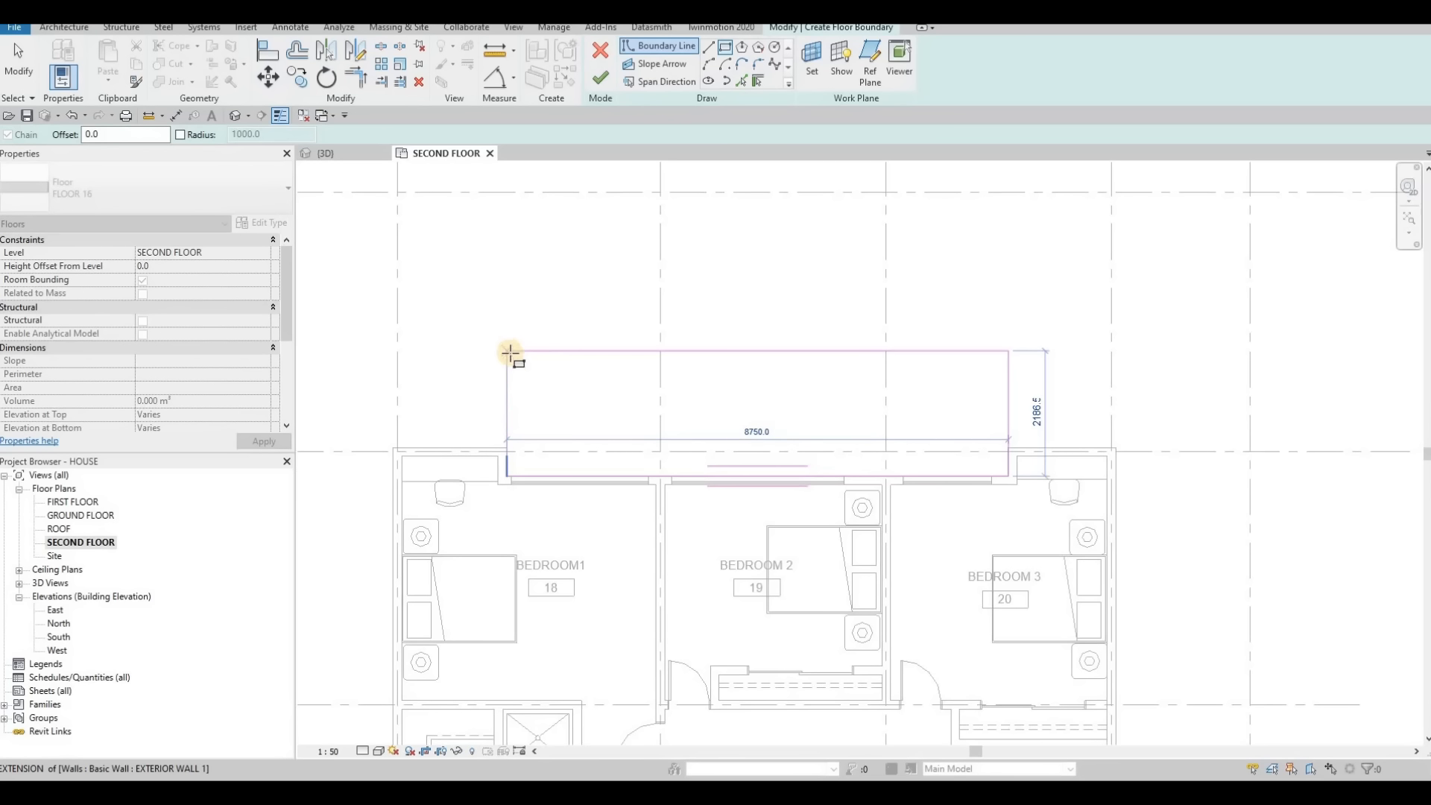
click(511, 361)
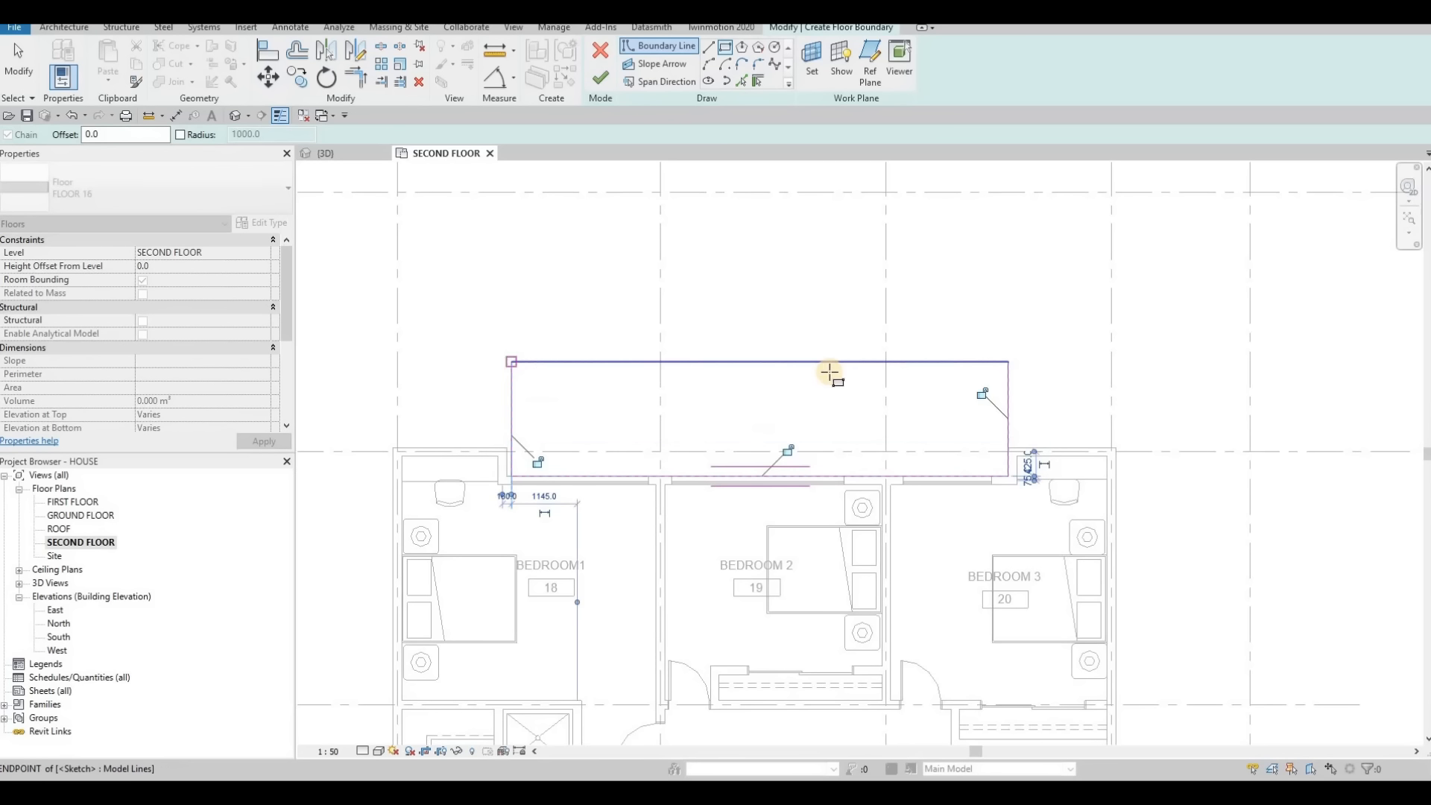
key(Escape)
key(Escape)
click(484, 417)
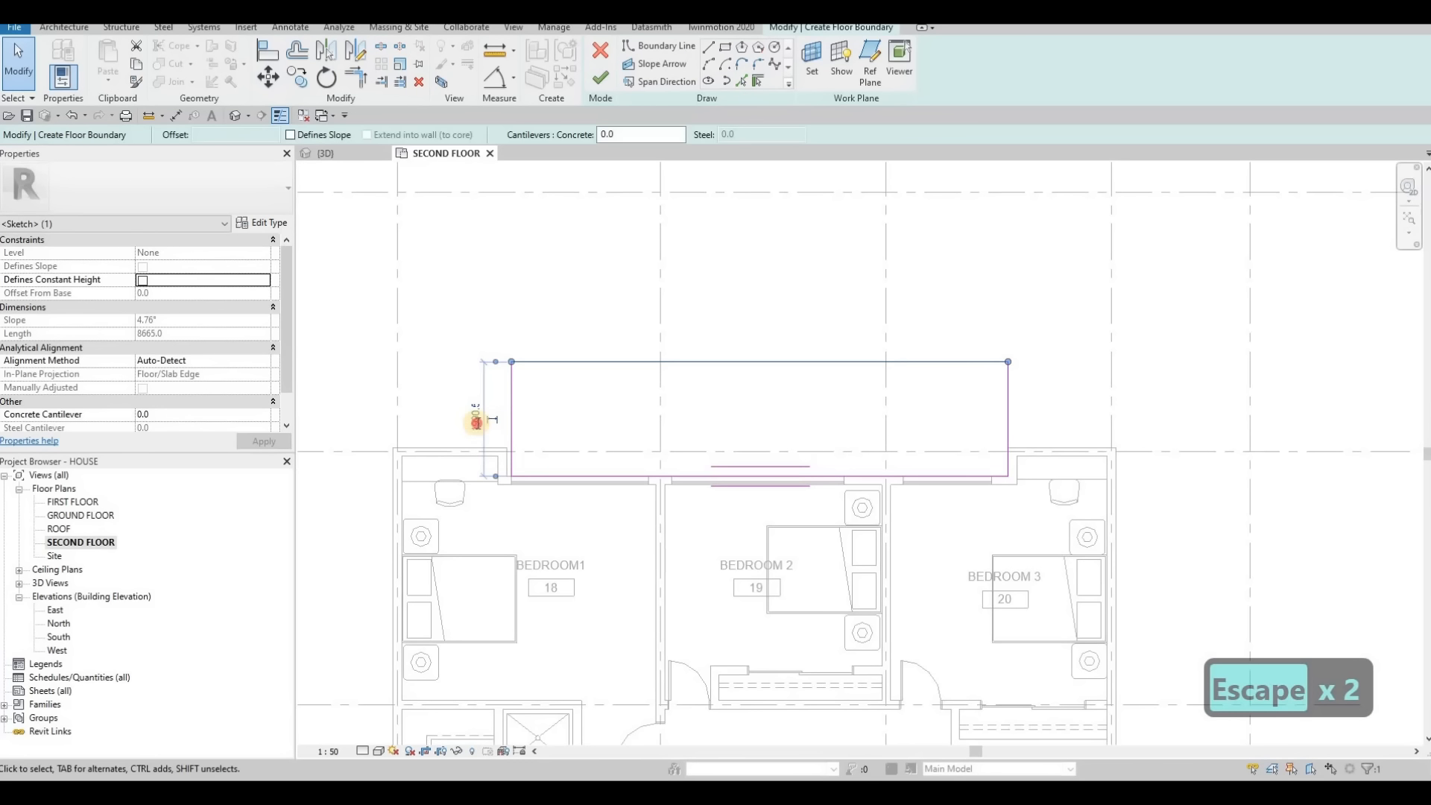
text(150)
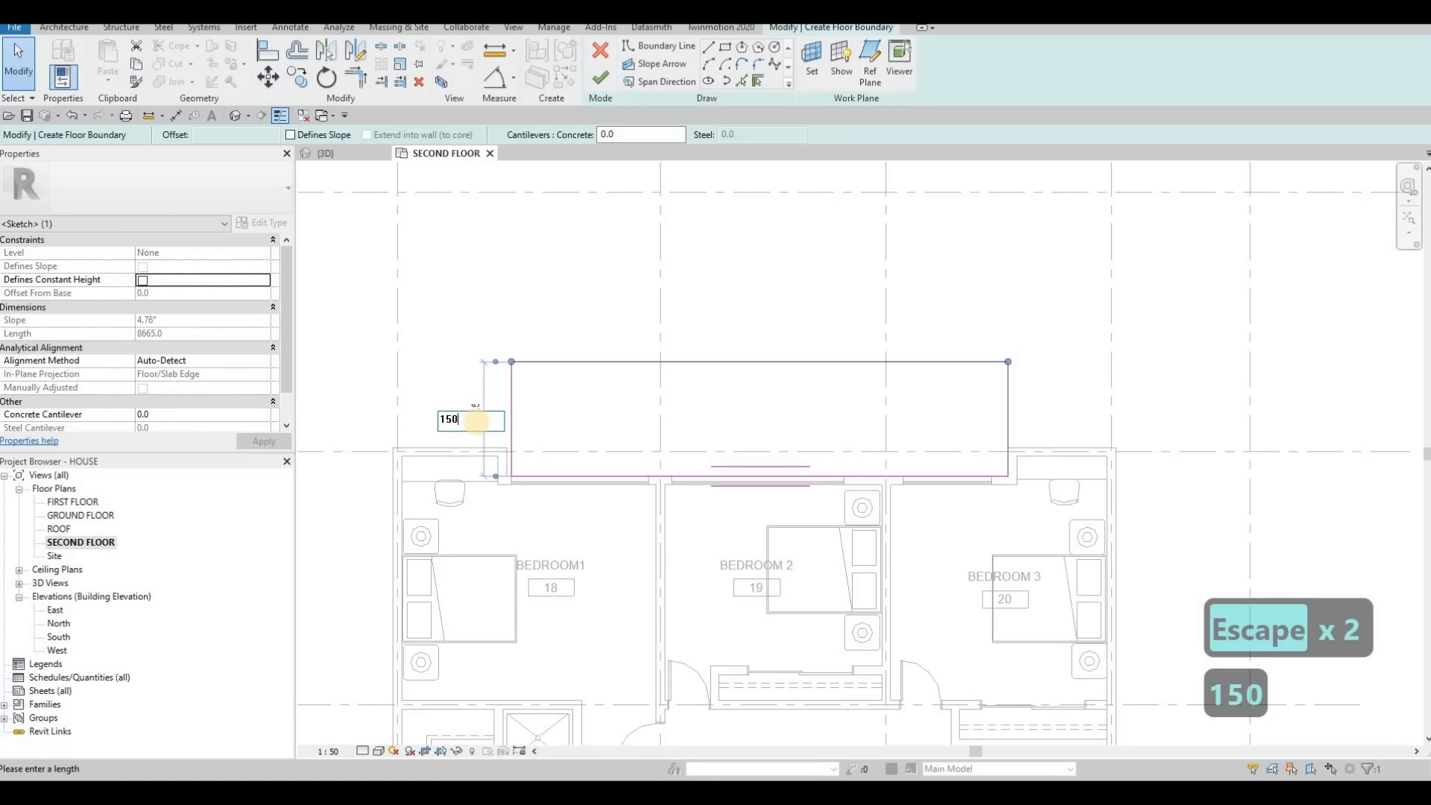
text(0)
key(Return)
key(Escape)
key(Escape)
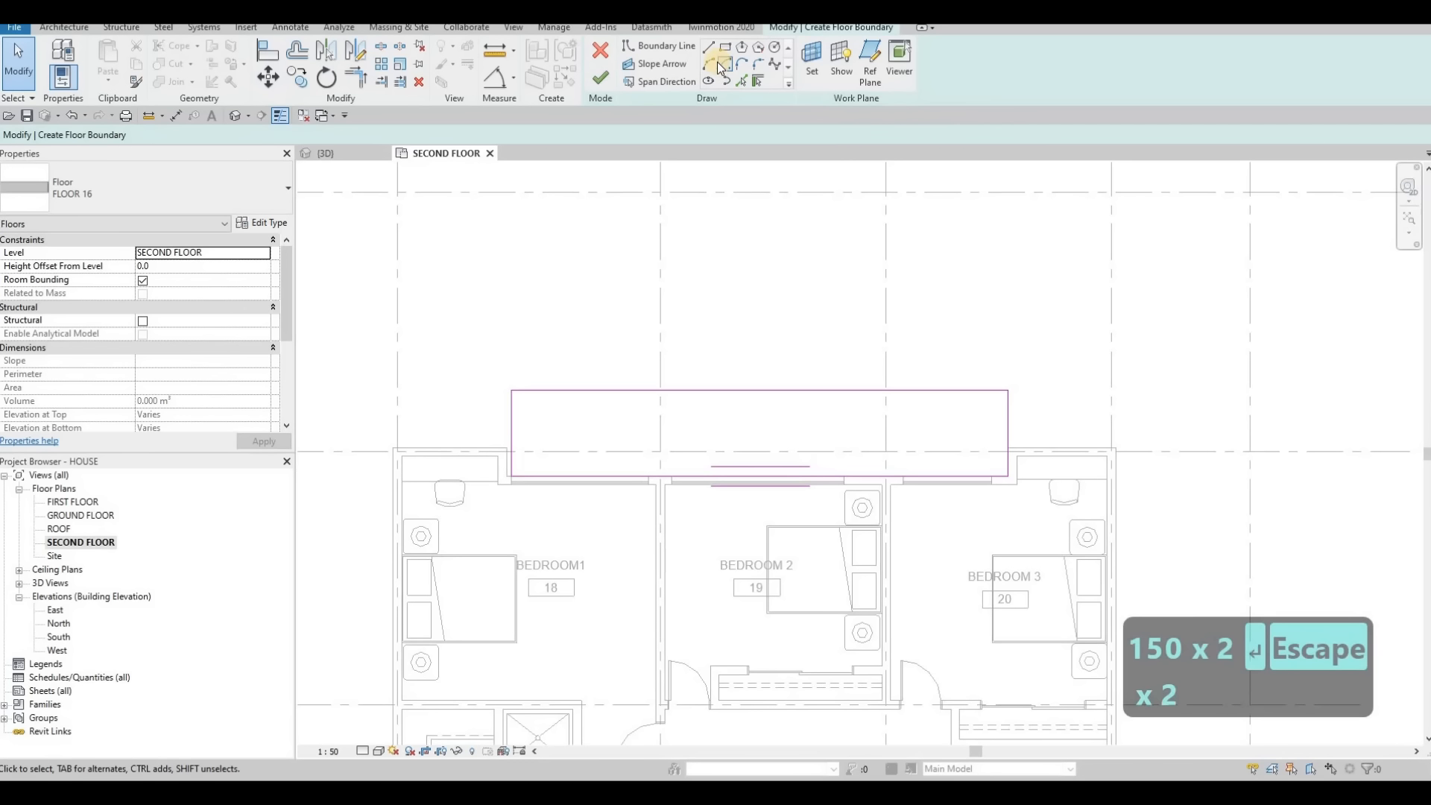
Replace the straight top edge with a bulging arc and finish the balcony floor.
click(512, 391)
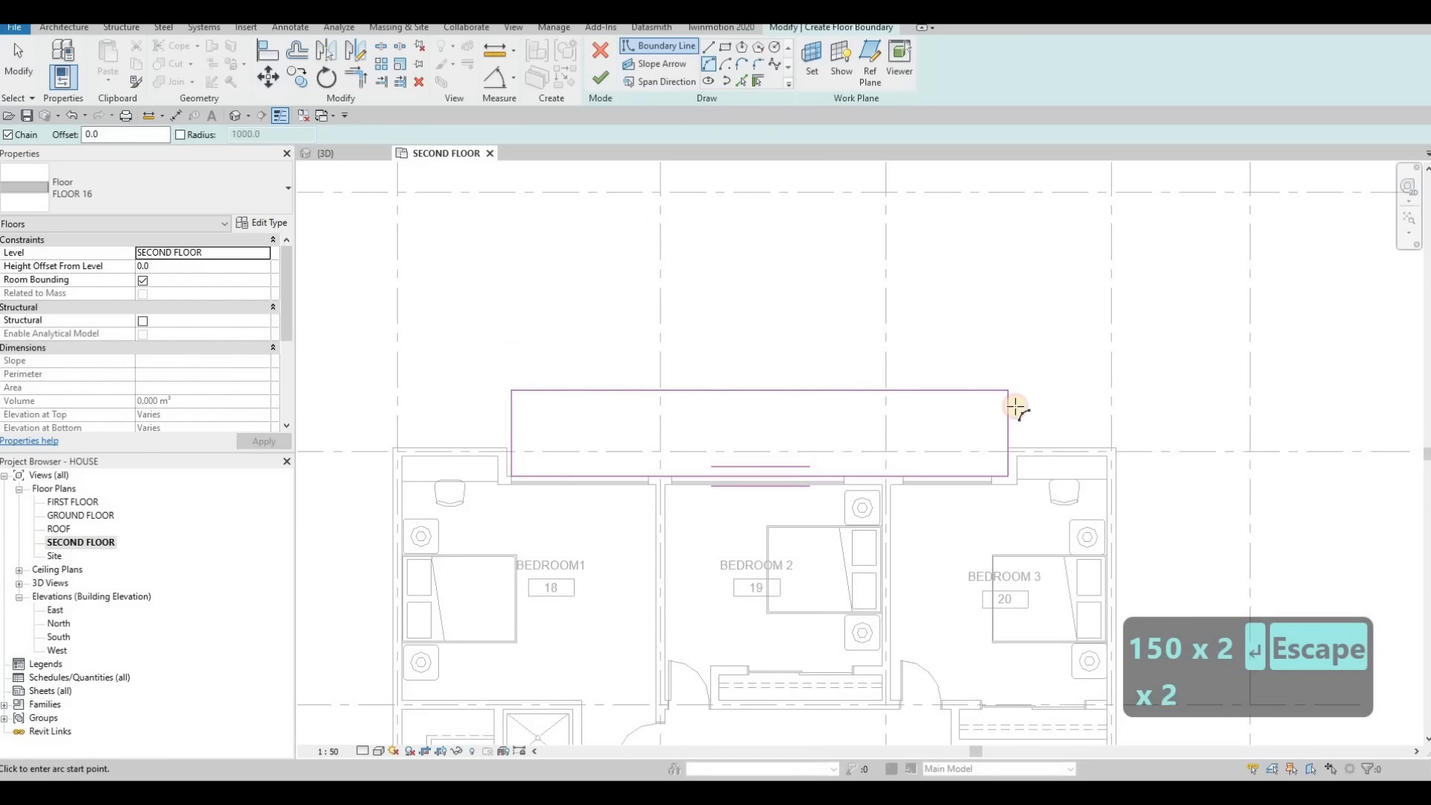
click(1010, 392)
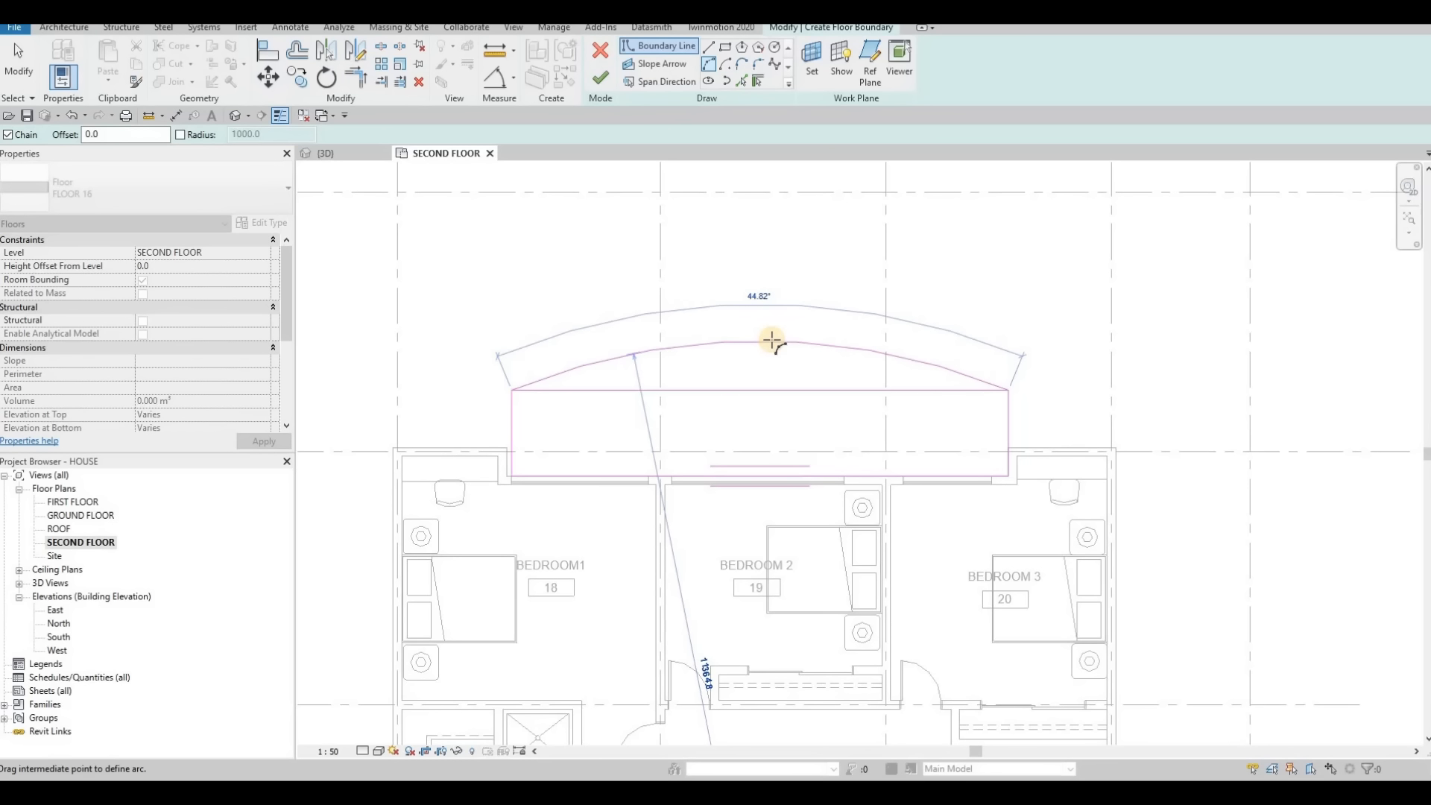
click(767, 328)
key(Escape)
key(Escape)
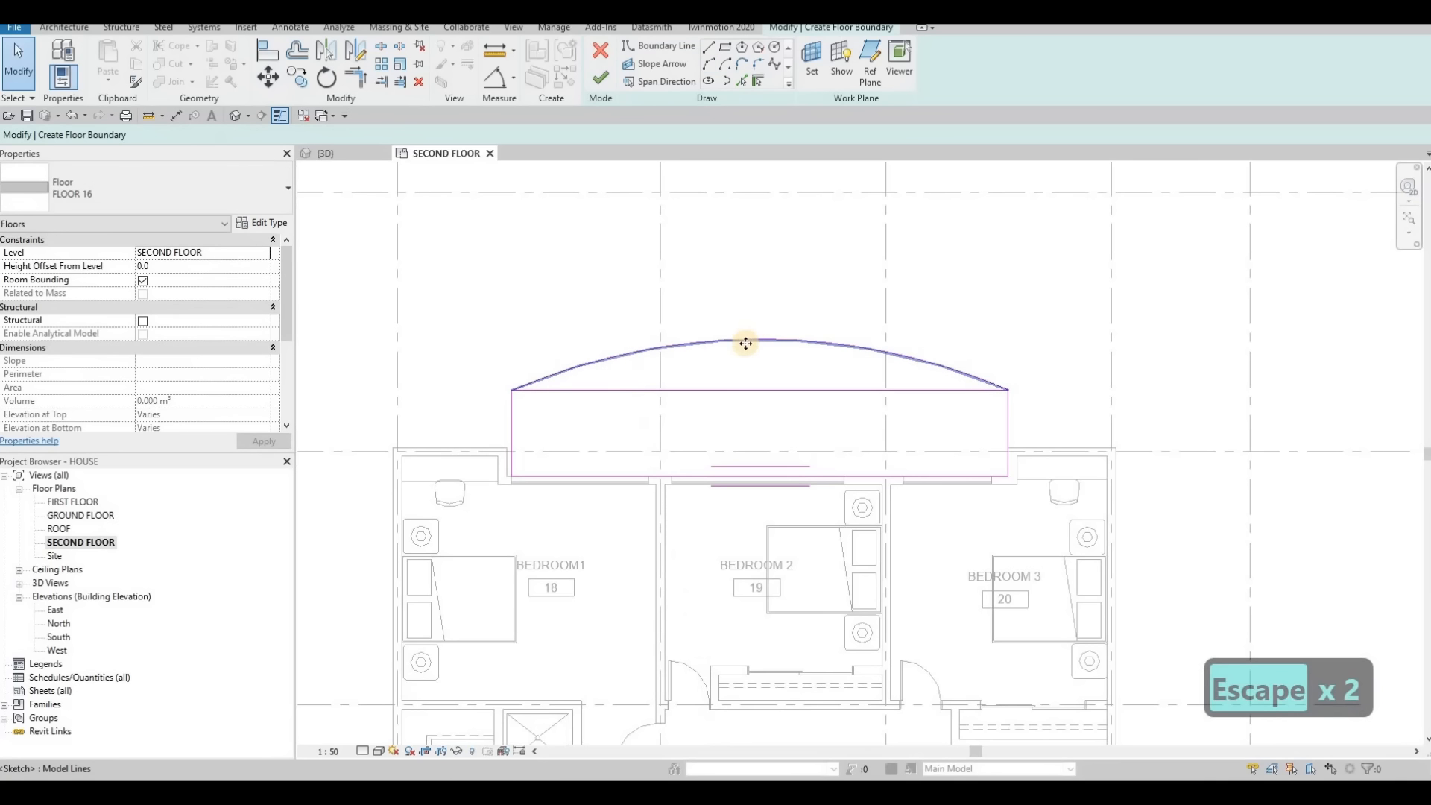
click(745, 339)
key(Escape)
key(Escape)
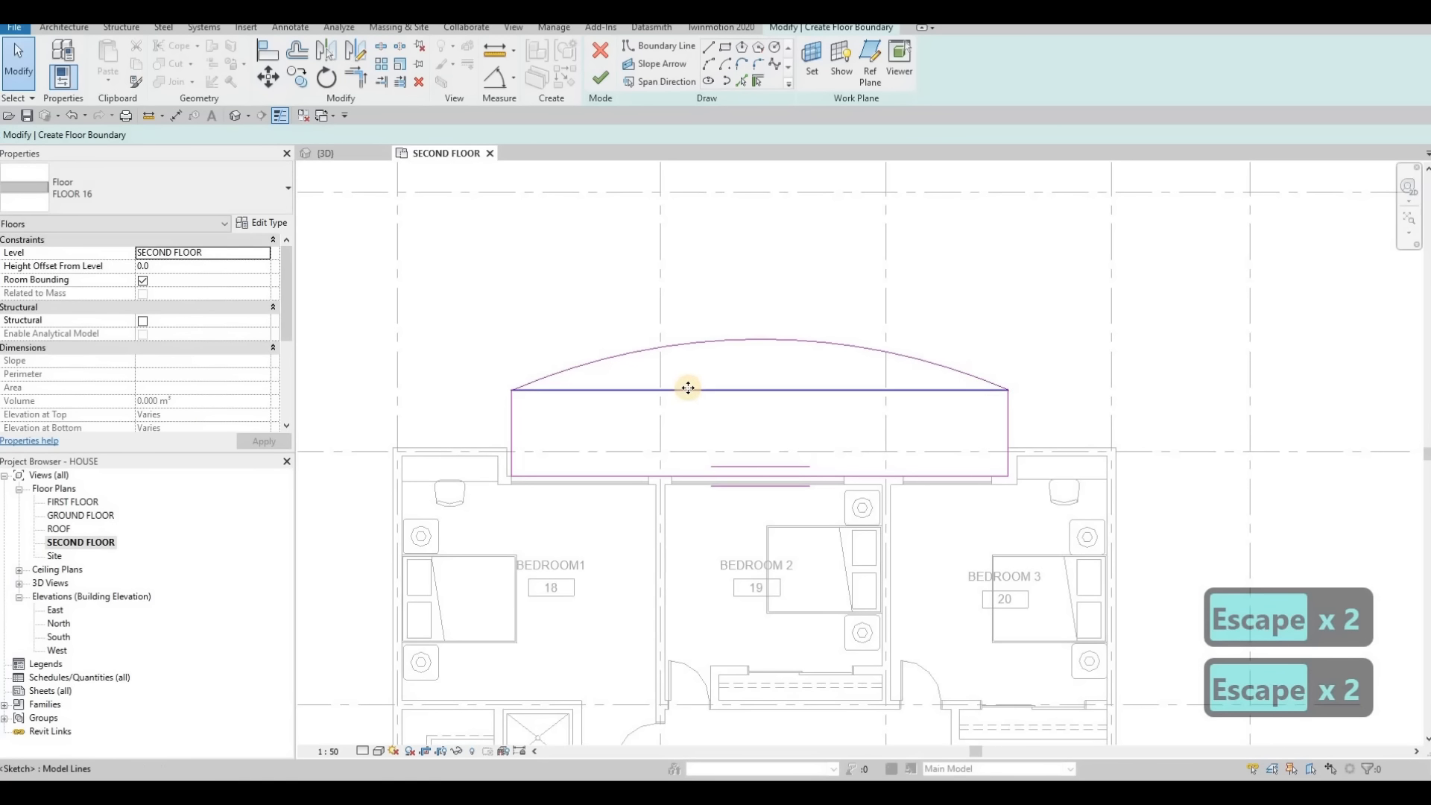
click(687, 389)
key(Delete)
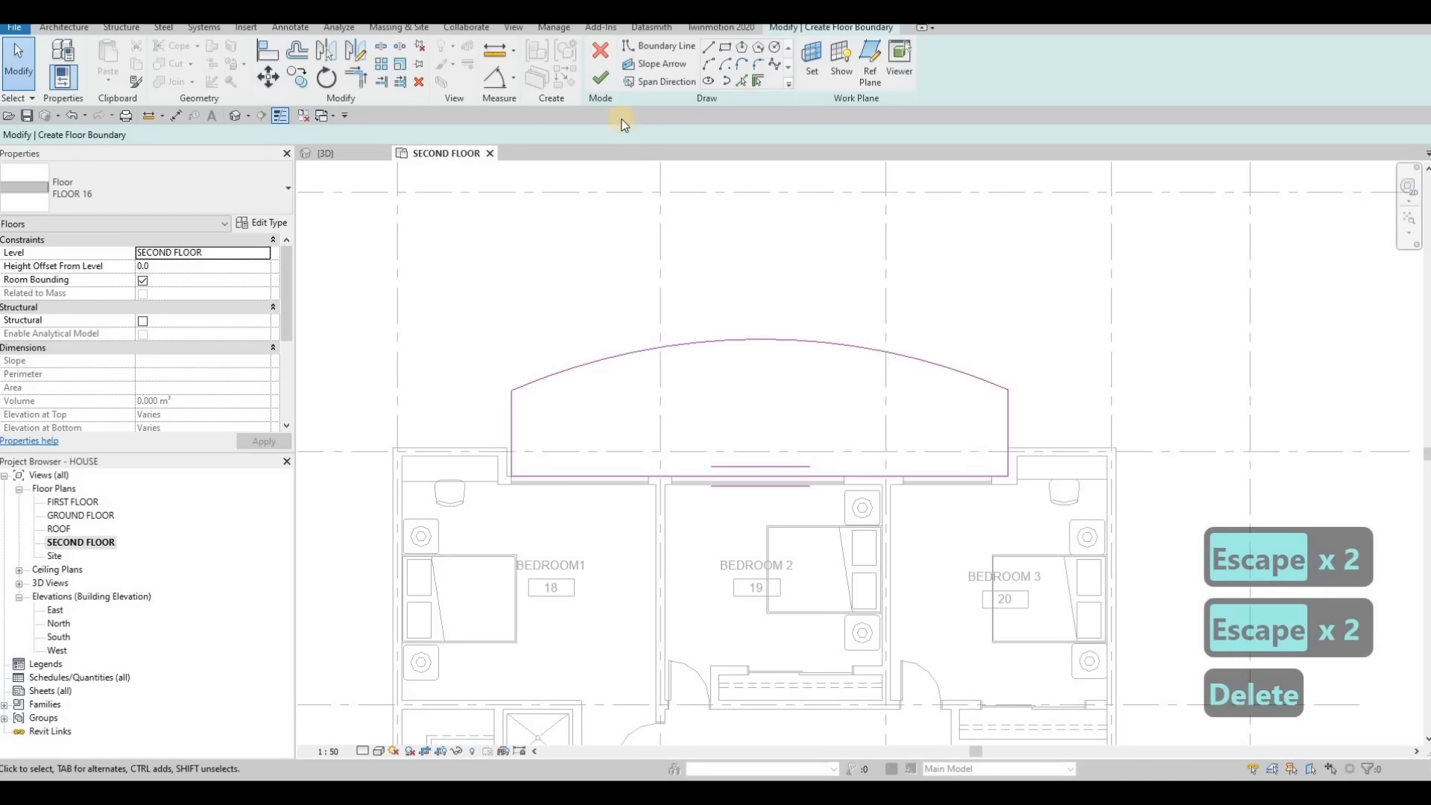
click(601, 83)
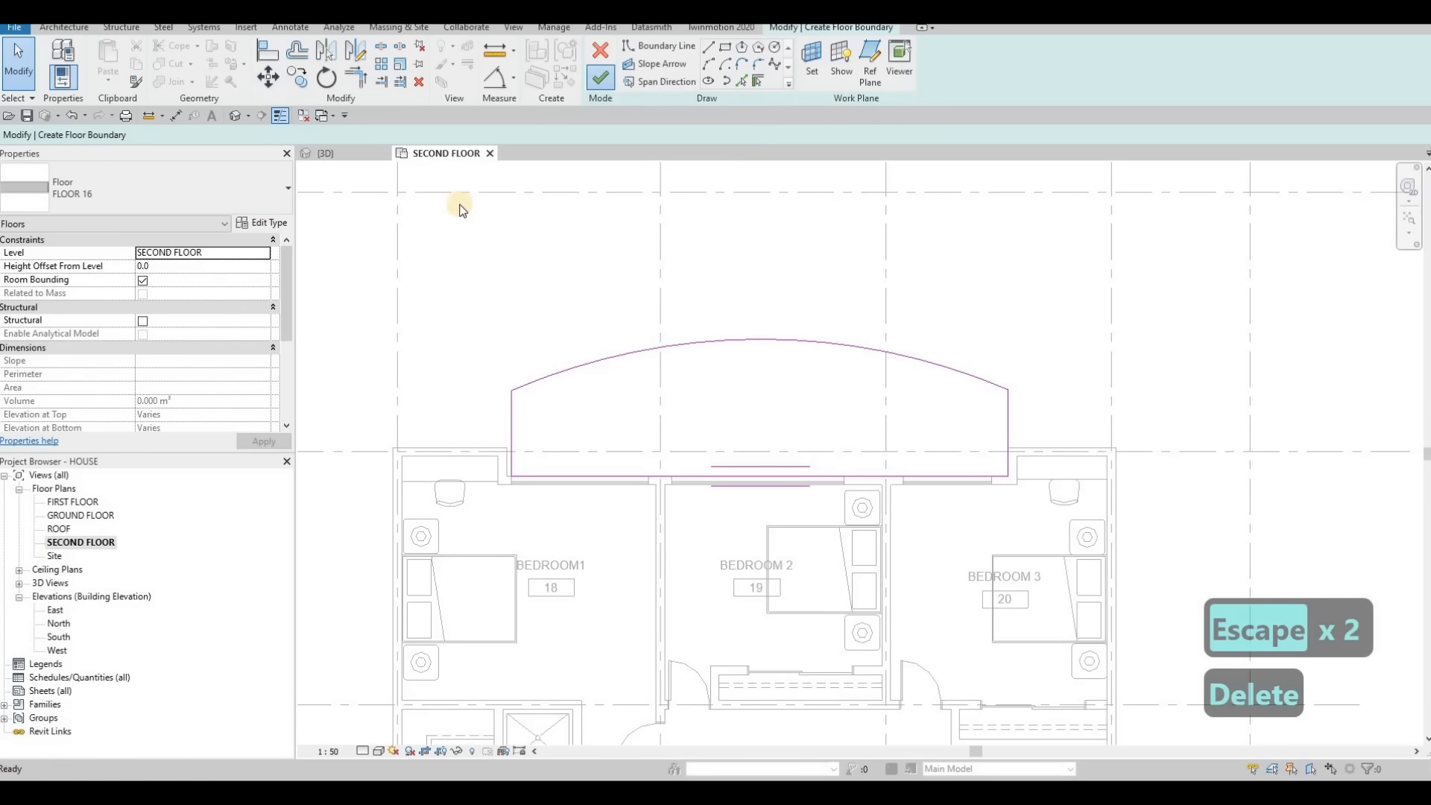
click(328, 153)
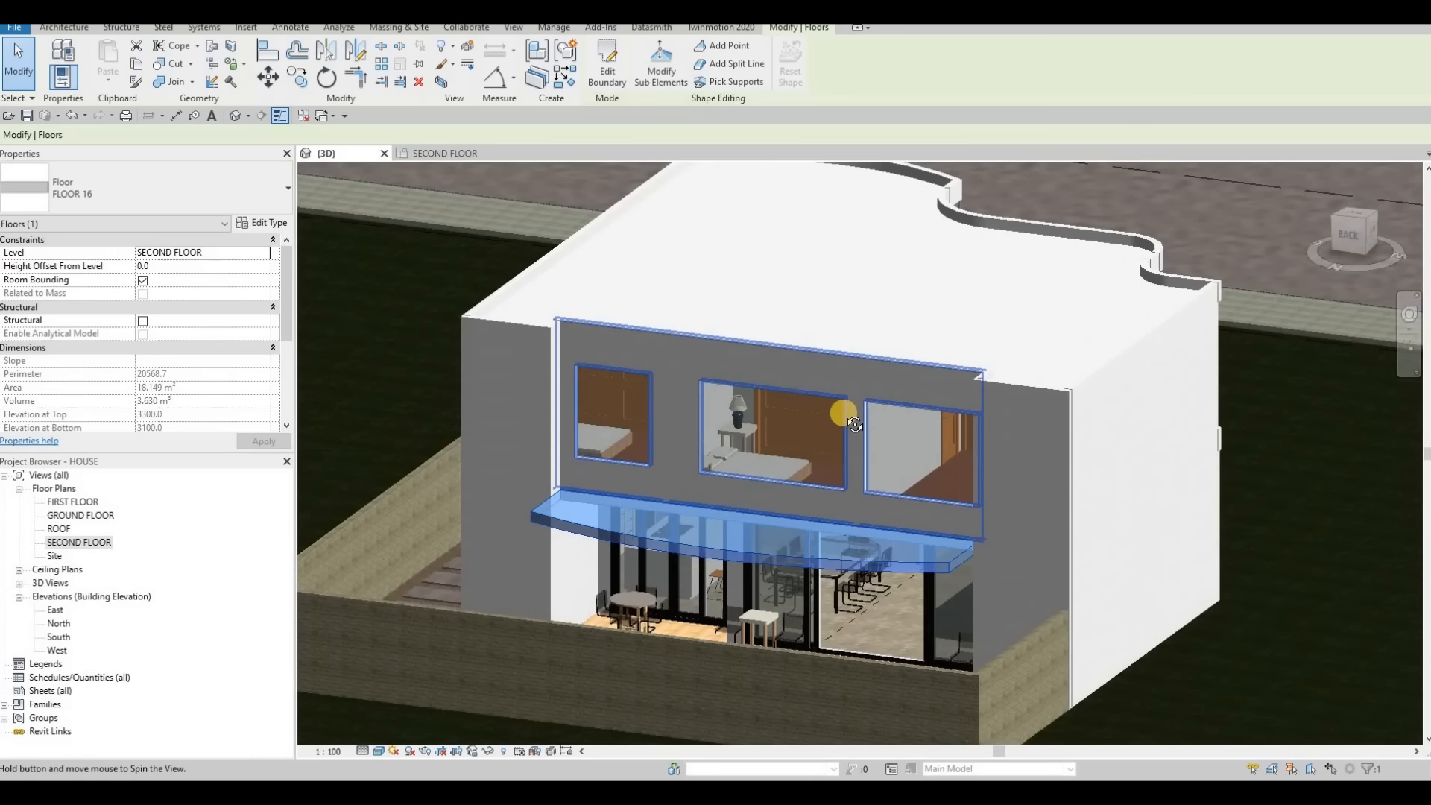
key(Escape)
shift+middle_drag(855, 424, 596, 335)
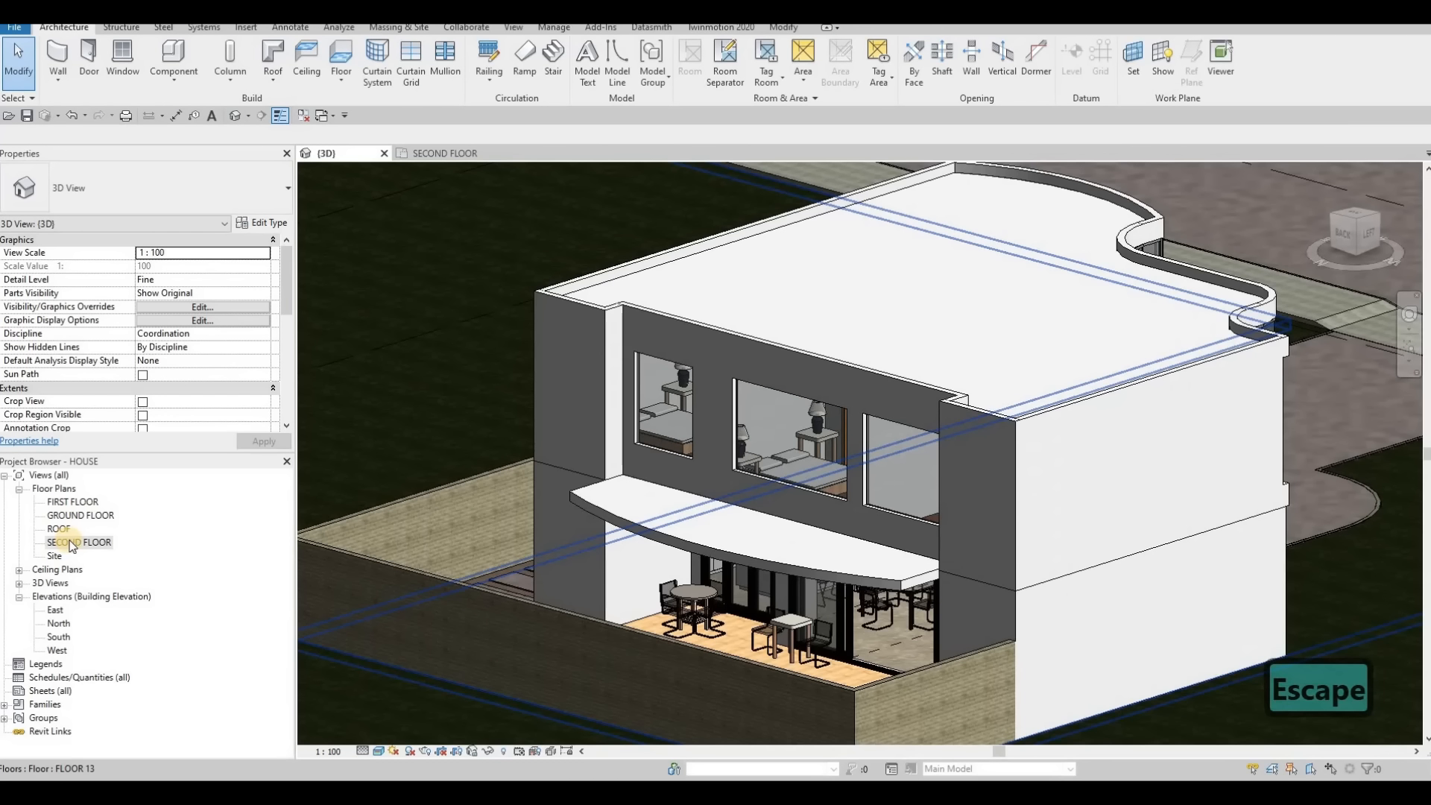
double_click(72, 543)
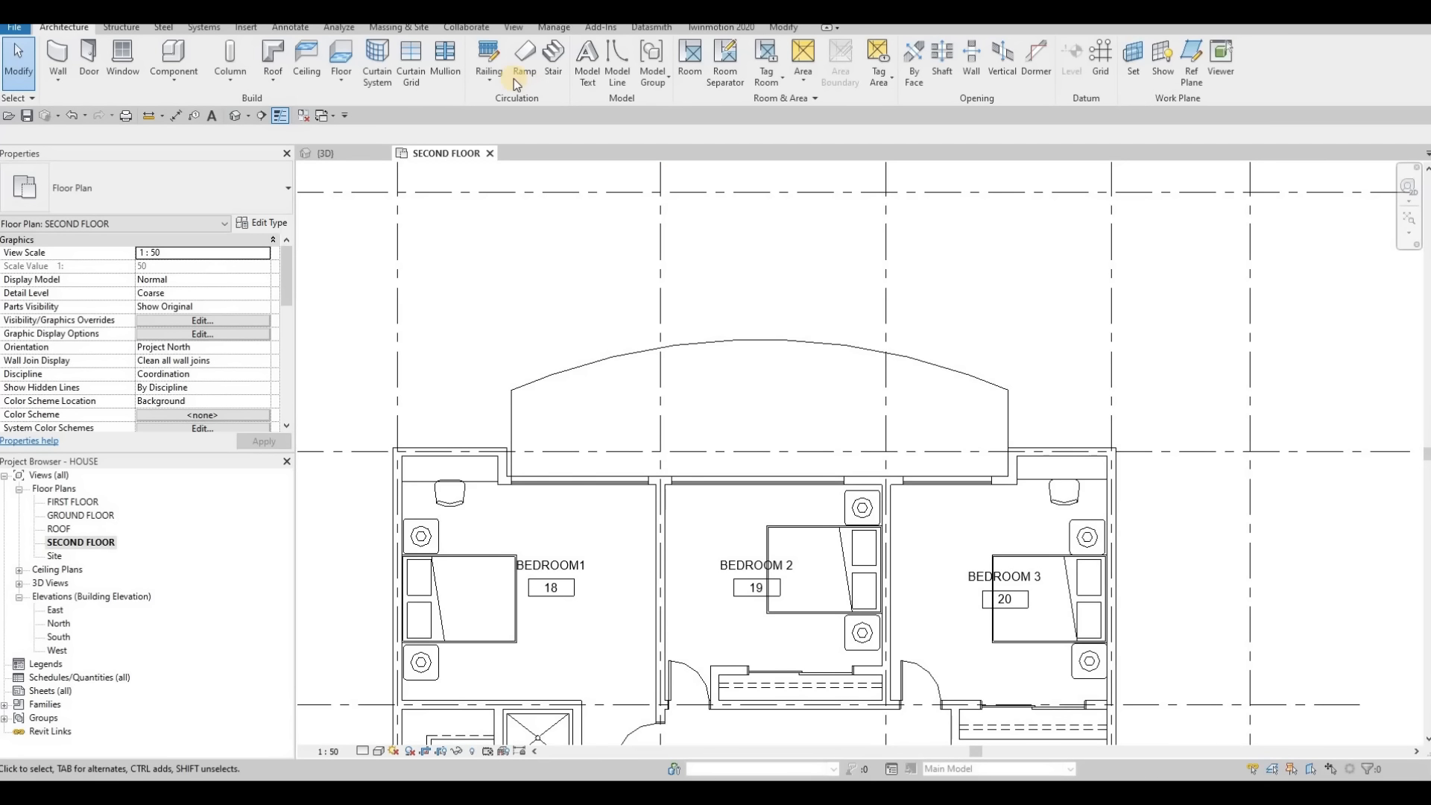
Sketch the railing path's left and right side lines from the walls to the balcony edge.
click(489, 60)
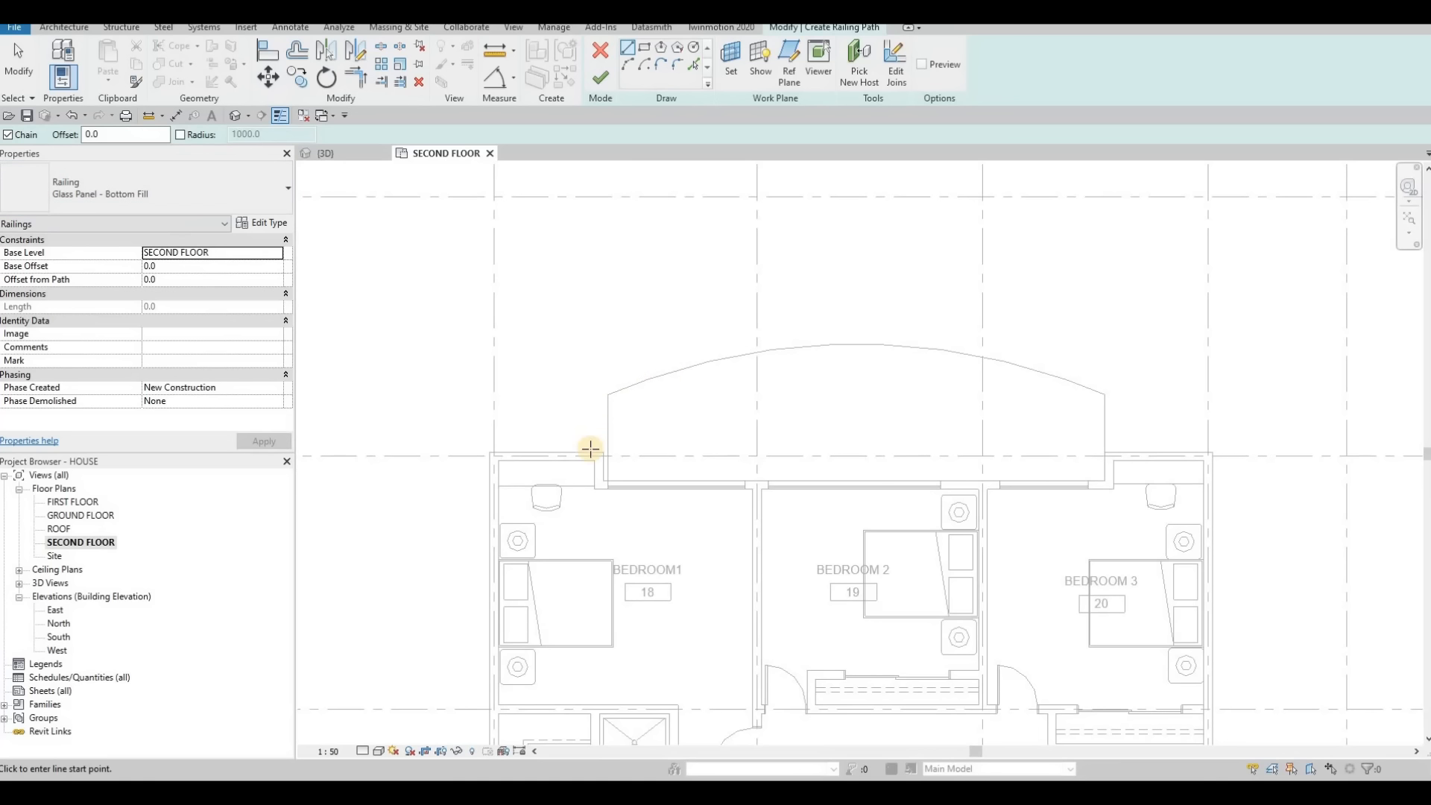
scroll(596, 454, up, 2)
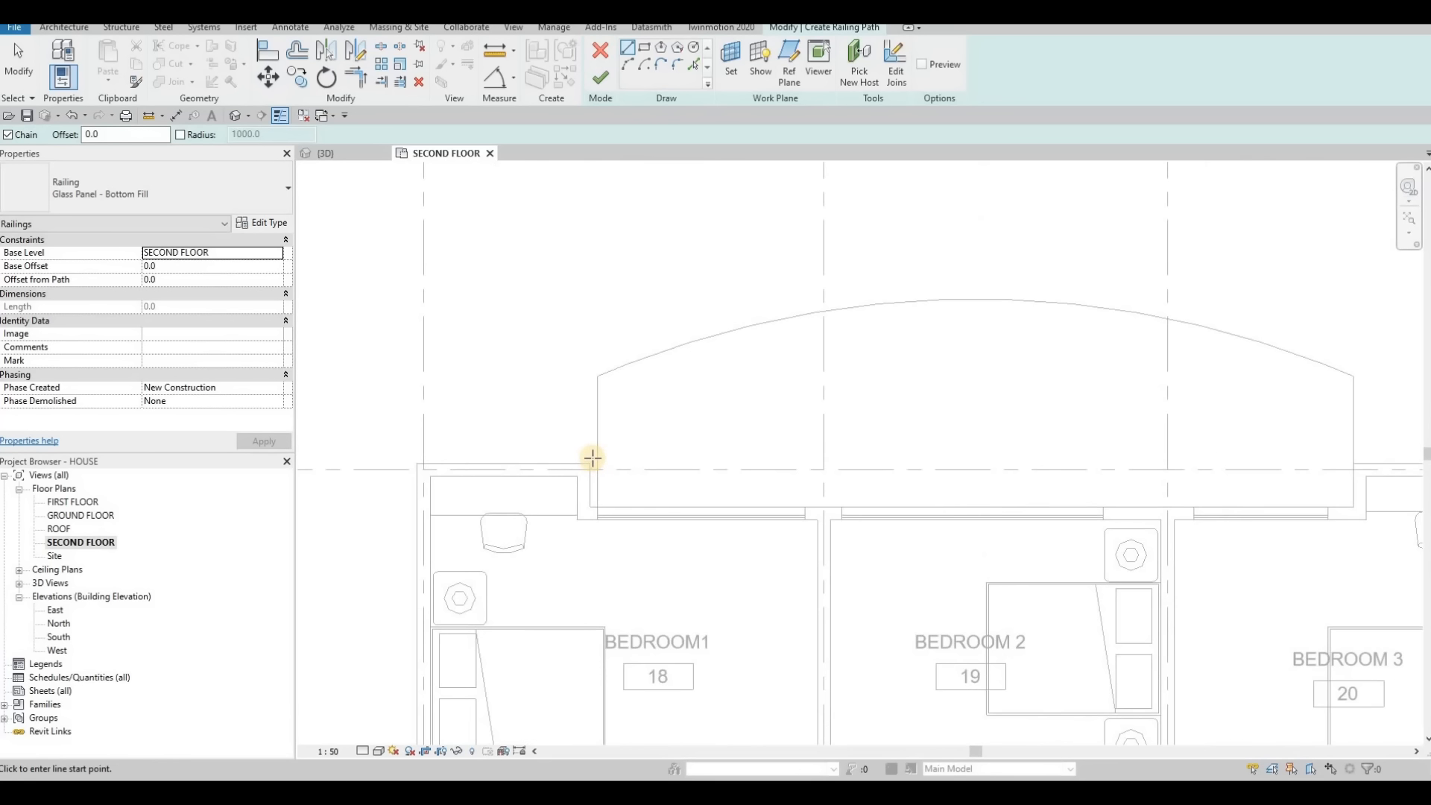
click(586, 381)
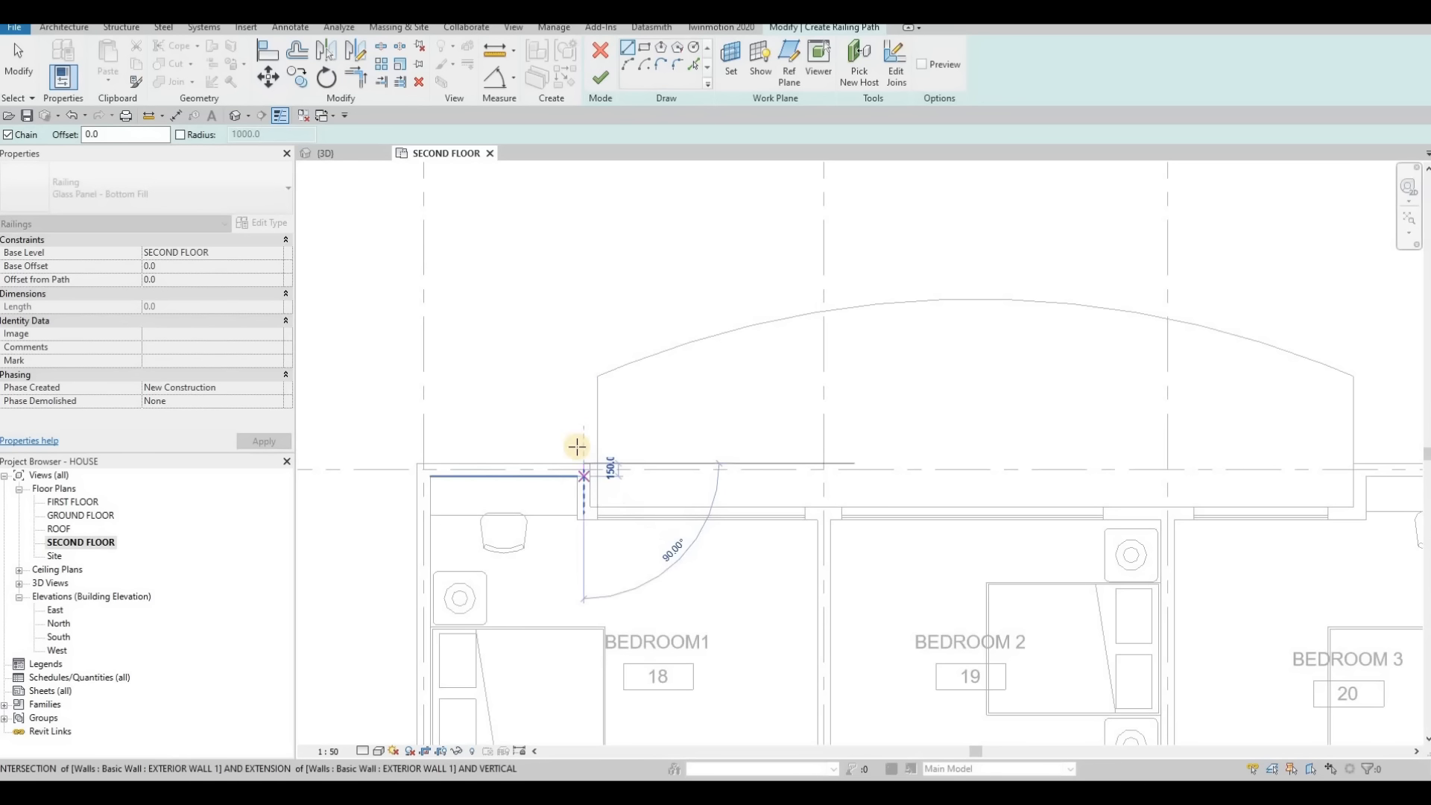
click(585, 382)
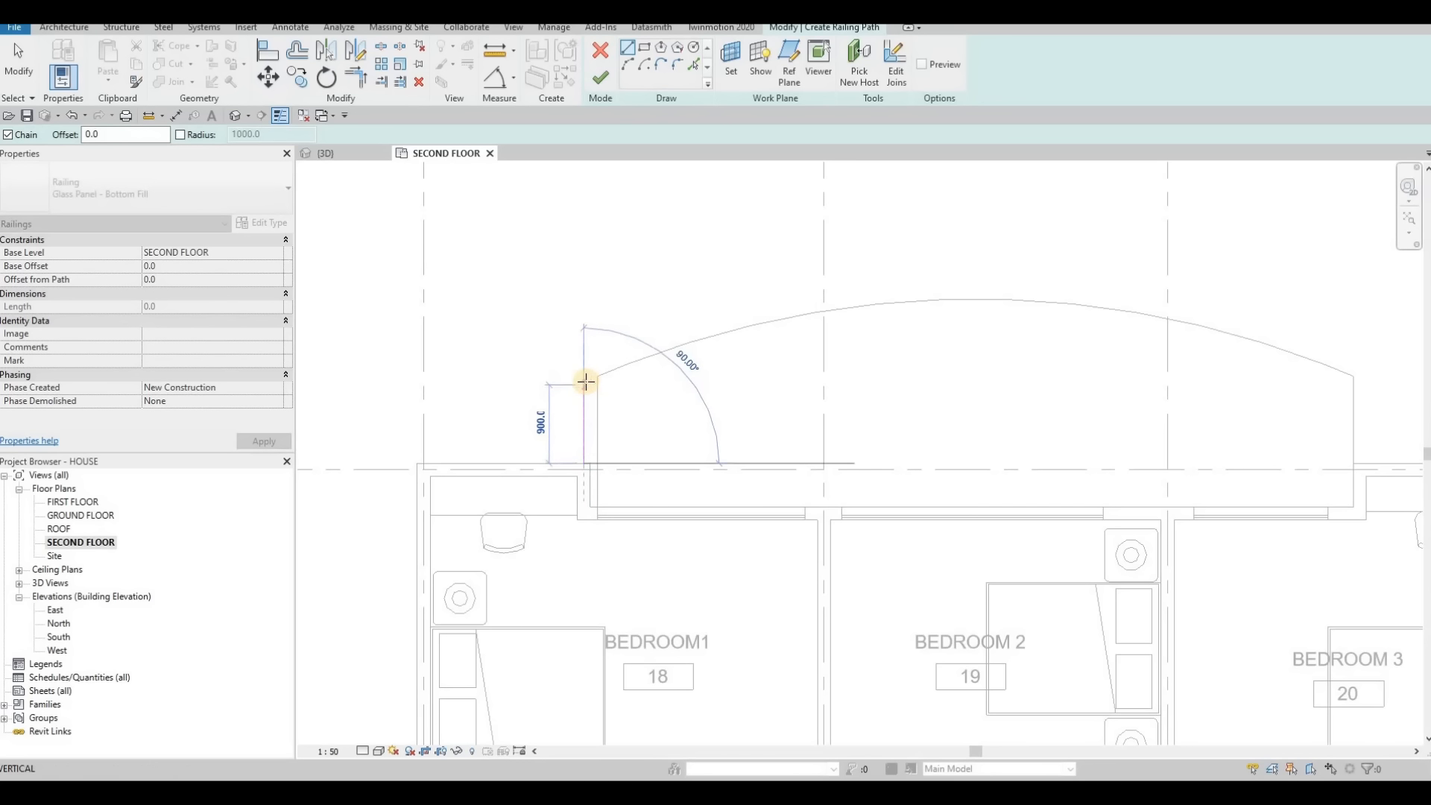
key(Escape)
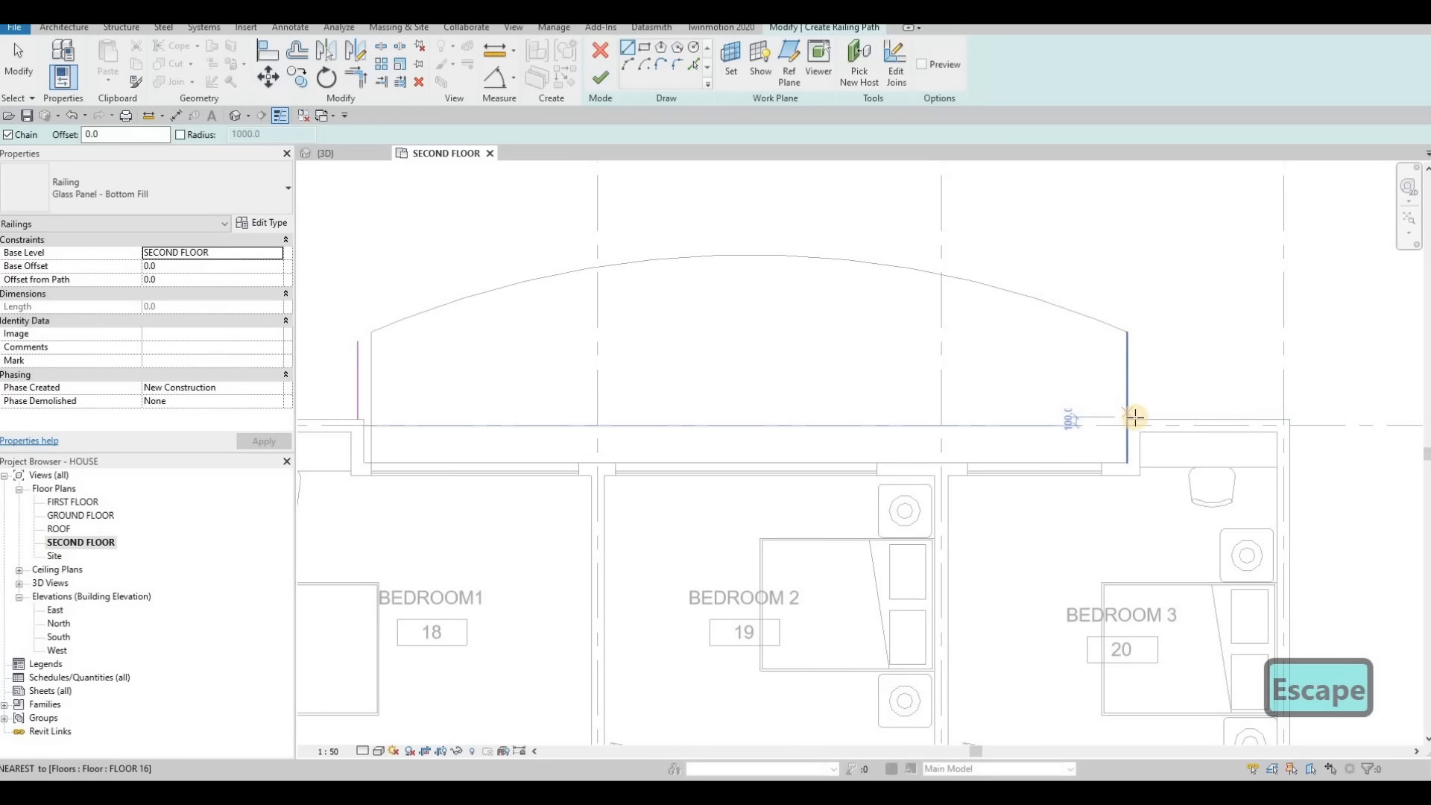
scroll(1132, 418, up, 2)
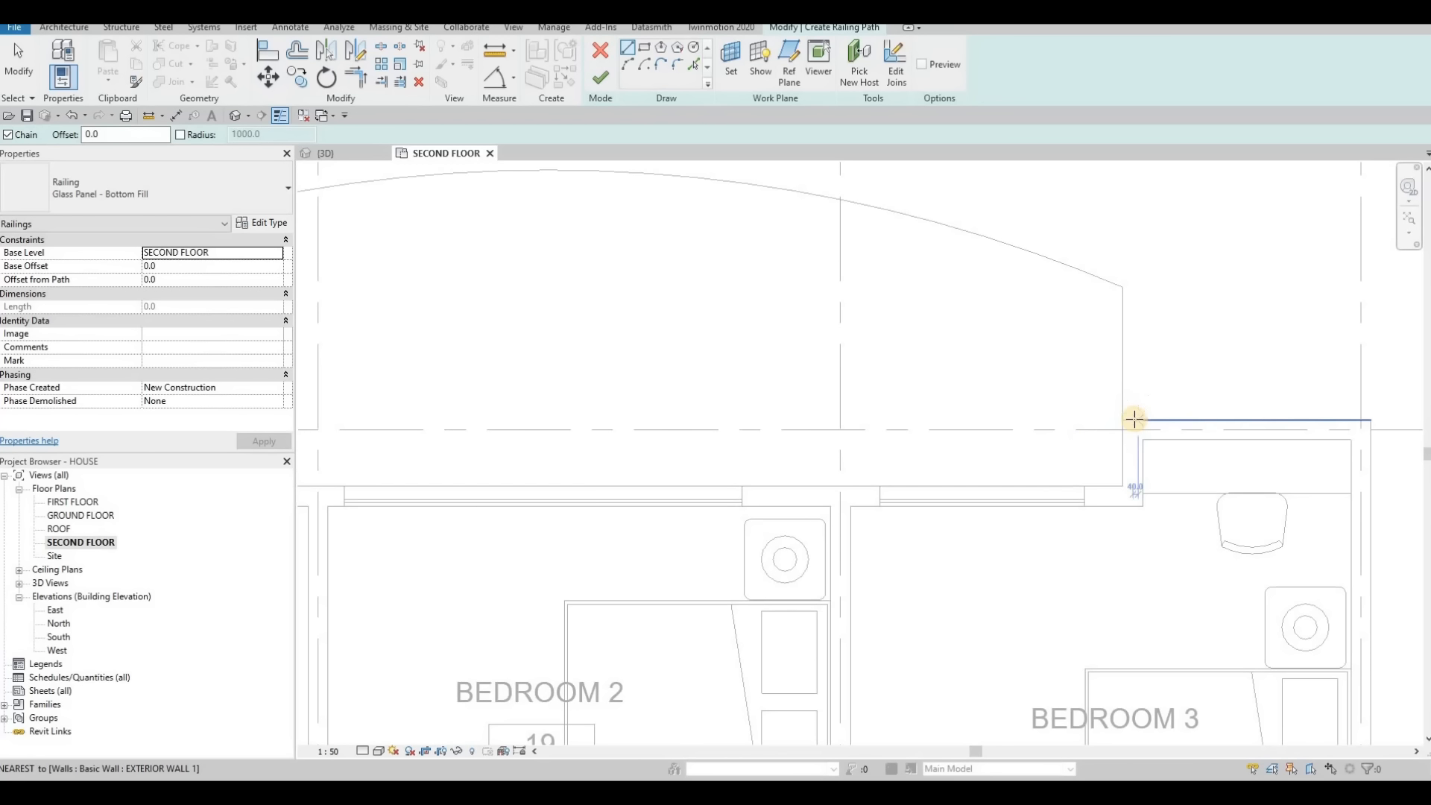
click(1134, 420)
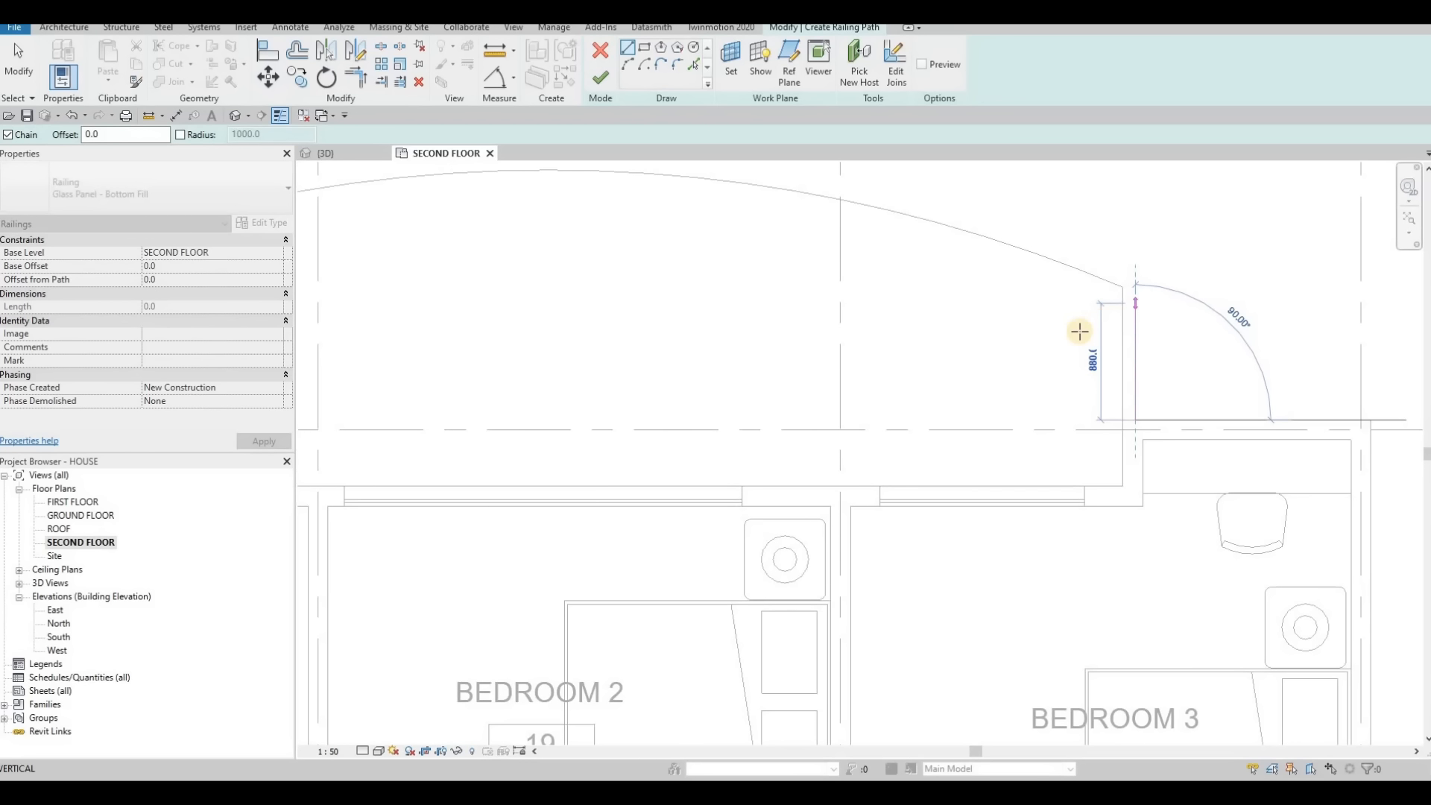
key(Escape)
scroll(1054, 372, down, 1)
middle_drag(302, 385, 664, 351)
key(Escape)
scroll(663, 350, up, 2)
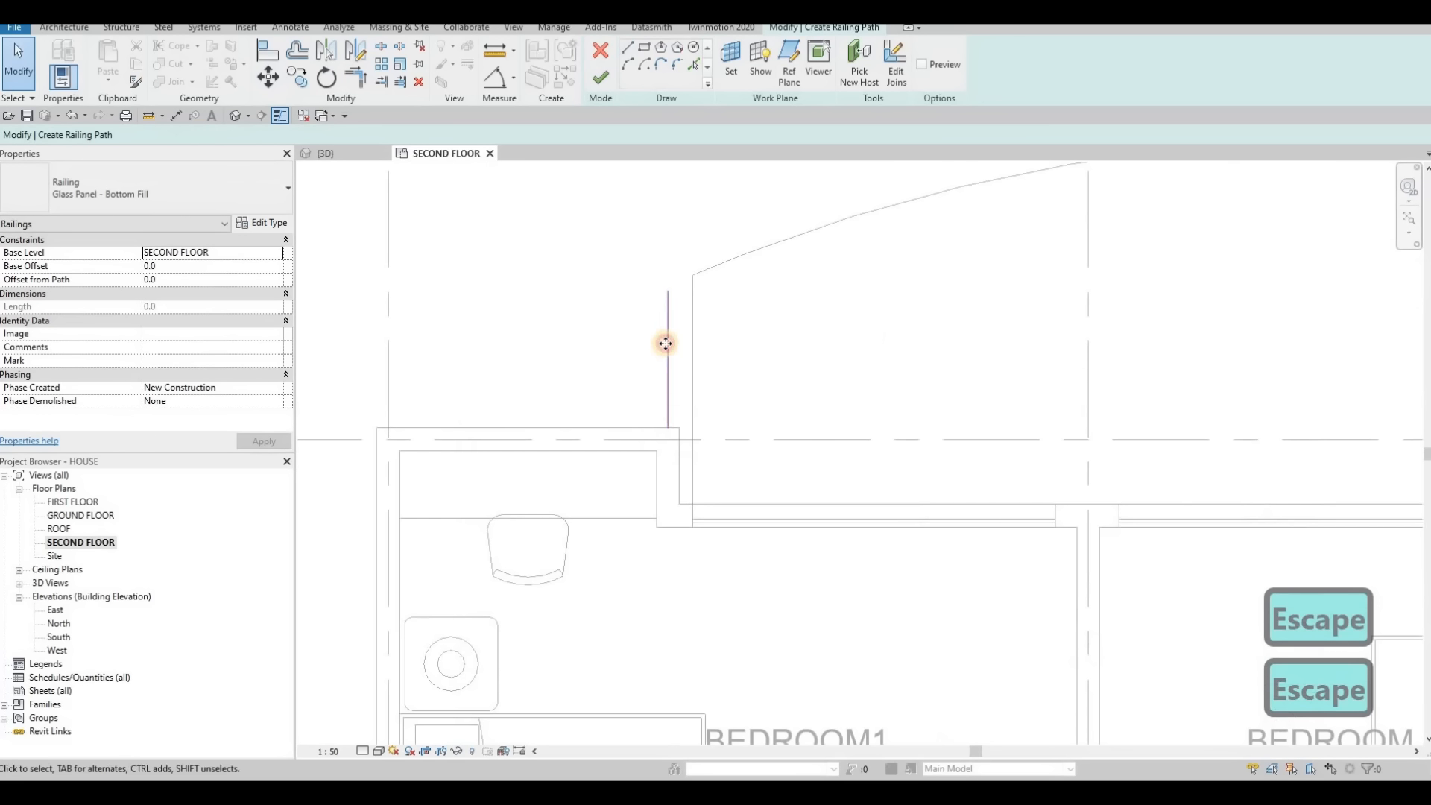
click(667, 344)
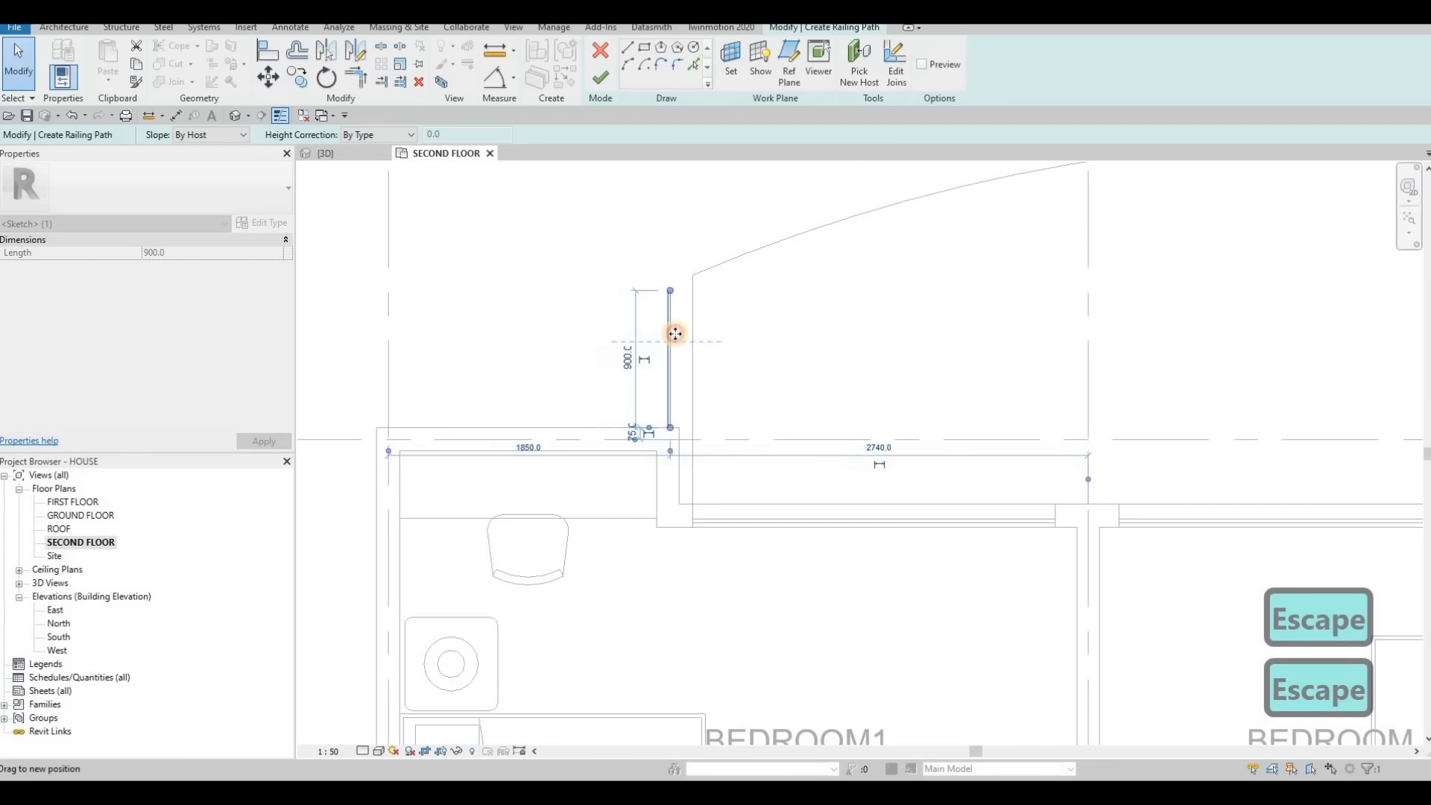
key(Escape)
scroll(770, 313, down, 2)
middle_drag(770, 313, 645, 307)
Add an arc across the curved balcony front joining the side lines and trim the corners.
click(630, 65)
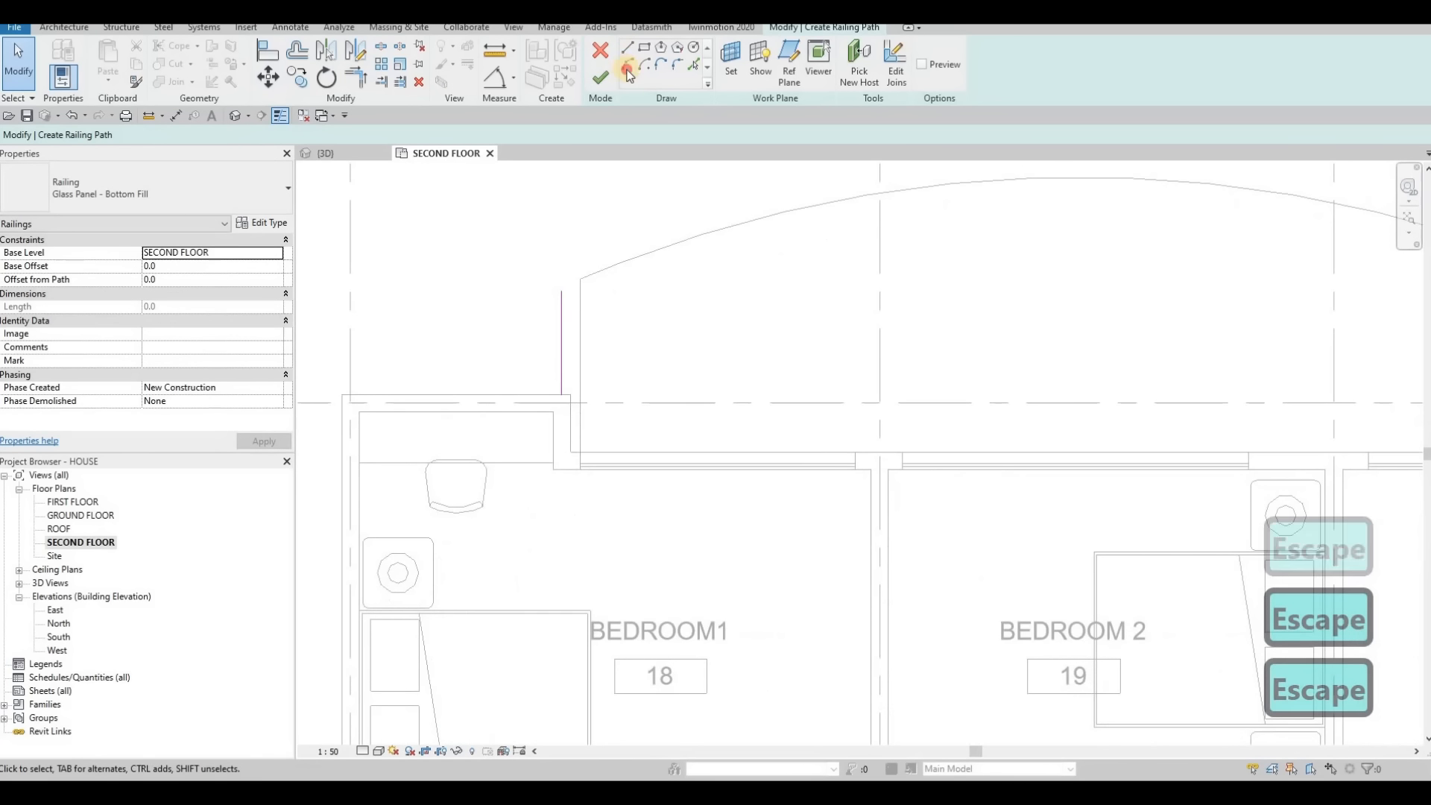
click(561, 287)
middle_drag(805, 288, 542, 390)
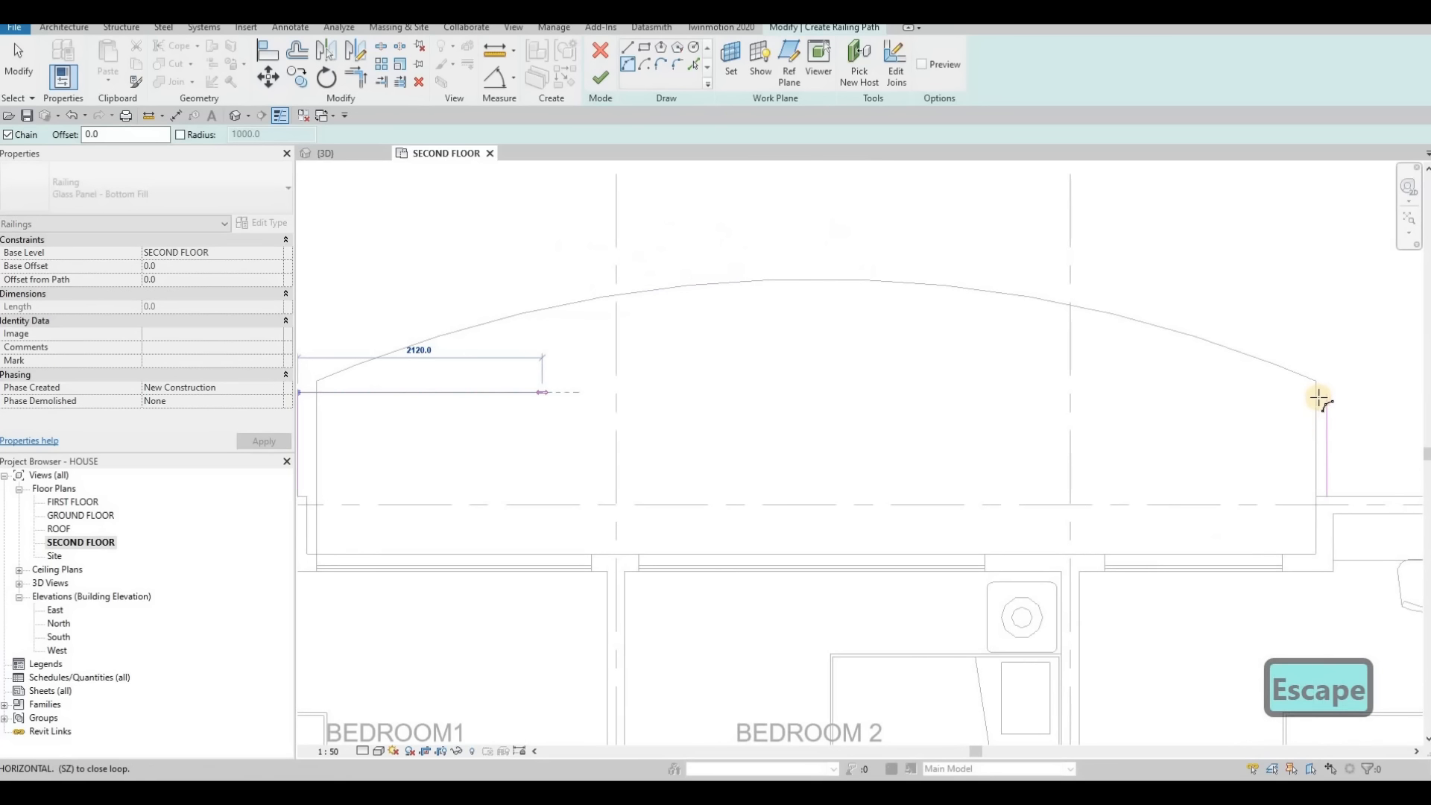
click(1332, 401)
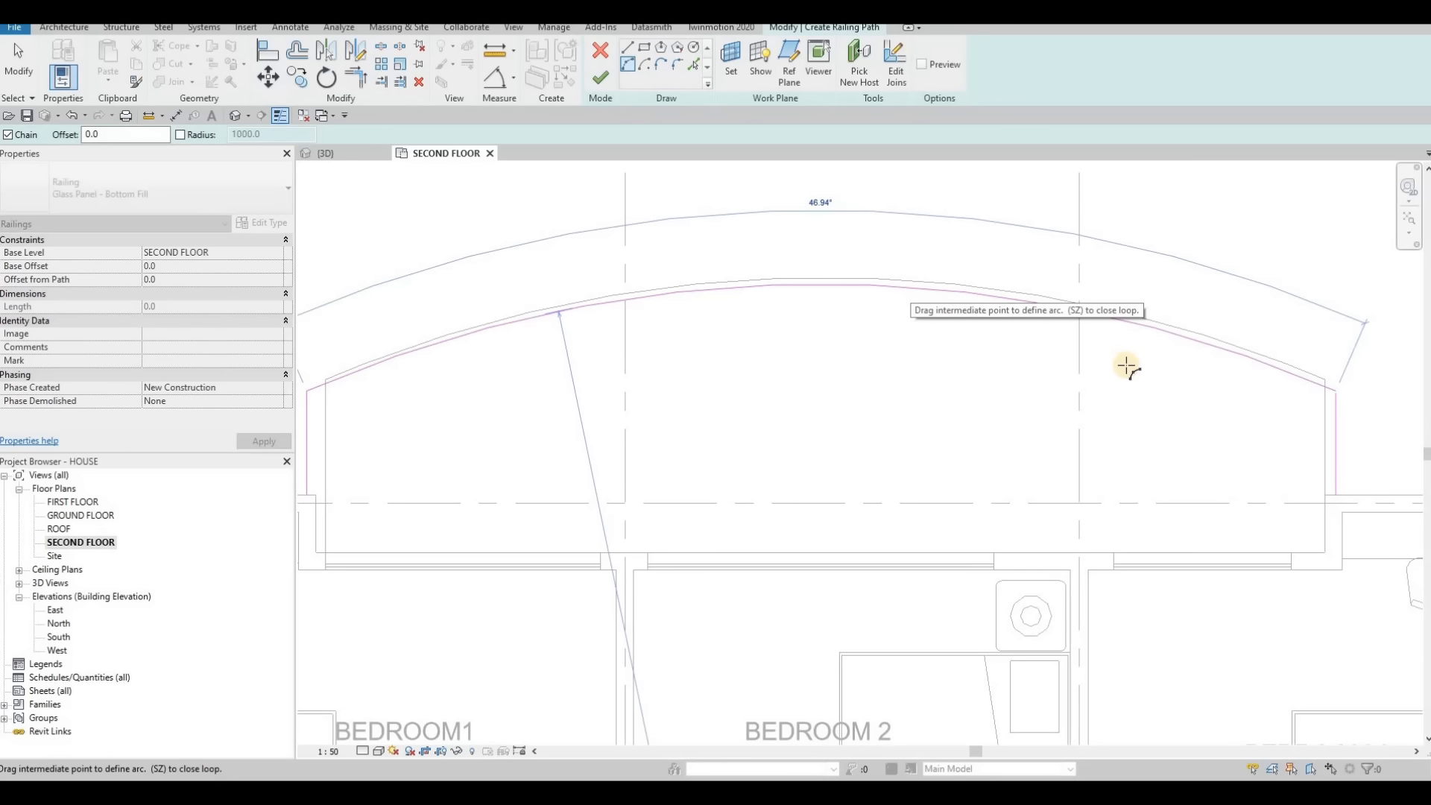
key(Escape)
key(Escape)
key(Escape)
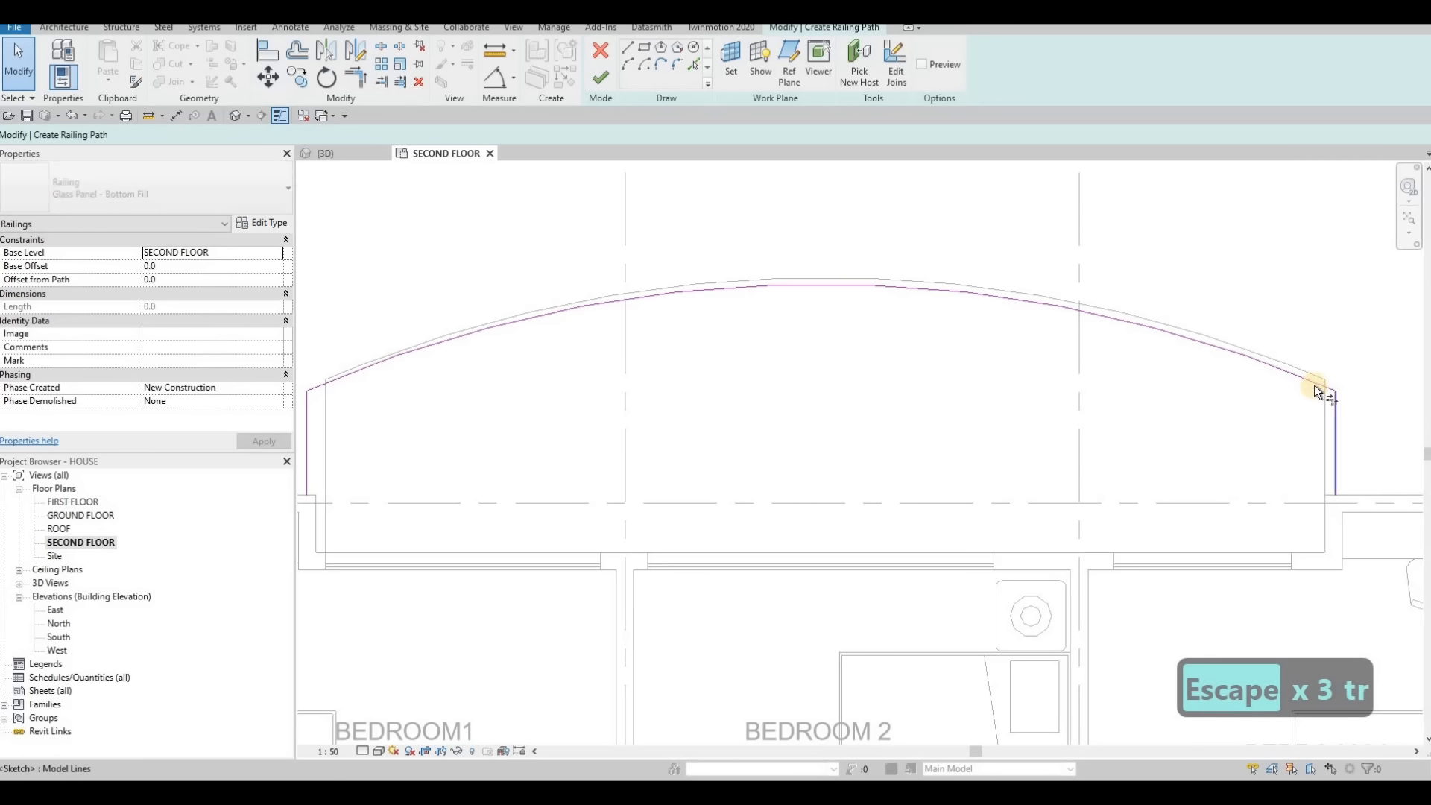
click(1333, 399)
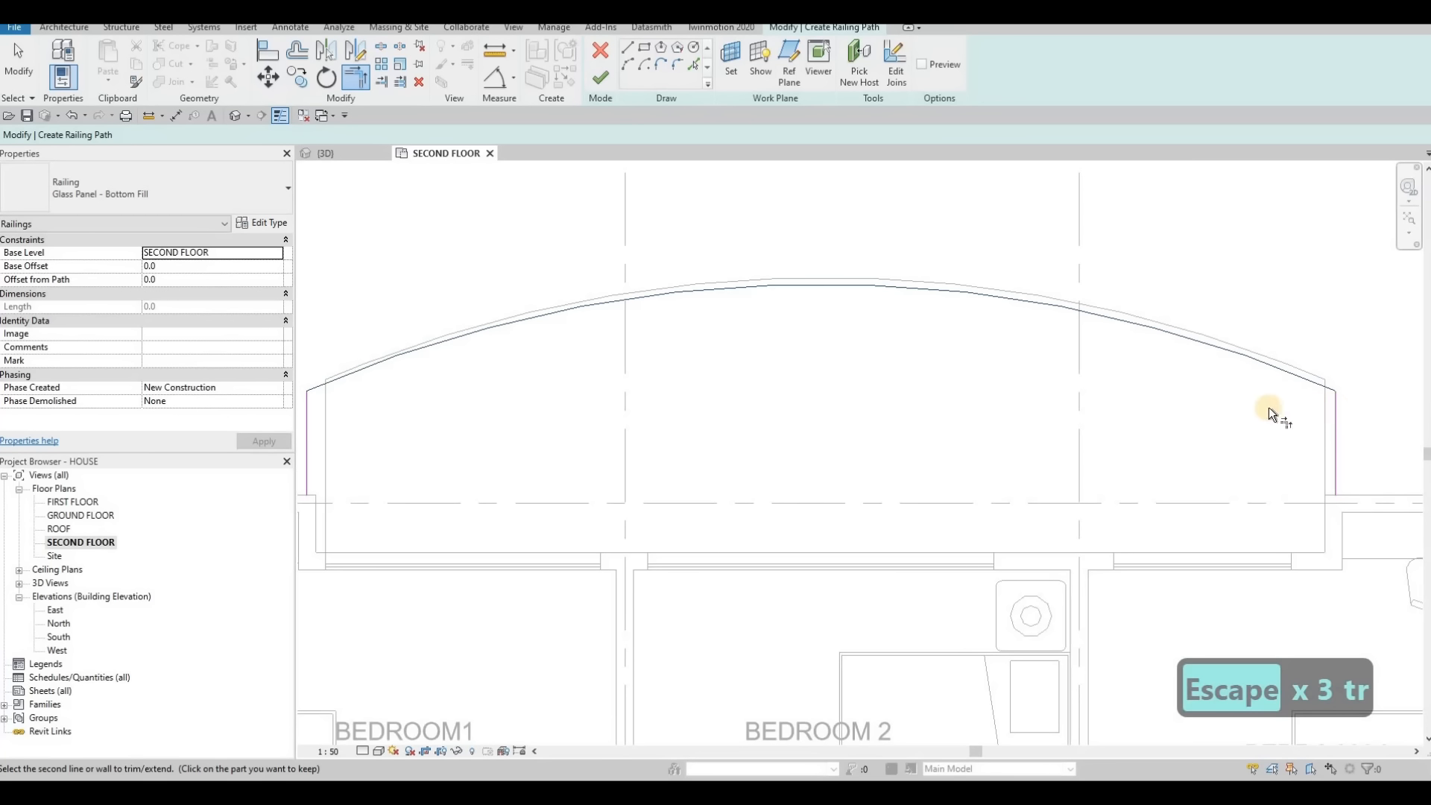
scroll(925, 338, down, 2)
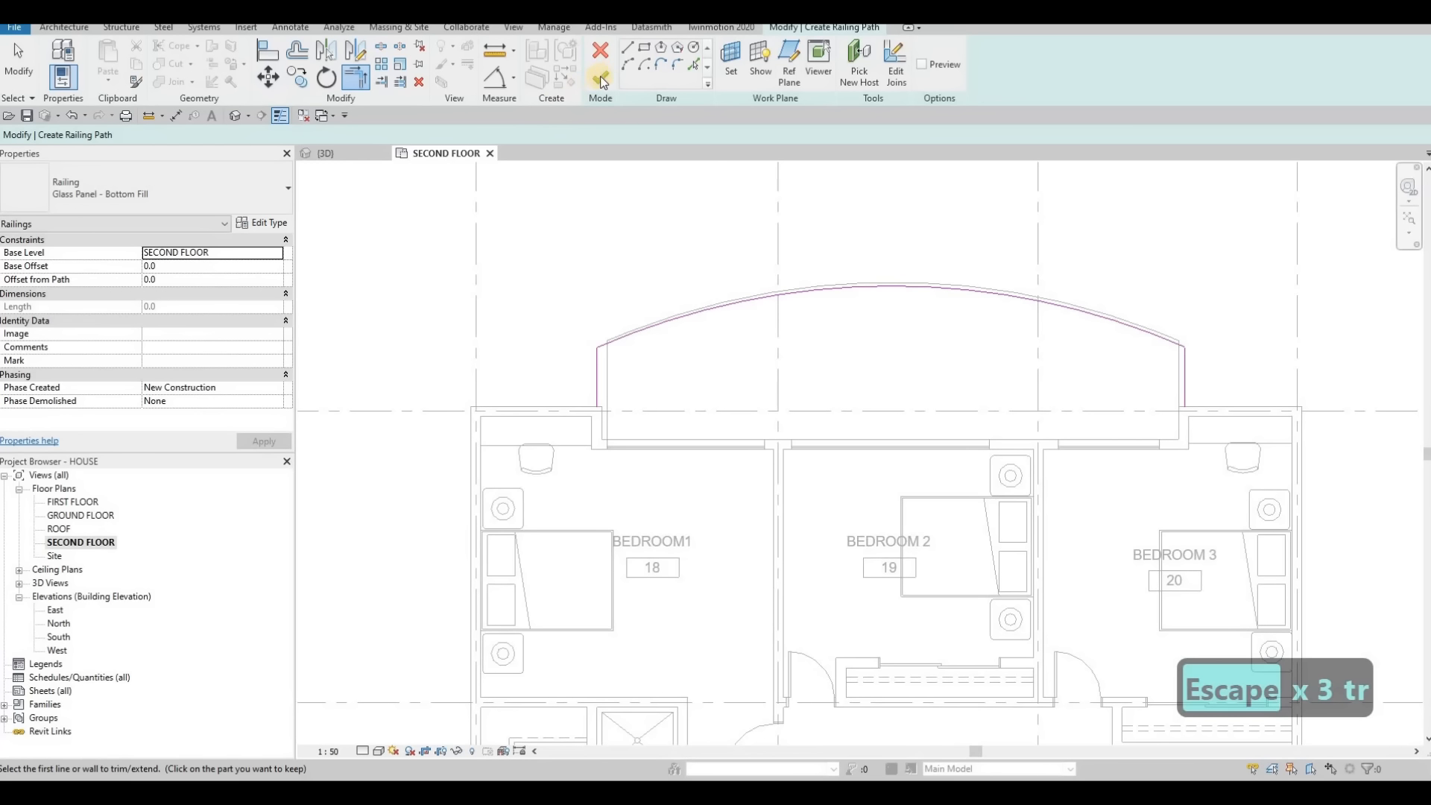
key(Escape)
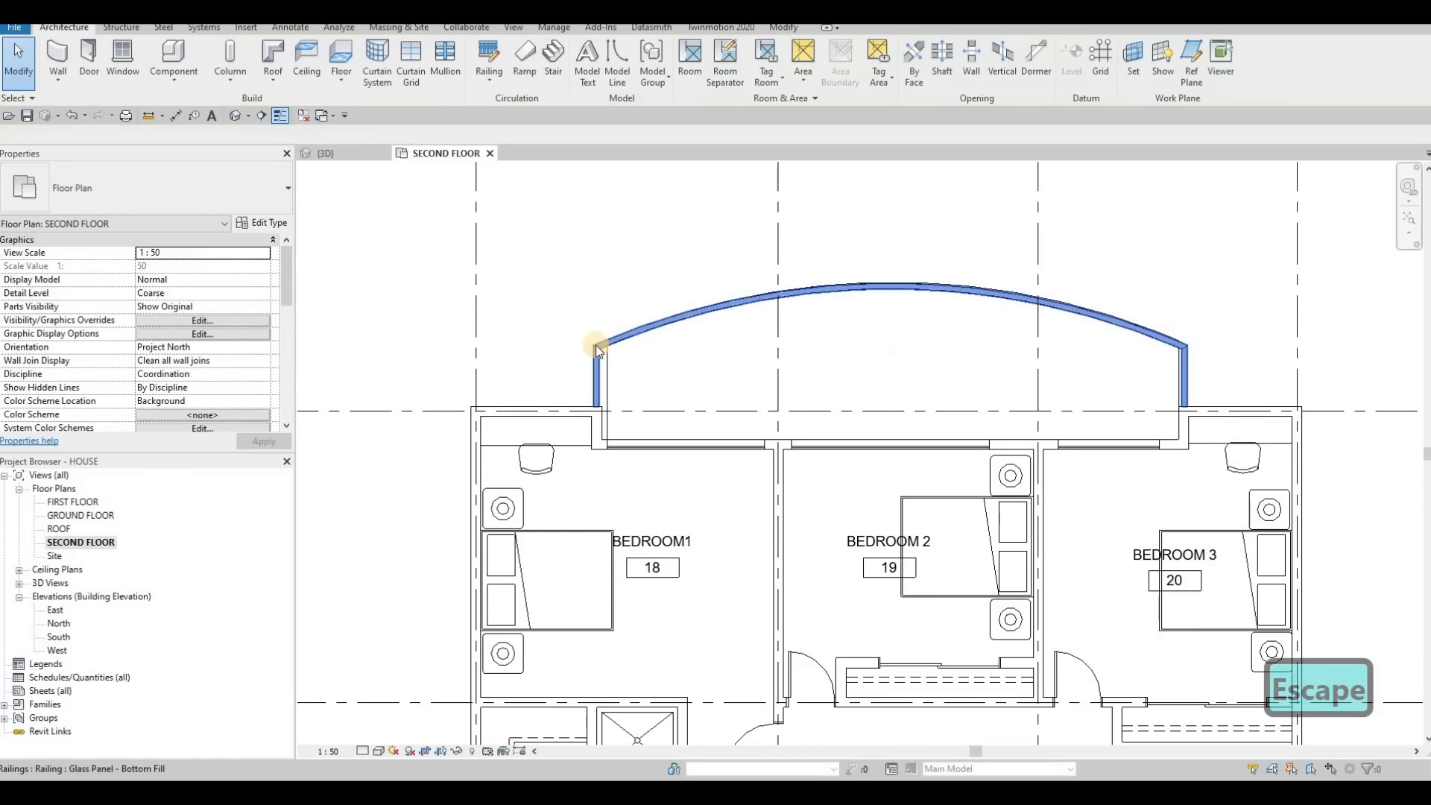
key(Escape)
scroll(596, 346, up, 2)
Edit the balcony floor boundary and move its side lines onto the walls' outer faces.
click(598, 345)
click(607, 63)
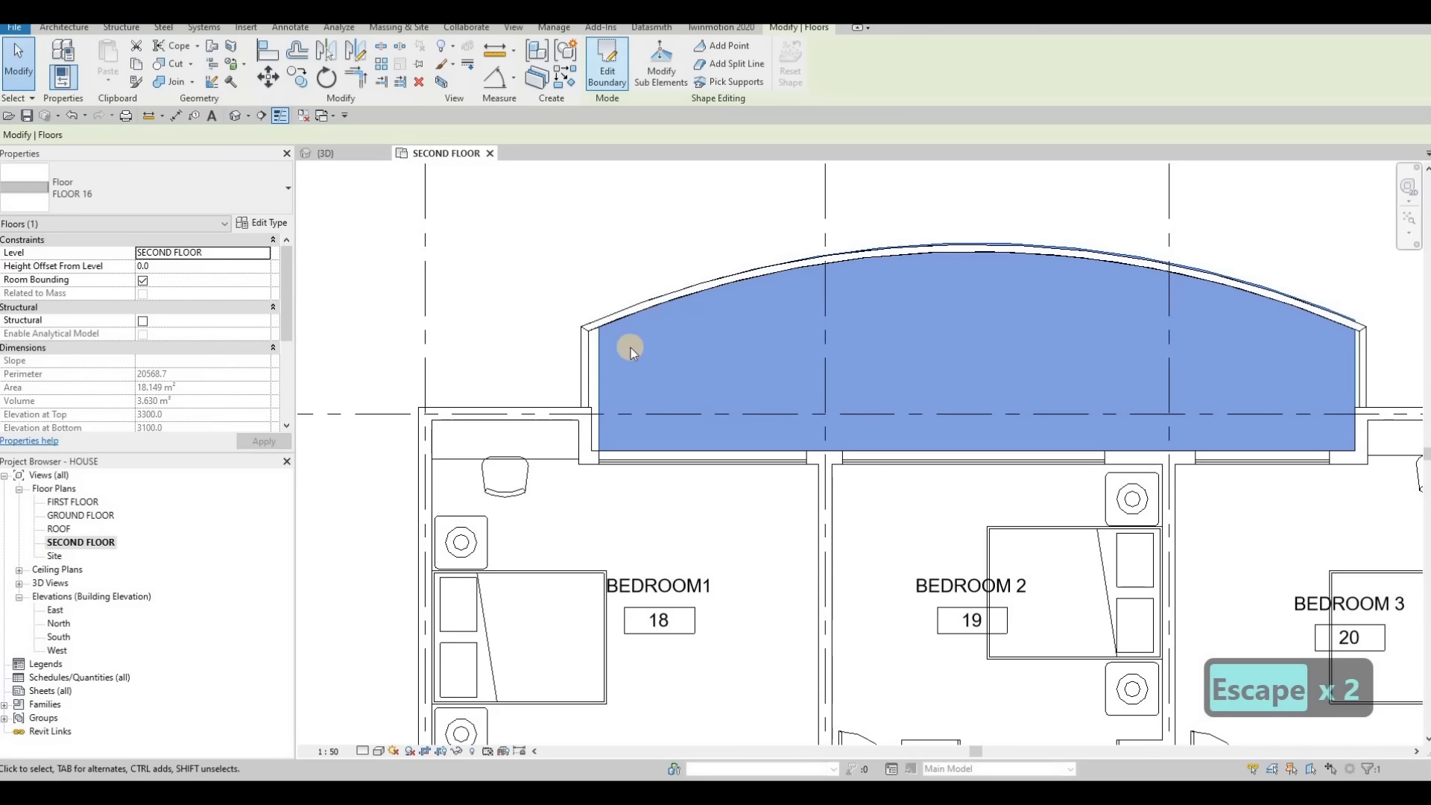
click(594, 352)
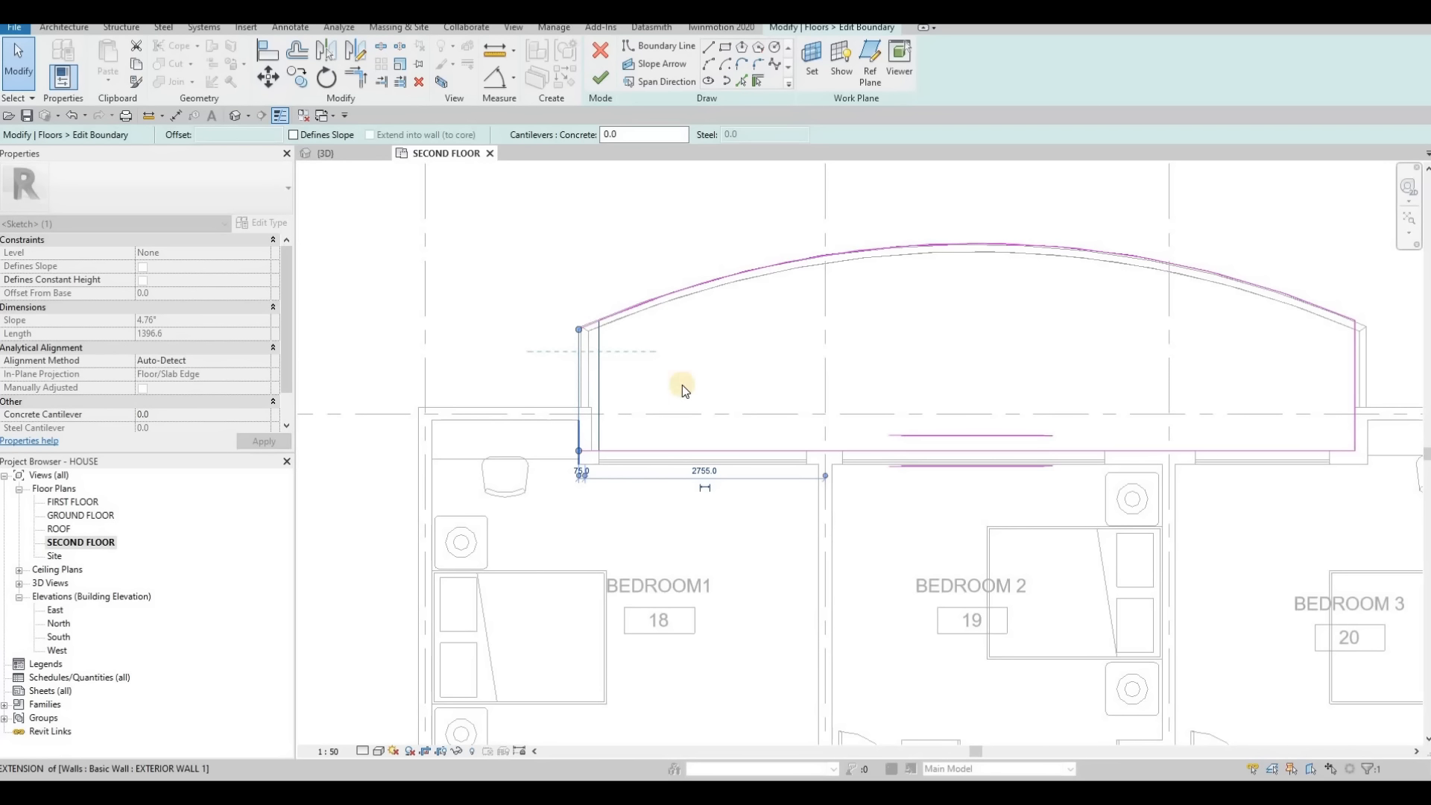
middle_drag(1351, 340, 1138, 326)
scroll(1137, 327, up, 2)
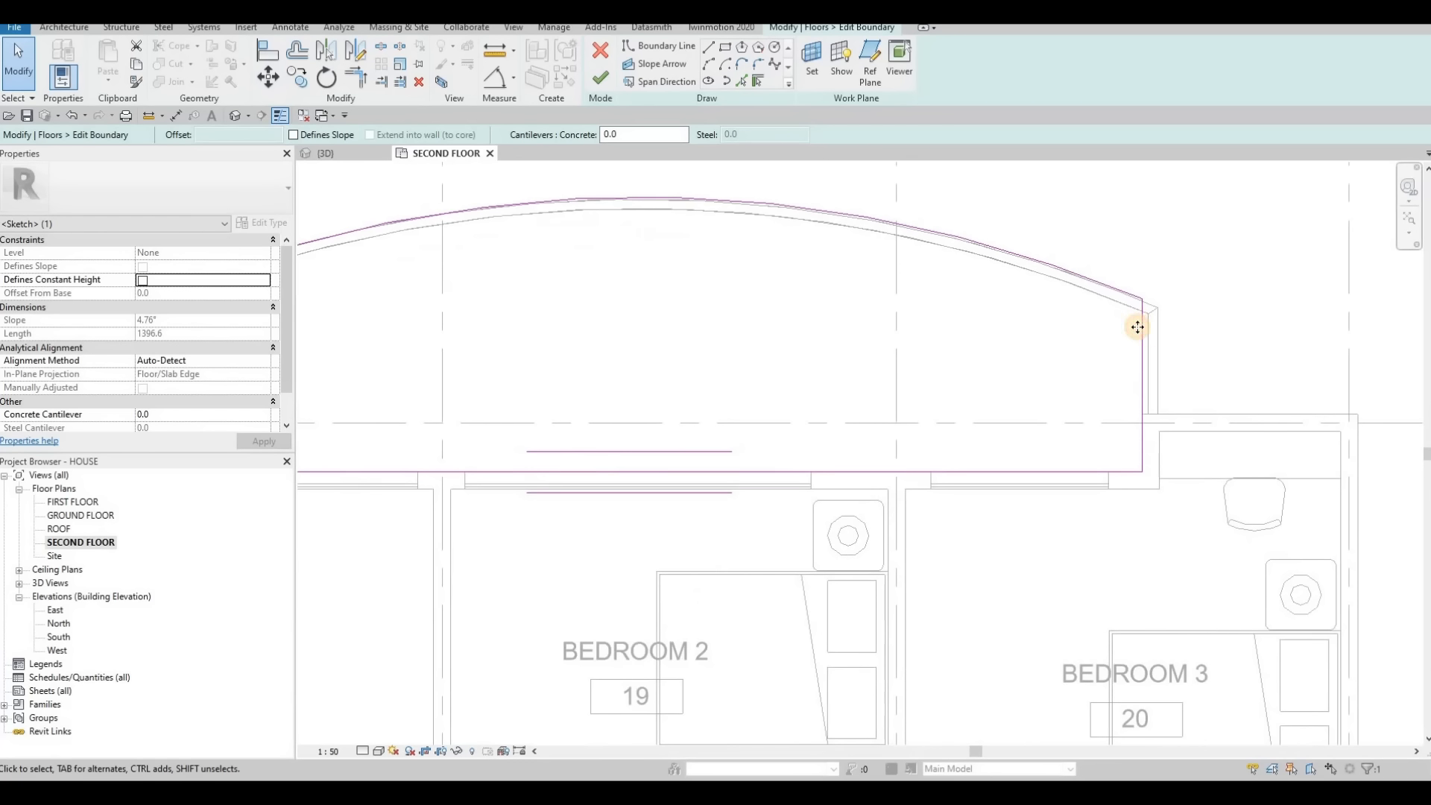
drag(1137, 327, 1155, 323)
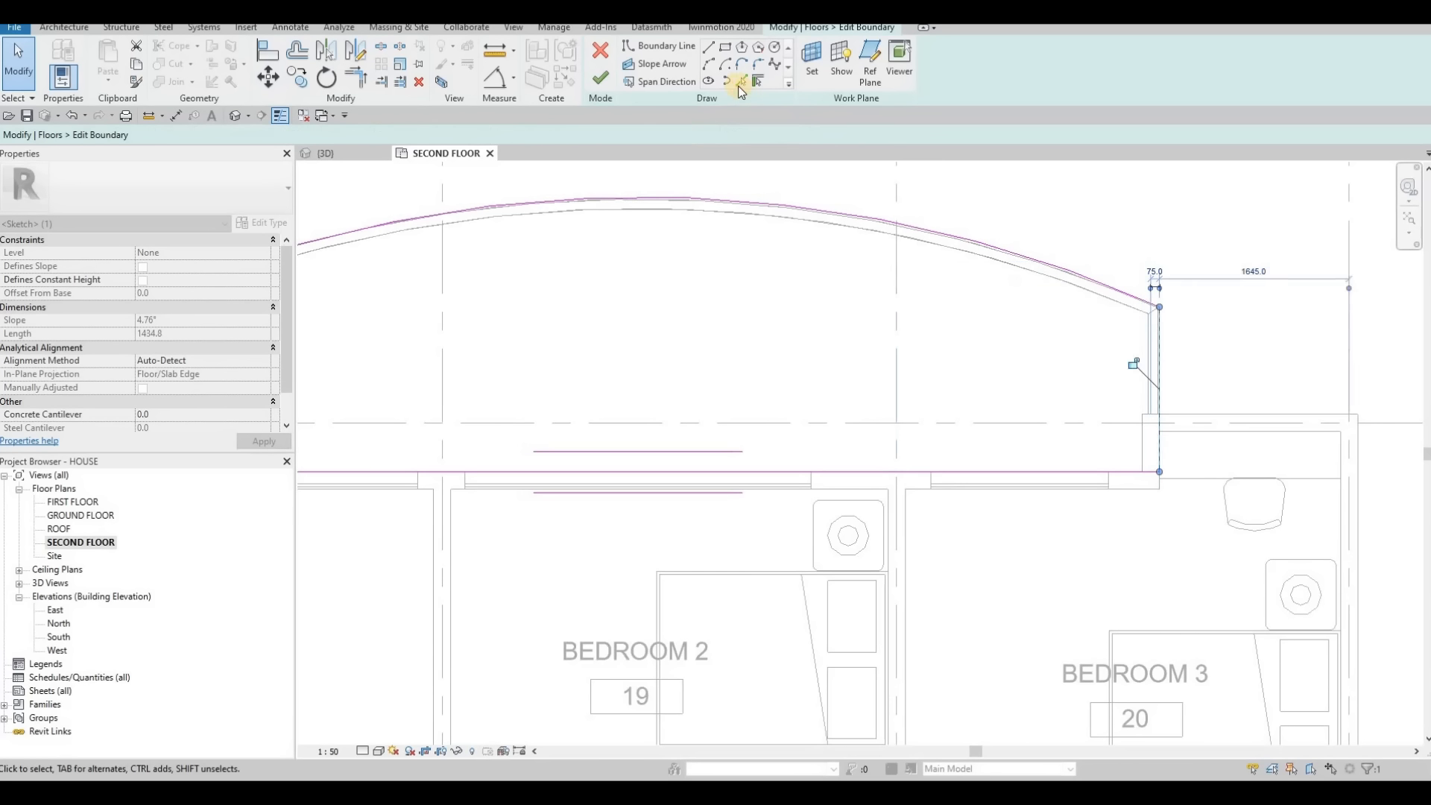
key(Escape)
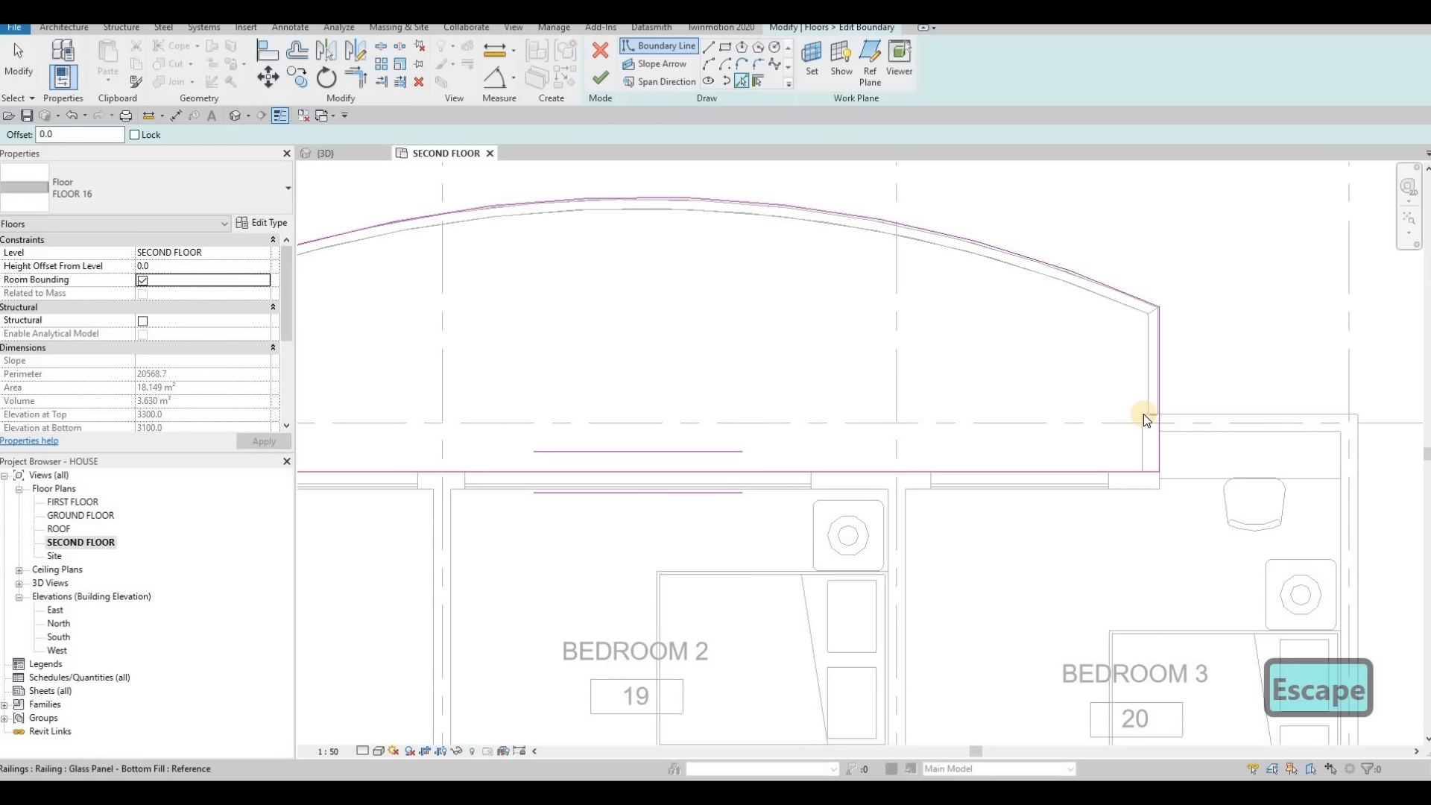
Pick new boundary lines along the exterior wall faces.
scroll(1143, 421, up, 2)
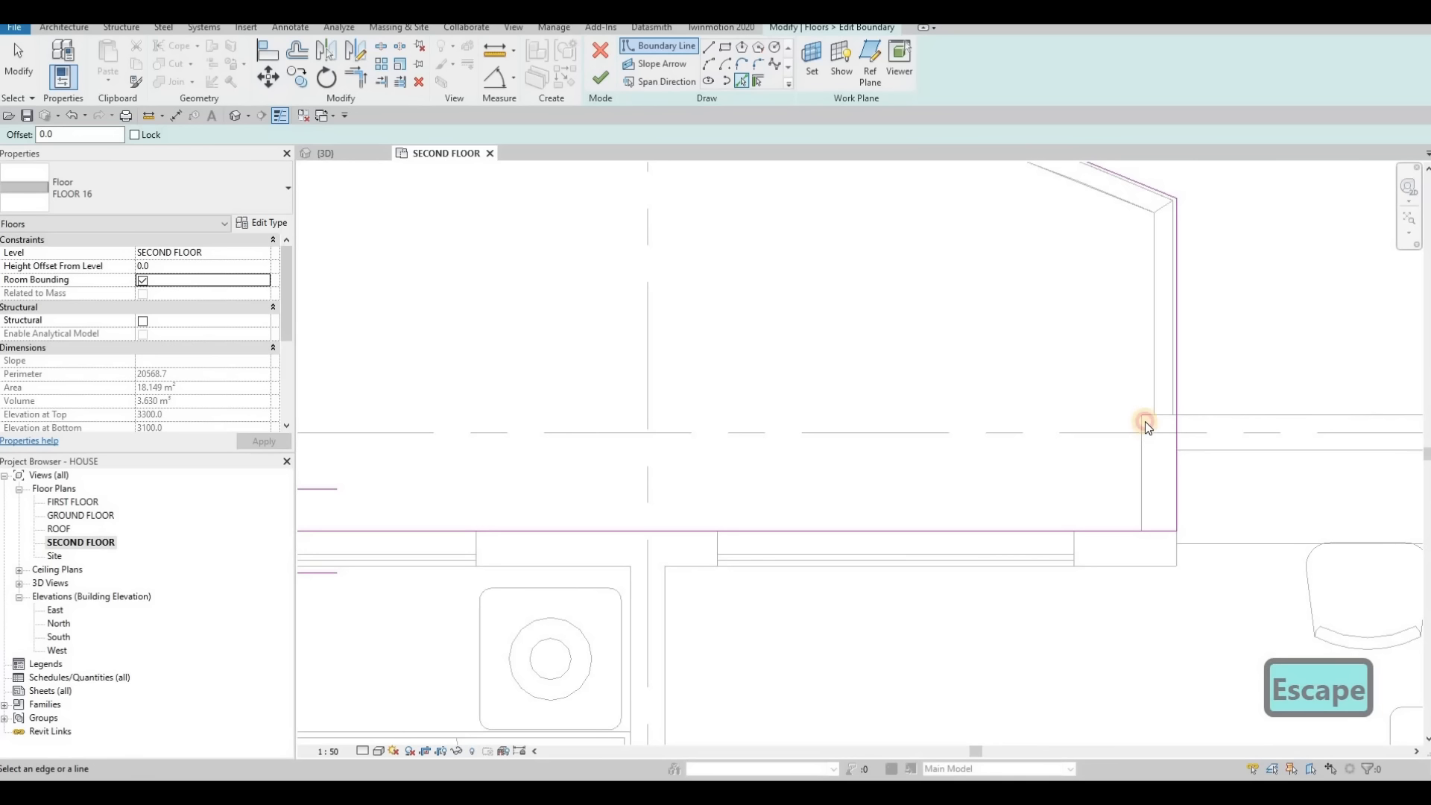
click(1145, 424)
scroll(1166, 415, up, 3)
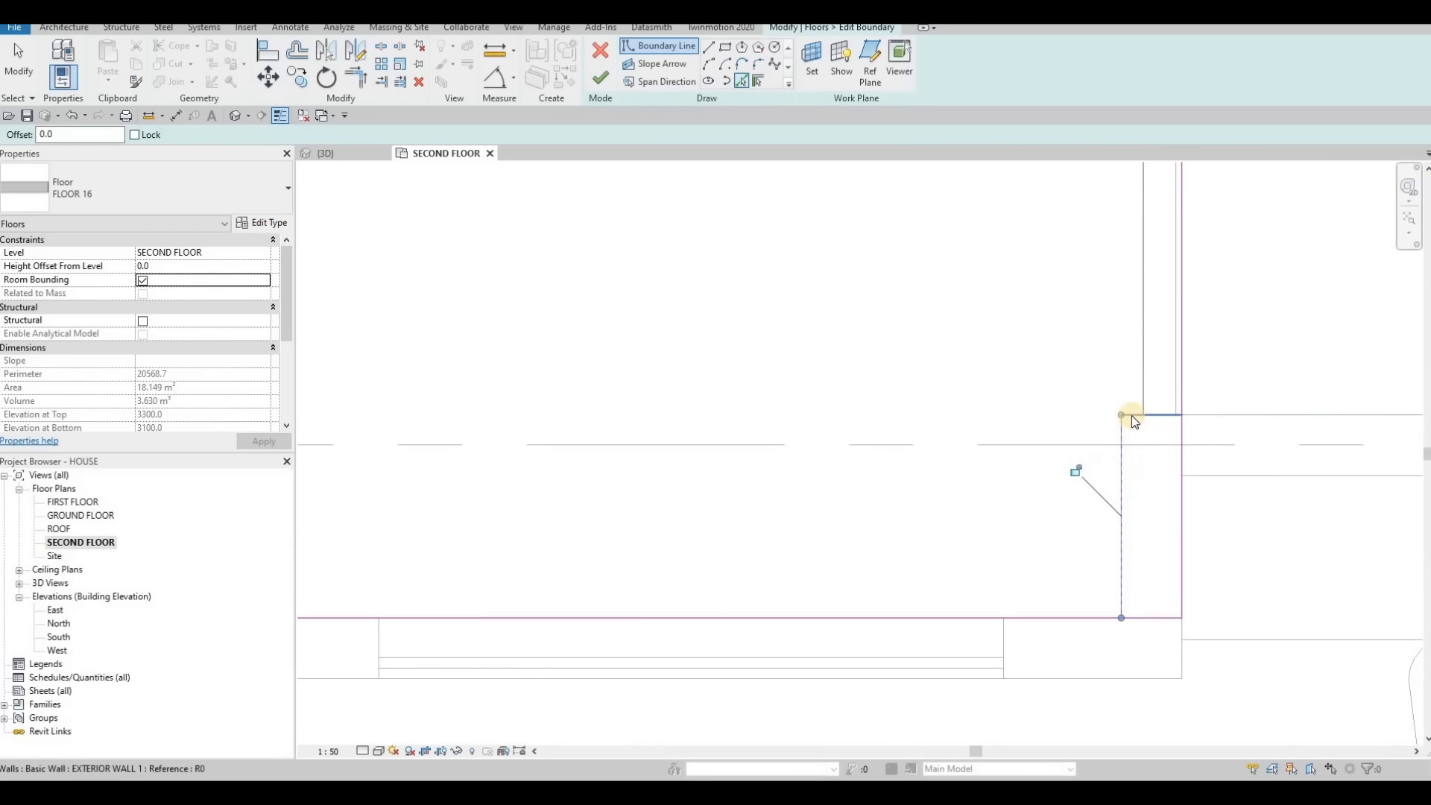
click(1131, 414)
scroll(808, 391, down, 4)
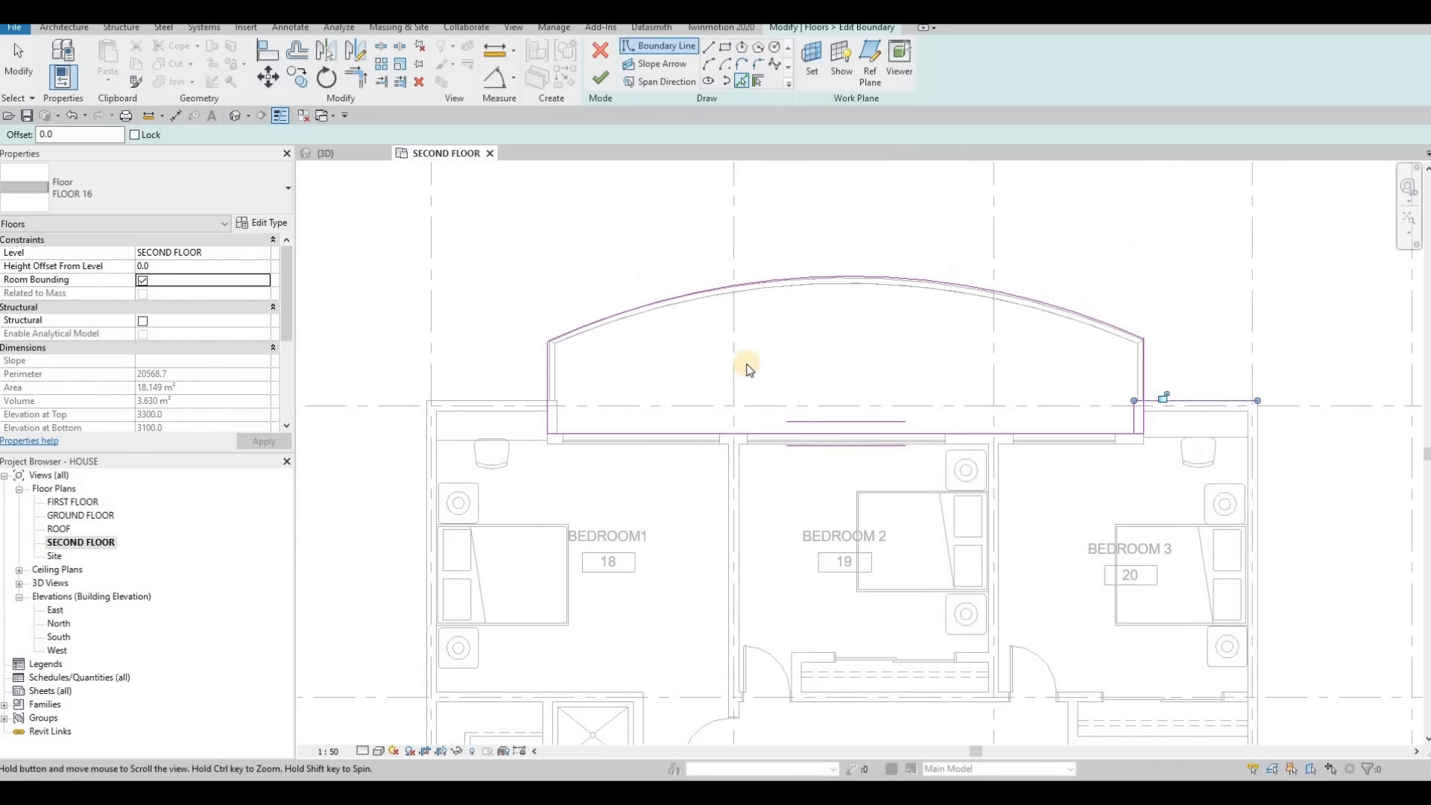
scroll(734, 362, up, 5)
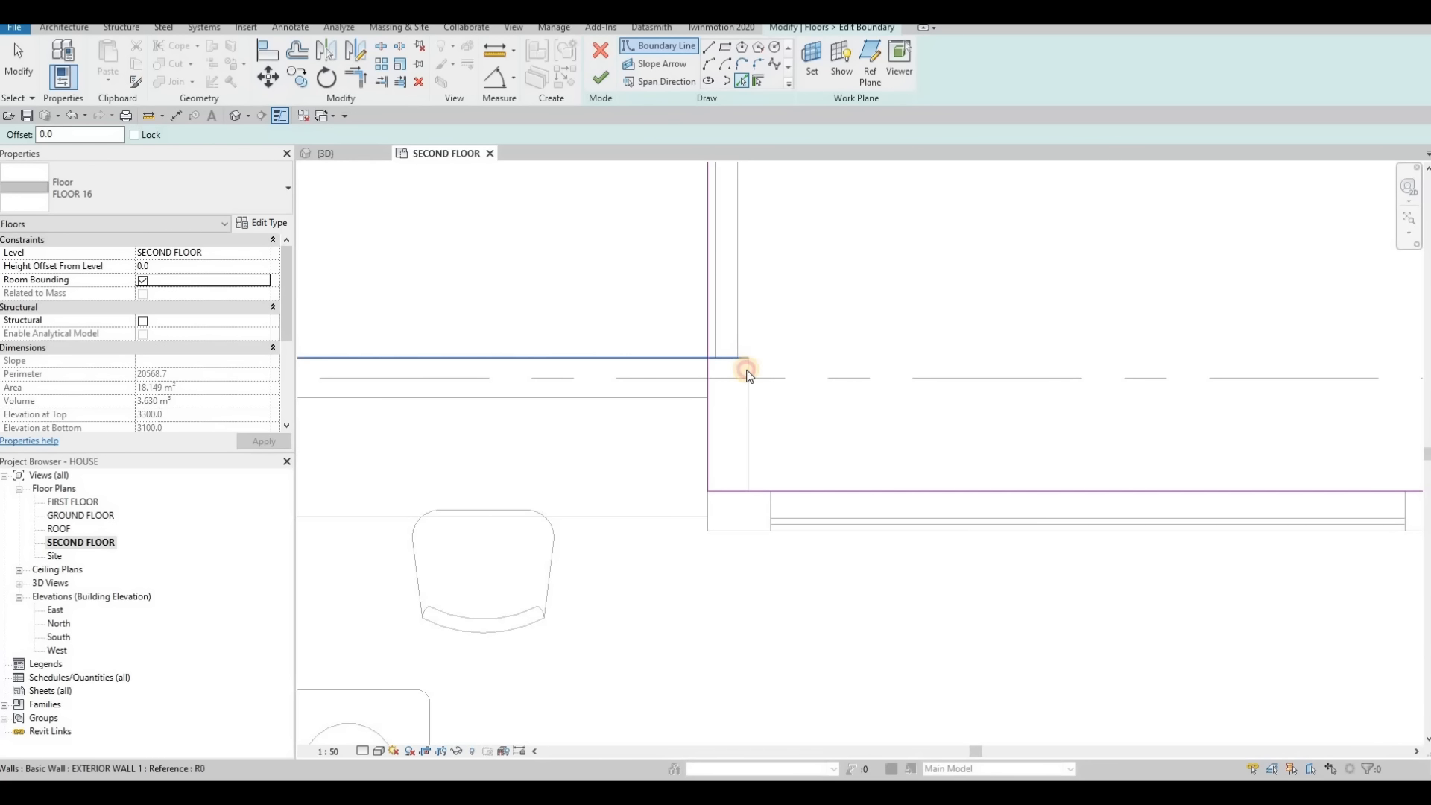
click(748, 369)
click(746, 415)
key(Escape)
key(Escape)
key(Escape)
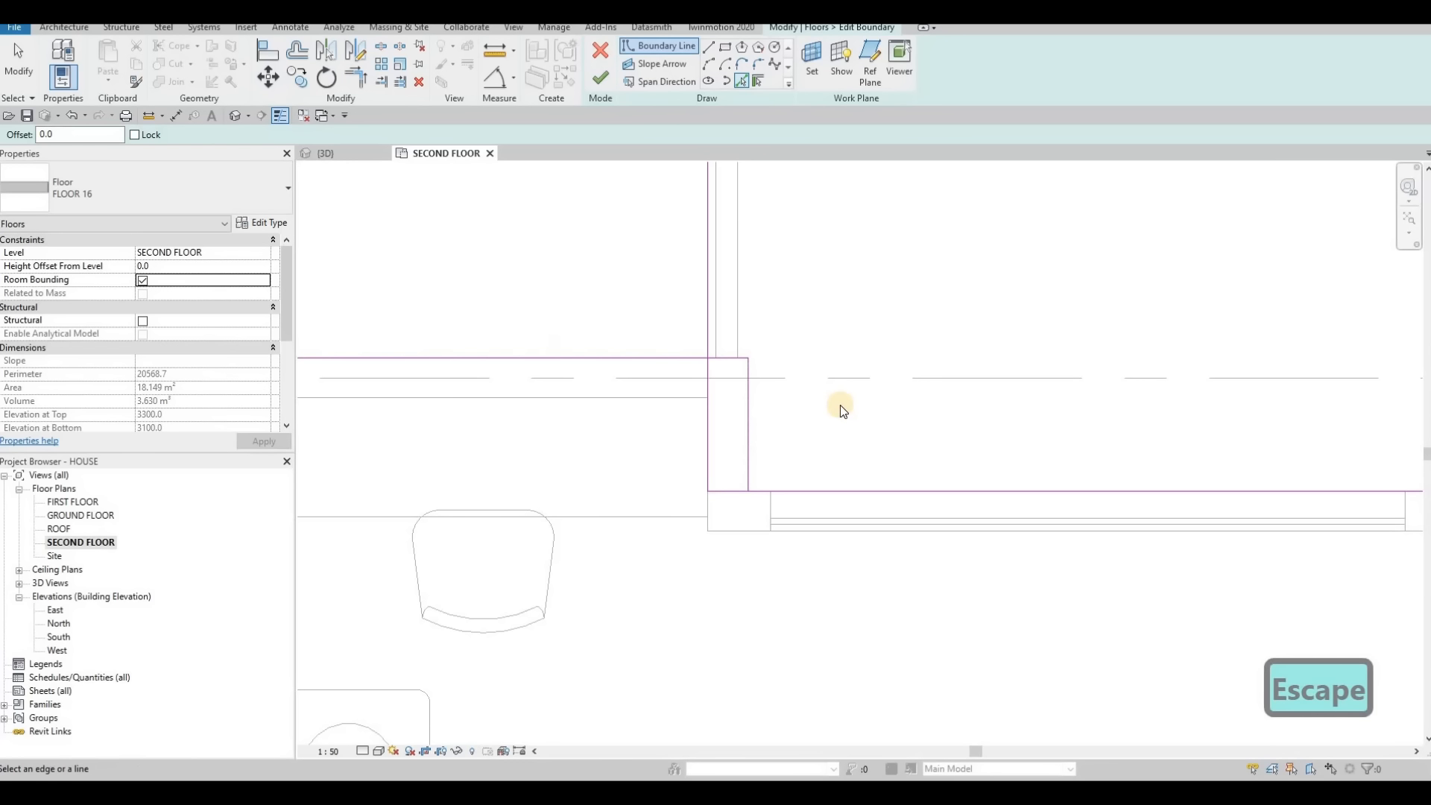
Trim the left horizontal and vertical boundary lines to a clean corner with TR.
click(727, 359)
click(707, 323)
key(Escape)
key(Escape)
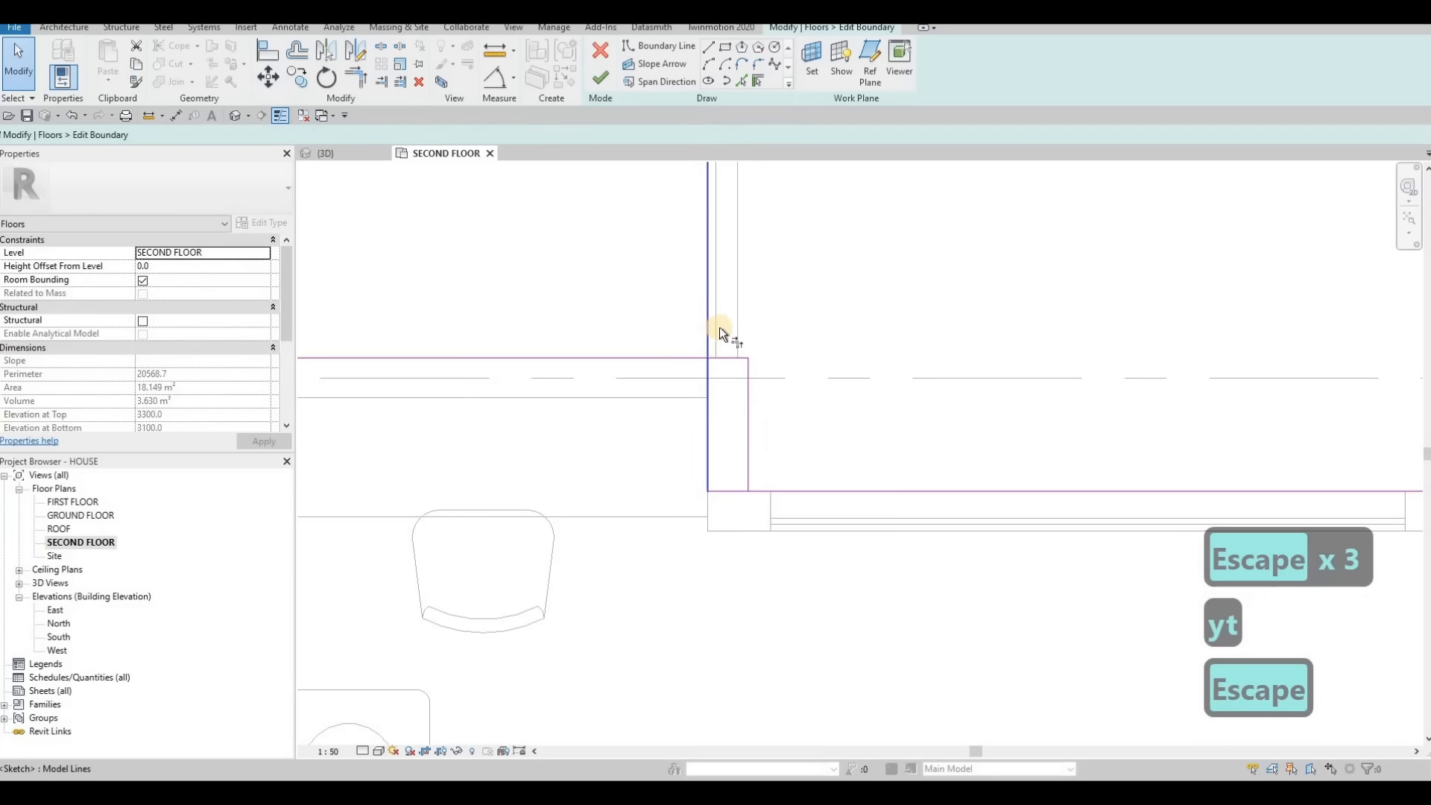
key(t)
key(r)
click(711, 336)
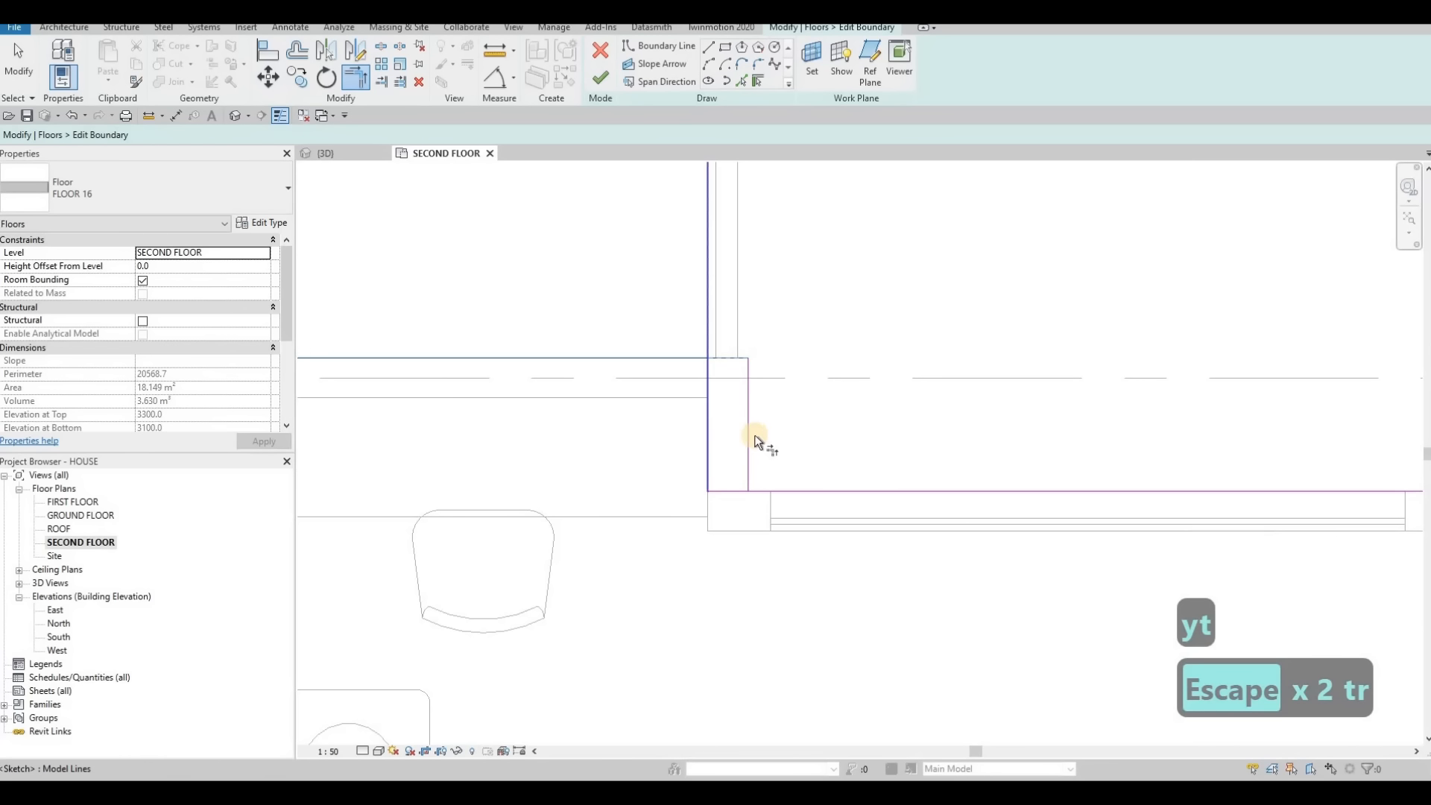
click(829, 489)
scroll(930, 447, down, 2)
Trim the remaining corners near Bedroom 3, finish the 18.560 m² floor, and view it in 3D.
middle_drag(1096, 434, 633, 403)
middle_drag(1191, 401, 739, 382)
scroll(1258, 413, up, 2)
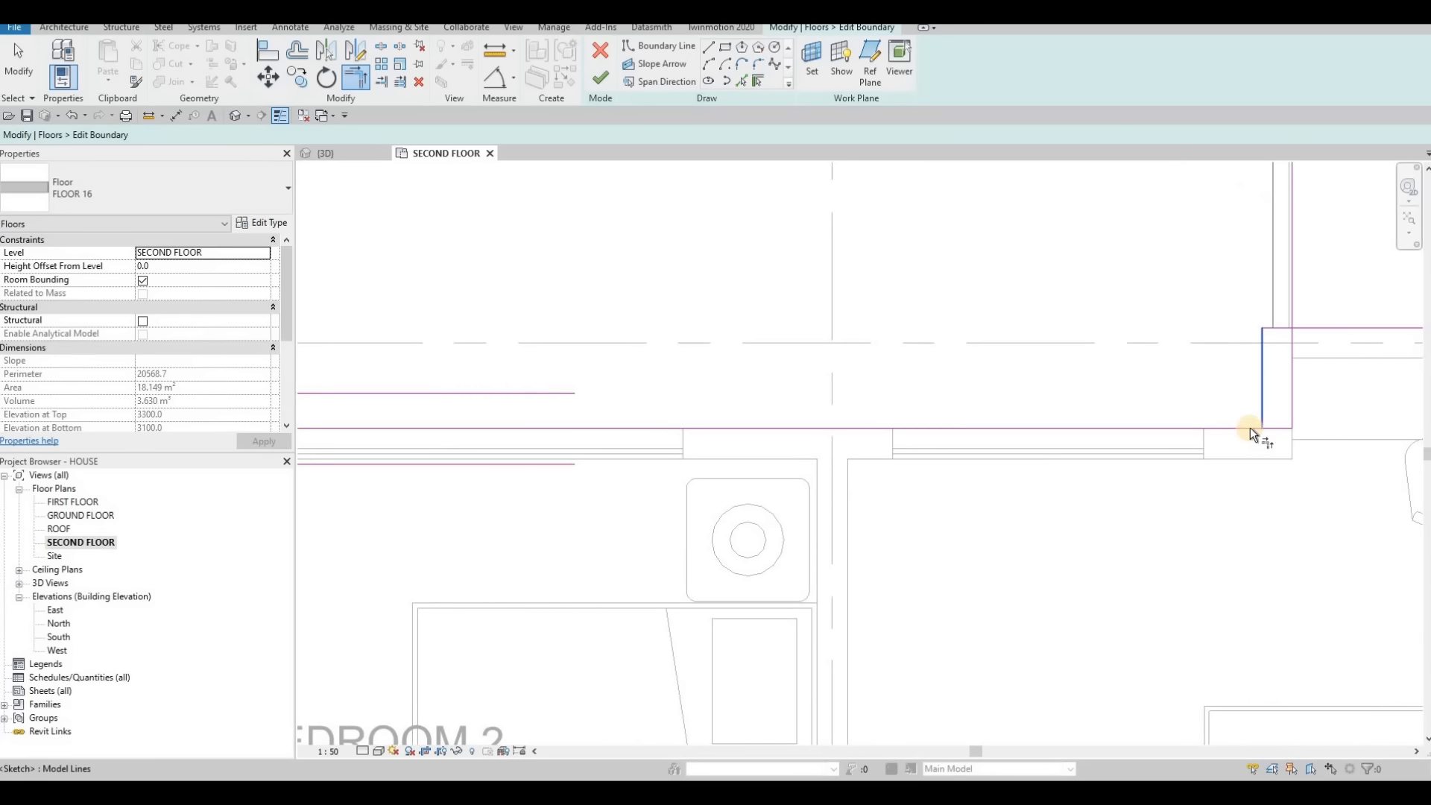
click(1250, 427)
click(1263, 355)
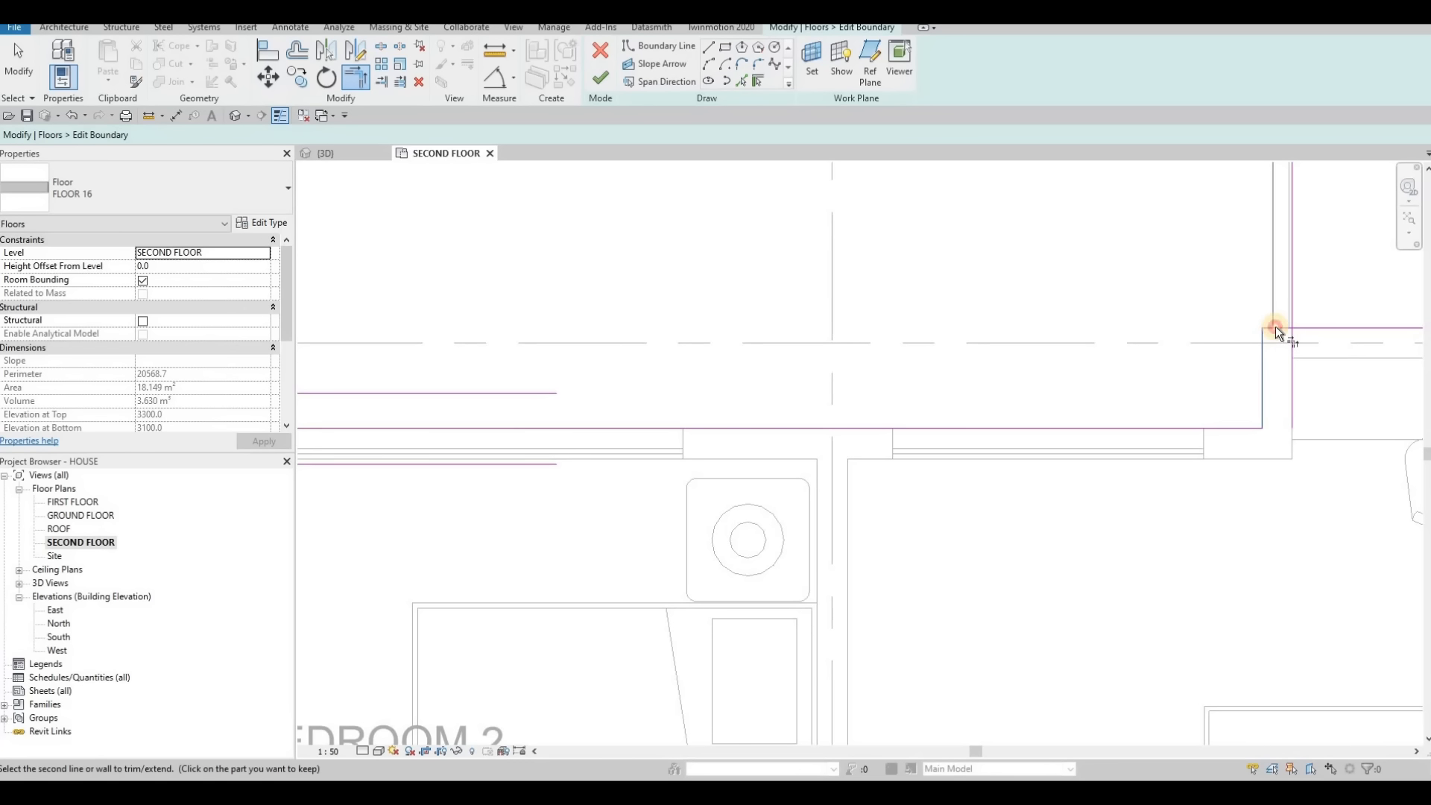
click(1290, 307)
click(1291, 307)
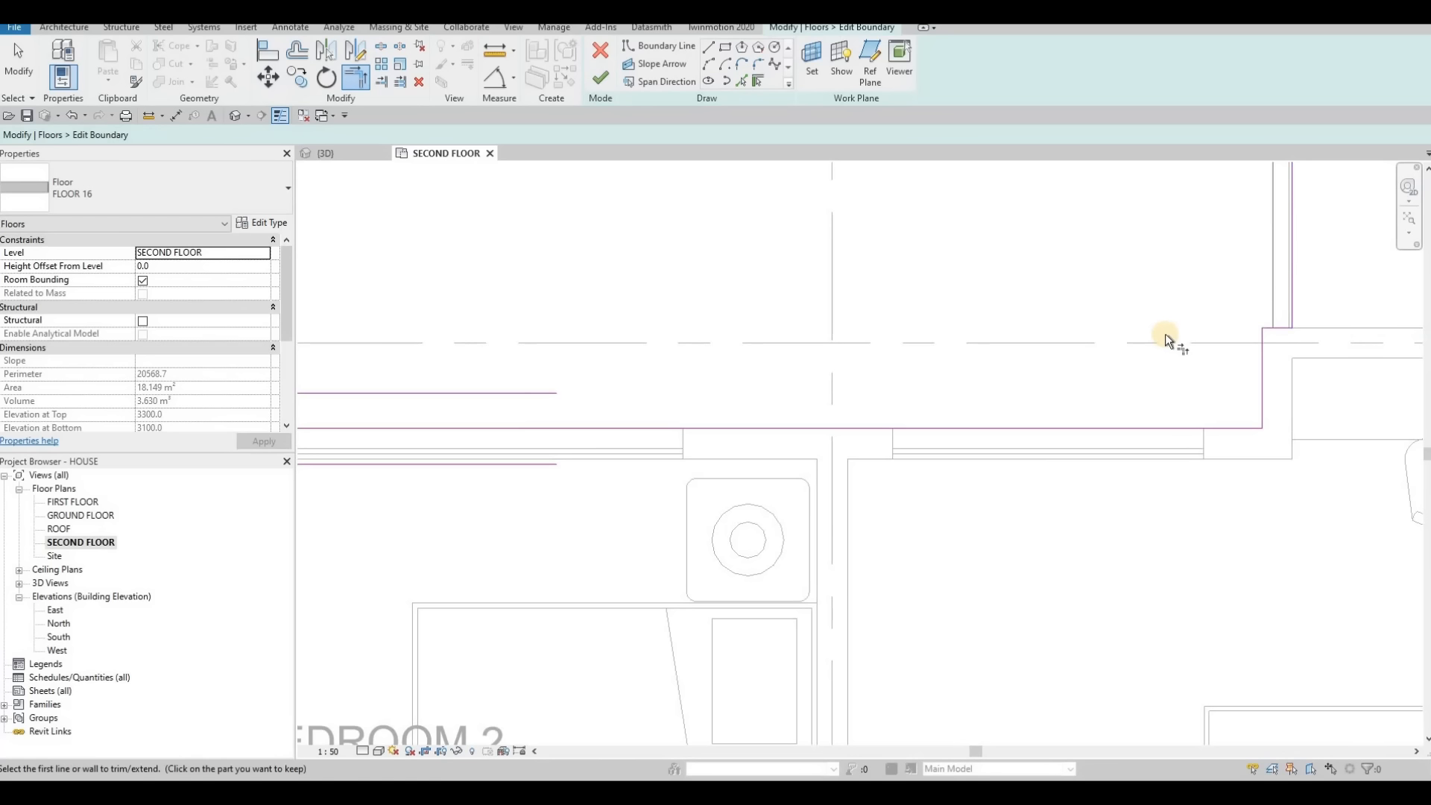
scroll(1172, 335, down, 5)
click(602, 83)
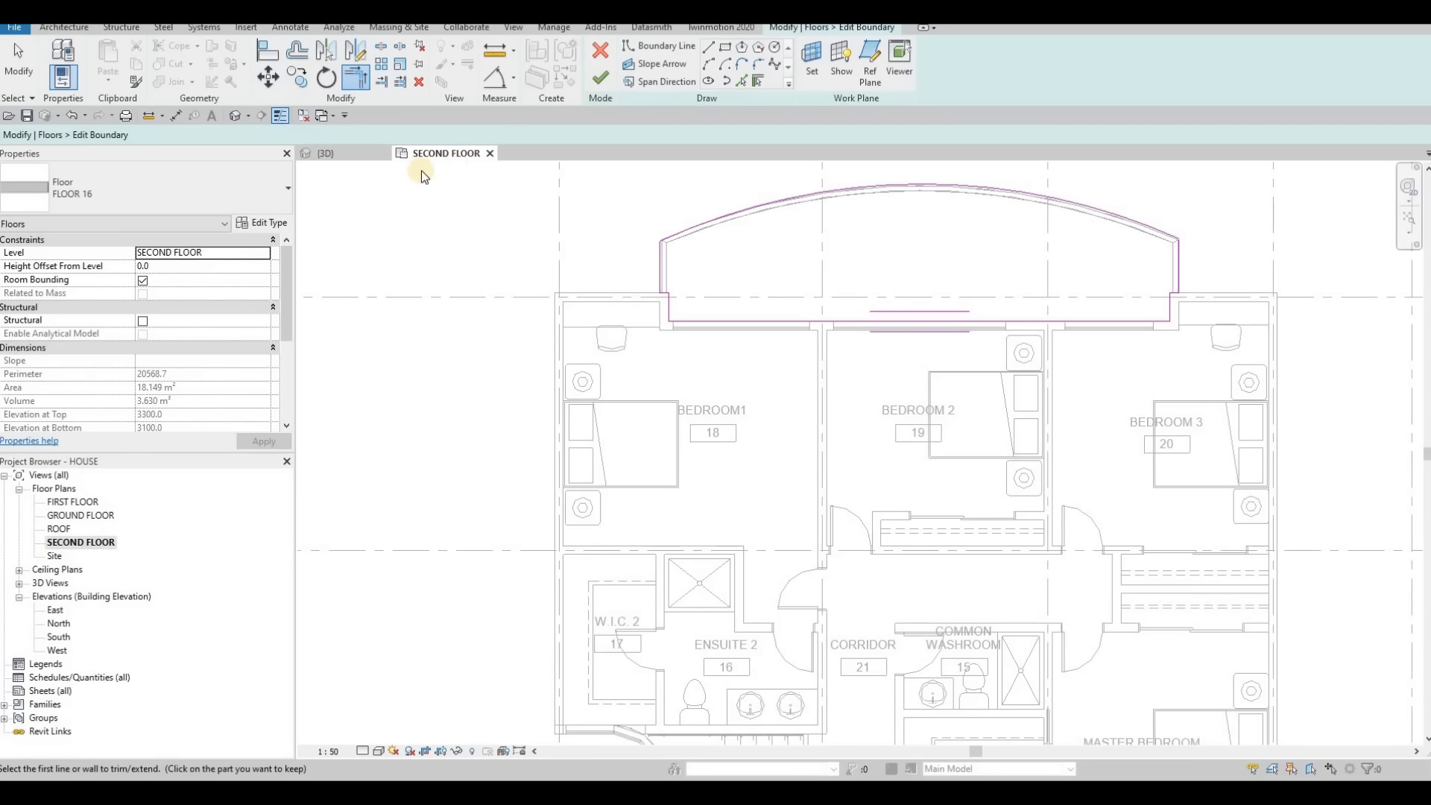
click(333, 153)
Inspect the extended balcony floor from front, side and raised rear angles, then return to the SECOND FLOOR plan.
key(ctrl+Tab)
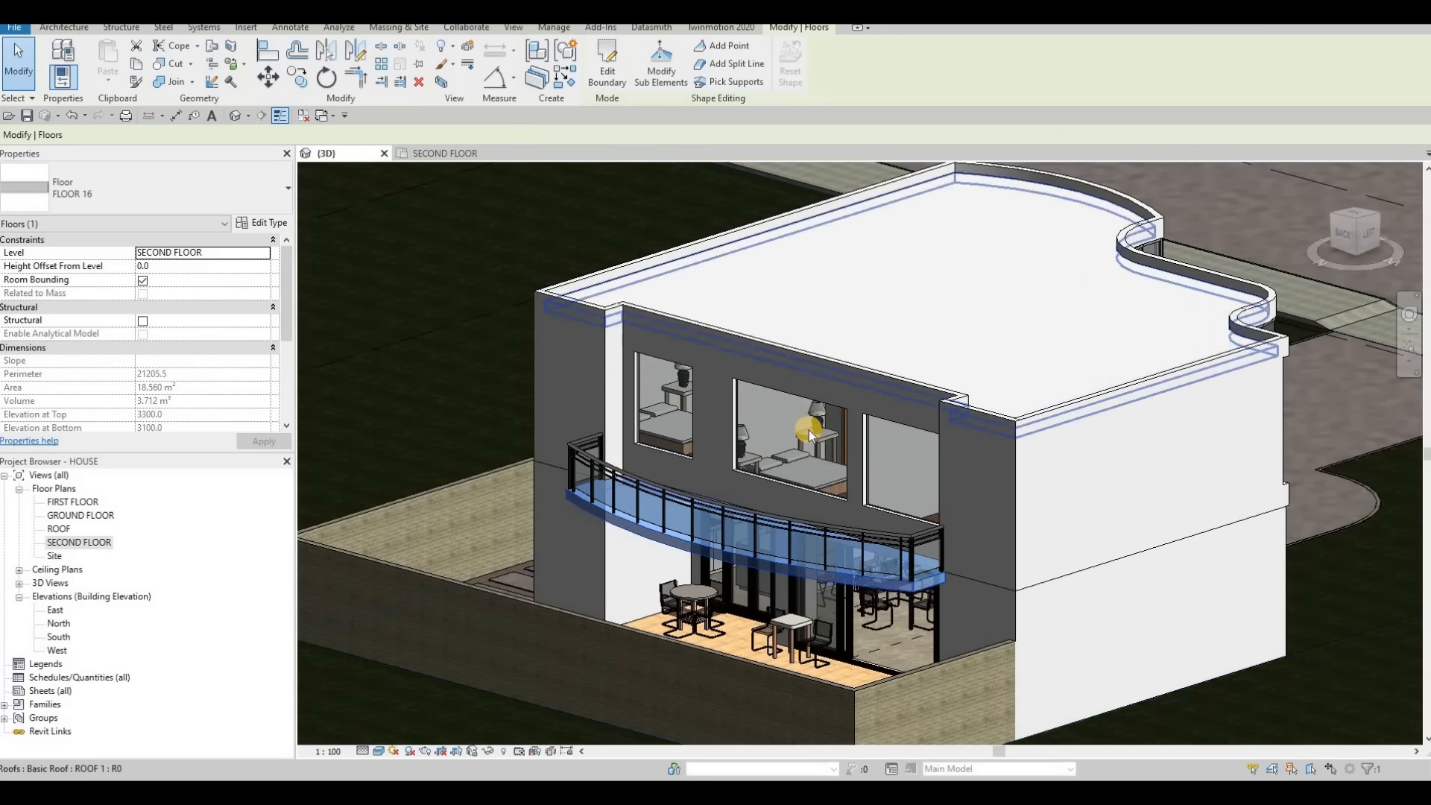
key(Escape)
shift+middle_drag(808, 431, 825, 495)
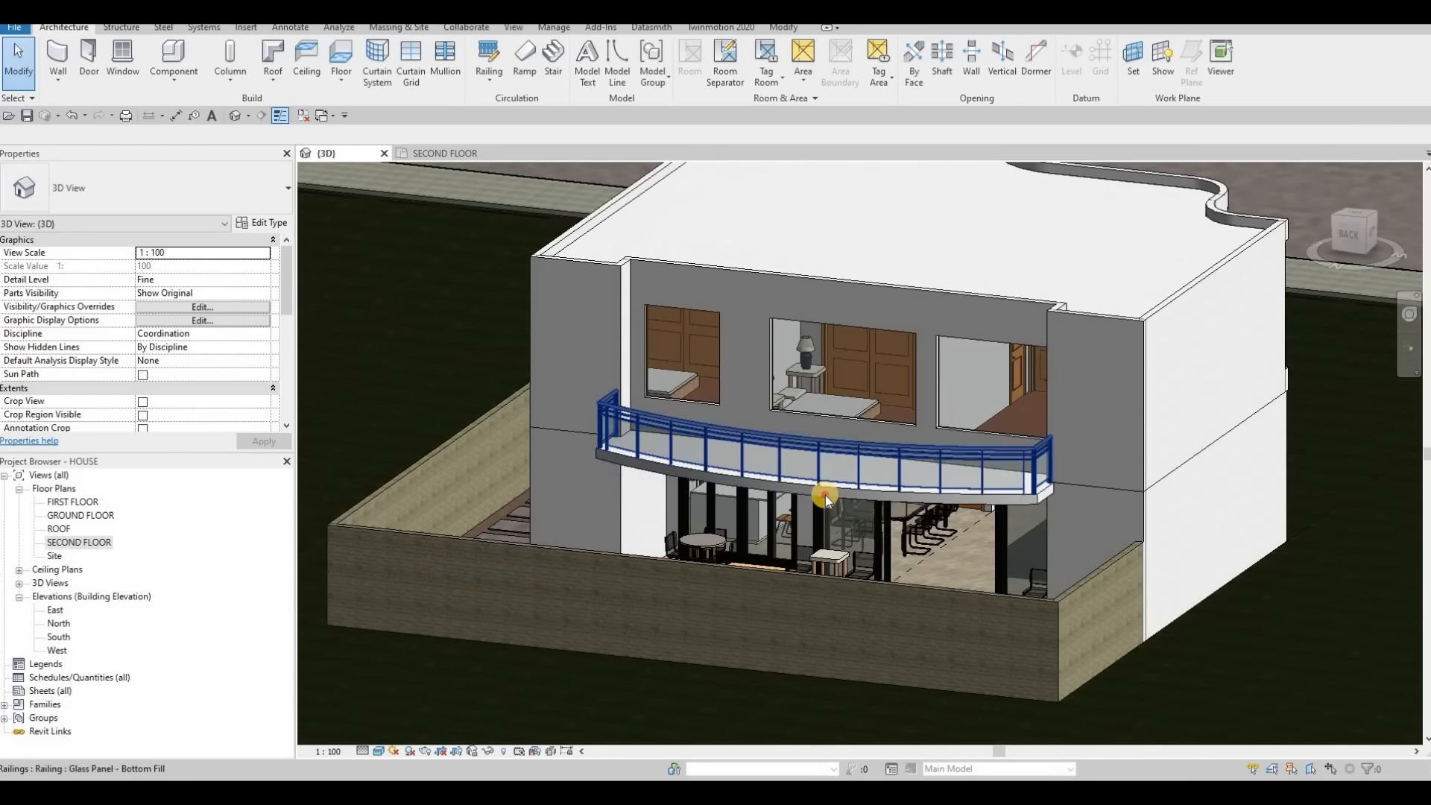
click(825, 495)
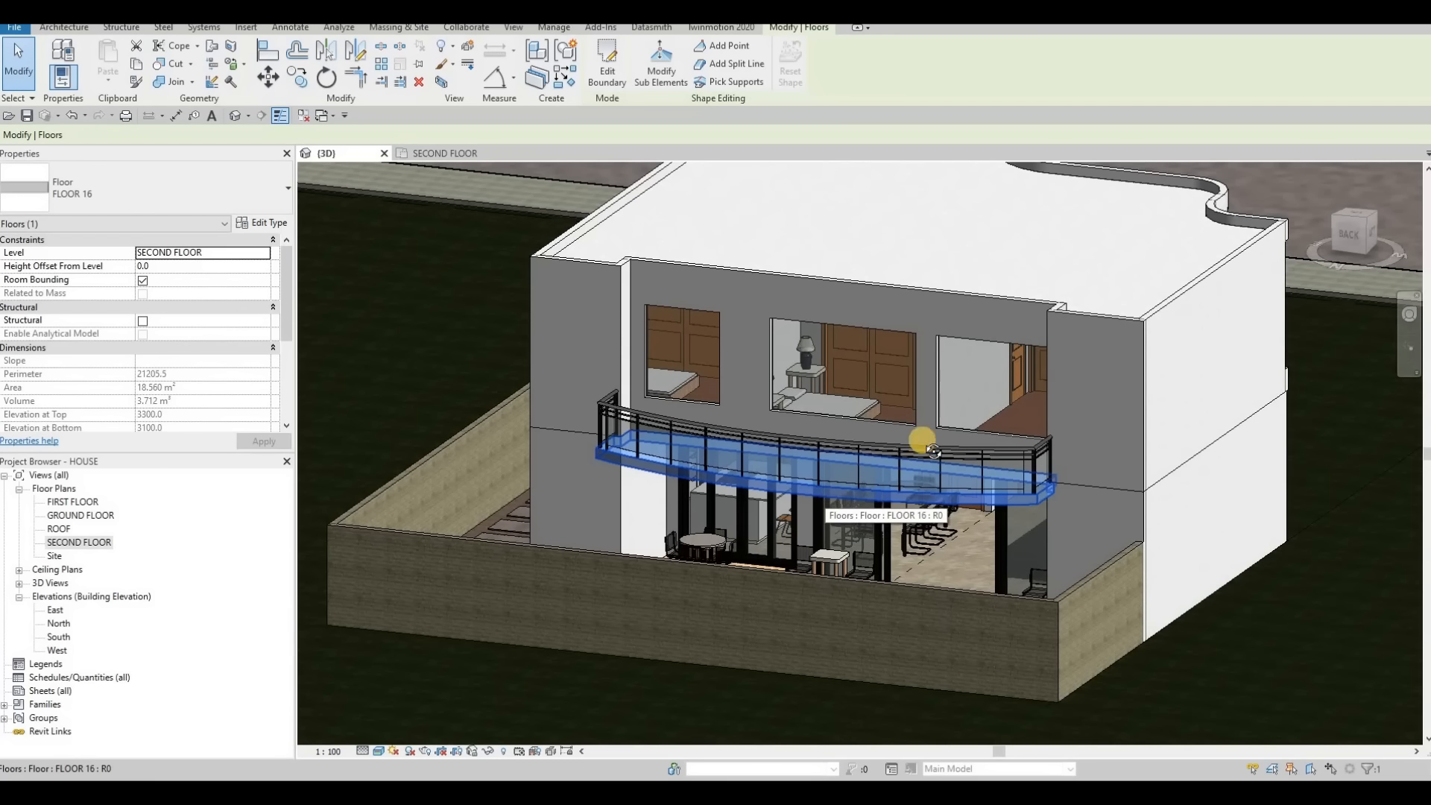
shift+middle_drag(924, 443, 927, 311)
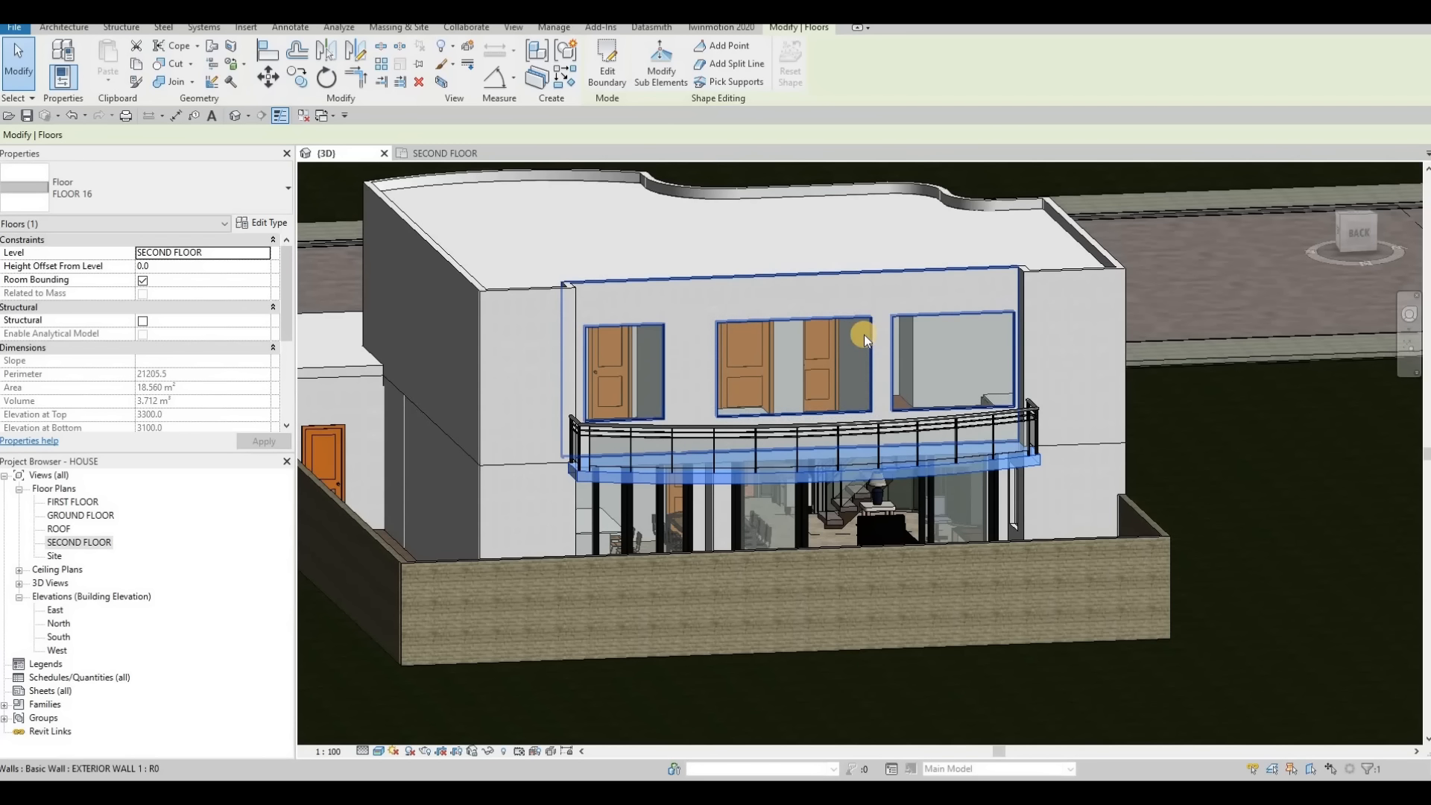
key(Tab)
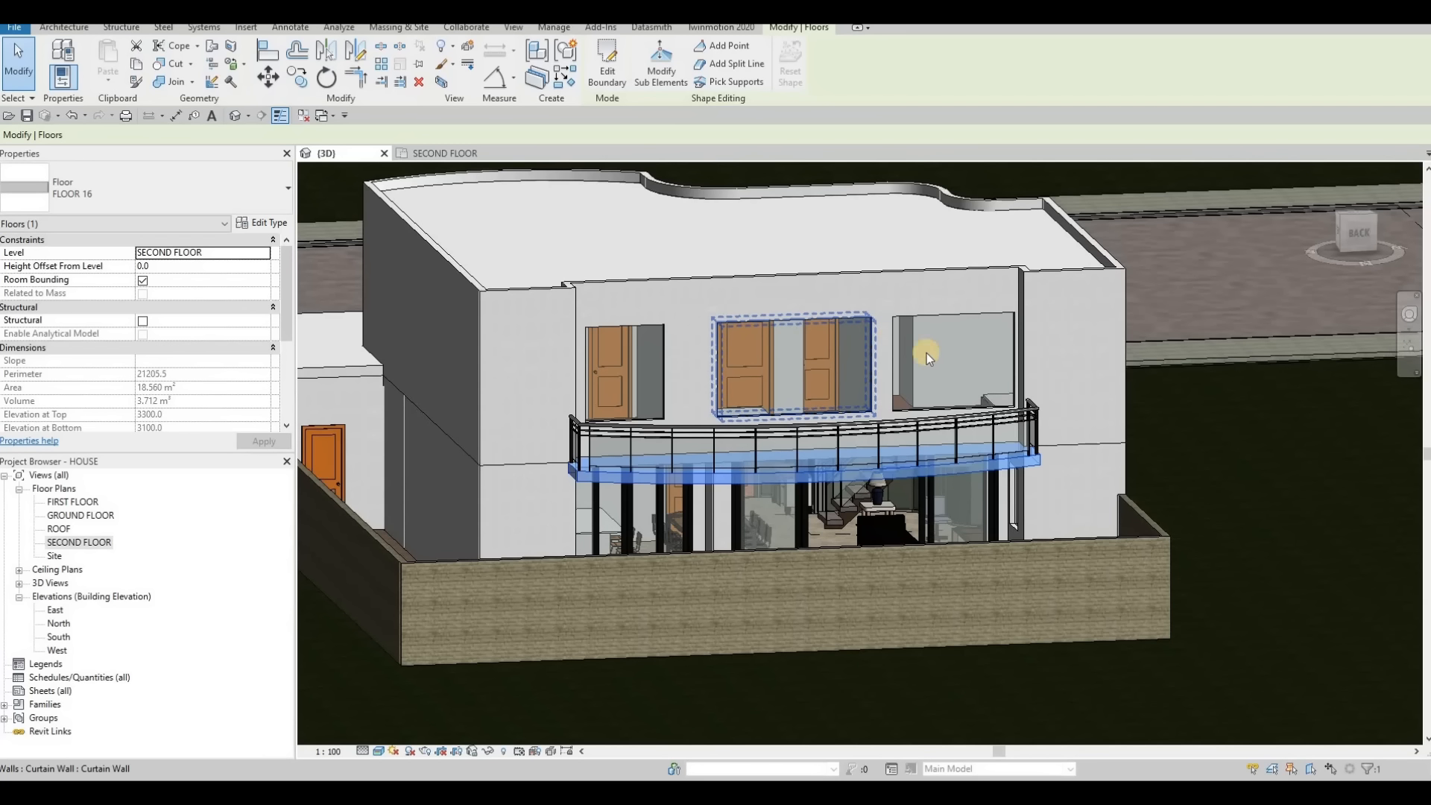
shift+middle_drag(1060, 370, 848, 448)
shift+middle_drag(494, 537, 190, 574)
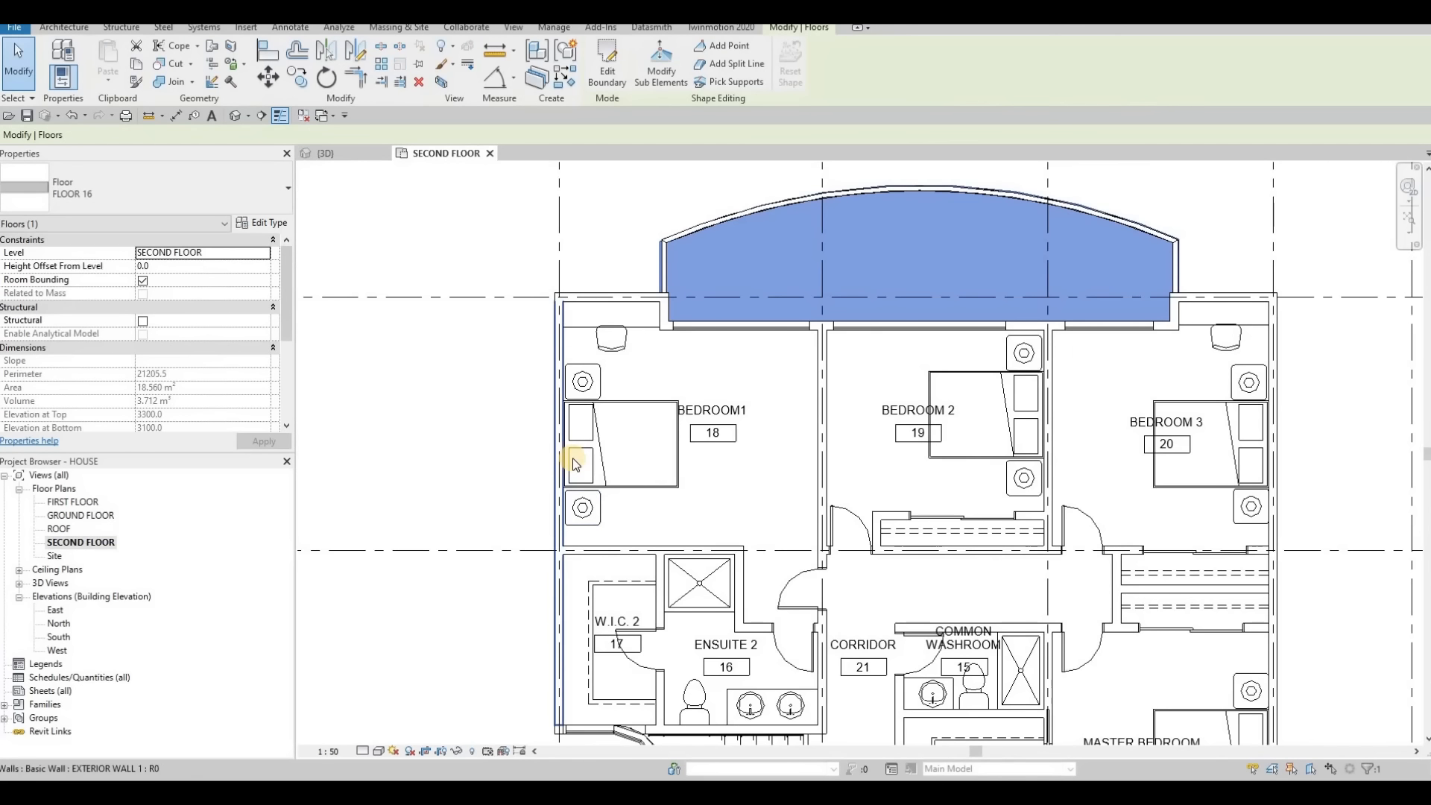
scroll(573, 458, down, 1)
middle_drag(573, 458, 503, 508)
key(Escape)
key(Escape)
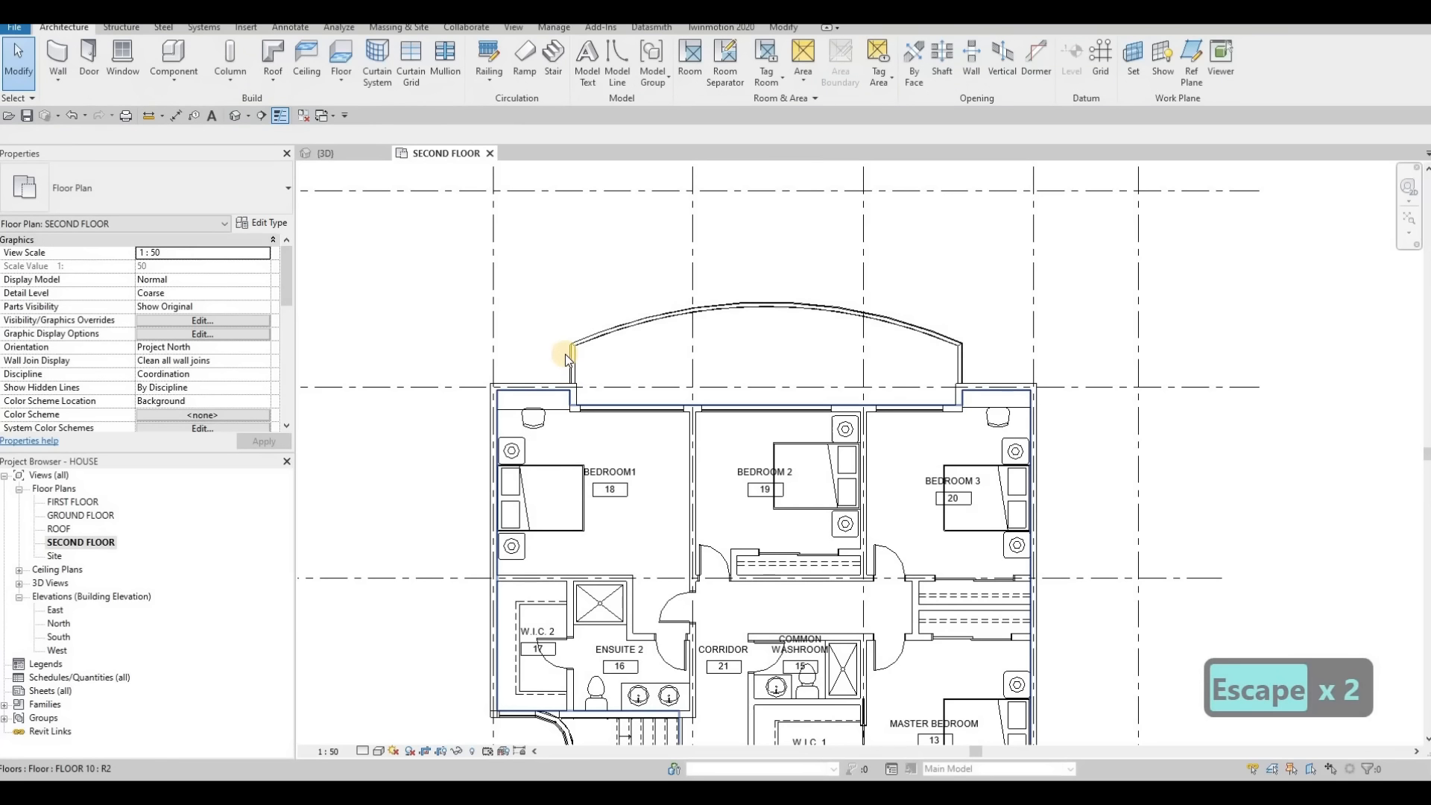
Open the North elevation view.
click(565, 355)
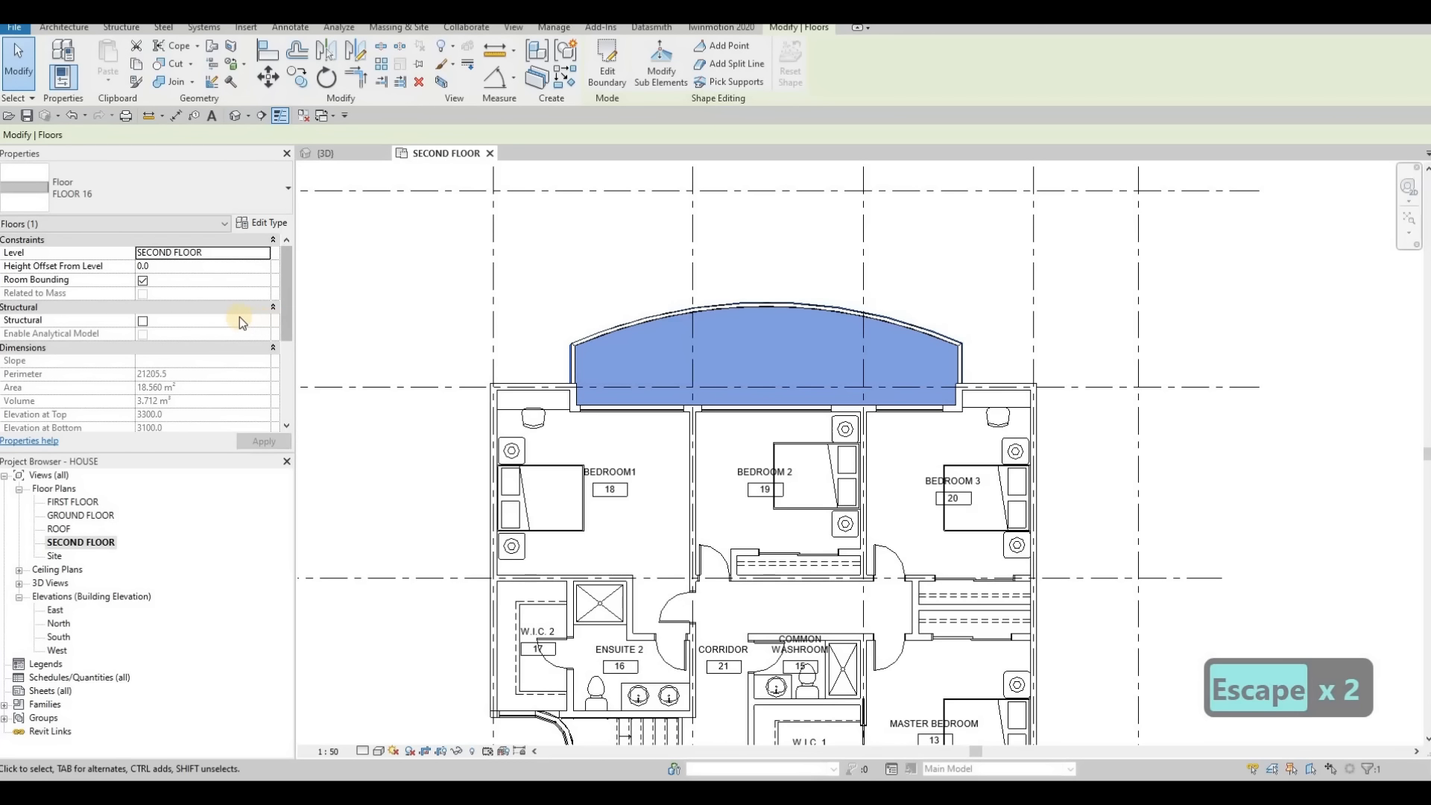
double_click(59, 624)
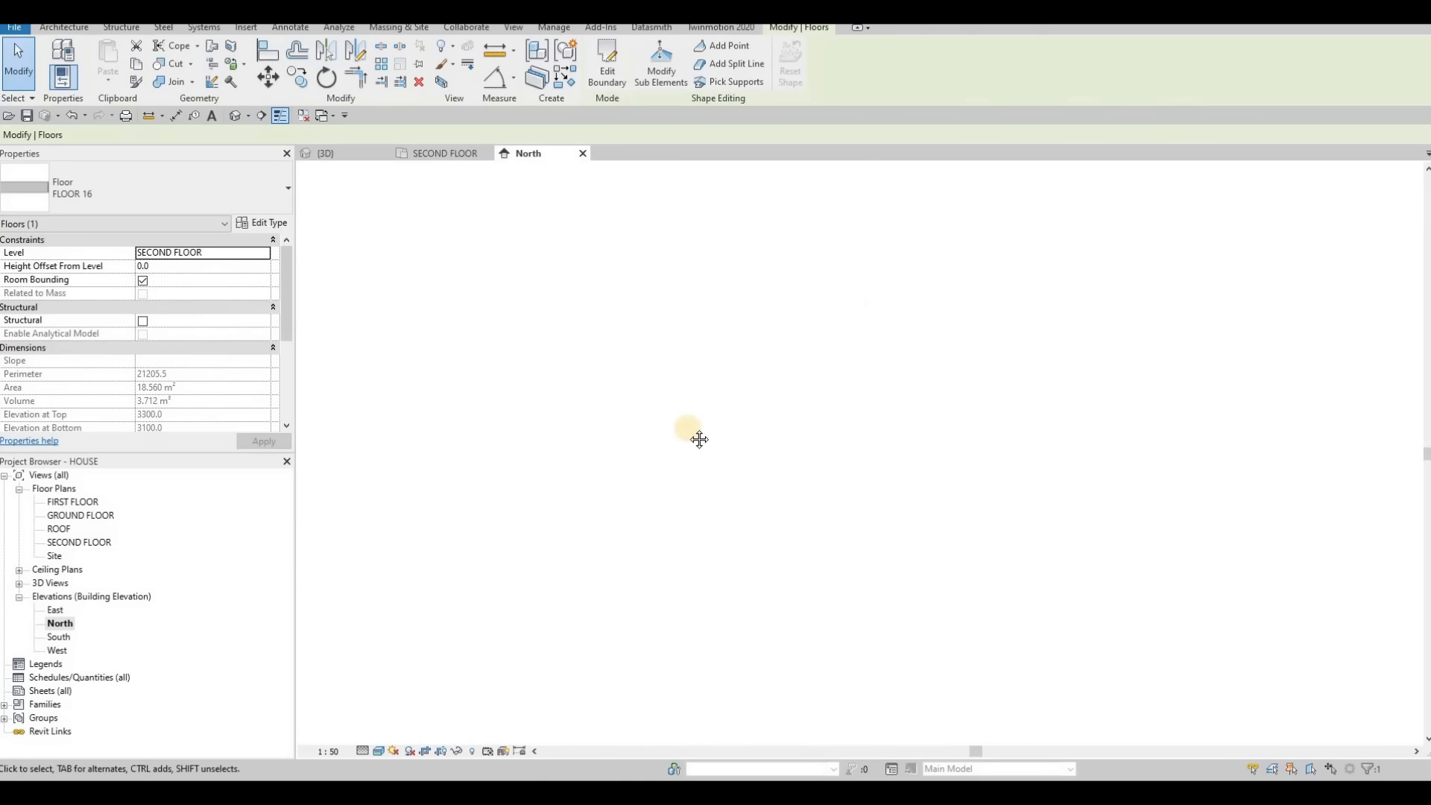
key(Escape)
key(Escape)
scroll(701, 463, up, 3)
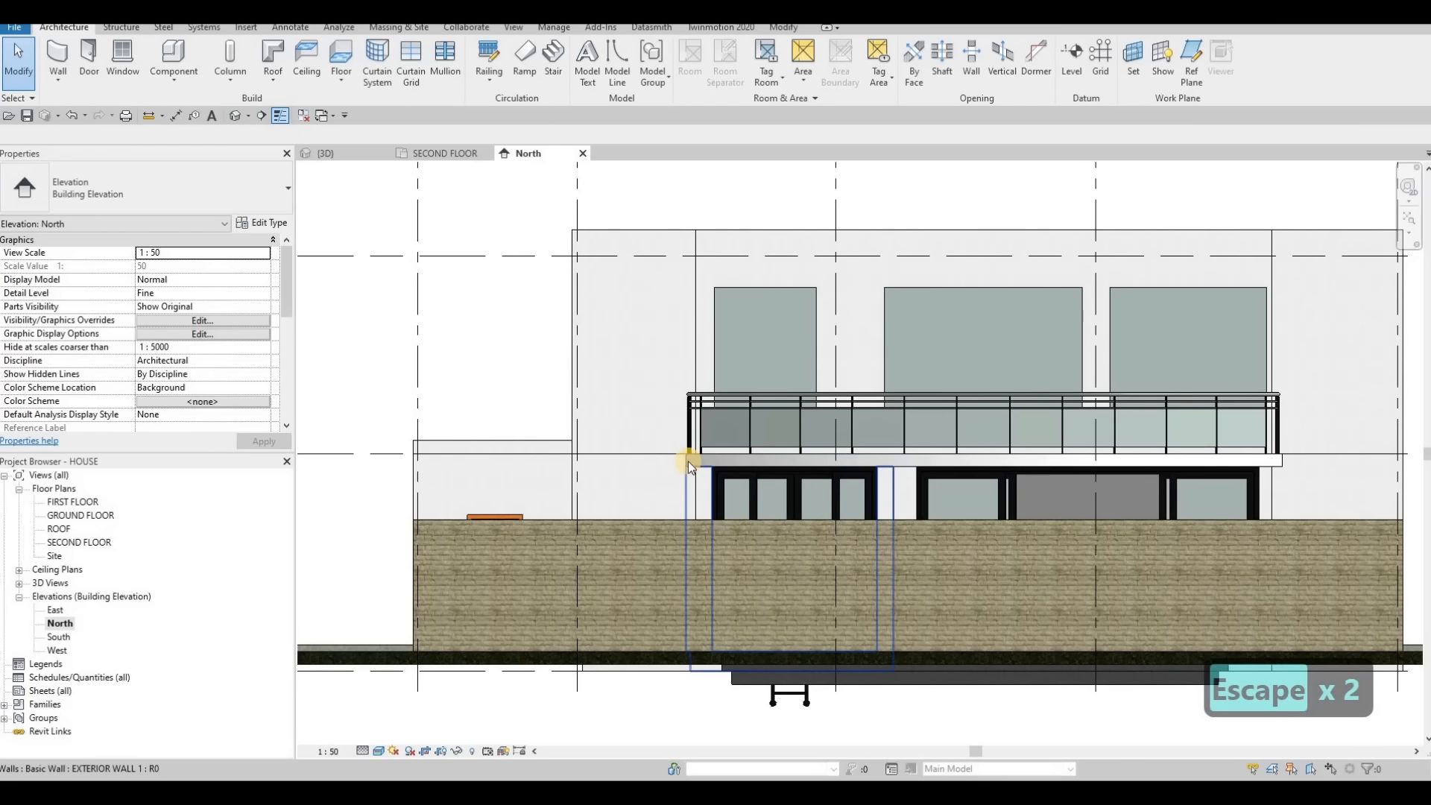
Copy slab FLOOR 10 with CO straight up to the top of the wall at ROOF level.
click(687, 462)
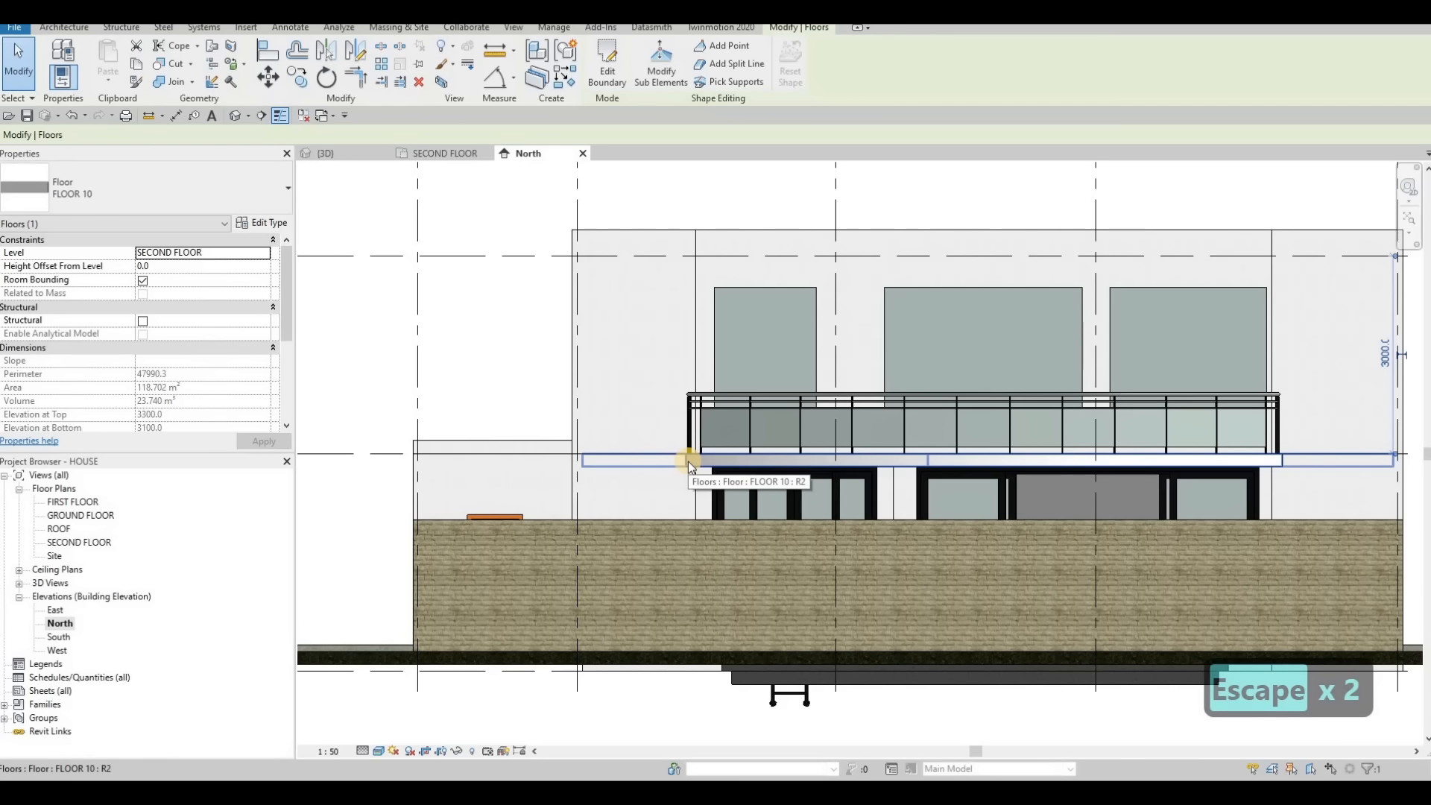
key(c)
key(o)
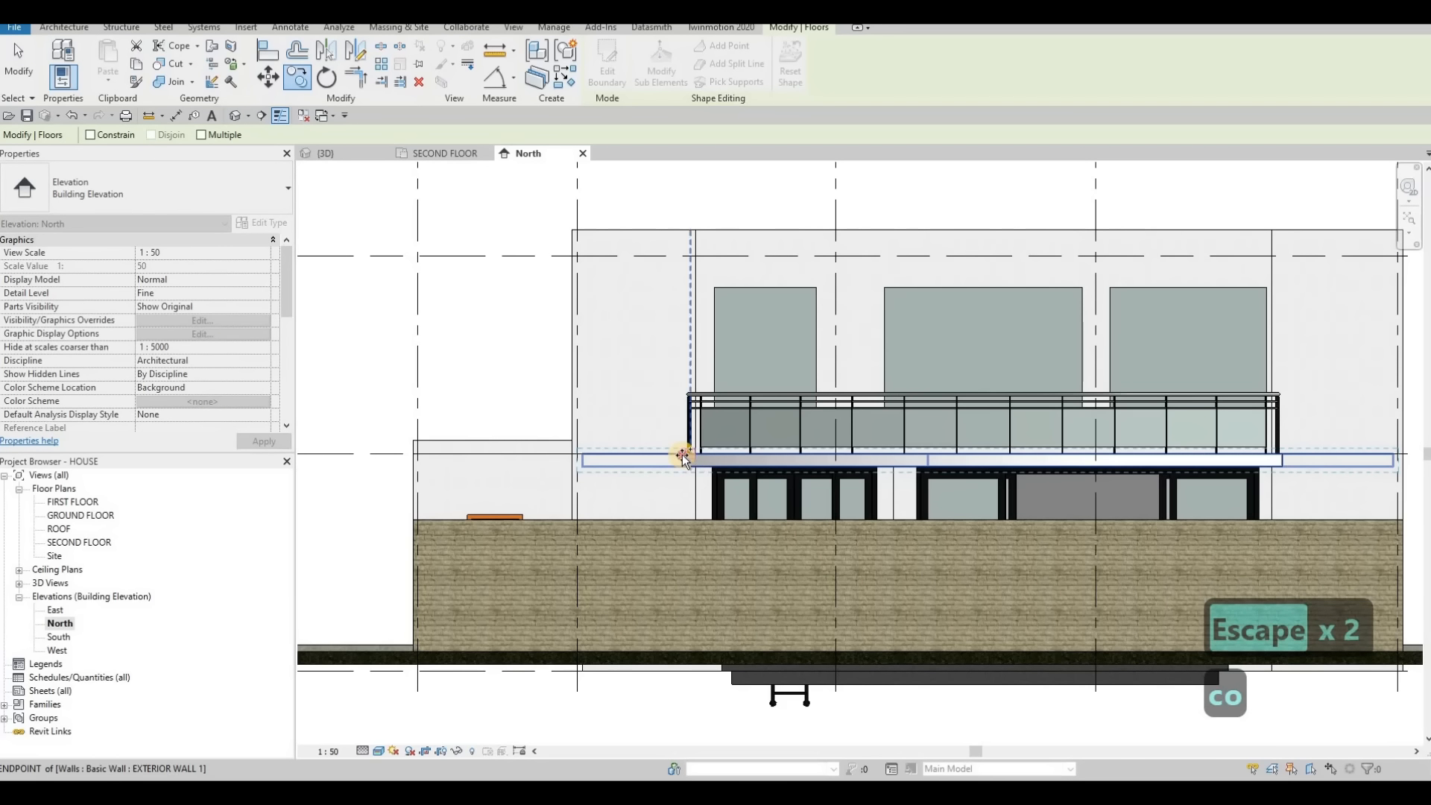
click(686, 452)
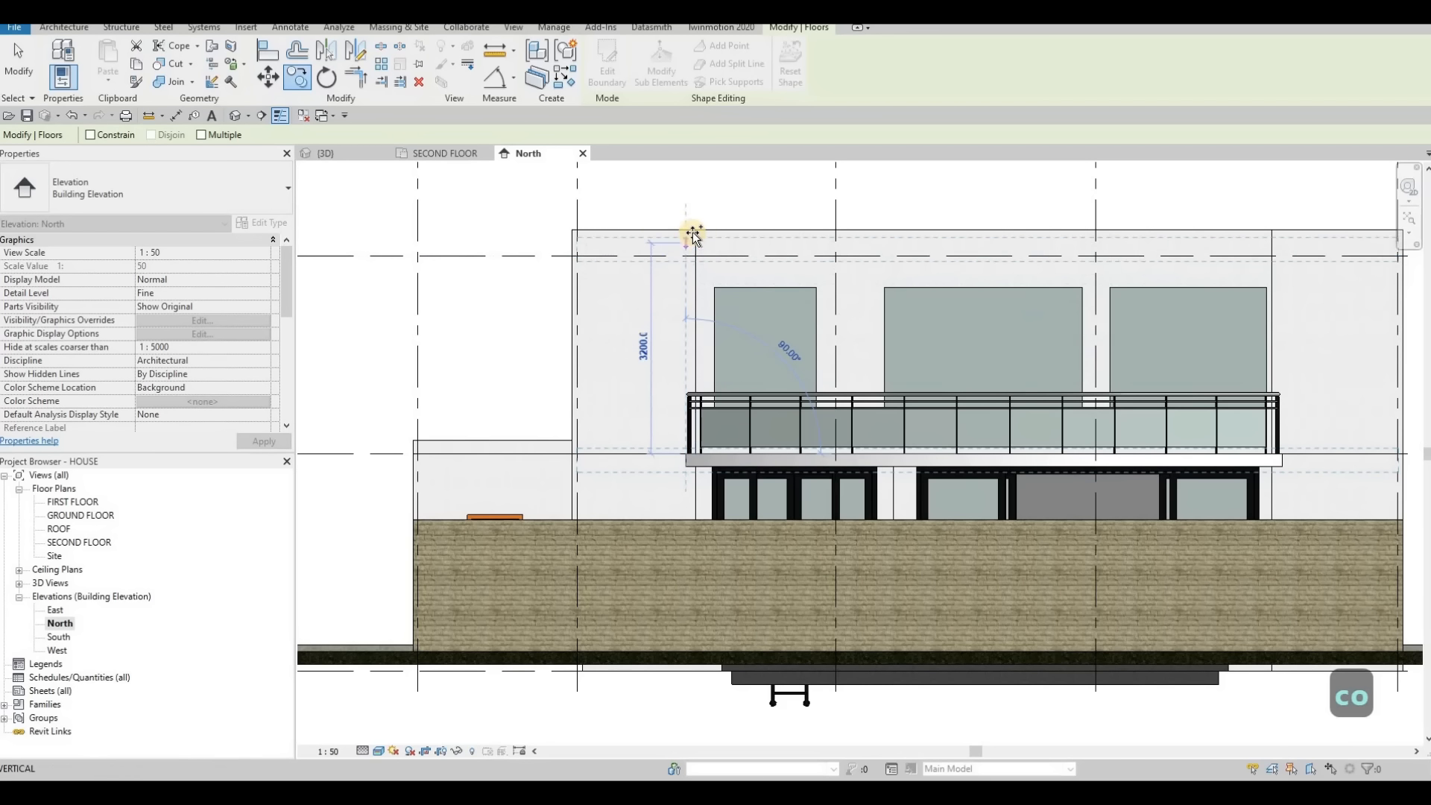
click(830, 240)
key(Escape)
key(Escape)
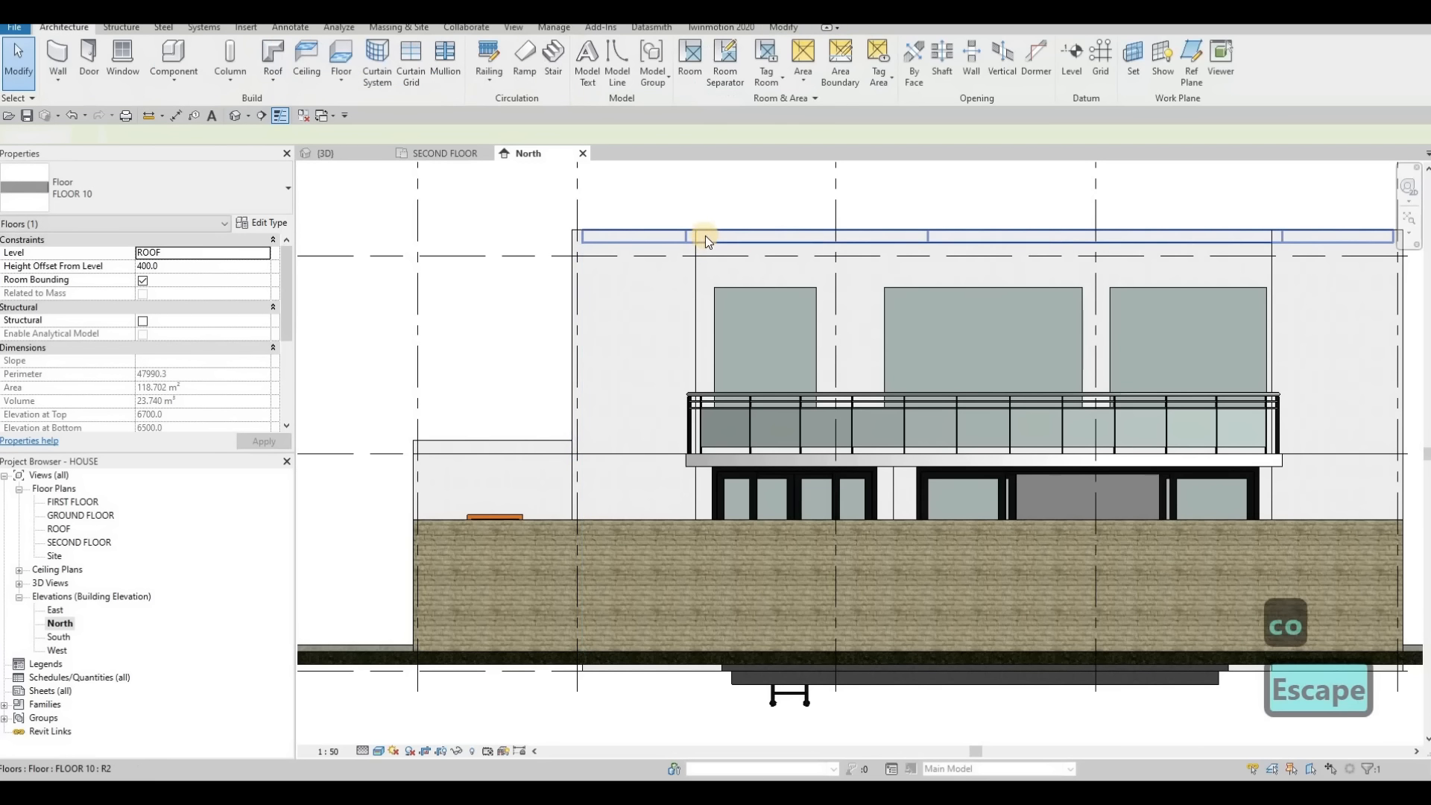
scroll(704, 236, up, 2)
scroll(681, 280, up, 2)
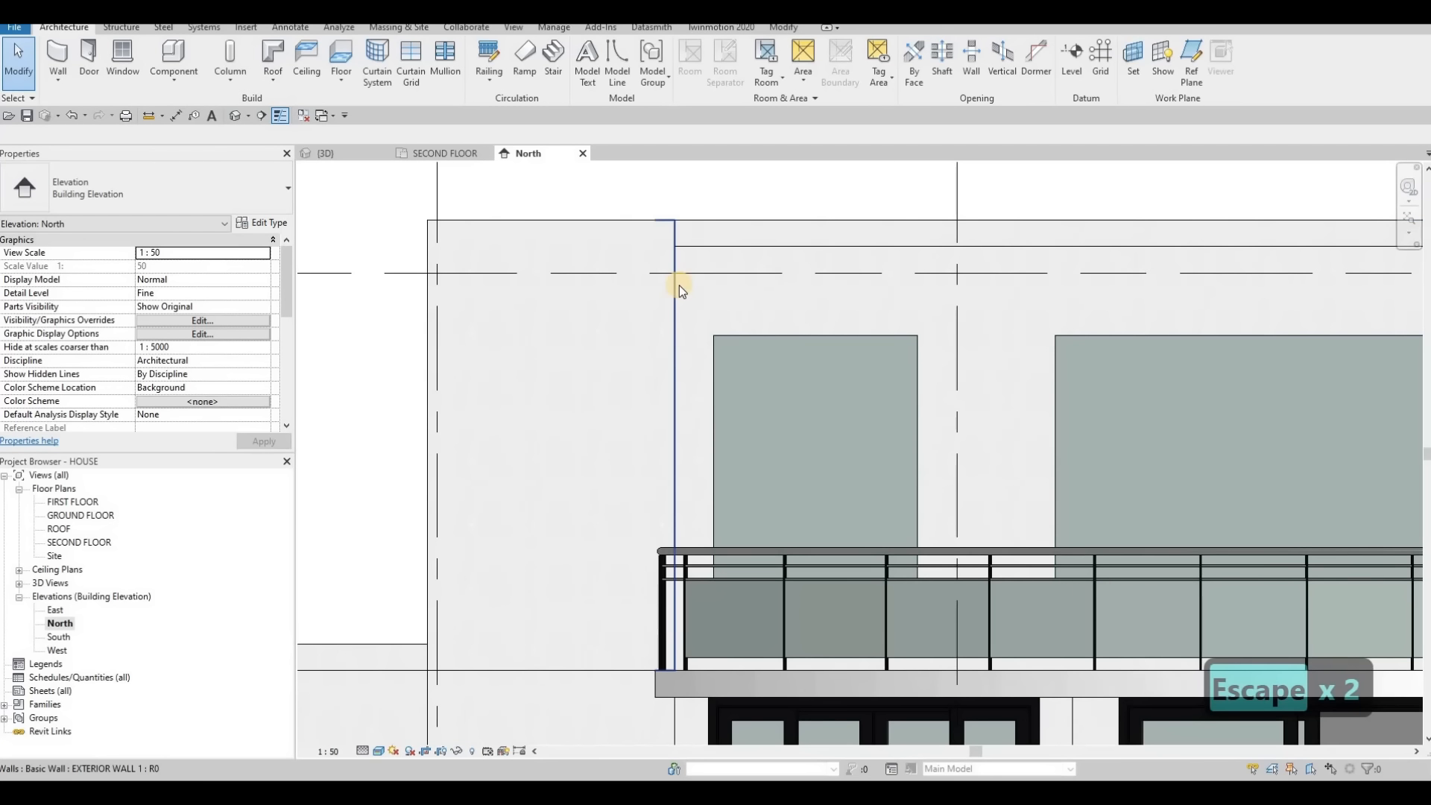
Back in 3D, undo the roof-level FLOOR 10 copy and select the balcony floor.
click(328, 153)
key(Escape)
key(Escape)
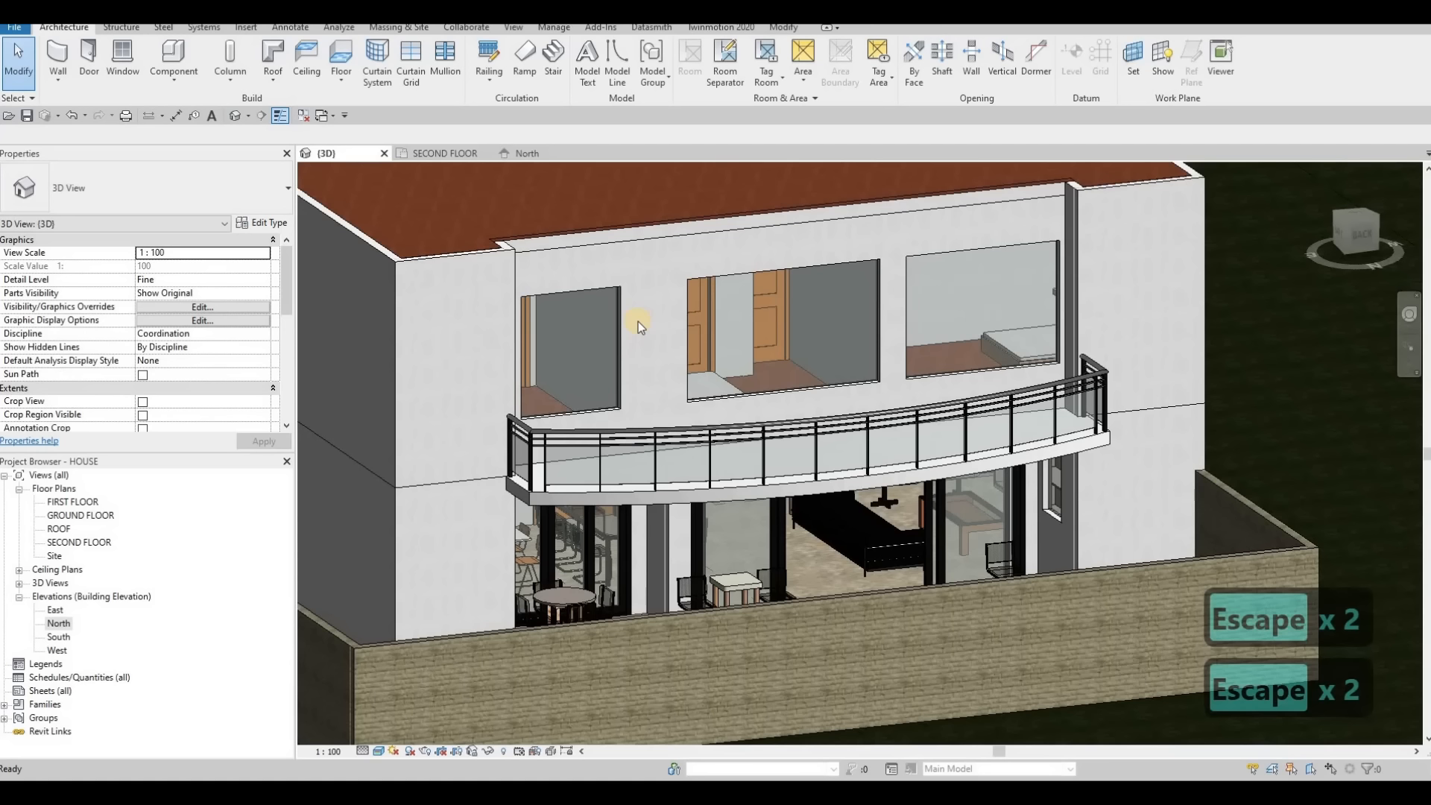
key(Escape)
scroll(676, 358, down, 5)
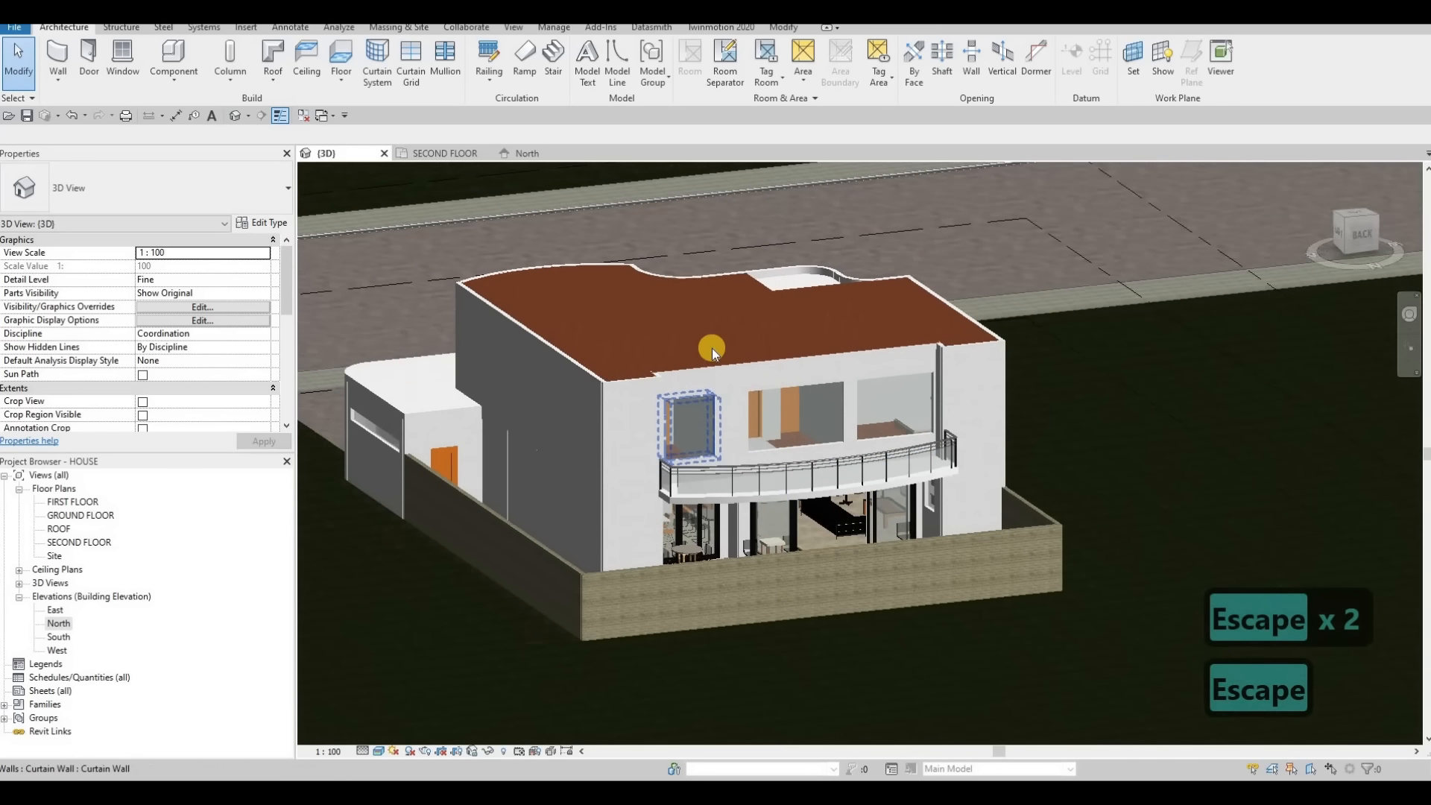
key(ctrl+z)
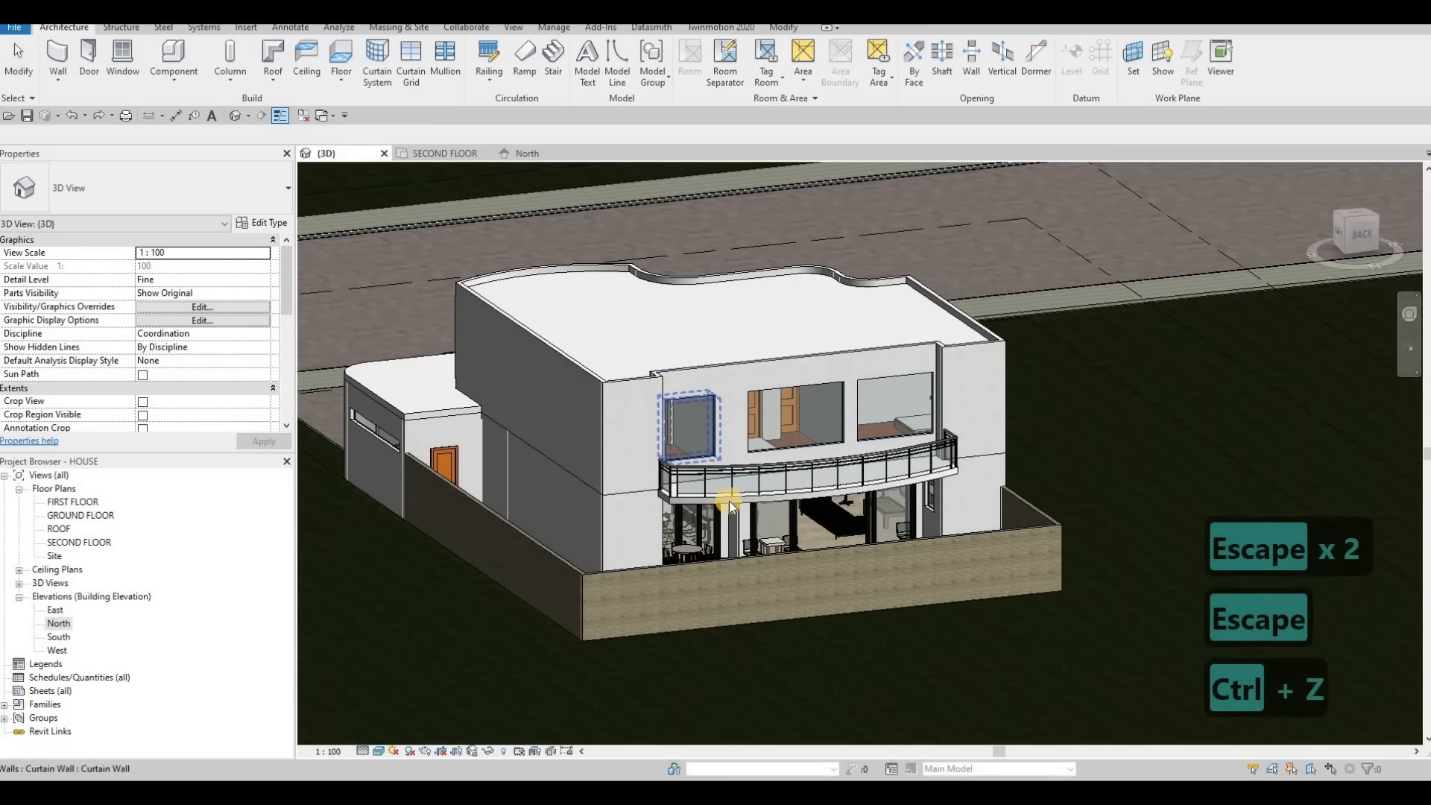
click(731, 501)
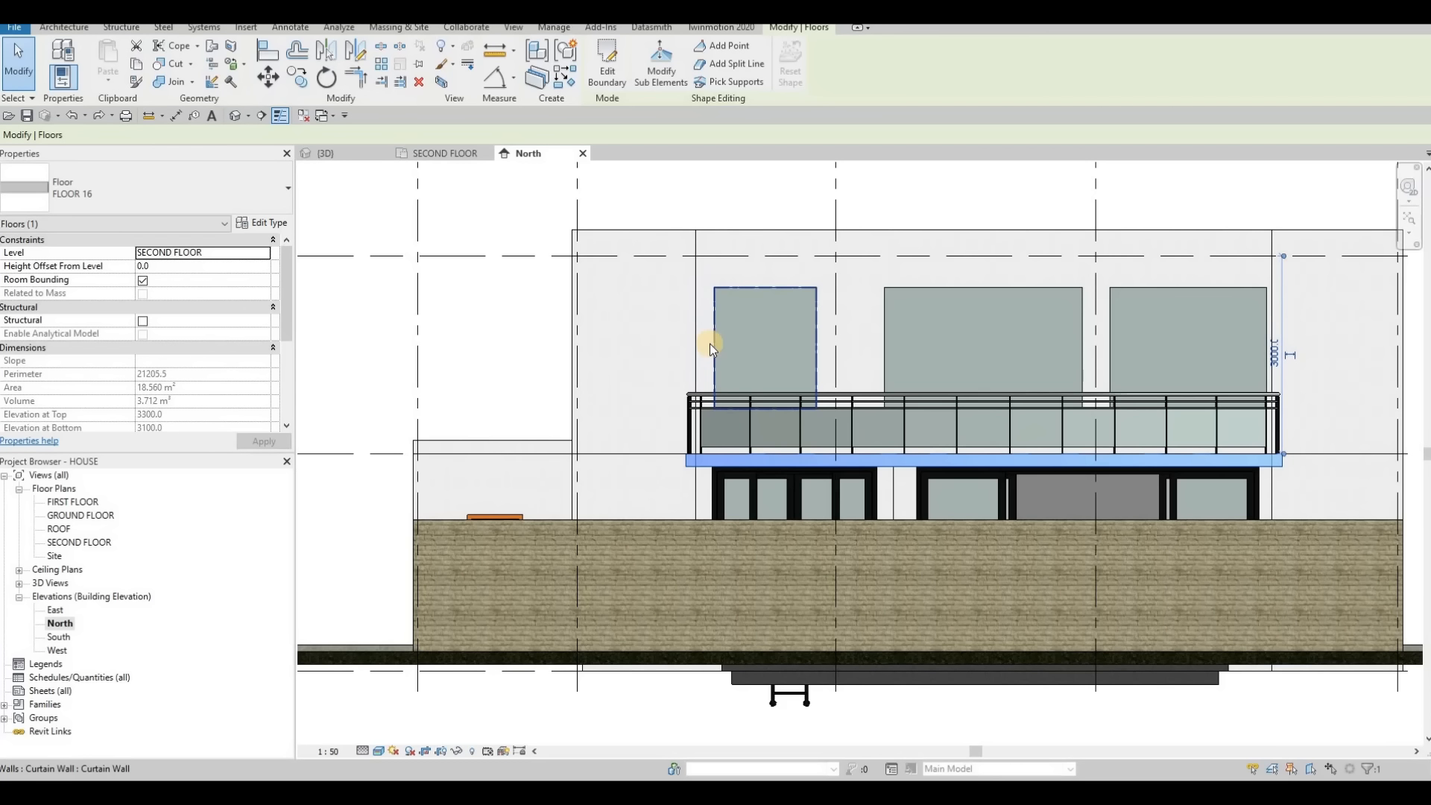
Copy the curved balcony slab (CO) up to the top of the north facade.
key(c)
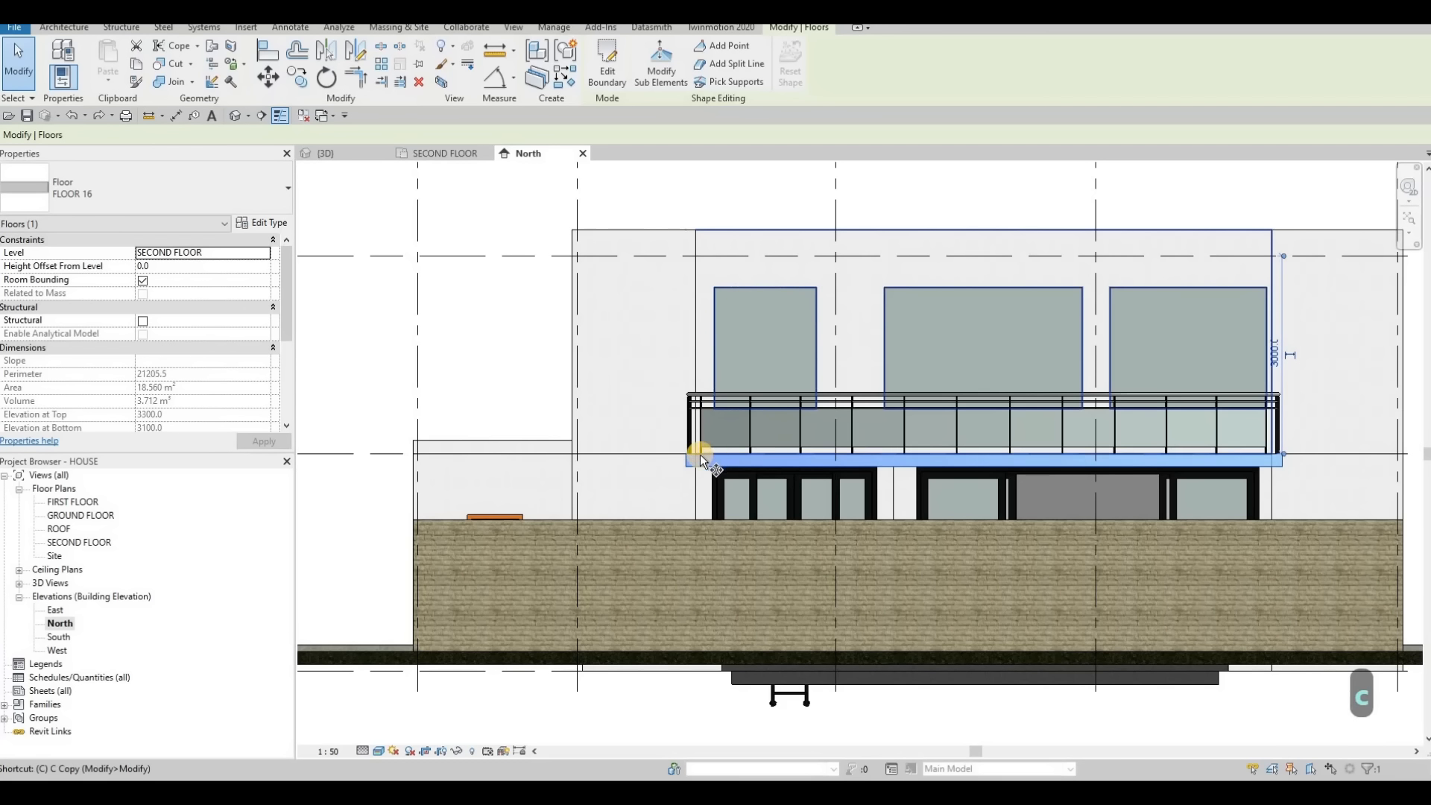
key(o)
click(696, 451)
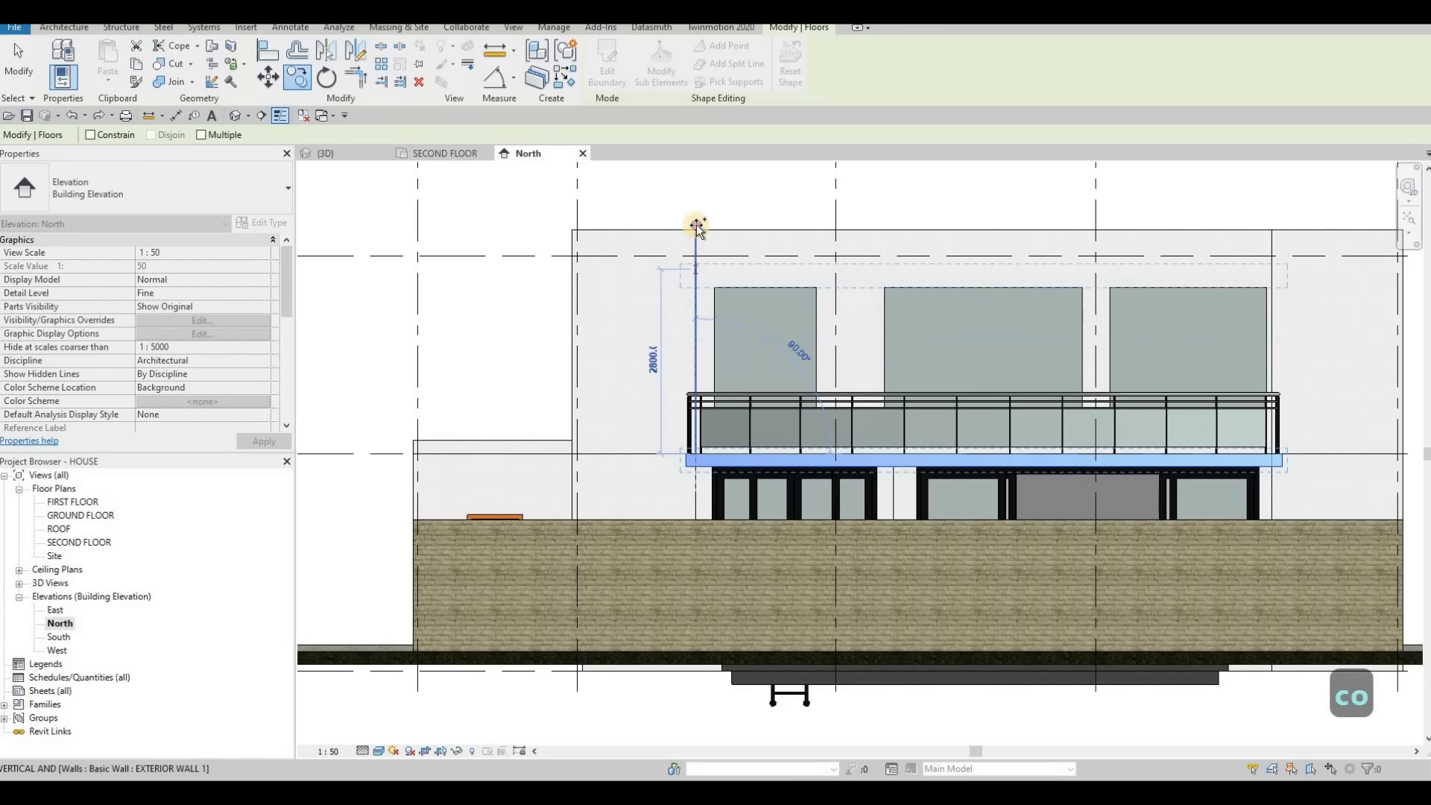
click(753, 237)
key(Escape)
key(Escape)
key(Escape)
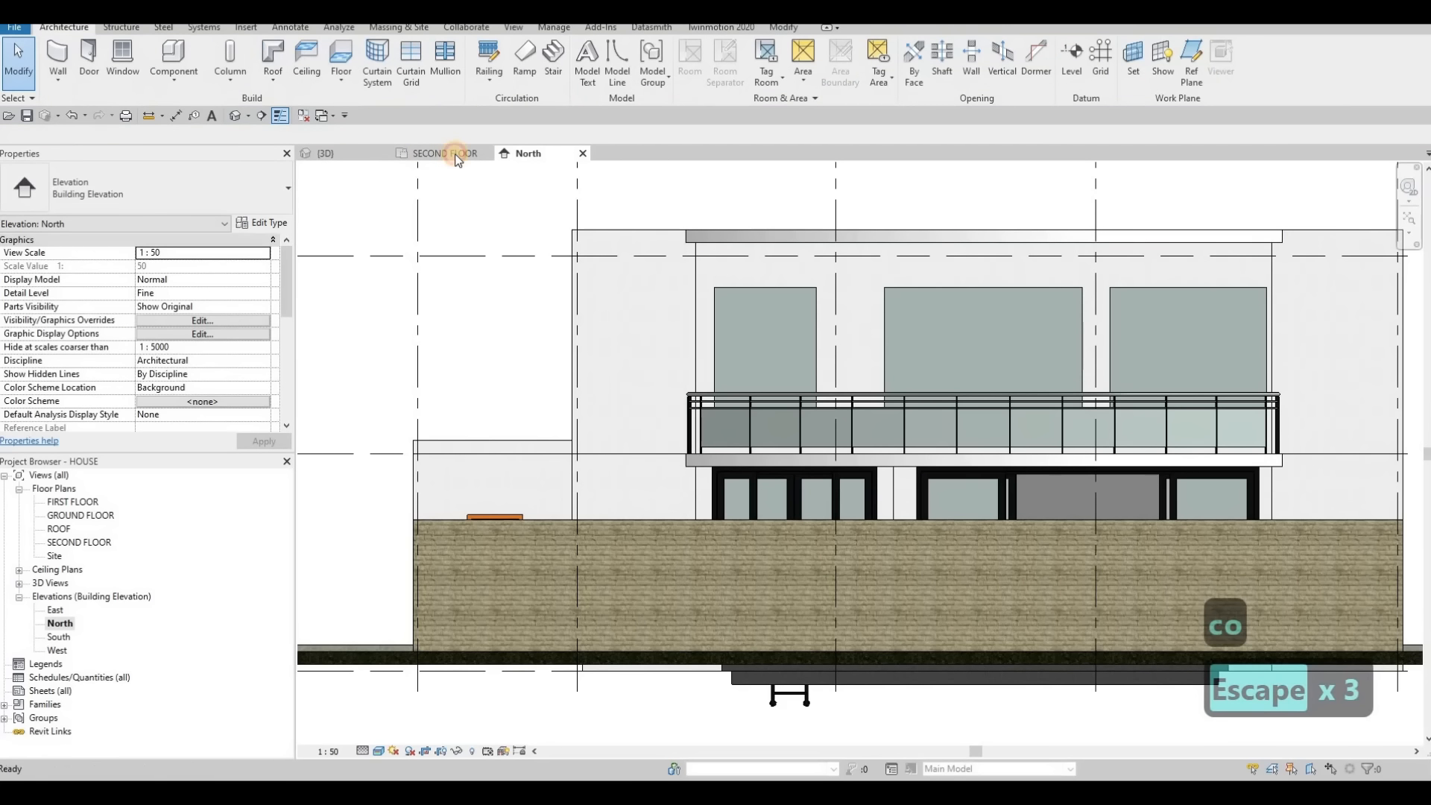
Review the copied canopy, upper wall and middle curtain wall in 3D, then return to North elevation.
click(455, 154)
click(342, 153)
key(Escape)
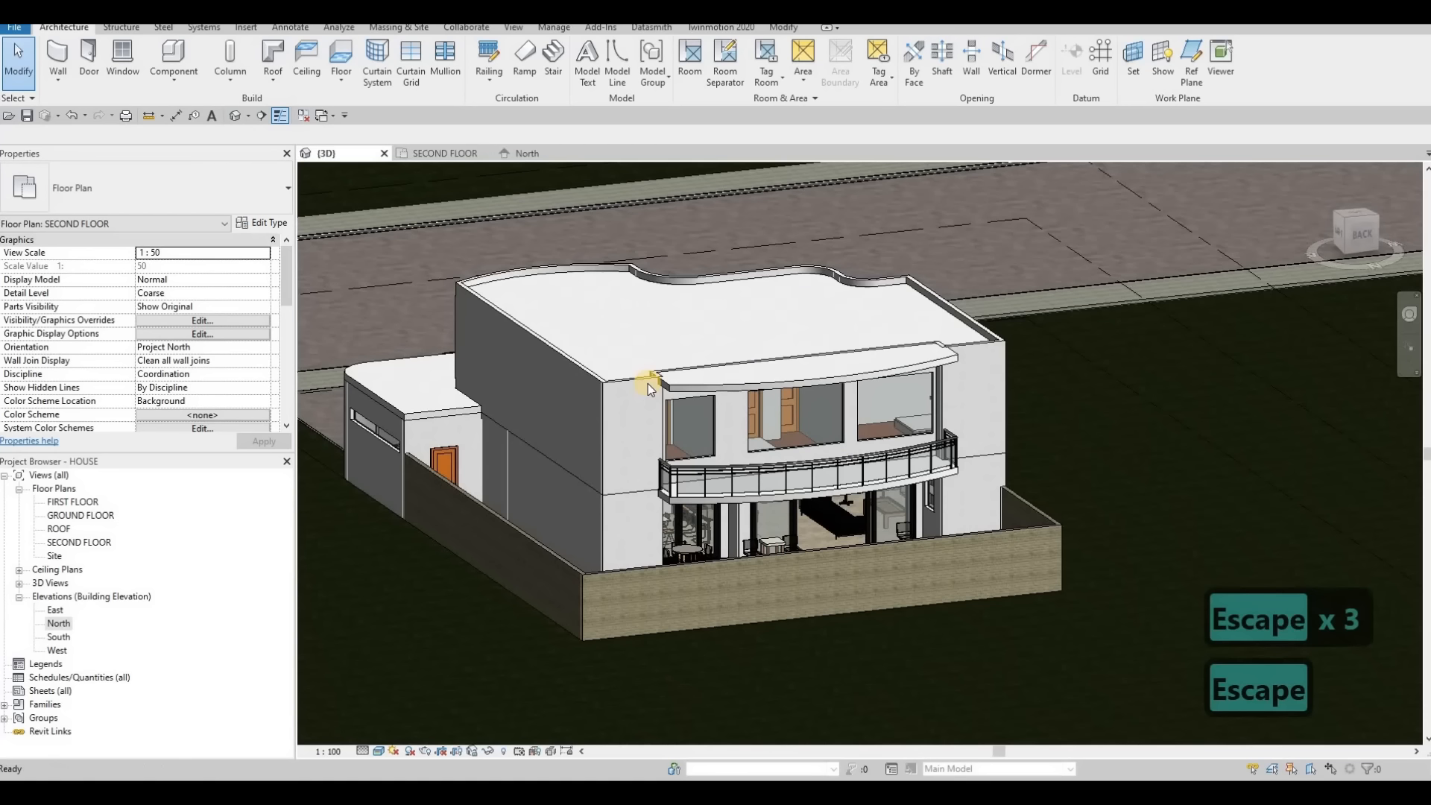
key(Escape)
shift+middle_drag(727, 412, 910, 365)
shift+middle_drag(911, 434, 708, 461)
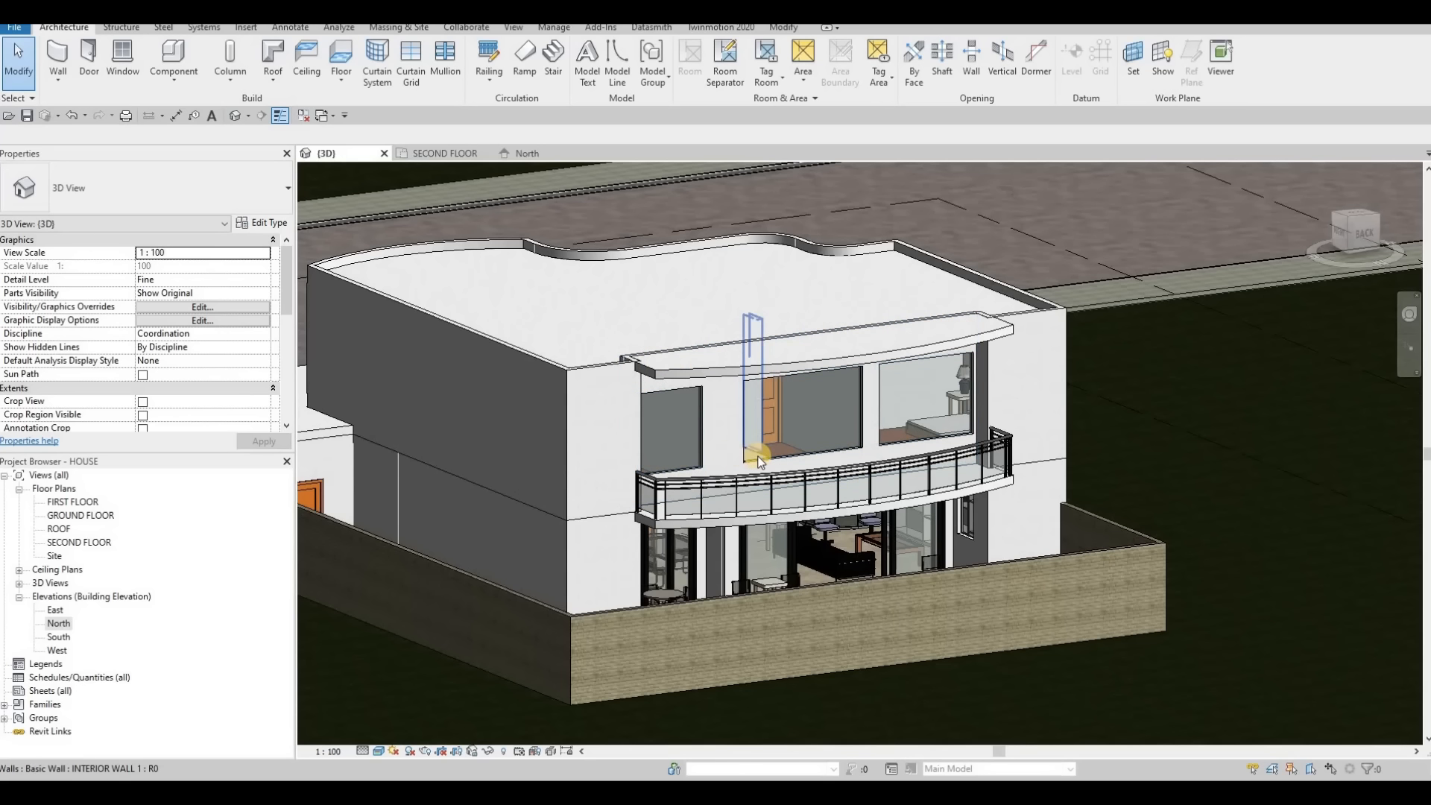
click(738, 381)
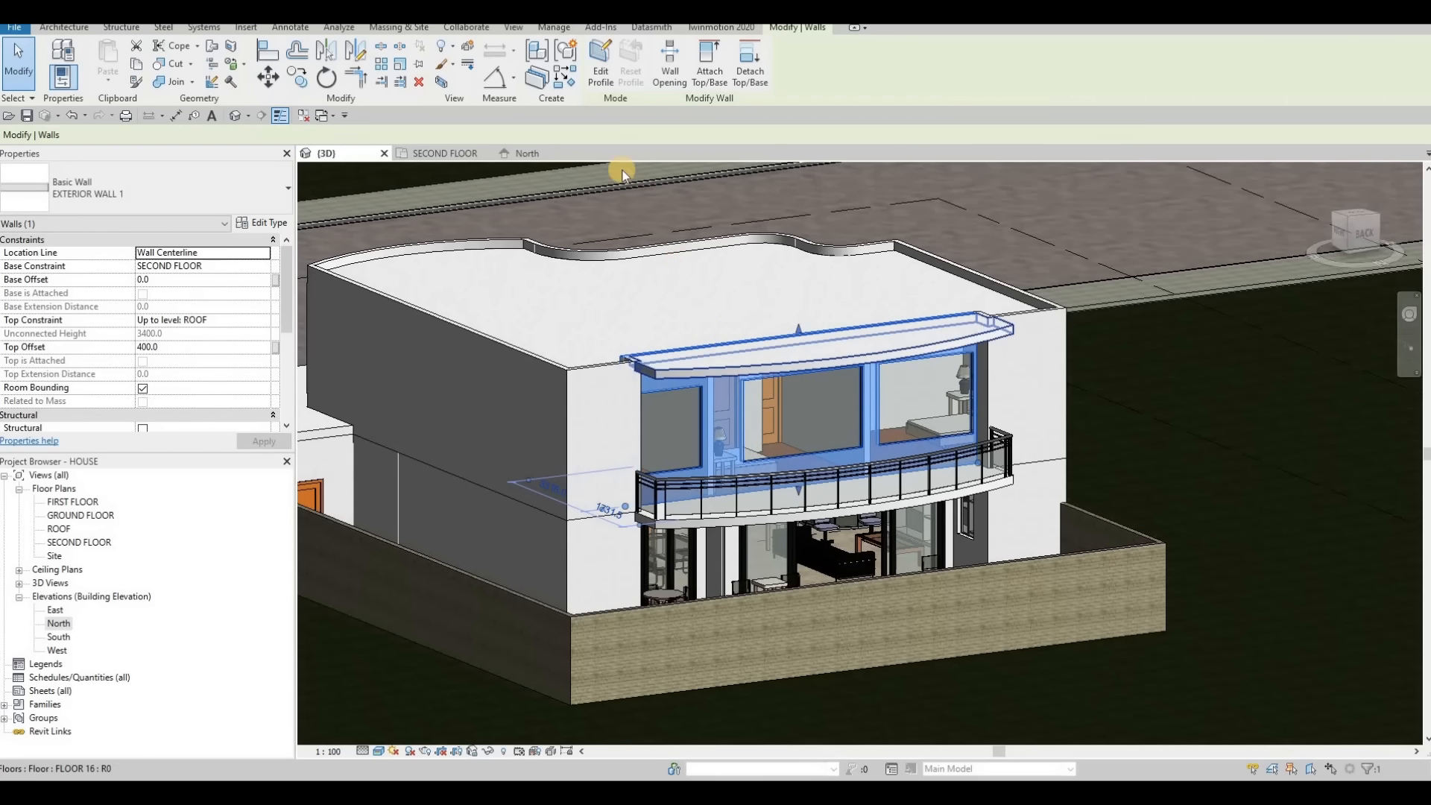
scroll(810, 456, up, 3)
key(Escape)
key(Escape)
key(Escape)
click(857, 458)
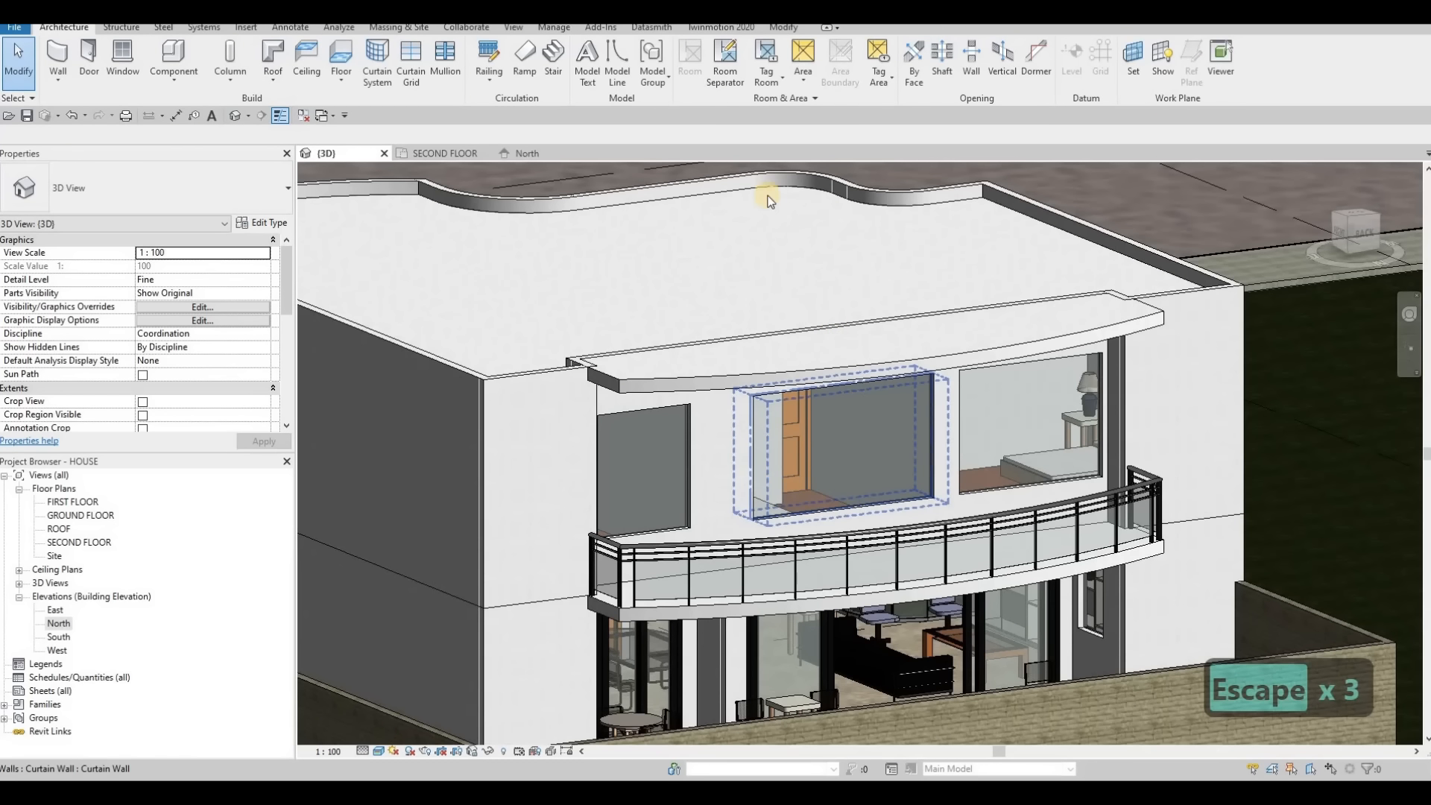
key(Escape)
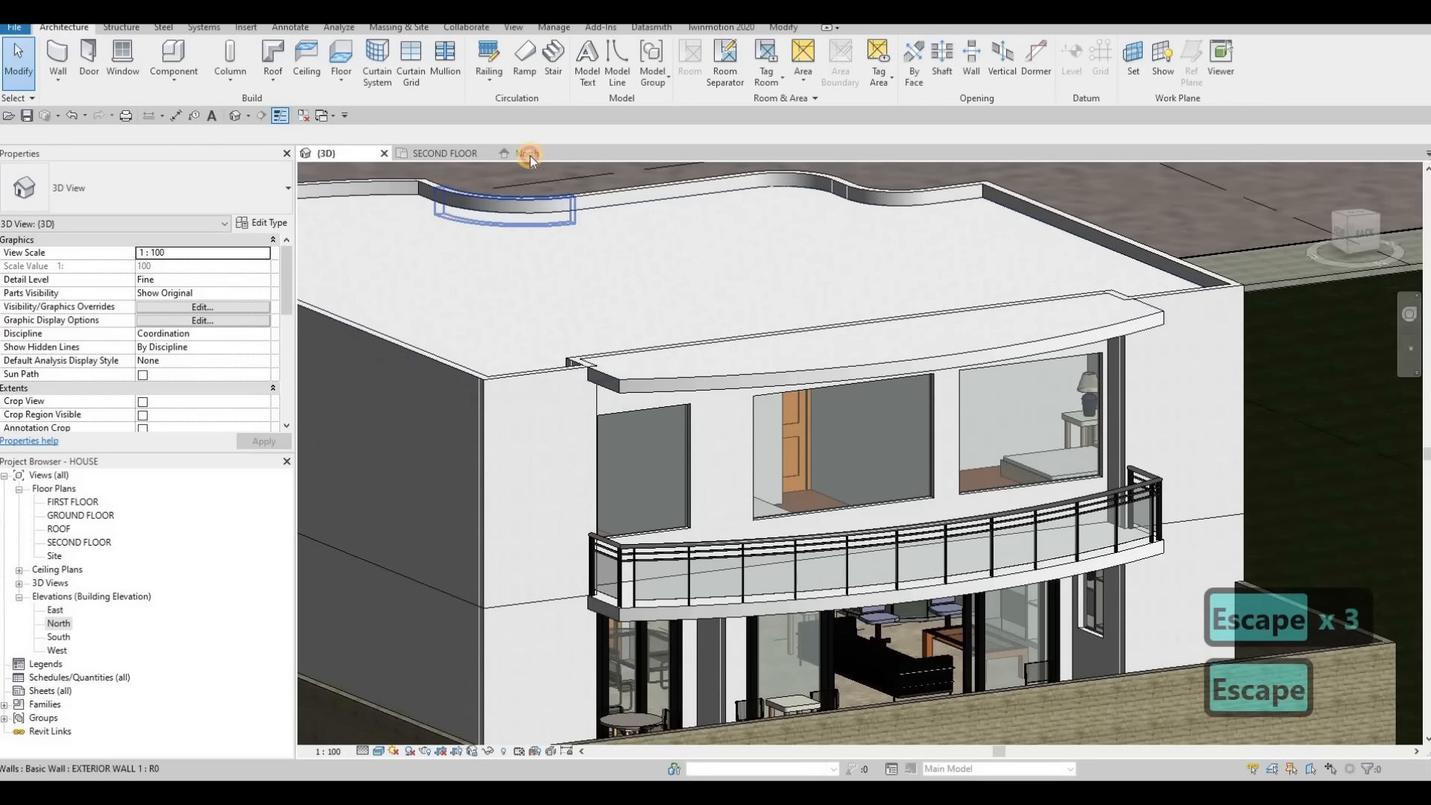
click(529, 155)
Stretch the left, middle and right upper curtain walls' bottoms down to the balcony floor.
key(Escape)
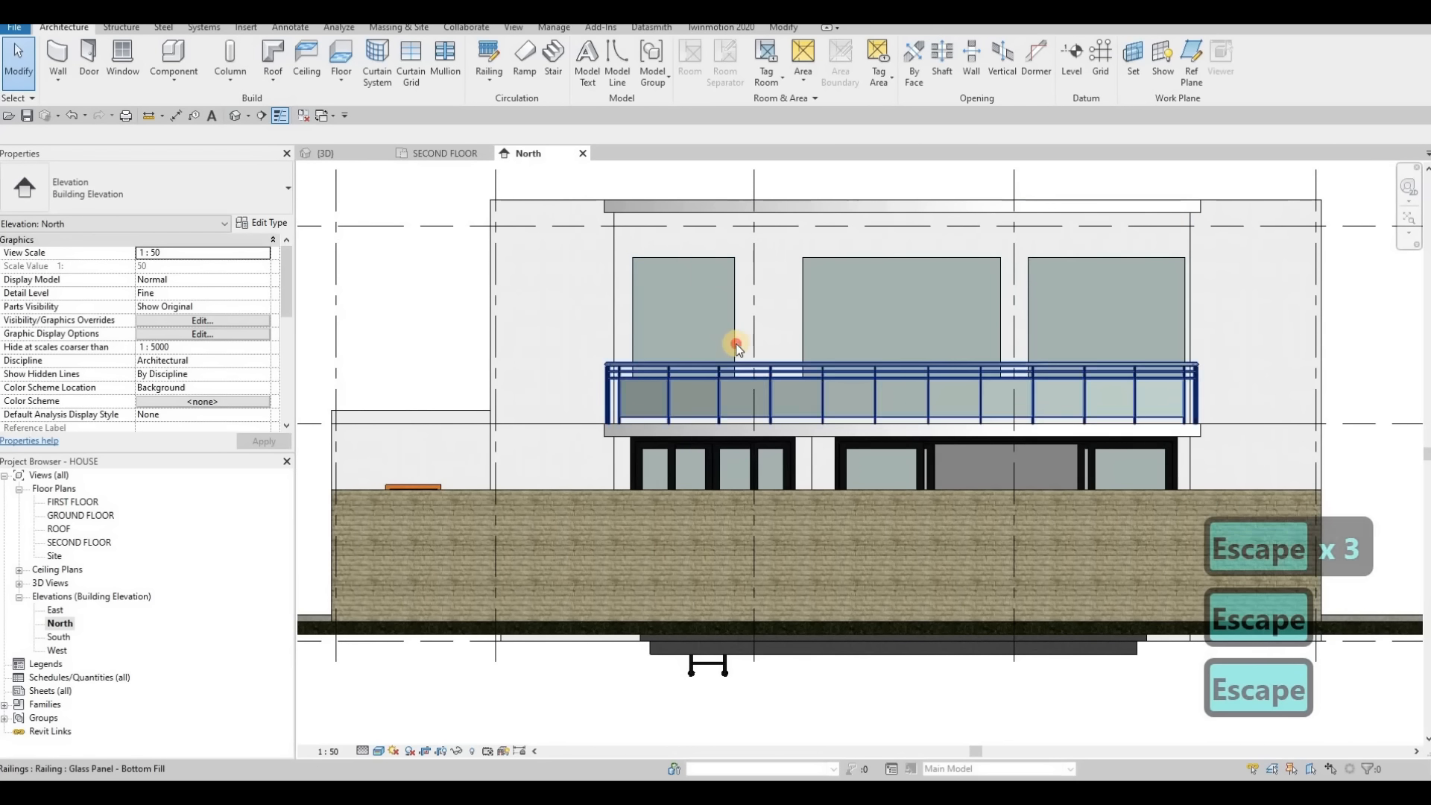
click(682, 387)
drag(682, 387, 684, 419)
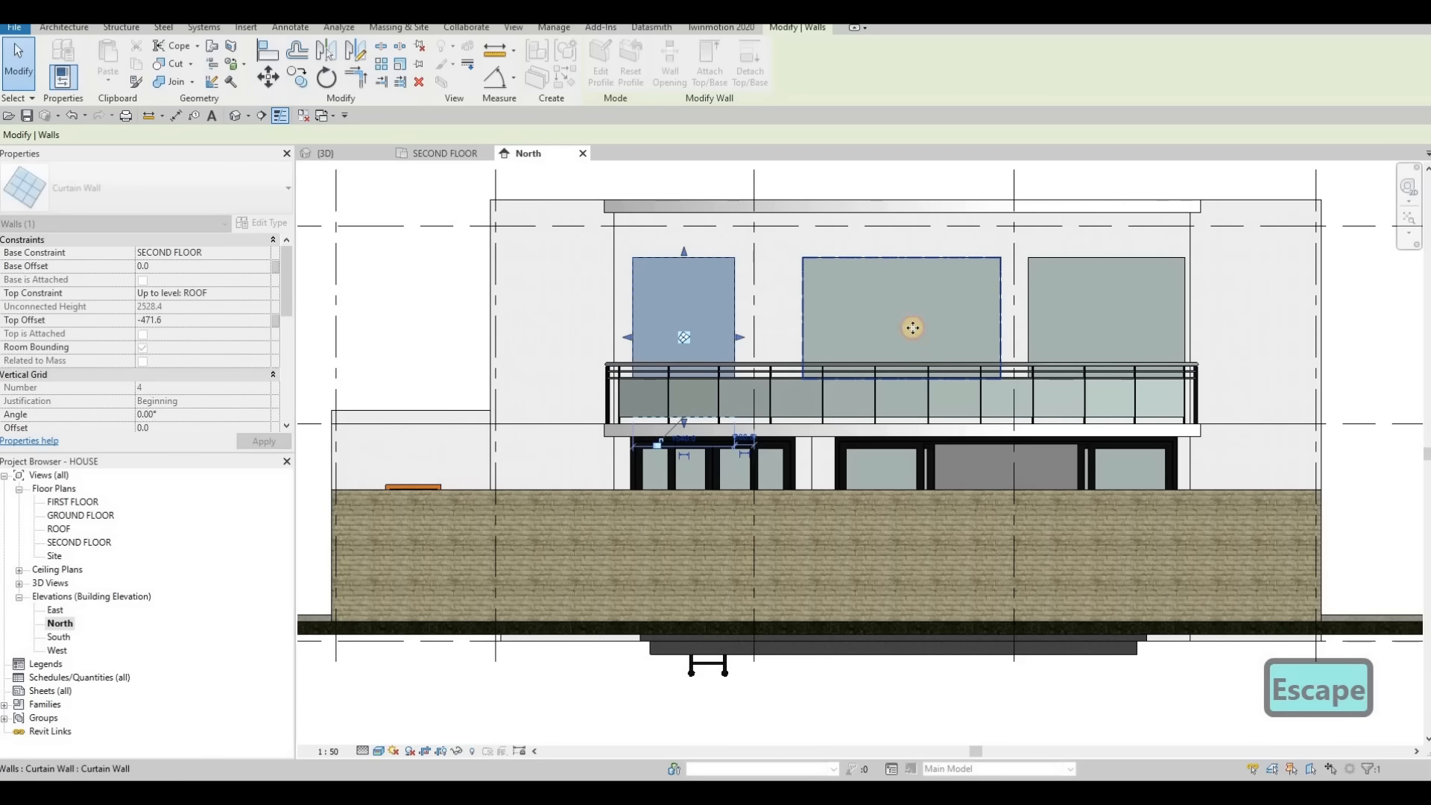
click(905, 381)
drag(899, 408, 915, 417)
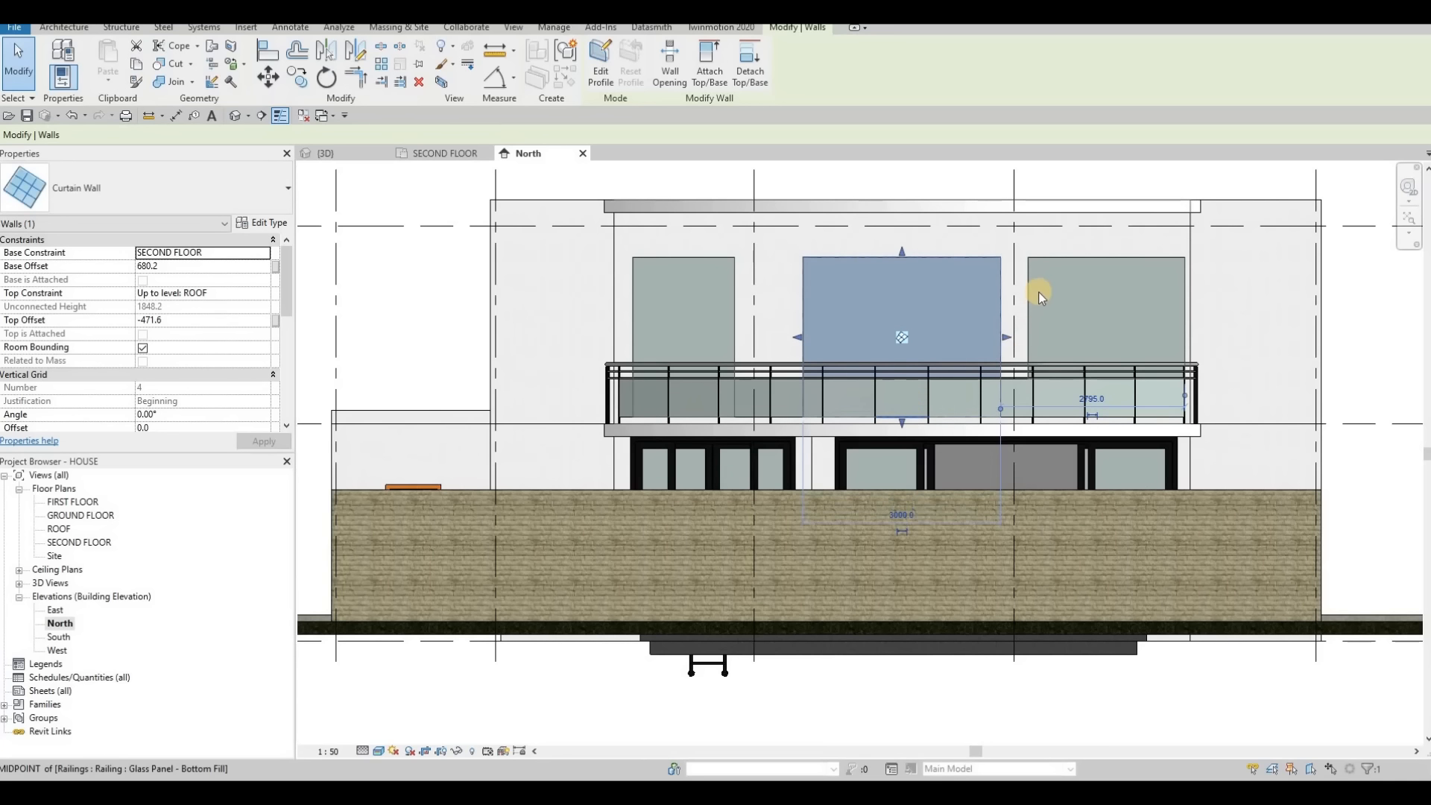
click(1079, 289)
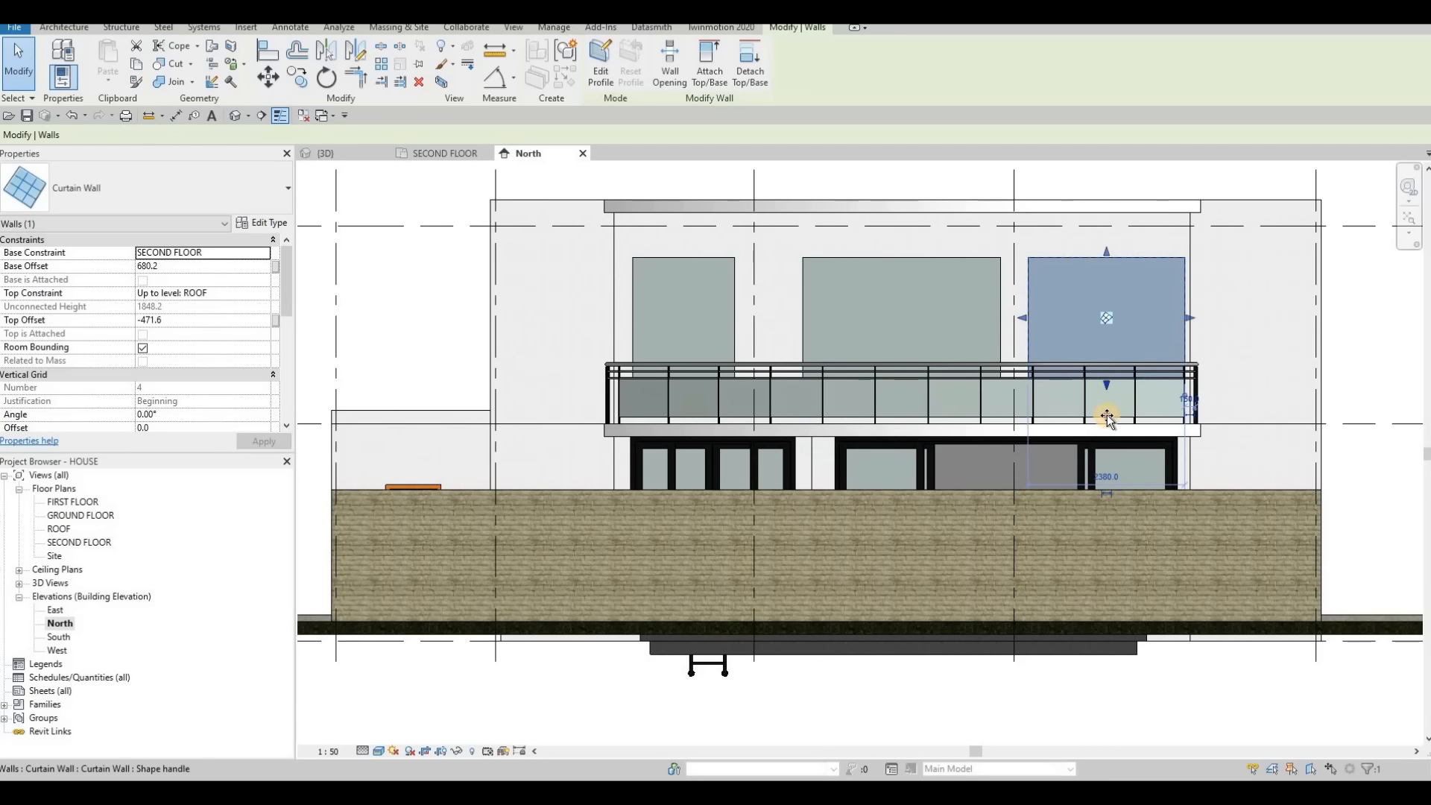
drag(1107, 418, 1111, 412)
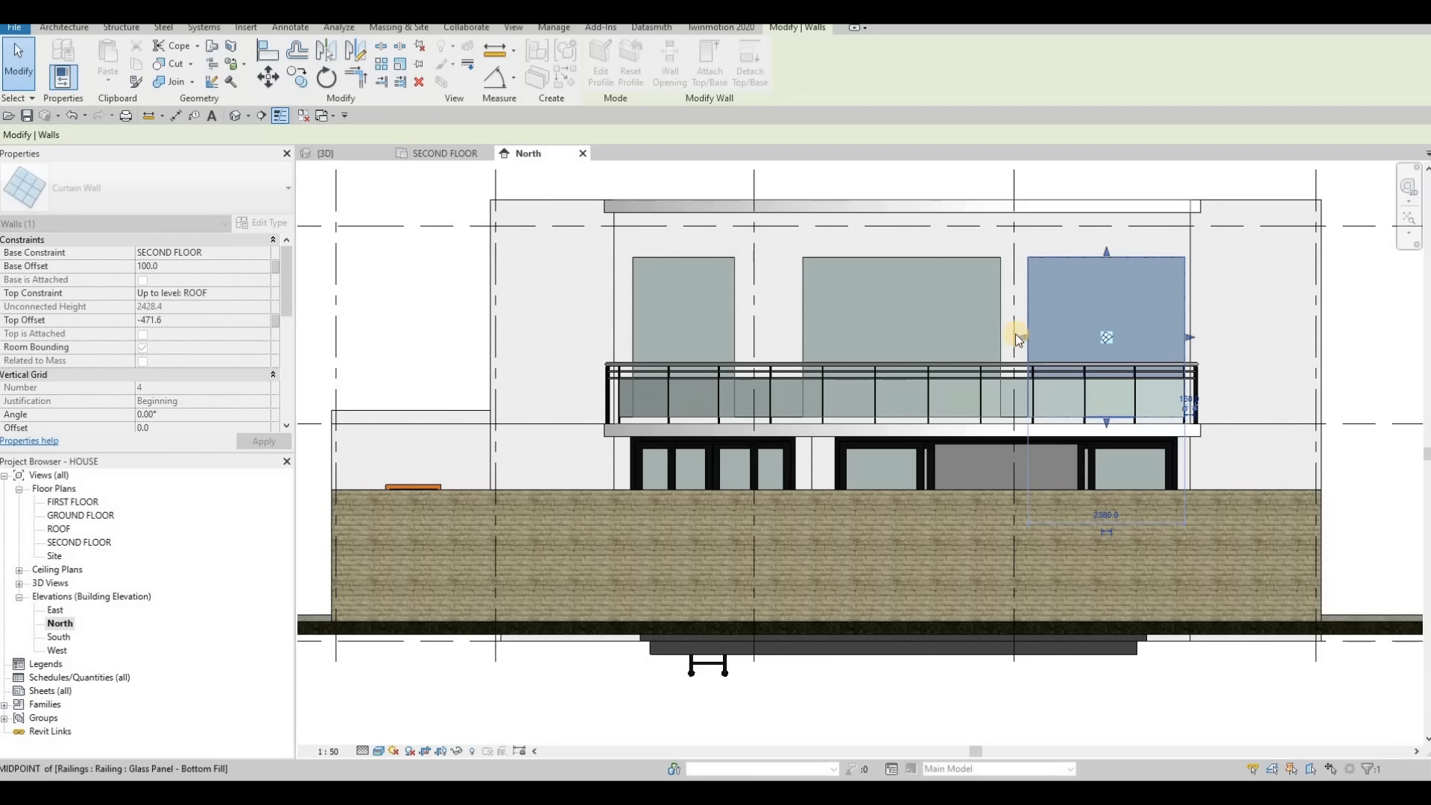
key(Escape)
middle_drag(973, 337, 950, 363)
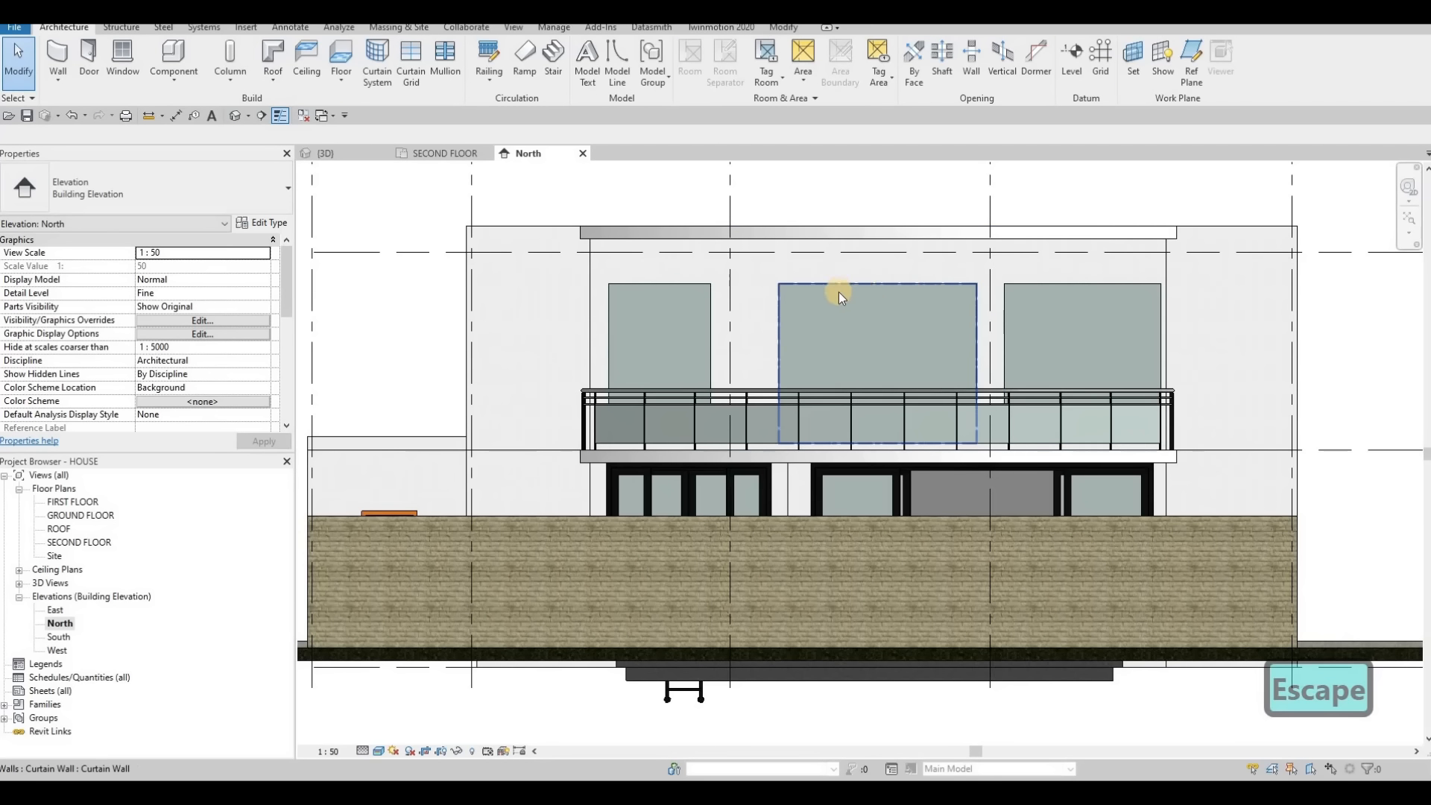
middle_drag(838, 292, 811, 312)
click(795, 277)
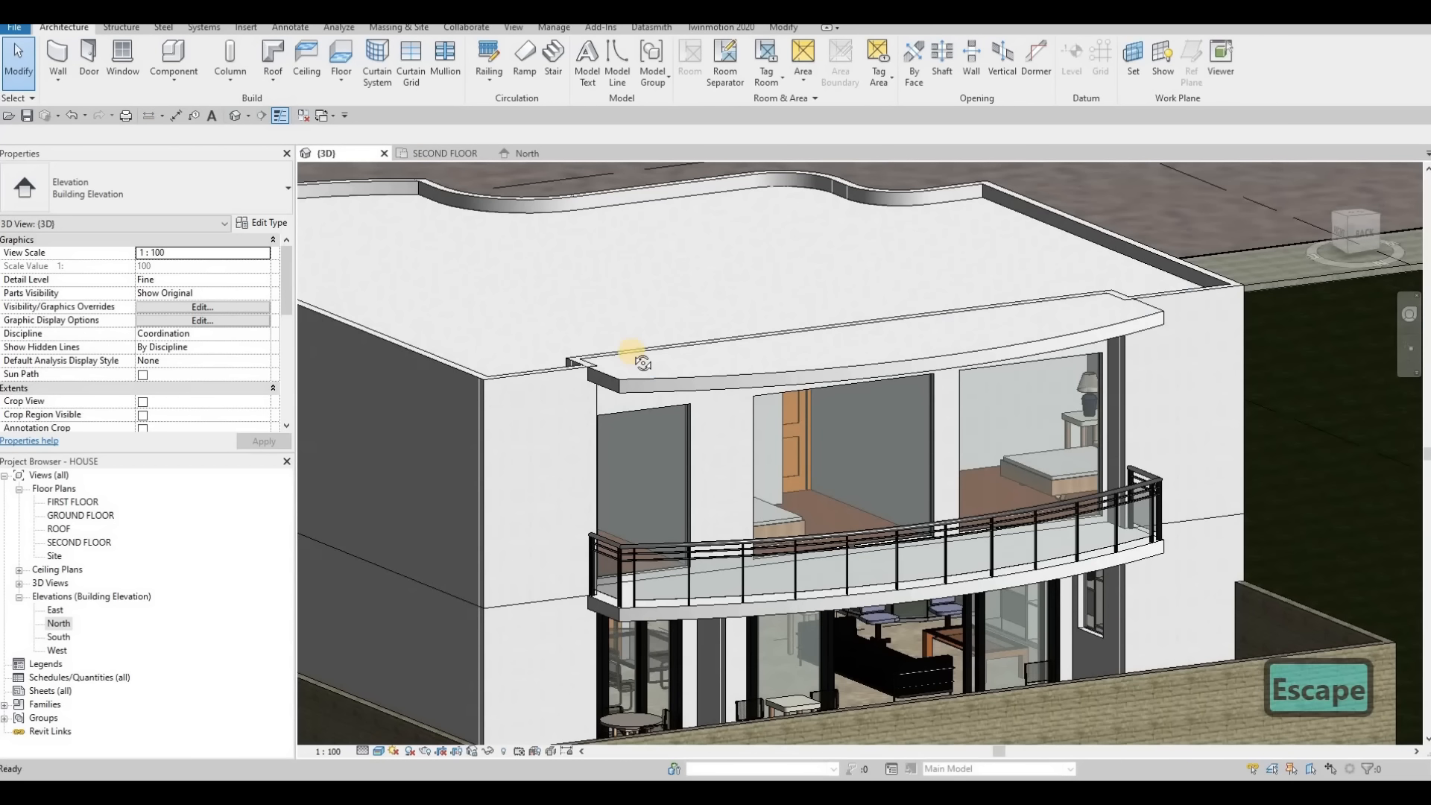
Align the middle curtain wall's top to the right opening's top edge using AL.
shift+middle_drag(638, 357, 892, 363)
middle_drag(1297, 497, 888, 364)
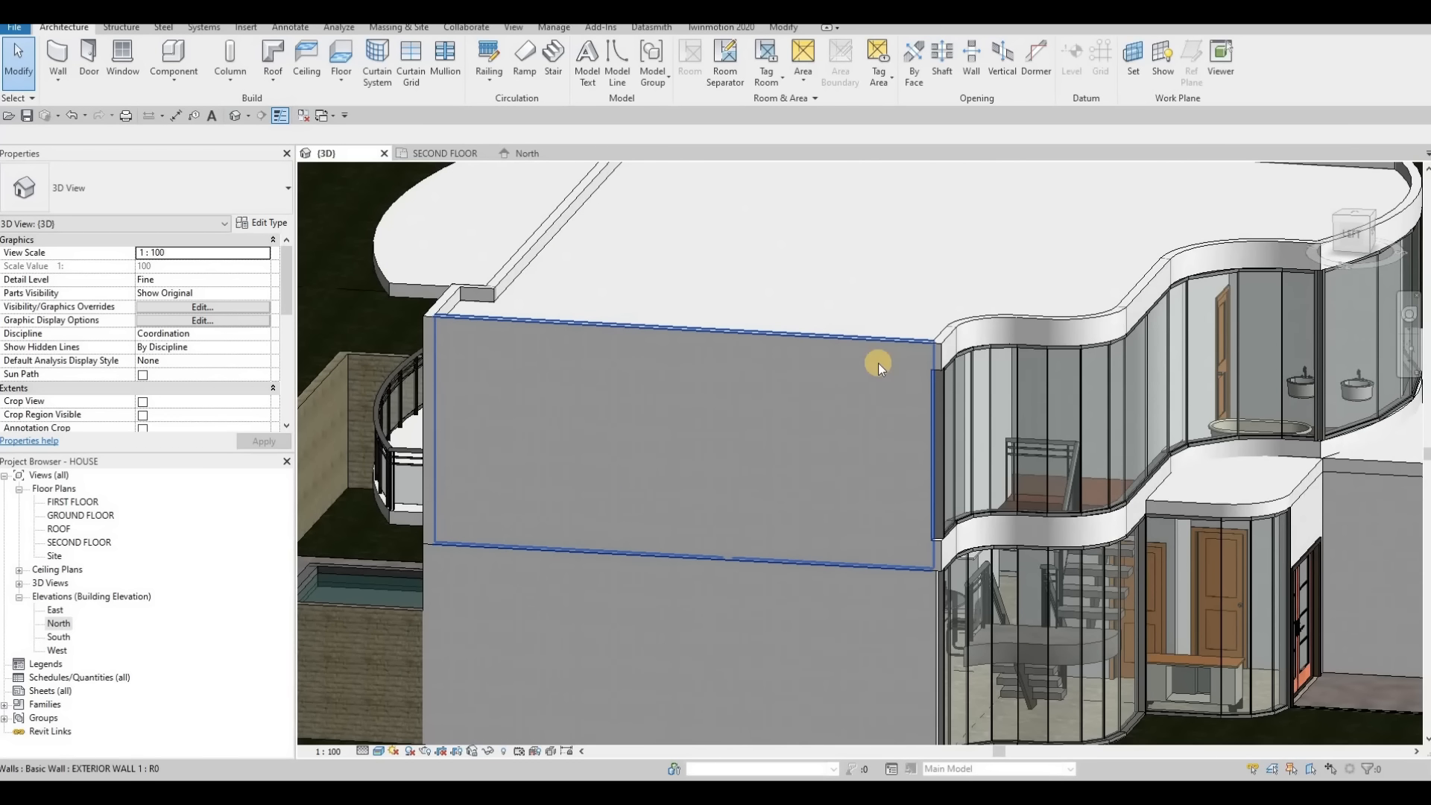
key(a)
key(l)
key(l)
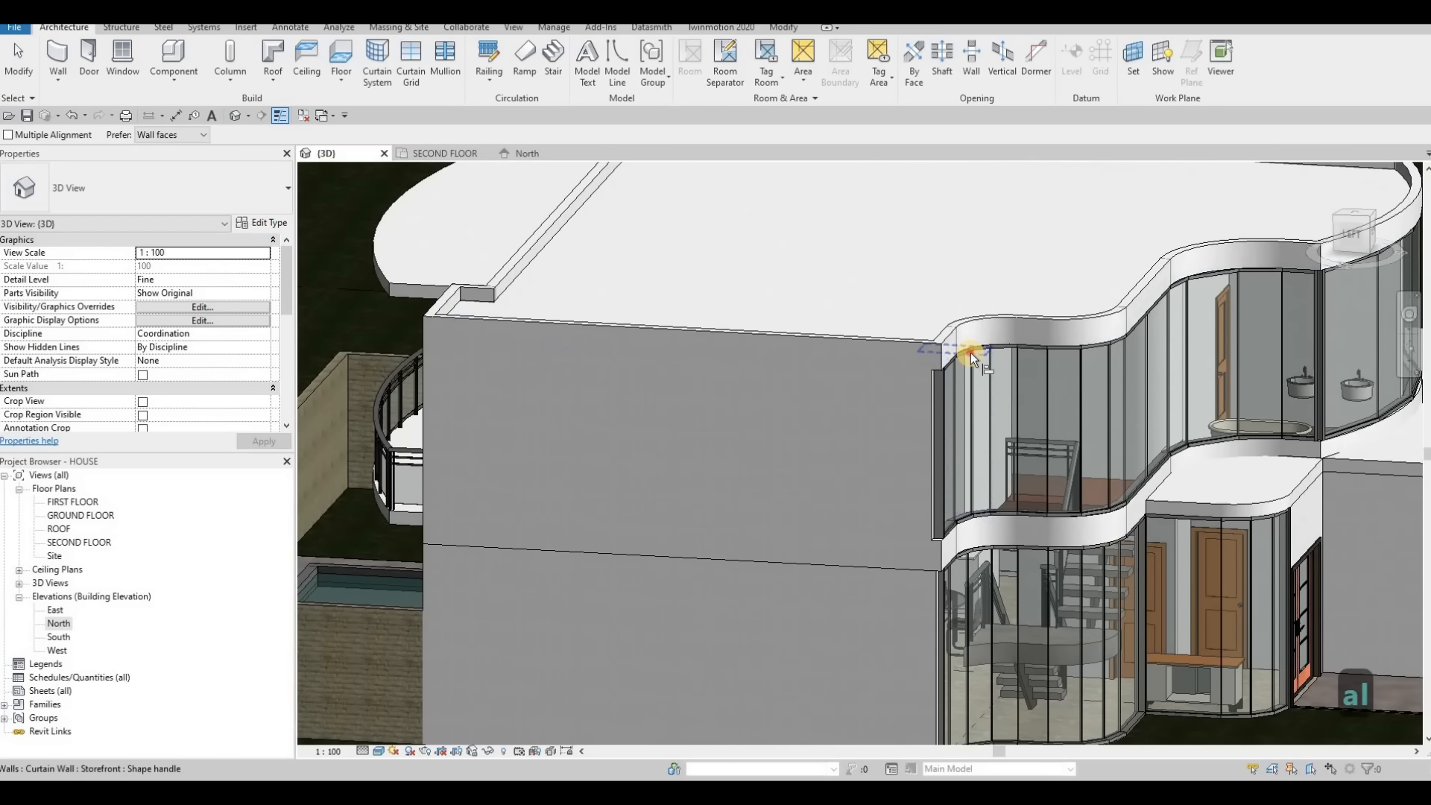
shift+middle_drag(867, 367, 728, 261)
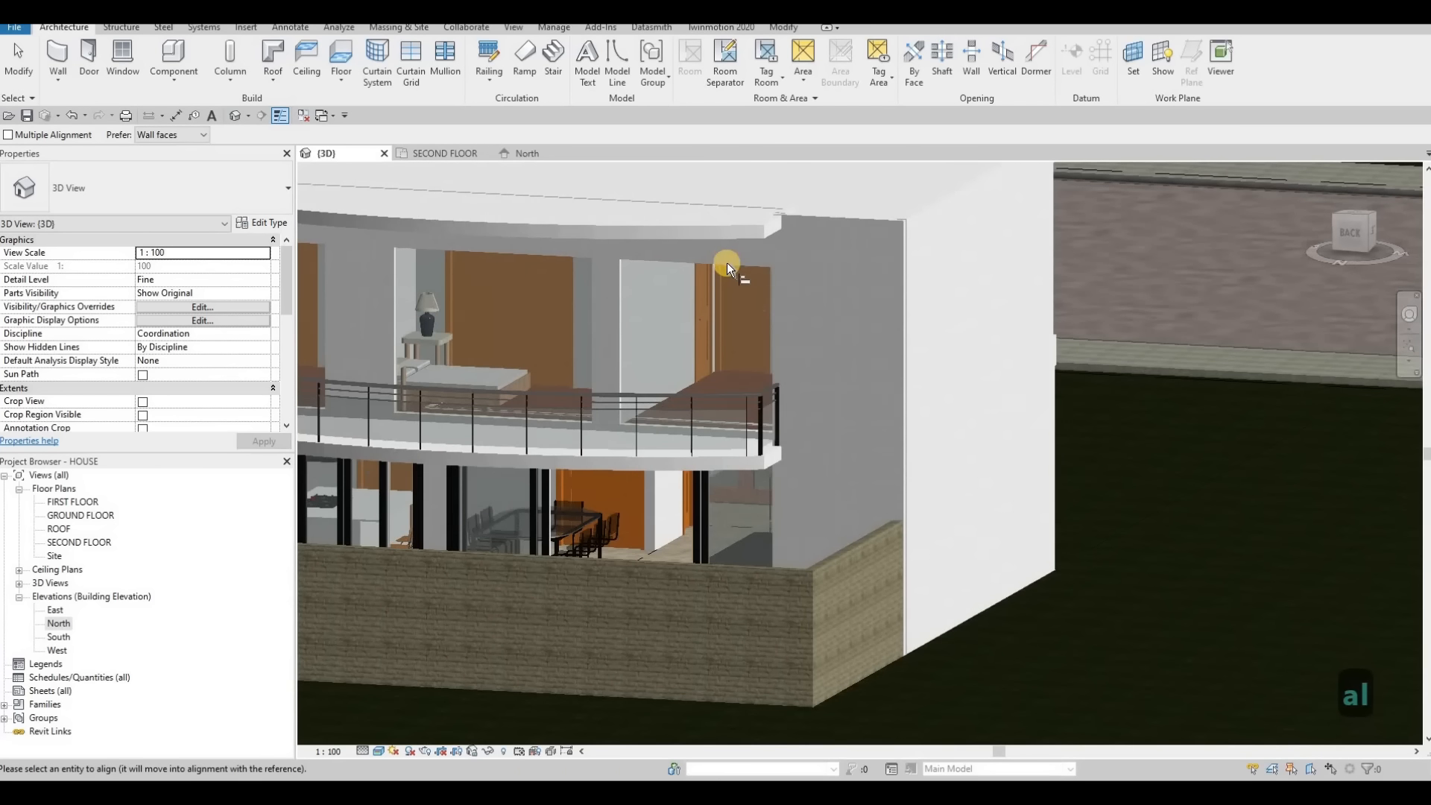
shift+middle_drag(767, 208, 826, 179)
click(825, 179)
click(694, 206)
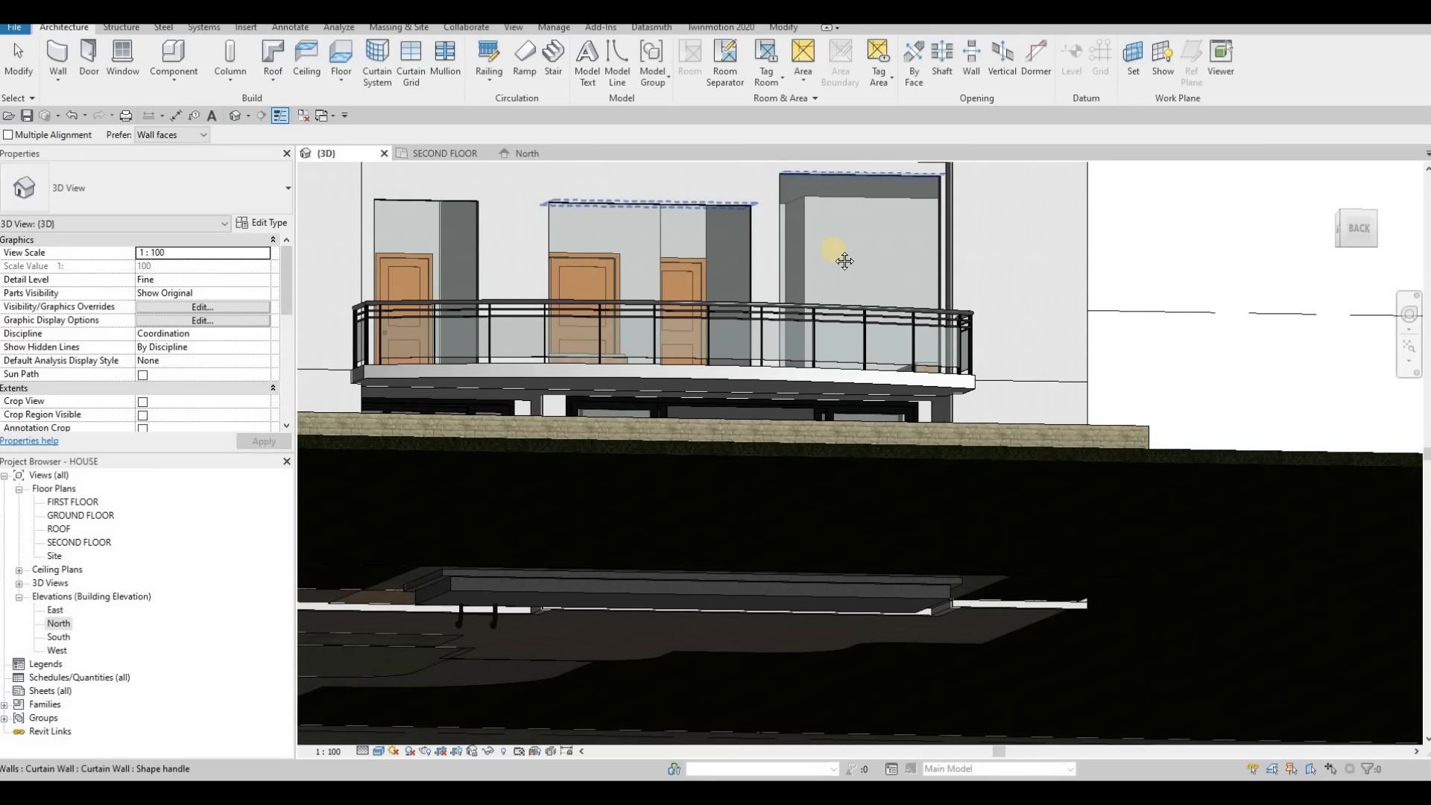
Align the left opening's top to the middle opening's top edge.
middle_drag(851, 228, 1059, 283)
click(797, 226)
click(676, 255)
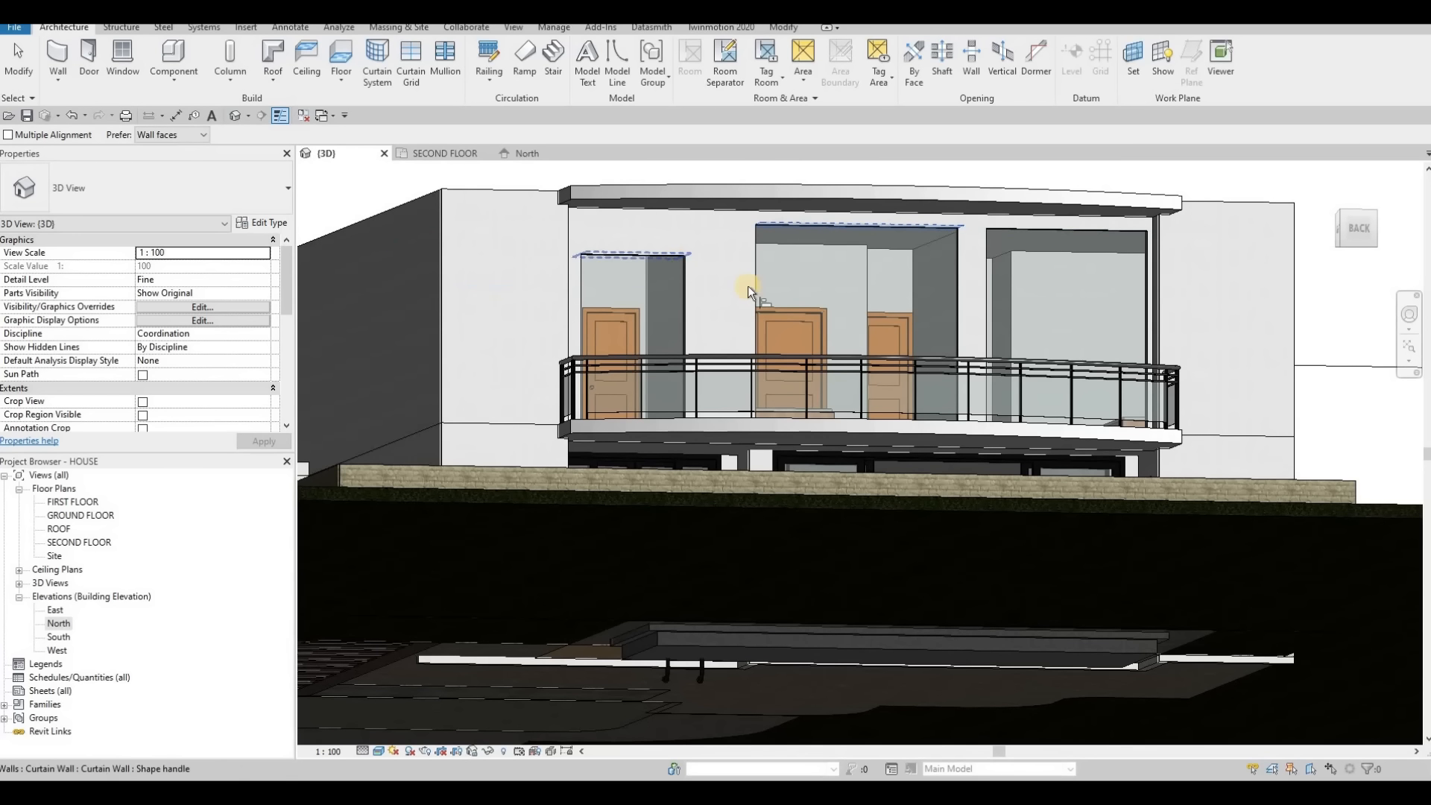
shift+middle_drag(814, 347, 395, 362)
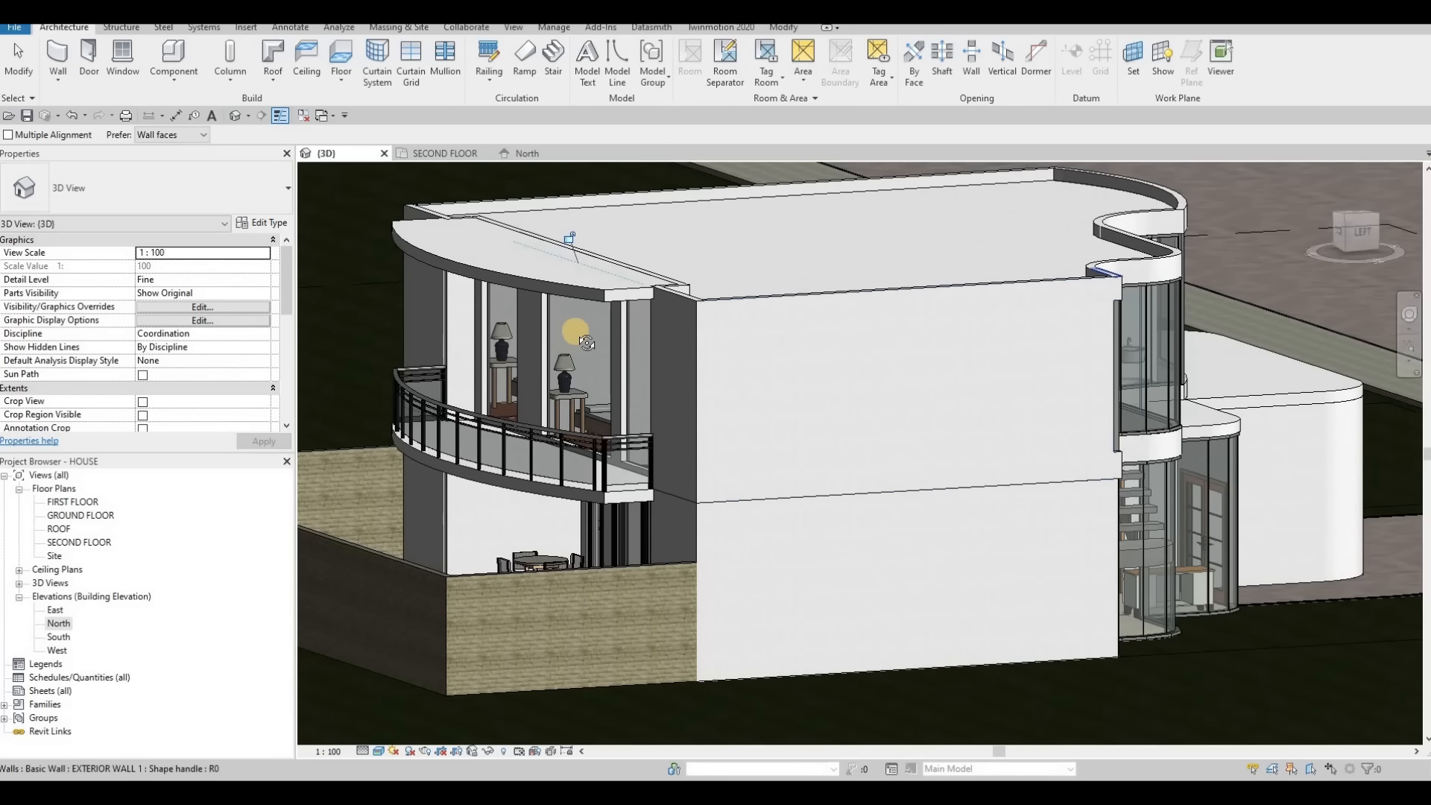
shift+middle_drag(587, 343, 440, 149)
click(441, 152)
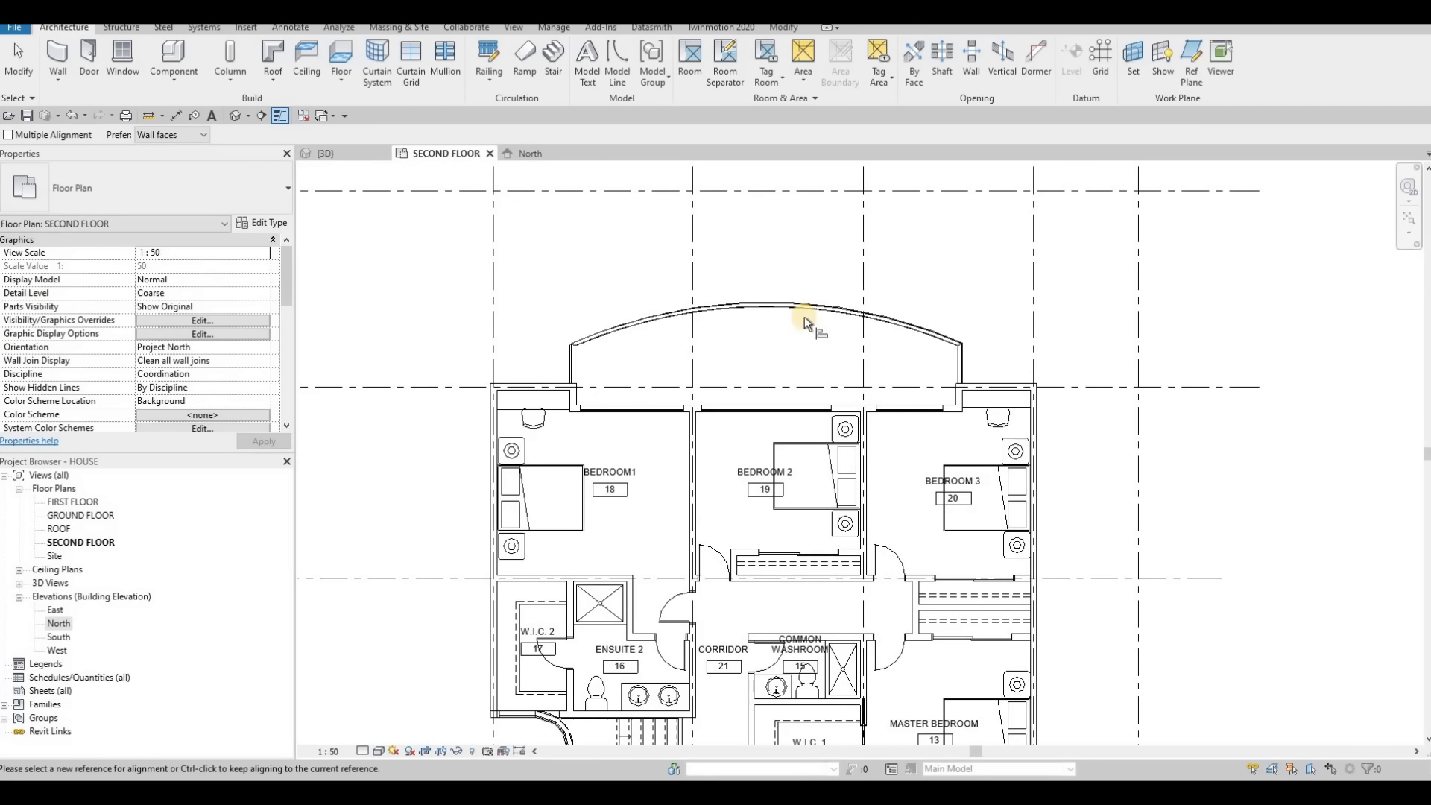
Stretch Bedroom 3's balcony curtain wall ends out to the grid lines.
scroll(952, 380, up, 5)
key(Escape)
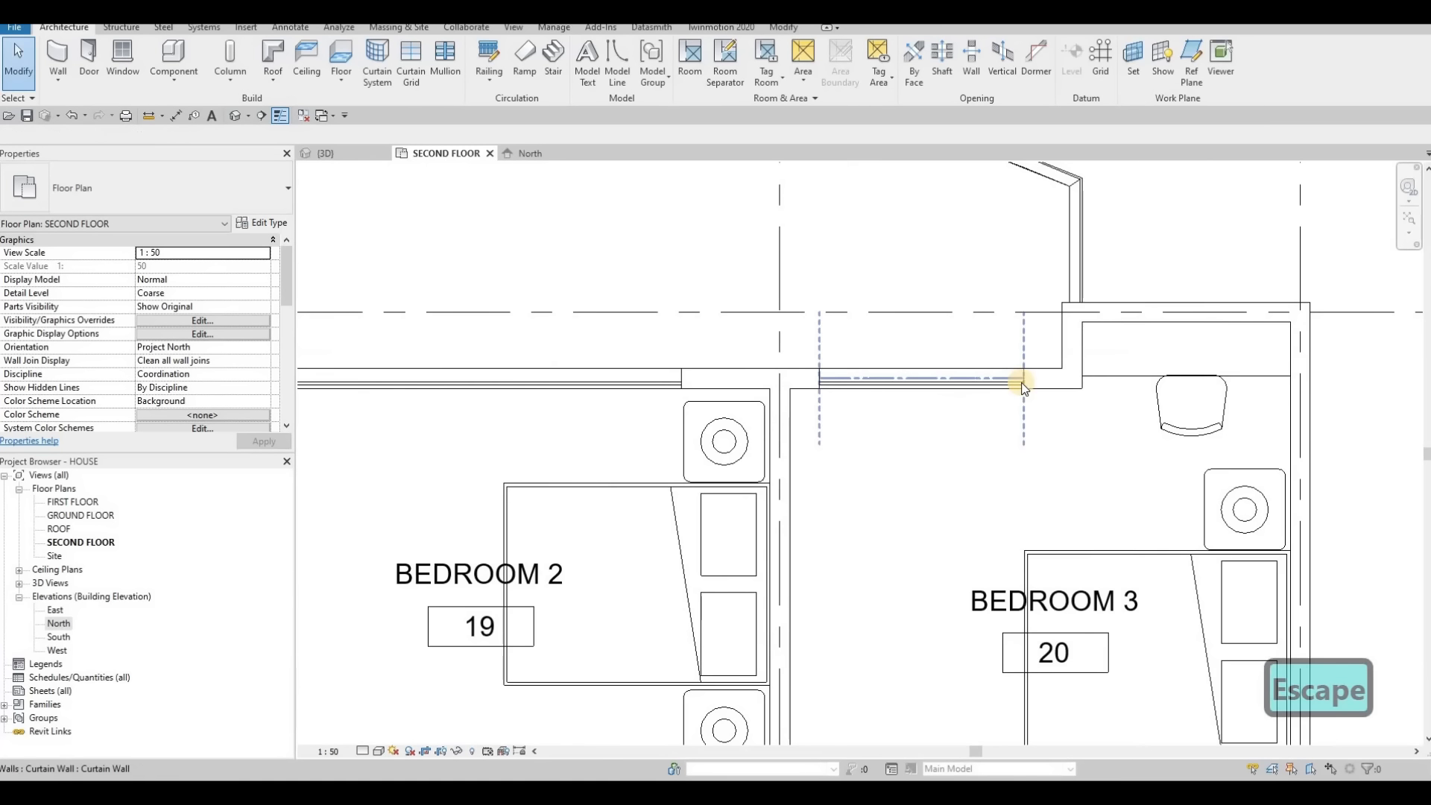
click(1022, 383)
drag(1054, 383, 1061, 384)
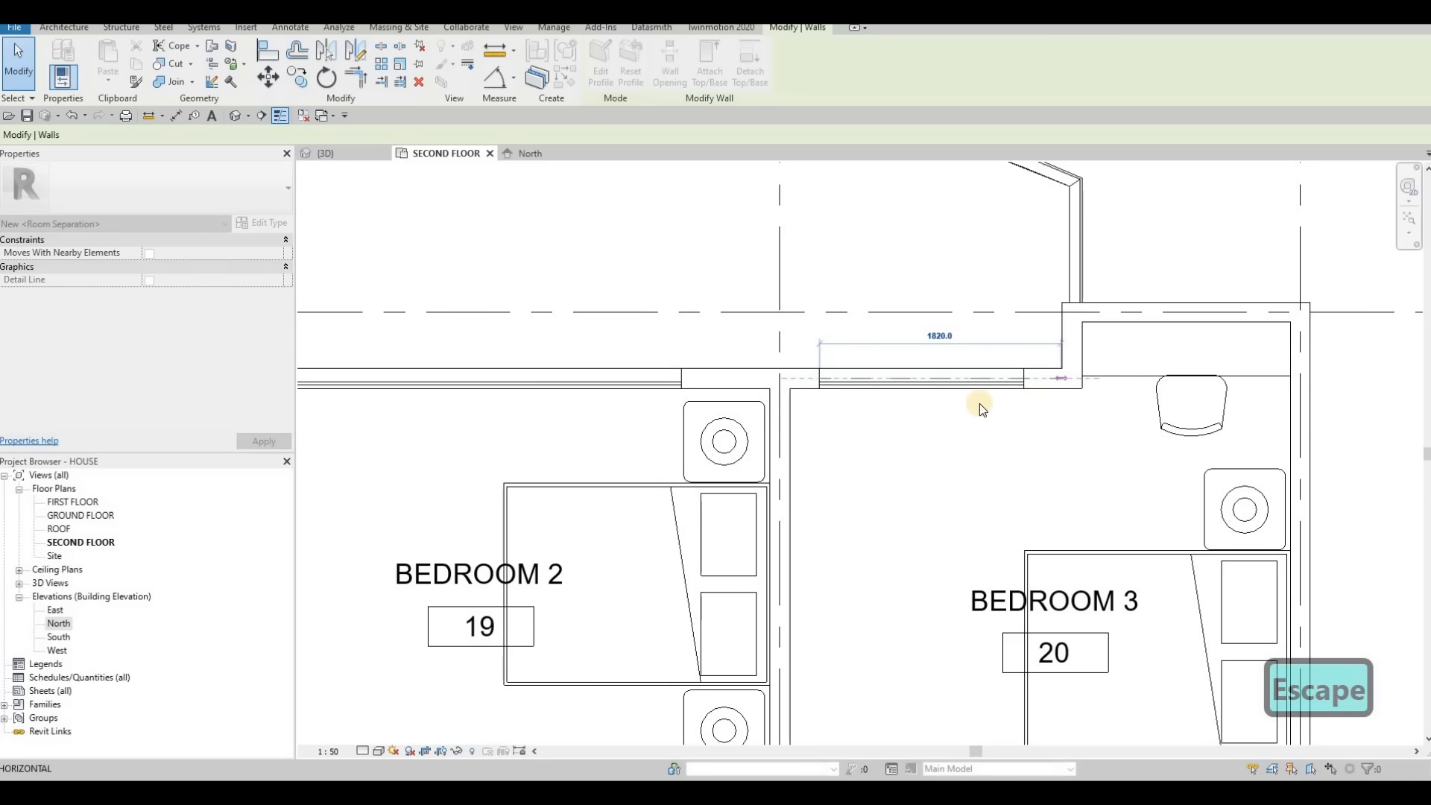
drag(820, 378, 790, 378)
middle_drag(844, 377, 1068, 369)
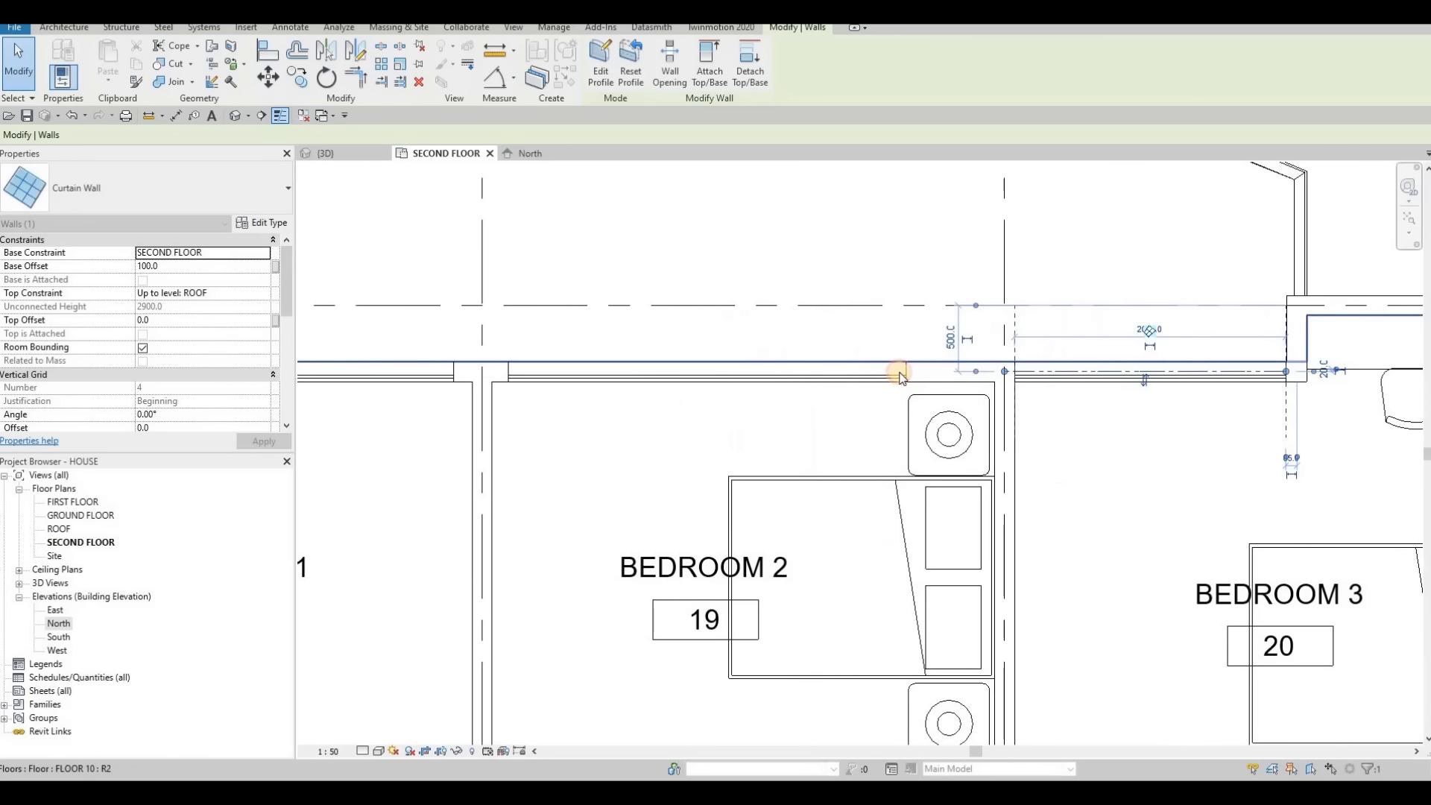
Stretch both ends of Bedroom 2's balcony curtain wall across its opening.
click(901, 375)
drag(907, 371, 973, 379)
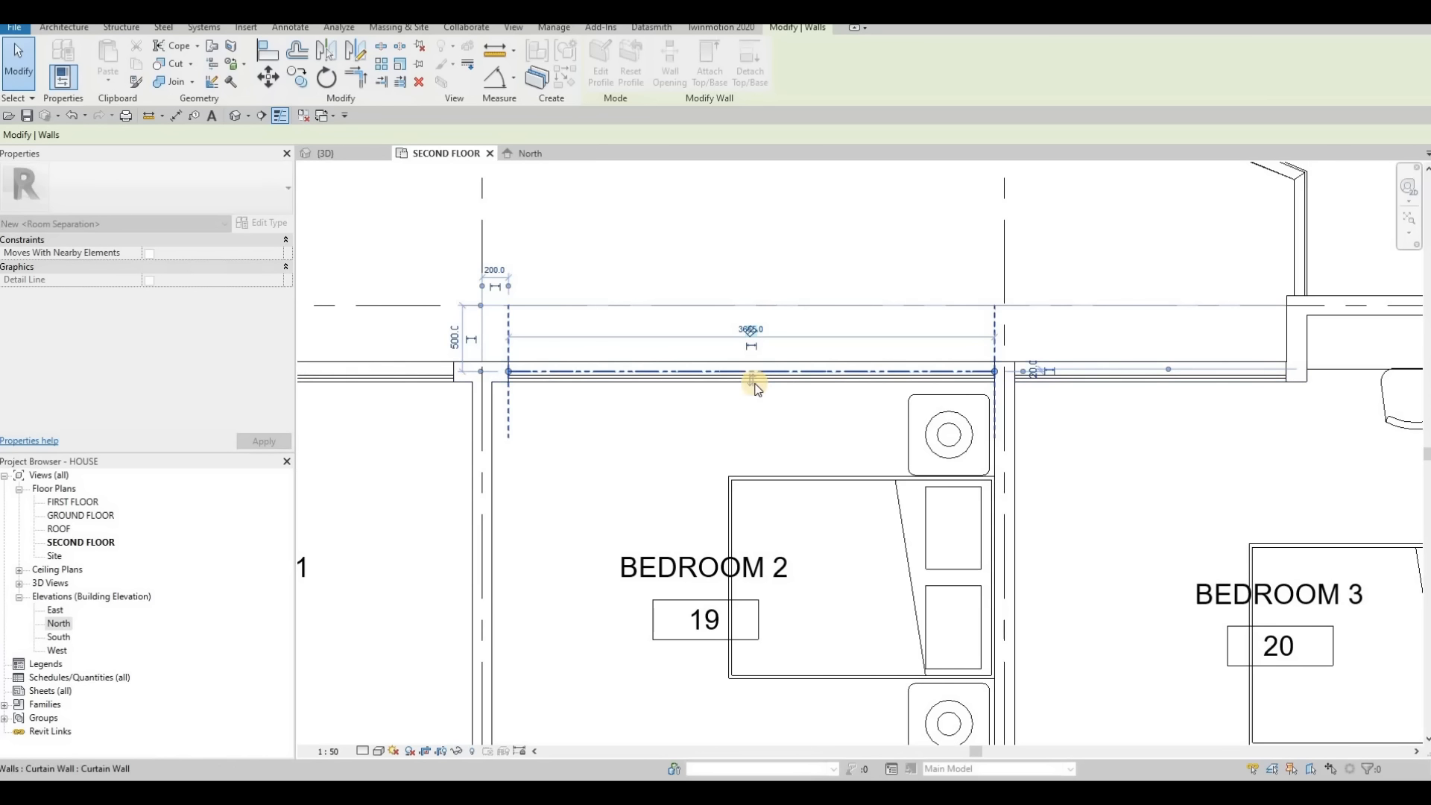
middle_drag(745, 382, 995, 397)
drag(745, 386, 747, 388)
scroll(894, 455, up, 4)
middle_drag(857, 436, 1057, 433)
key(Escape)
Widen Bedroom 1's balcony curtain wall to a 2620.0 span and check it in 3D.
scroll(851, 399, down, 1)
key(Escape)
scroll(857, 397, down, 1)
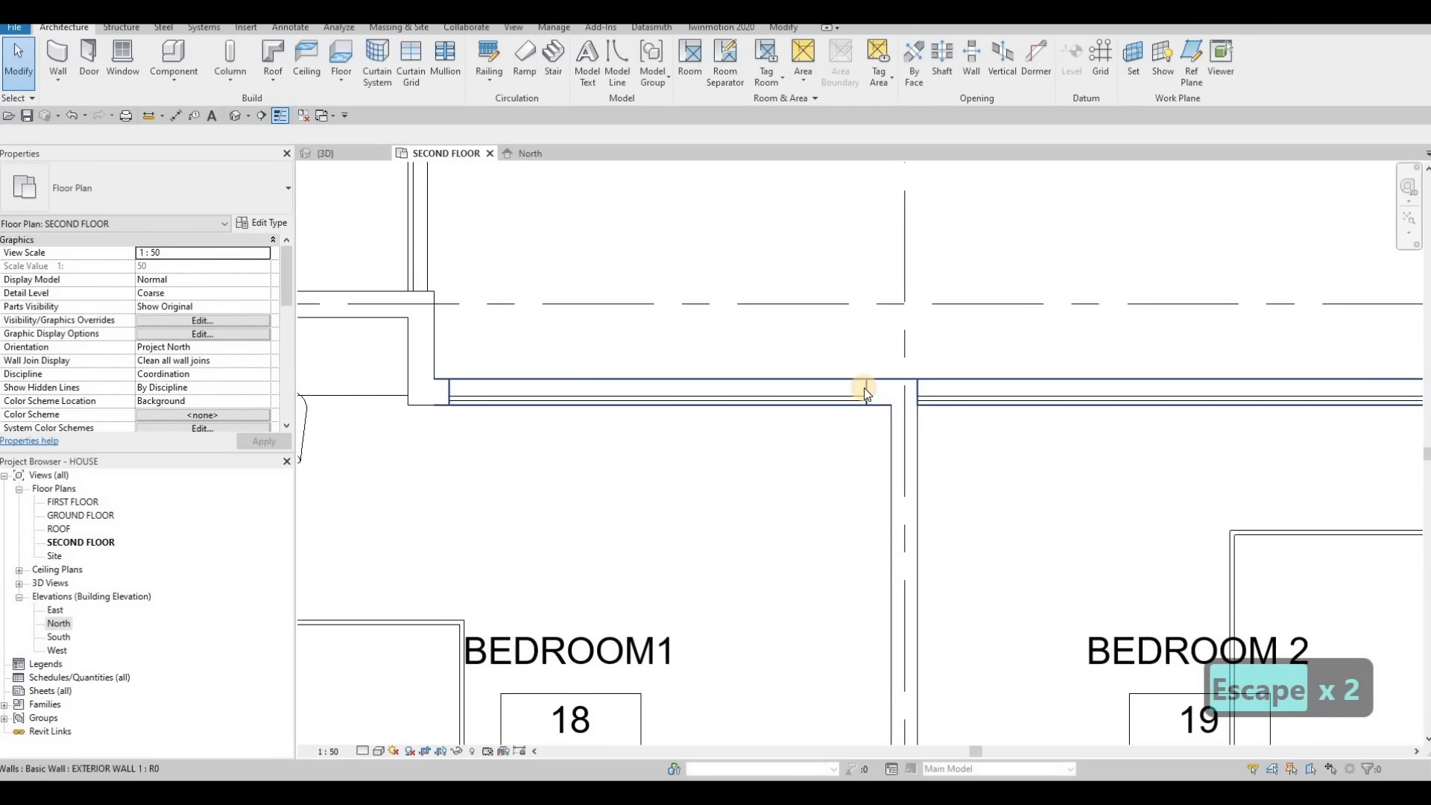
click(858, 392)
drag(867, 392, 893, 392)
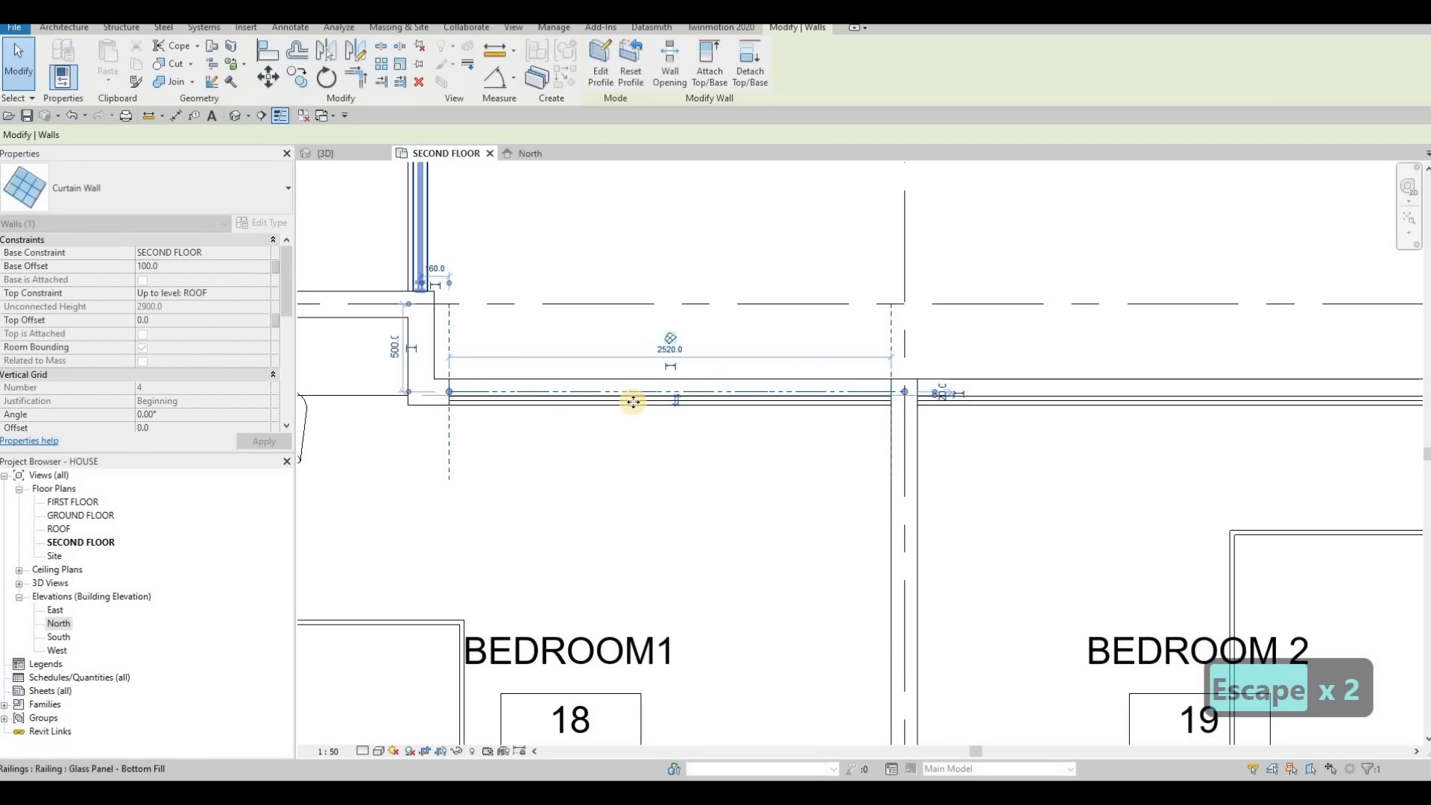
middle_drag(450, 396, 620, 403)
drag(607, 400, 691, 418)
key(Escape)
scroll(787, 404, down, 4)
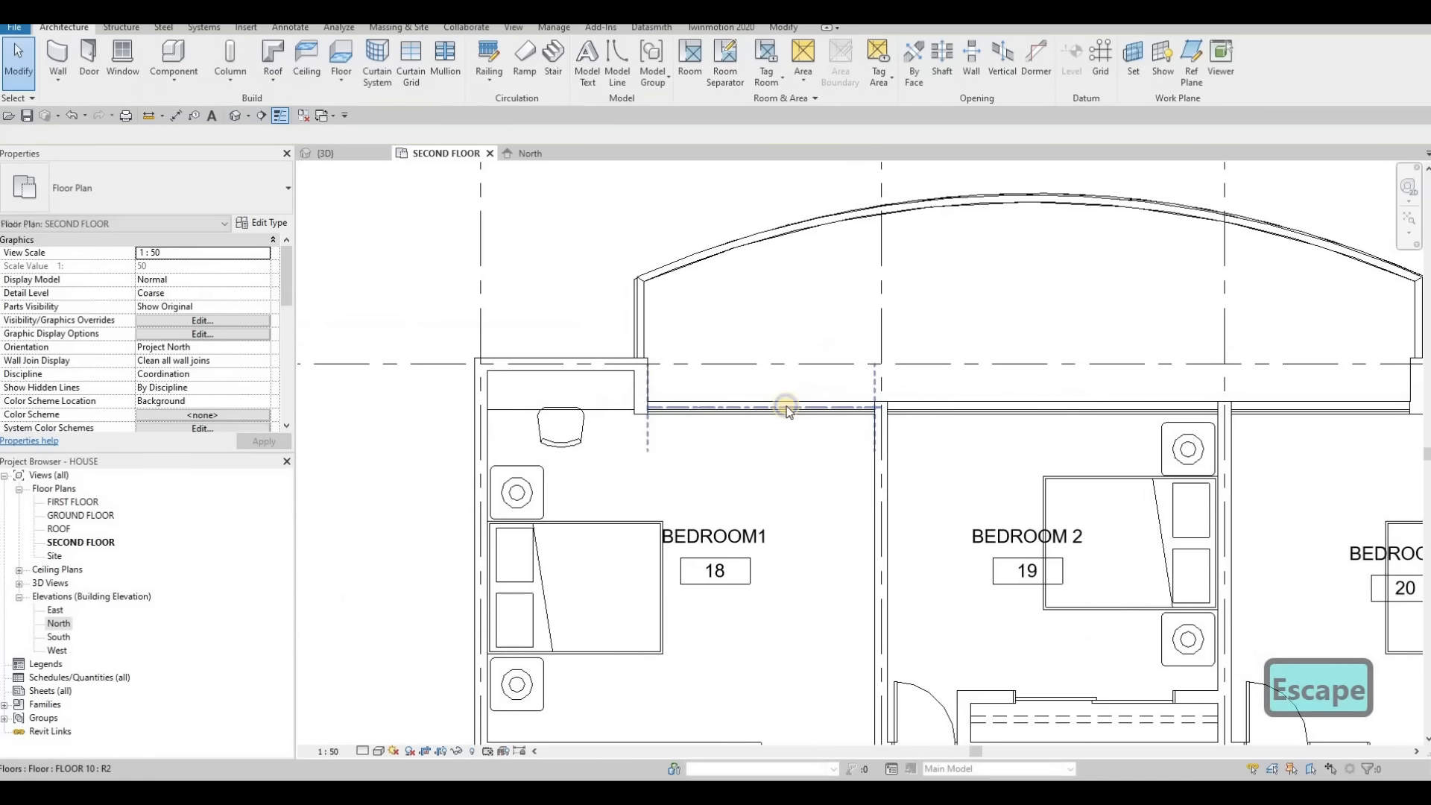
middle_drag(666, 348, 637, 348)
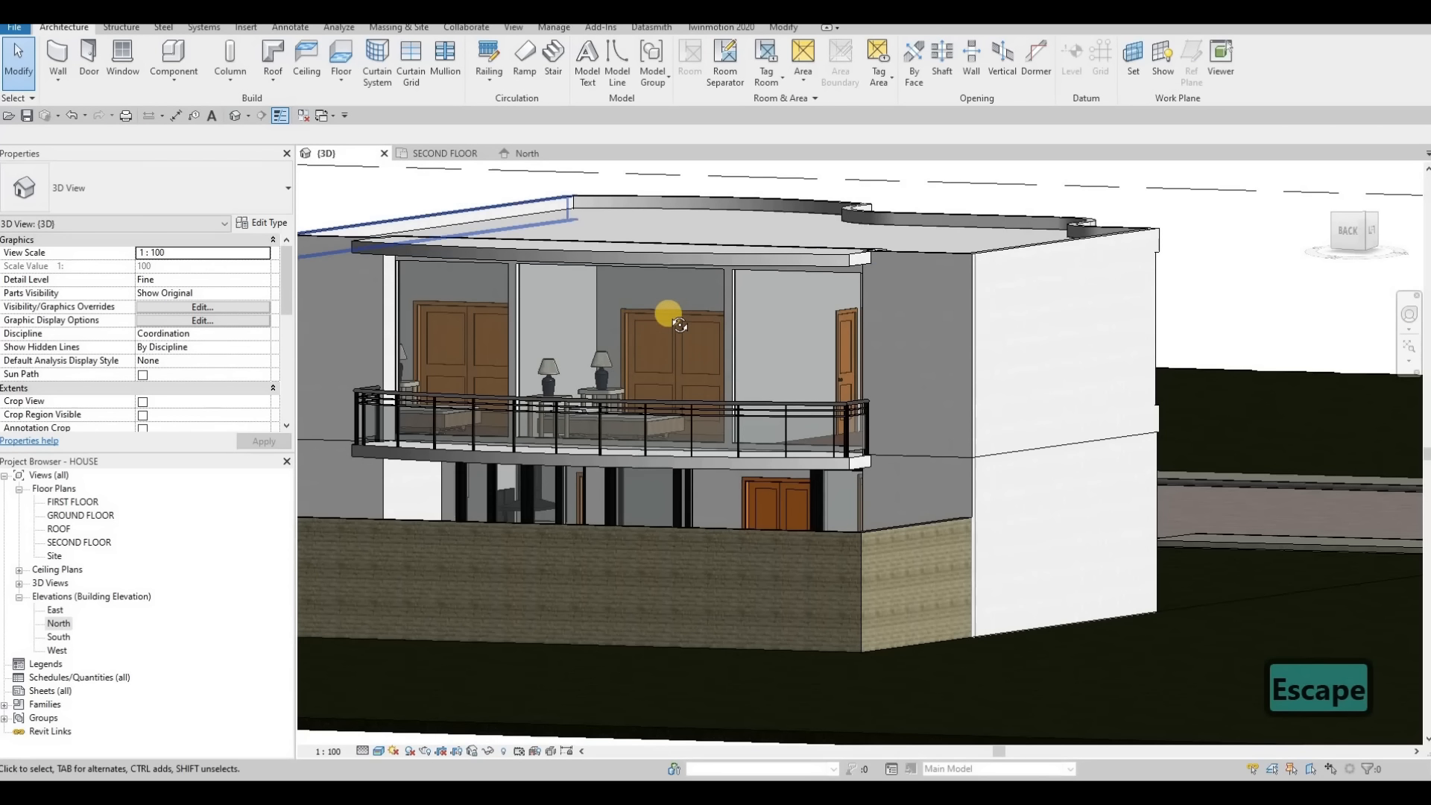
middle_drag(649, 384, 603, 483)
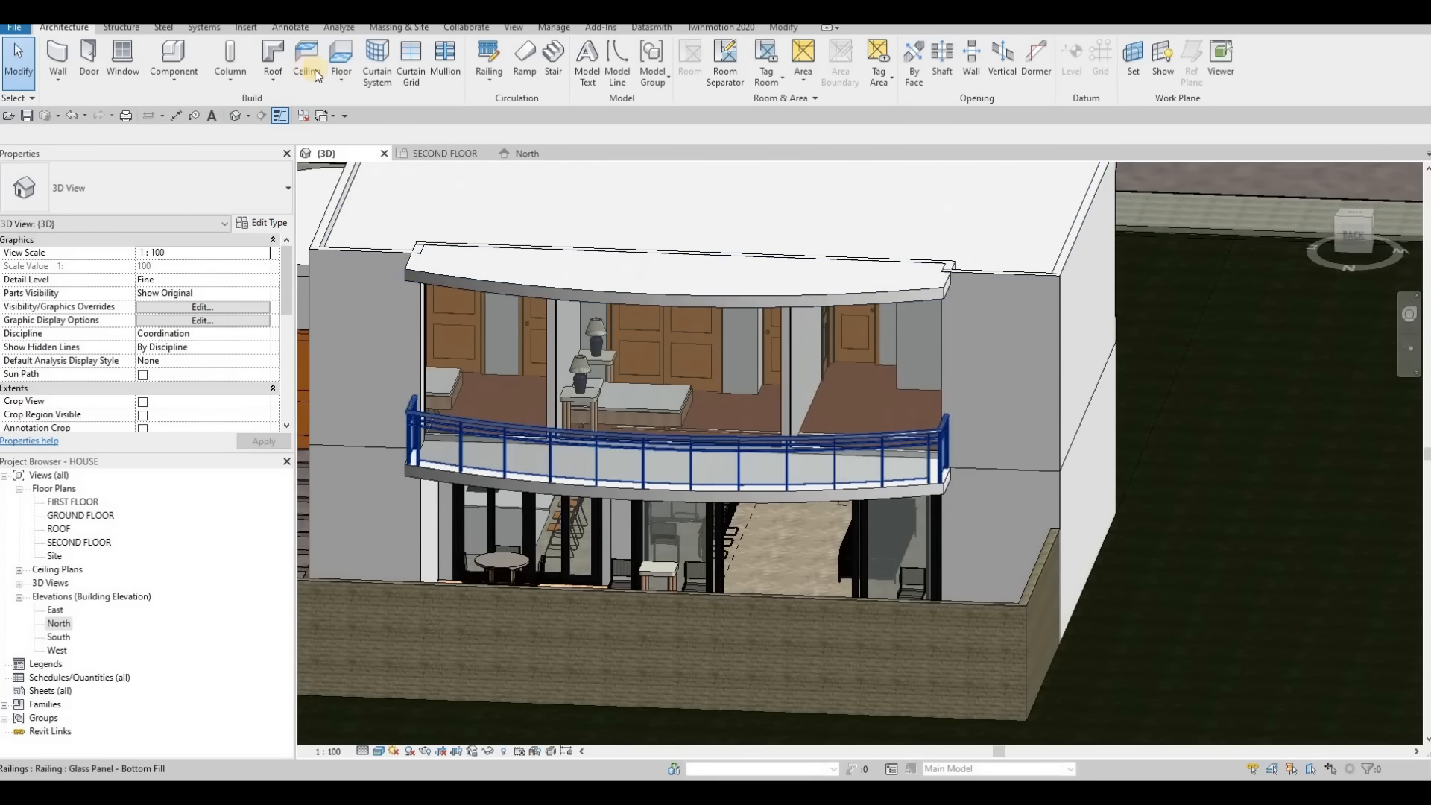
Place two vertical curtain grid lines on the upper balcony's glass wall.
click(411, 60)
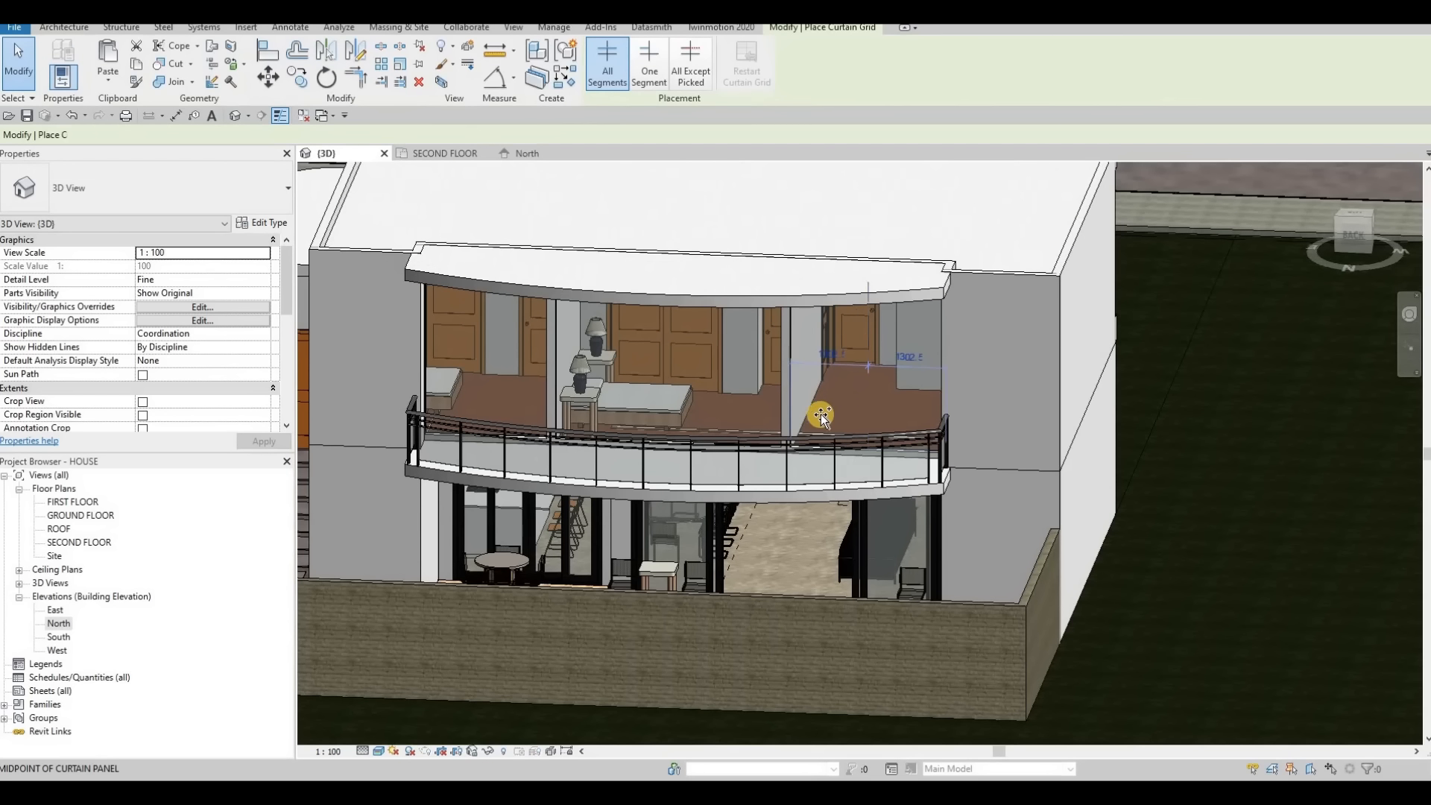
click(829, 451)
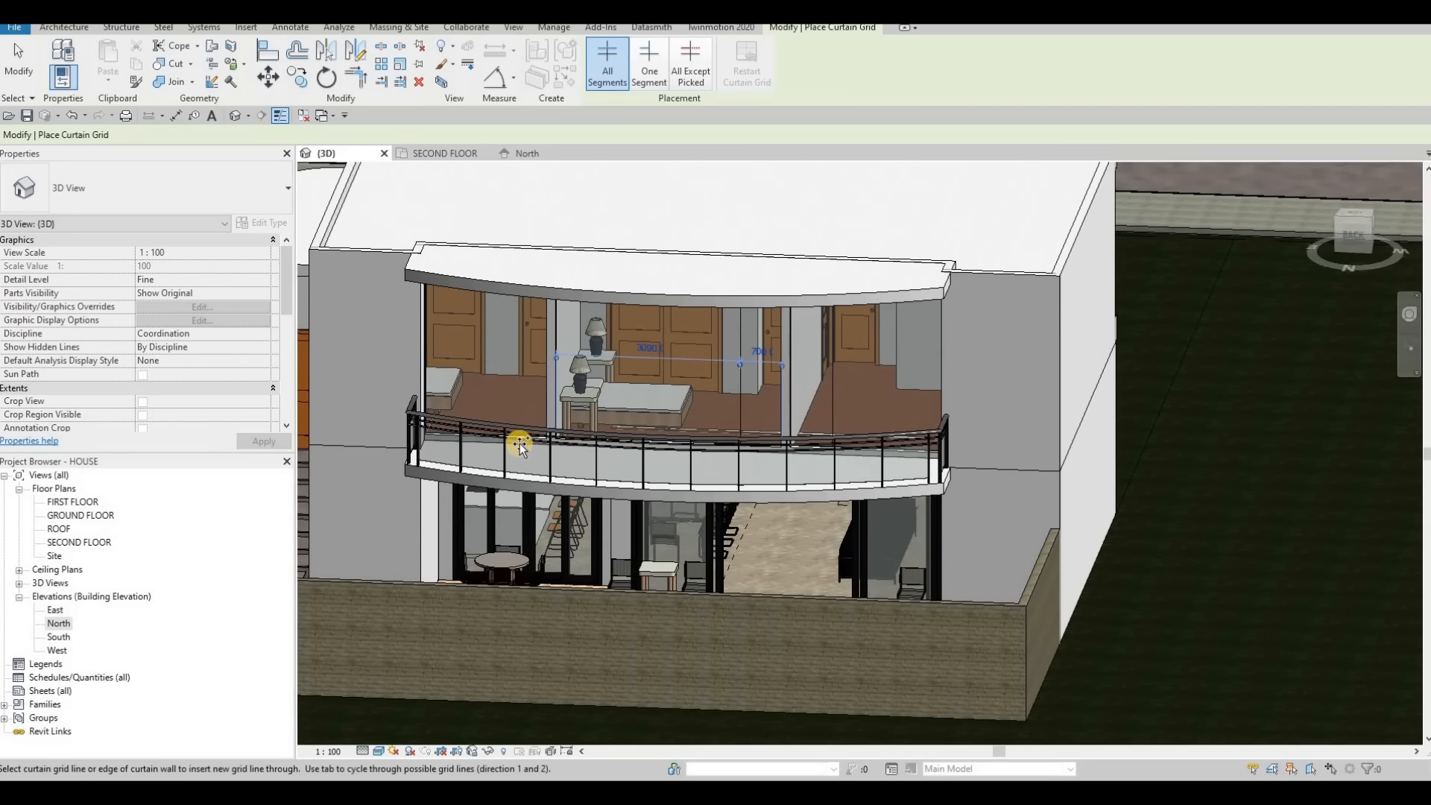
scroll(576, 477, down, 3)
scroll(492, 455, up, 6)
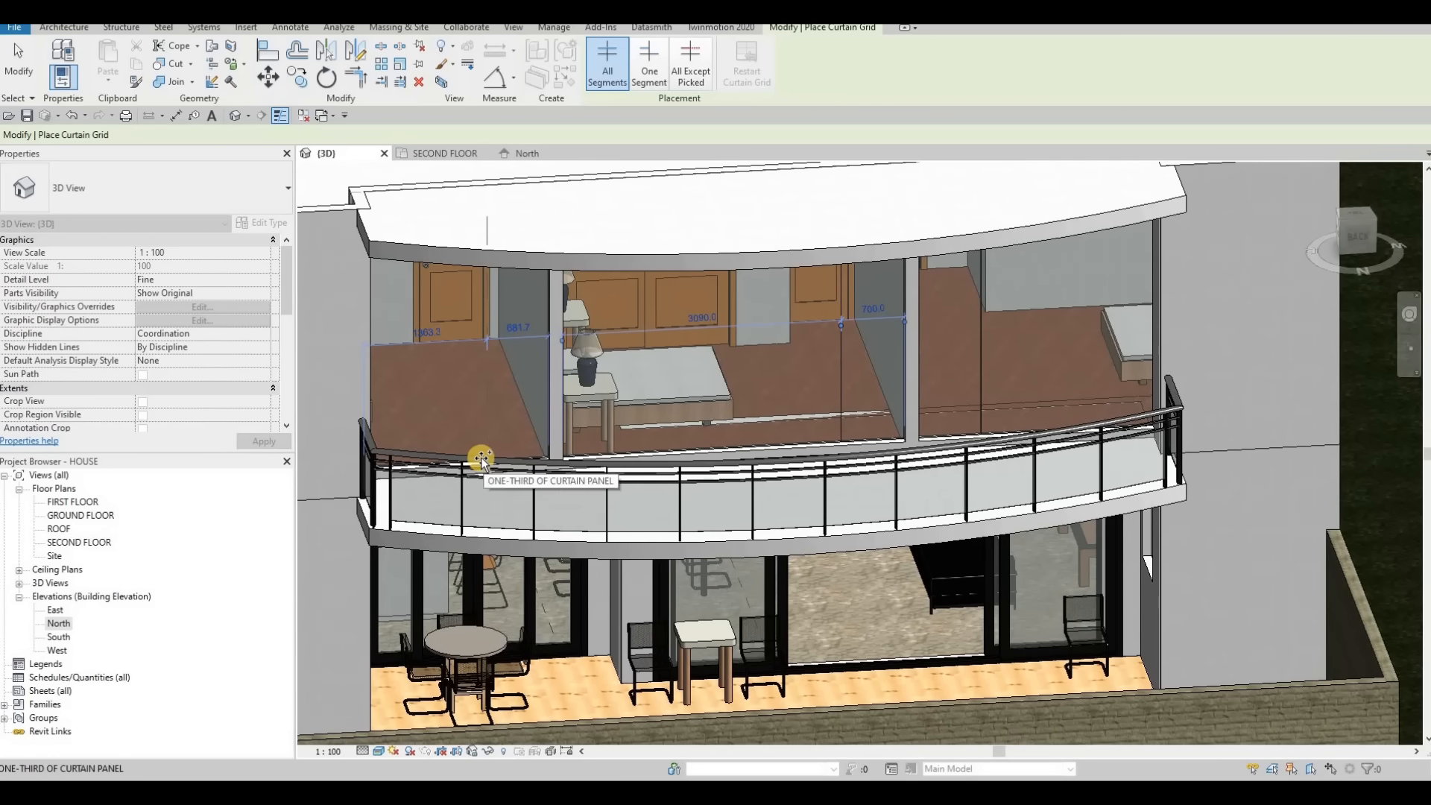
scroll(486, 458, up, 4)
shift+middle_drag(490, 458, 511, 480)
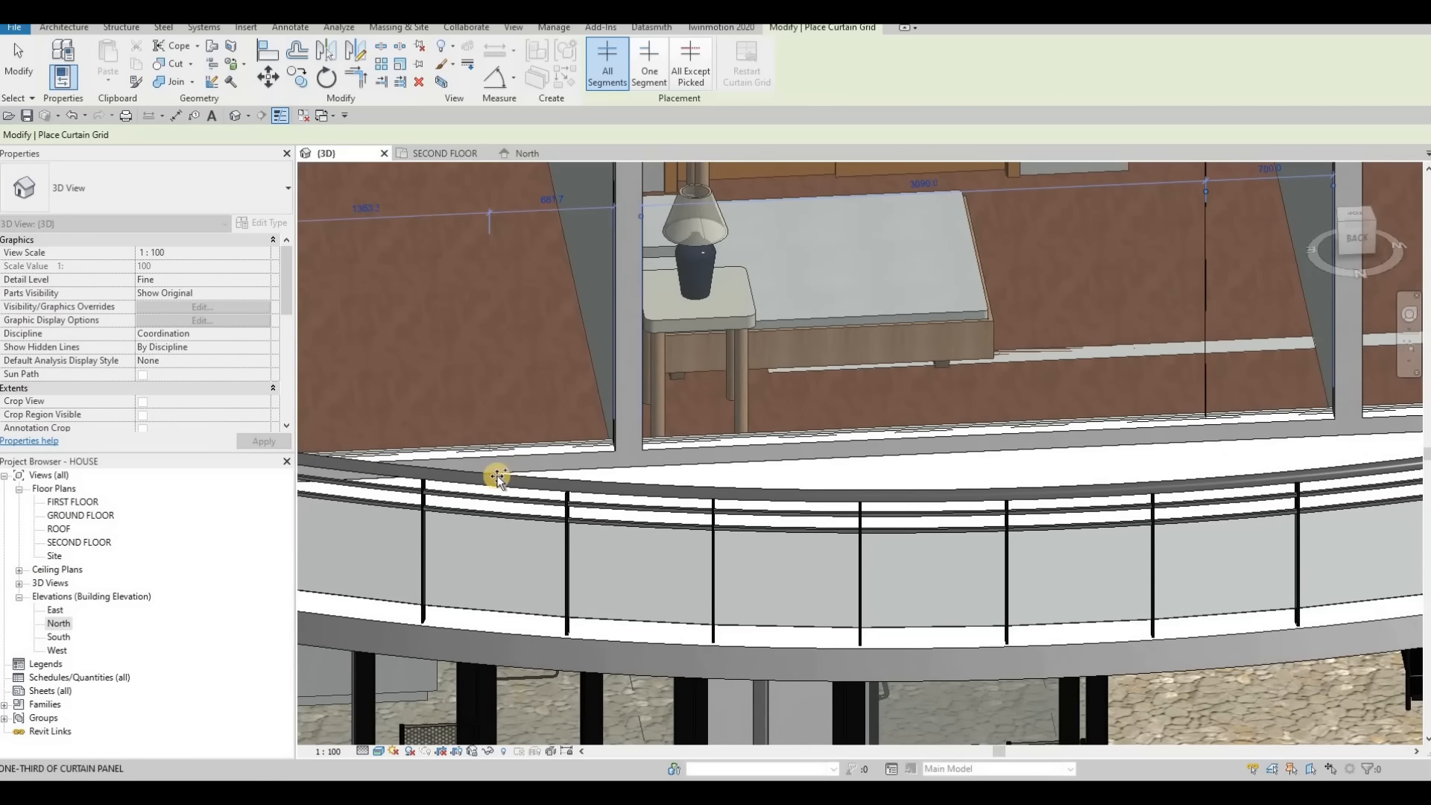
scroll(488, 477, down, 1)
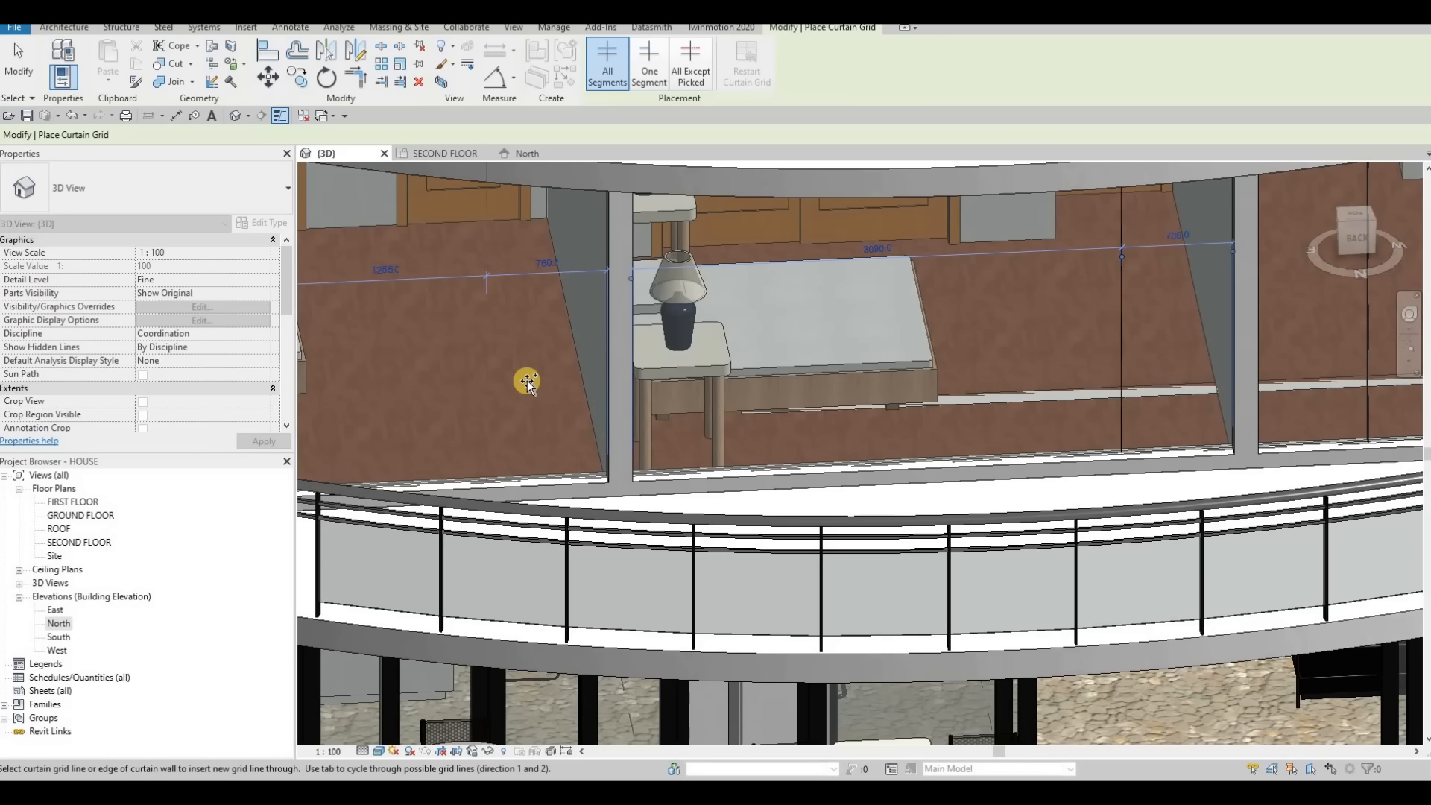
click(486, 316)
key(Escape)
key(Escape)
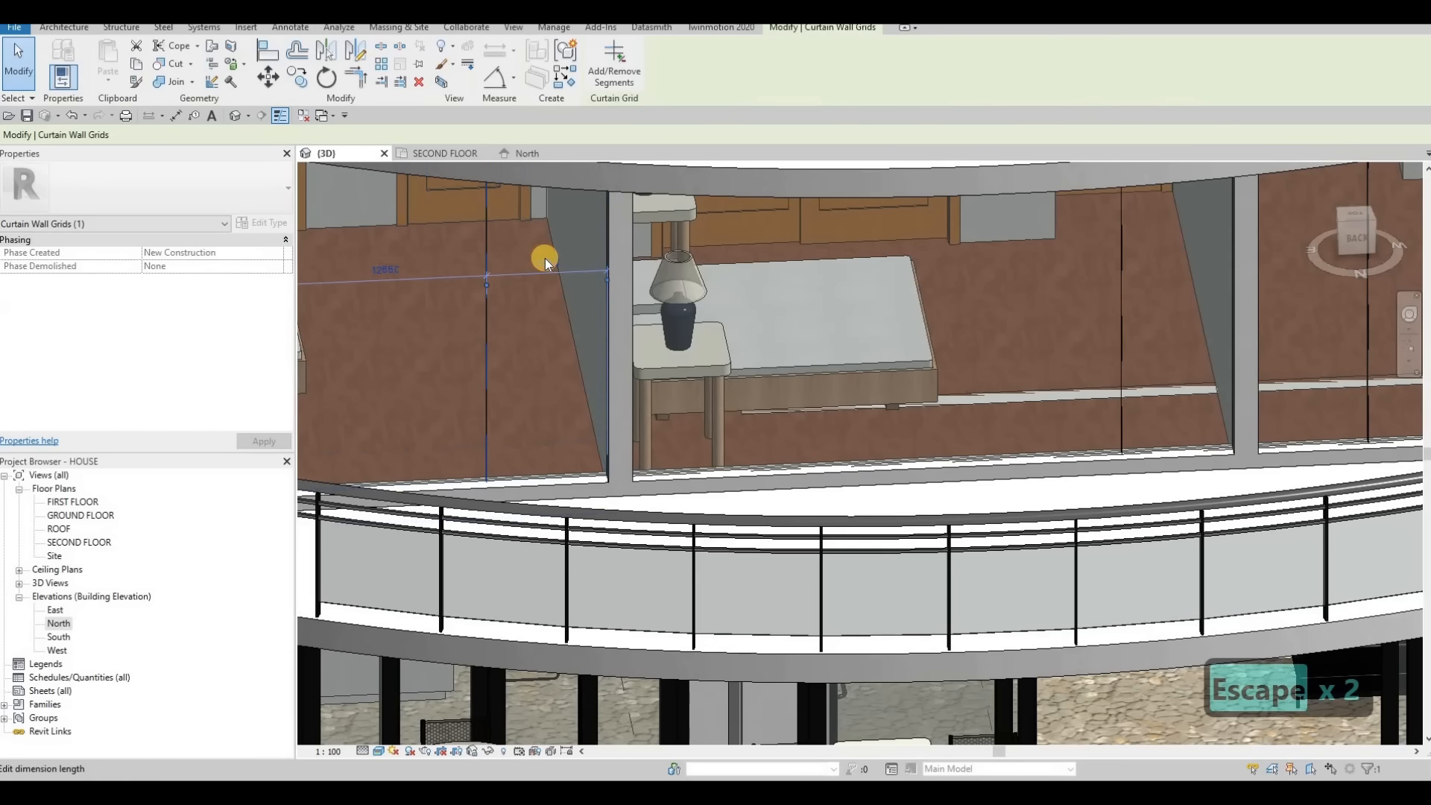
Set the new grid line's temporary dimension to 700.
click(544, 257)
text(7000)
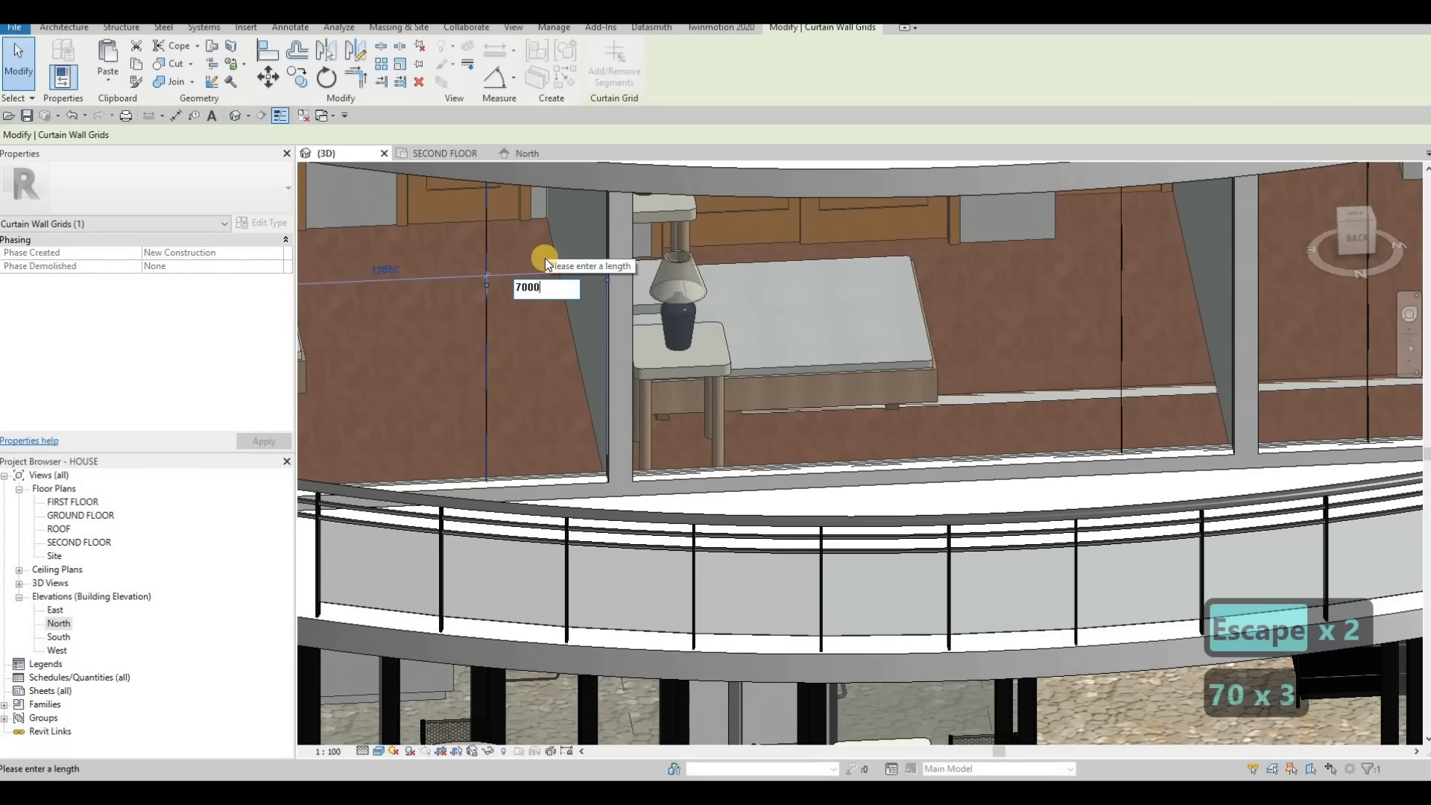
key(BackSpace)
key(Return)
key(Escape)
key(Escape)
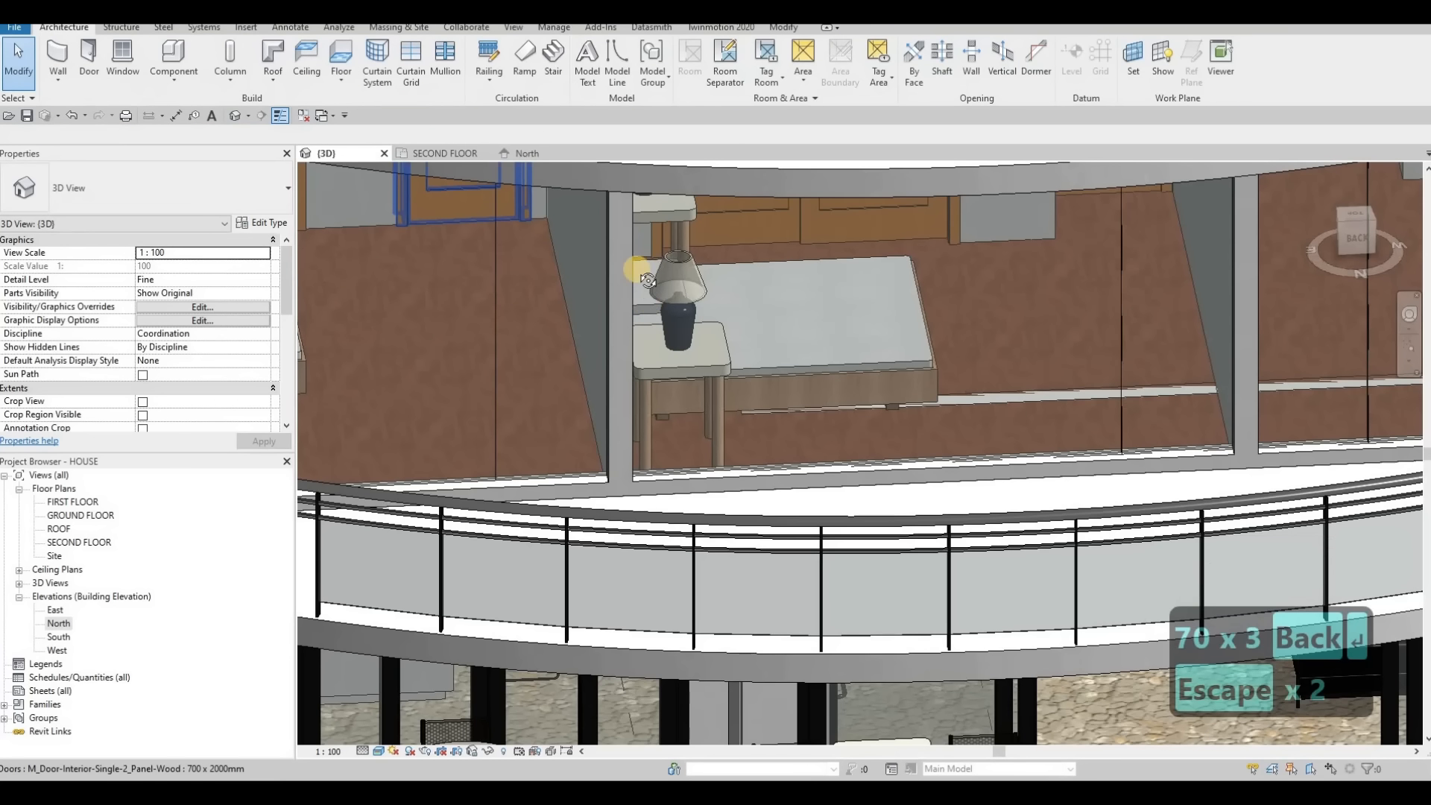
Add a One Segment horizontal curtain grid across the second bay above the doors.
shift+middle_drag(602, 342, 626, 195)
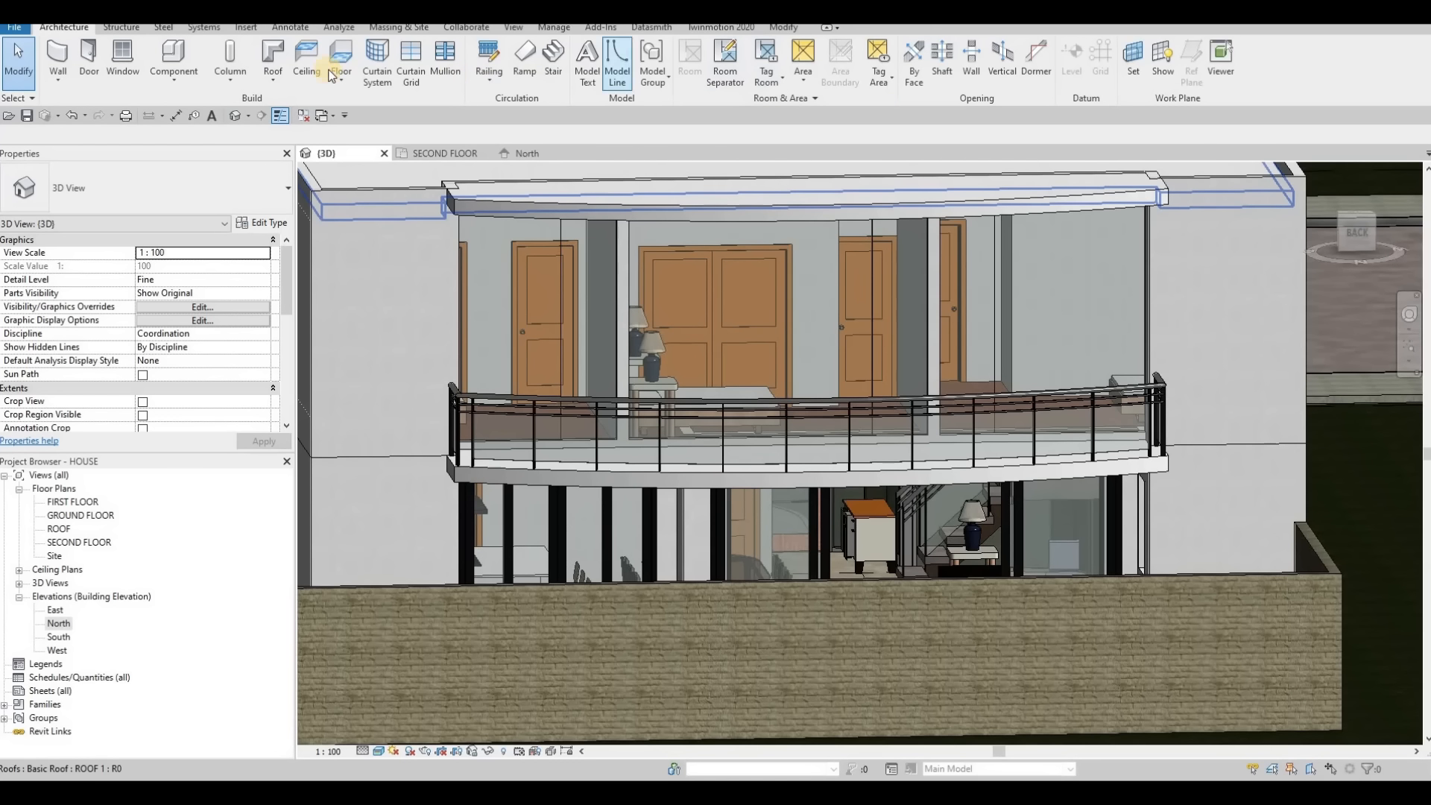
click(410, 67)
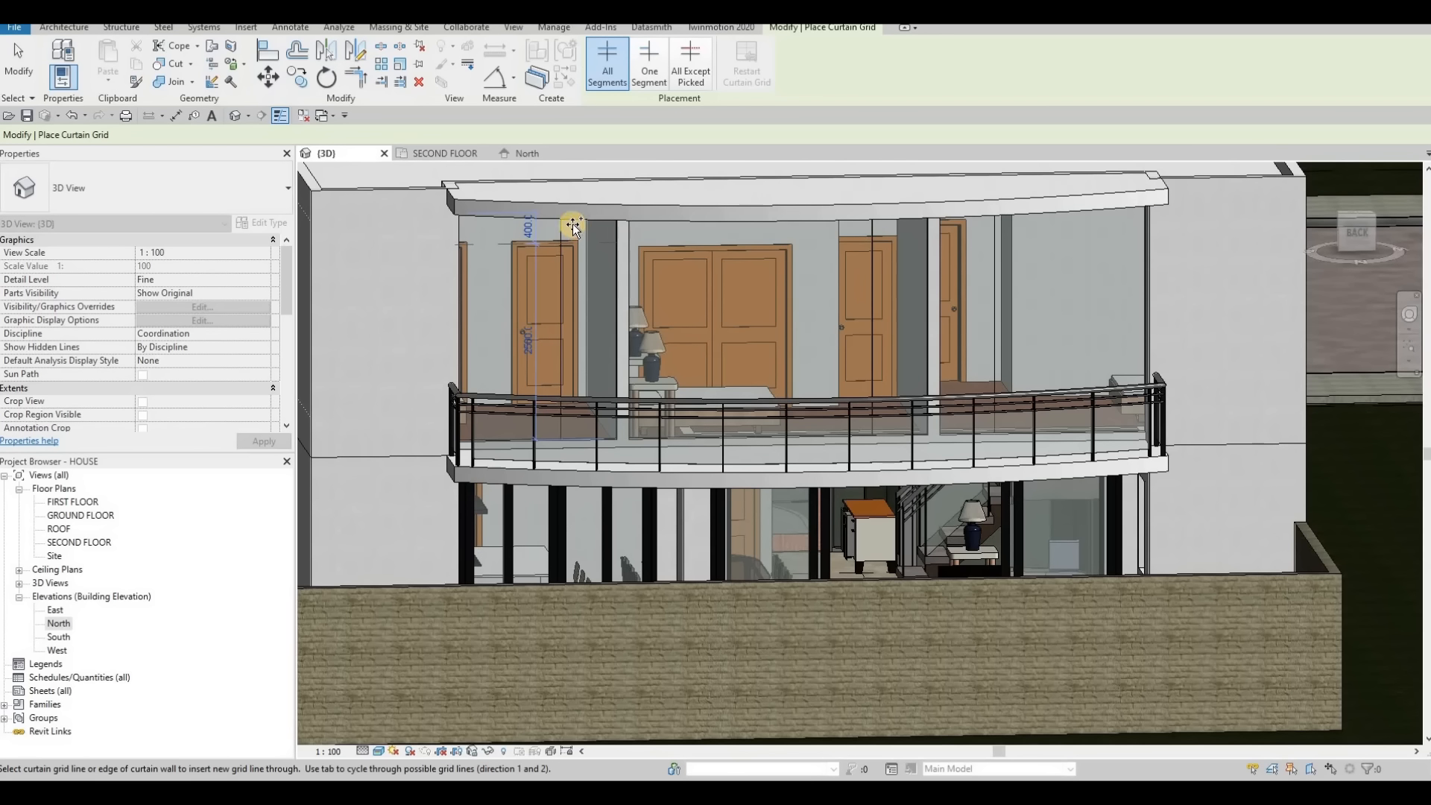
click(649, 64)
scroll(639, 224, up, 3)
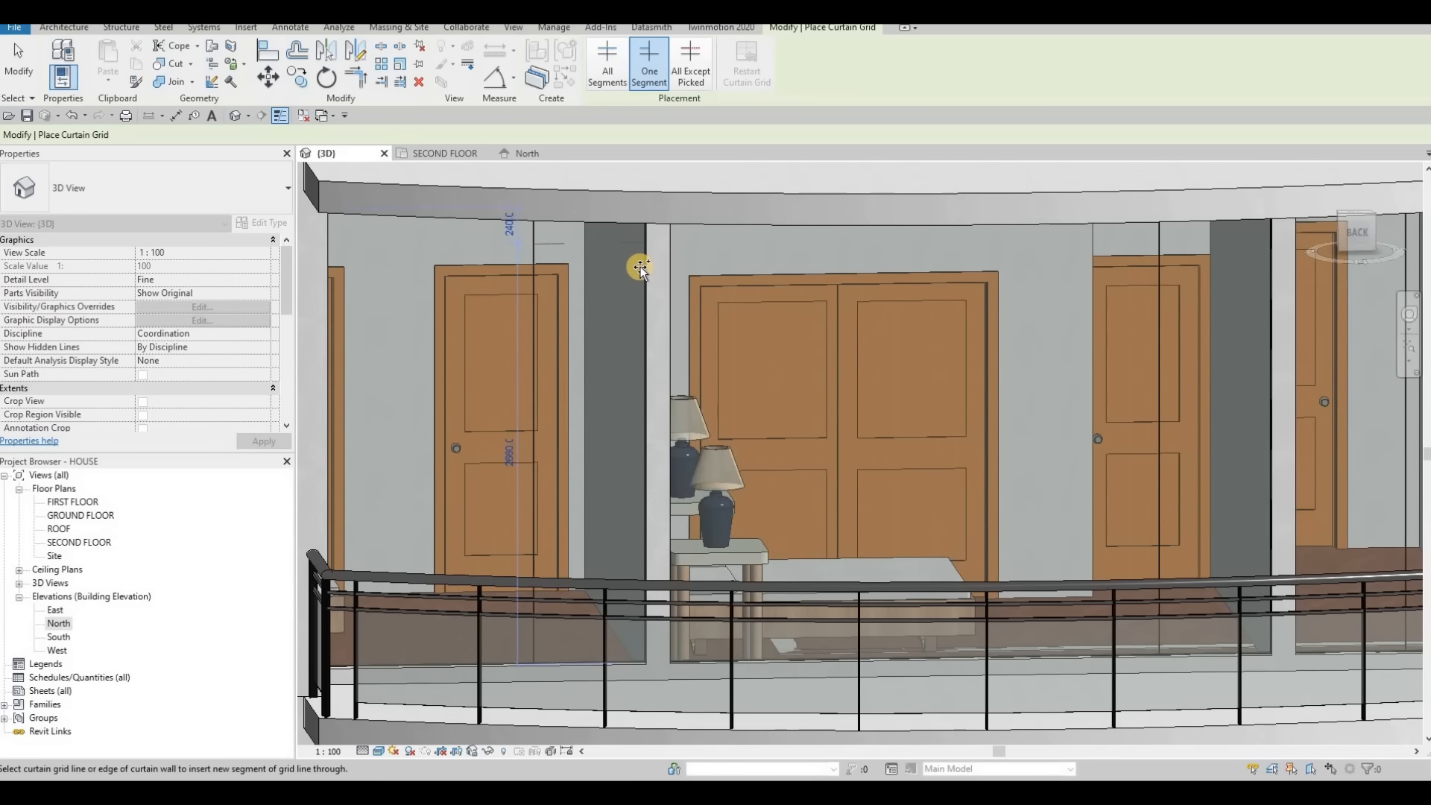
scroll(644, 274, down, 2)
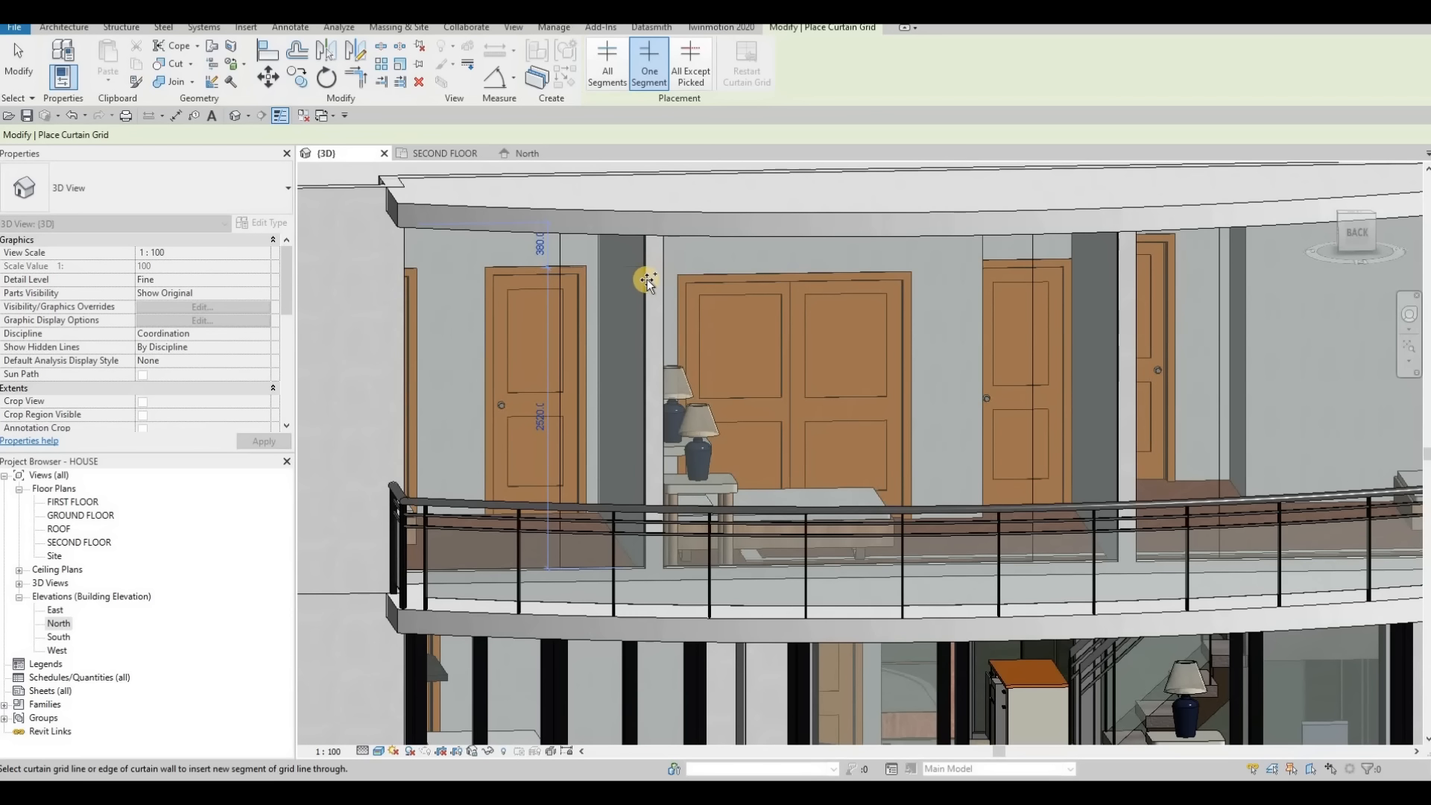
shift+middle_drag(791, 344, 943, 307)
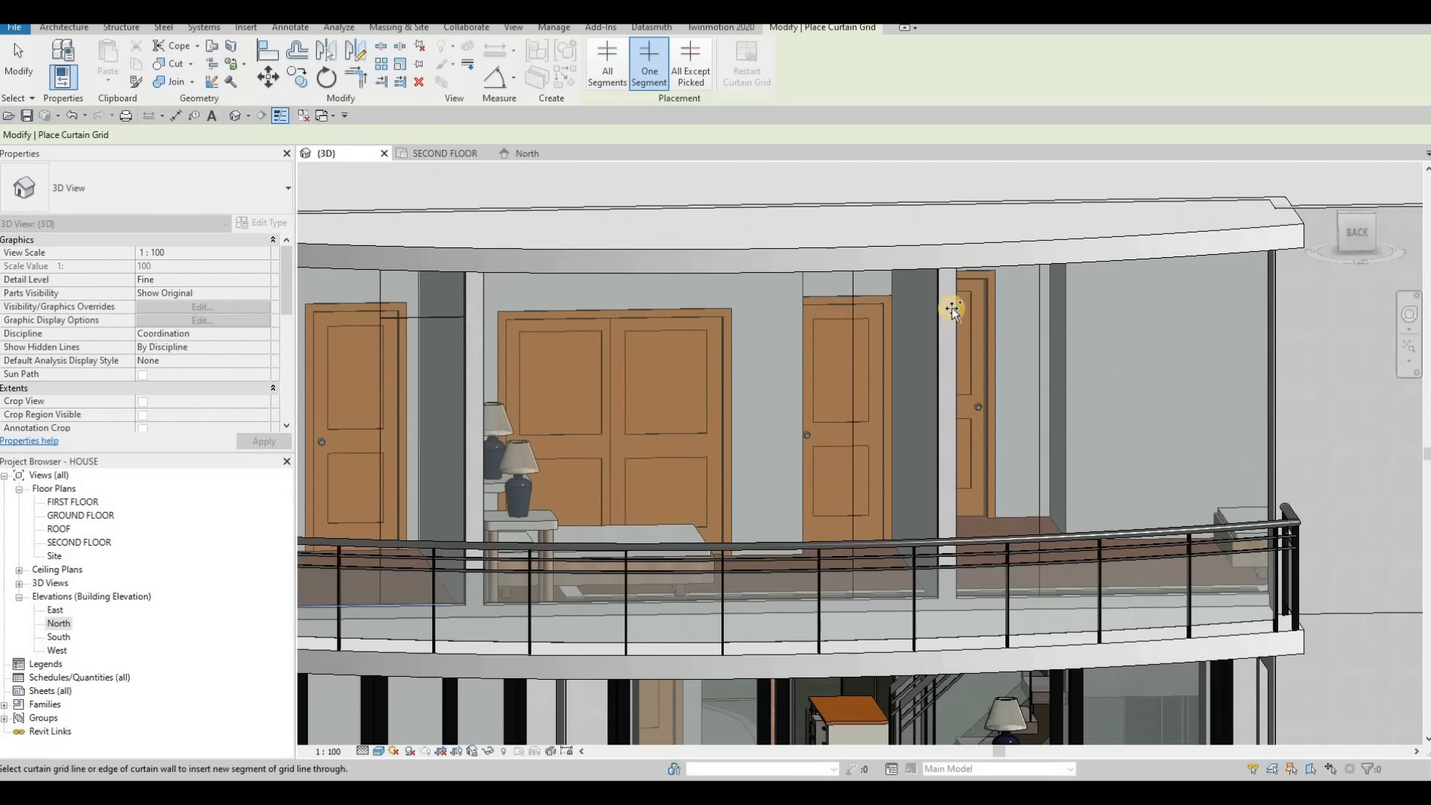
click(1040, 321)
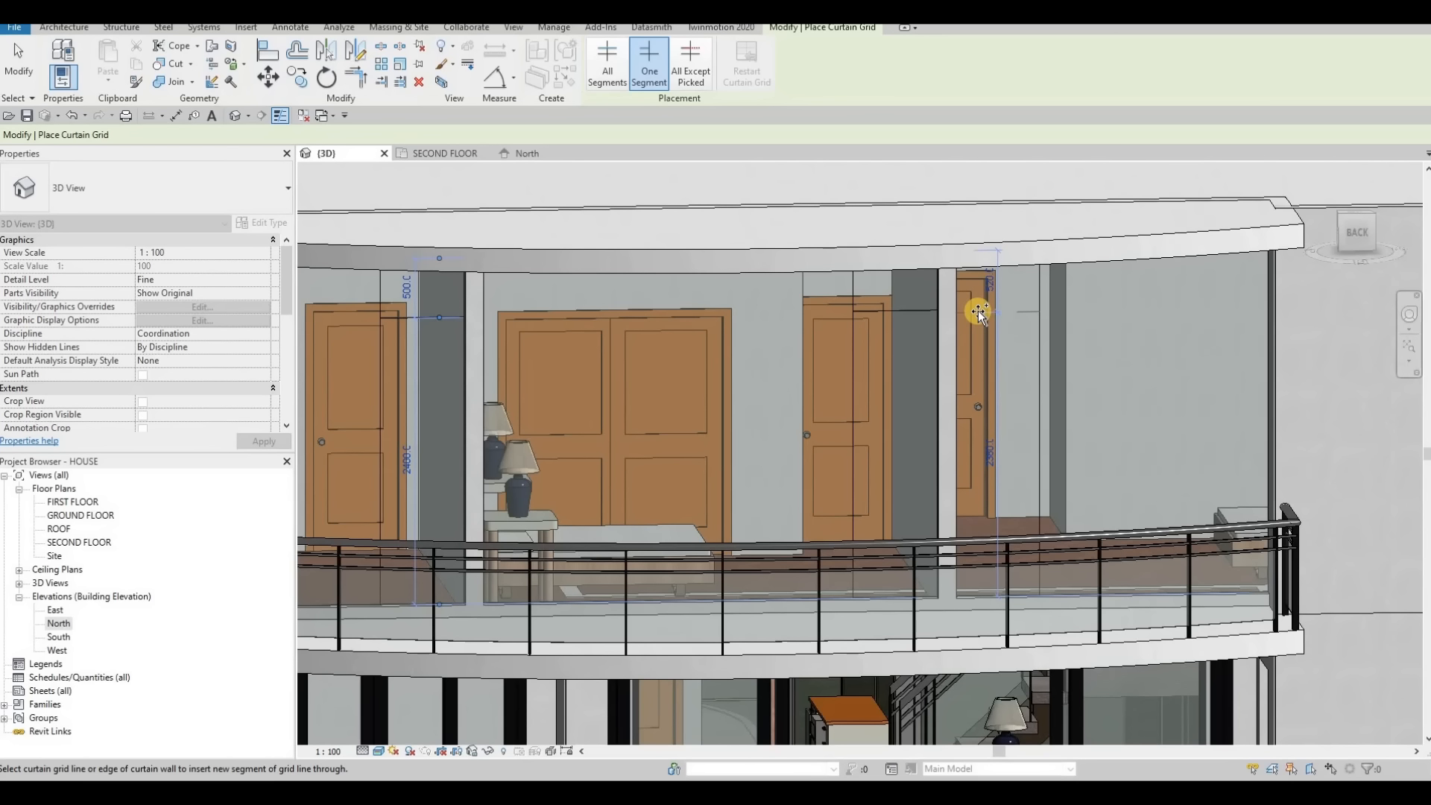
key(Escape)
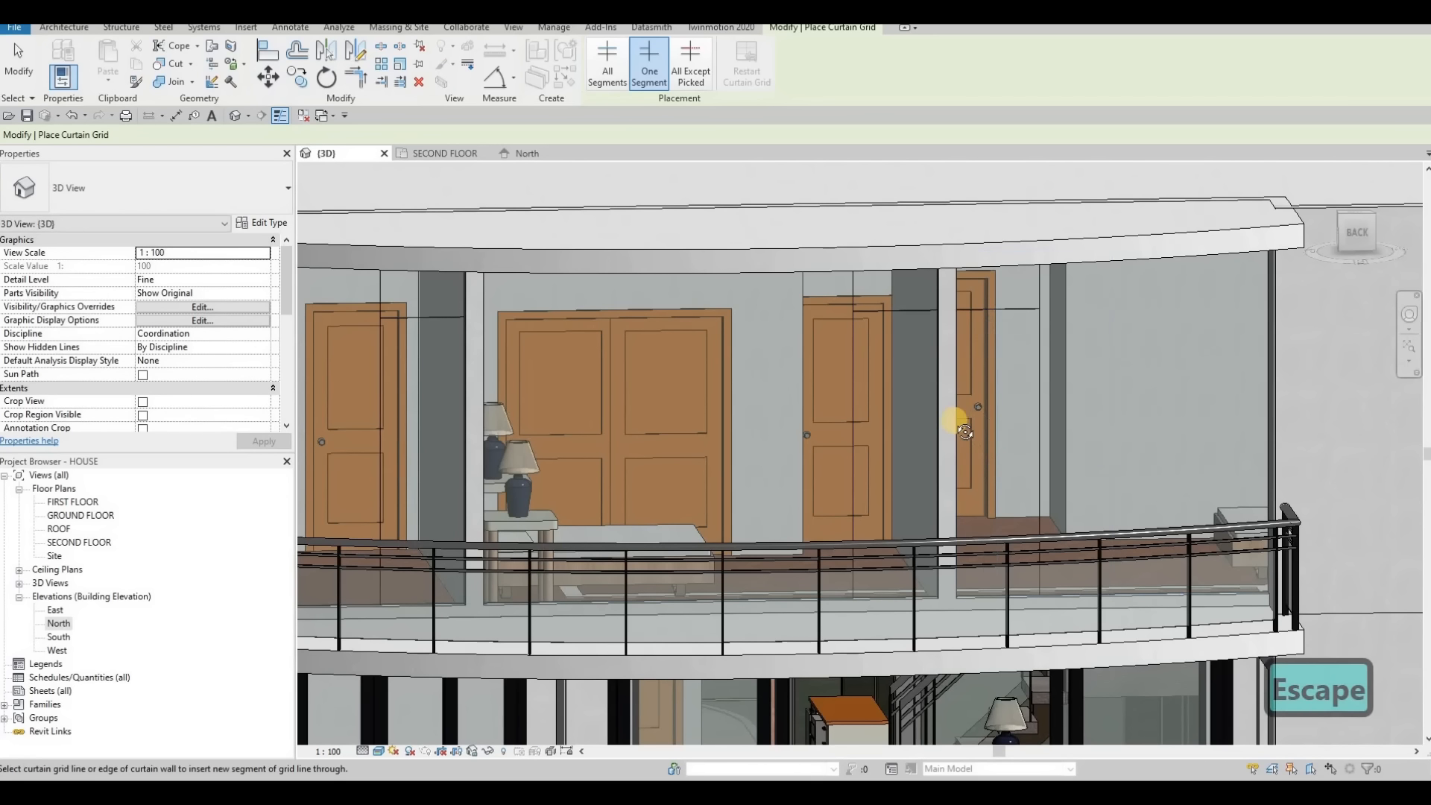
scroll(952, 415, down, 5)
shift+middle_drag(949, 457, 1019, 498)
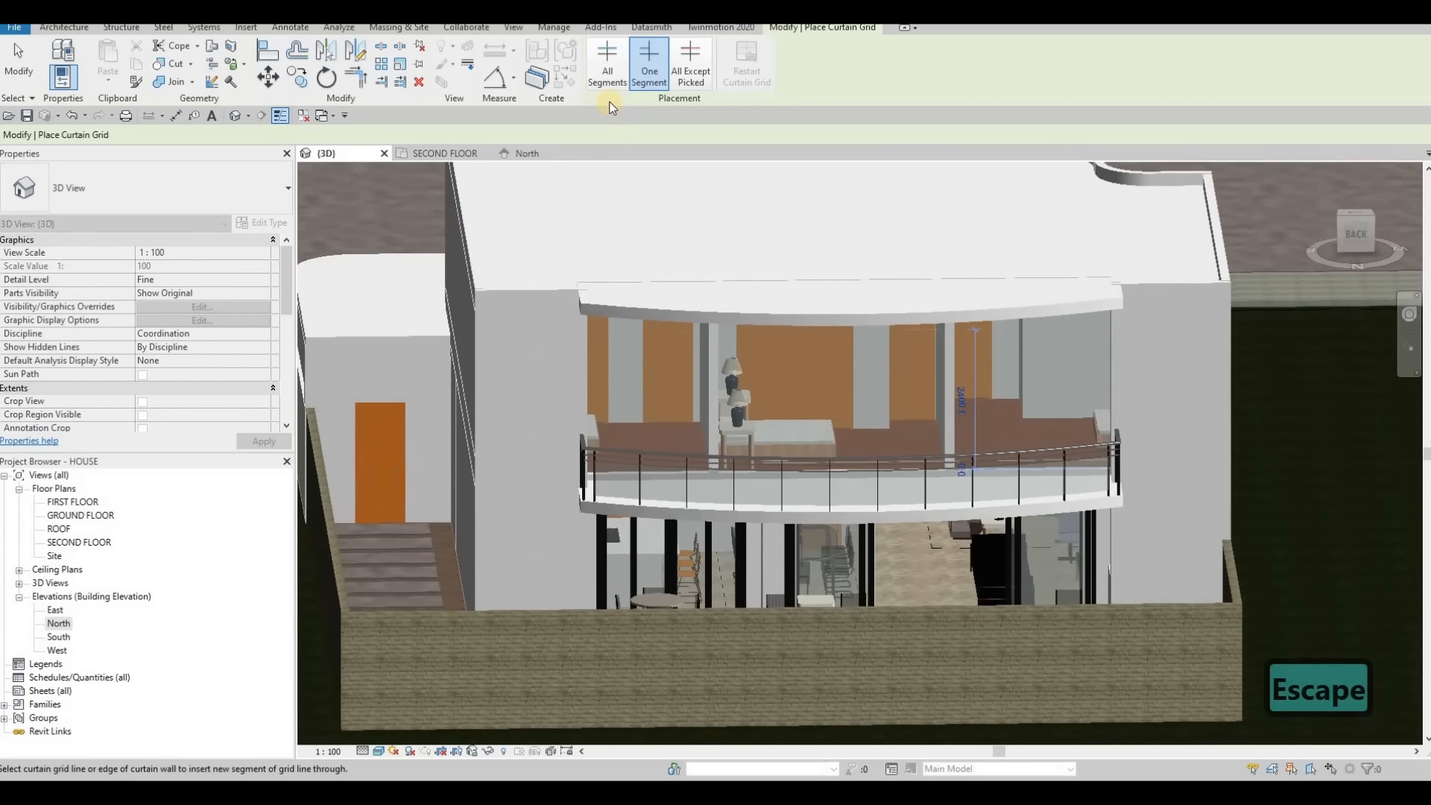
Place All Segments grid lines at panel midpoints, splitting the wide panel into two 1030 halves.
key(Escape)
click(406, 69)
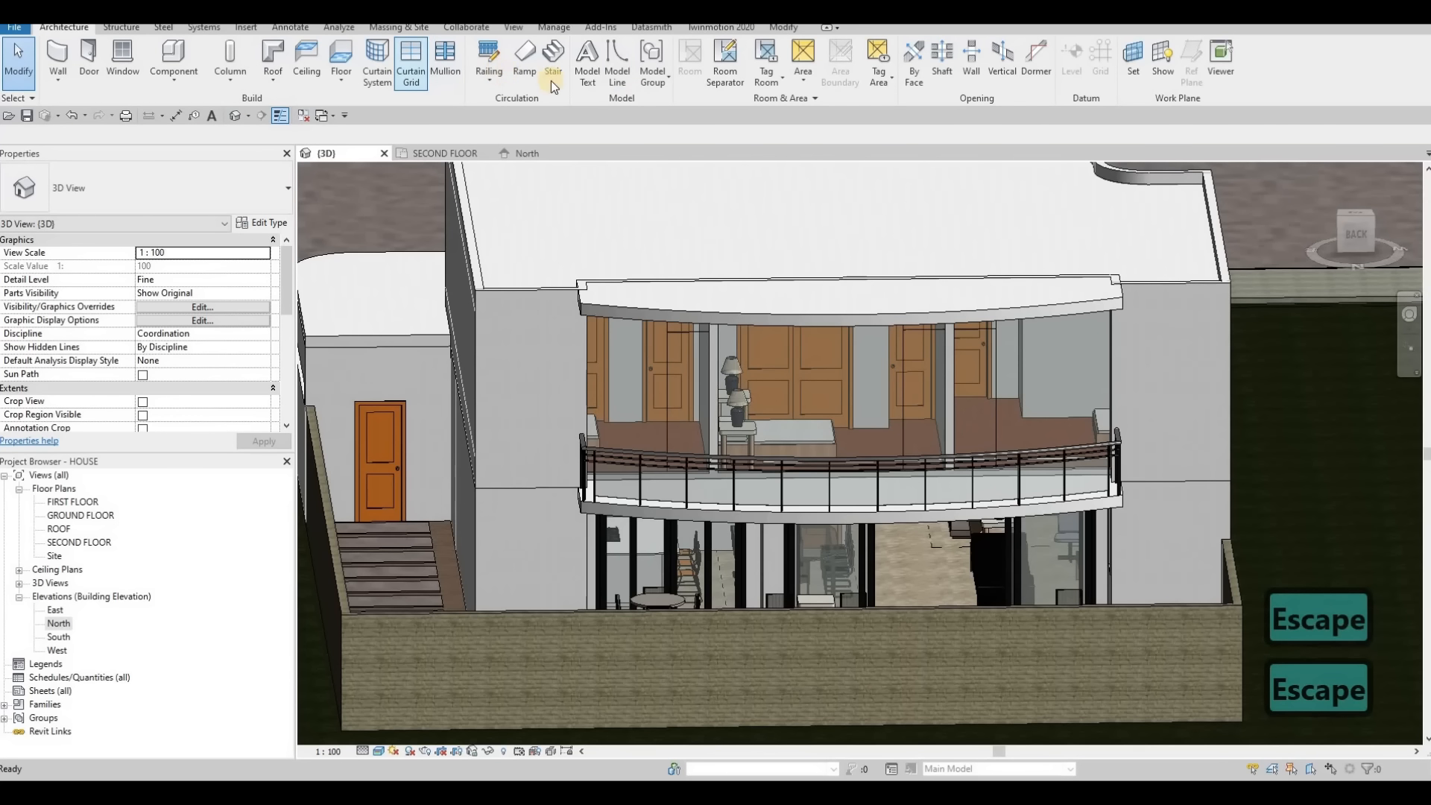
click(1051, 464)
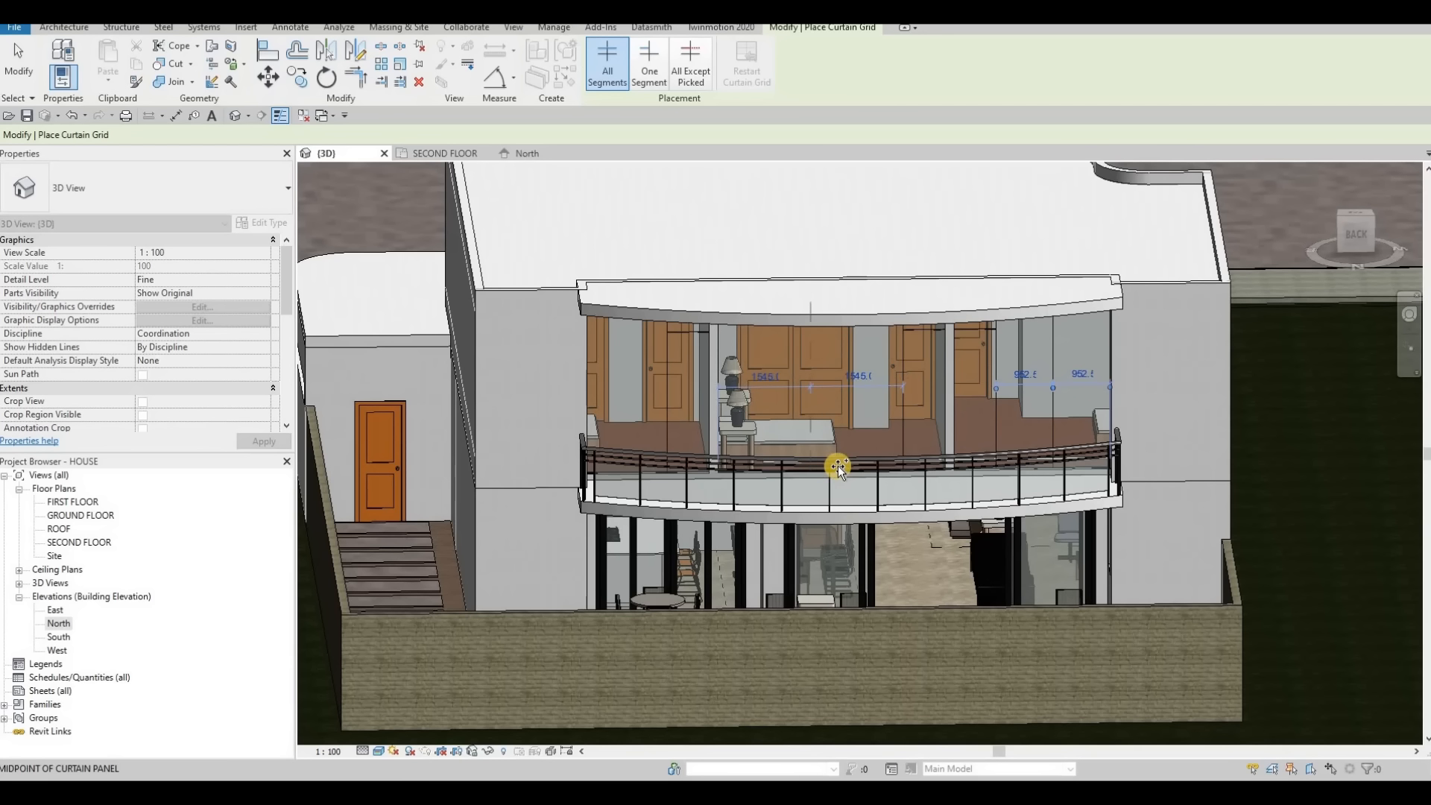
click(842, 464)
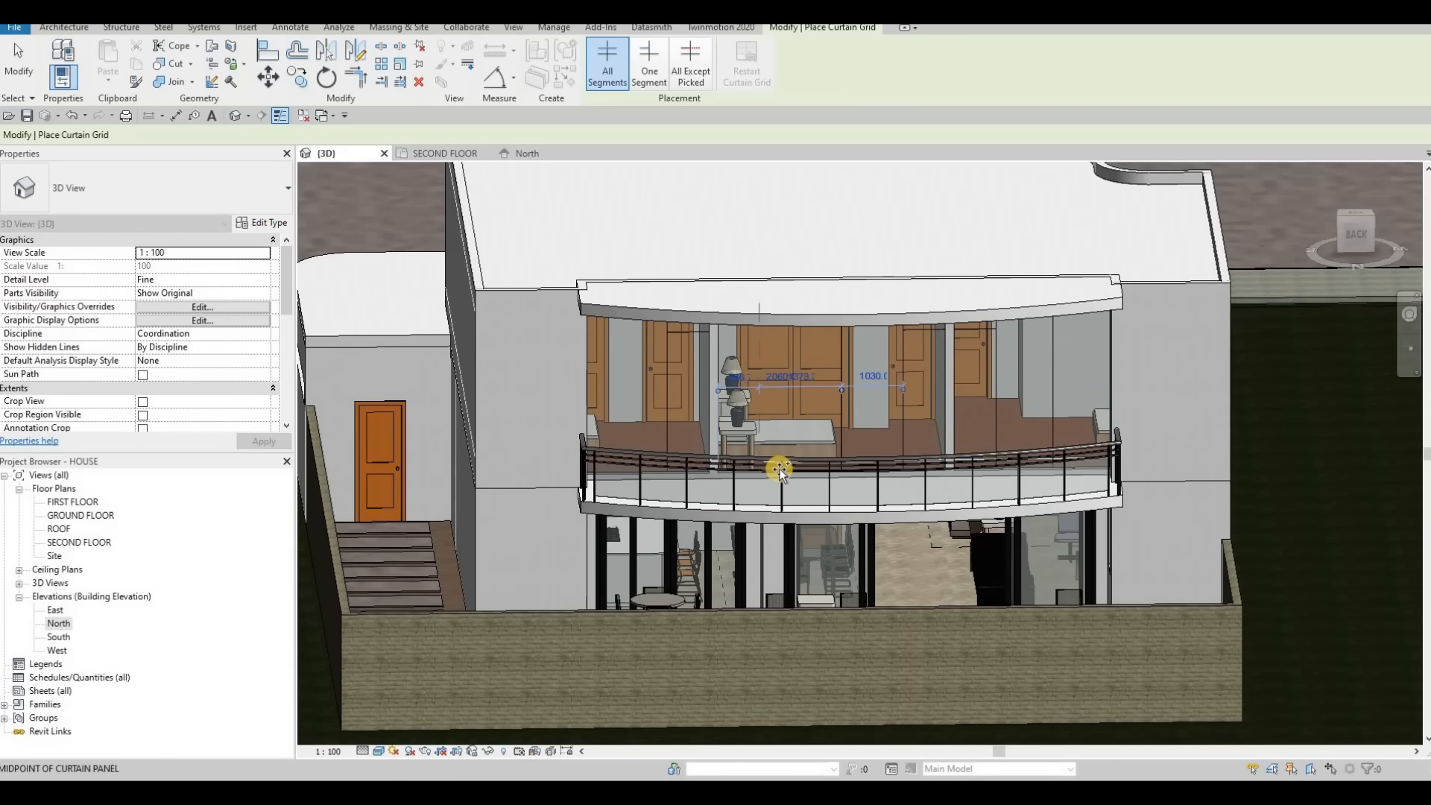
click(780, 468)
shift+middle_drag(775, 445, 745, 448)
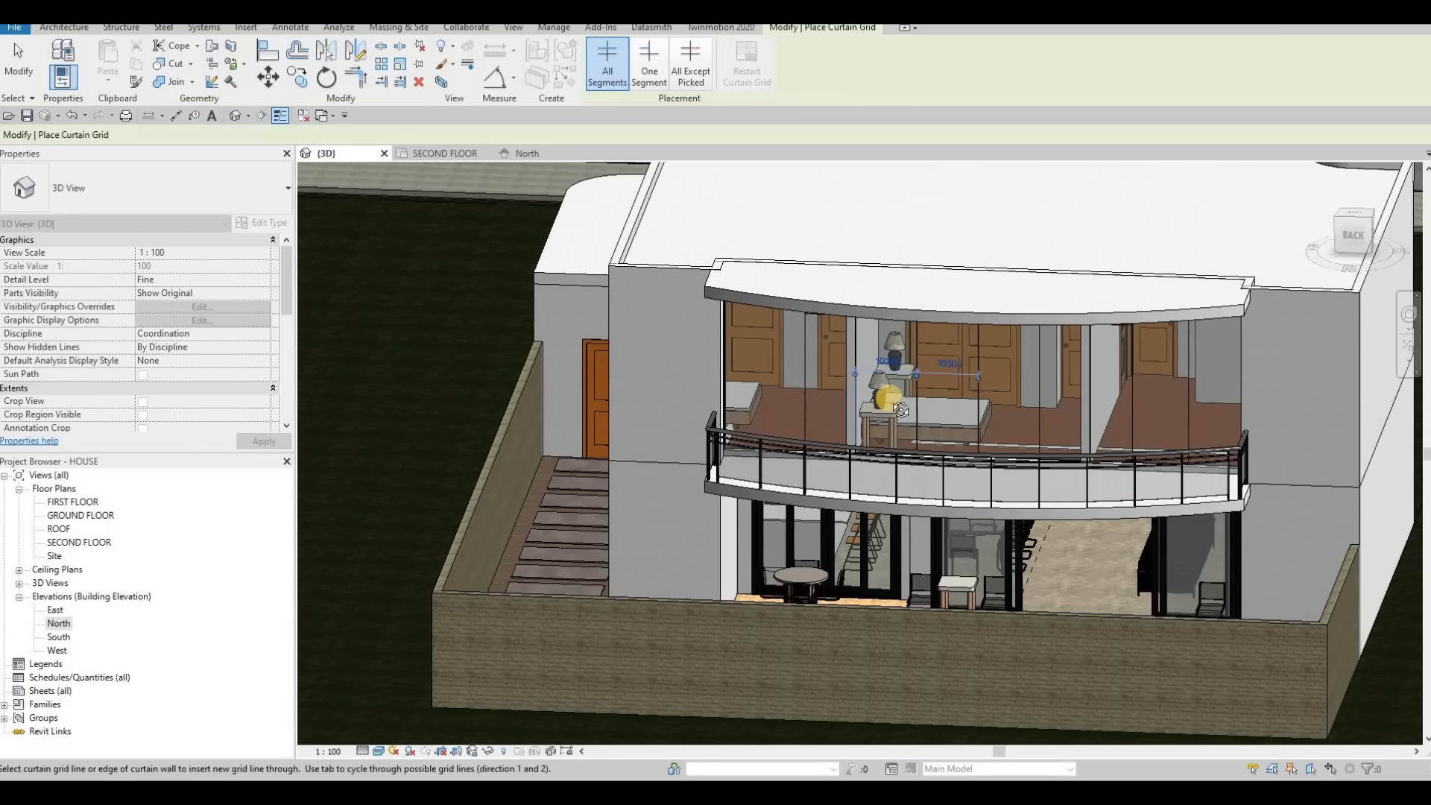
shift+middle_drag(900, 409, 778, 408)
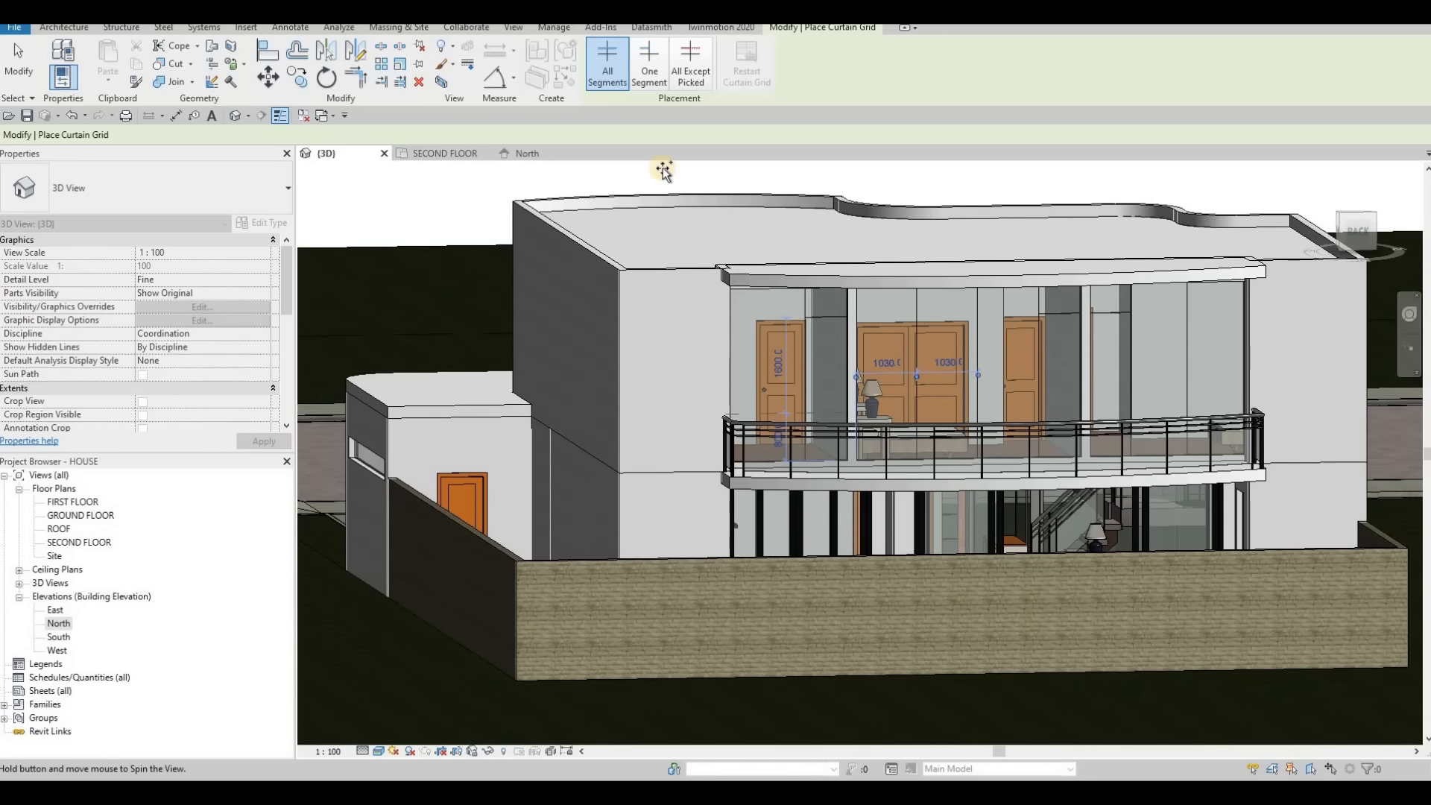
shift+middle_drag(663, 170, 648, 167)
key(Escape)
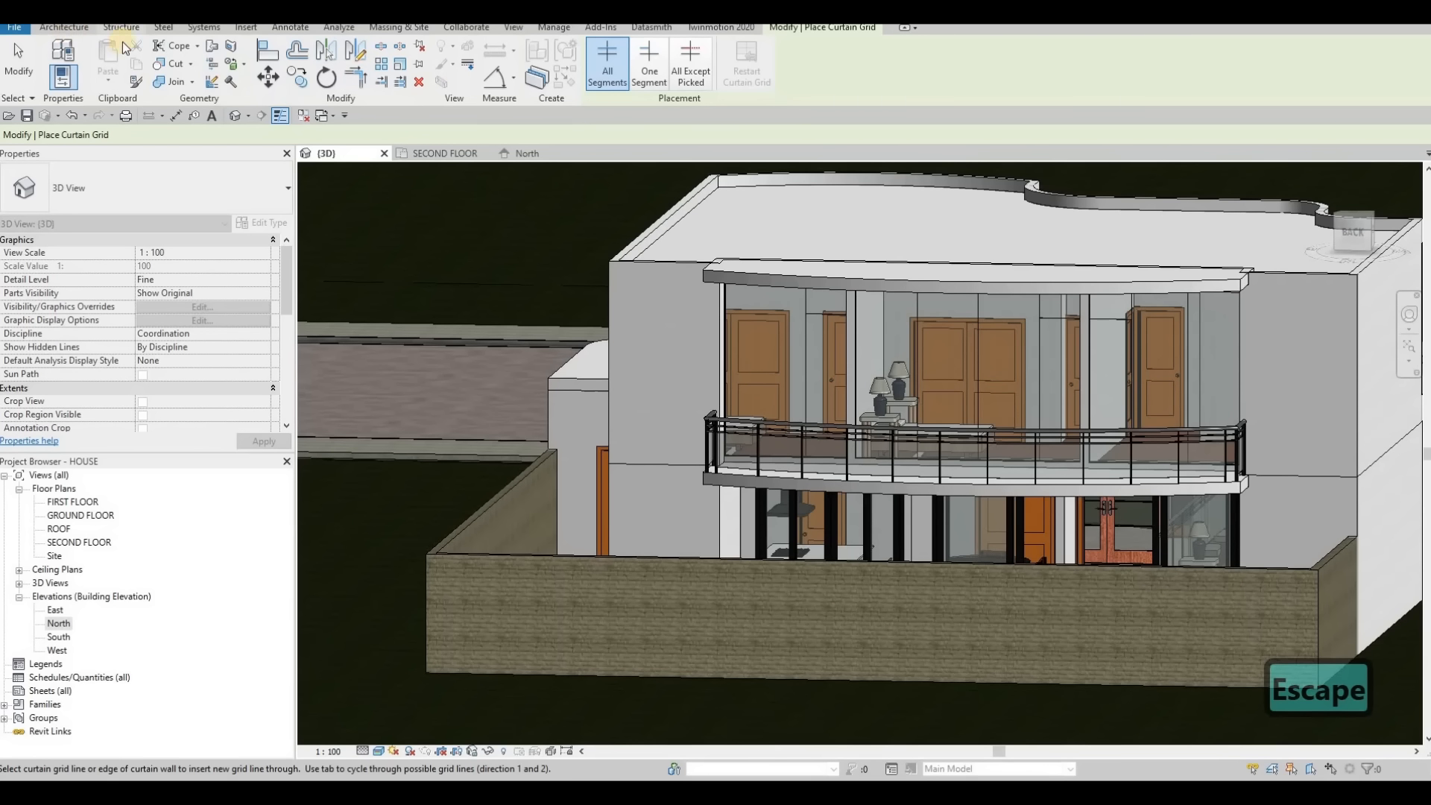
click(70, 29)
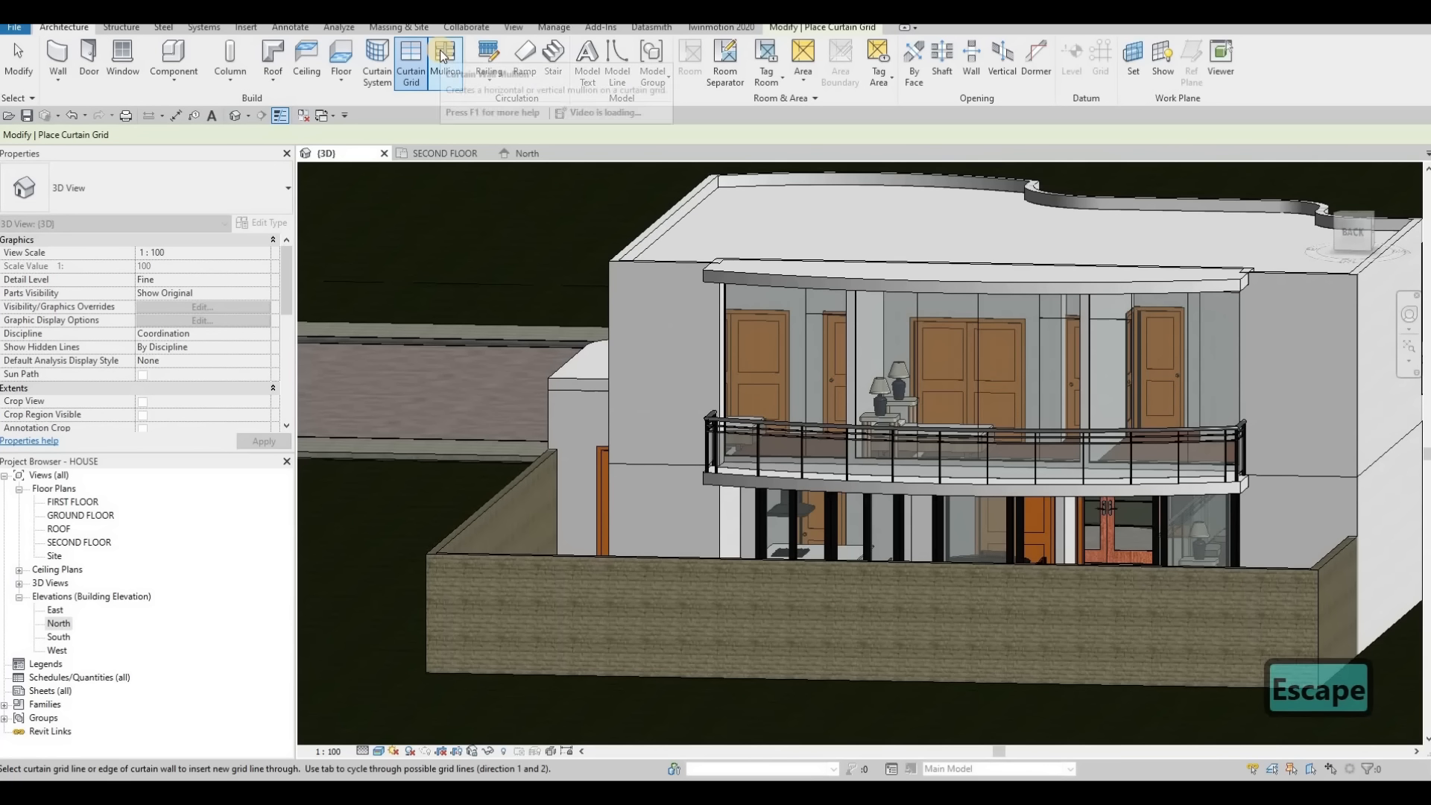
Add mullions on all grid lines of the middle and right balcony curtain walls.
click(447, 54)
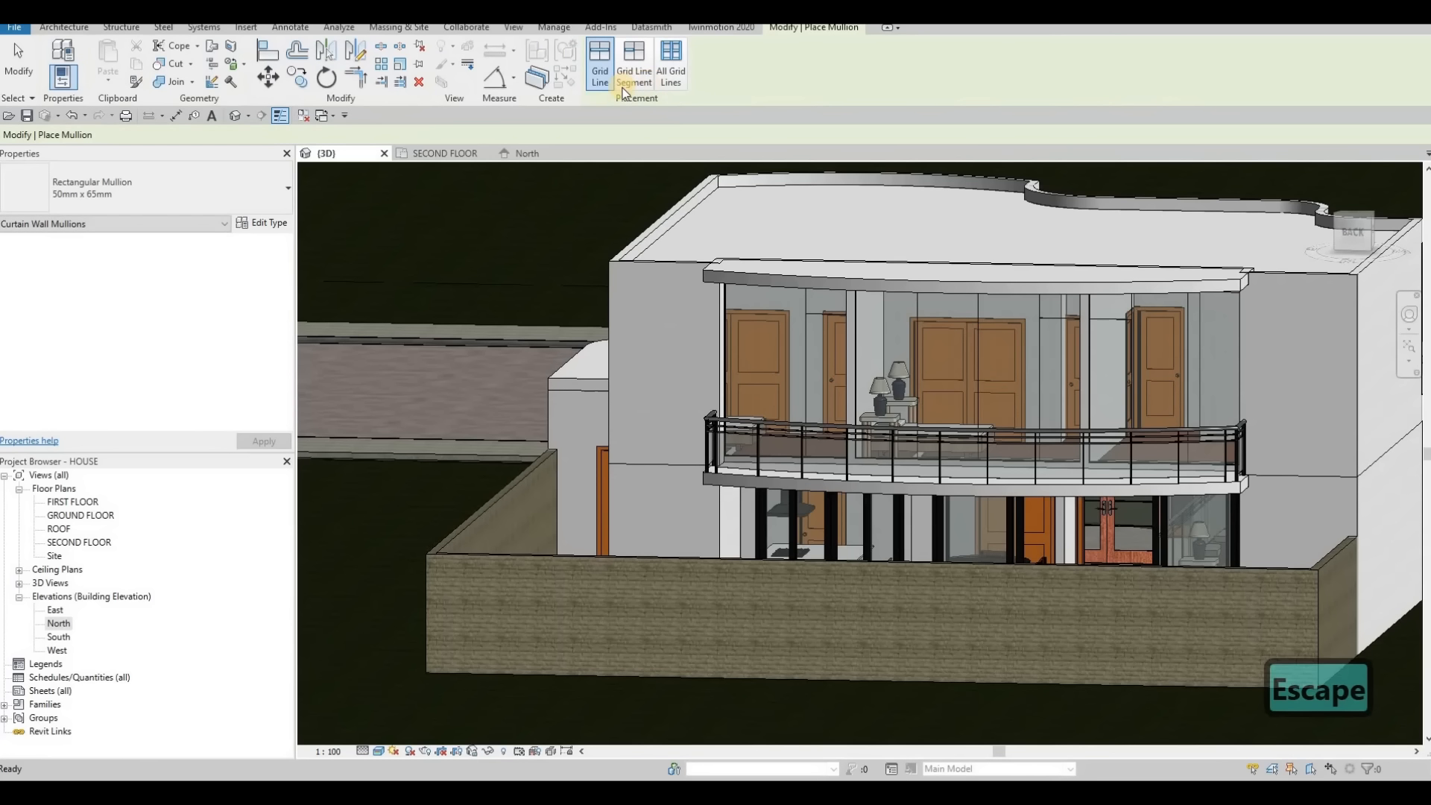
click(668, 80)
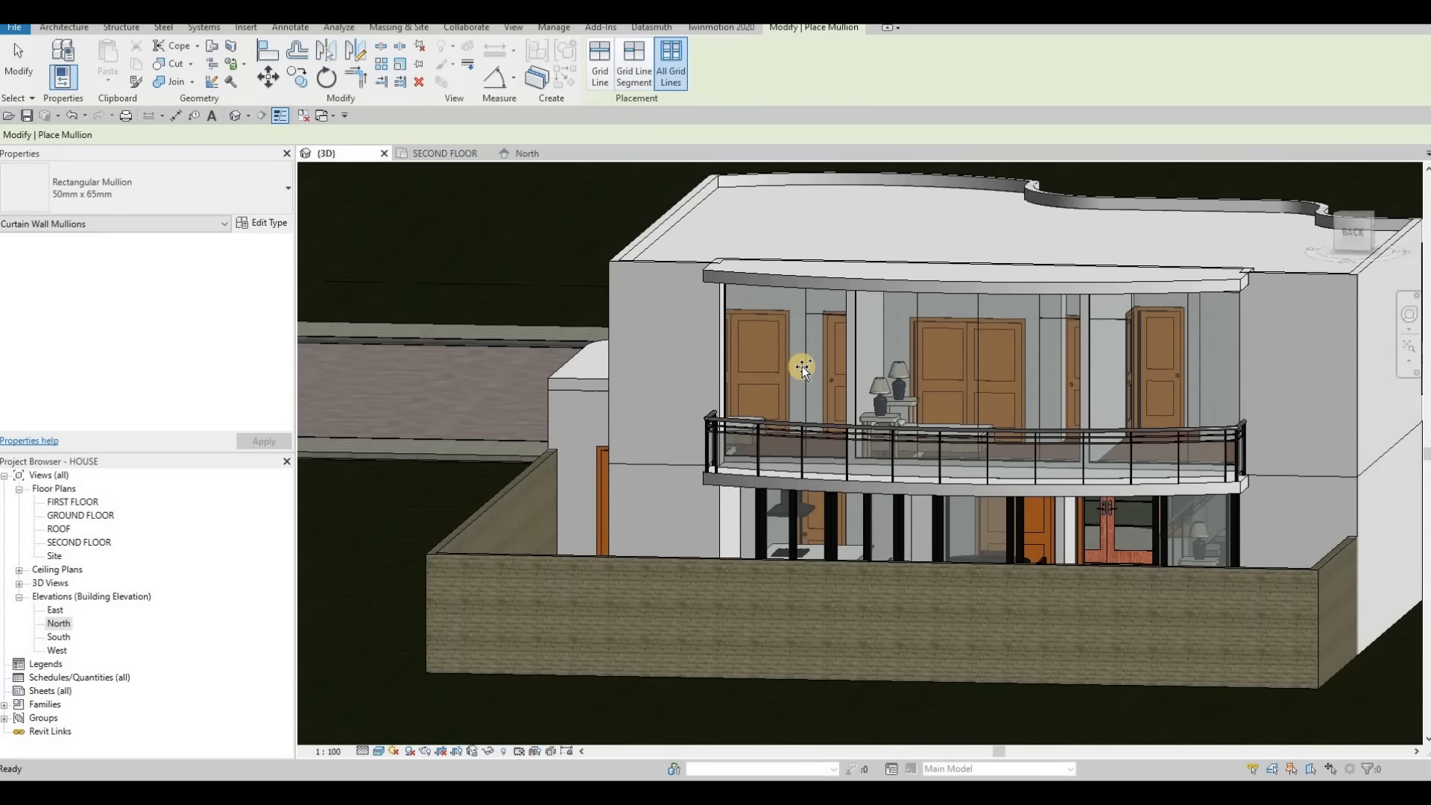
click(987, 384)
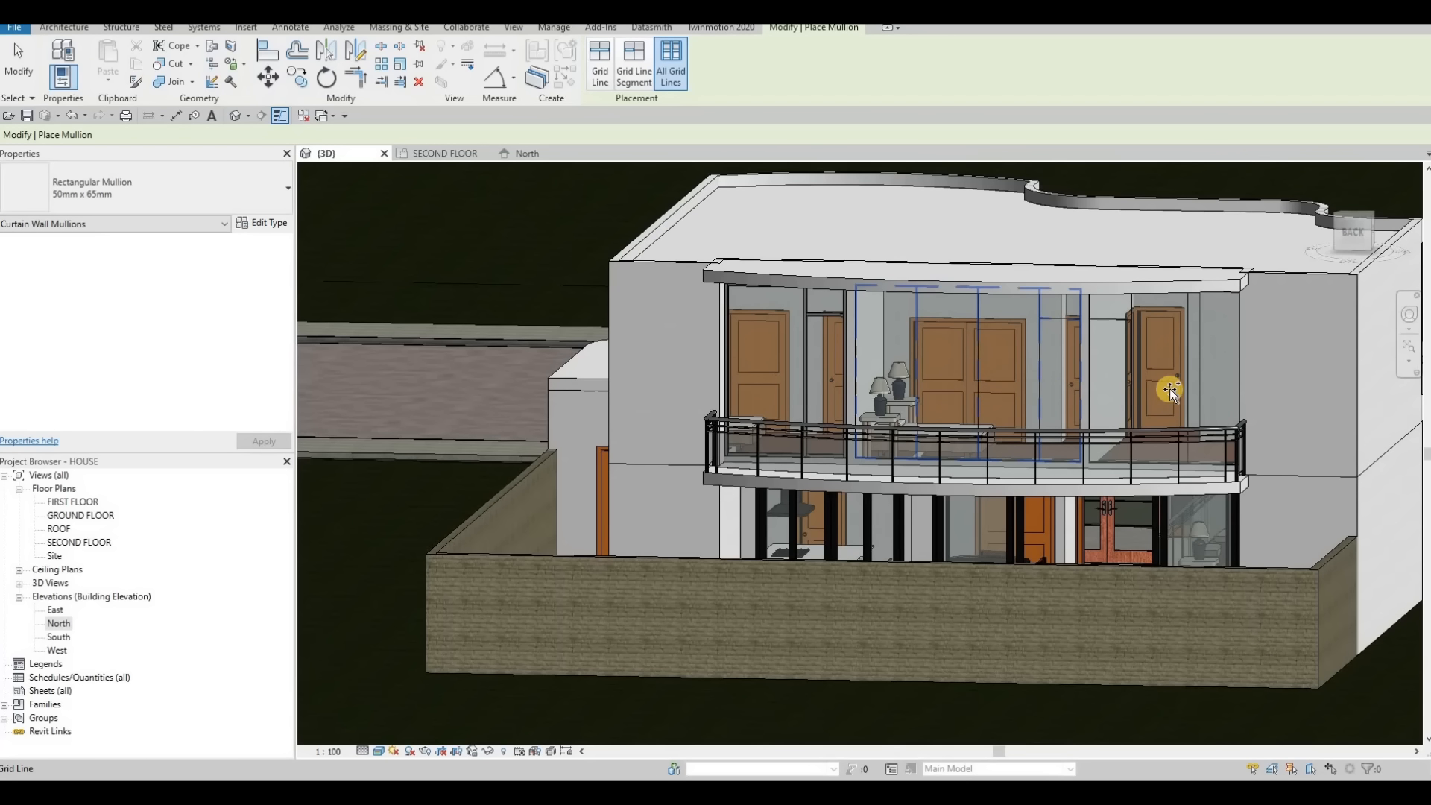
click(1172, 384)
shift+middle_drag(1040, 415, 605, 494)
scroll(611, 492, up, 5)
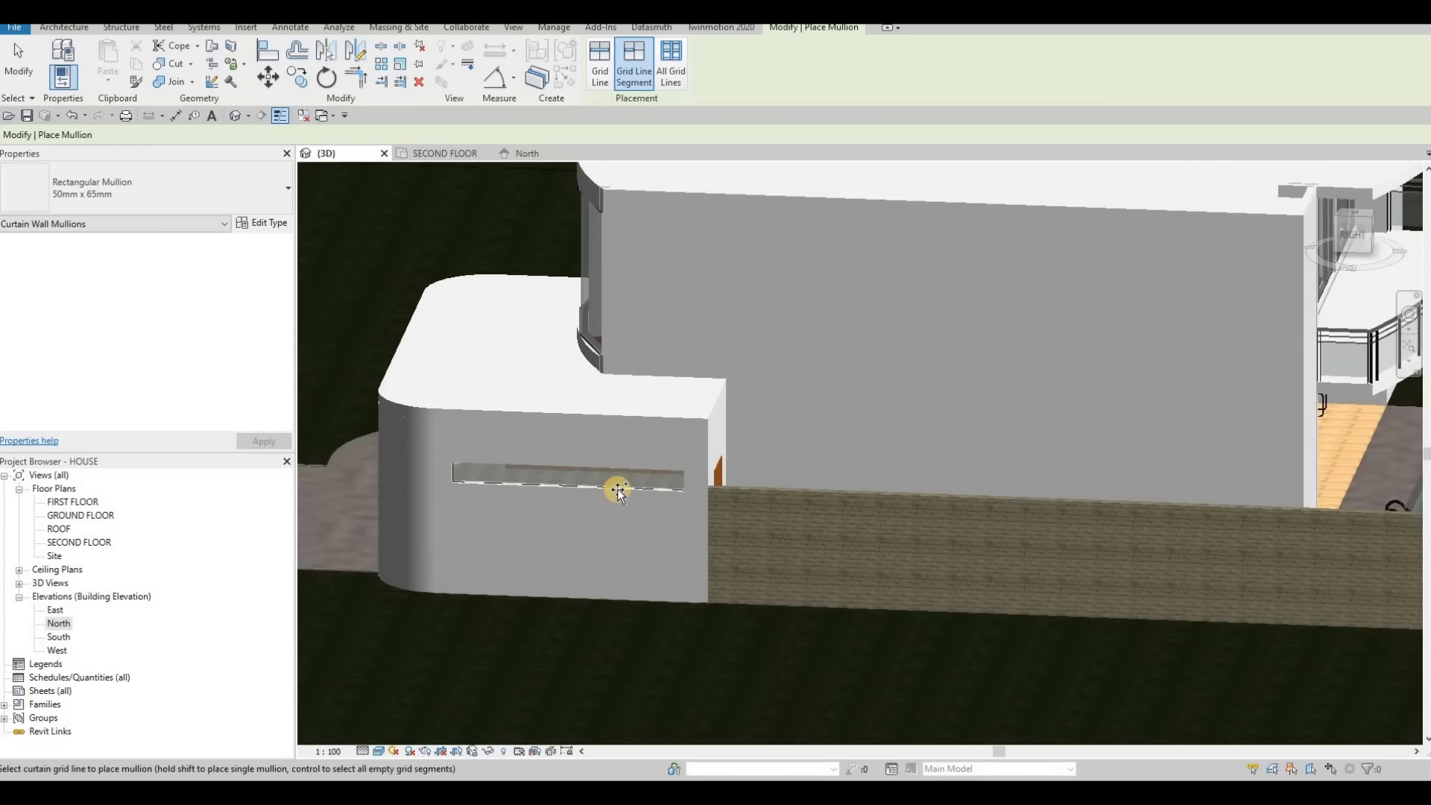
Orbit around the house to inspect the 50mm x 65mm mullions on the curved balcony glazing.
click(671, 68)
shift+middle_drag(653, 492, 674, 415)
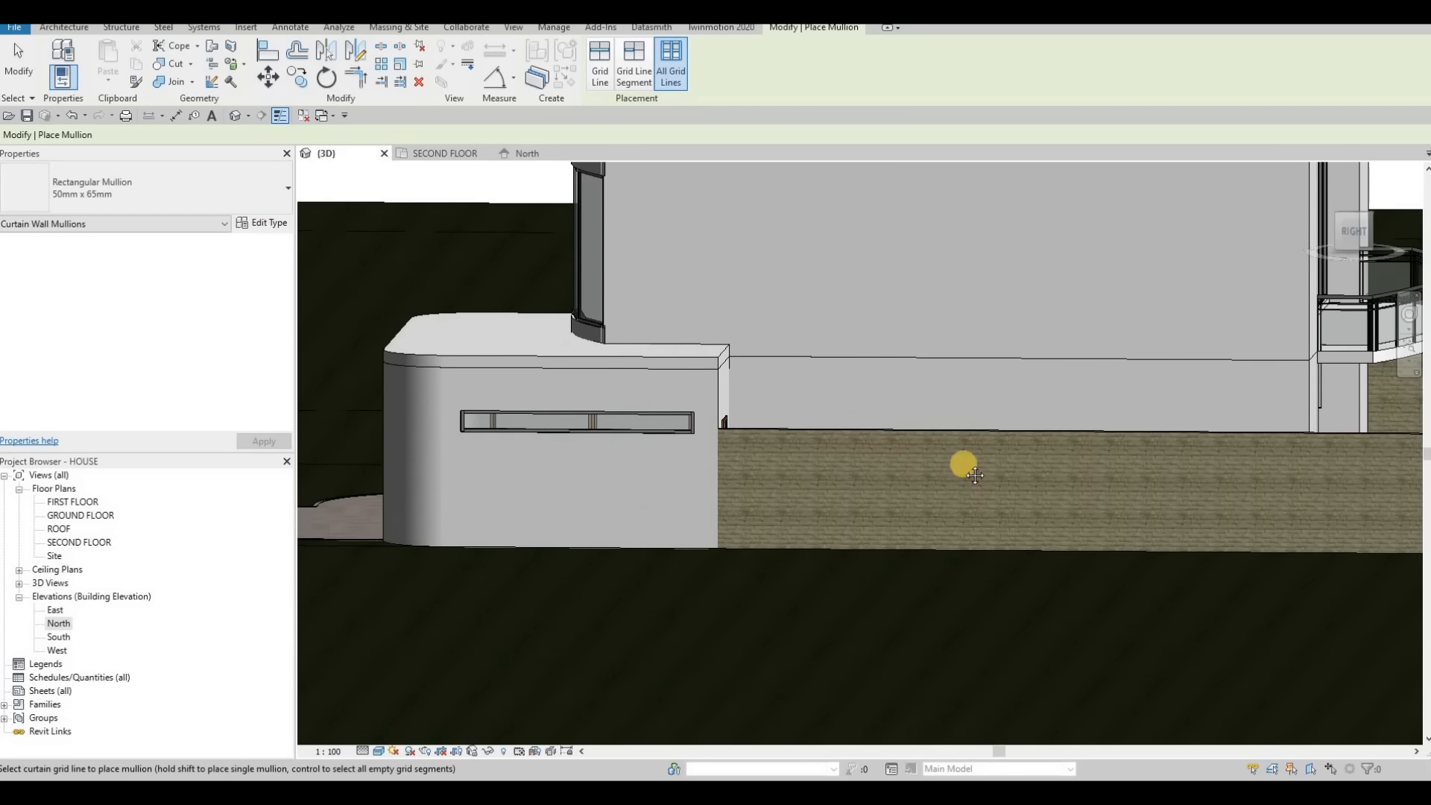
shift+middle_drag(958, 463, 894, 474)
shift+middle_drag(767, 457, 814, 396)
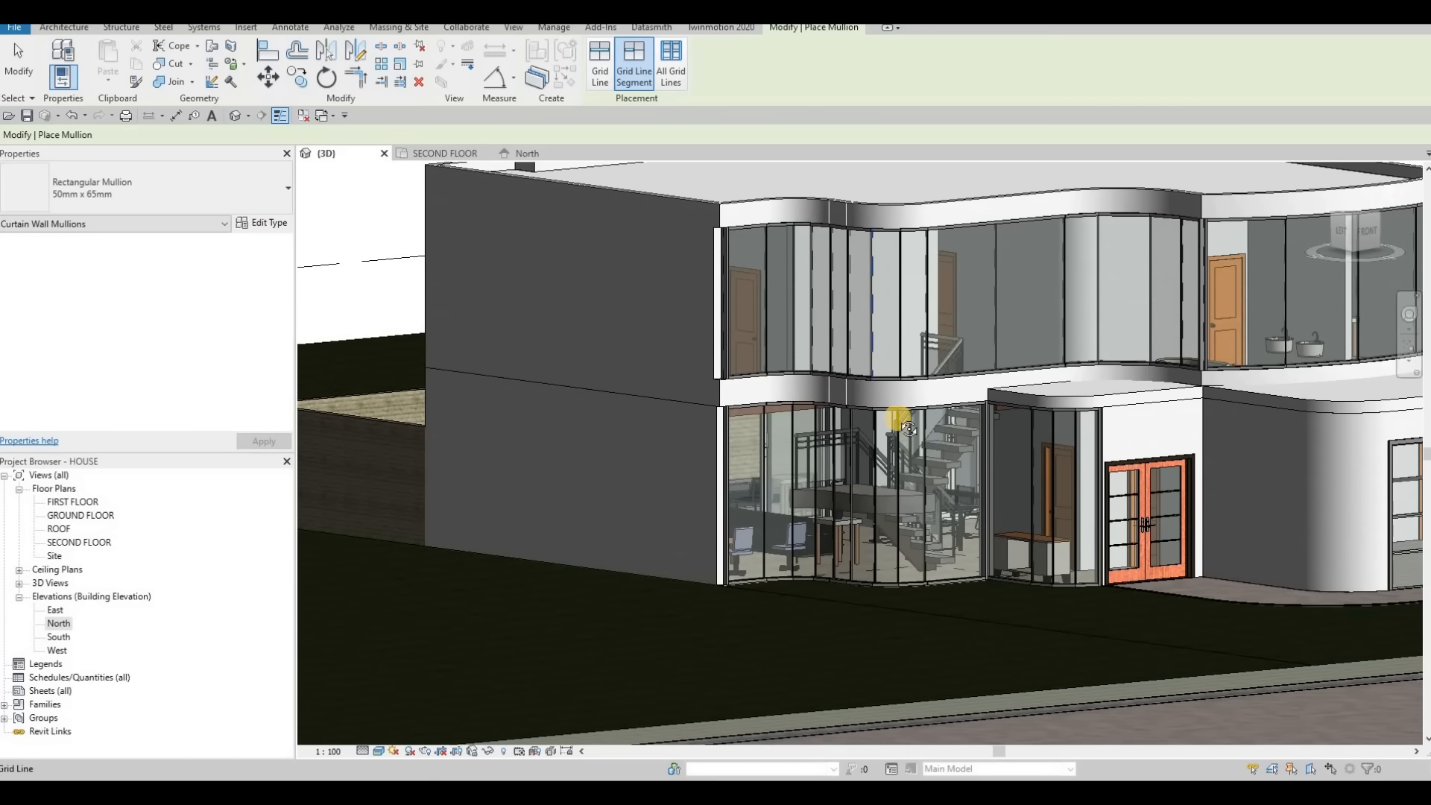
shift+middle_drag(902, 421, 710, 339)
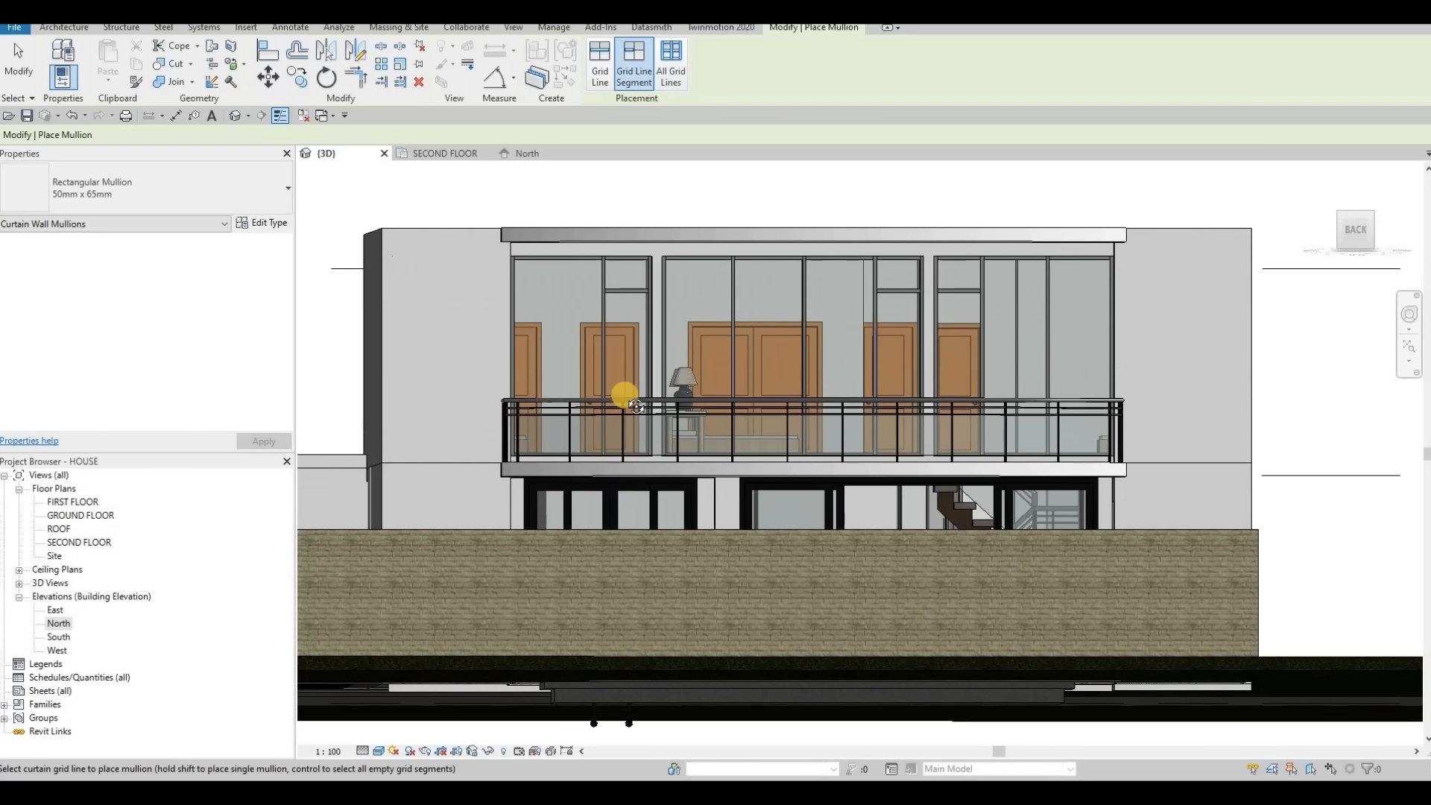
mouse_move(626, 392)
shift+middle_down()
mouse_move(610, 479)
mouse_move(645, 508)
mouse_move(635, 410)
shift+middle_up()
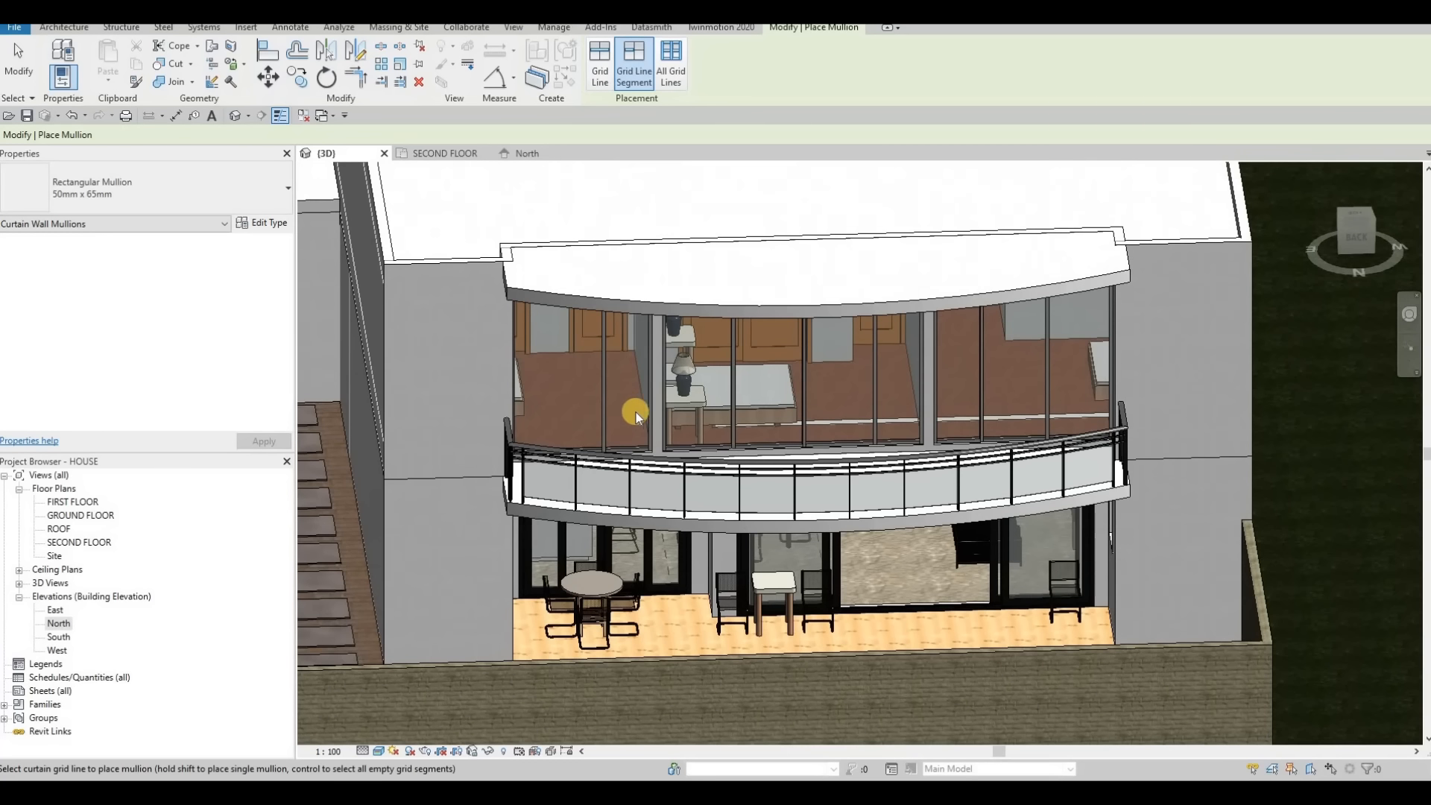
key(Escape)
scroll(617, 418, up, 3)
Delete the bottom mullions under three of the balcony glass panels.
shift+middle_drag(651, 481, 649, 480)
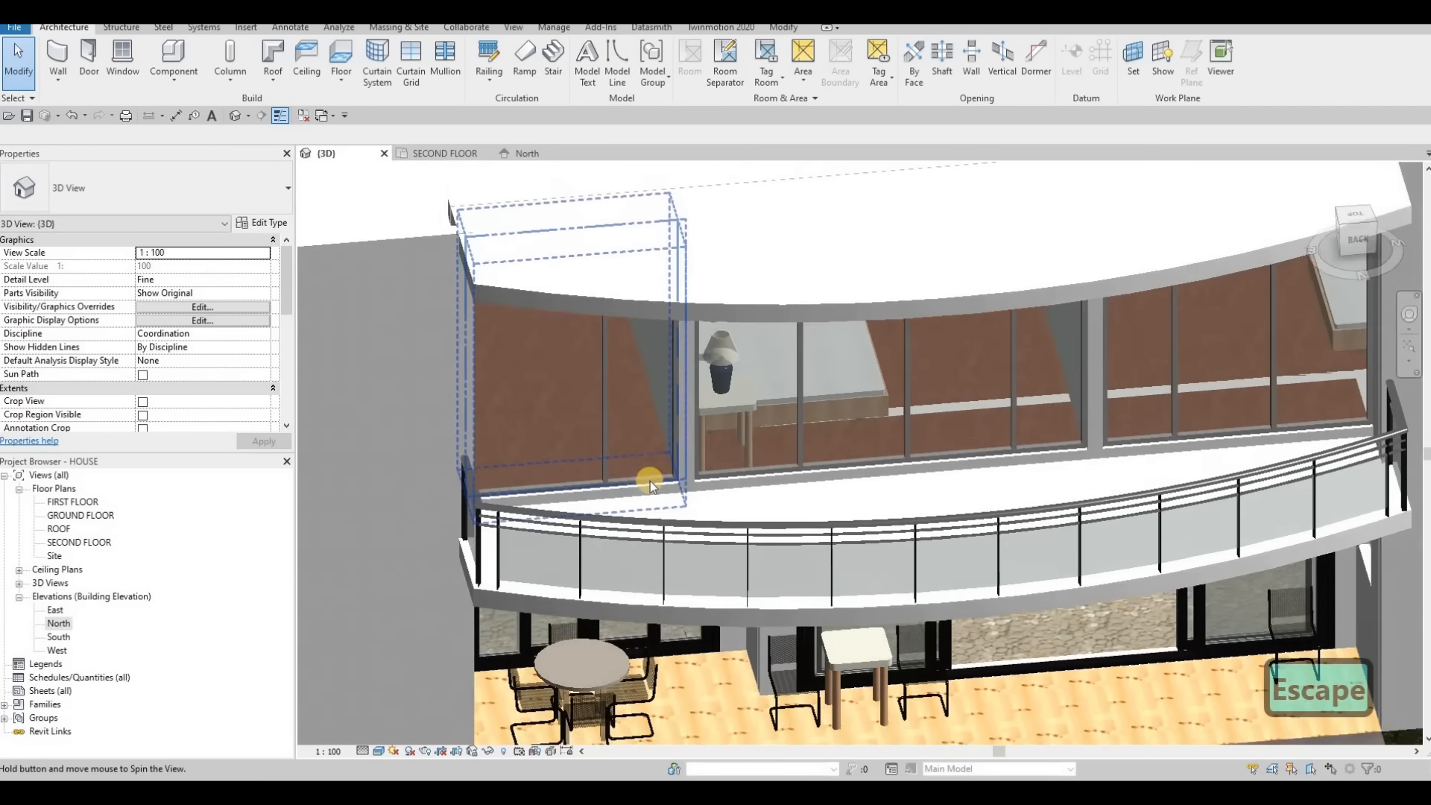
click(649, 476)
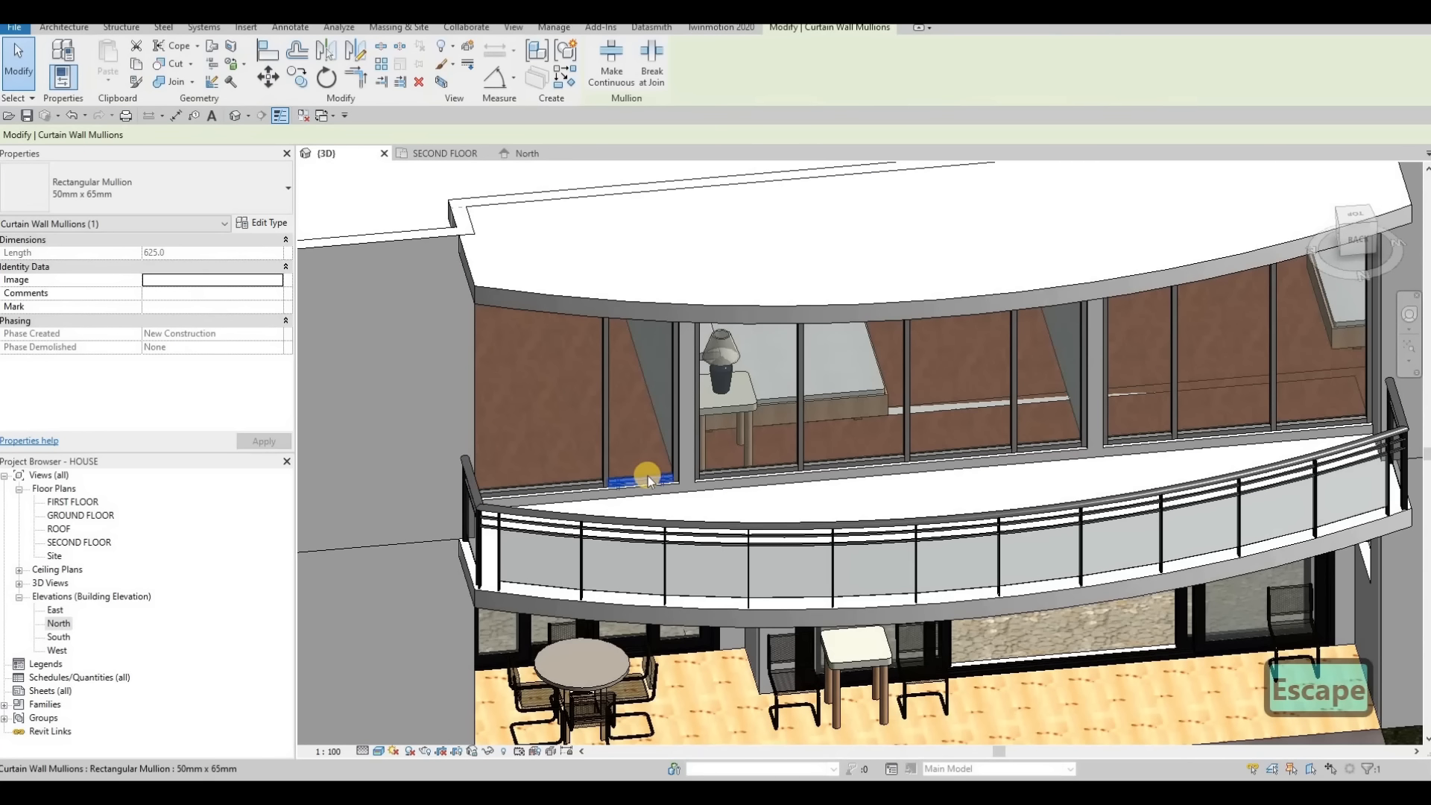
key(Delete)
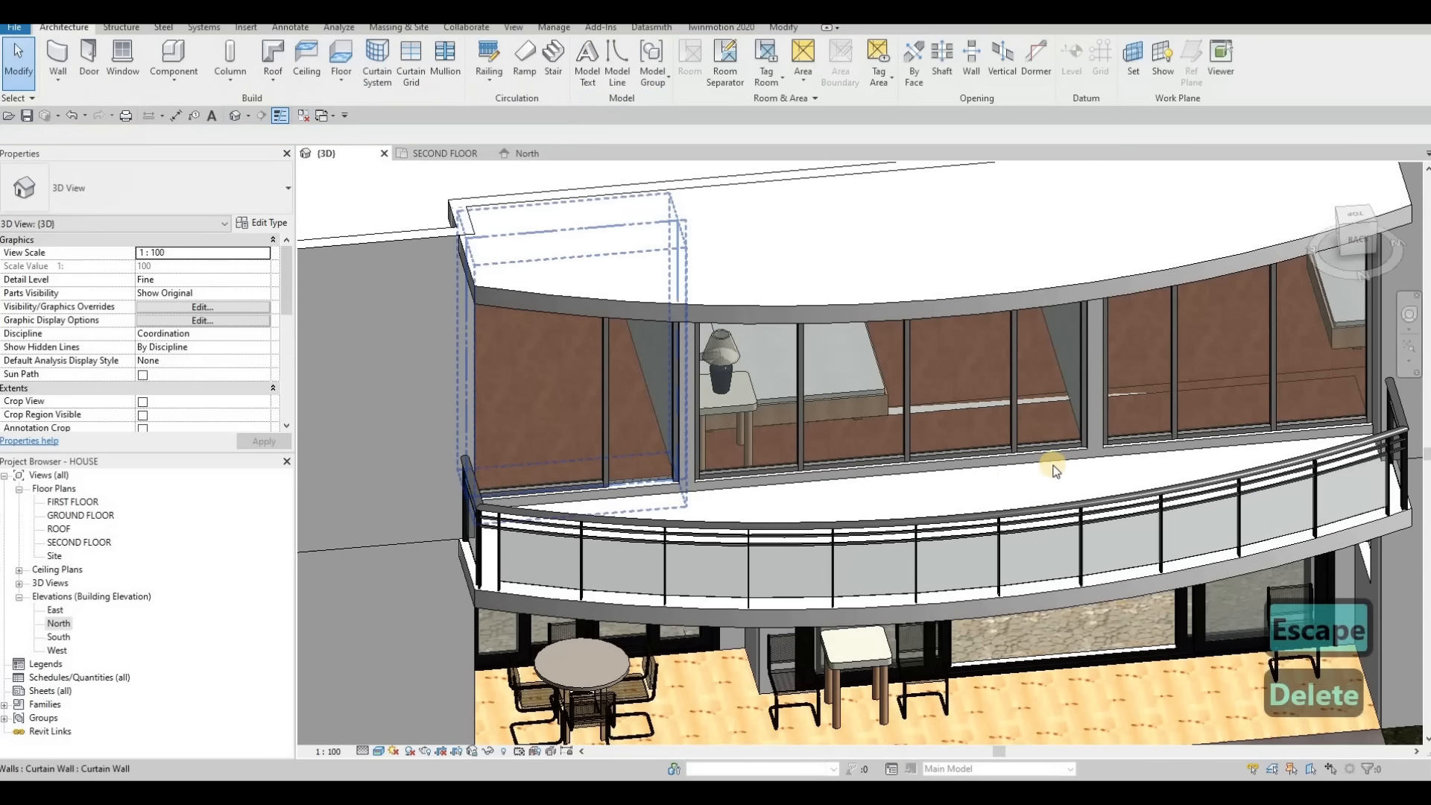
click(1147, 436)
key(Delete)
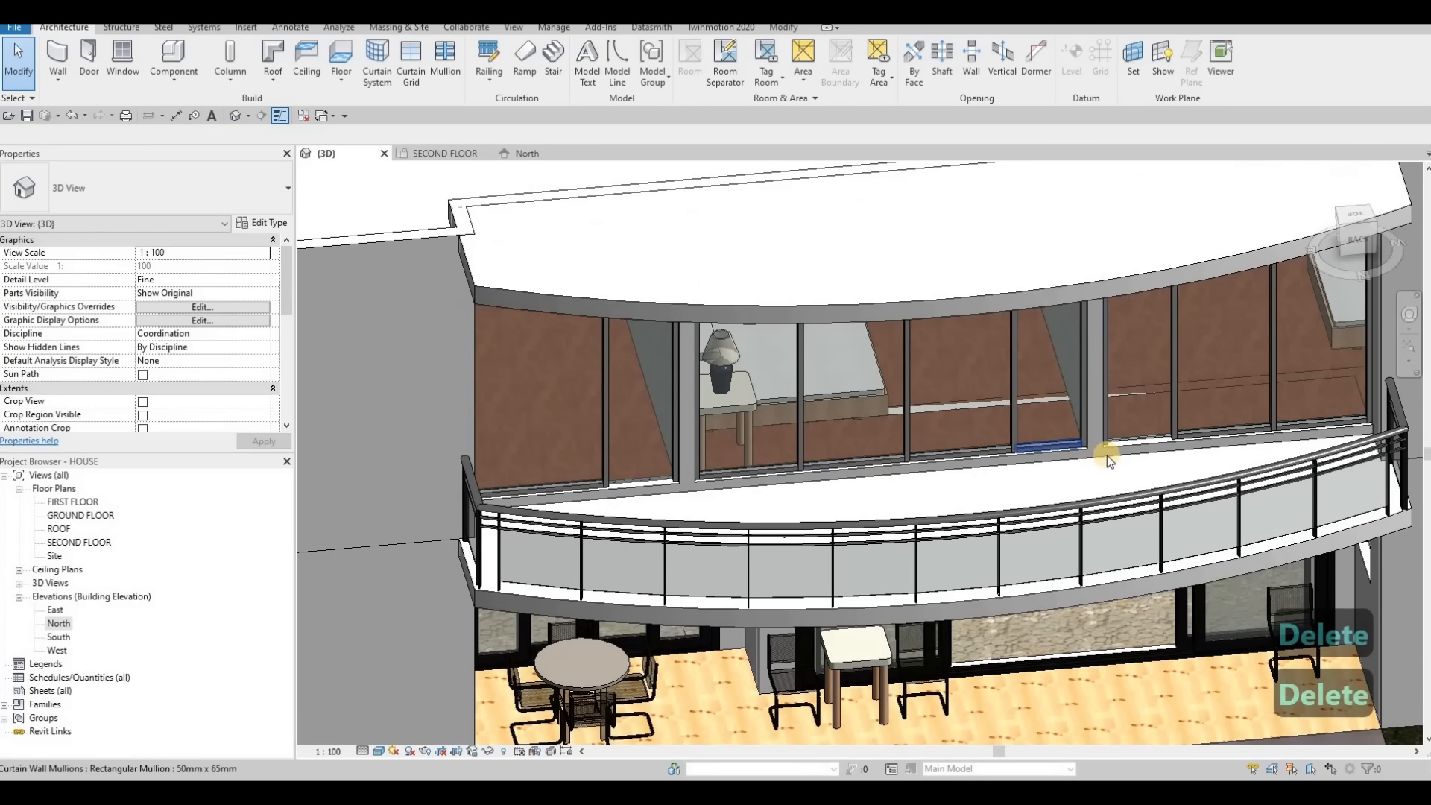
click(1051, 447)
key(Delete)
shift+middle_drag(1044, 468, 1103, 410)
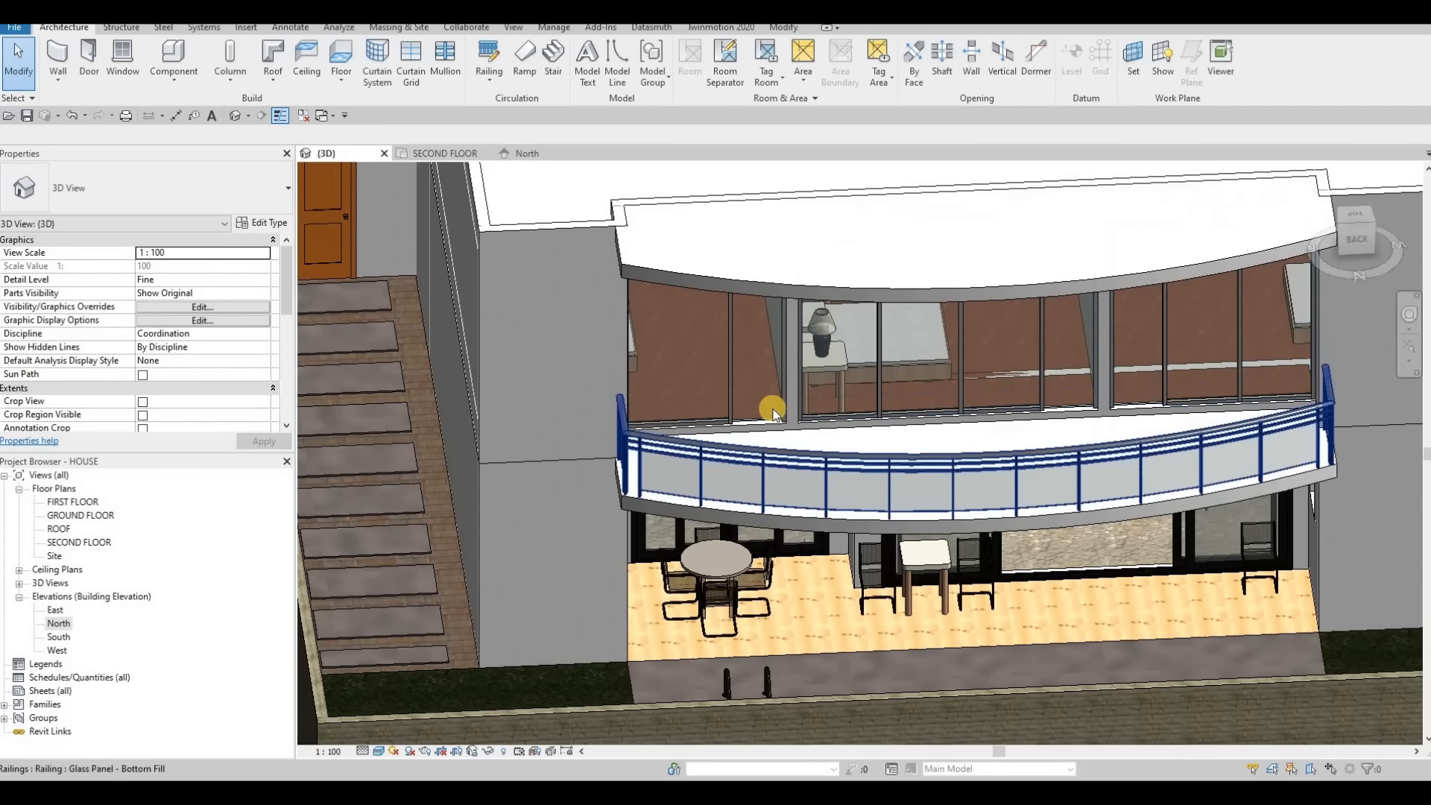
Tab-select the left balcony glass panel and view its panel type list.
key(Tab)
key(Tab)
key(Tab)
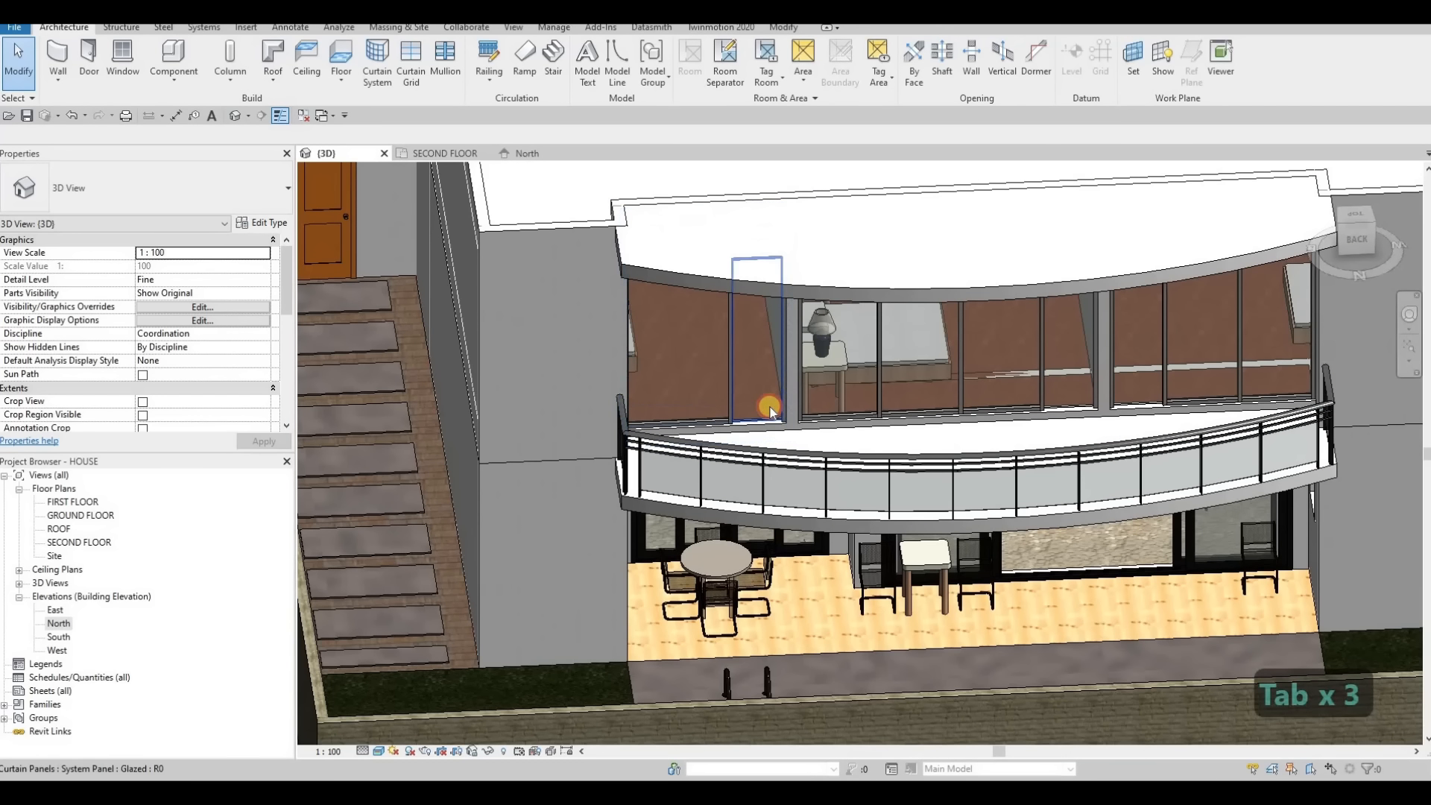
click(684, 375)
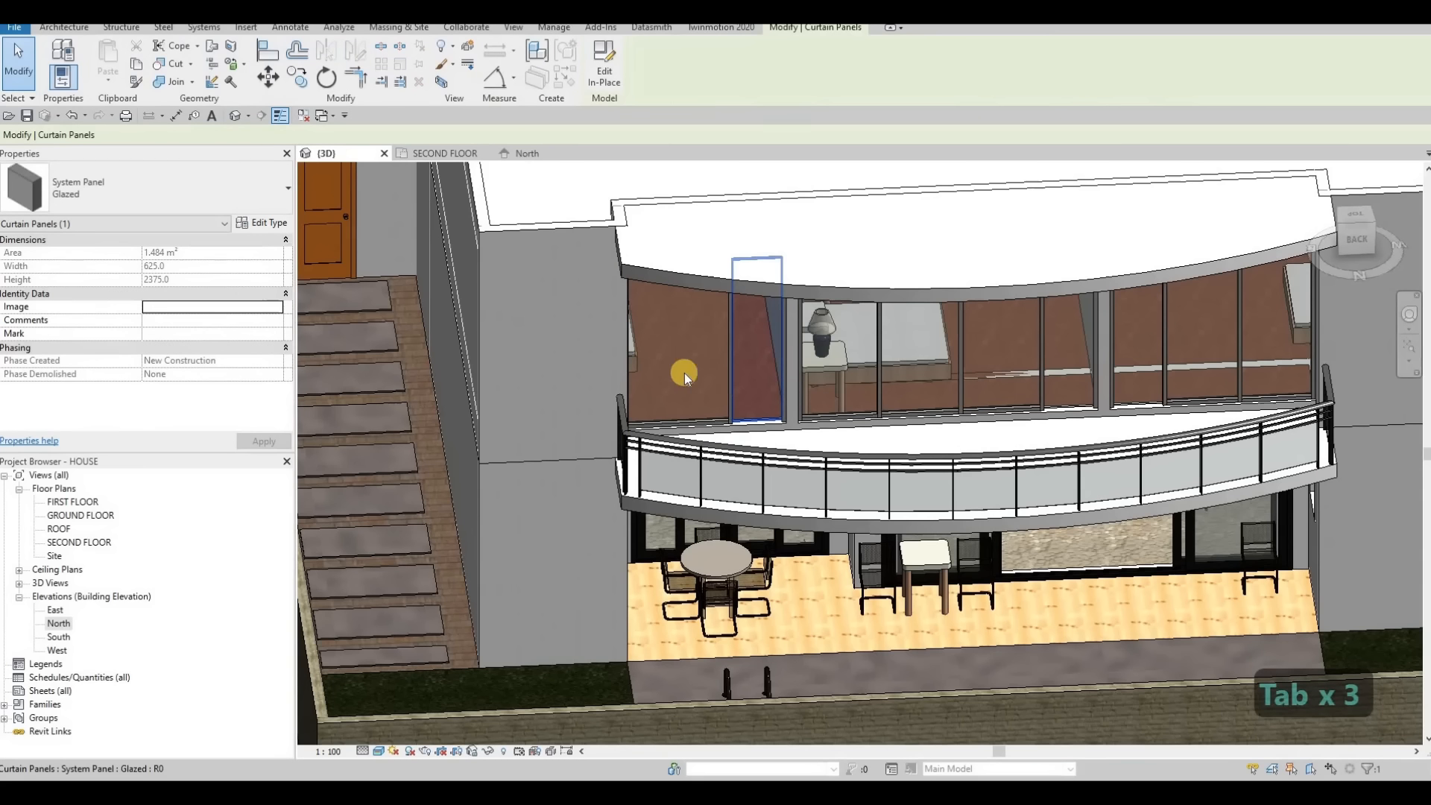
click(258, 191)
key(Escape)
key(Escape)
key(Escape)
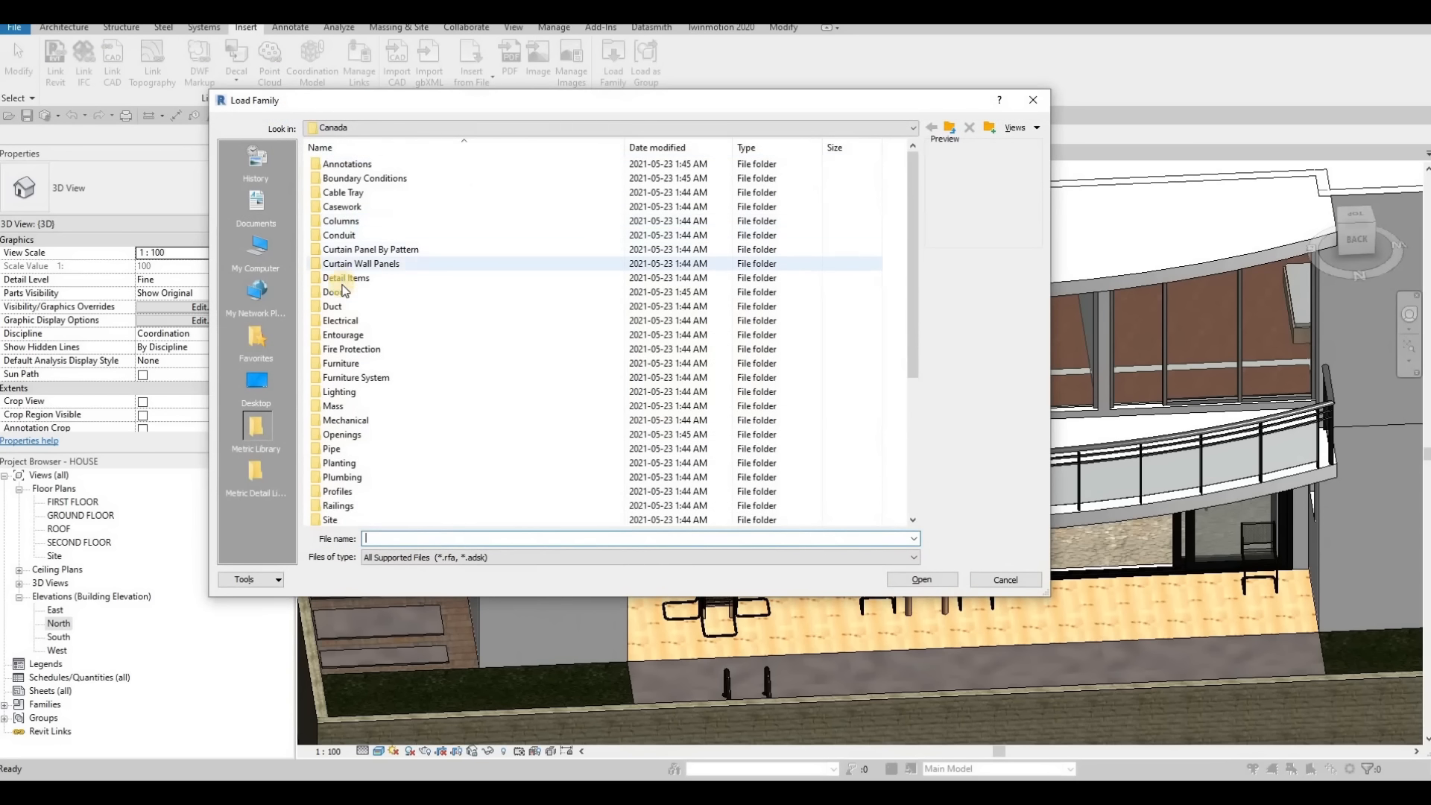
Load M_Door-Curtain-Wall-Single-Glass.rfa from the library's Doors folder.
double_click(421, 289)
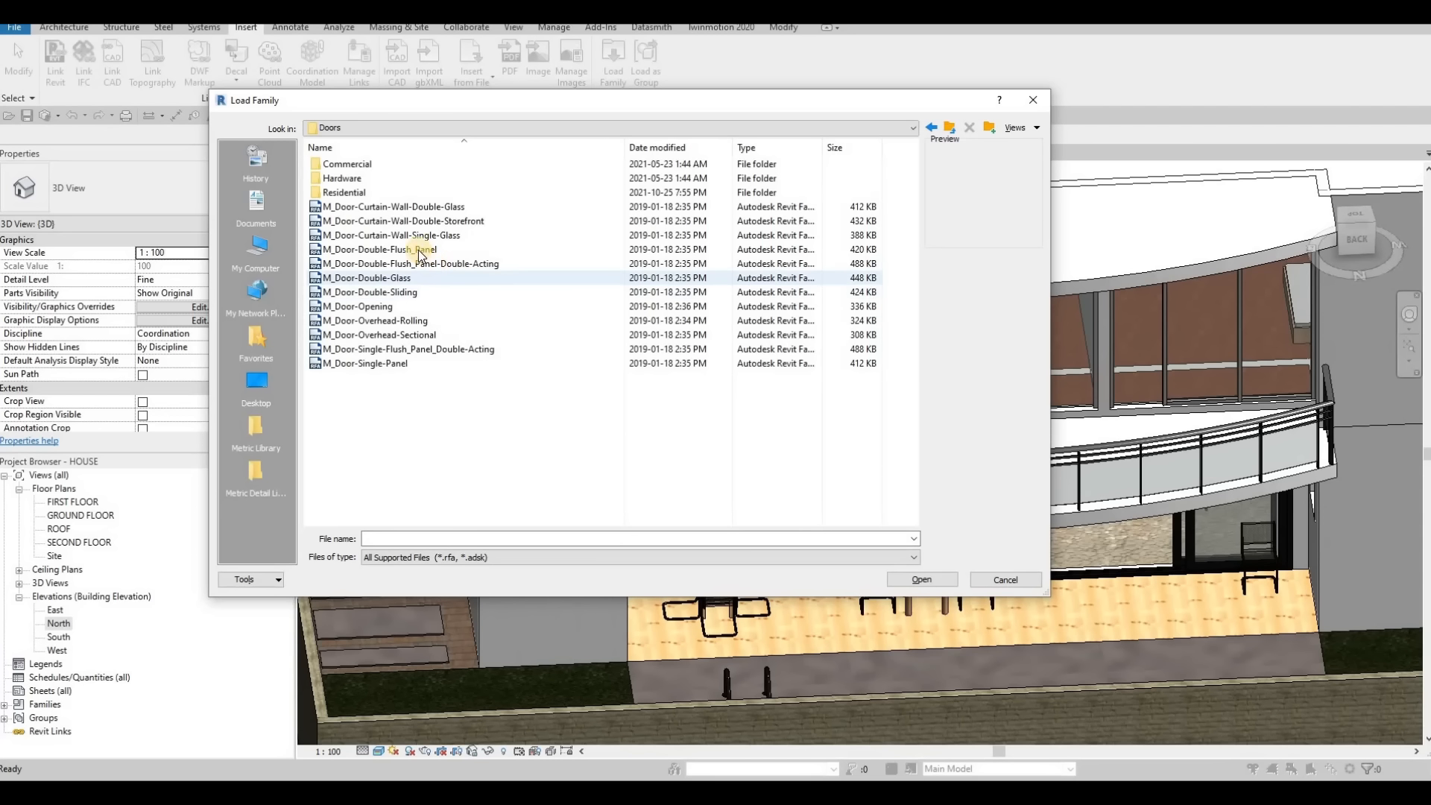
click(418, 235)
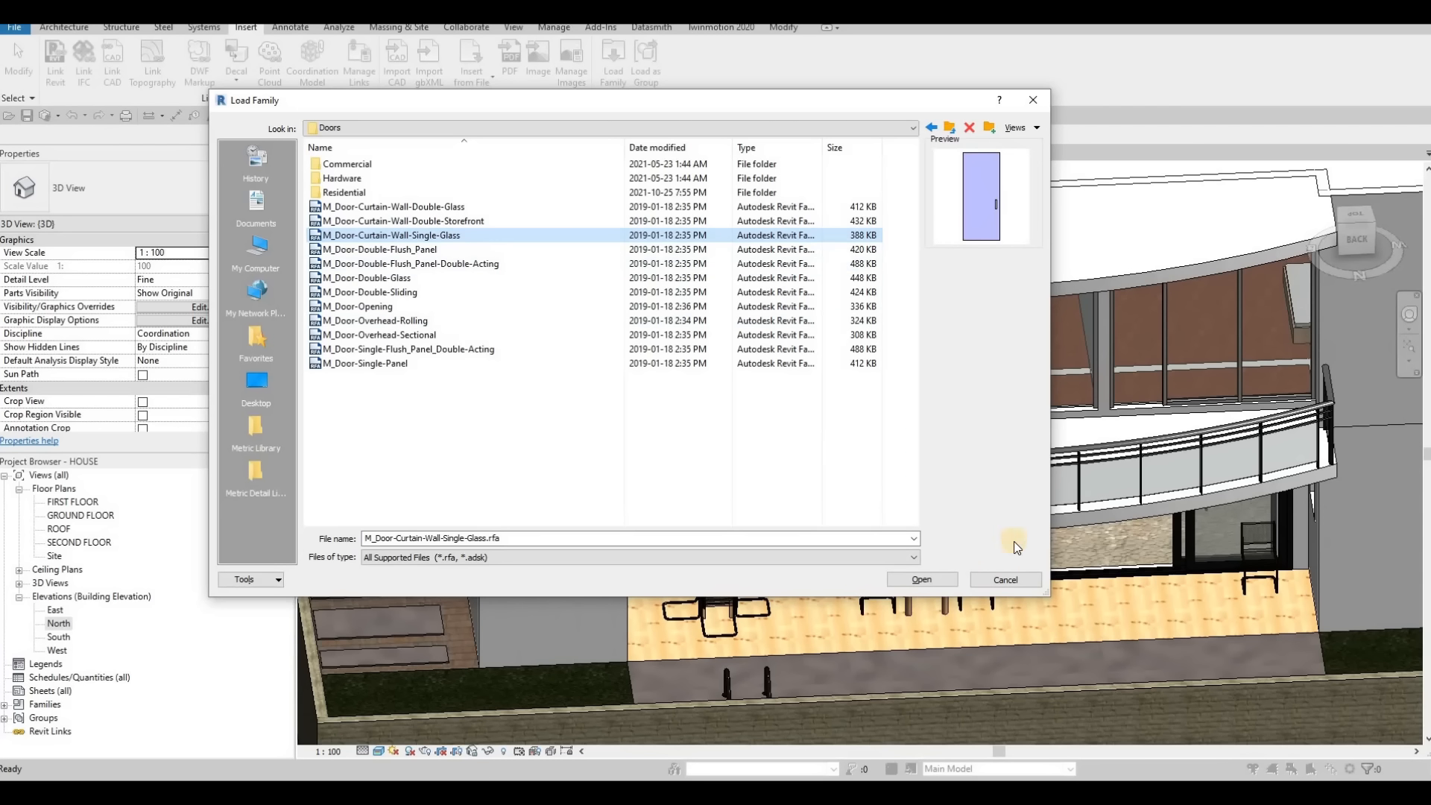
click(942, 580)
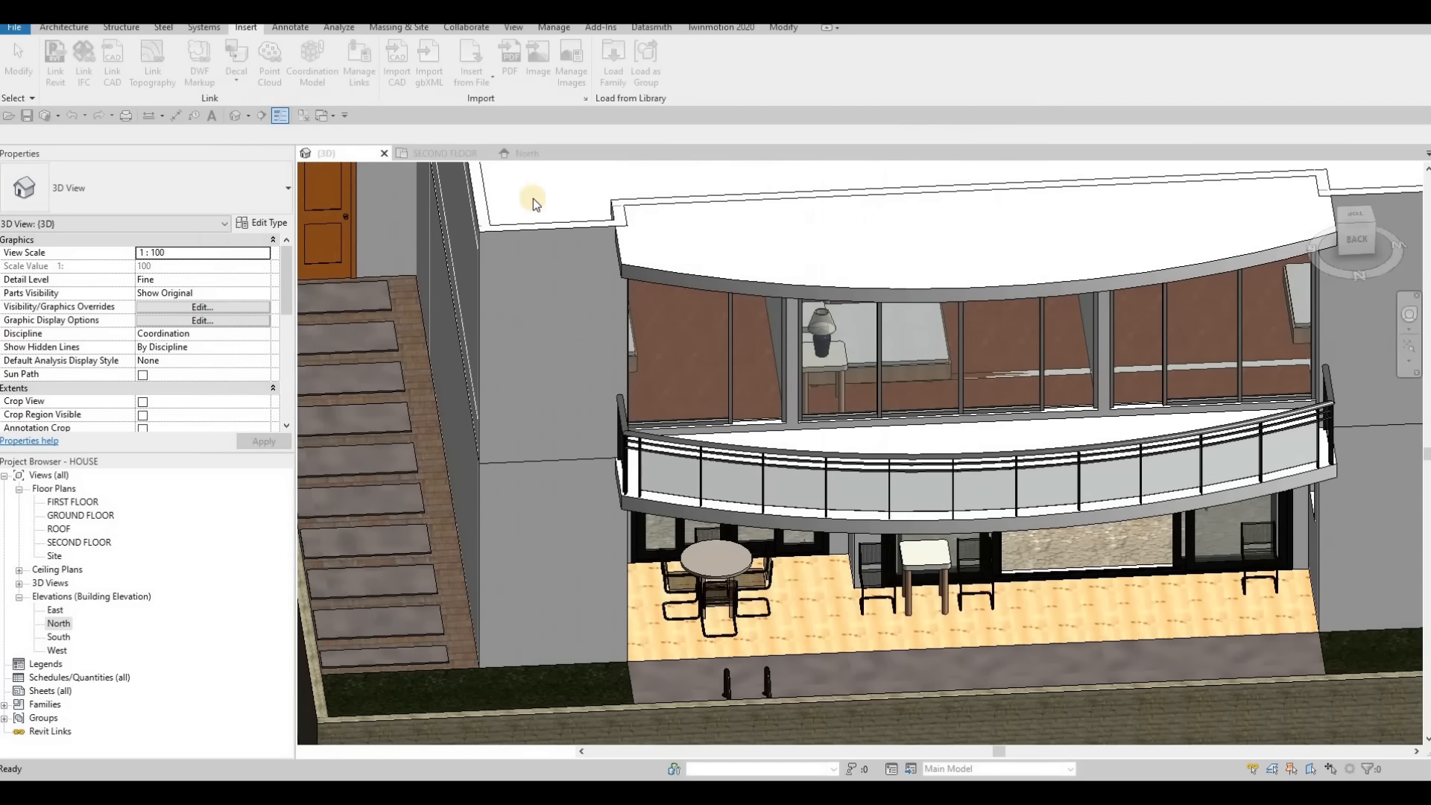
Convert the left balcony glass panel into an M_Door-Curtain-Wall-Single-Glass door.
key(Escape)
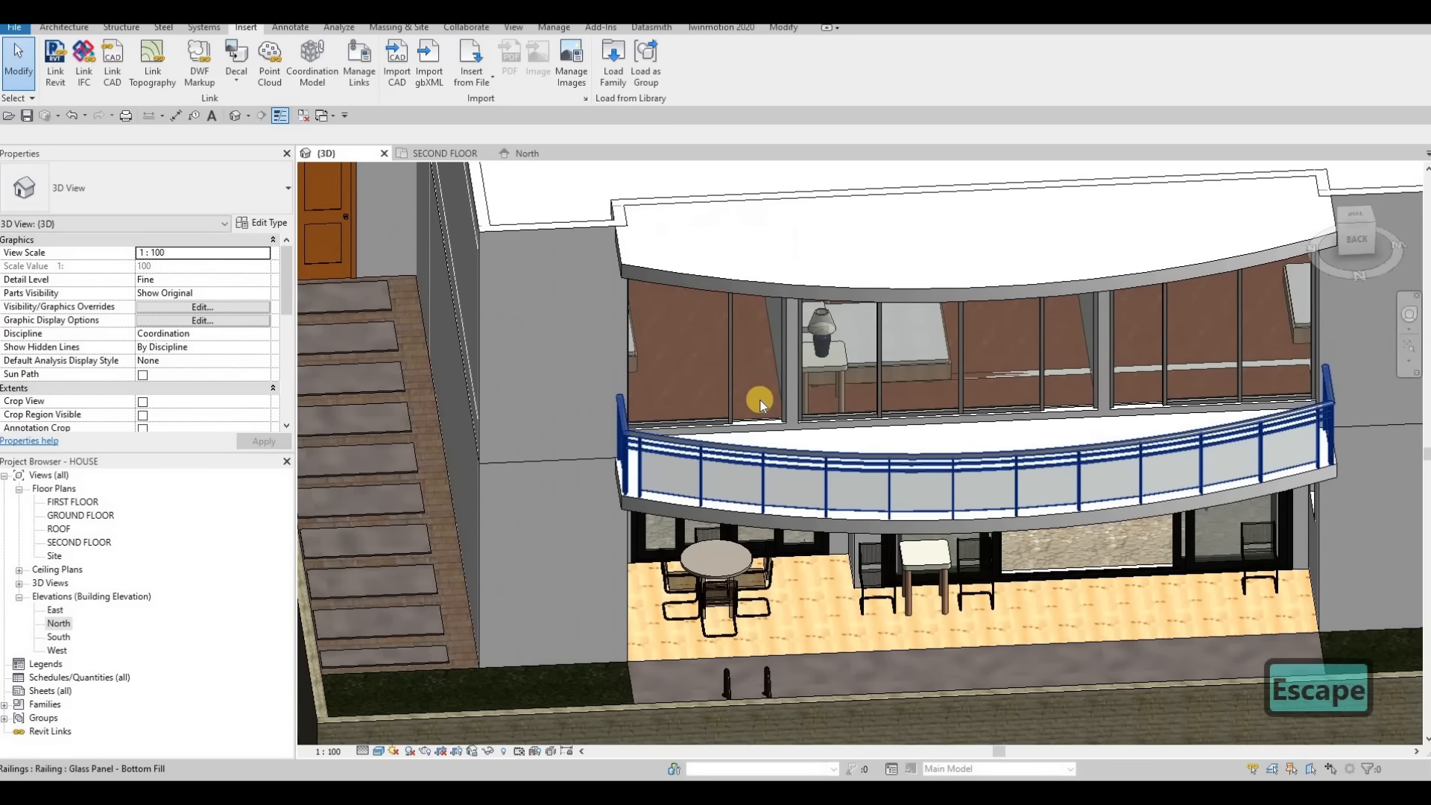
key(Tab)
key(Tab)
key(Tab)
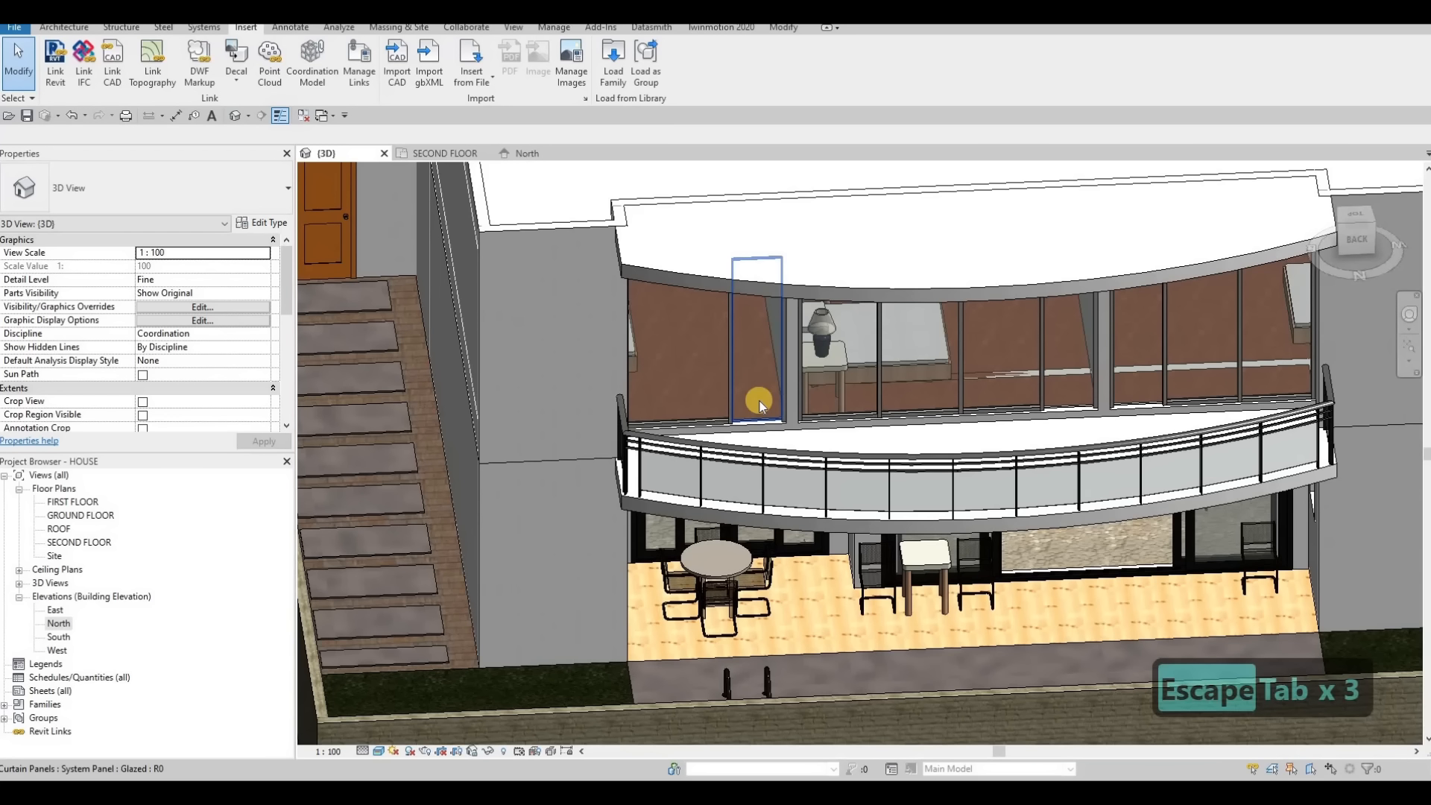
click(761, 407)
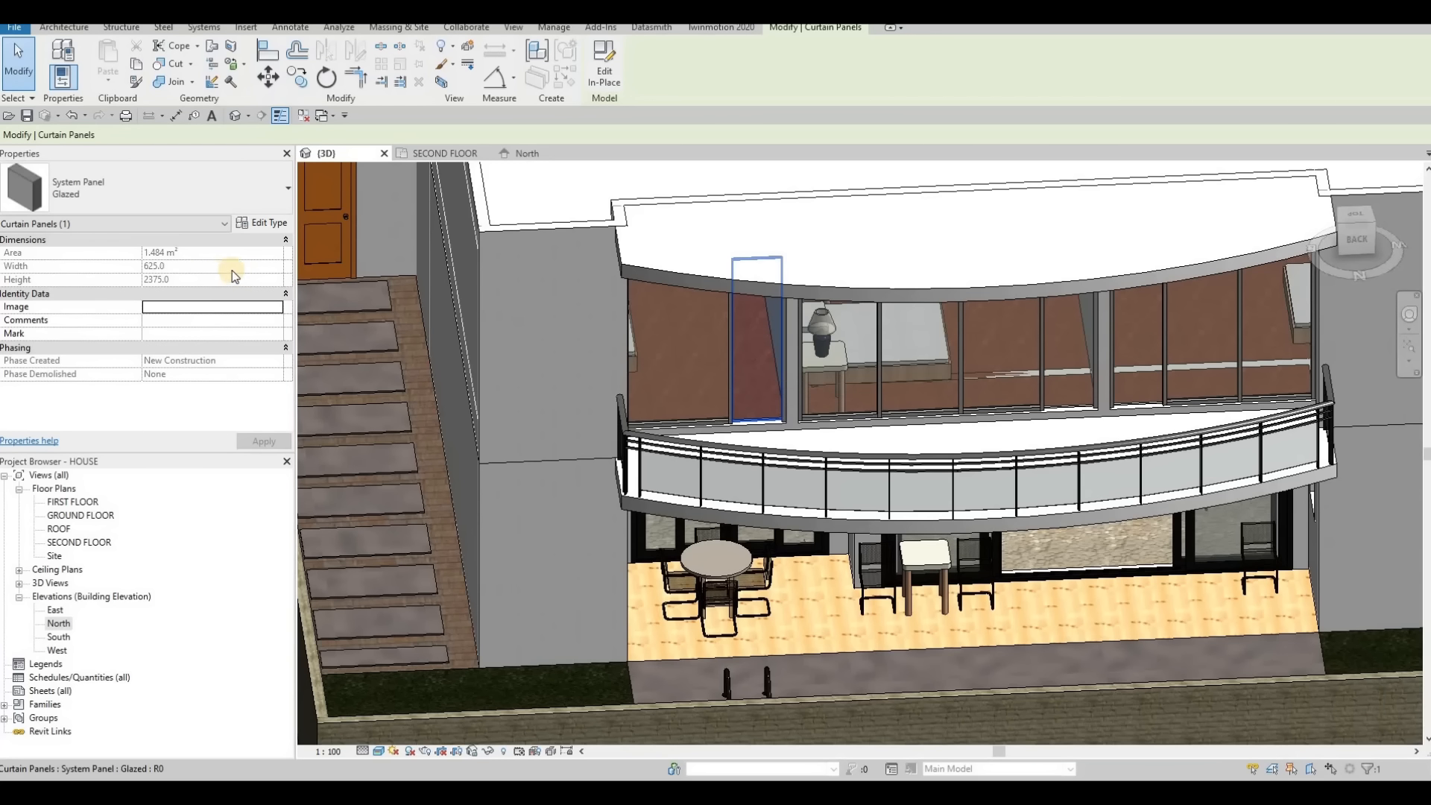
click(204, 194)
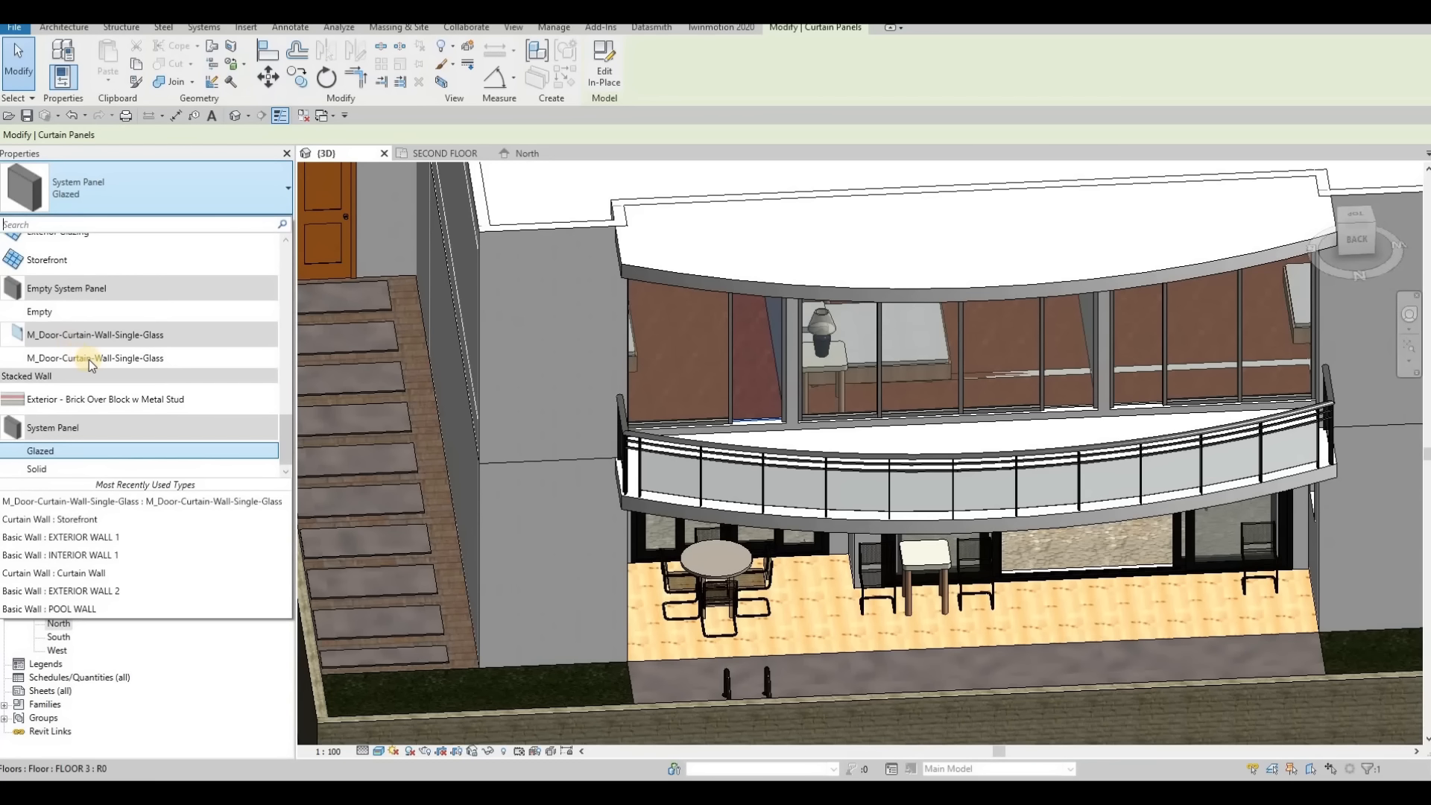
click(91, 360)
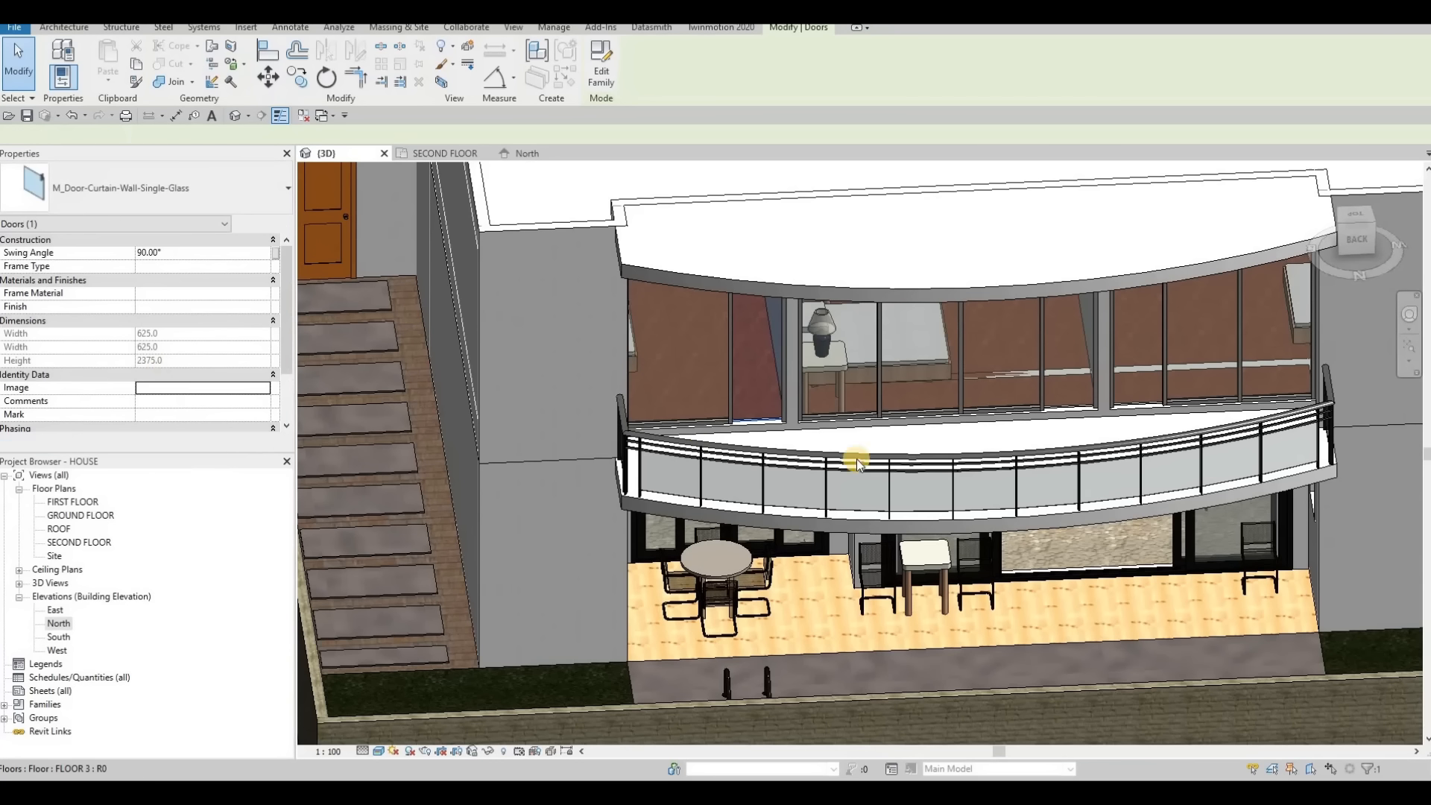
Make the middle and right balcony panels M_Door-Curtain-Wall-Single-Glass doors, then open SECOND FLOOR.
middle_drag(1084, 381, 1027, 412)
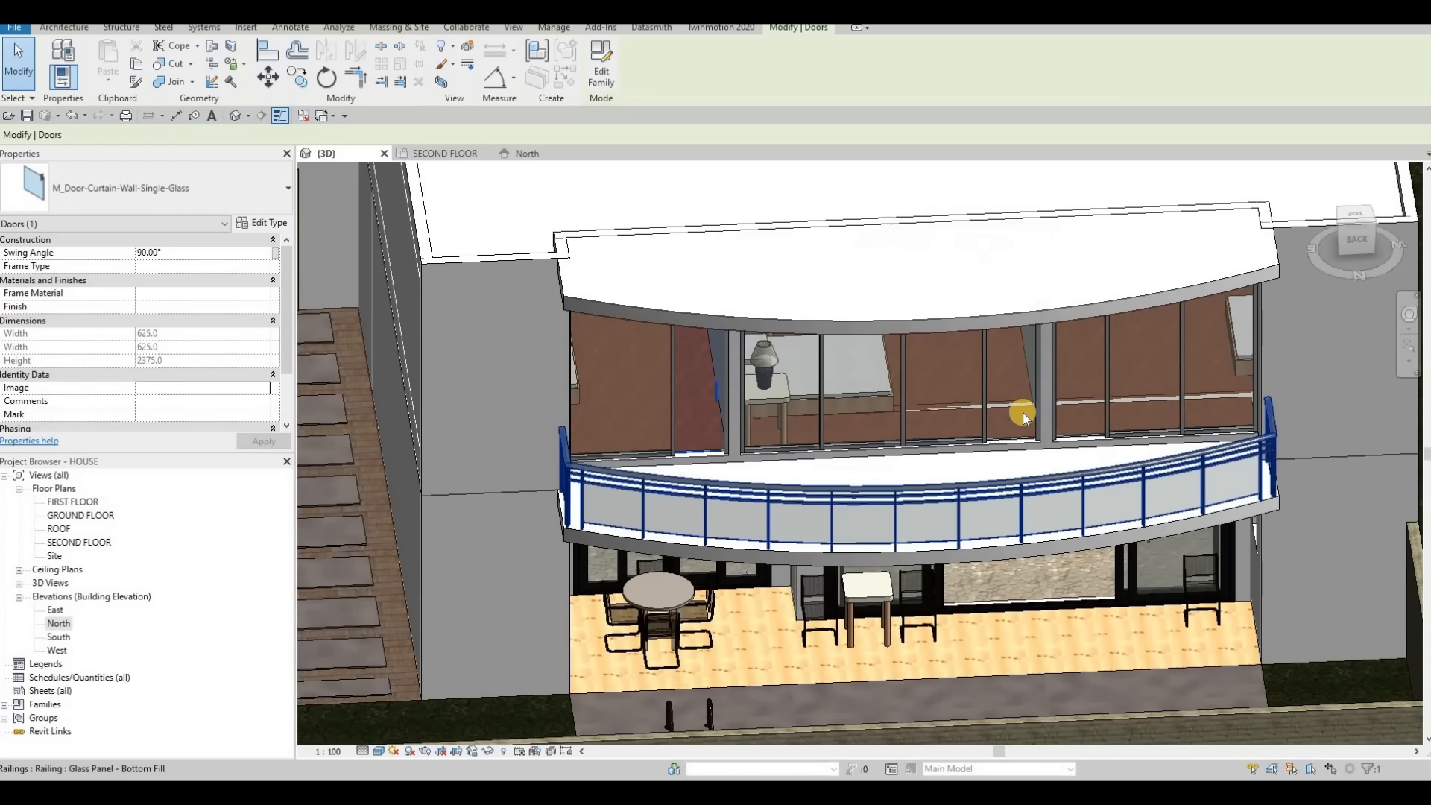
key(Tab)
key(Tab)
key(Tab)
click(1027, 413)
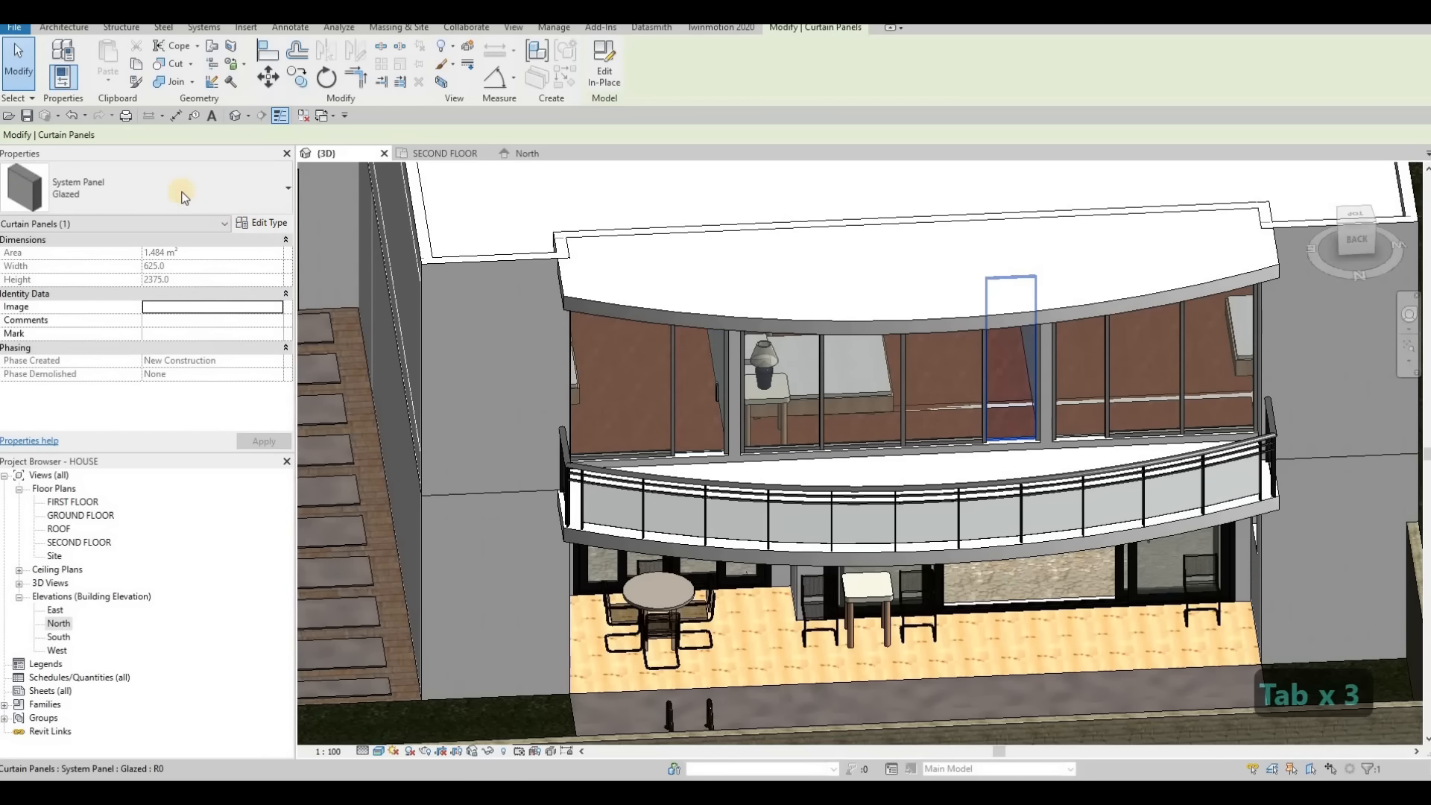
click(77, 201)
click(59, 361)
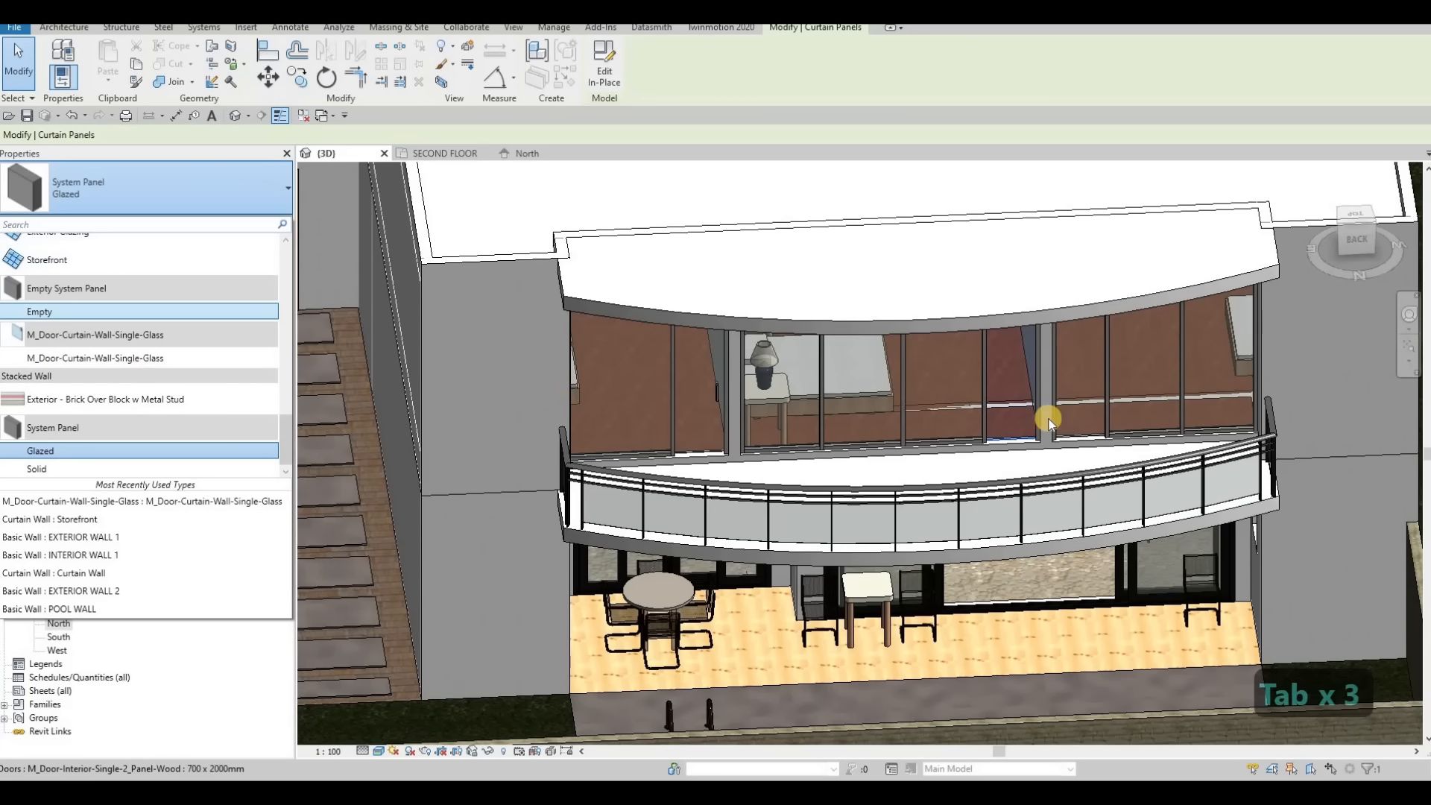
key(Tab)
key(Tab)
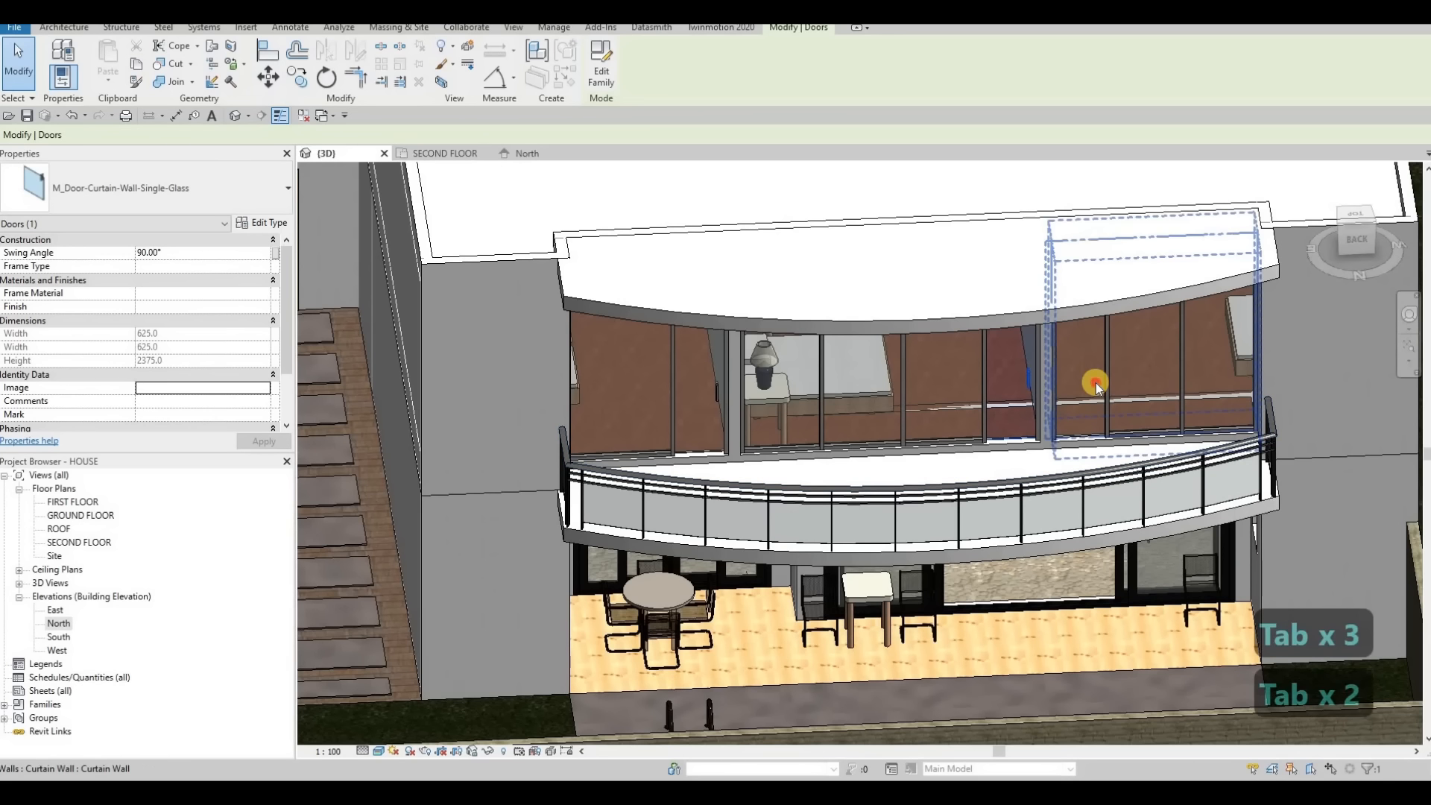
click(1096, 383)
click(165, 184)
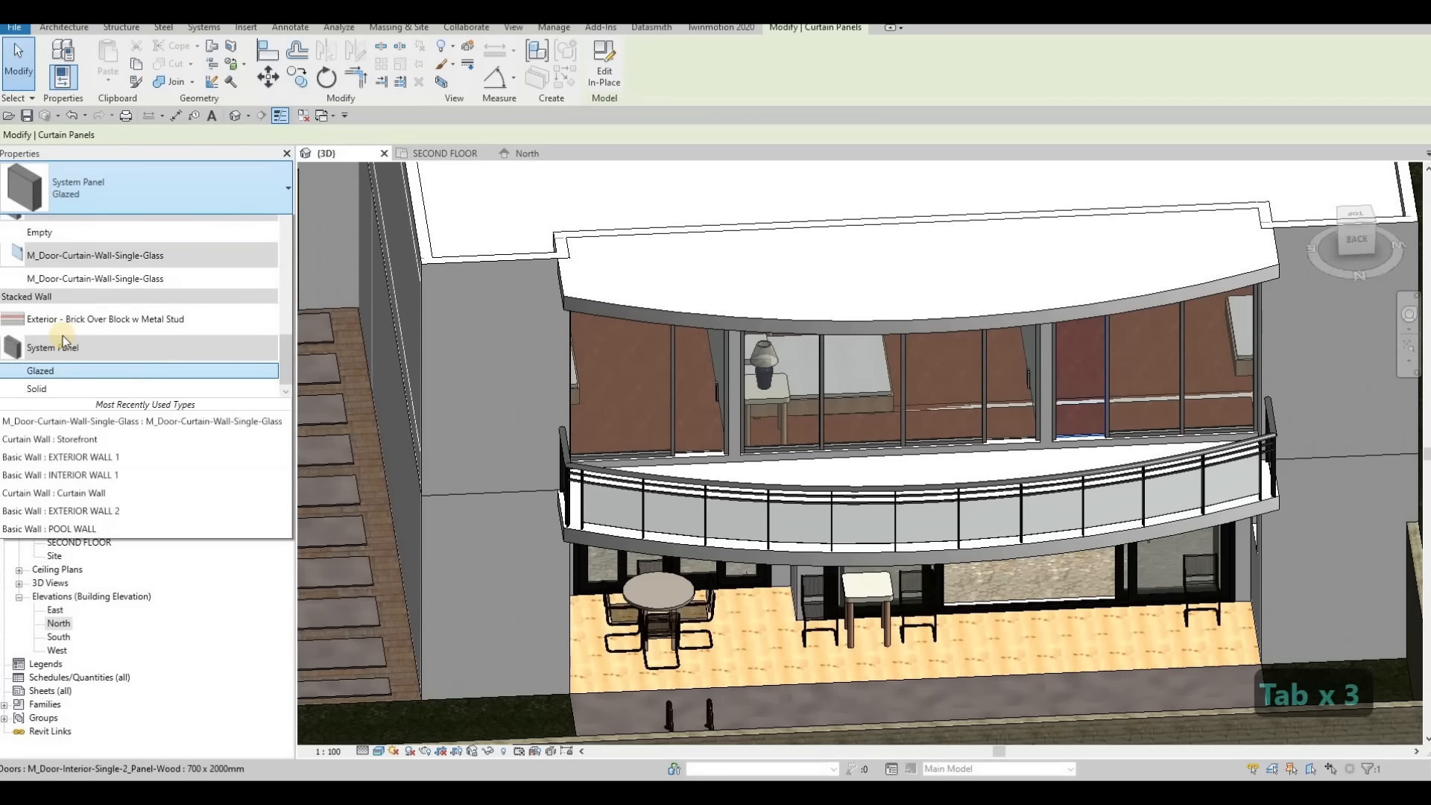
click(84, 358)
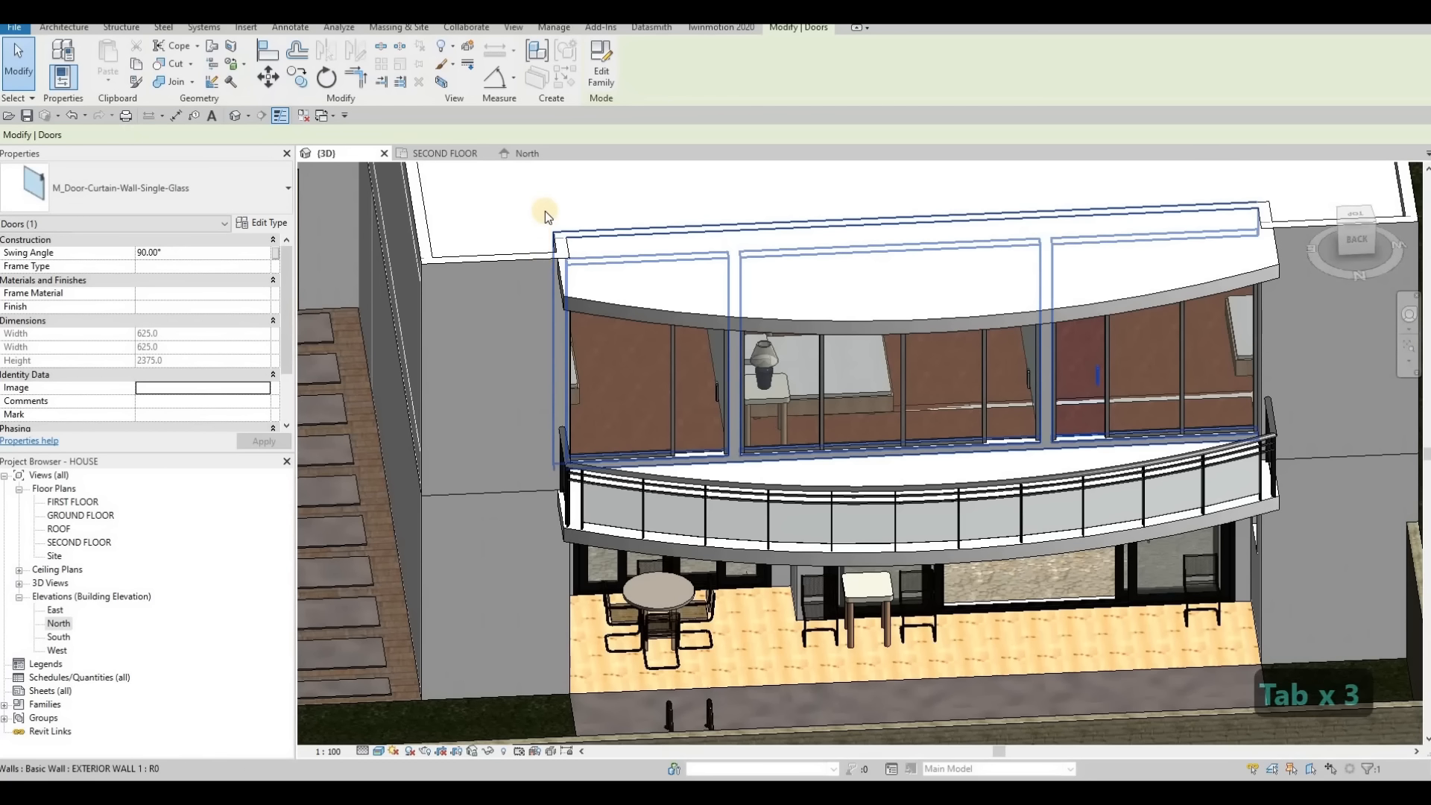
click(461, 154)
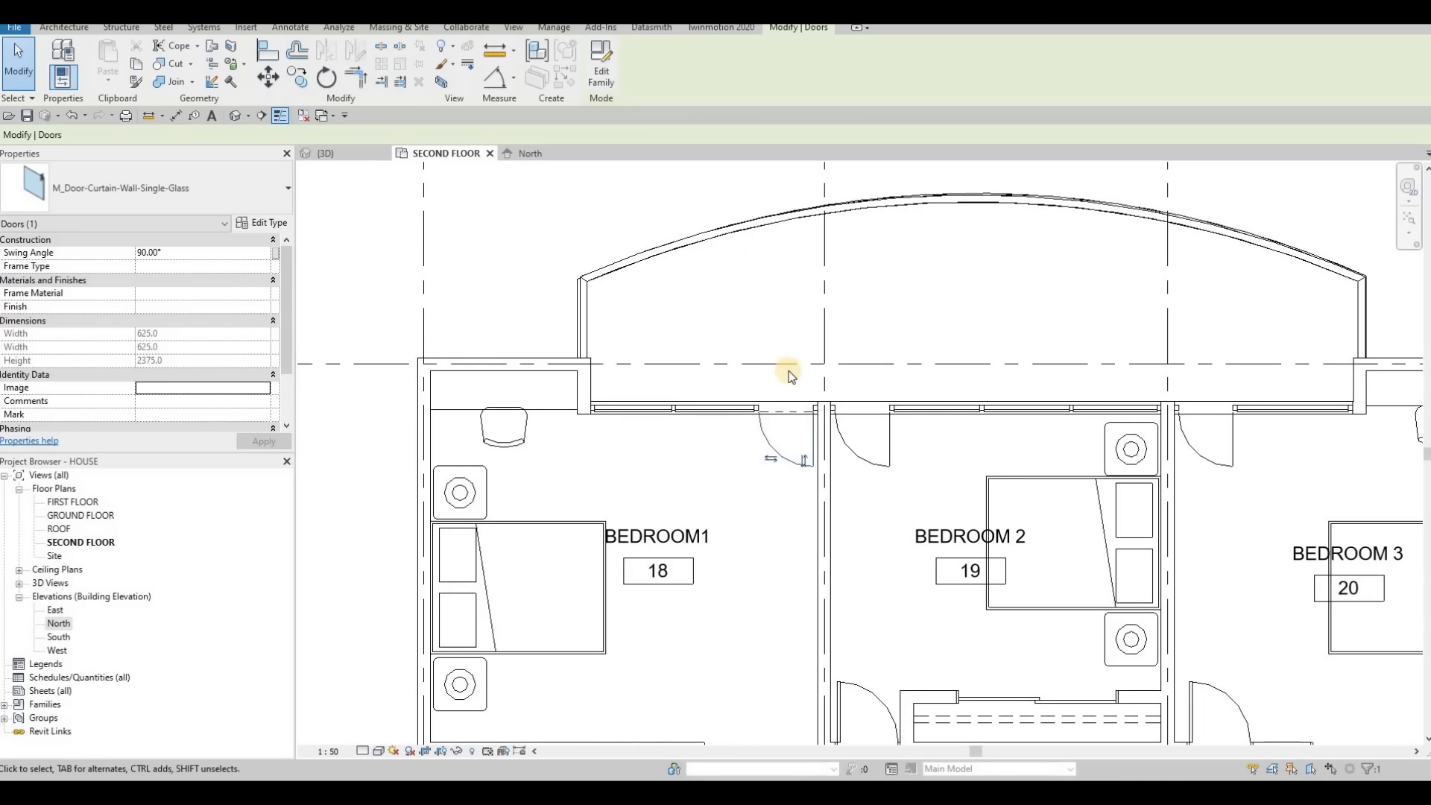
Flip the Bedroom 3 and Bedroom 2 balcony doors to swing outward, then return to 3D.
middle_drag(805, 483, 805, 492)
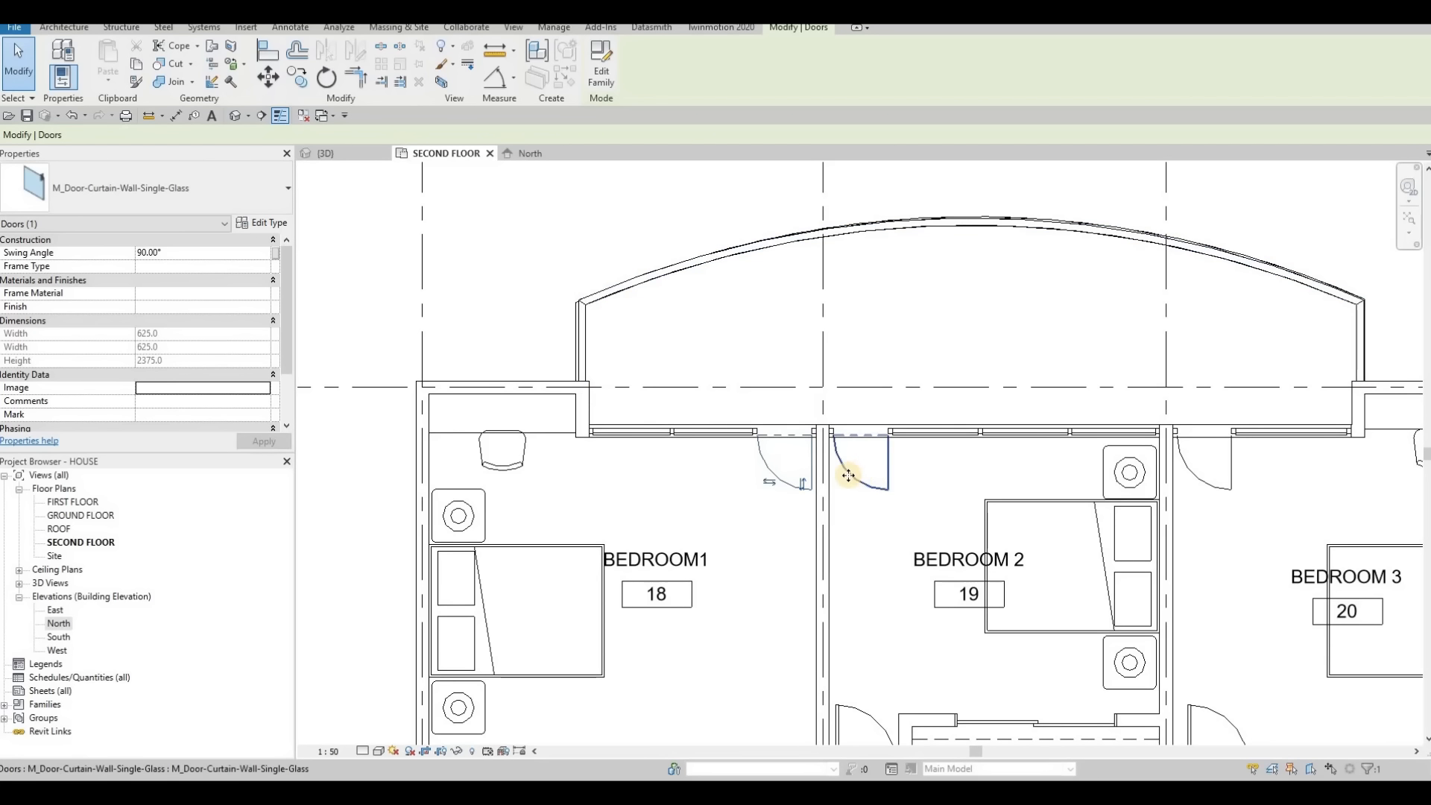
middle_drag(1208, 485, 1053, 484)
click(1064, 481)
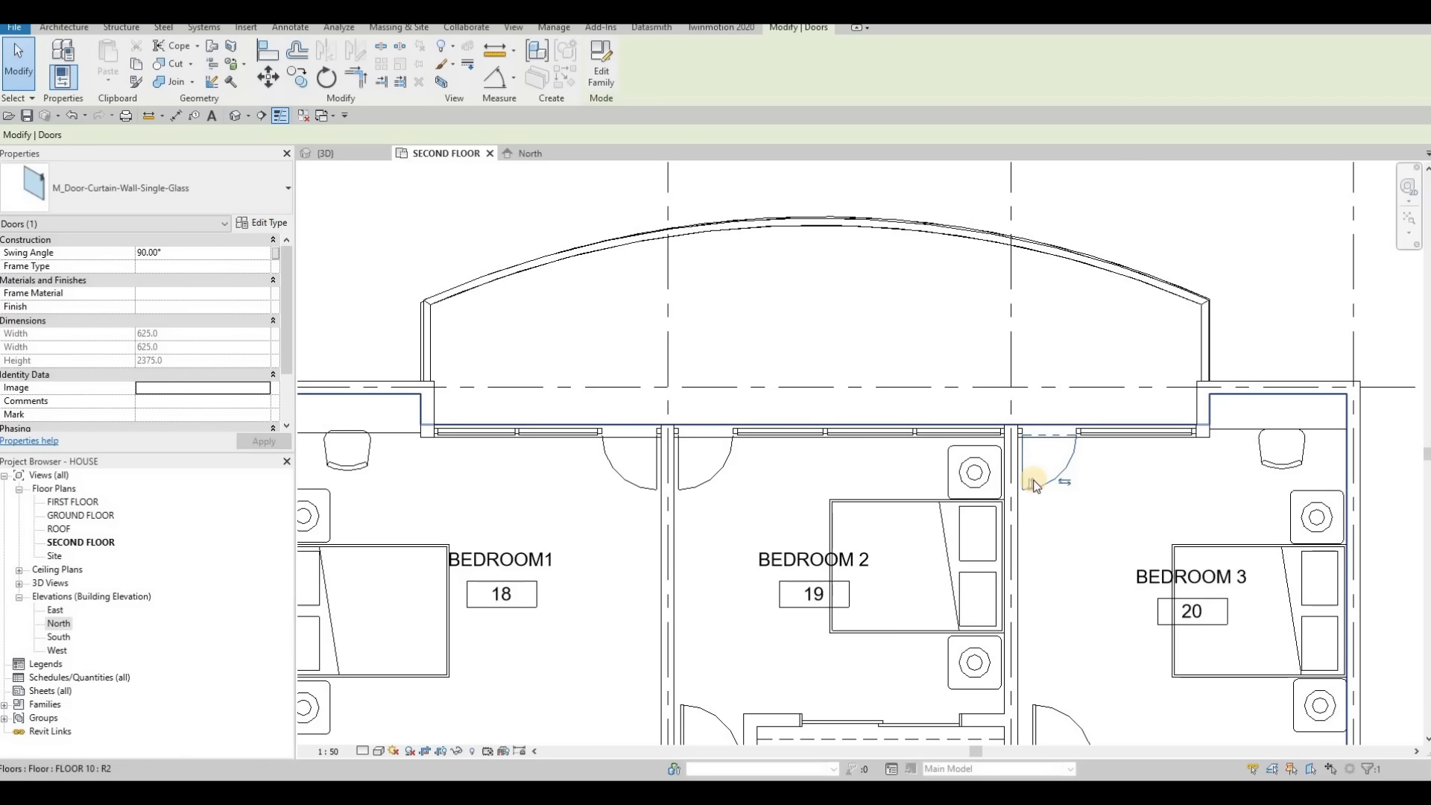
click(690, 485)
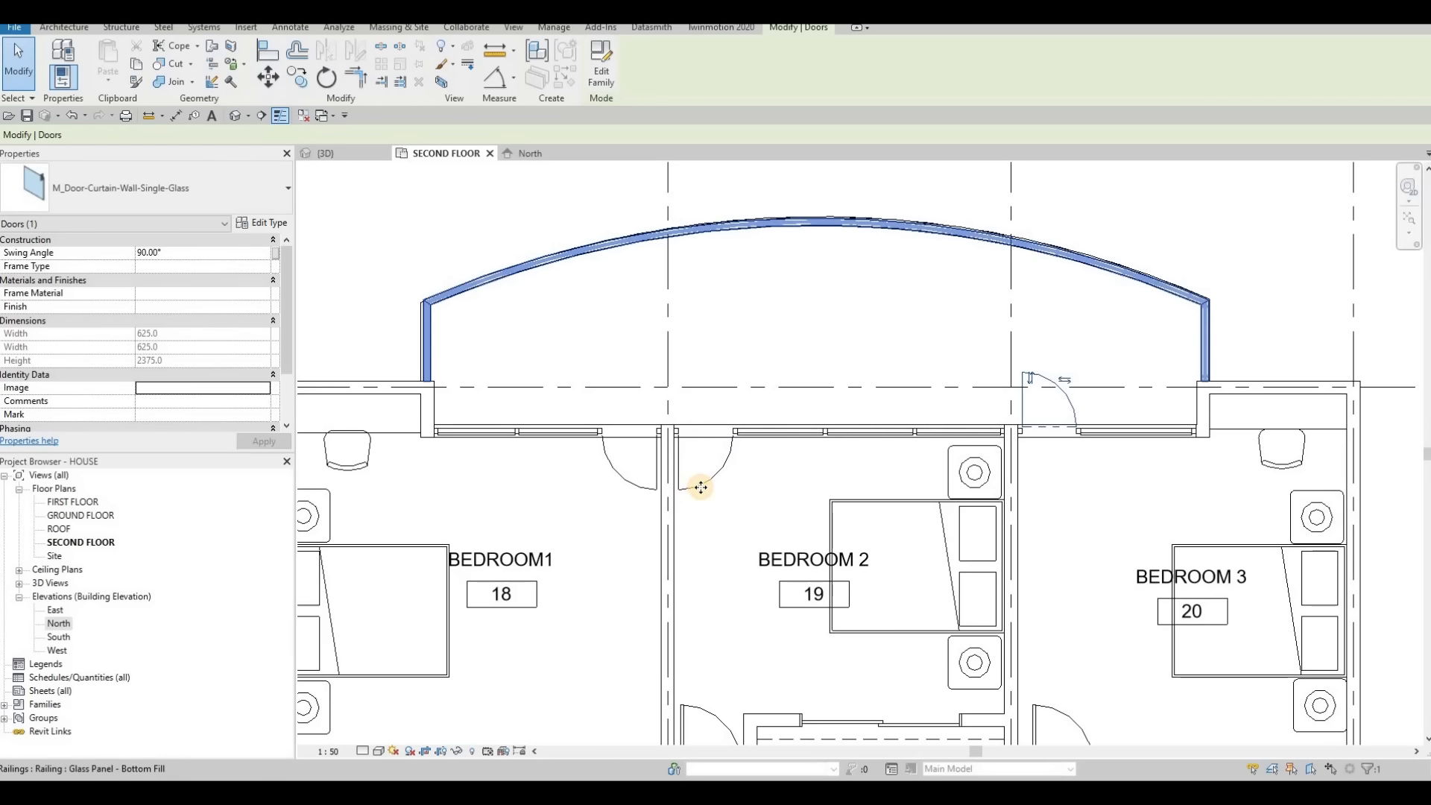
key(Escape)
click(689, 484)
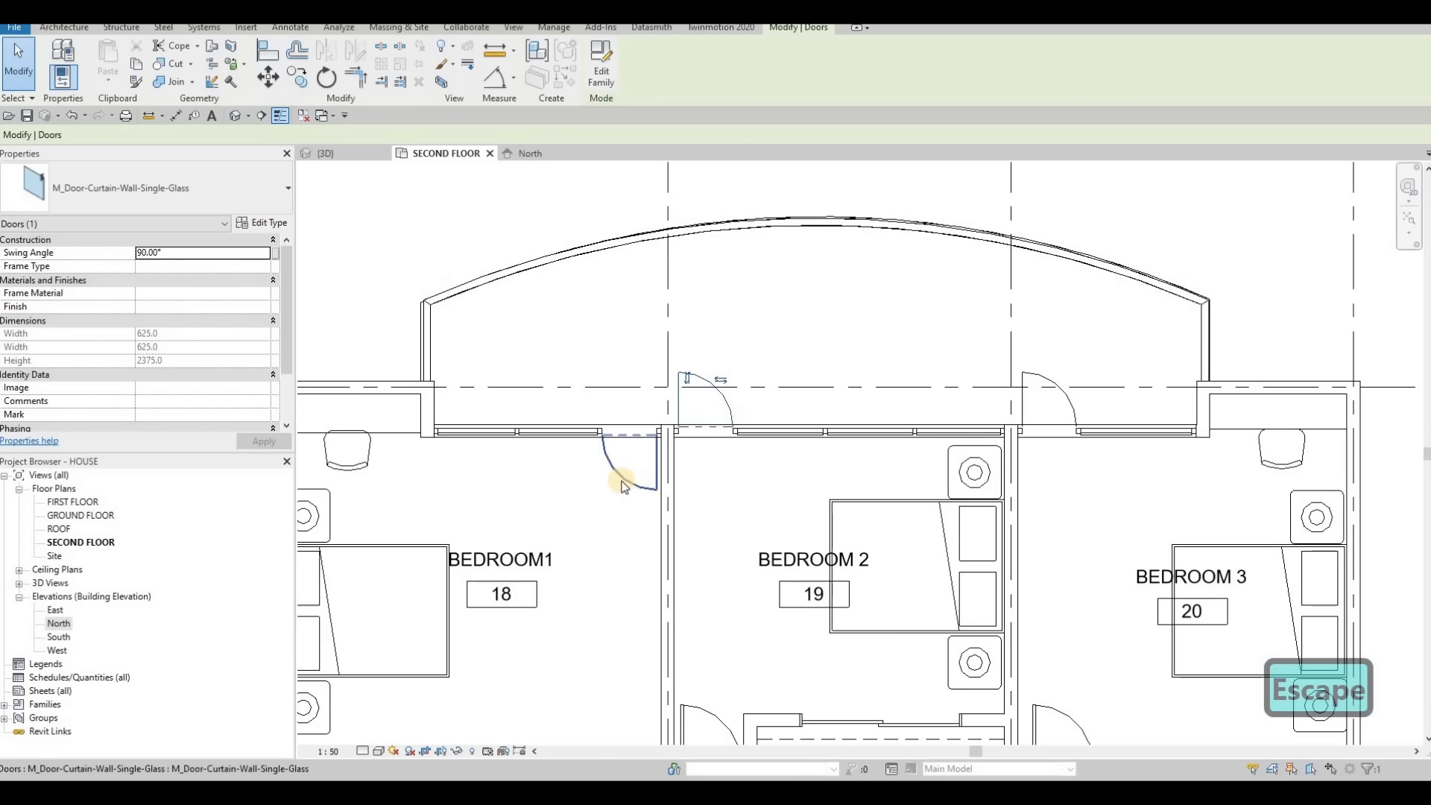
key(Escape)
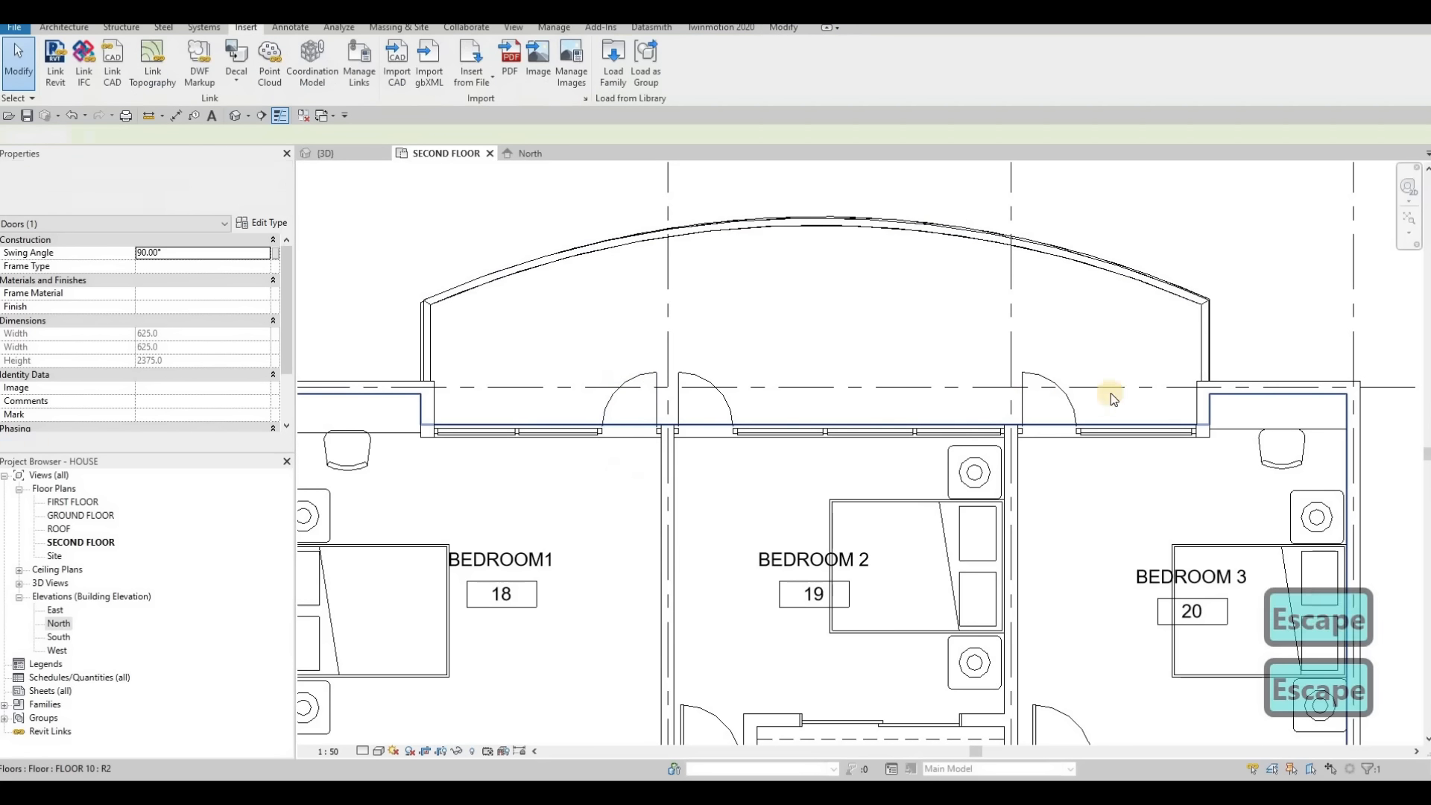
scroll(1017, 228, down, 2)
click(328, 153)
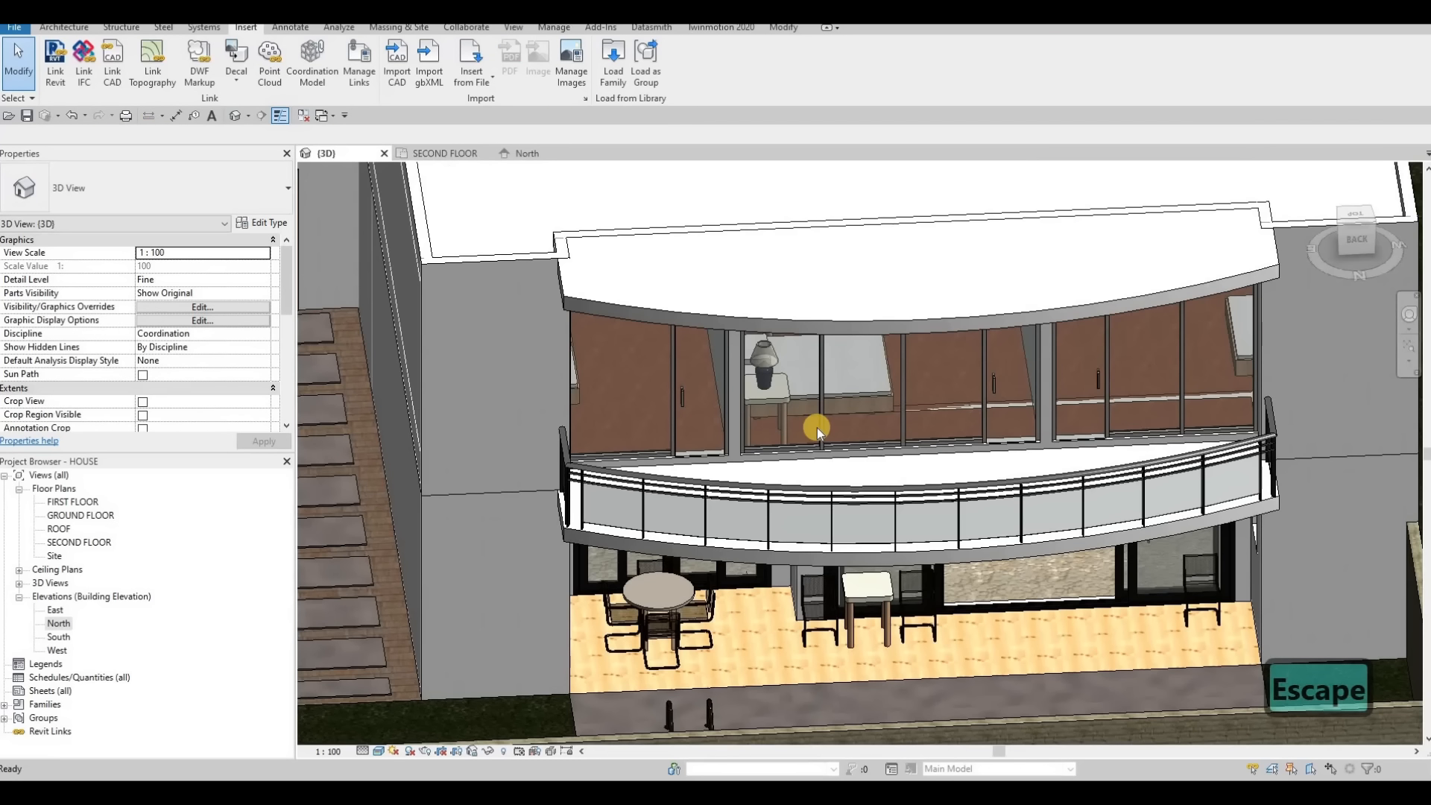
Set the glass curtain-wall door type's Offset to 0.
key(Escape)
shift+middle_drag(984, 340, 799, 274)
scroll(799, 274, up, 4)
click(800, 274)
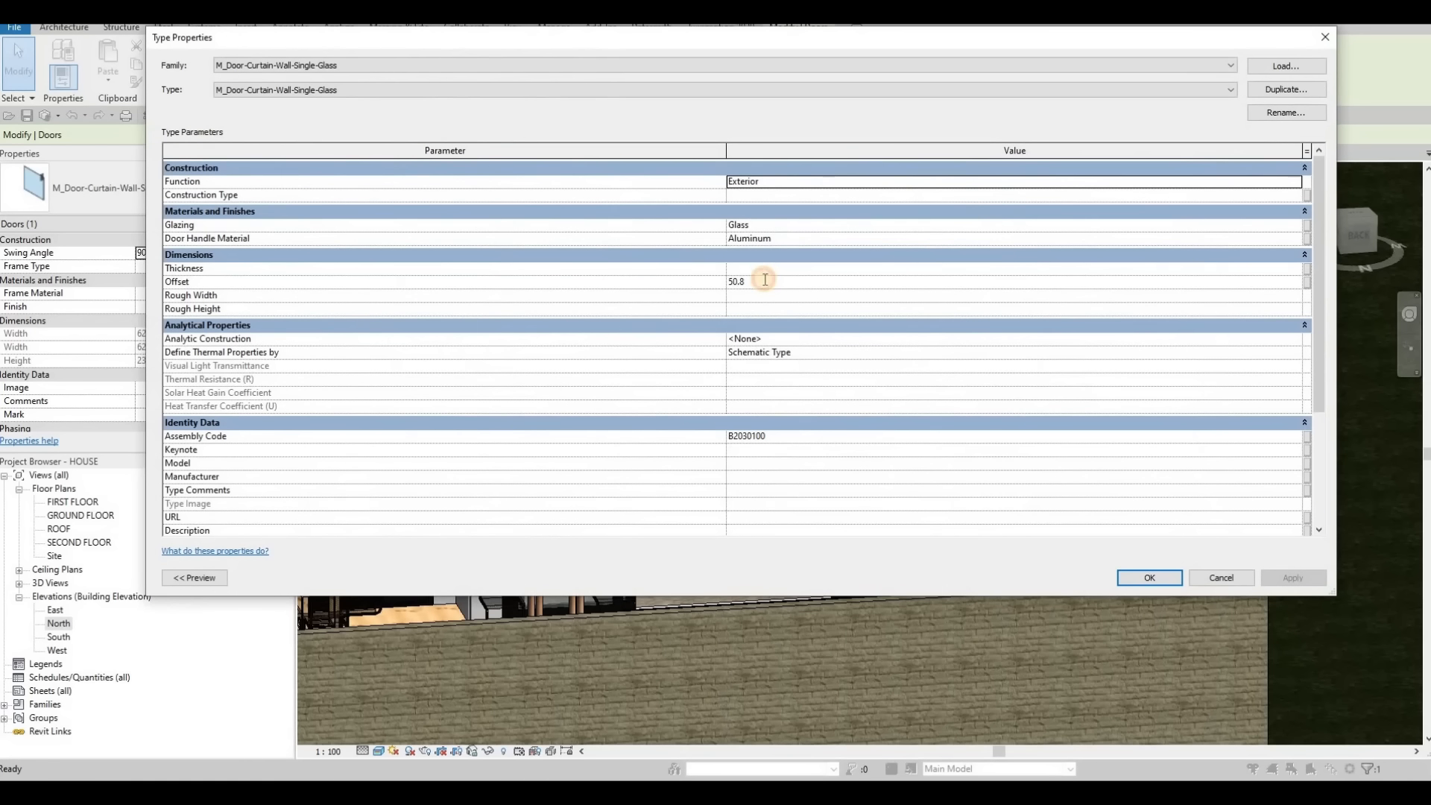
click(765, 279)
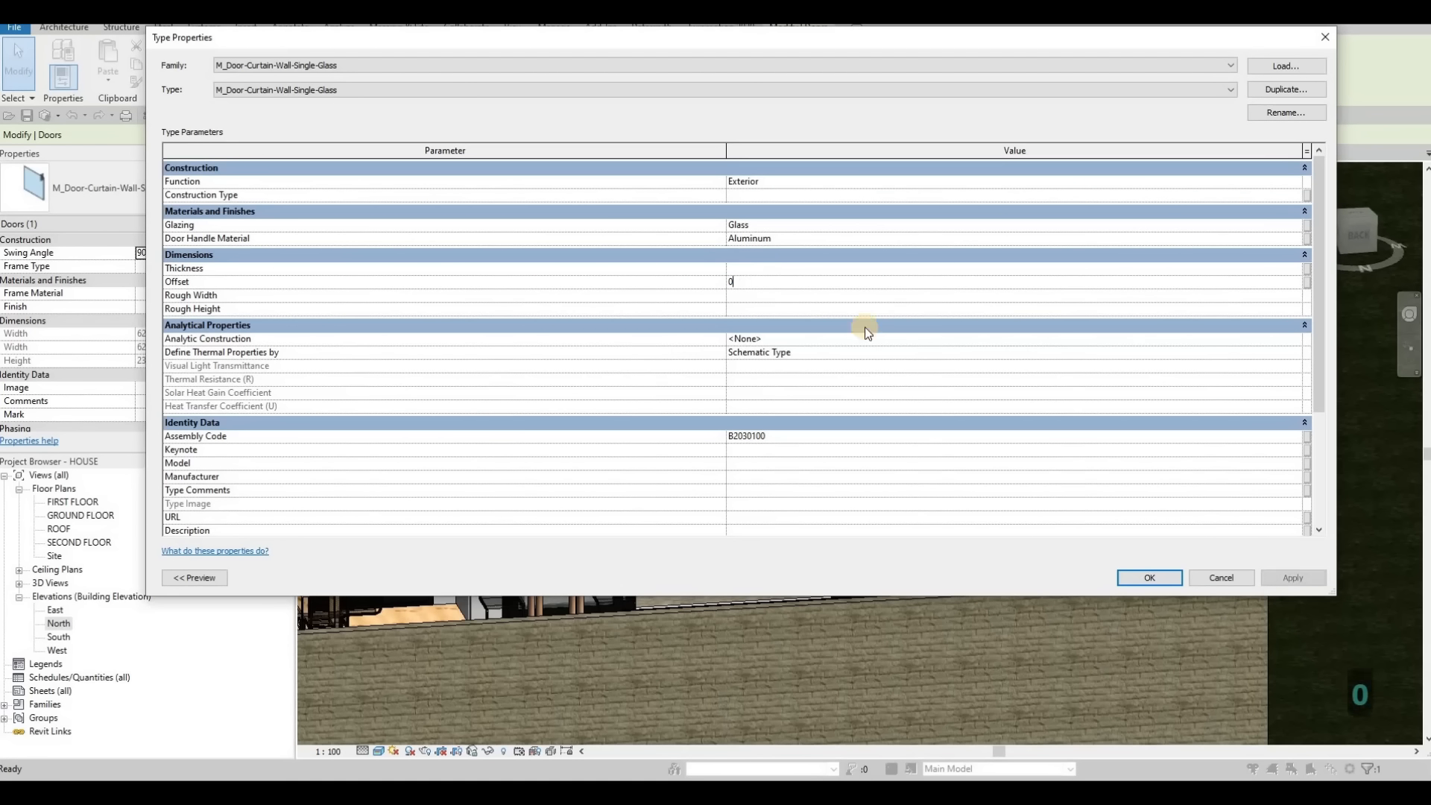
text(0)
key(Return)
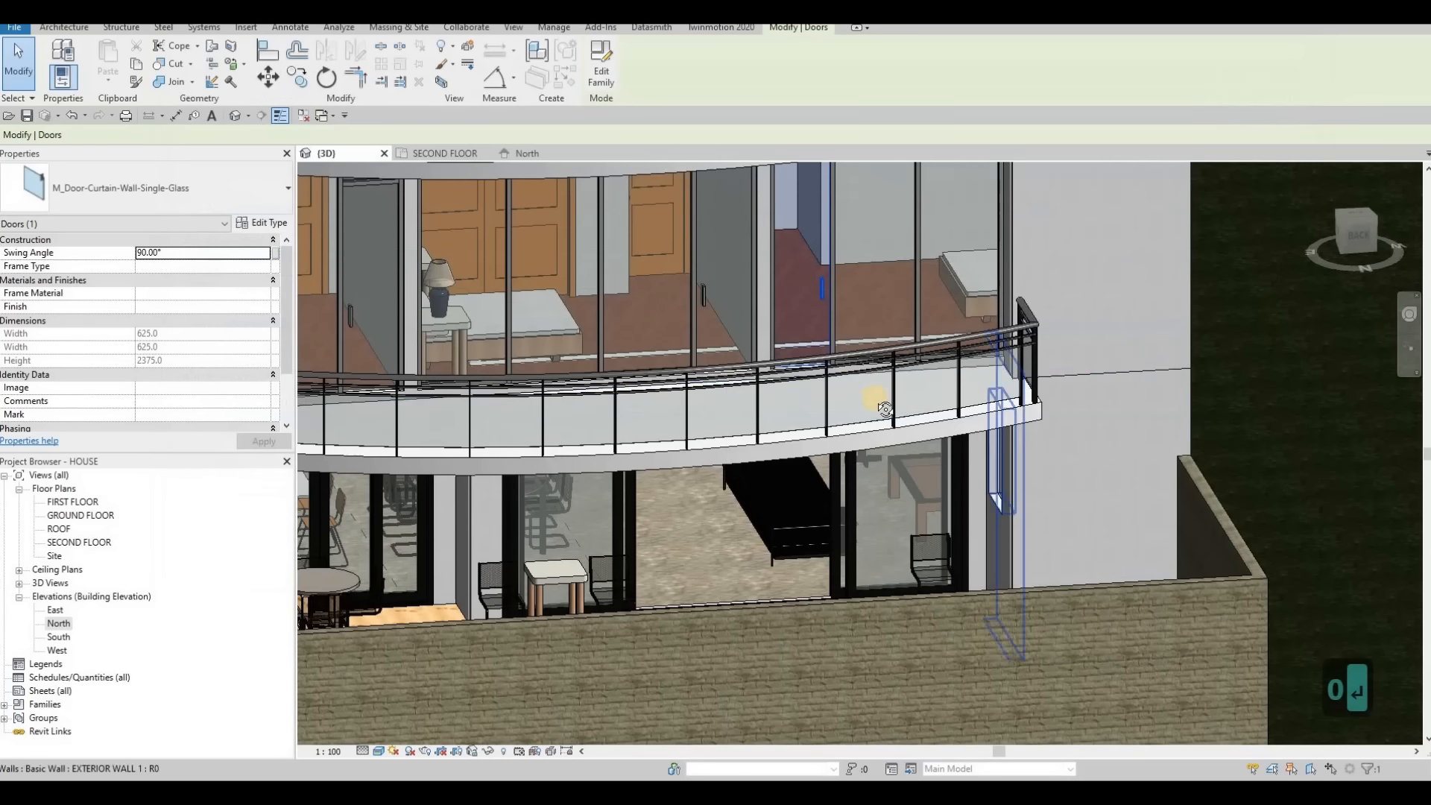
Orbit around the balcony to check the doors, then bring up Google Drive's All Extra Families folder.
scroll(845, 387, up, 5)
shift+middle_drag(846, 387, 735, 397)
scroll(873, 297, down, 2)
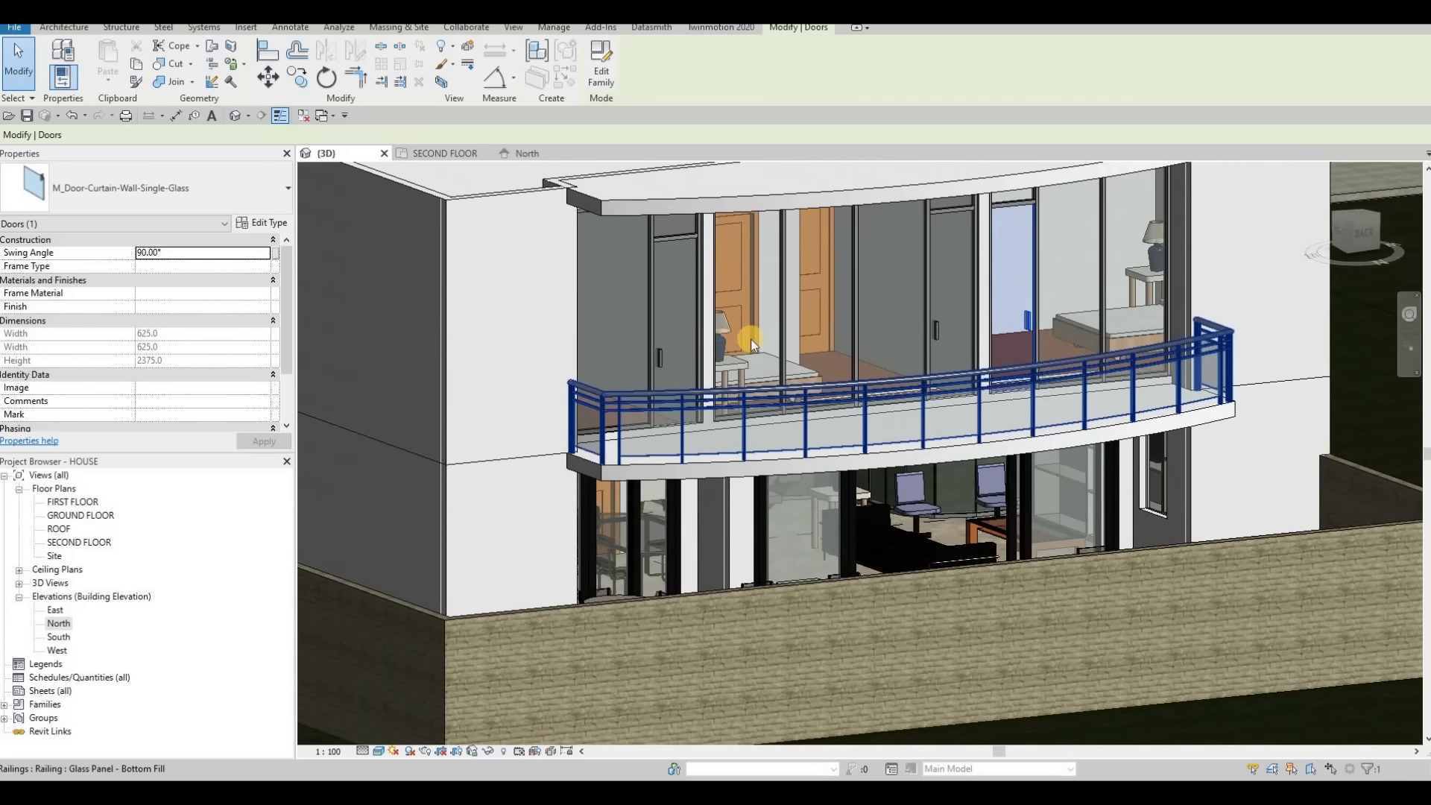
shift+middle_drag(750, 339, 785, 409)
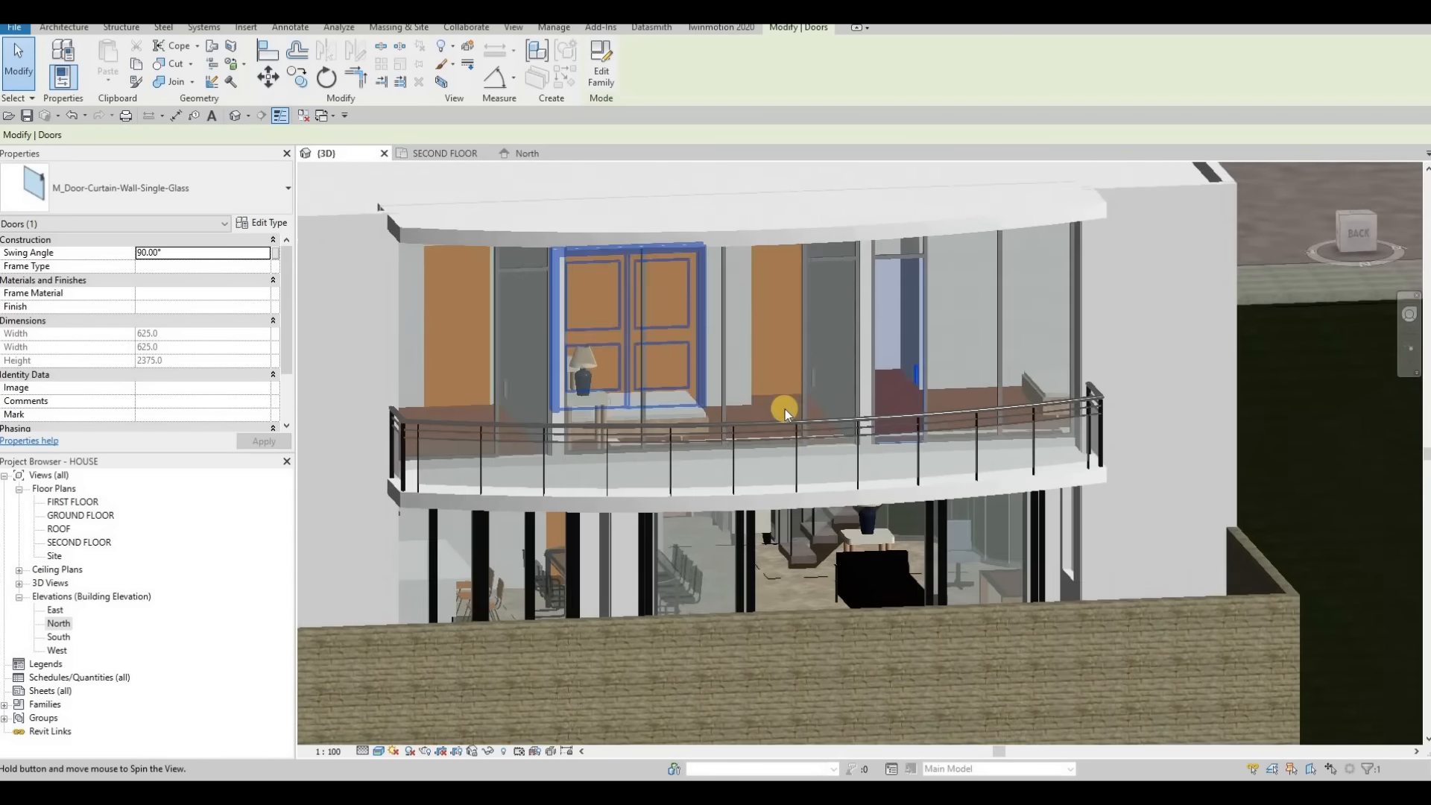
scroll(766, 413, down, 4)
key(F1)
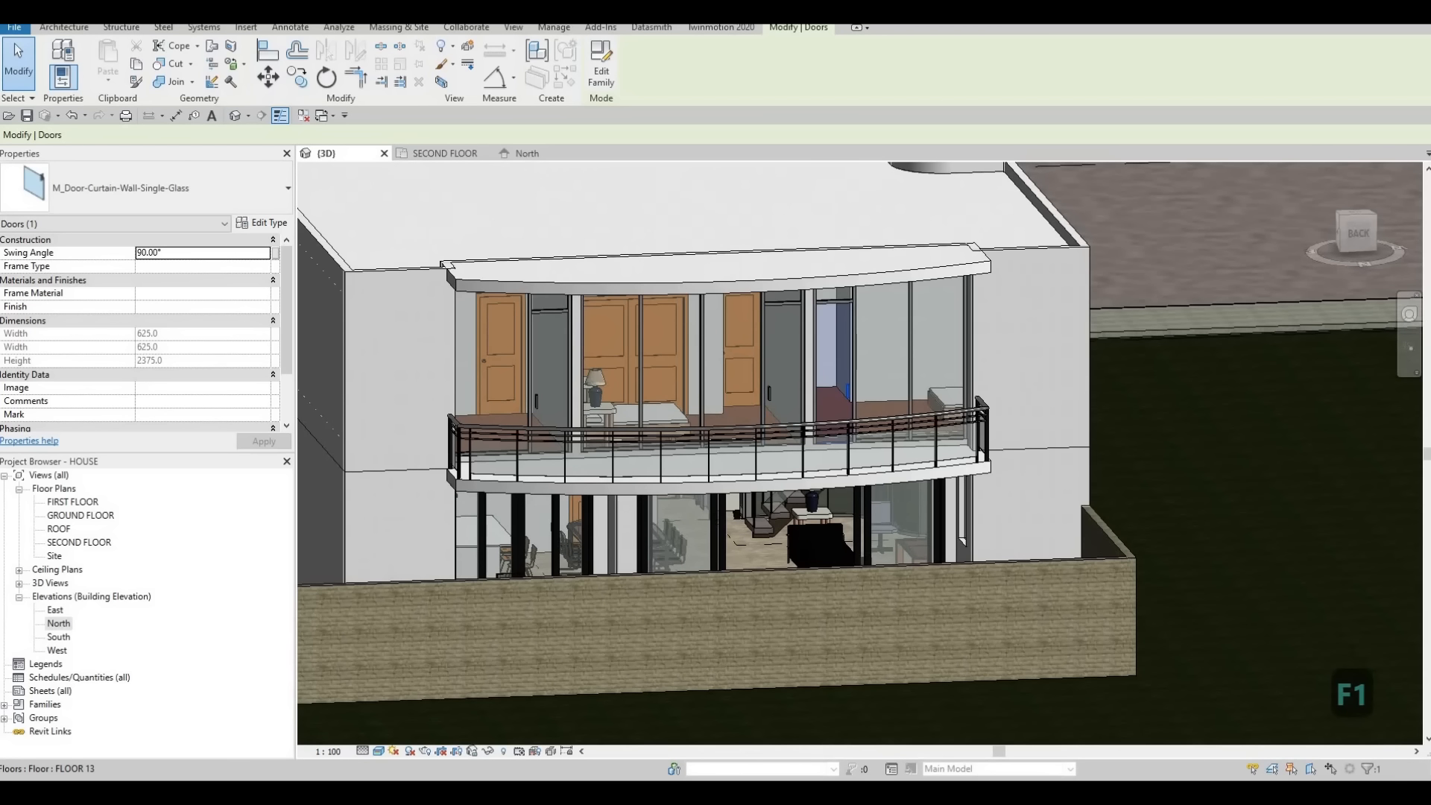
drag(1430, 74, 885, 24)
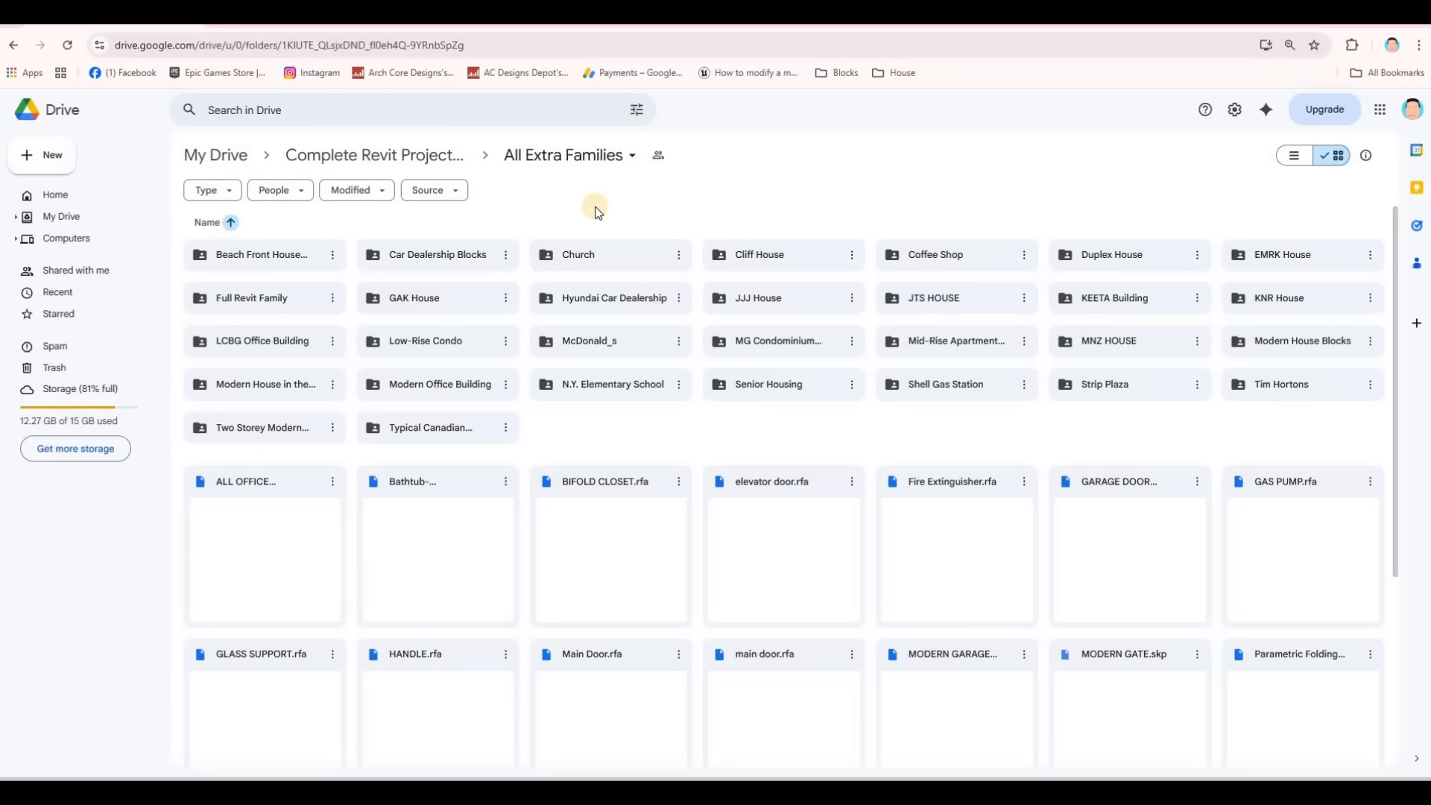
Download the two pot light face base .rfa family files from Google Drive.
scroll(789, 386, down, 5)
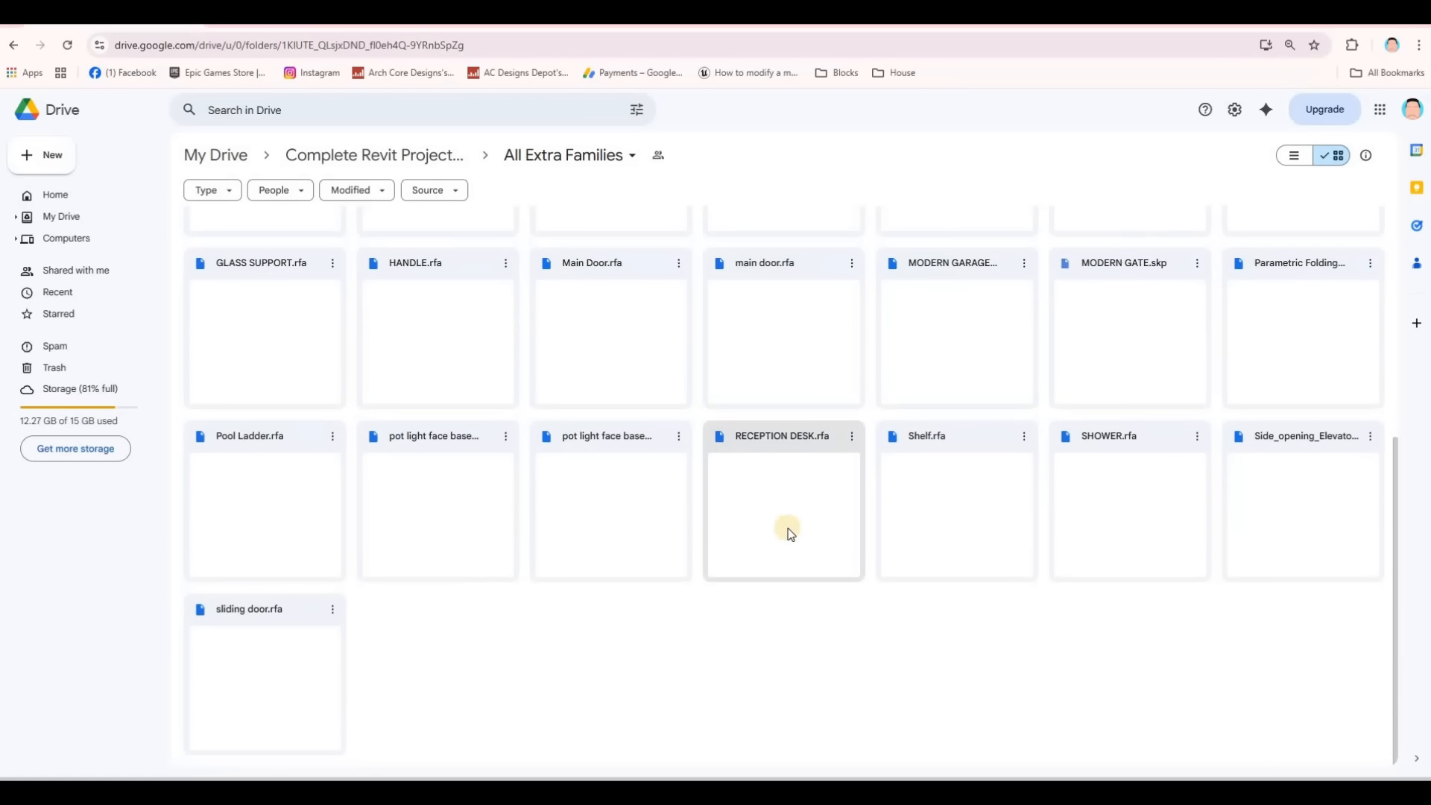
click(469, 442)
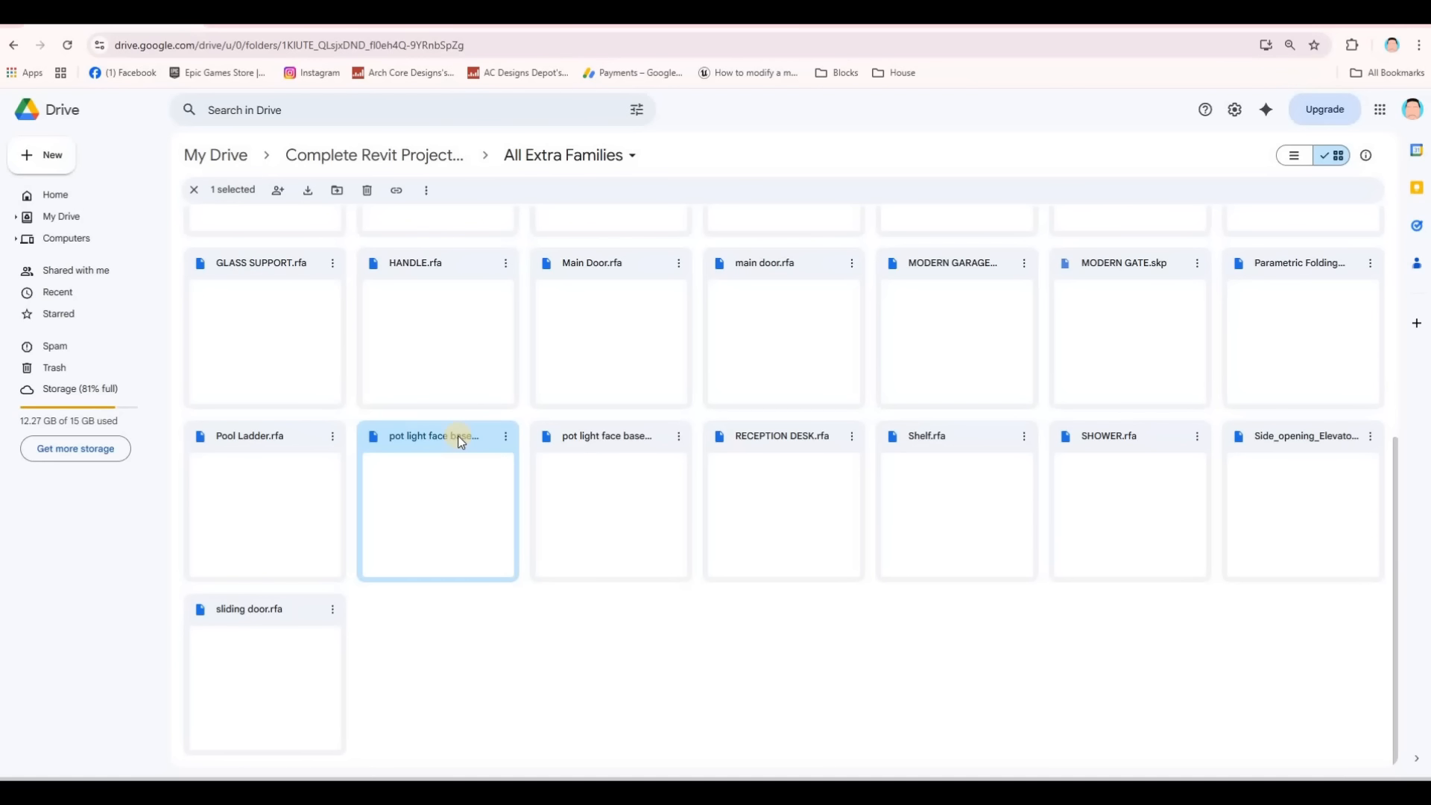
click(509, 440)
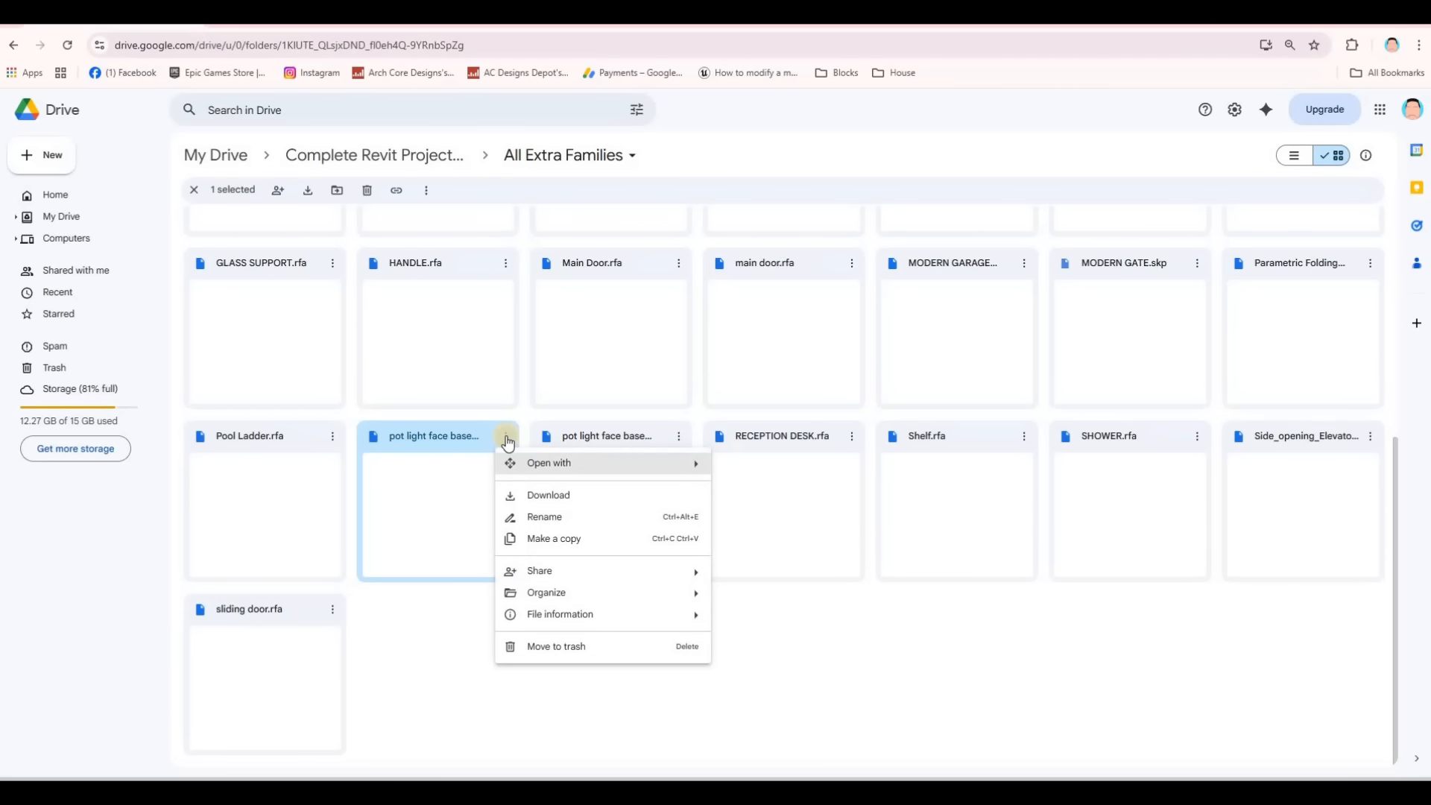
click(441, 440)
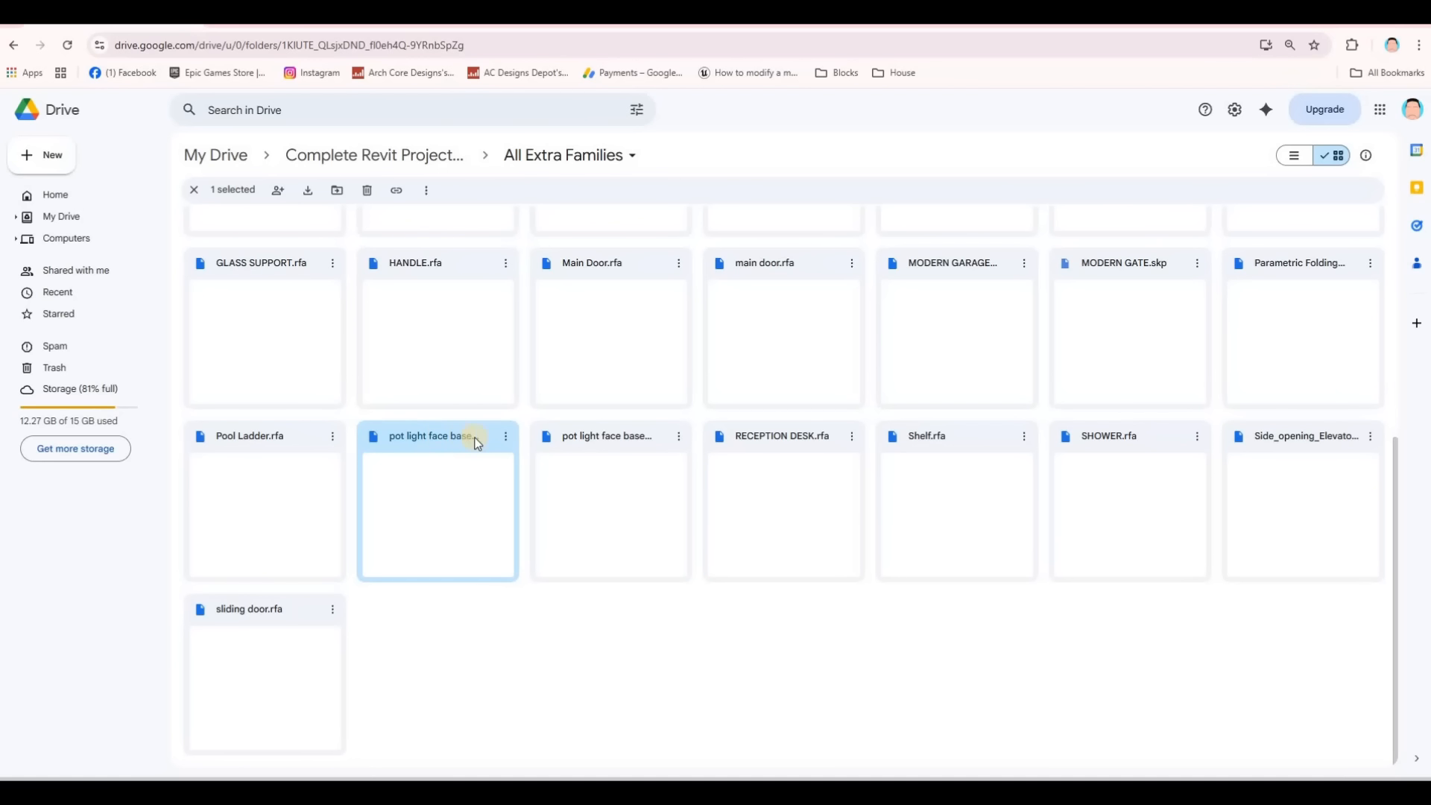
right_click(502, 483)
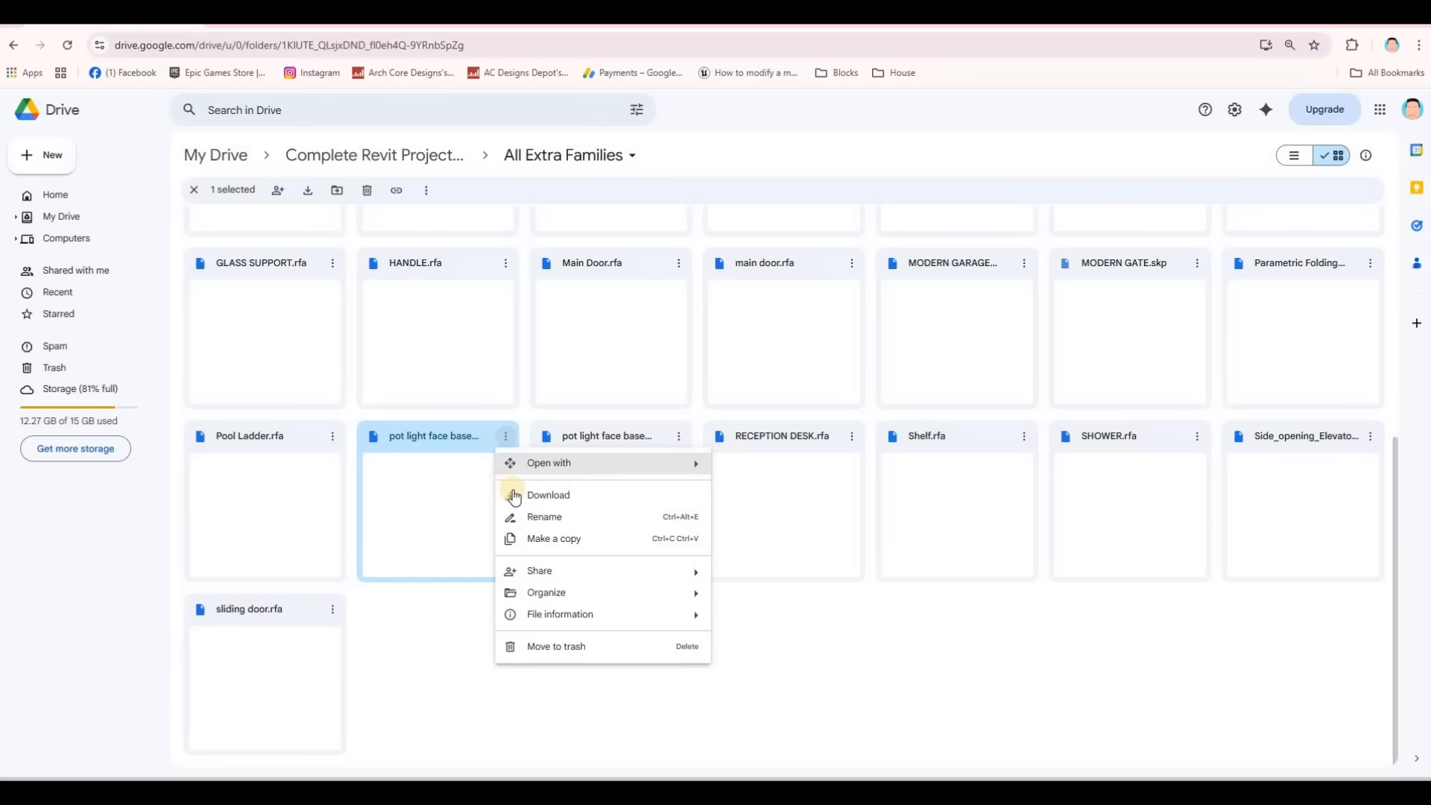
click(649, 491)
click(679, 438)
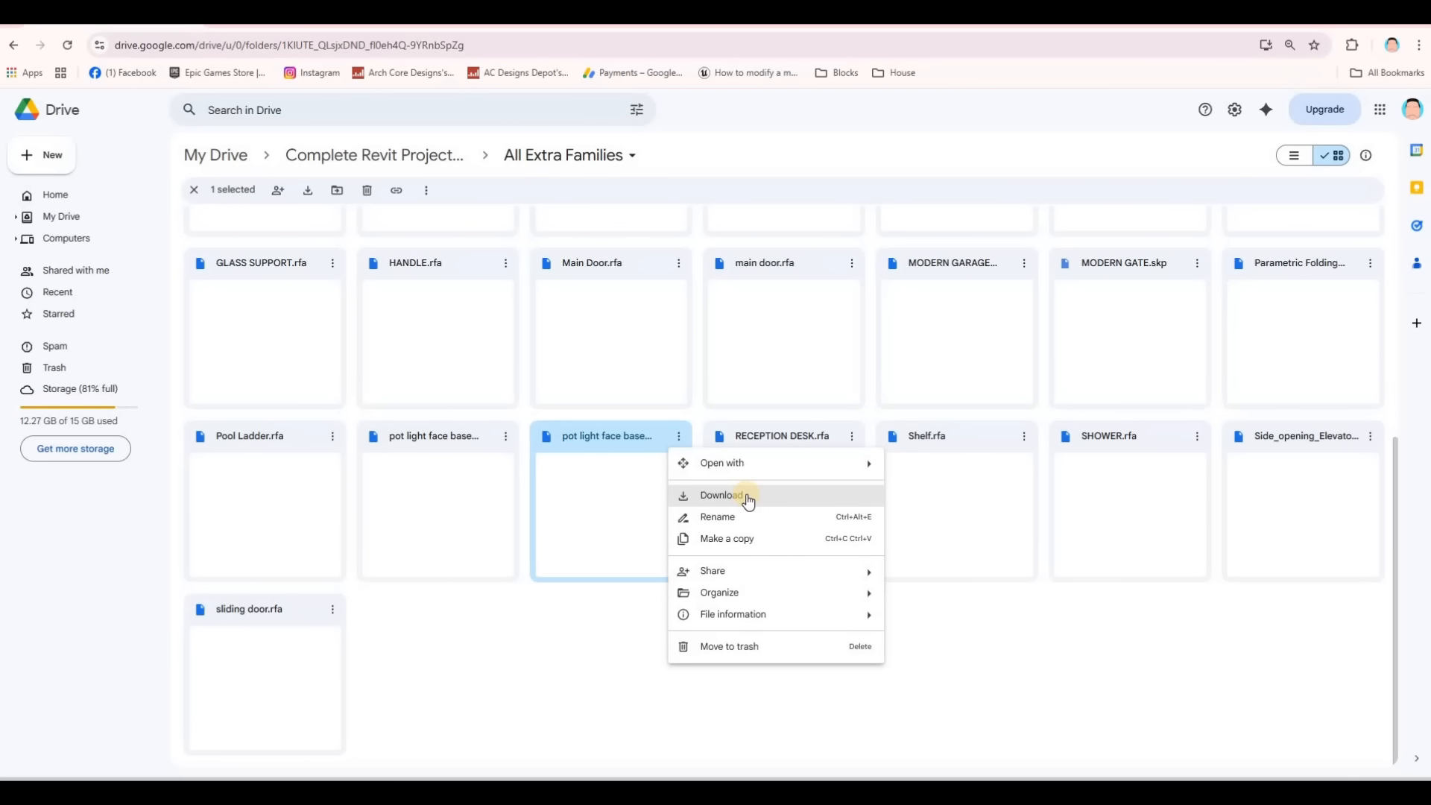
click(747, 495)
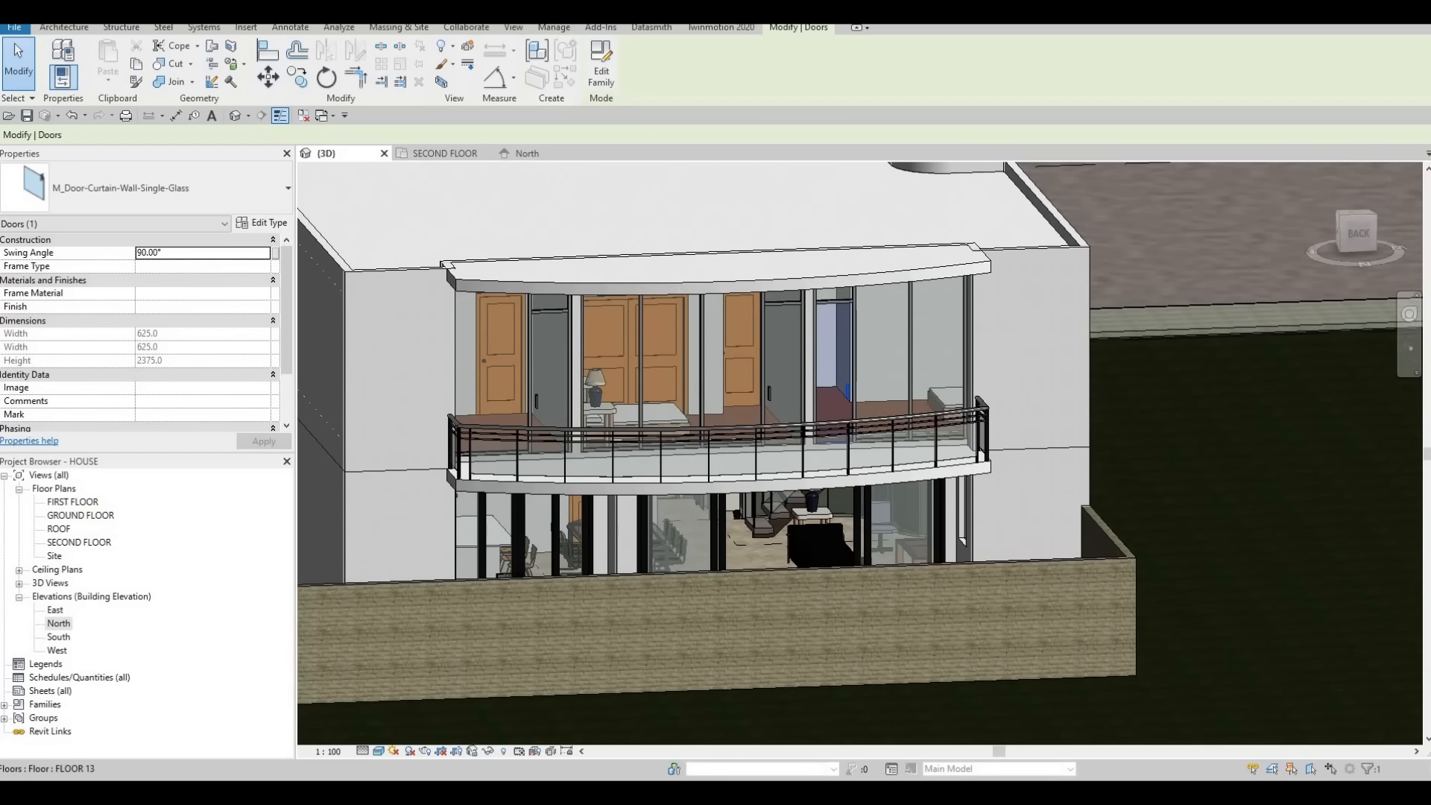
Orbit the house from below and drag 'pot light face base circle' from Downloads into Revit.
drag(1430, 168, 1096, 93)
click(628, 337)
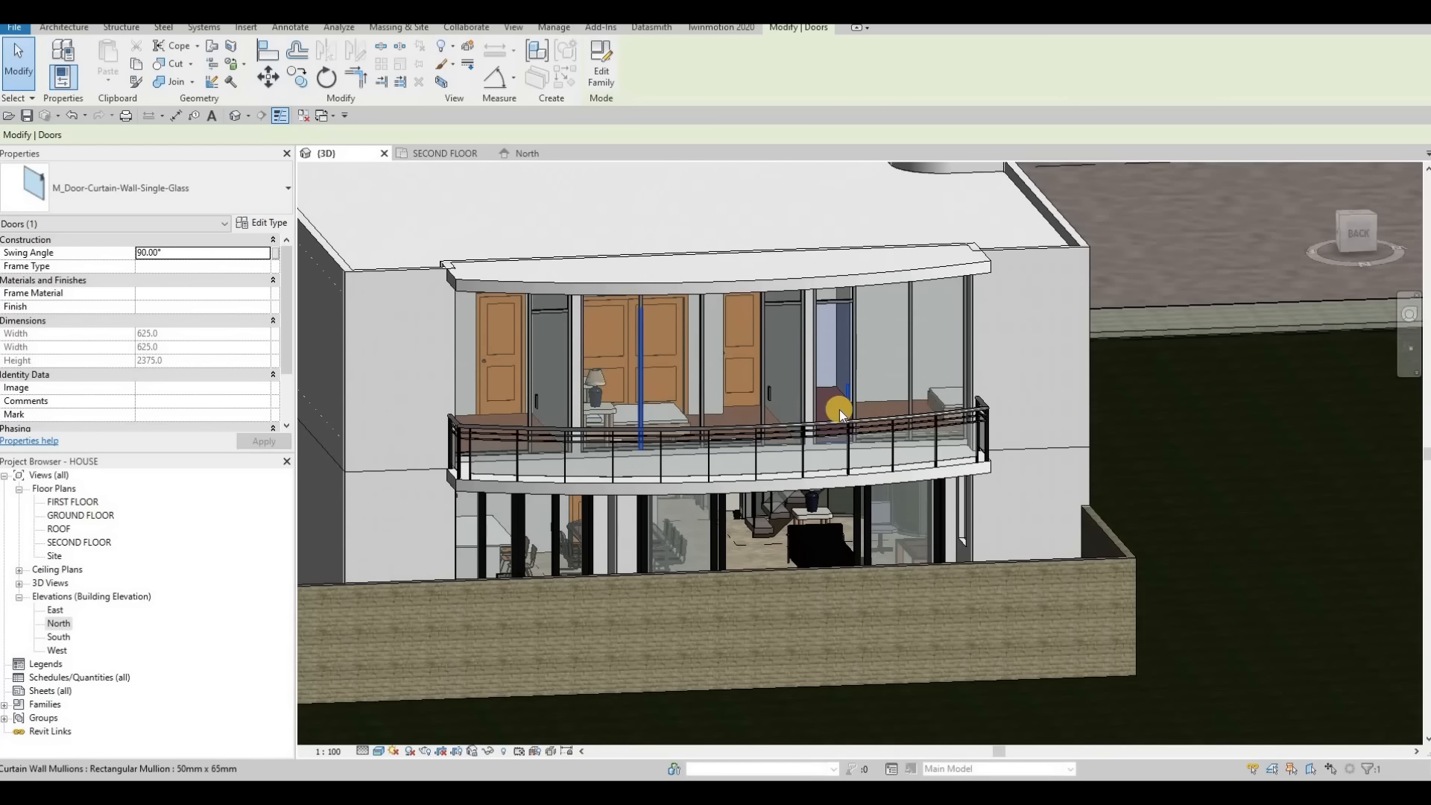
scroll(824, 406, down, 5)
scroll(932, 492, up, 2)
scroll(935, 507, up, 4)
shift+middle_drag(935, 504, 1120, 393)
scroll(947, 492, up, 3)
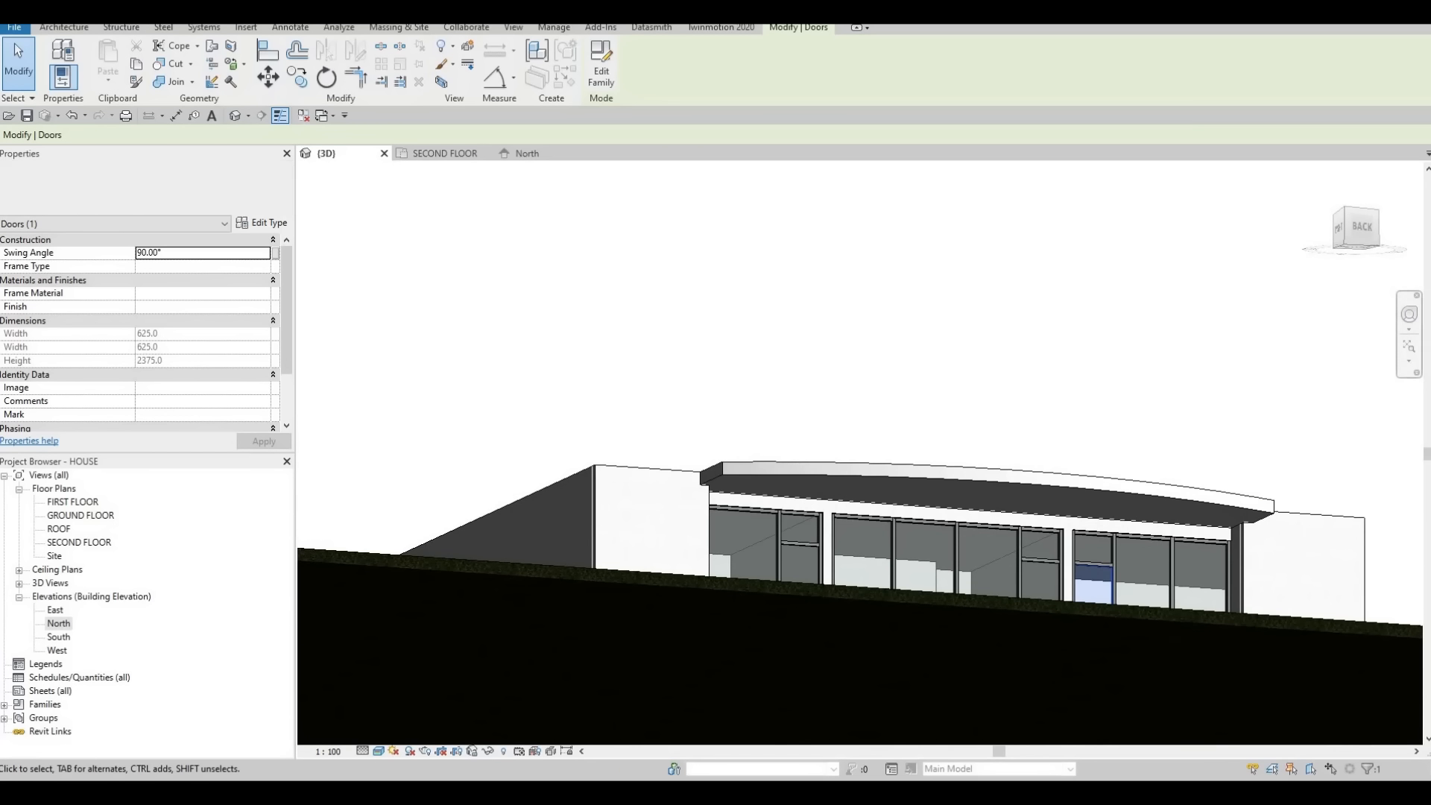
key(alt+Tab)
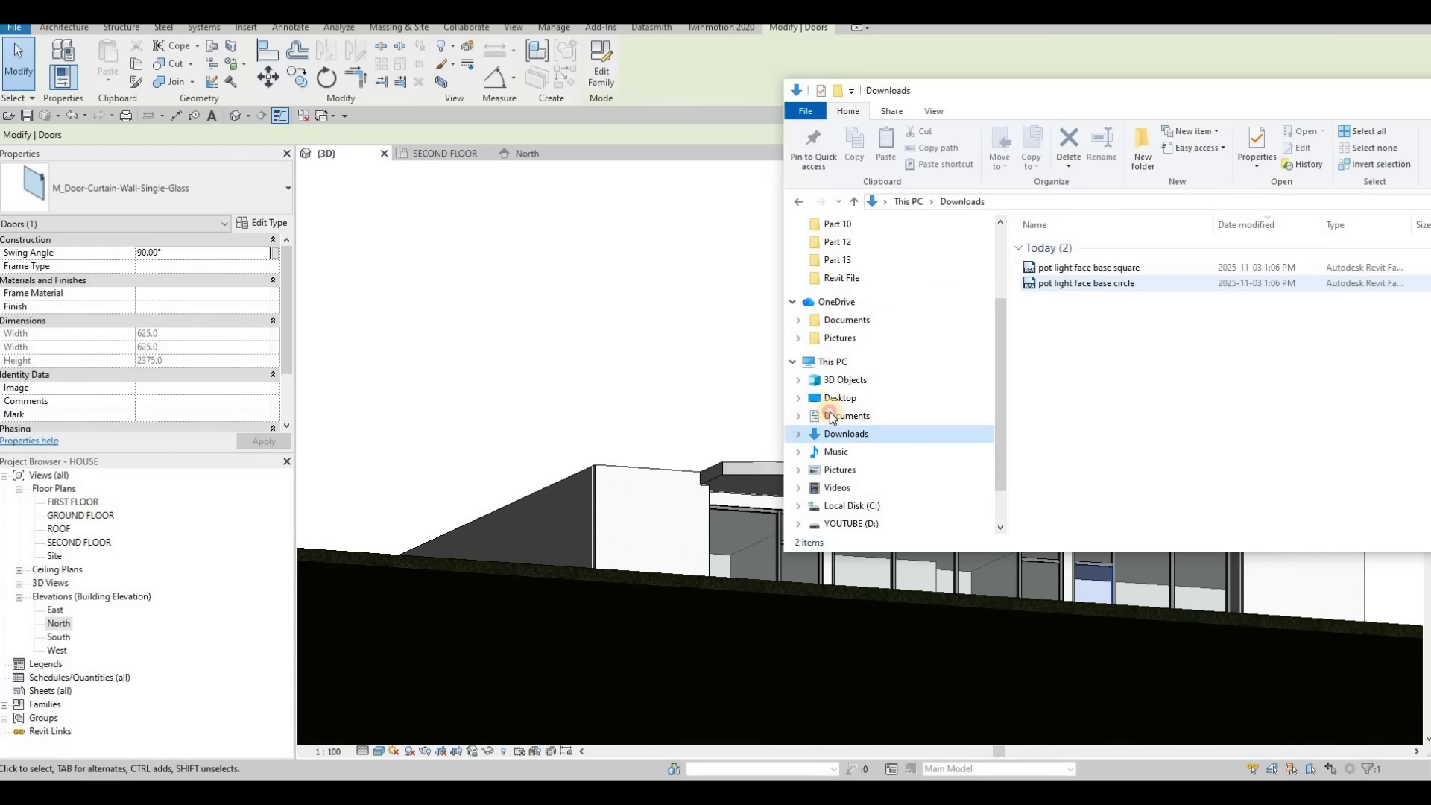
drag(832, 416, 745, 477)
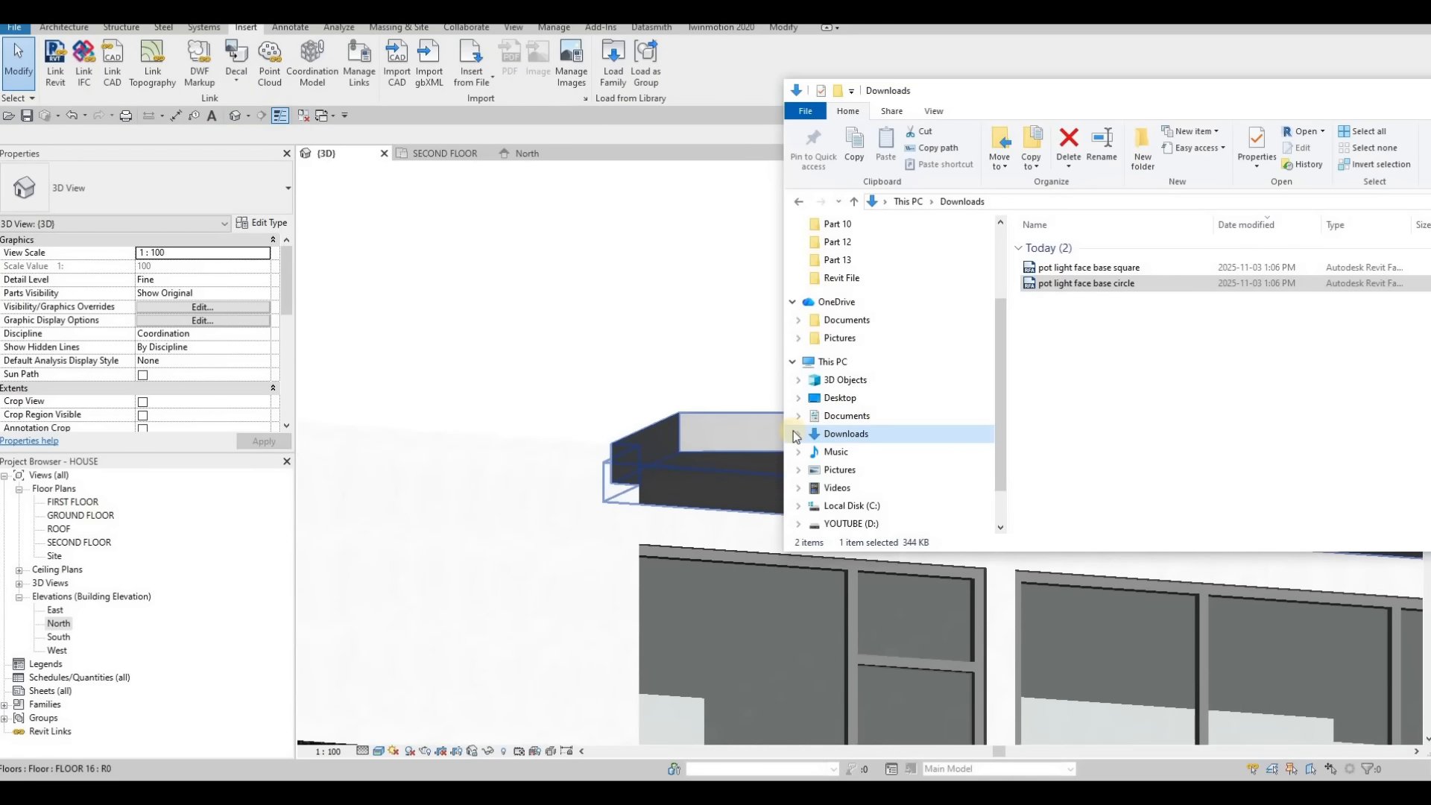
drag(1081, 283, 704, 481)
Drop the pot light circle family into the 3D view again, then orbit to face the back balcony.
scroll(559, 377, up, 5)
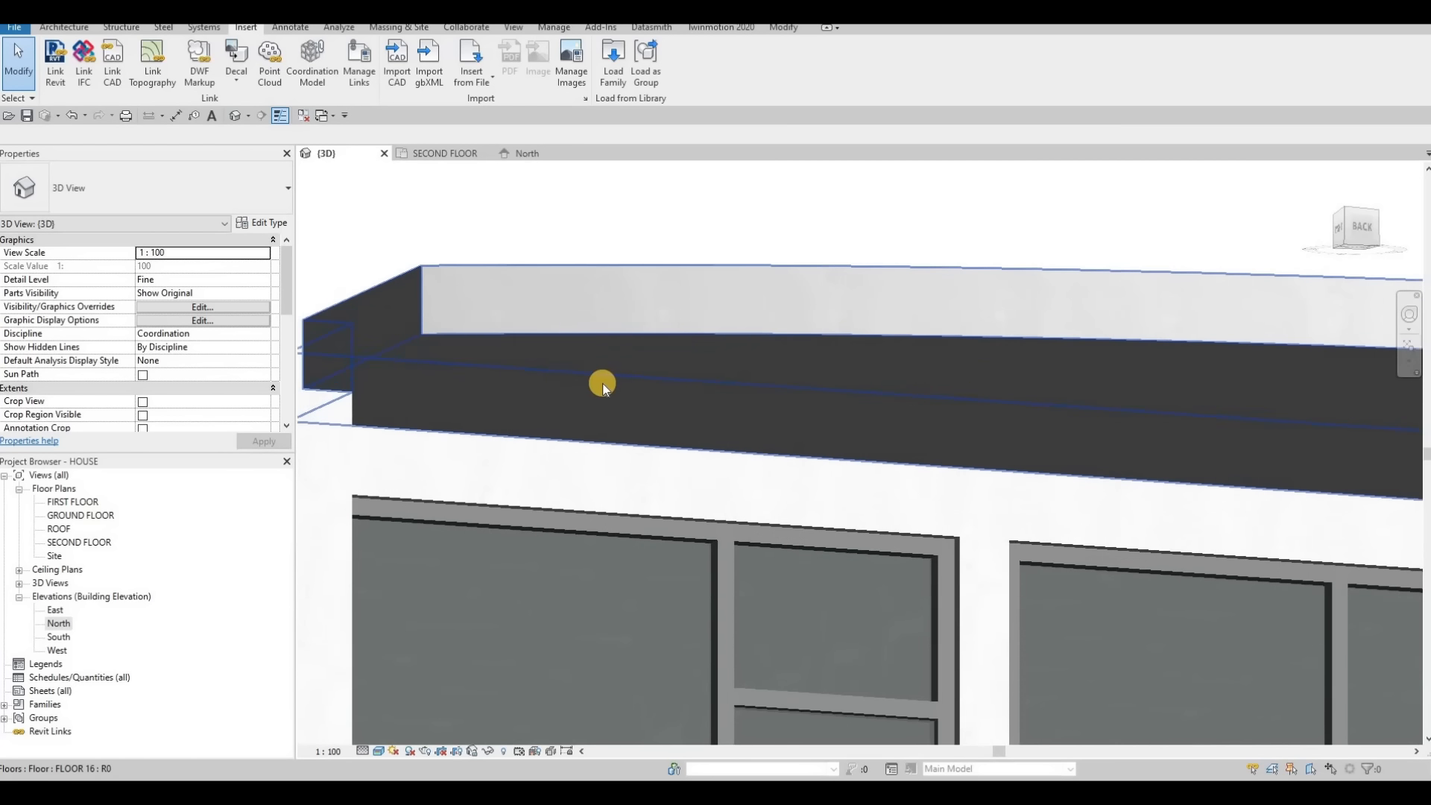
key(Escape)
key(Escape)
key(c)
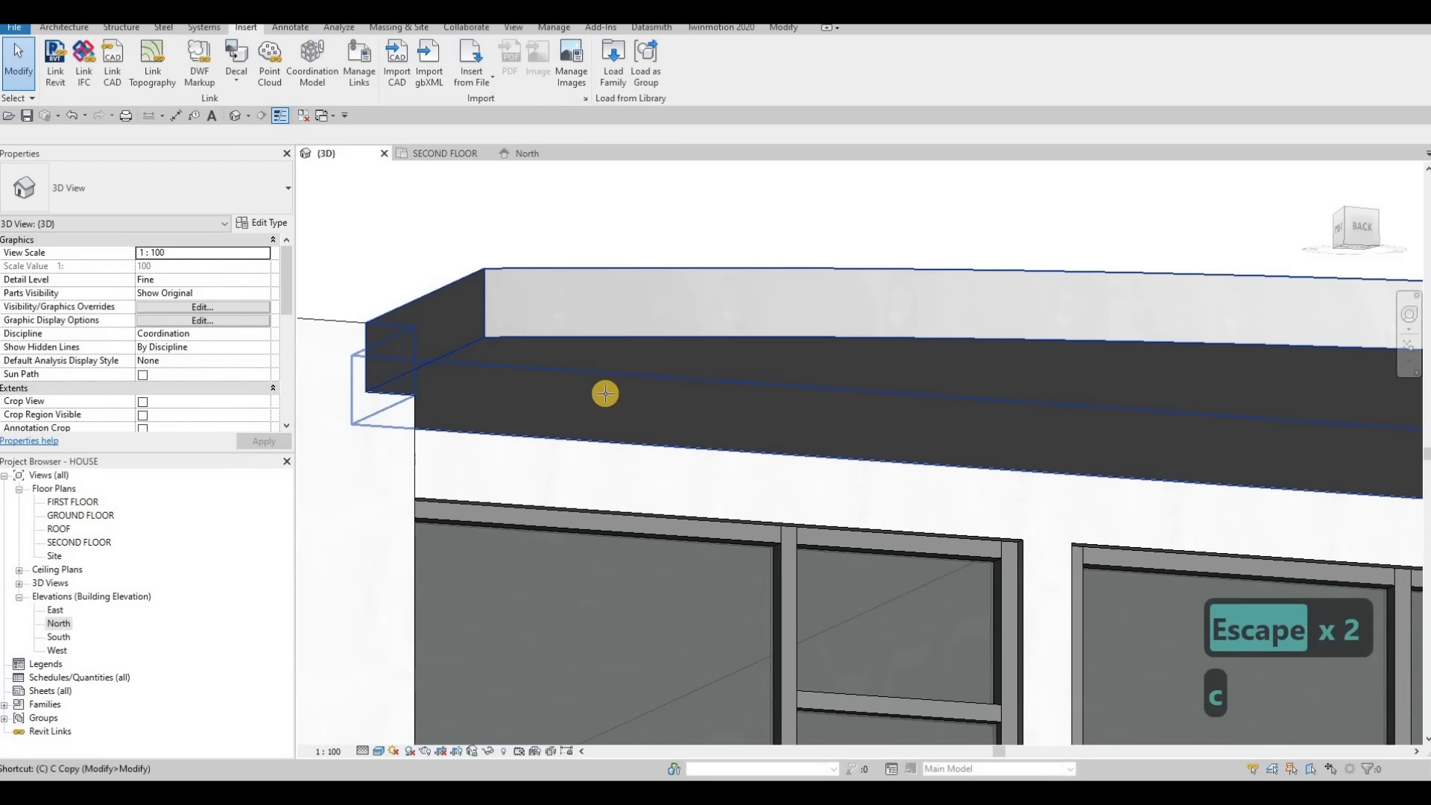
key(m)
key(Escape)
key(Escape)
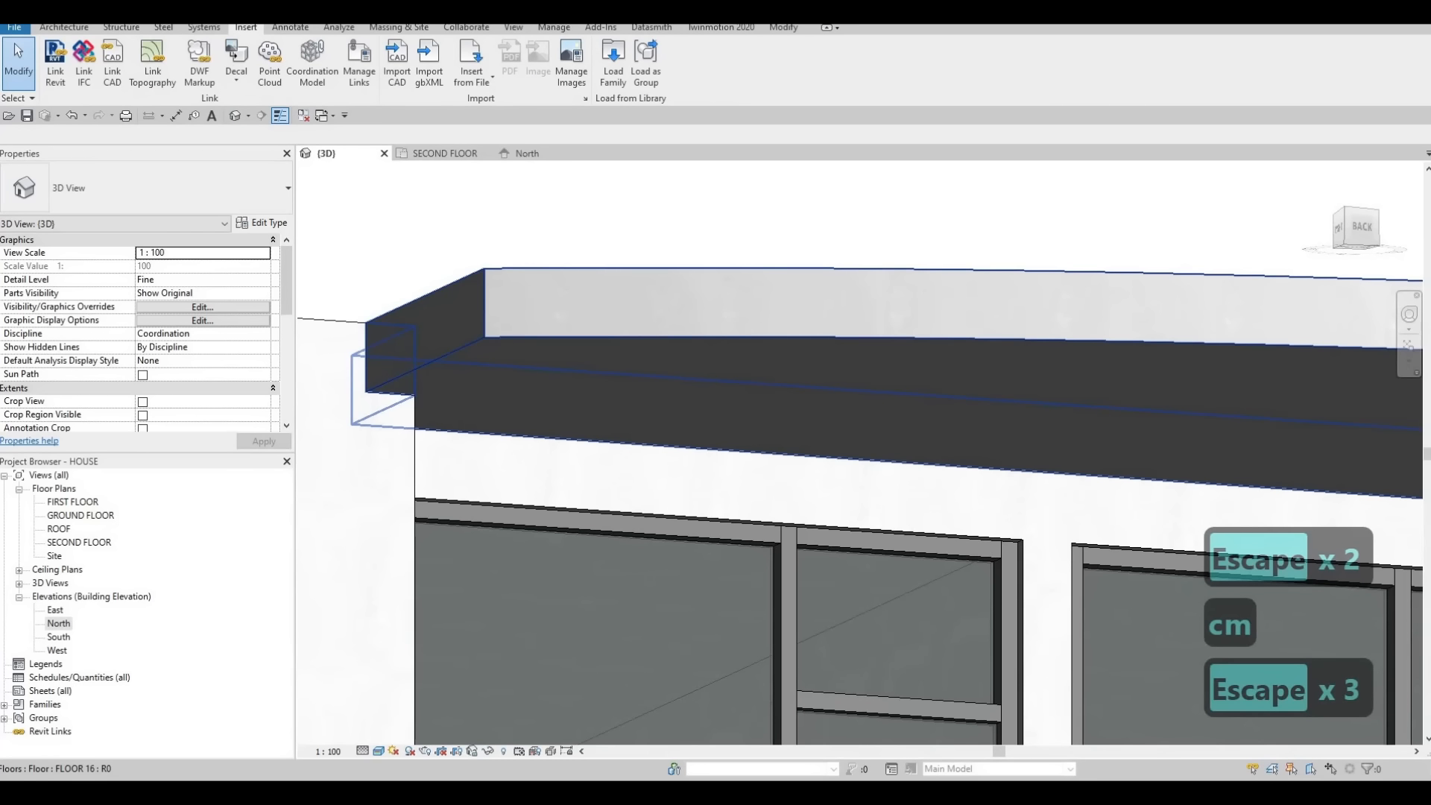
key(alt+Tab)
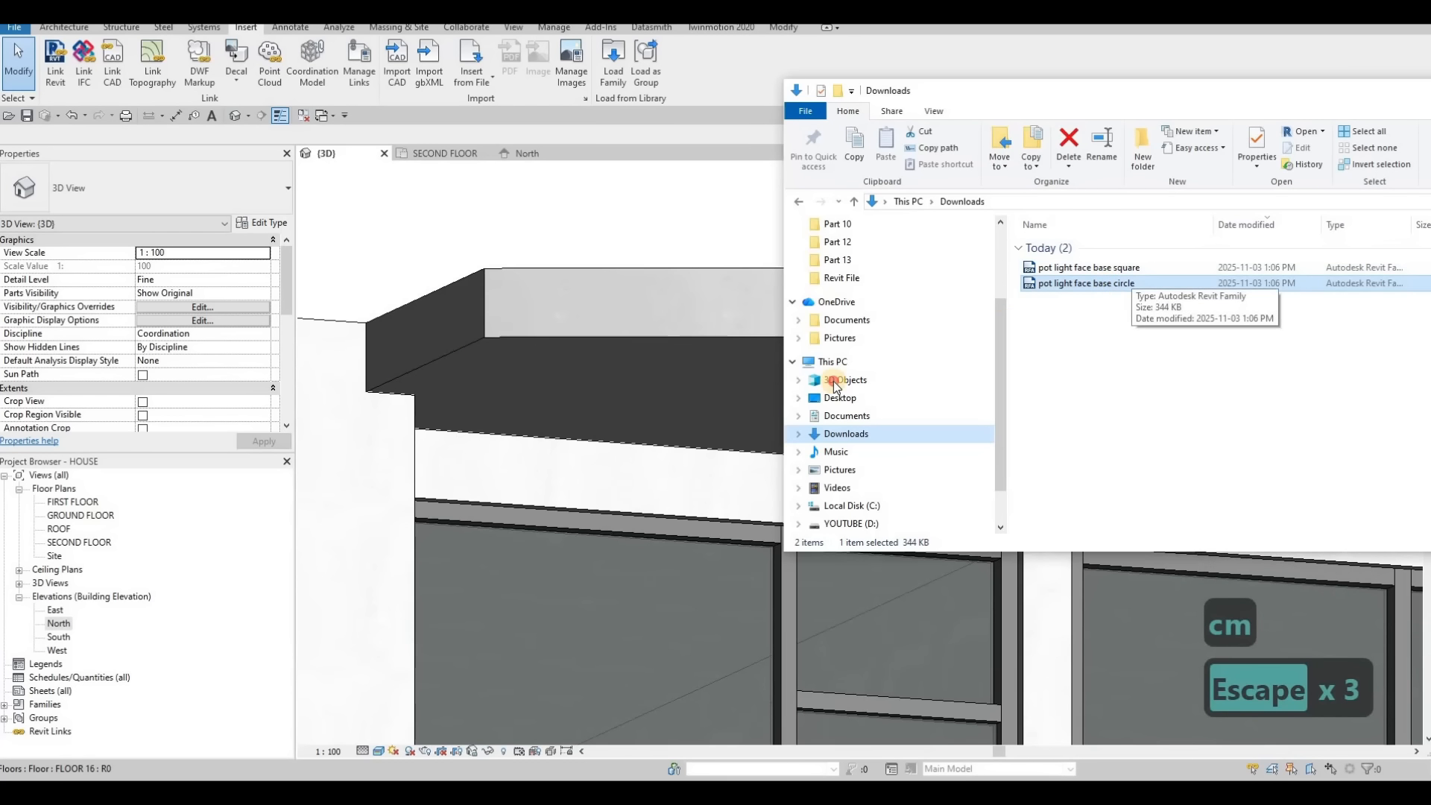
drag(1107, 284, 642, 300)
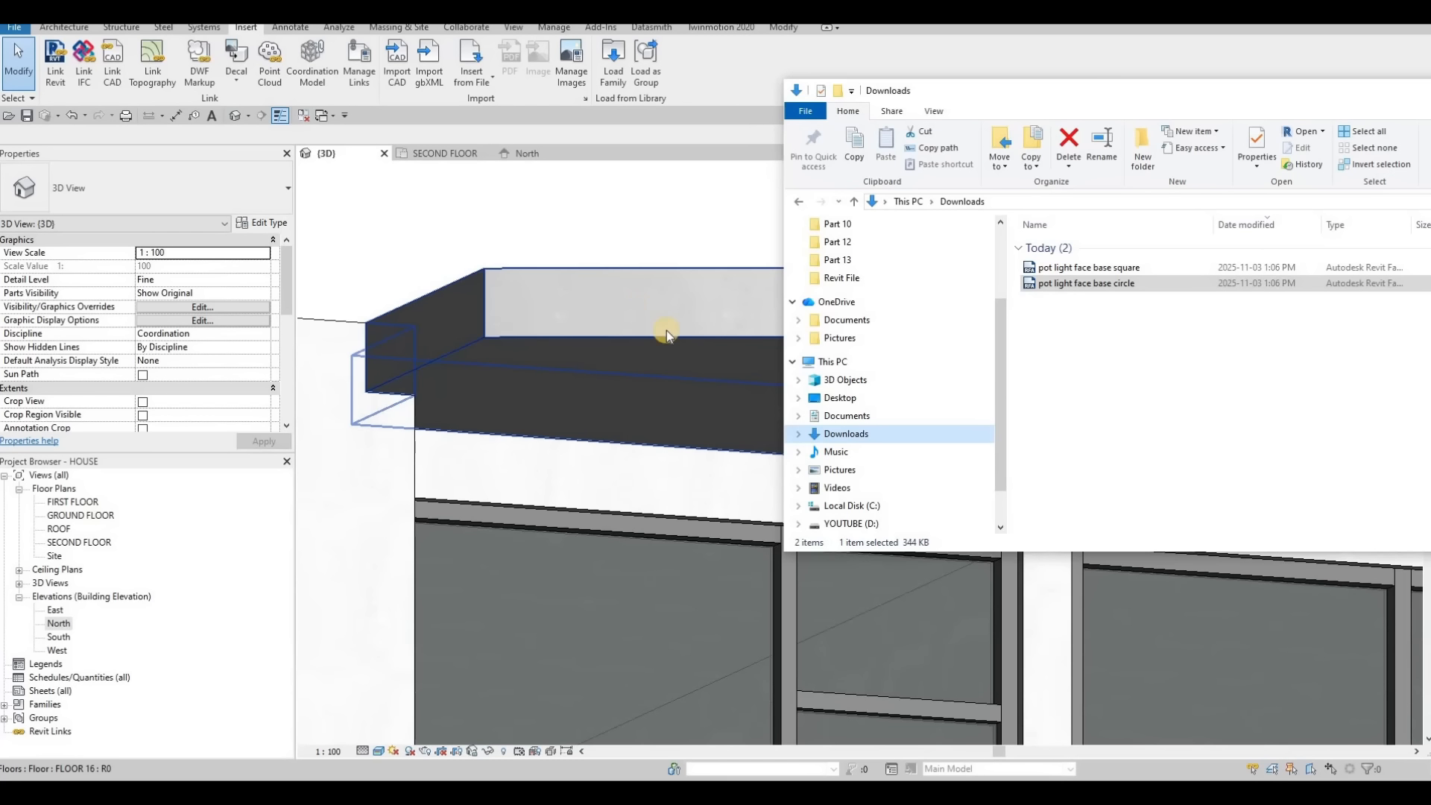
scroll(666, 330, down, 2)
scroll(724, 477, down, 2)
shift+middle_drag(724, 477, 419, 311)
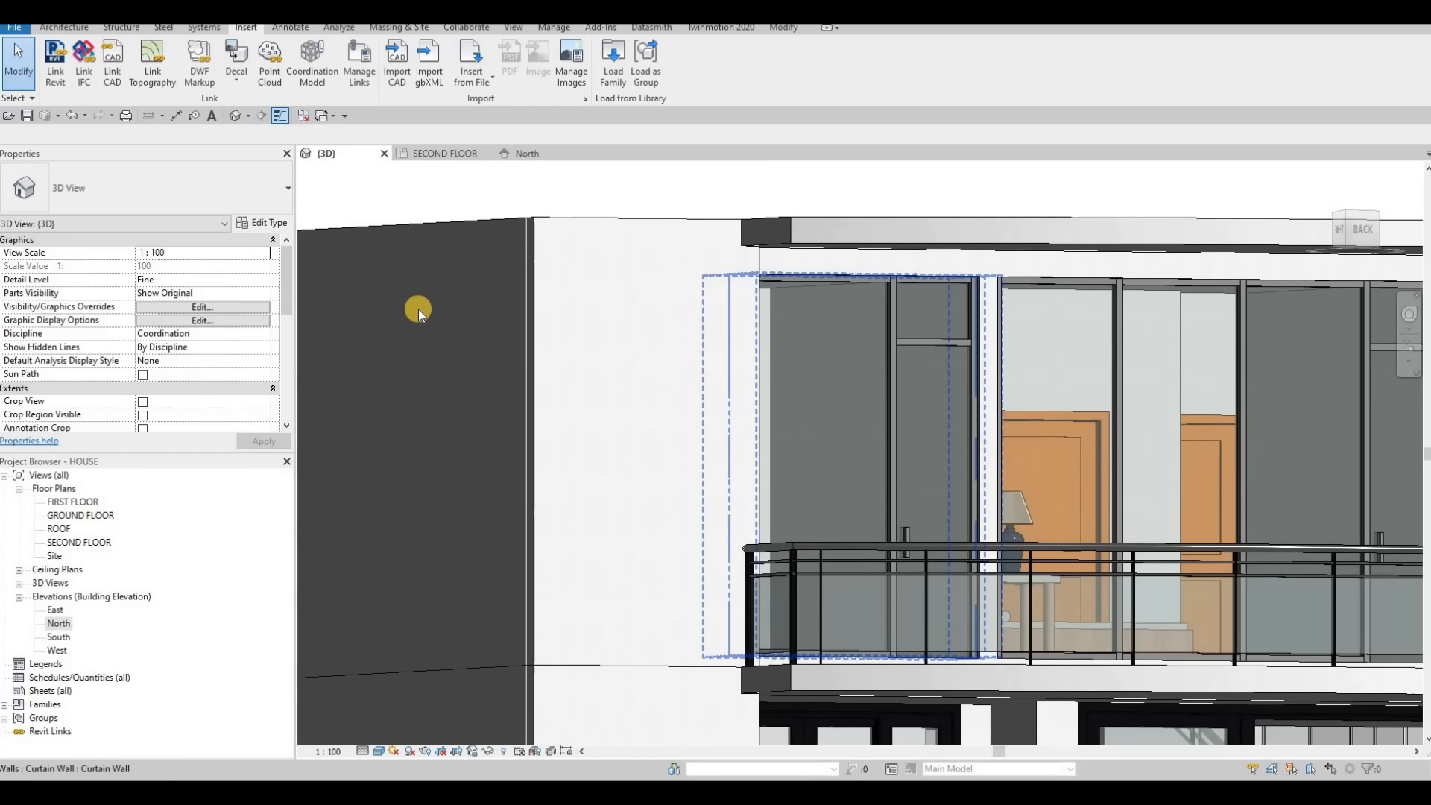
Start placing a component with the pot light family chosen in the type selector.
click(67, 27)
click(184, 87)
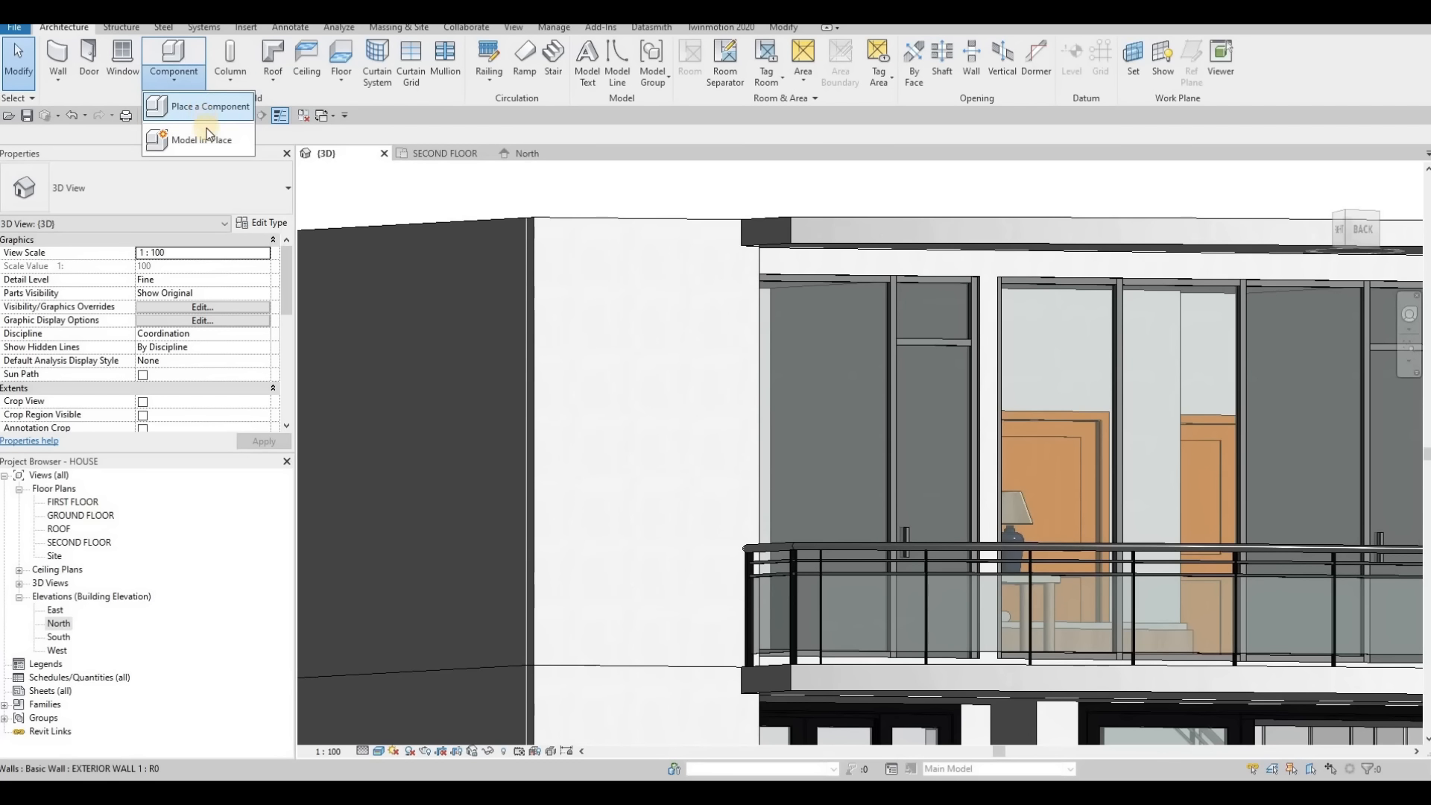
click(200, 107)
click(139, 184)
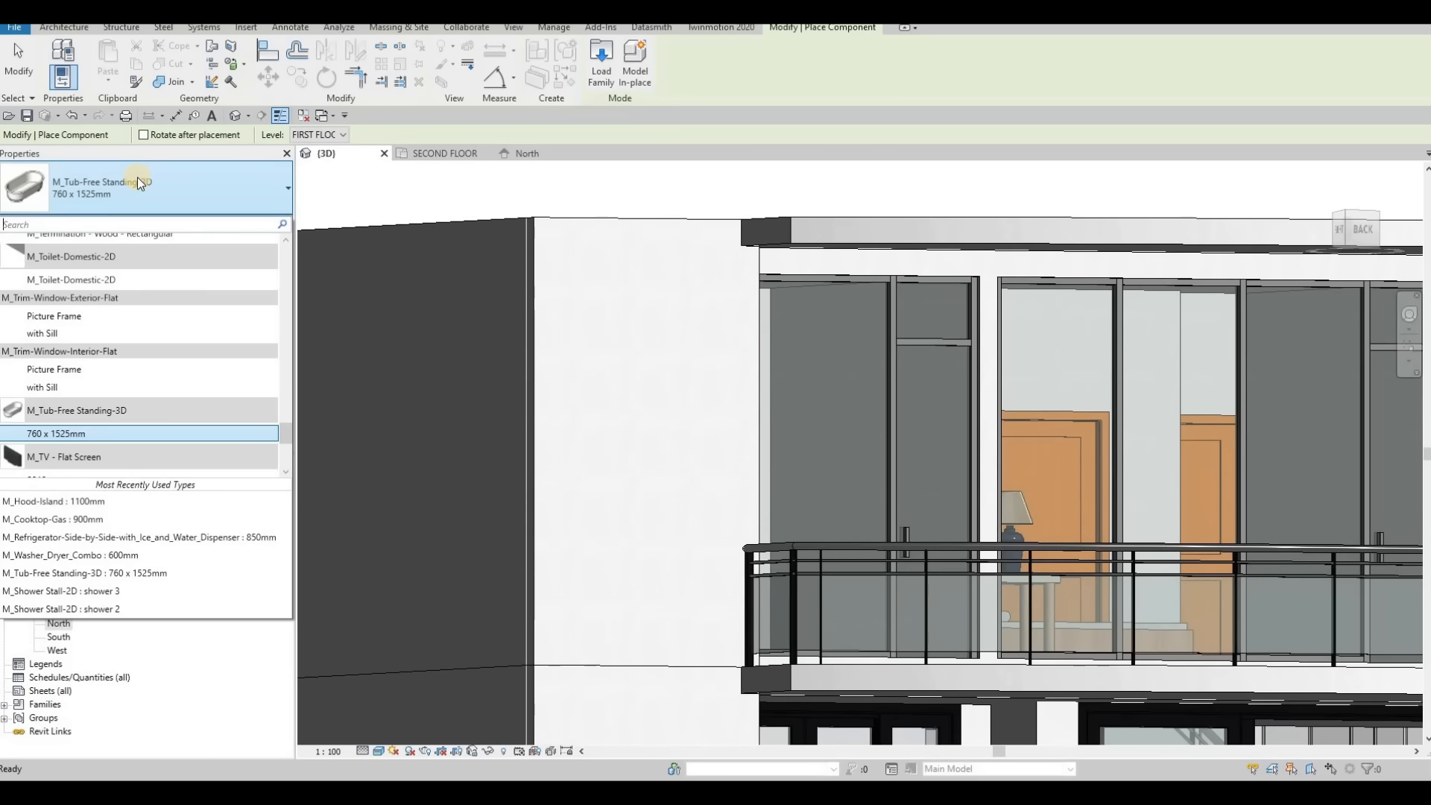
text(p)
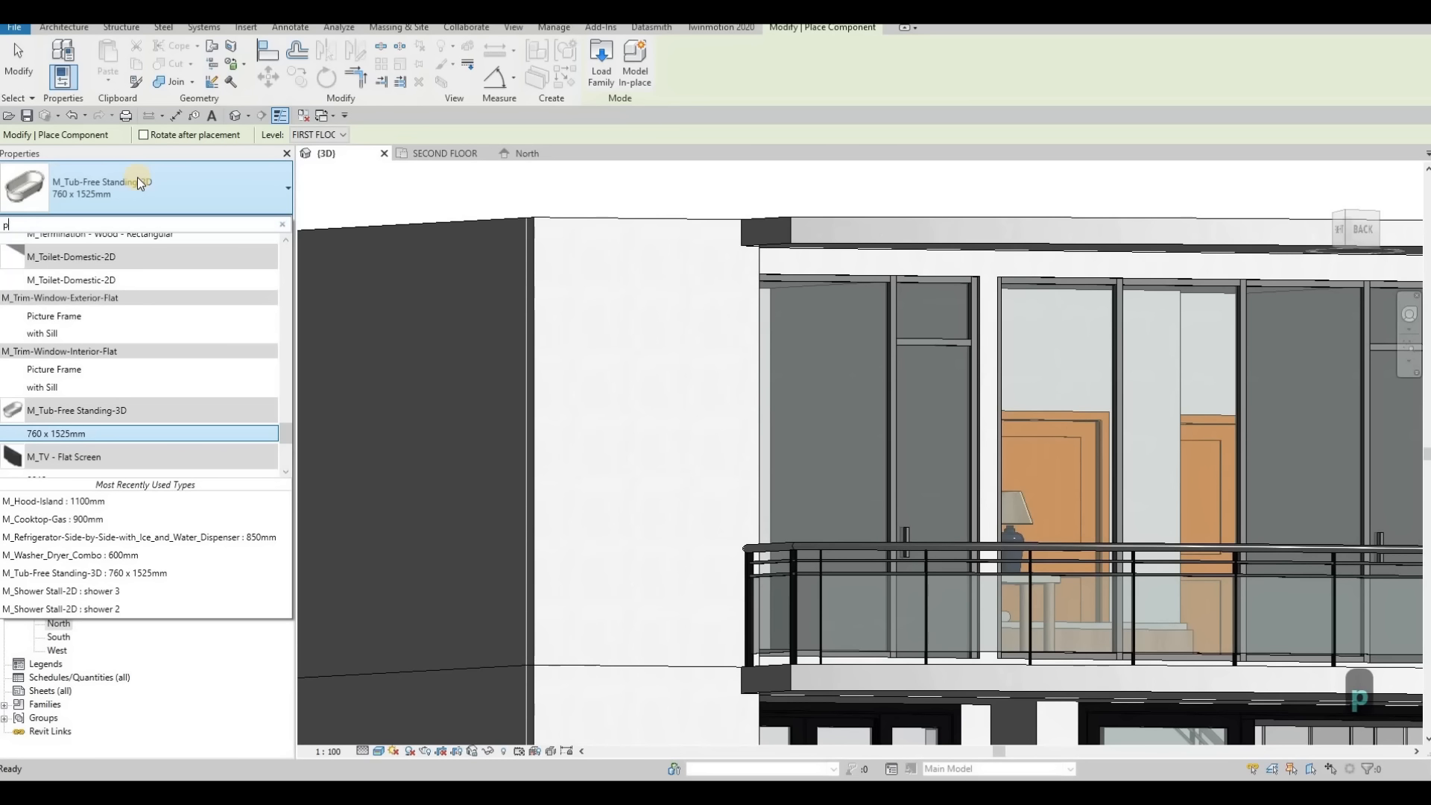
text(ot)
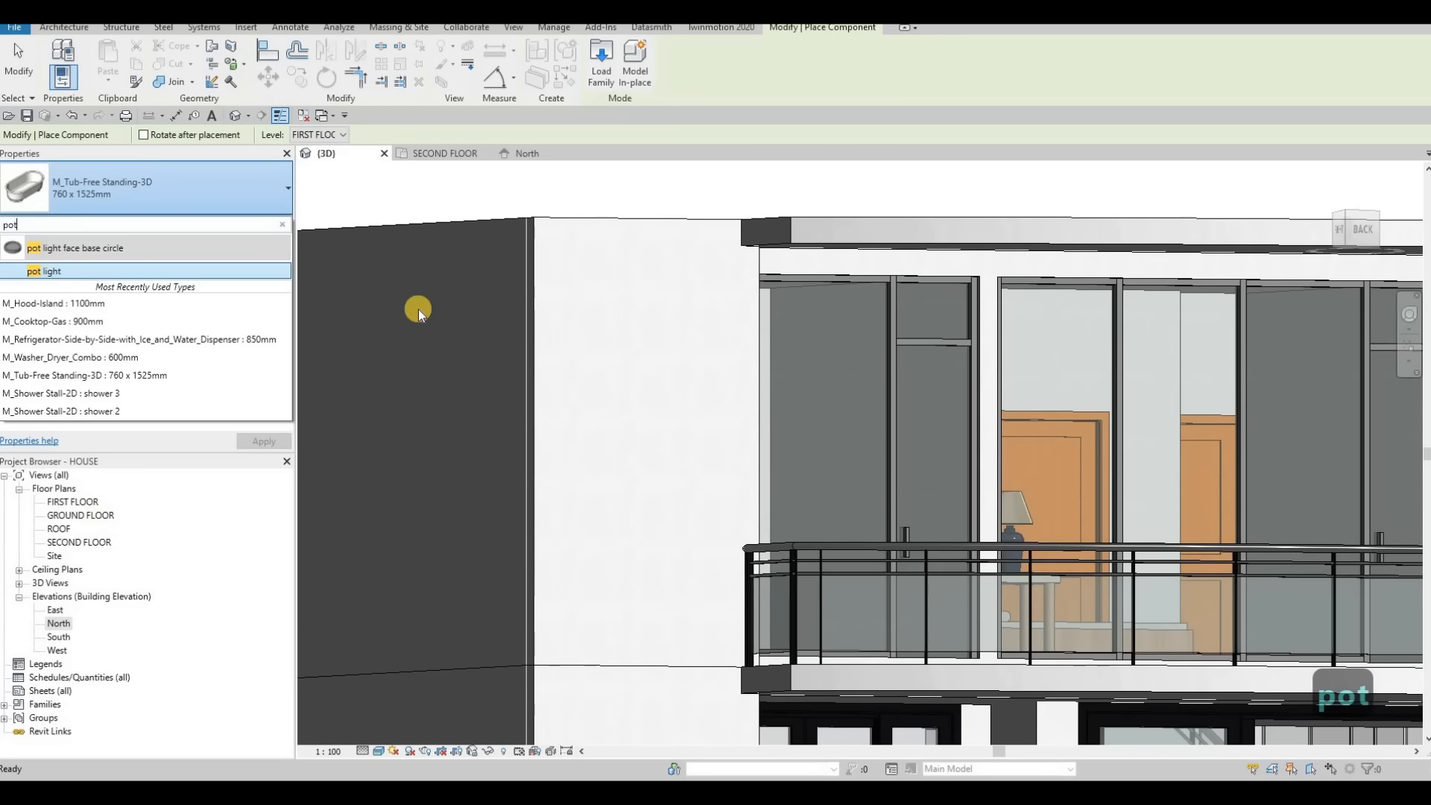
key(Return)
Place a pot light on the underside of the front balcony slab.
scroll(816, 370, up, 3)
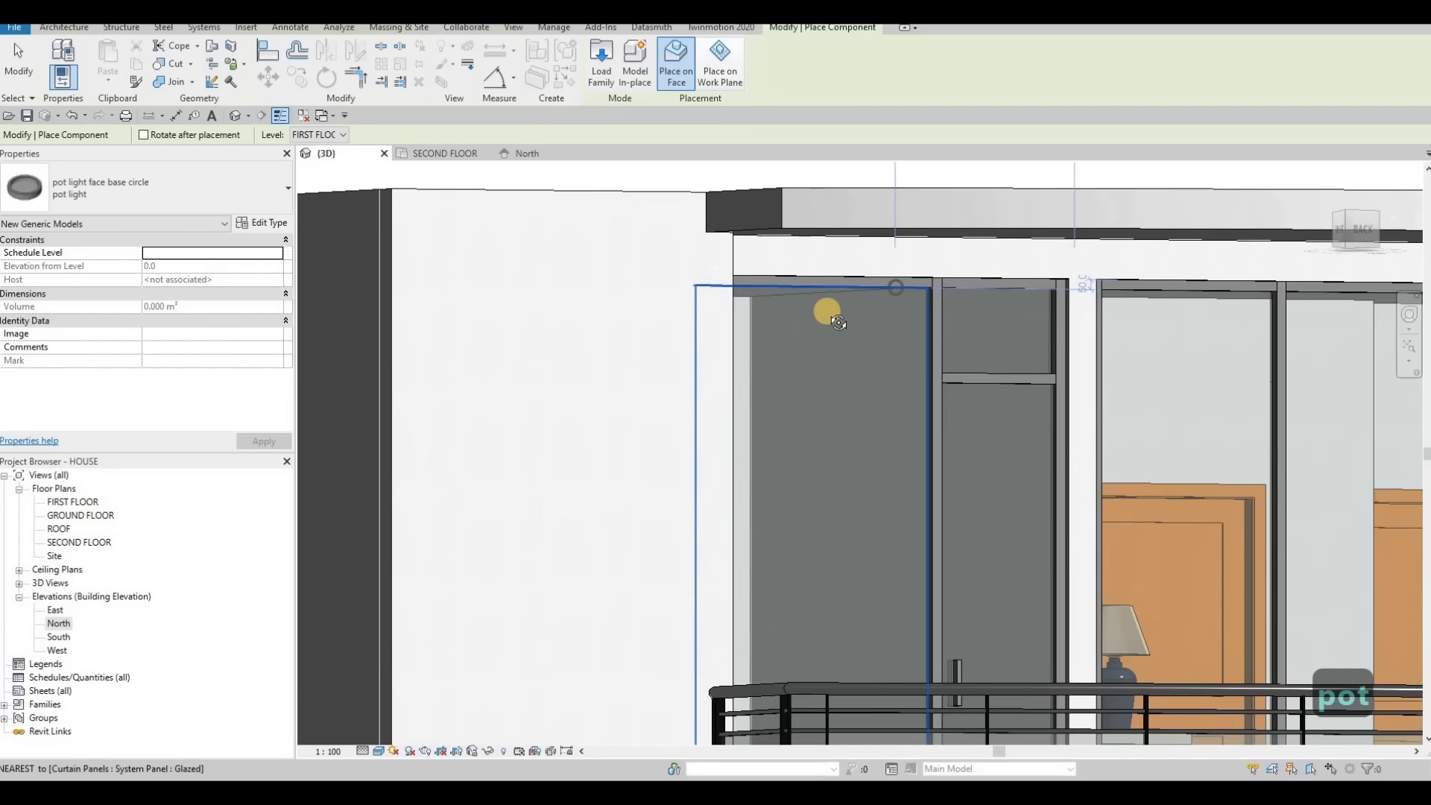
shift+middle_drag(827, 311, 843, 208)
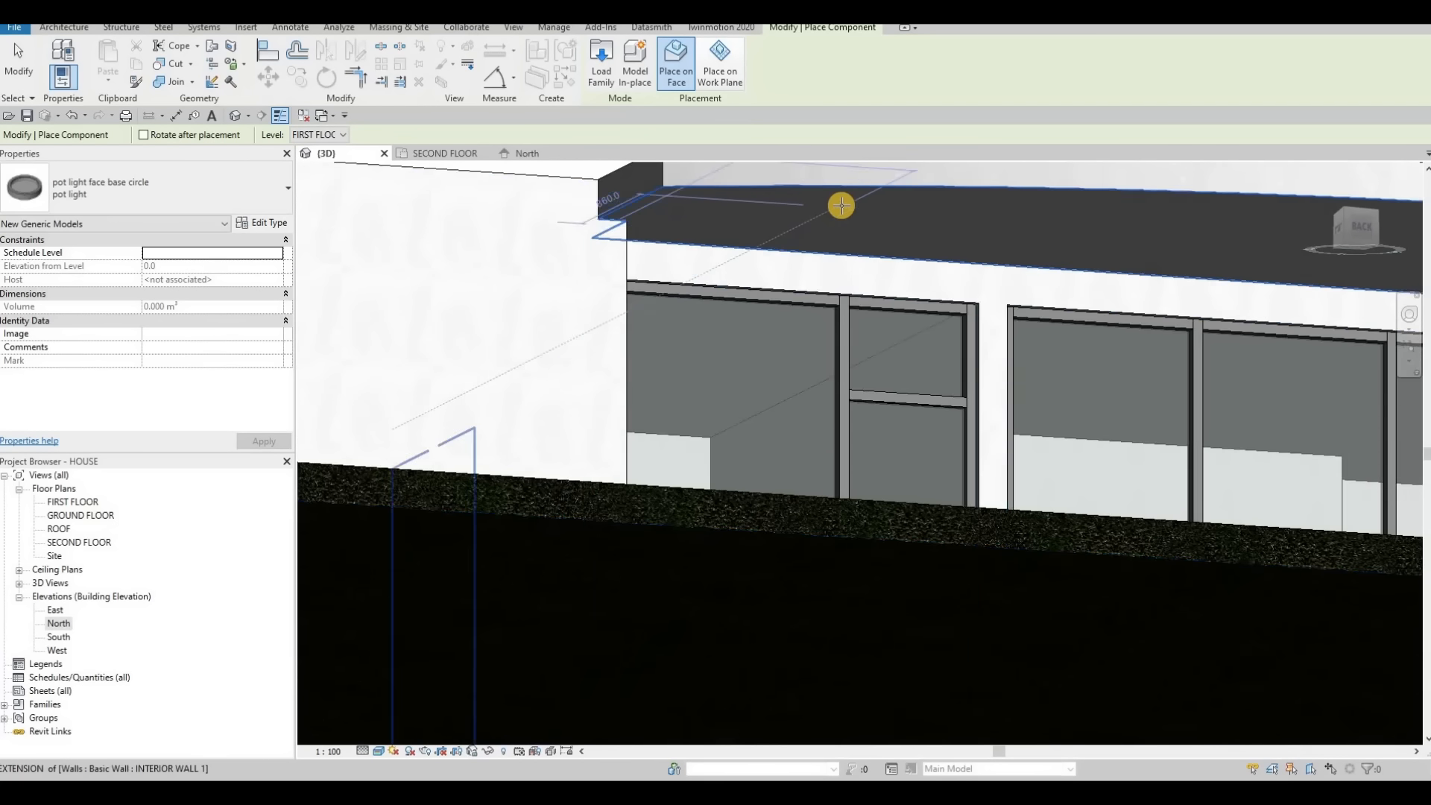
scroll(841, 205, up, 2)
shift+middle_drag(667, 236, 711, 659)
scroll(738, 562, up, 2)
click(713, 660)
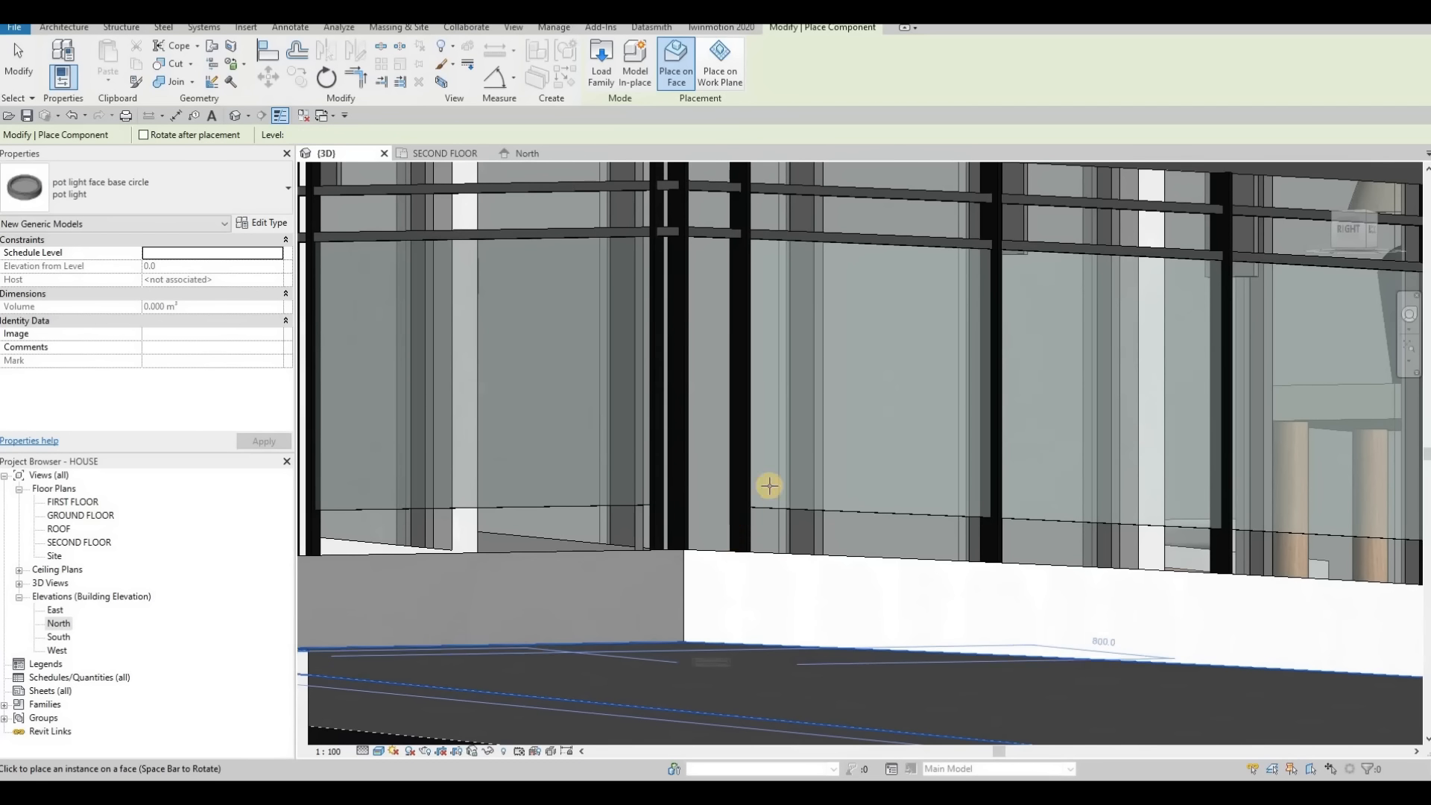
Orbit around the house to check the light and cancel pot light placement.
scroll(729, 526, down, 4)
scroll(708, 463, down, 5)
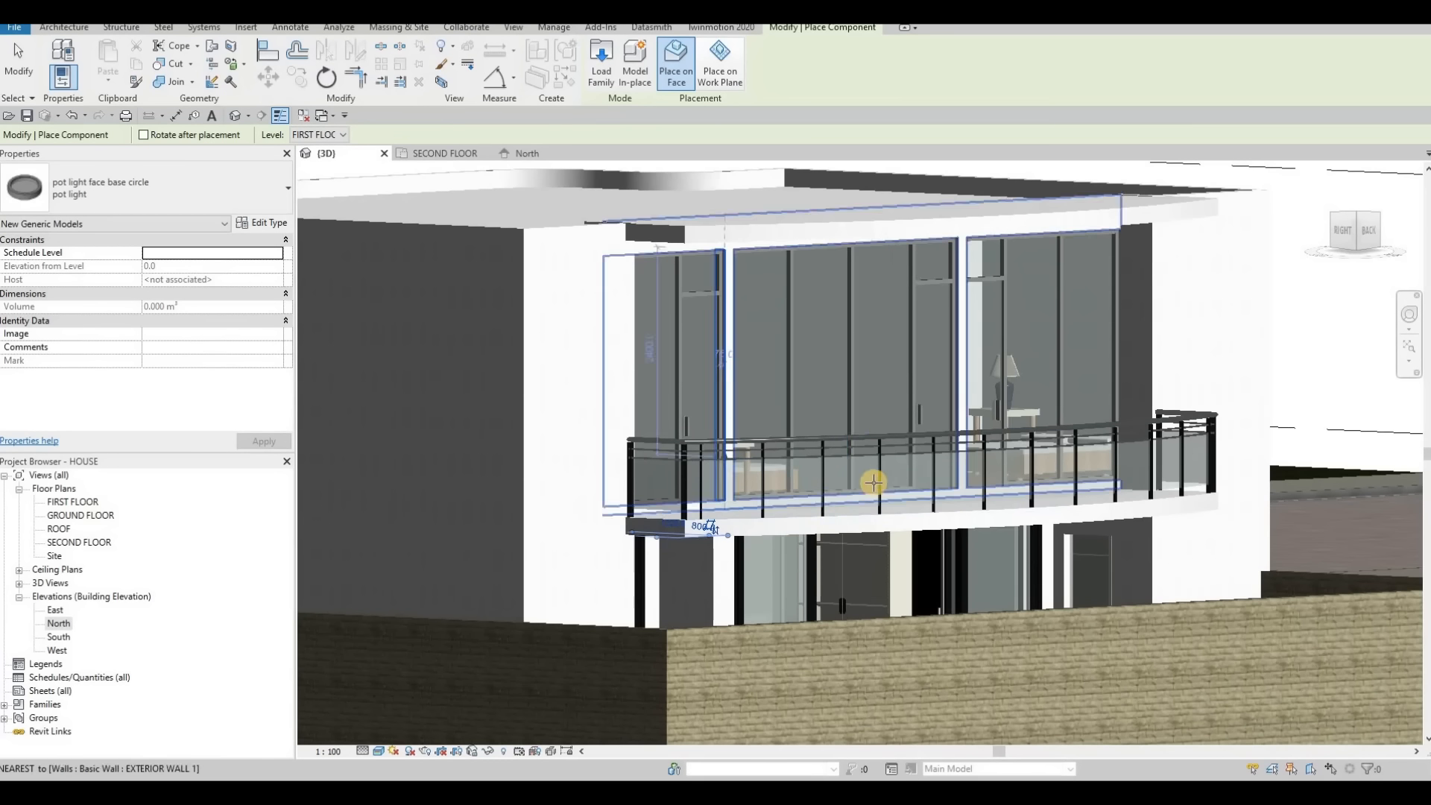
shift+middle_drag(870, 480, 417, 466)
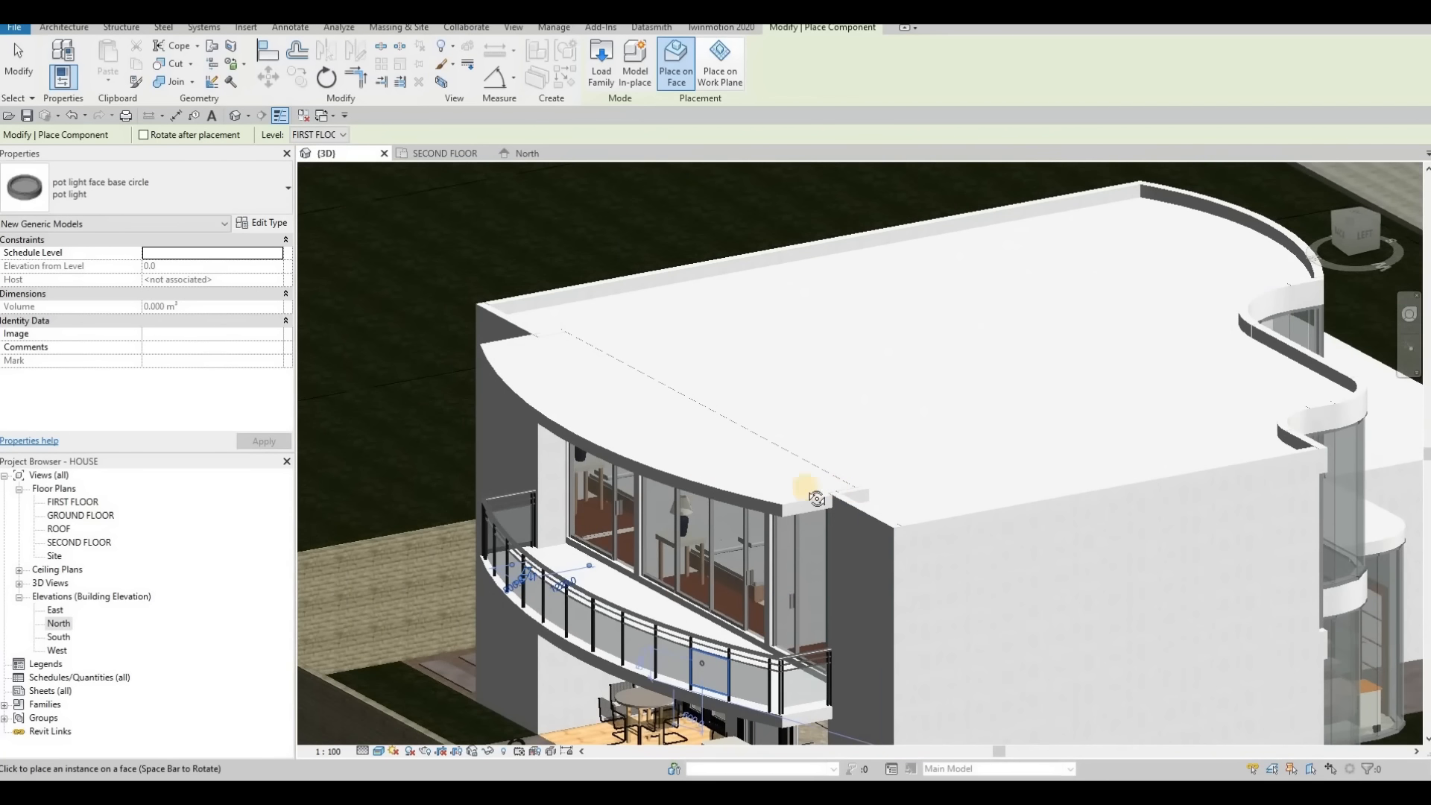
middle_drag(917, 533, 700, 435)
shift+middle_drag(932, 406, 731, 515)
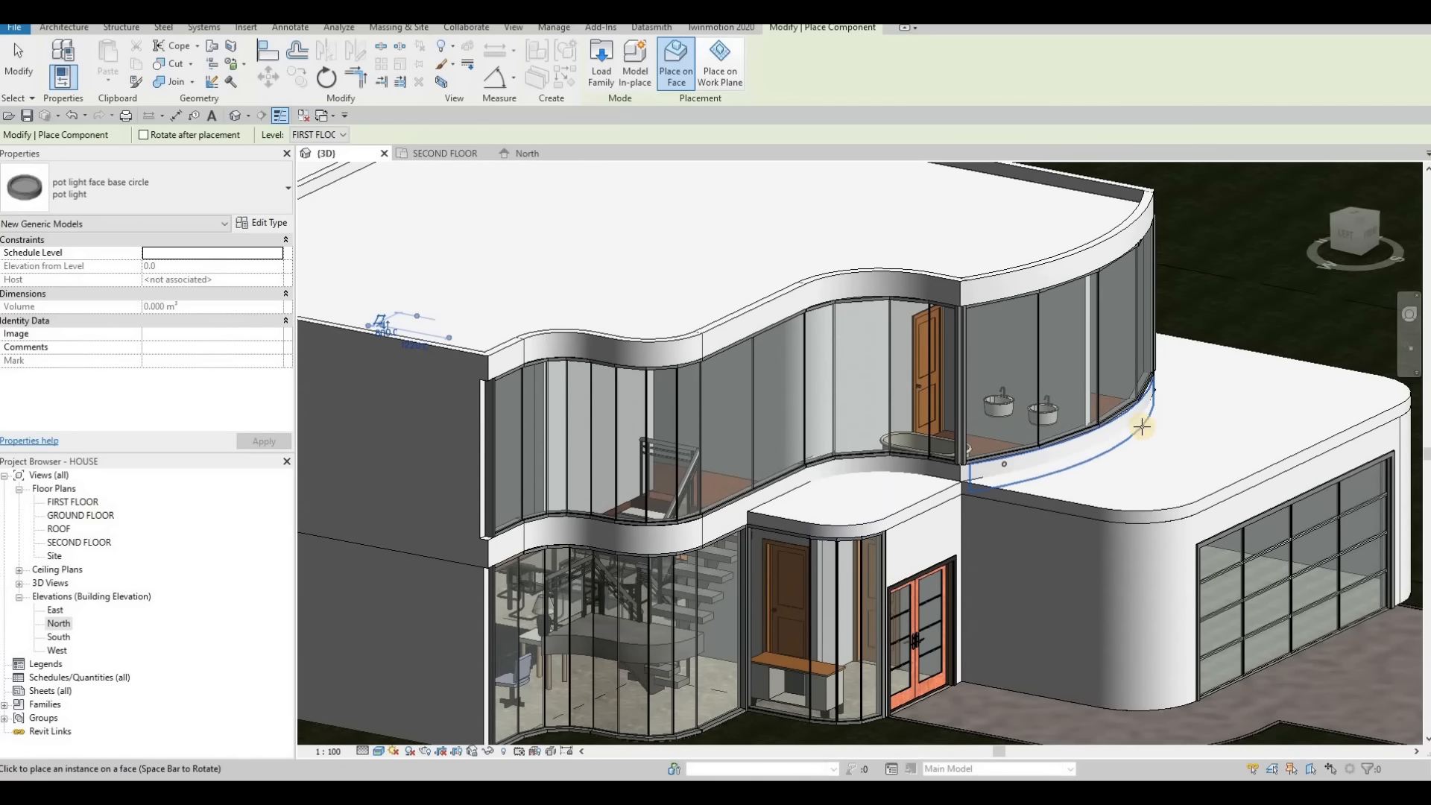
shift+middle_drag(872, 456, 802, 455)
shift+middle_drag(1016, 441, 1016, 415)
scroll(1016, 411, down, 1)
key(Escape)
key(Escape)
scroll(843, 384, down, 3)
shift+middle_drag(1185, 361, 690, 221)
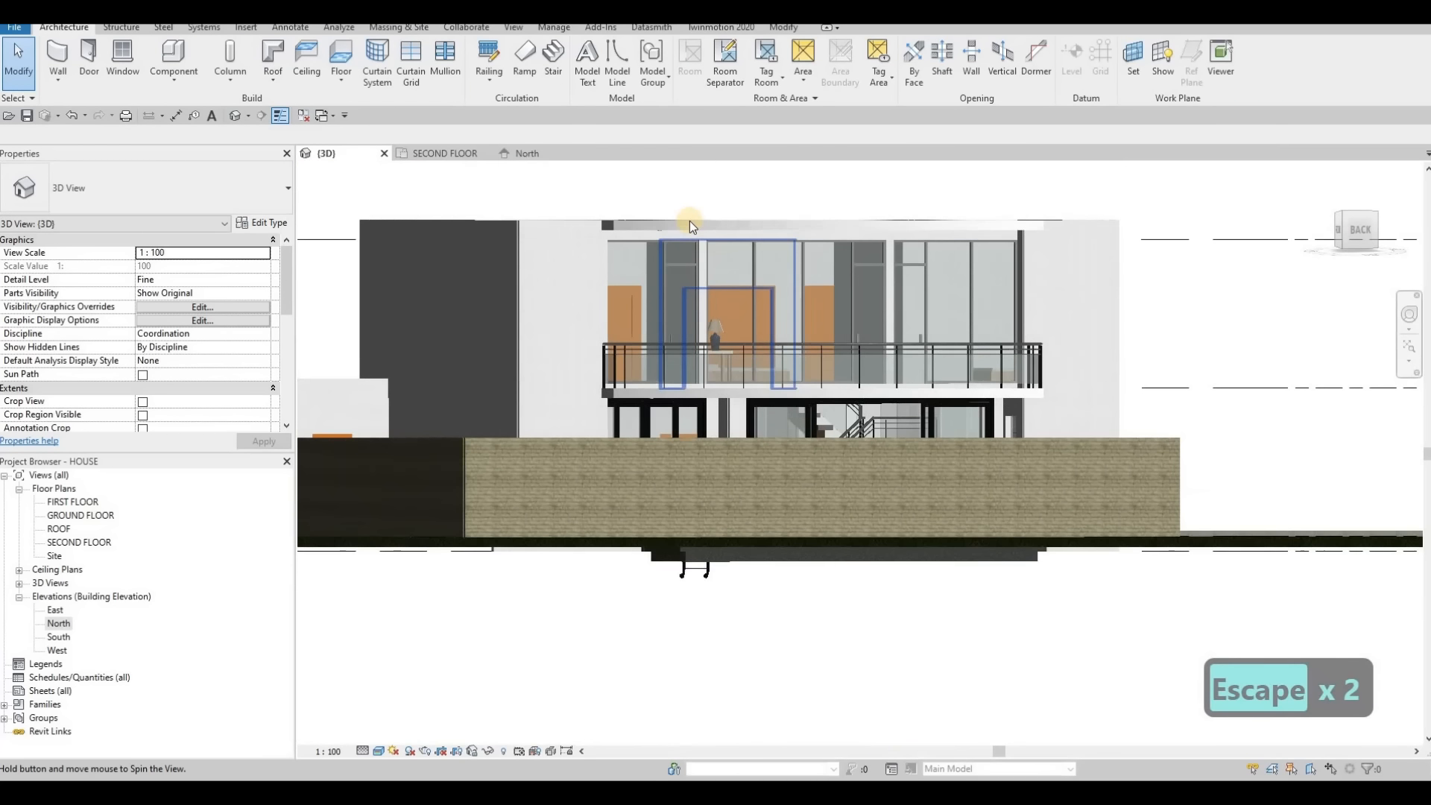
Open the FIRST FLOOR ceiling plan from the Project Browser.
scroll(690, 221, up, 3)
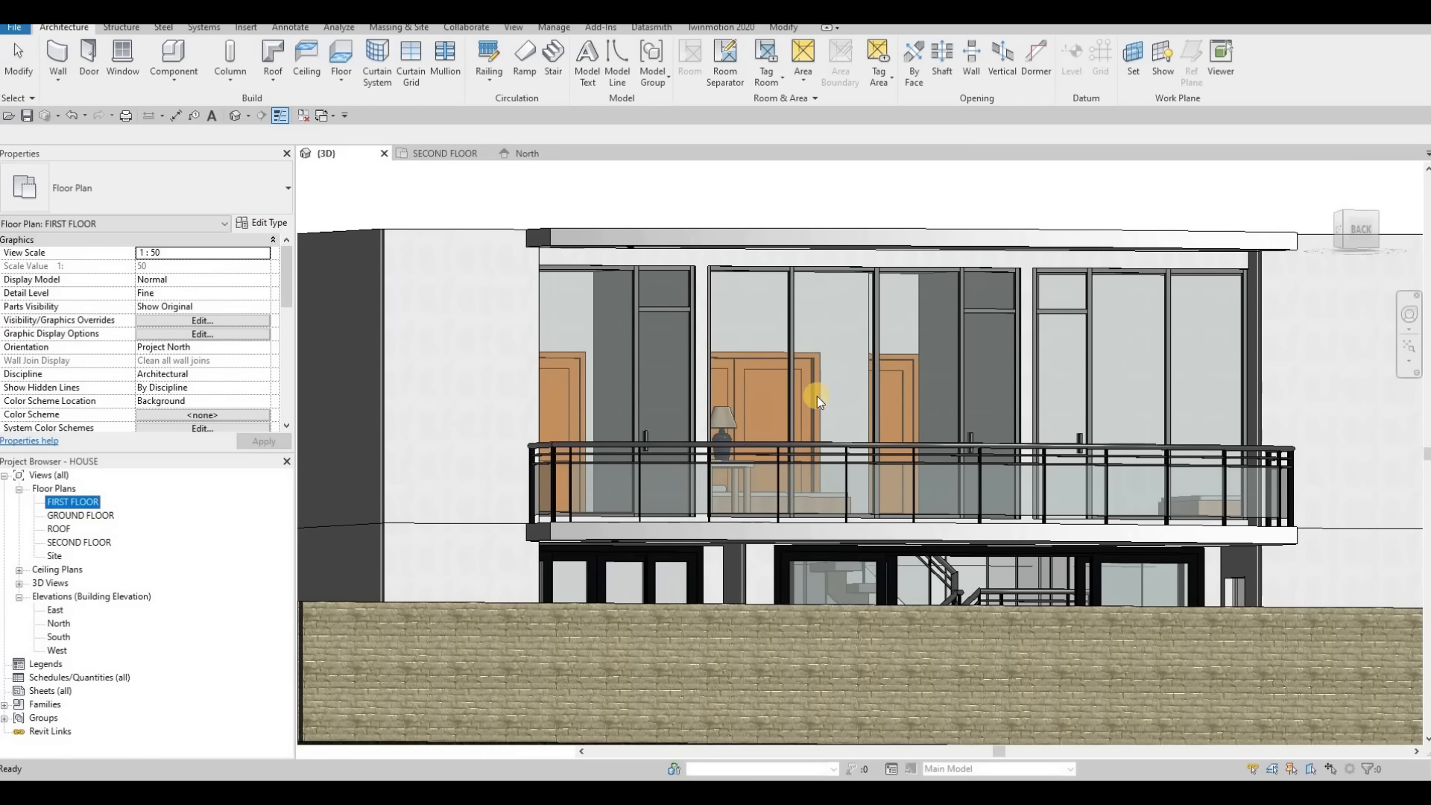
scroll(784, 352, up, 5)
scroll(784, 352, up, 2)
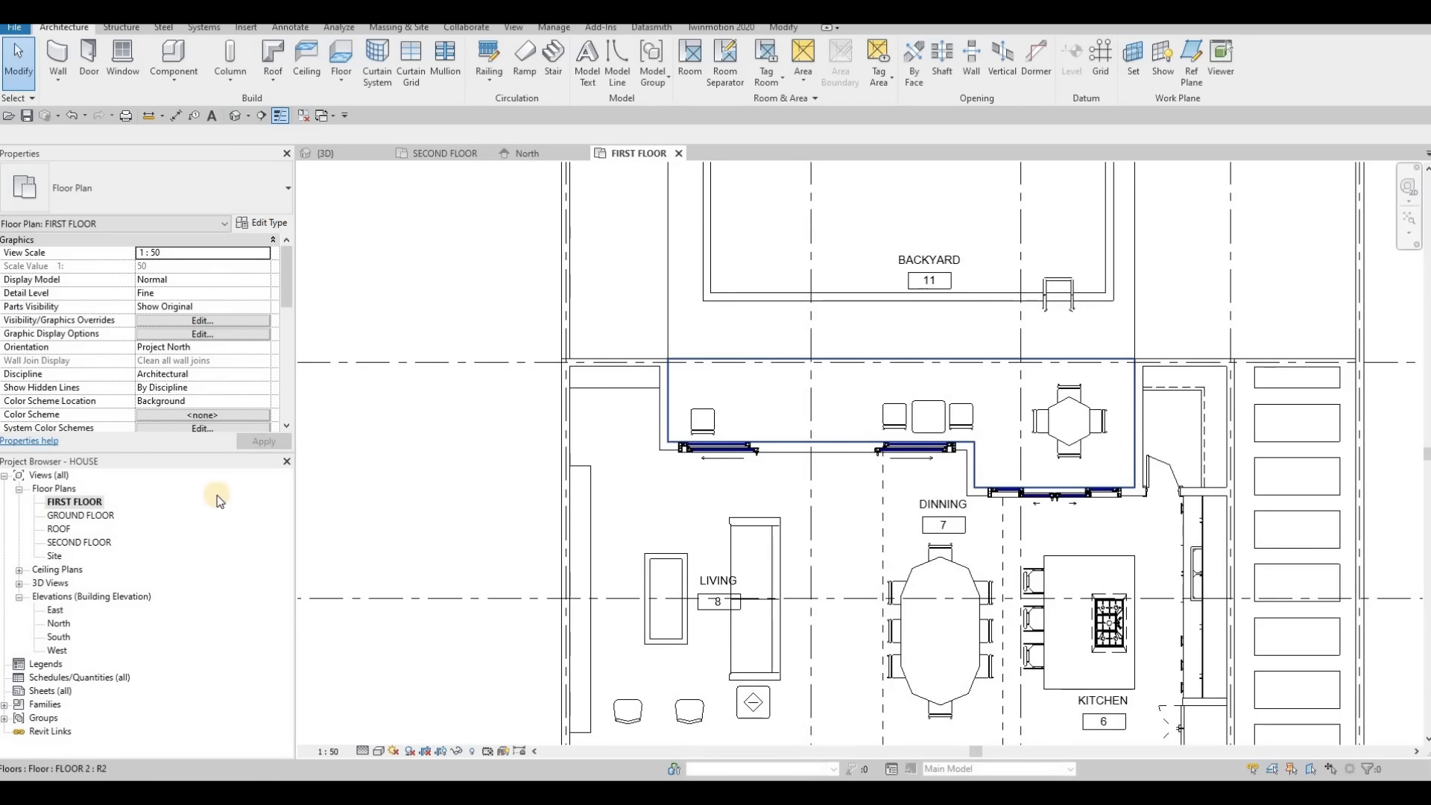
double_click(80, 585)
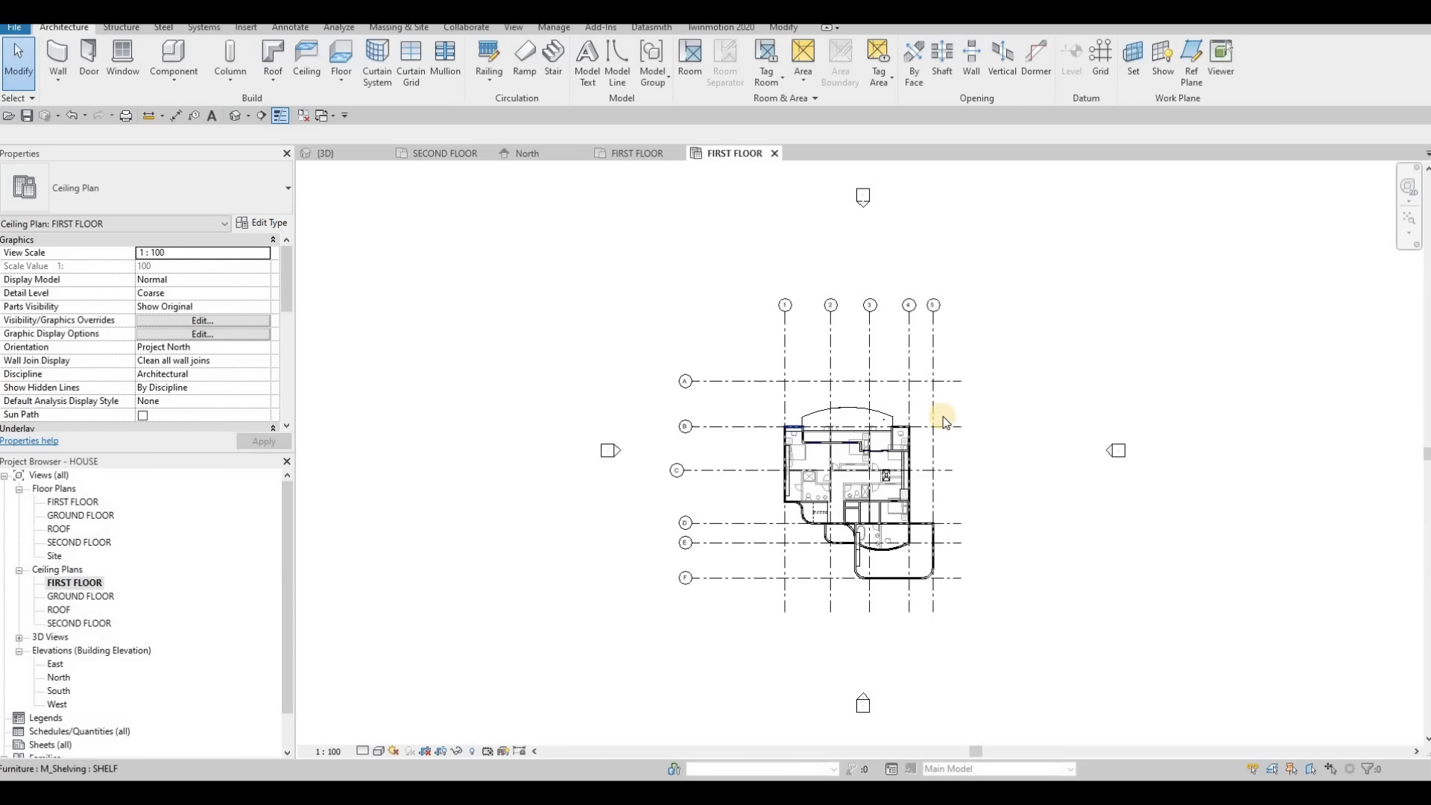
scroll(944, 421, up, 5)
Move the pot light into place 800 from the balcony edges.
click(982, 440)
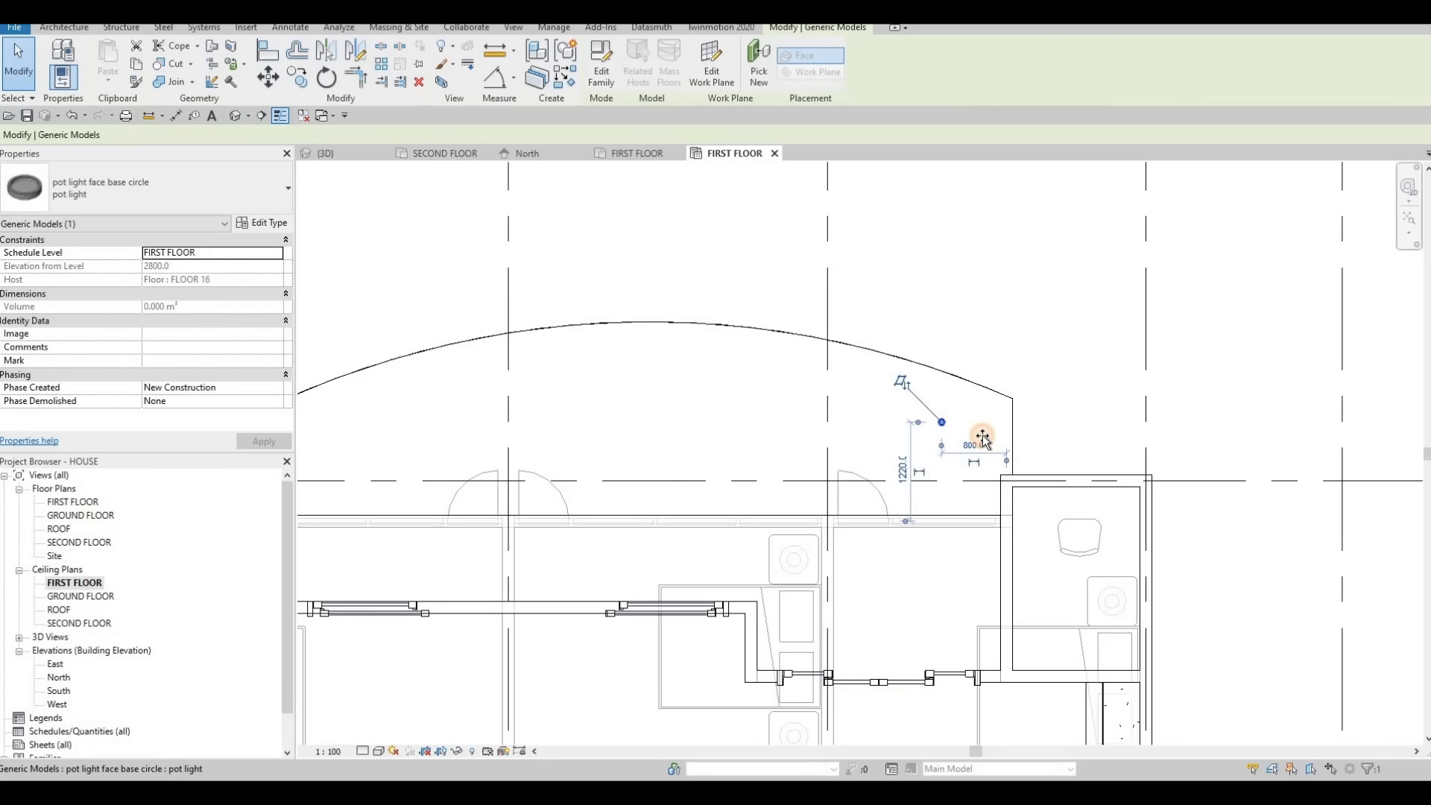
drag(983, 439, 989, 423)
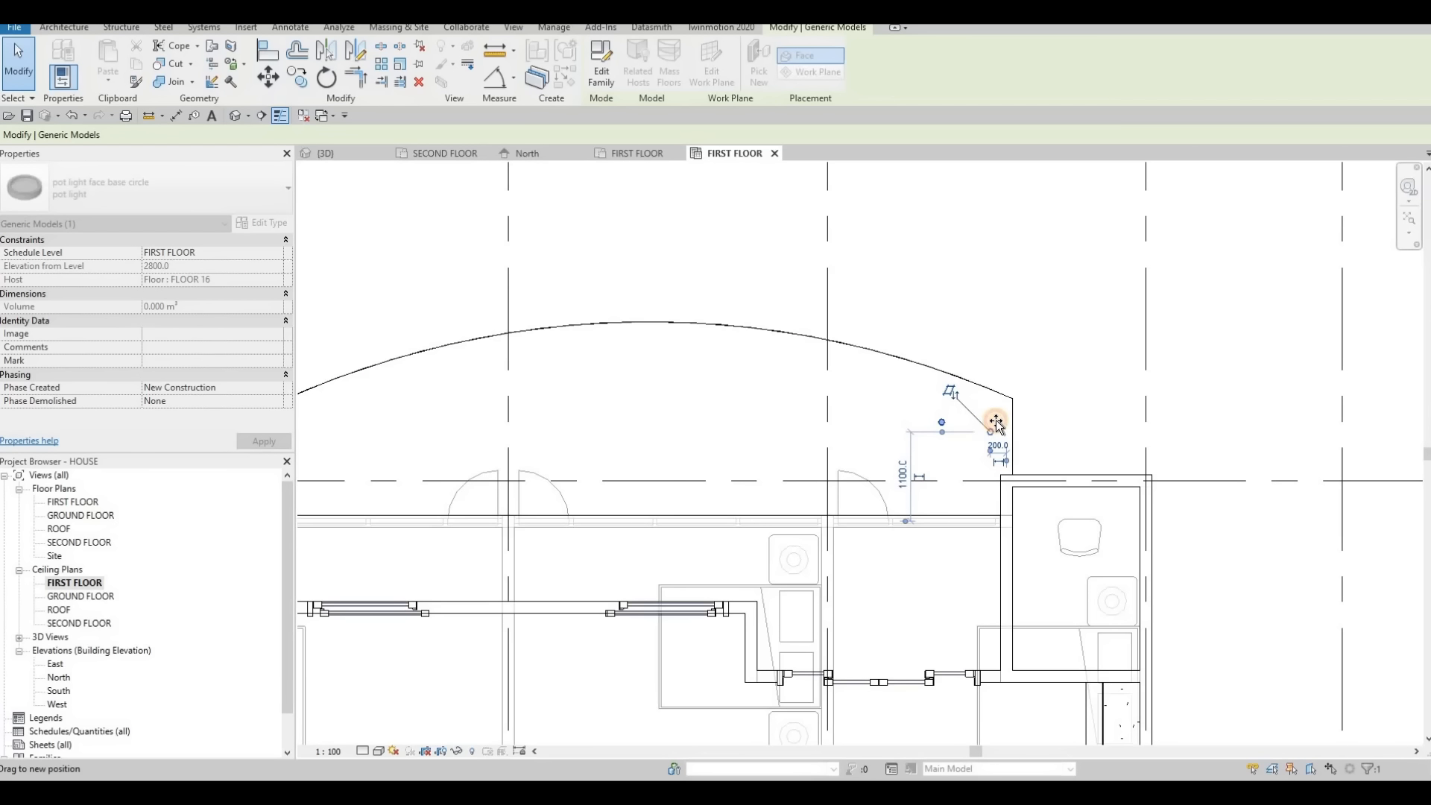
drag(991, 416, 984, 429)
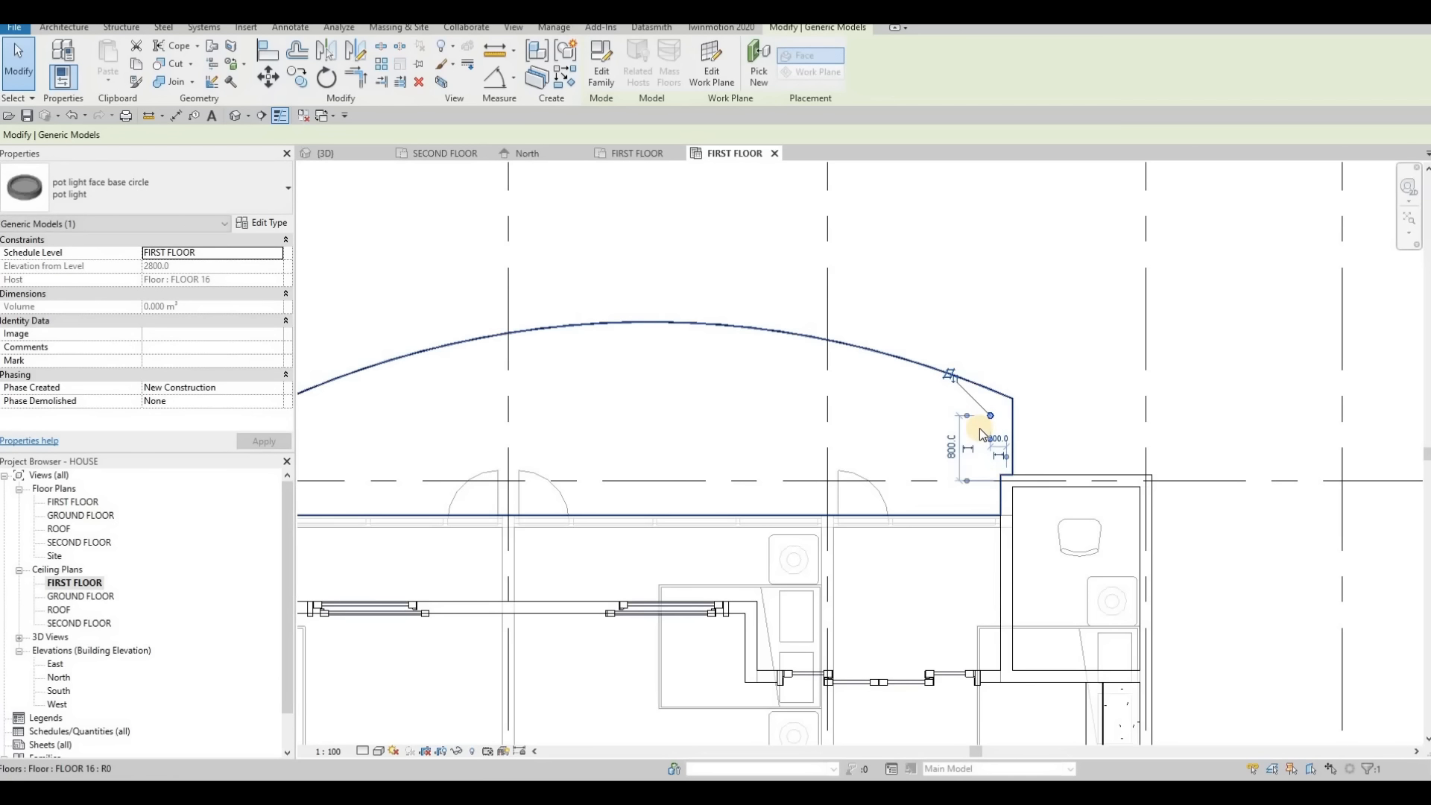
Copy the pot light repeatedly at 1000 spacing to make a row of nine along the balcony.
key(o)
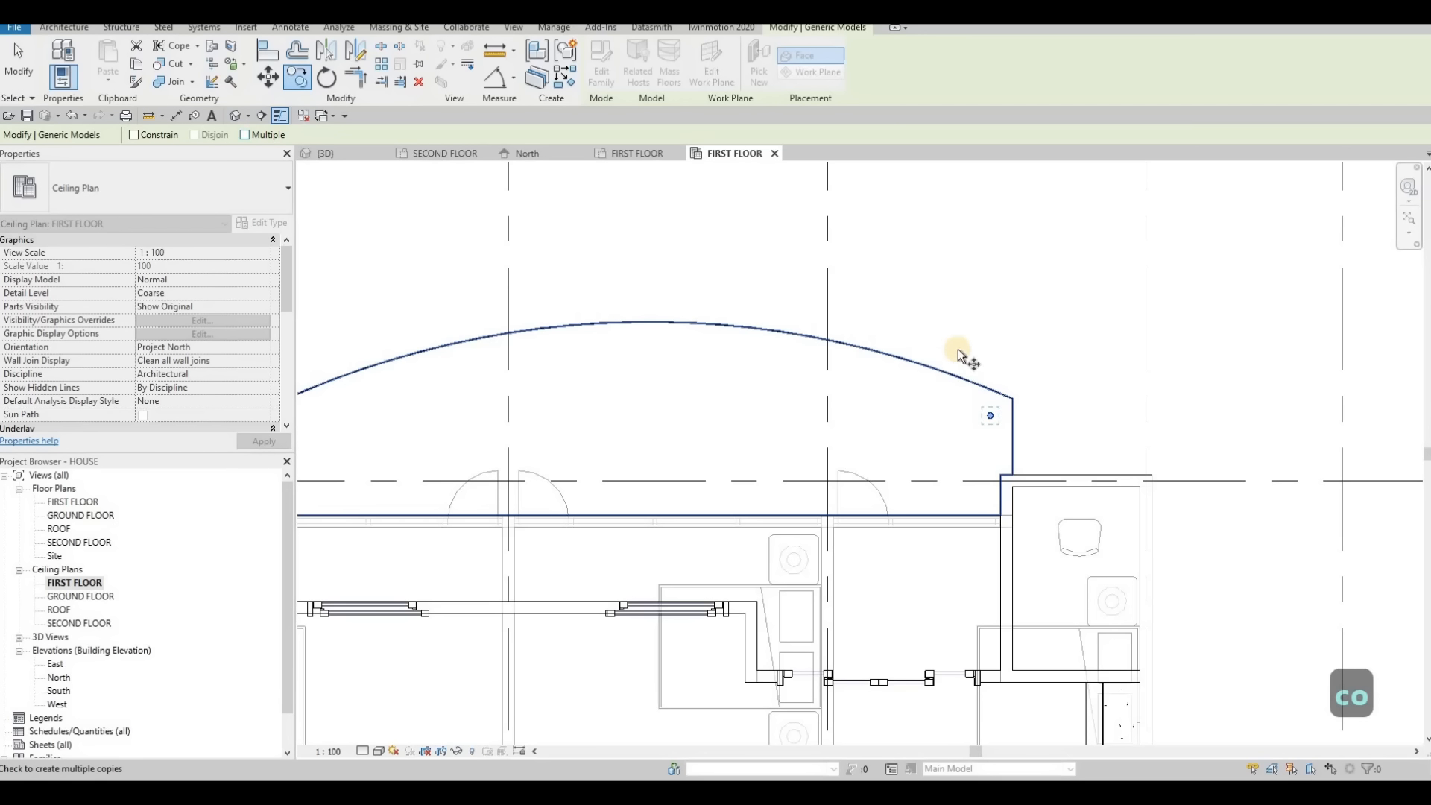
click(991, 416)
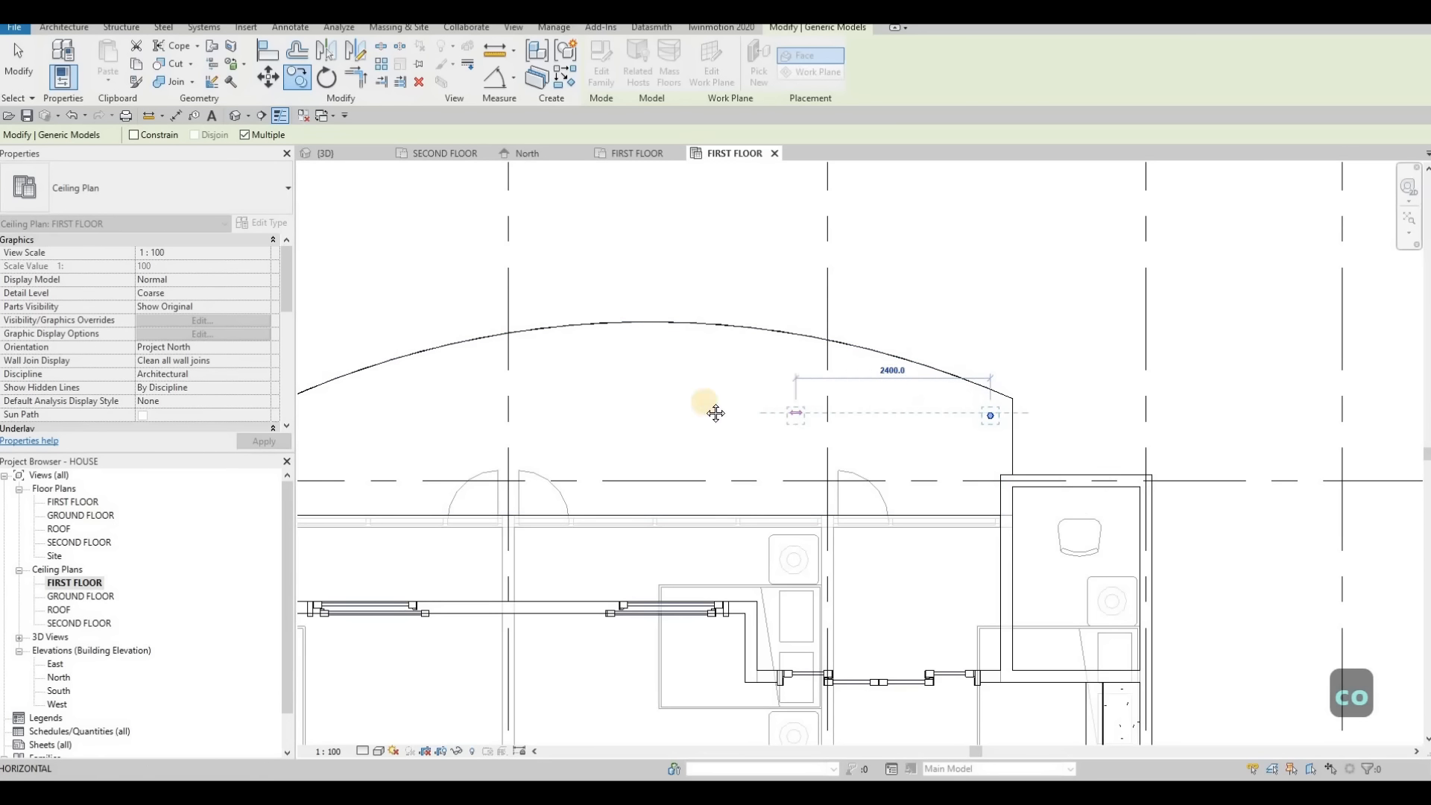
scroll(652, 408, down, 2)
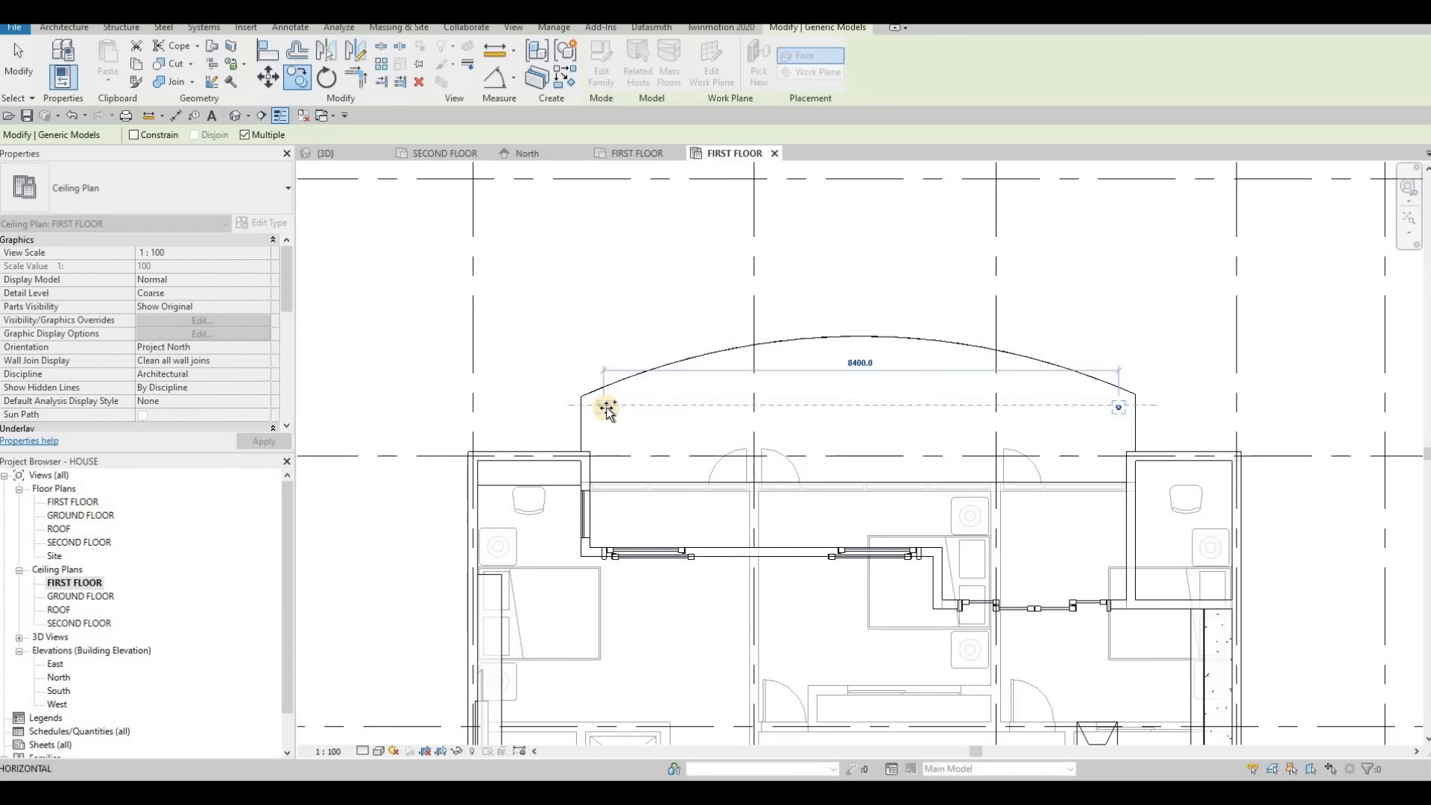
text(1000)
key(Return)
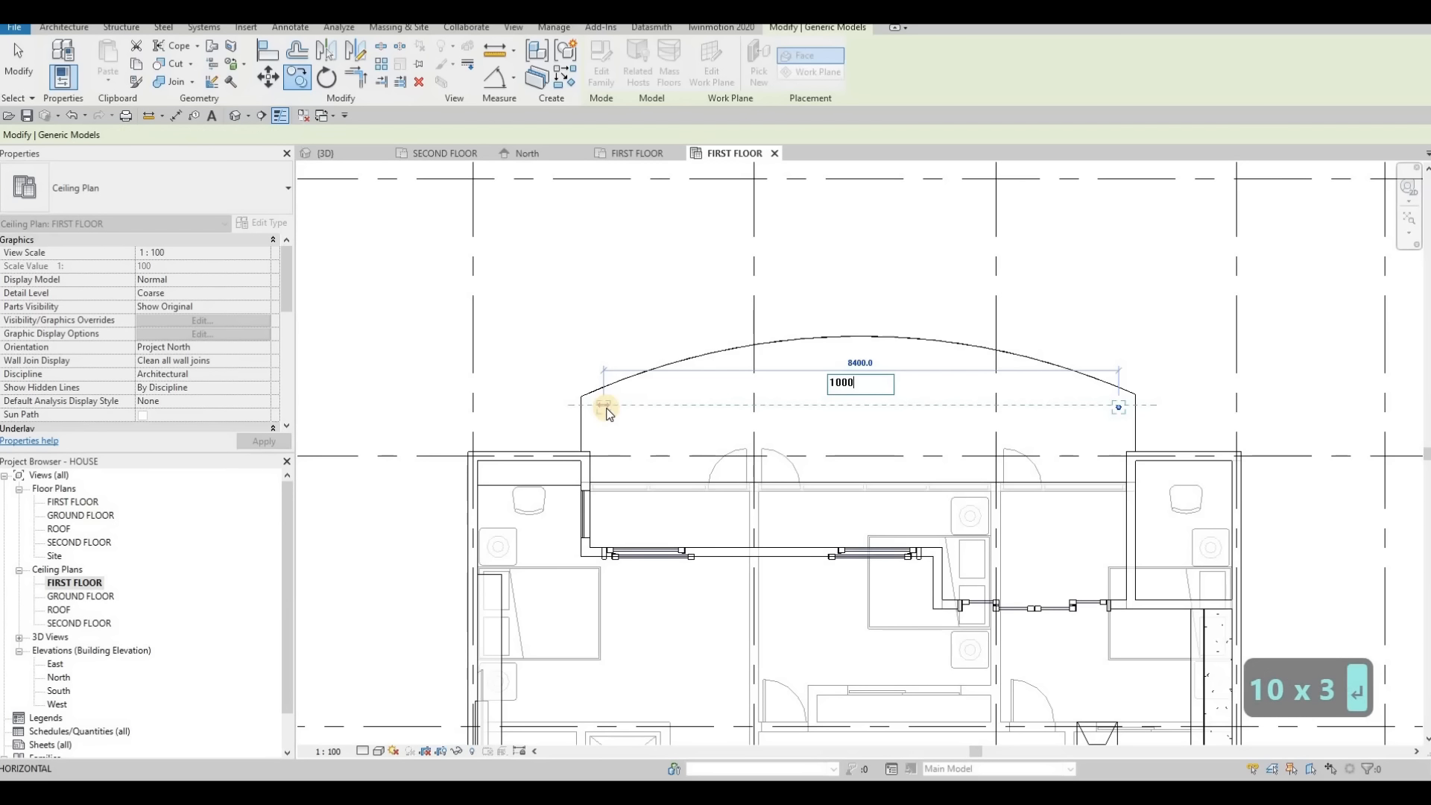
text(1000)
key(Return)
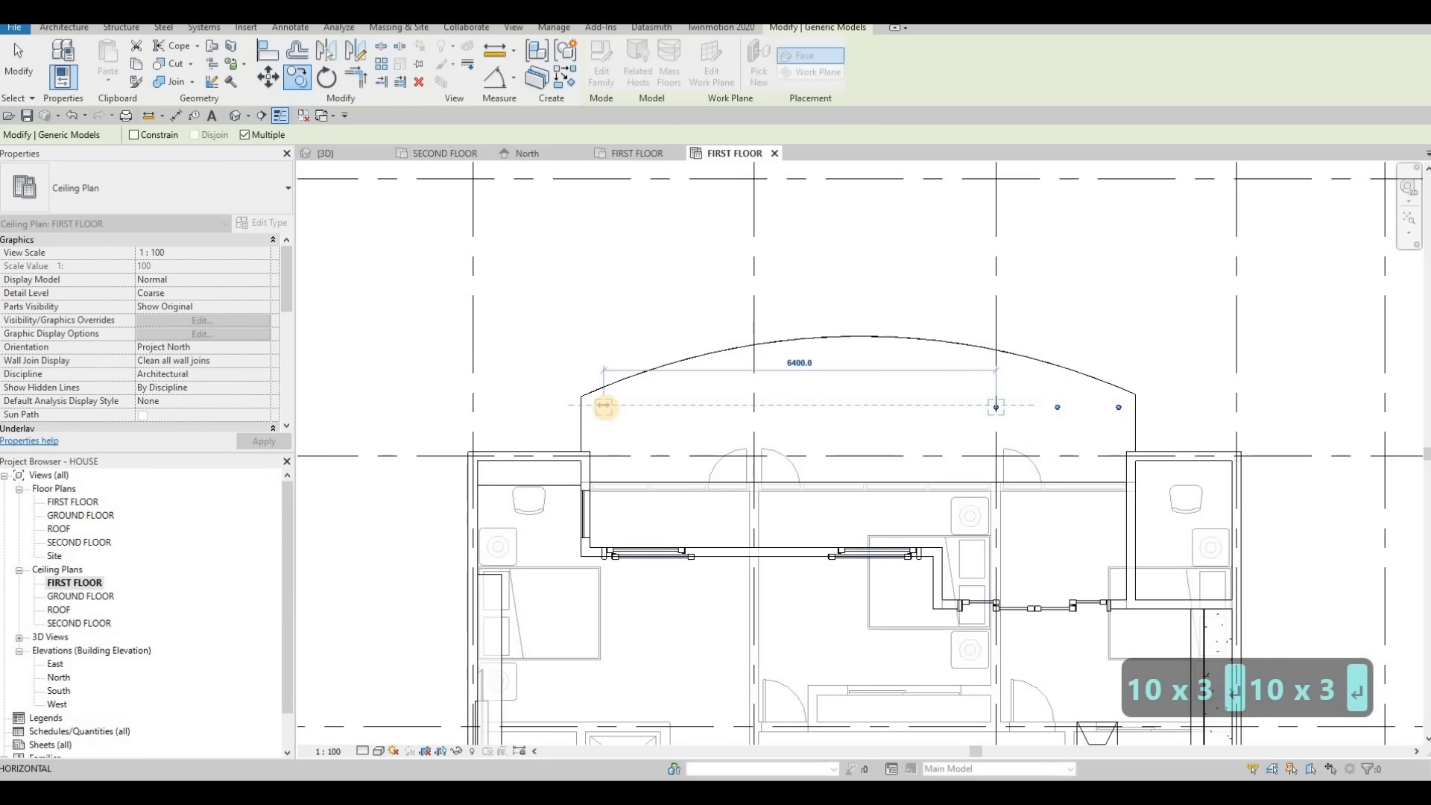
text(1000)
key(Return)
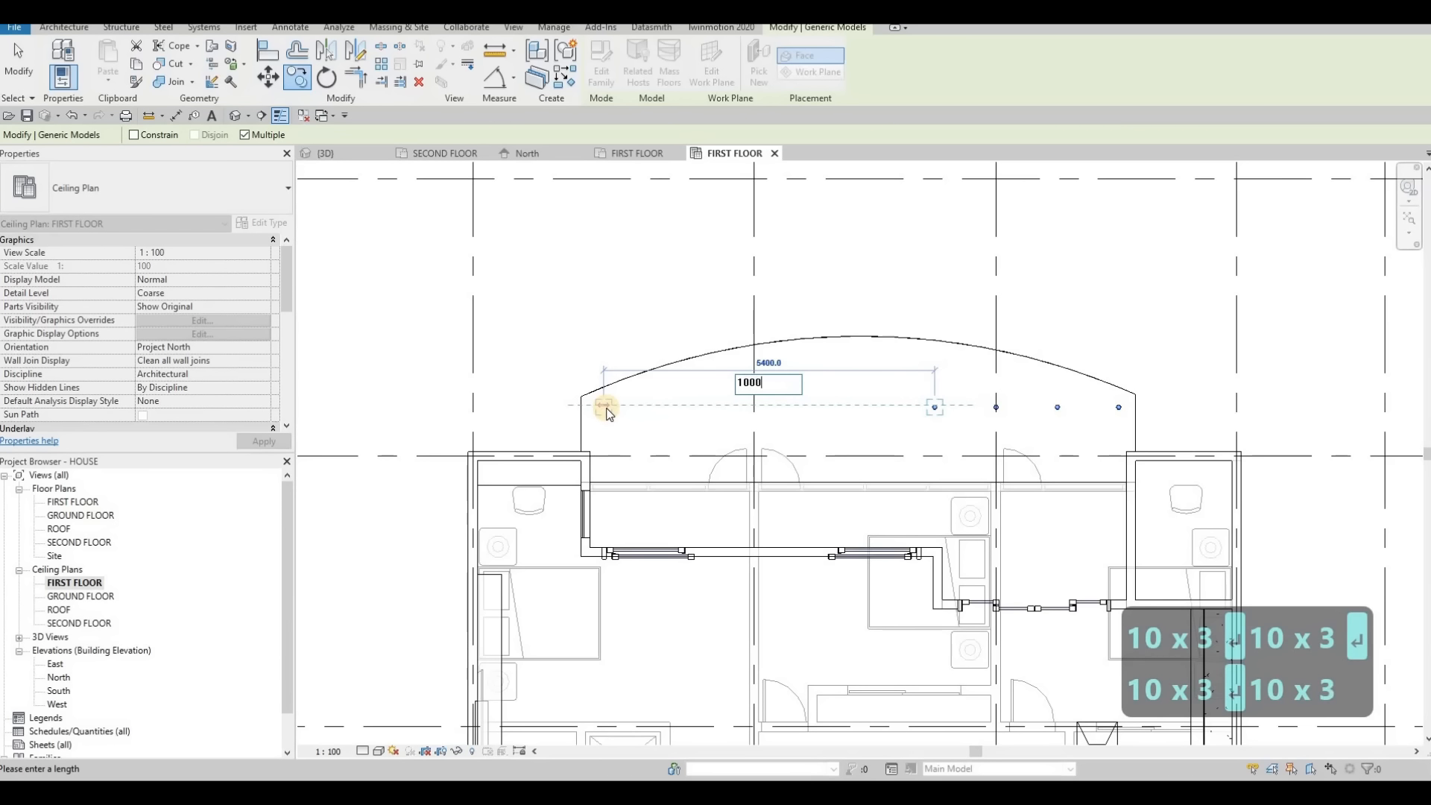
key(Return)
text(1000)
key(Return)
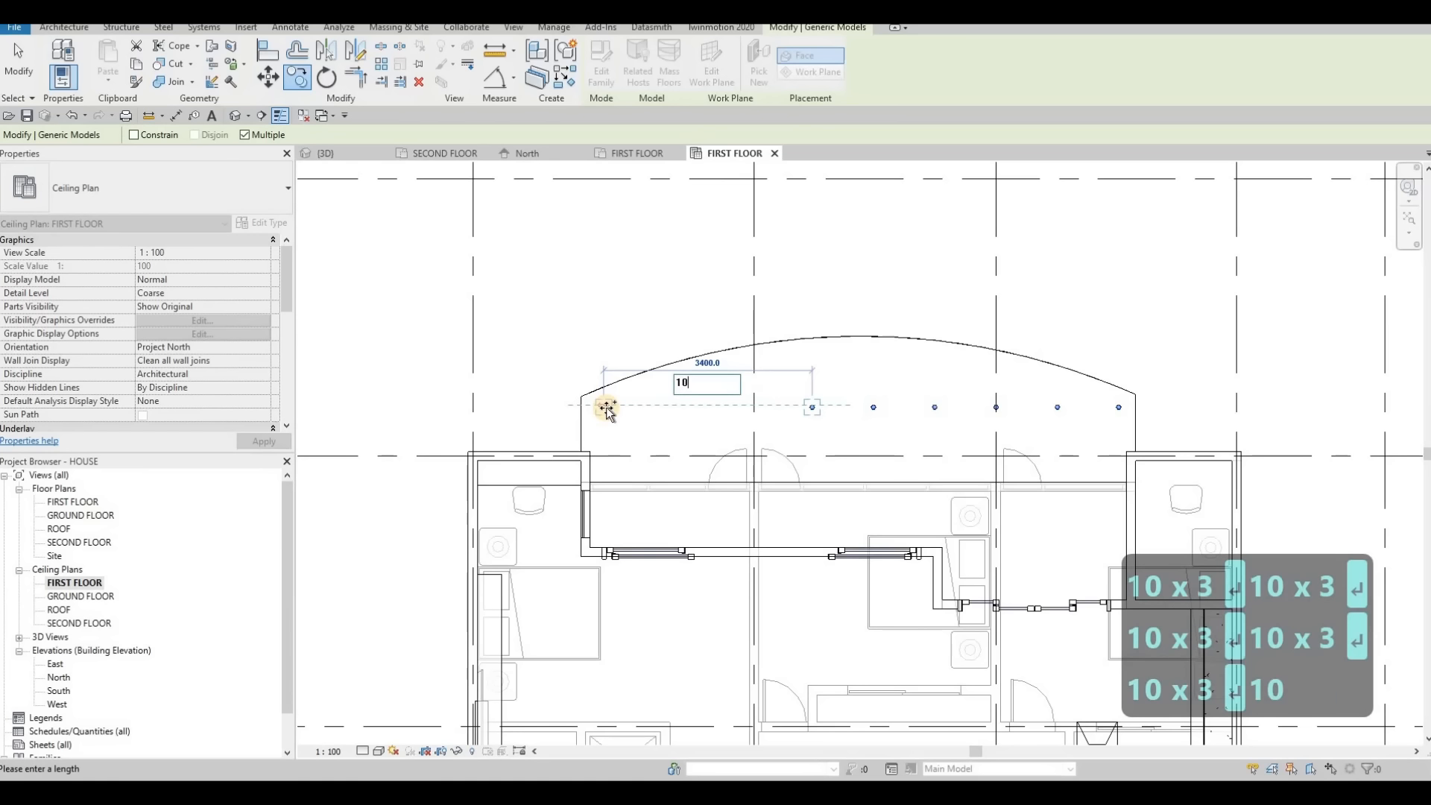
key(Return)
text(1)
key(Return)
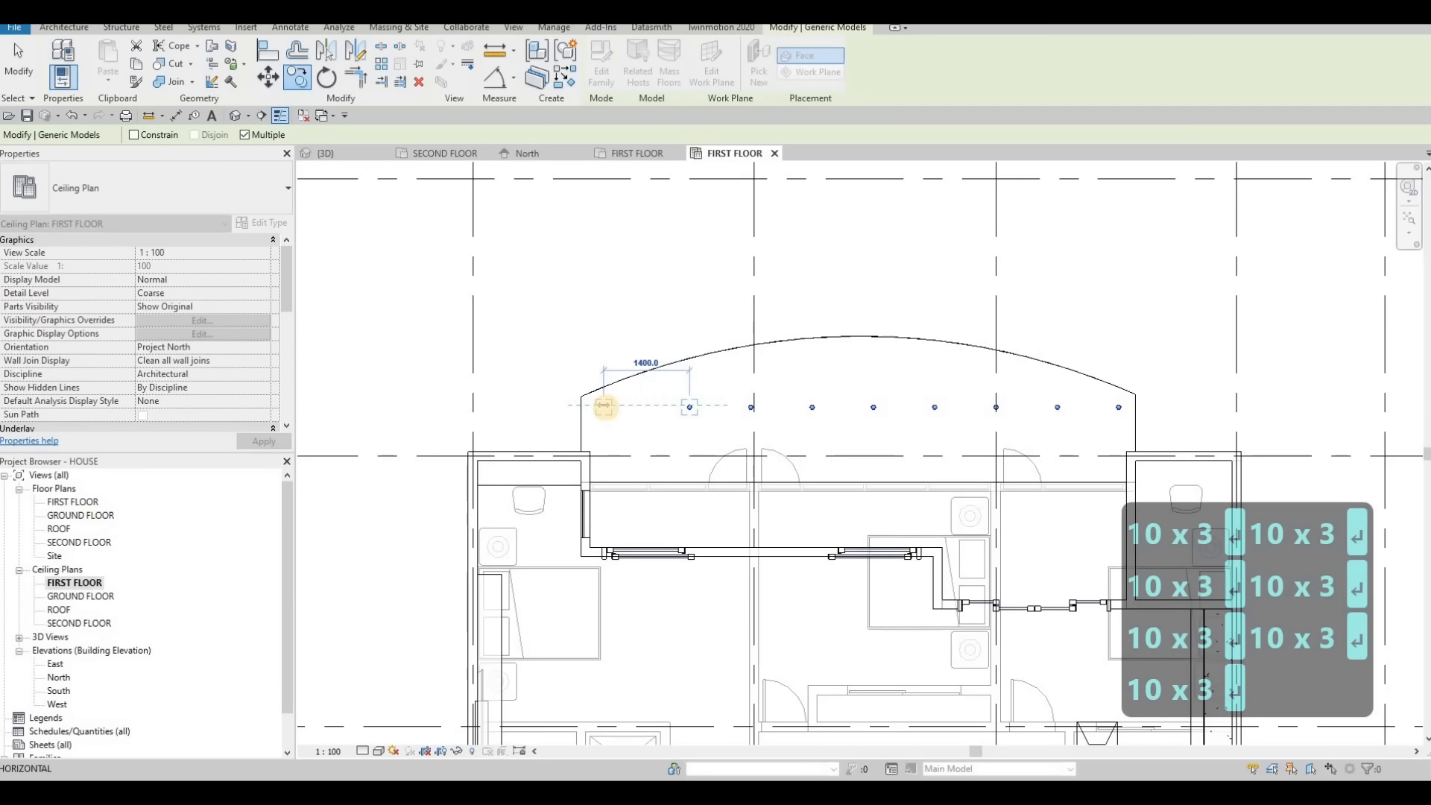
key(Return)
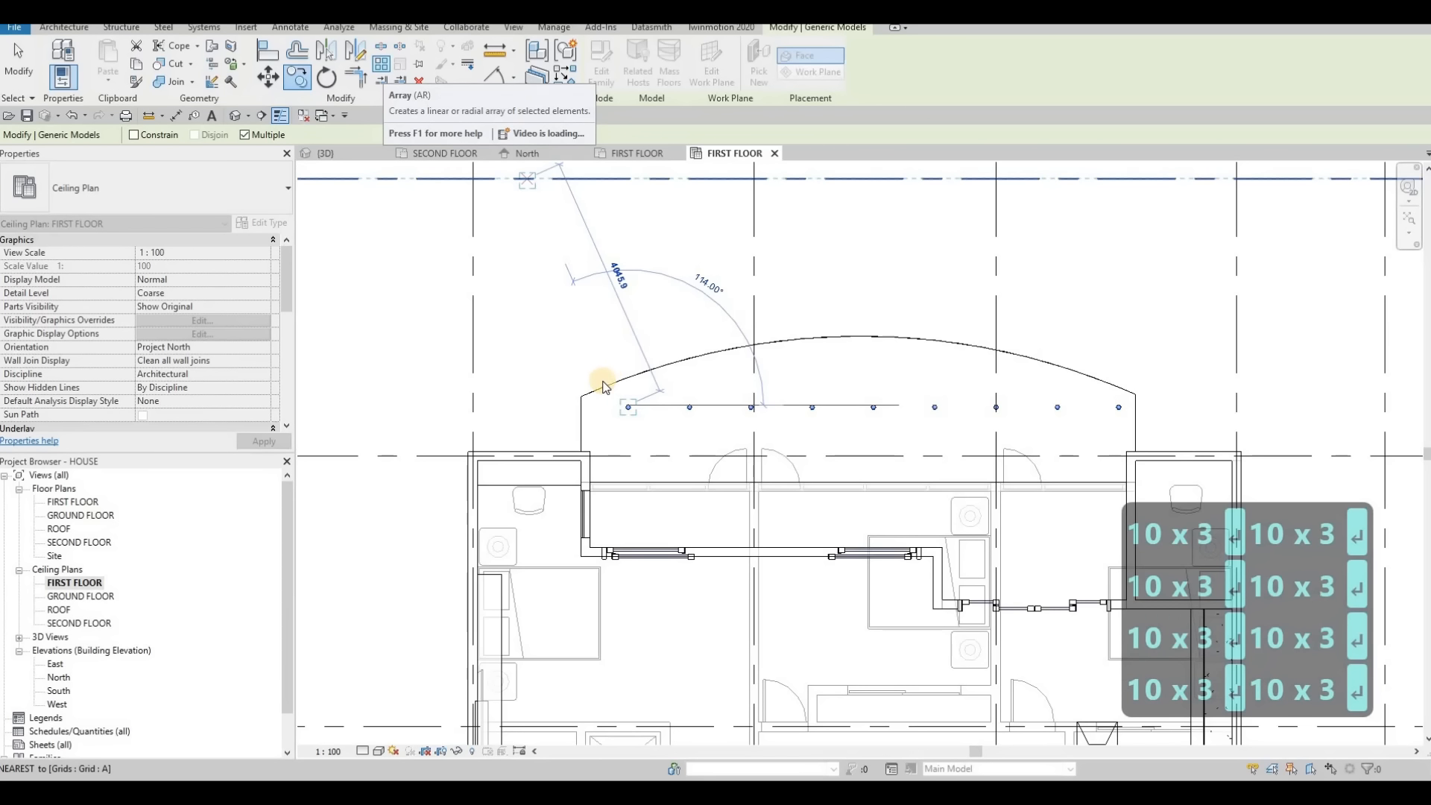
key(Escape)
key(Escape)
key(Escape)
Box-select the row of pot lights and nudge it to the left.
drag(575, 381, 1124, 433)
key(Left)
key(Left)
key(Left)
key(Left)
key(Left)
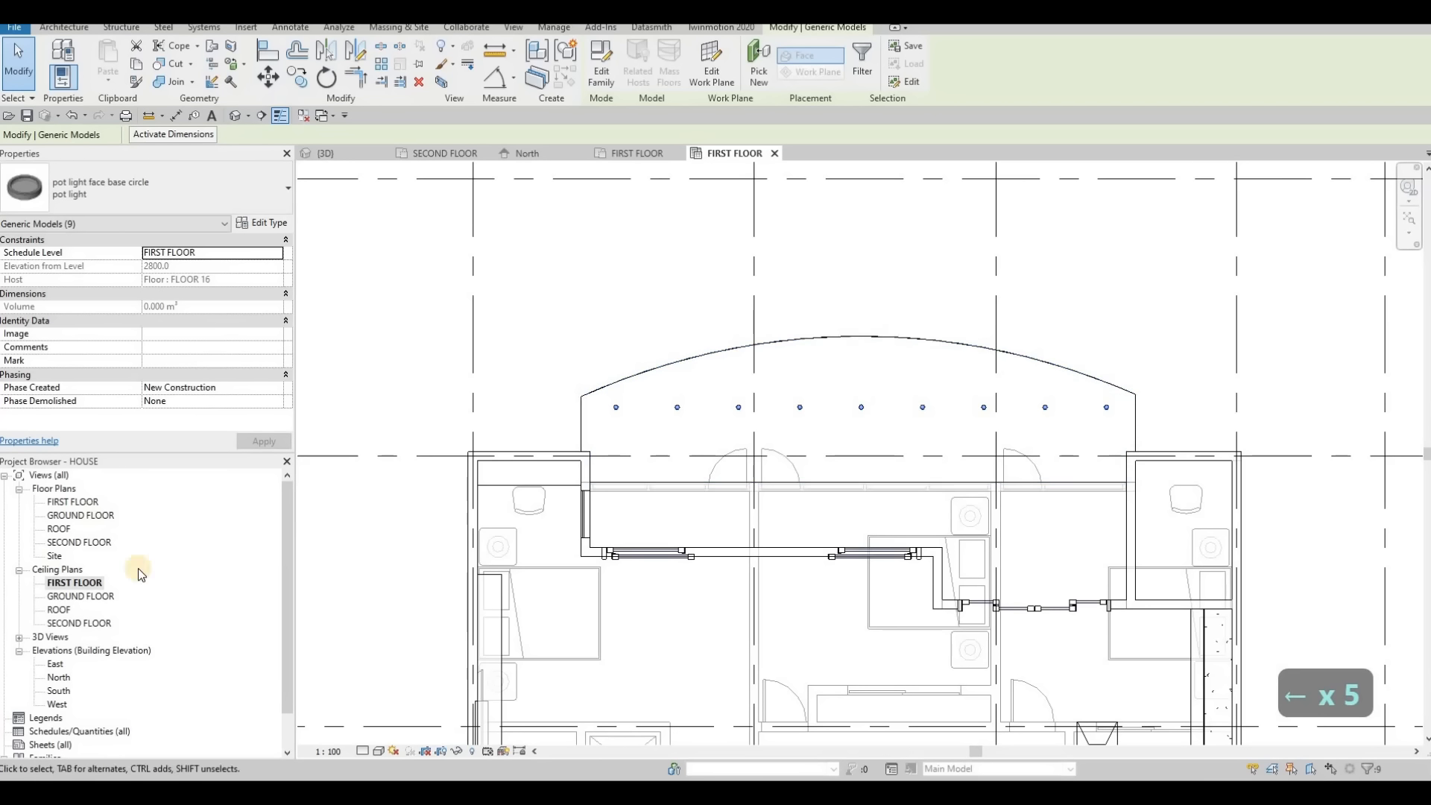
key(Escape)
In the second-floor ceiling plan, move the pot light to the balcony's right end.
double_click(105, 625)
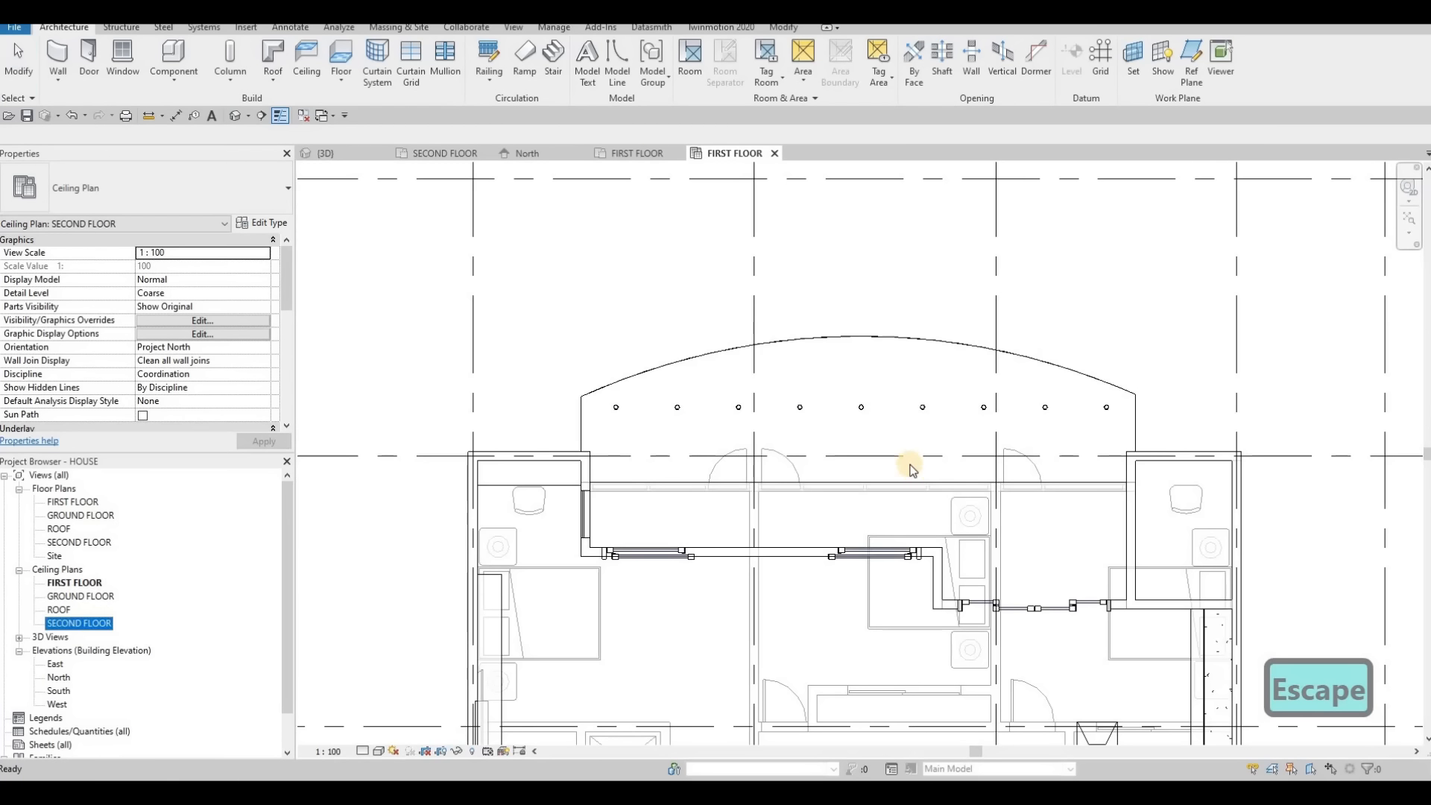
click(1089, 414)
key(ctrl+z)
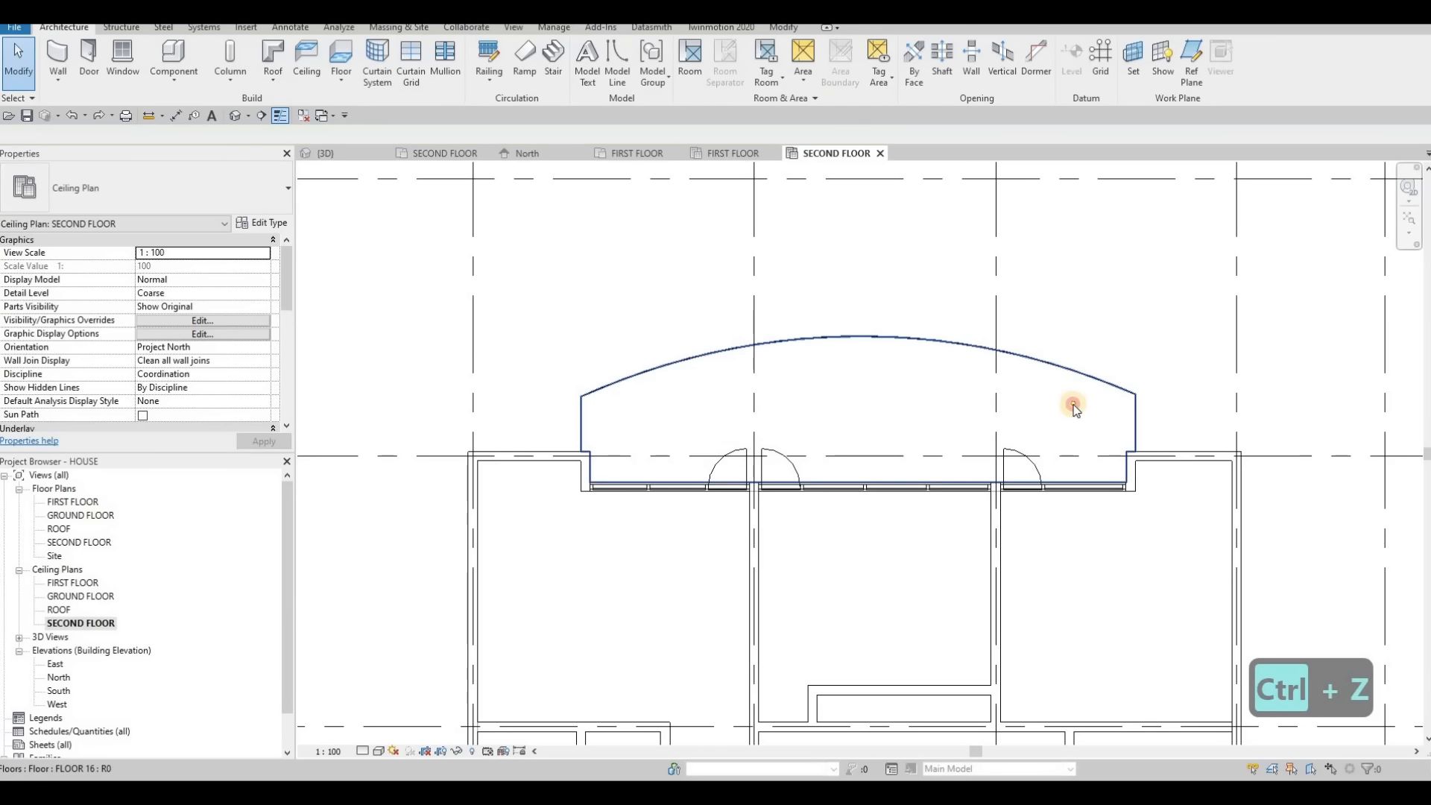
click(1076, 407)
scroll(1088, 410, up, 2)
drag(1140, 407, 1136, 401)
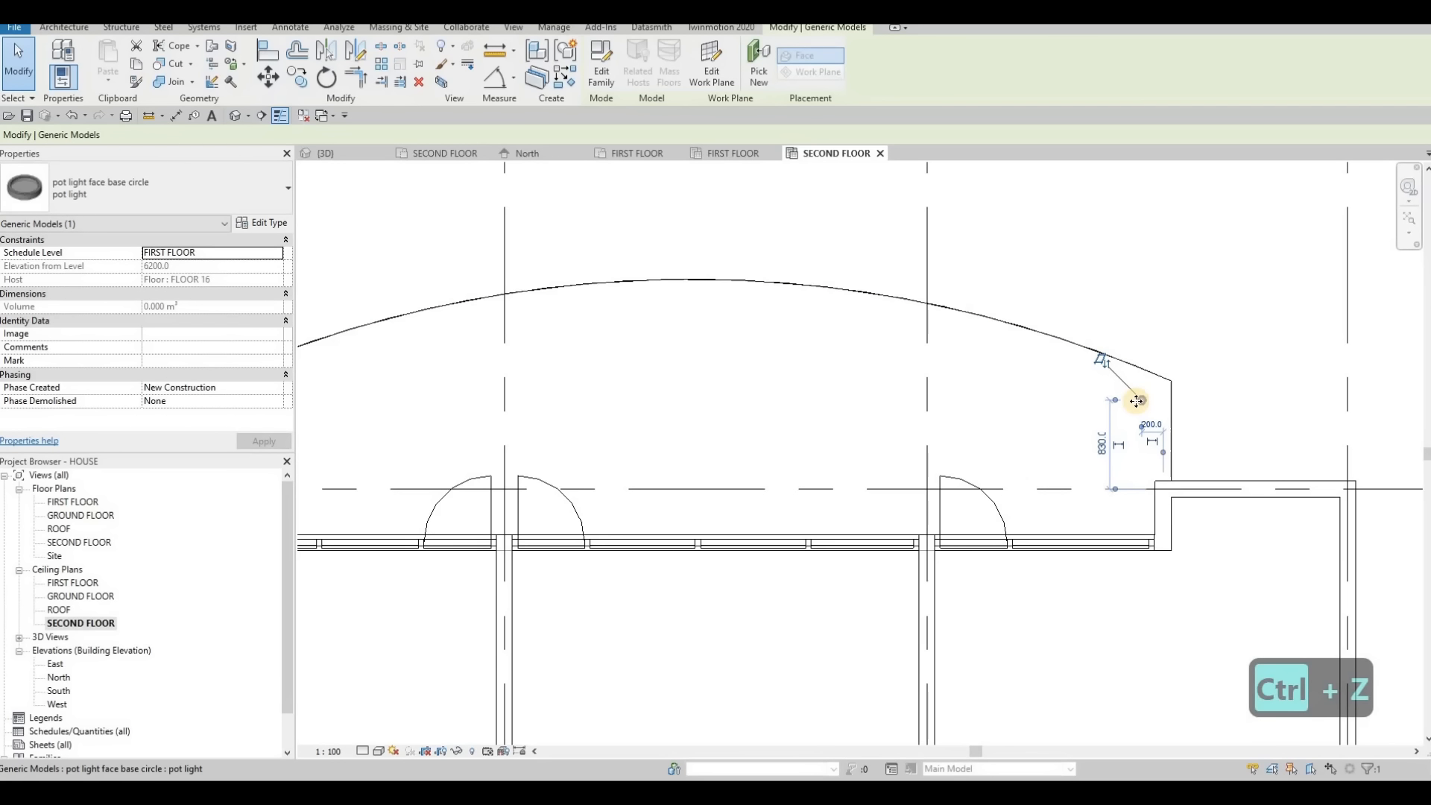
Copy the pot light repeatedly with CO, 1000 apart, along the balcony ceiling.
key(c)
key(o)
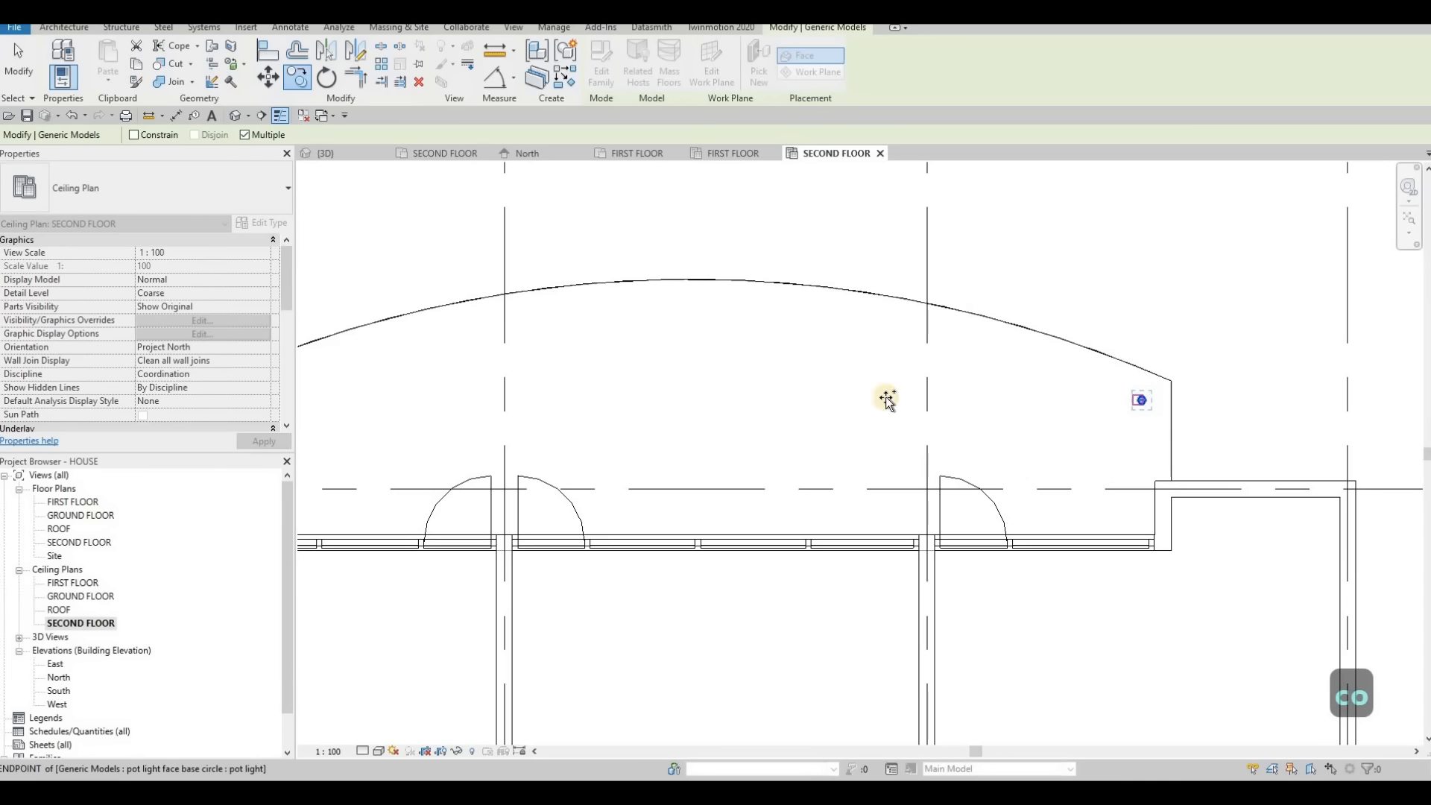
click(1138, 401)
scroll(1069, 401, down, 2)
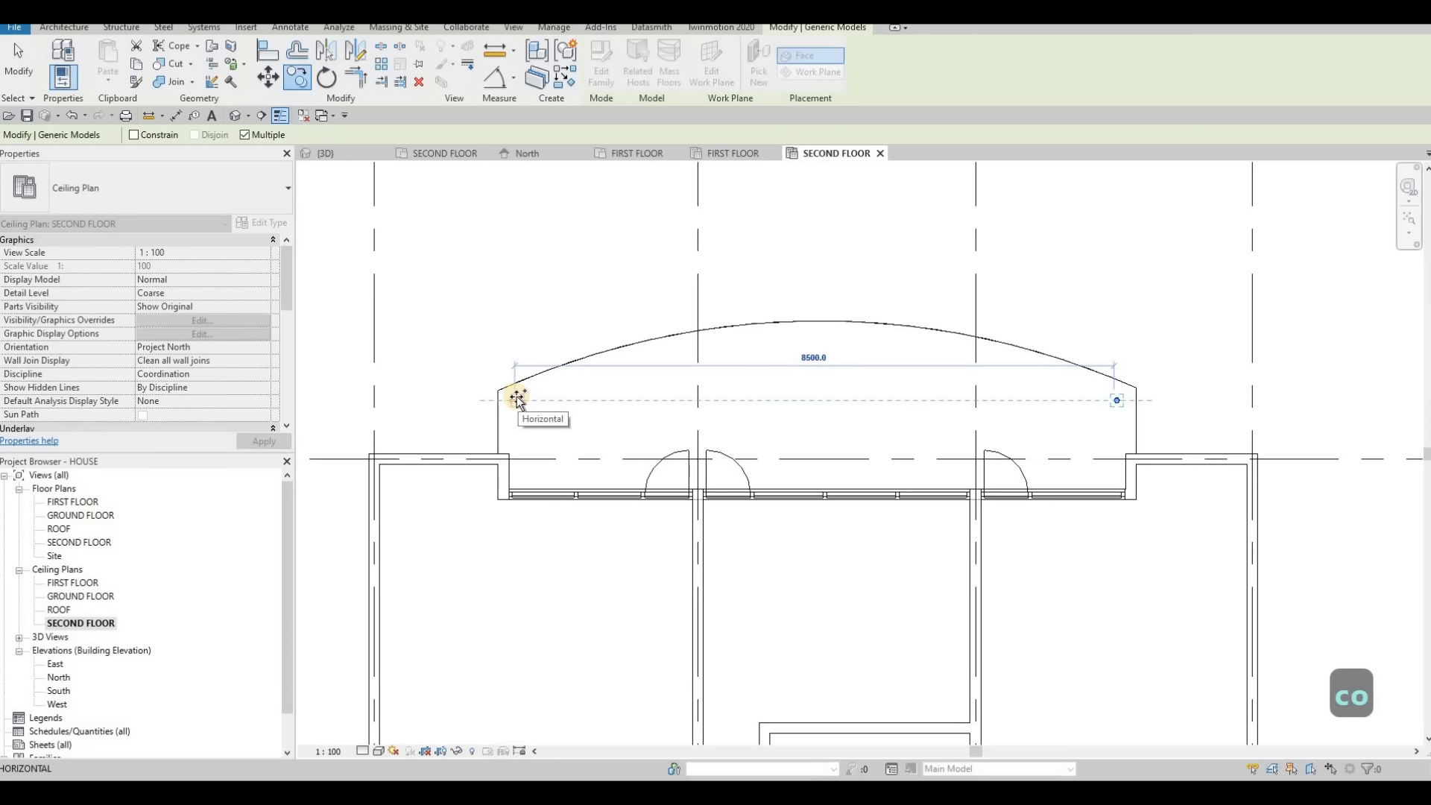
text(1000)
key(Return)
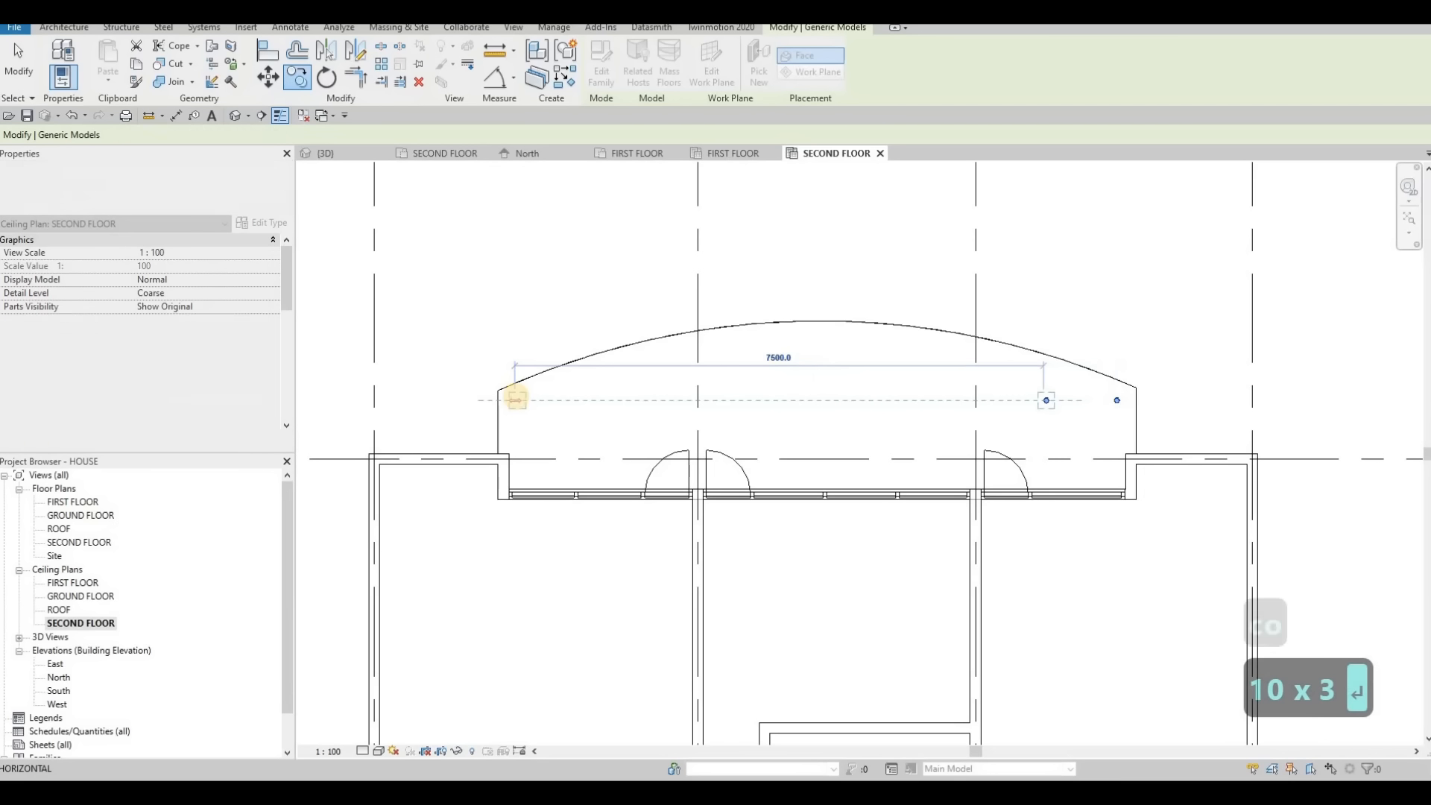
text(1000)
key(Return)
text(1000)
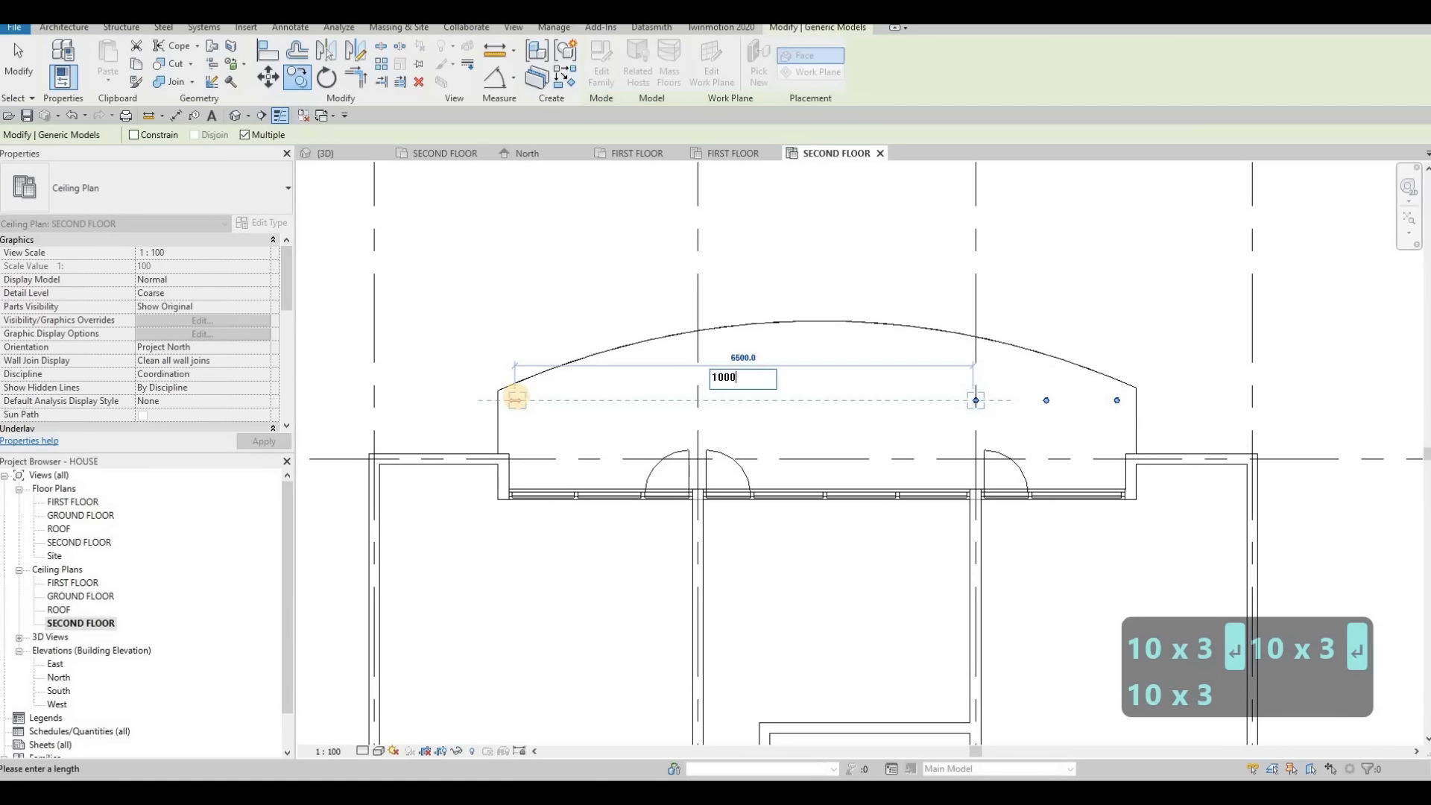
key(Return)
text(1000)
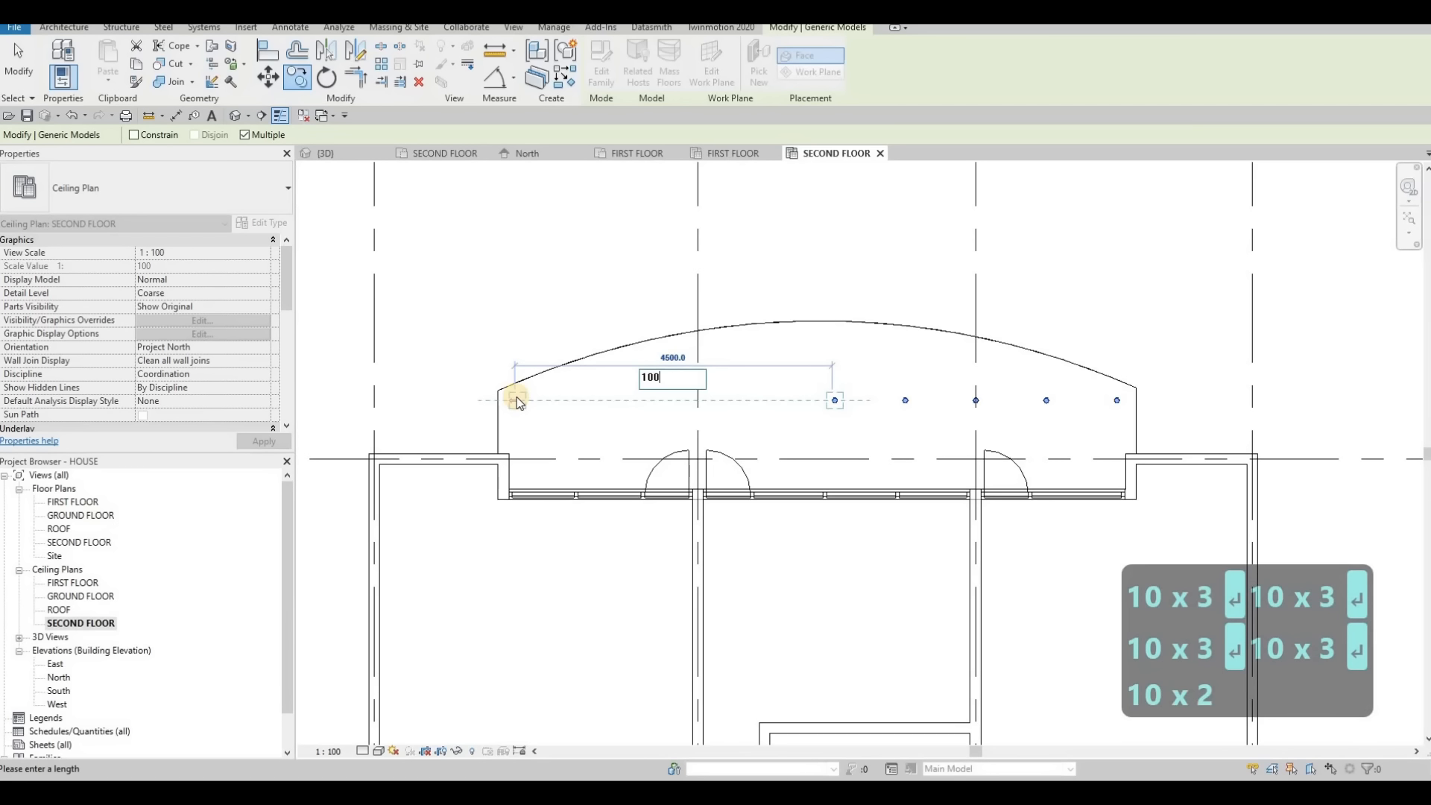
key(Return)
text(1000)
key(Return)
text(1)
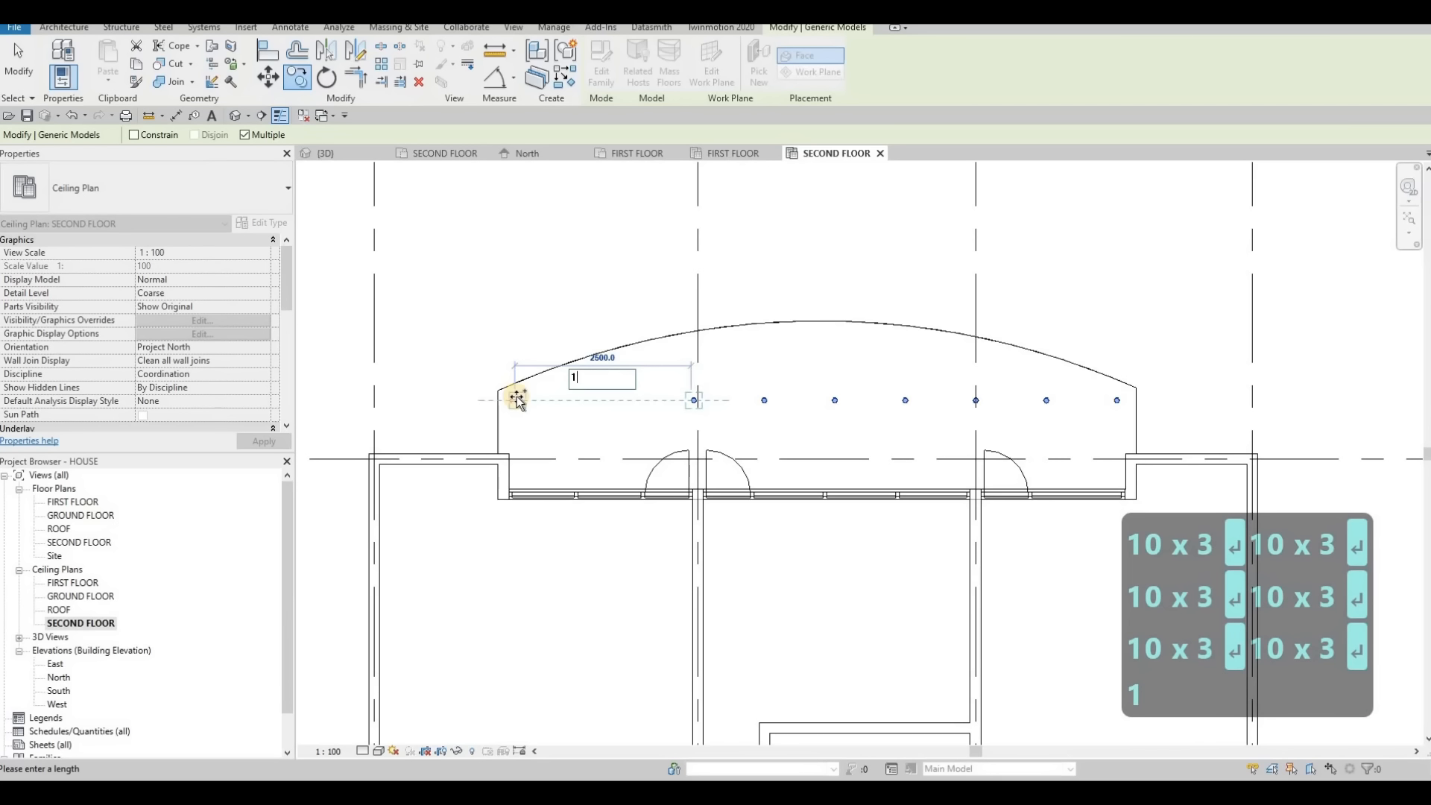
text(000)
key(Return)
key(Return)
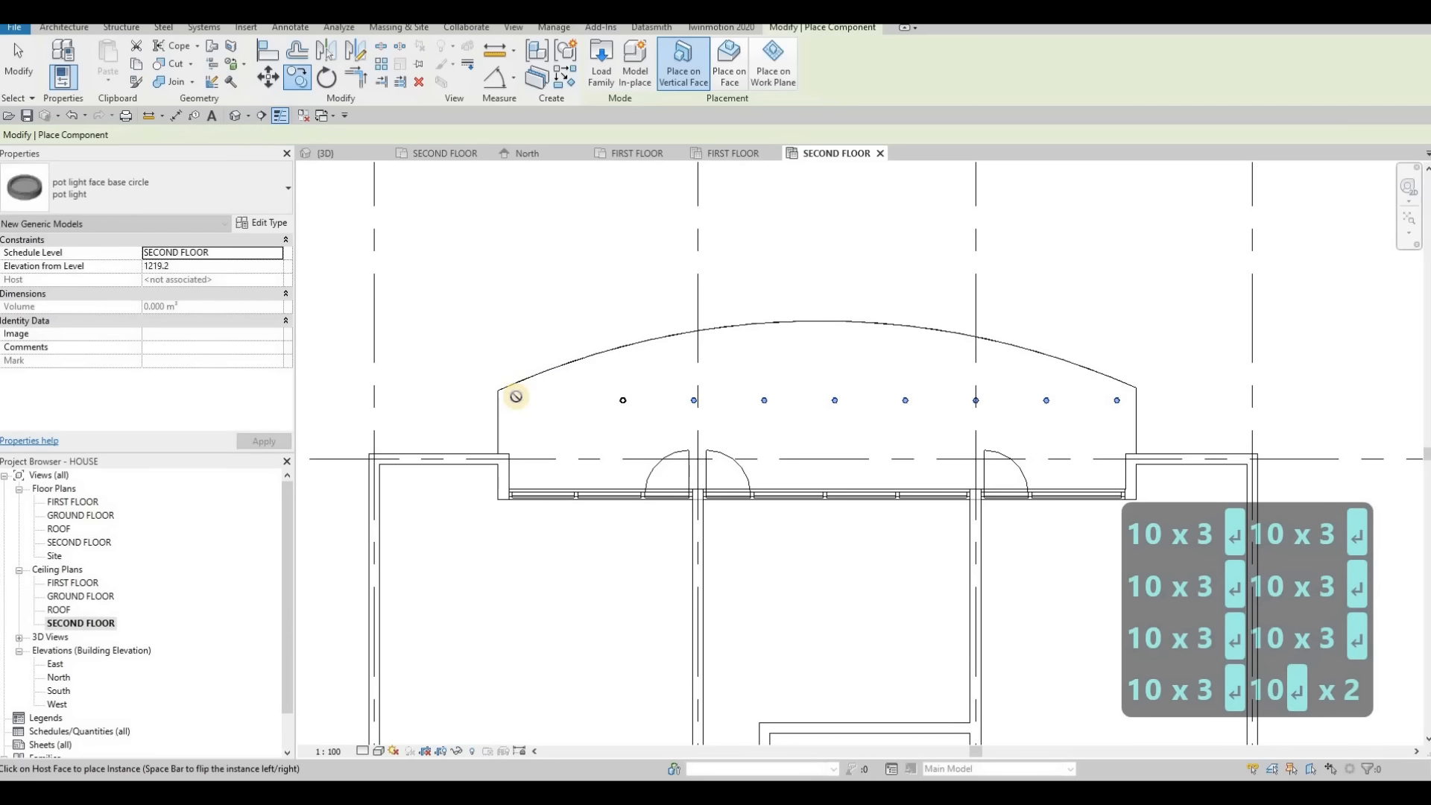
Undo the stray copy and add one more pot light 1000 beyond the last.
key(Escape)
key(ctrl+z)
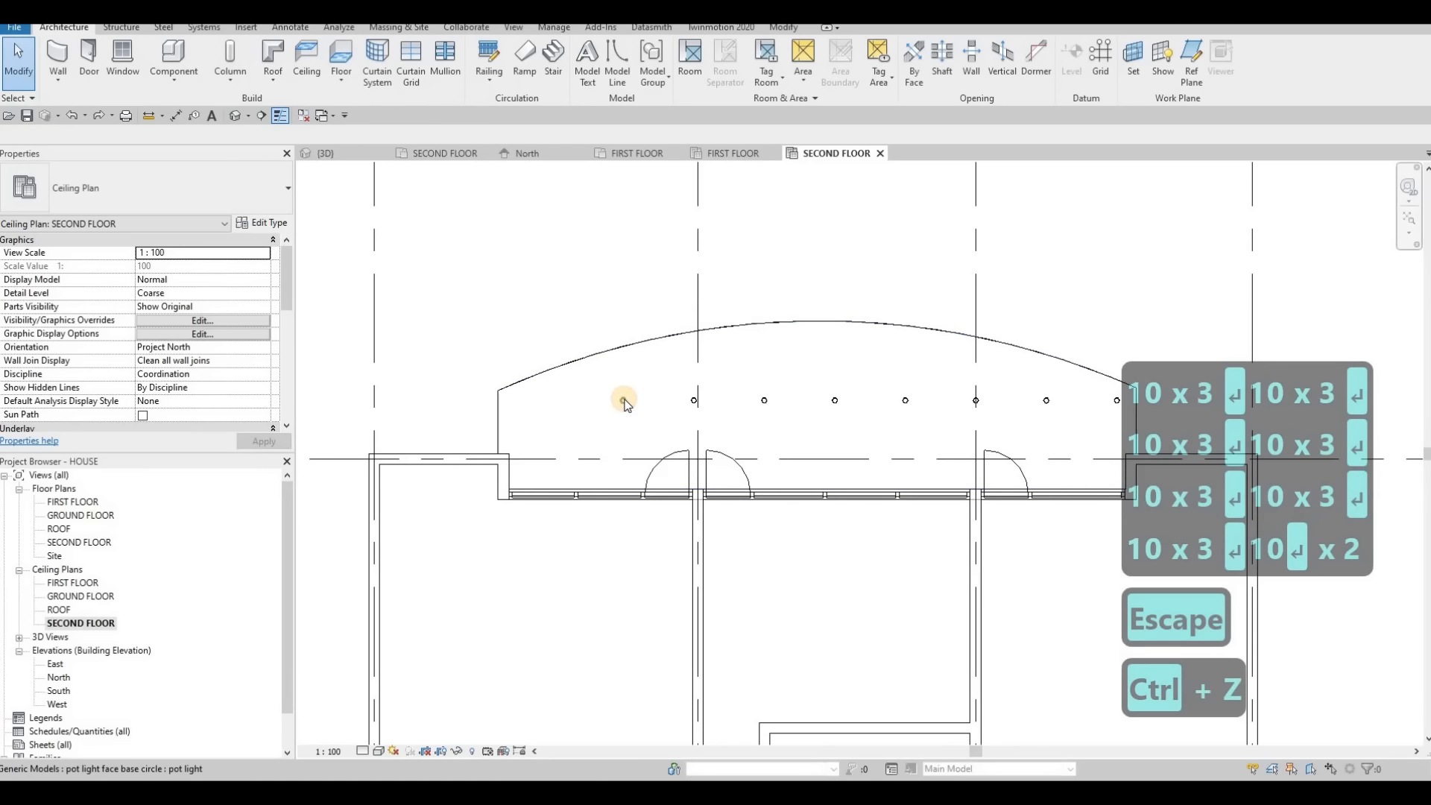
key(c)
key(o)
click(623, 400)
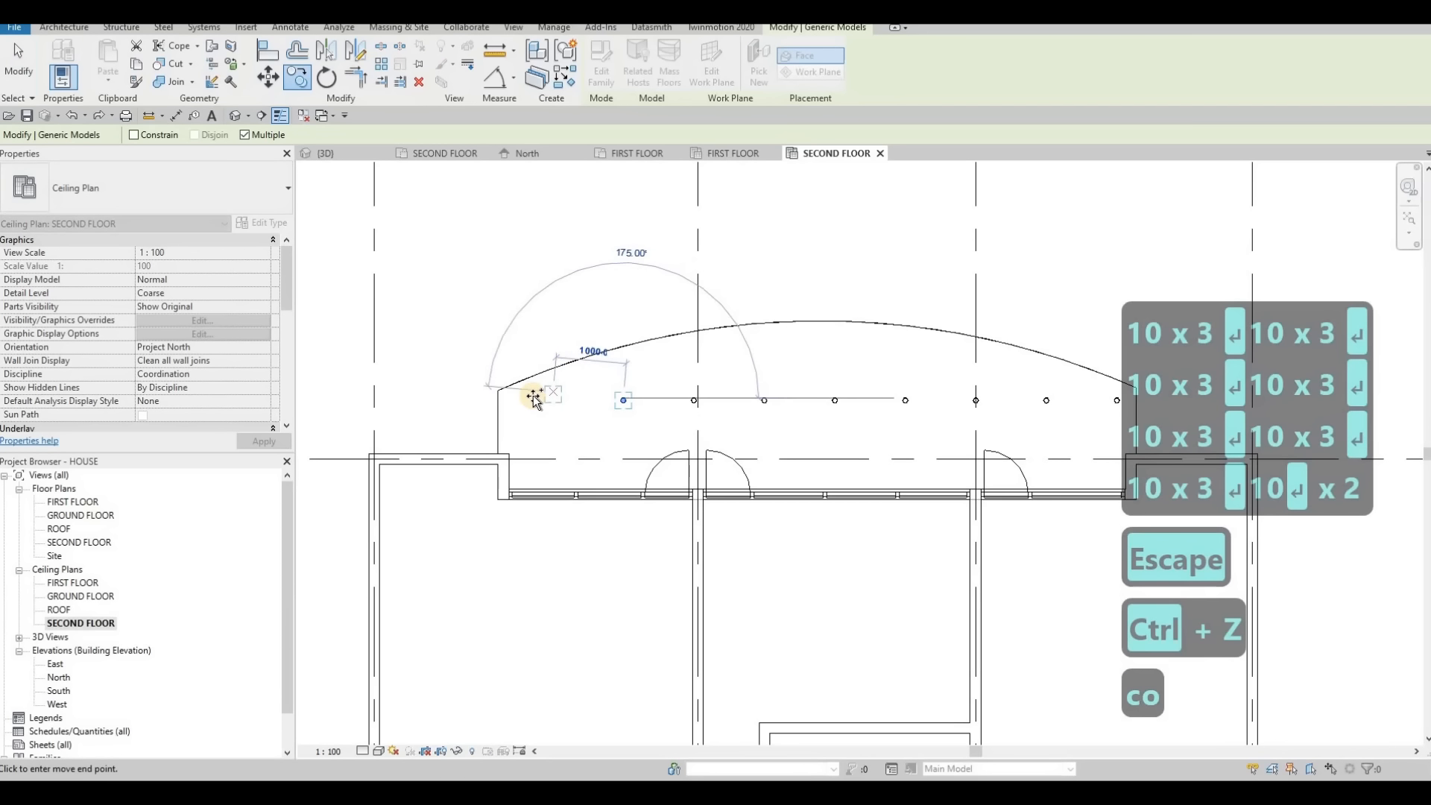
text(1000)
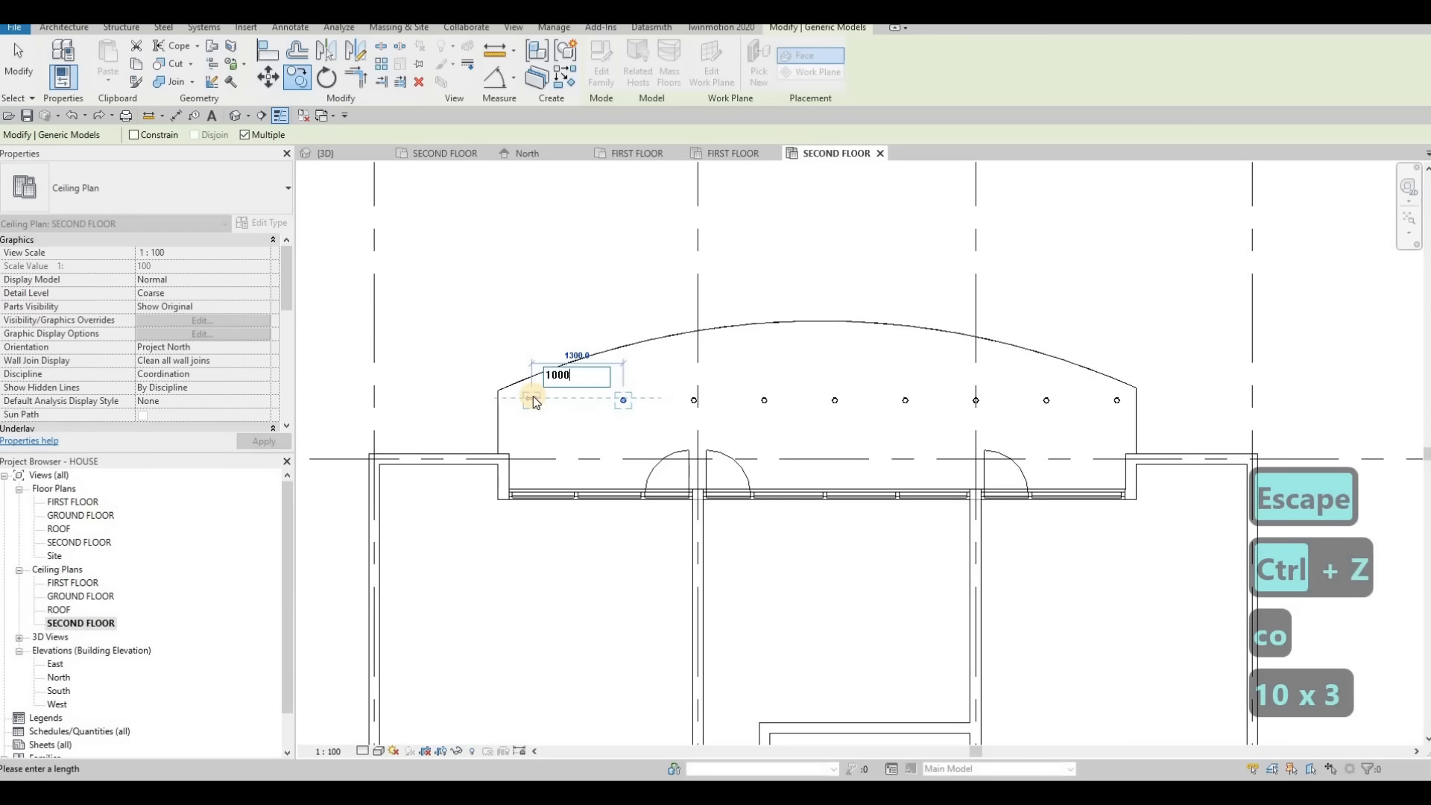
key(Return)
key(Escape)
key(Escape)
drag(519, 346, 1164, 441)
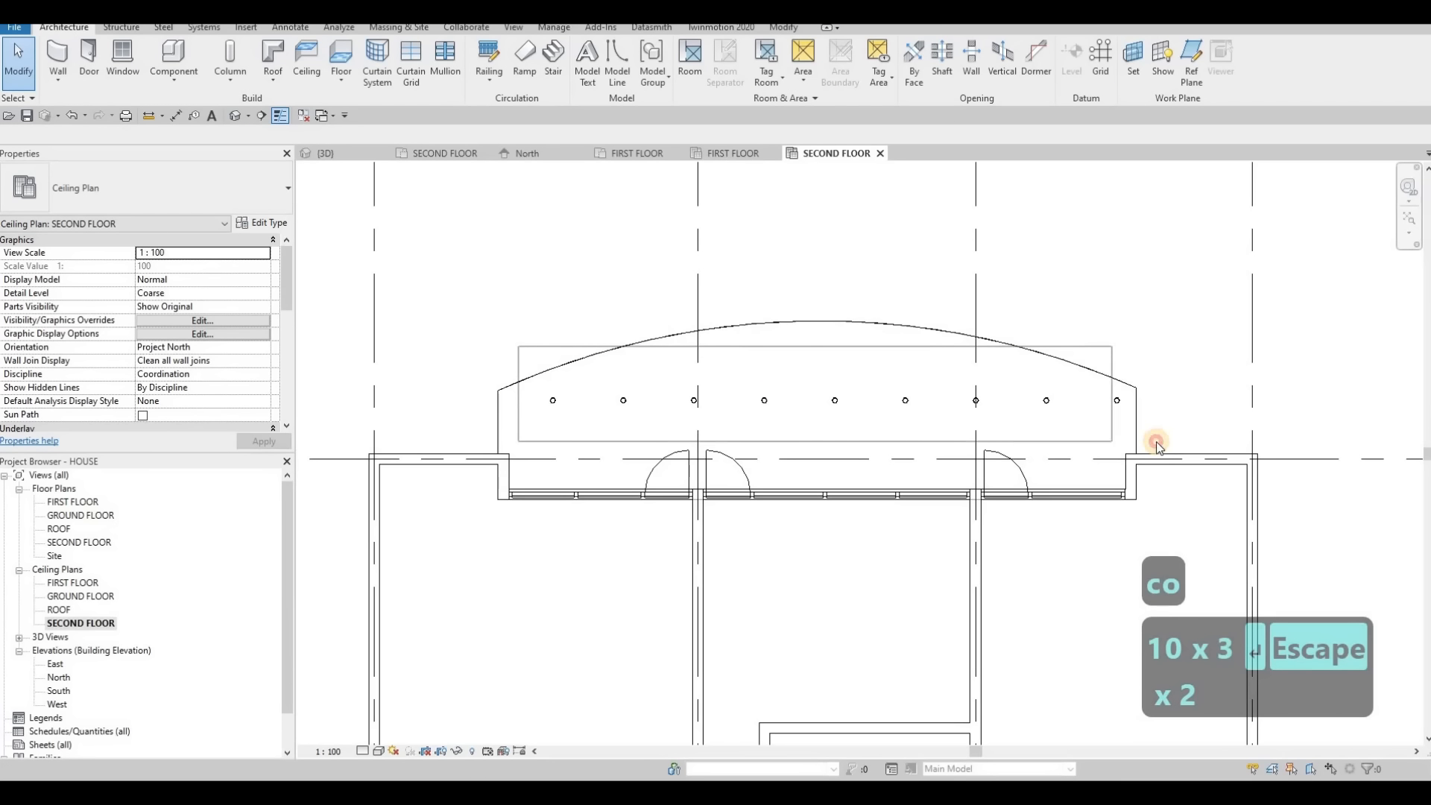
key(Escape)
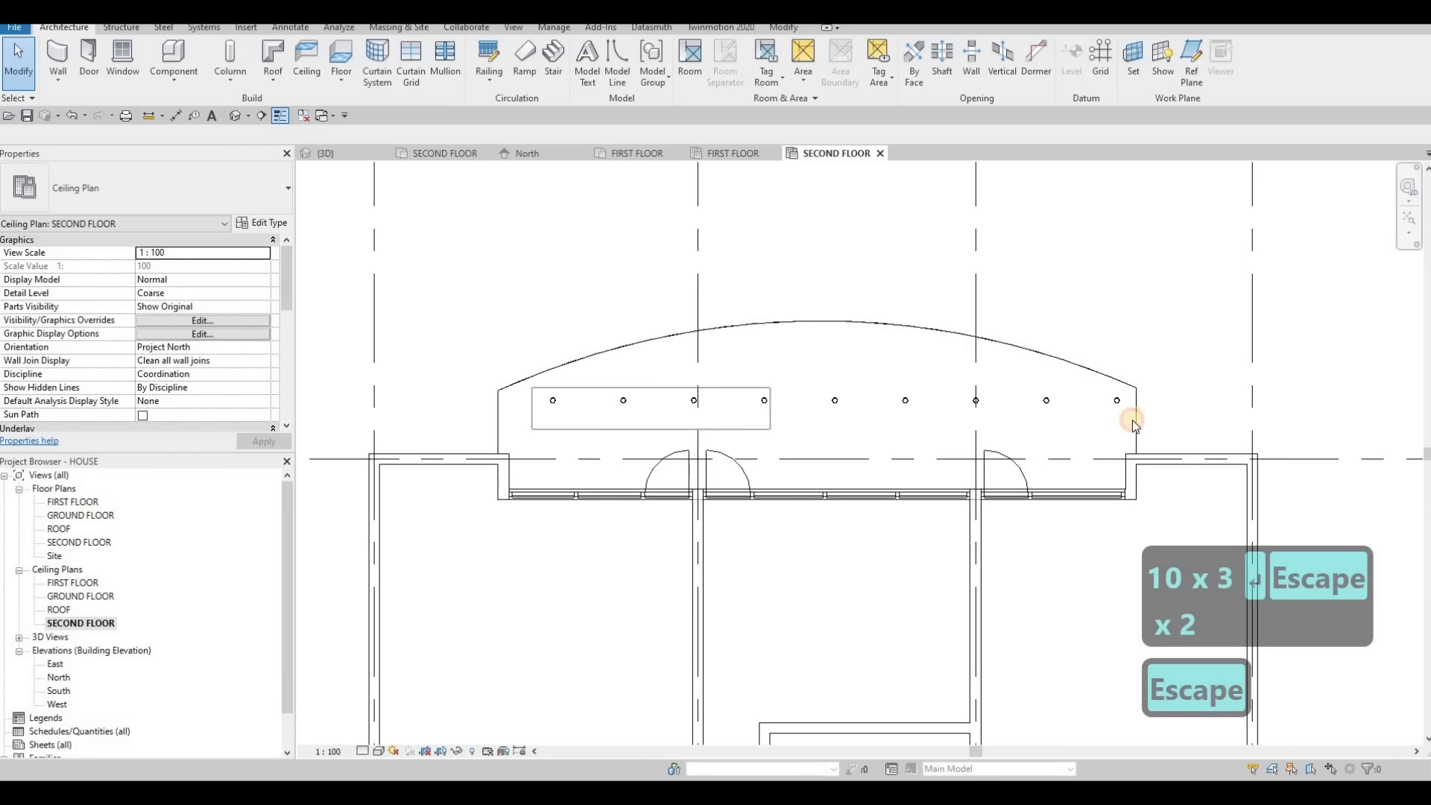
Select every pot light in the second-floor balcony row.
click(1117, 401)
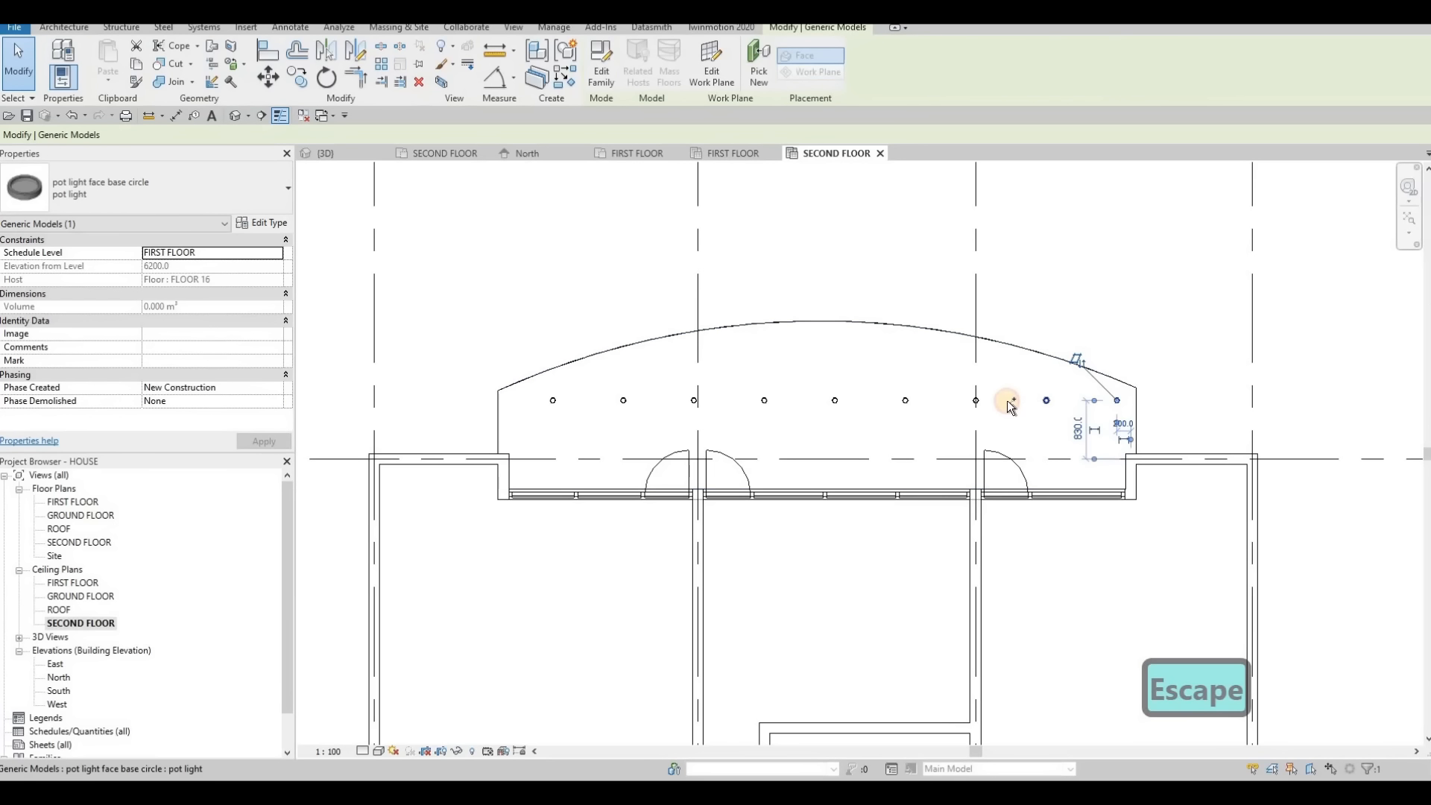
ctrl+click(976, 401)
ctrl+click(906, 401)
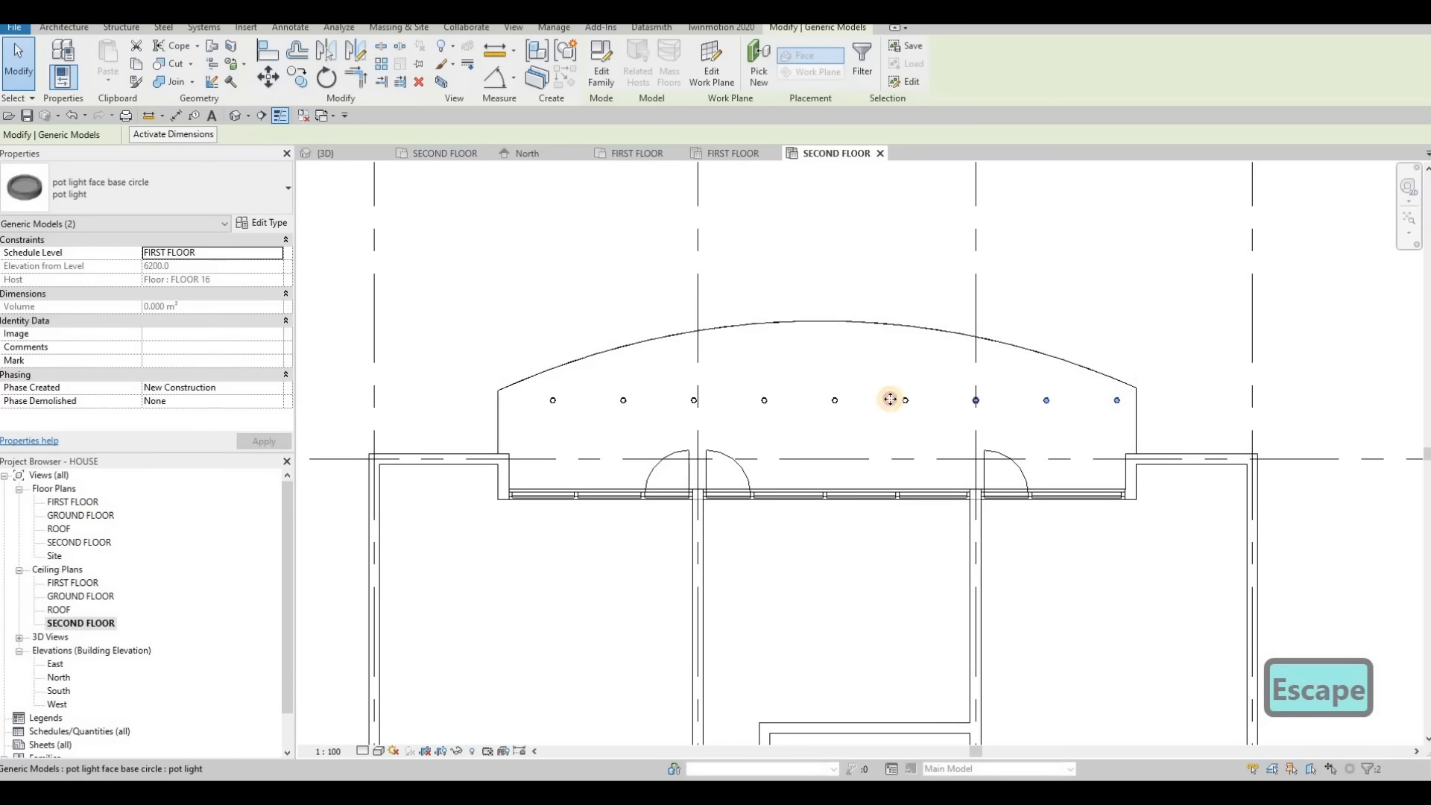
ctrl+click(833, 401)
ctrl+click(764, 401)
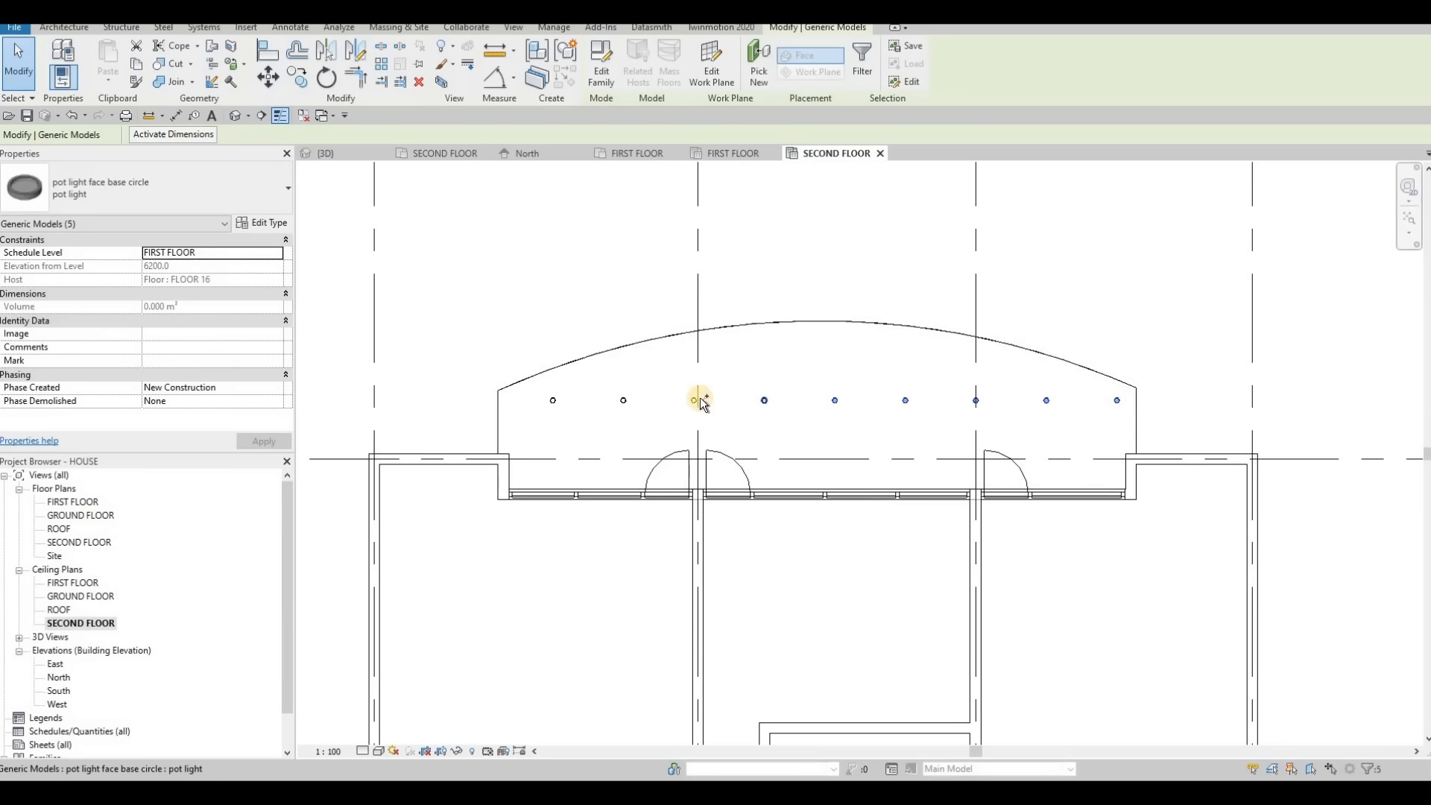
ctrl+click(625, 400)
ctrl+click(552, 400)
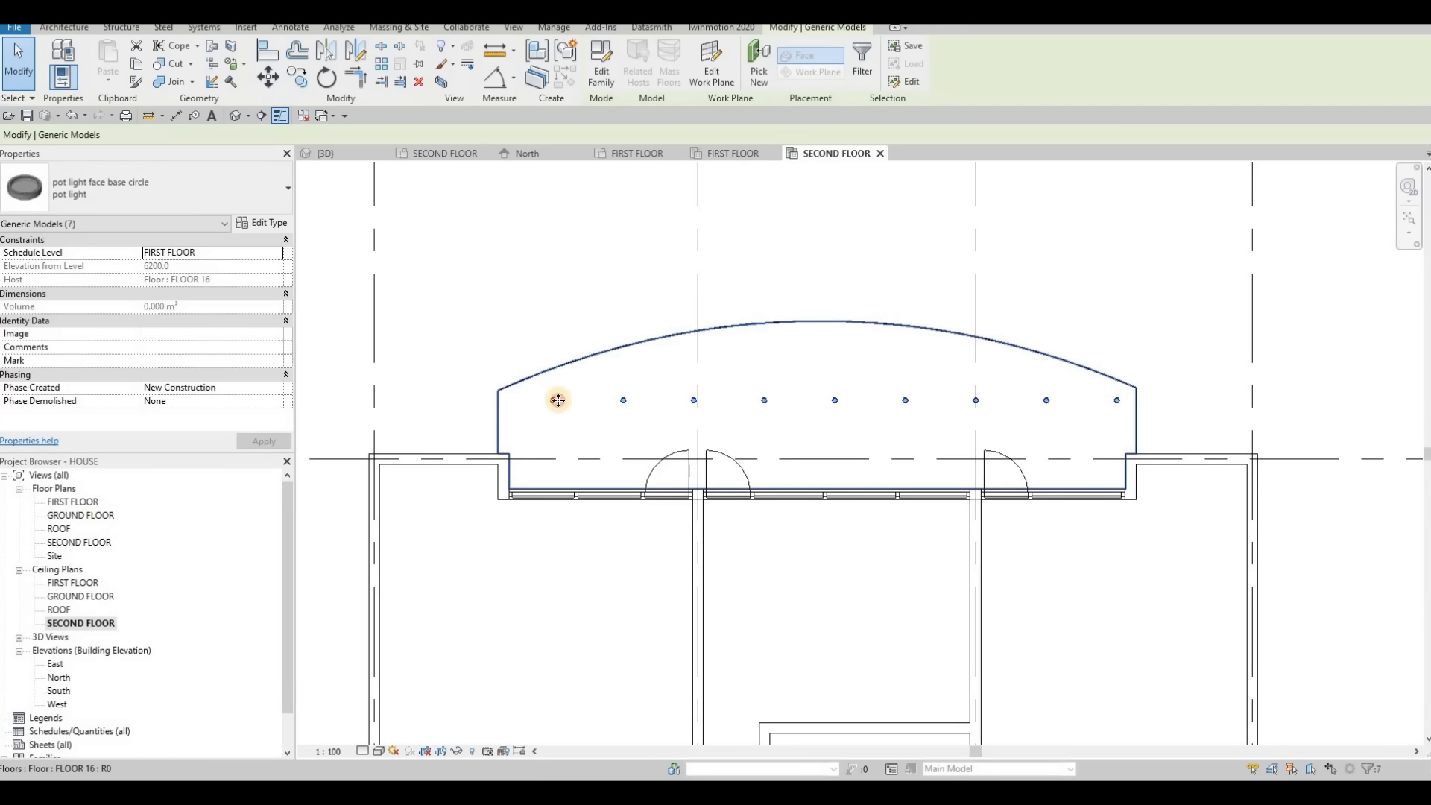
ctrl+click(552, 452)
Nudge the selected pot lights slightly left, deselect them, and close the second-floor ceiling plan.
key(Left)
key(Left)
key(Left)
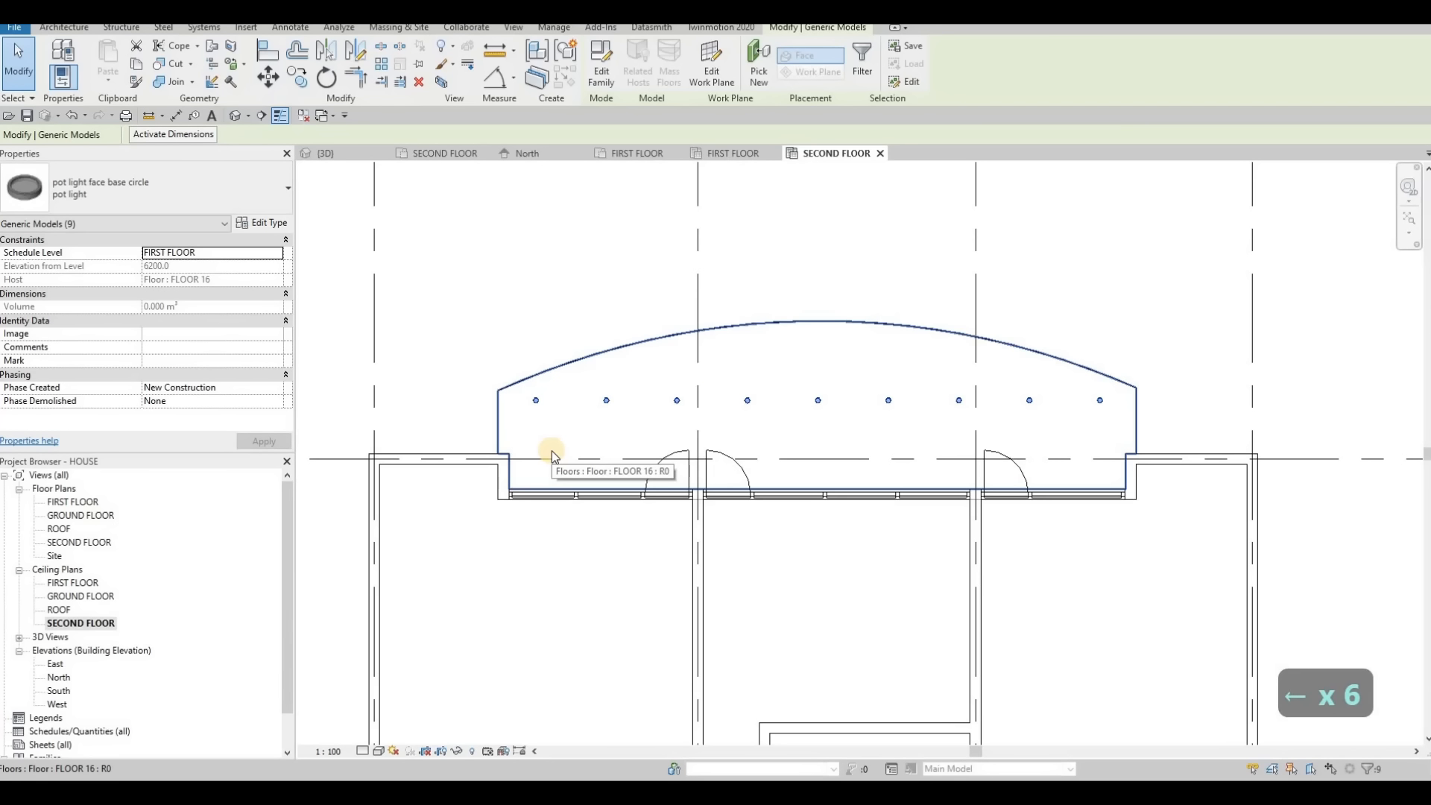
key(Up)
key(Down)
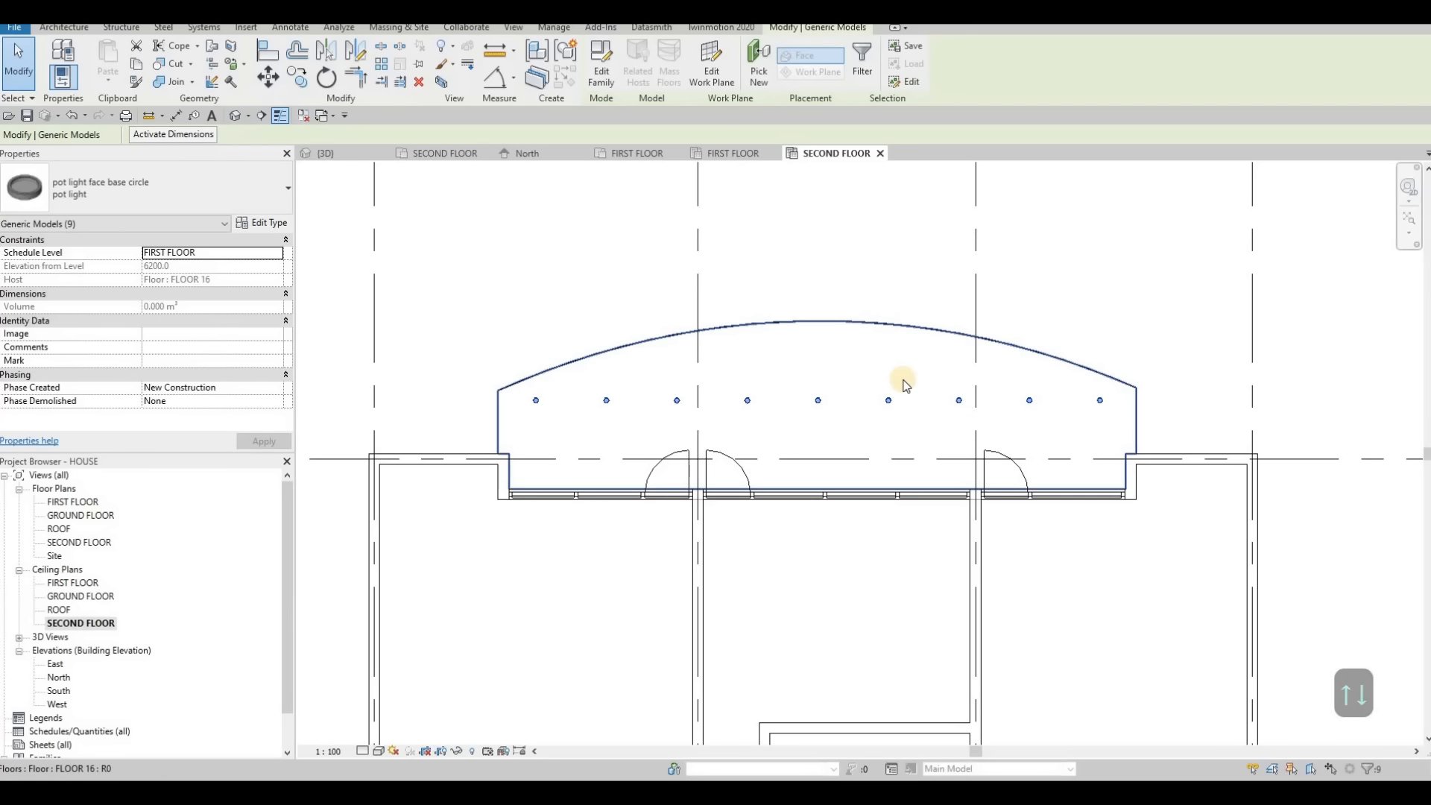
key(Escape)
key(Escape)
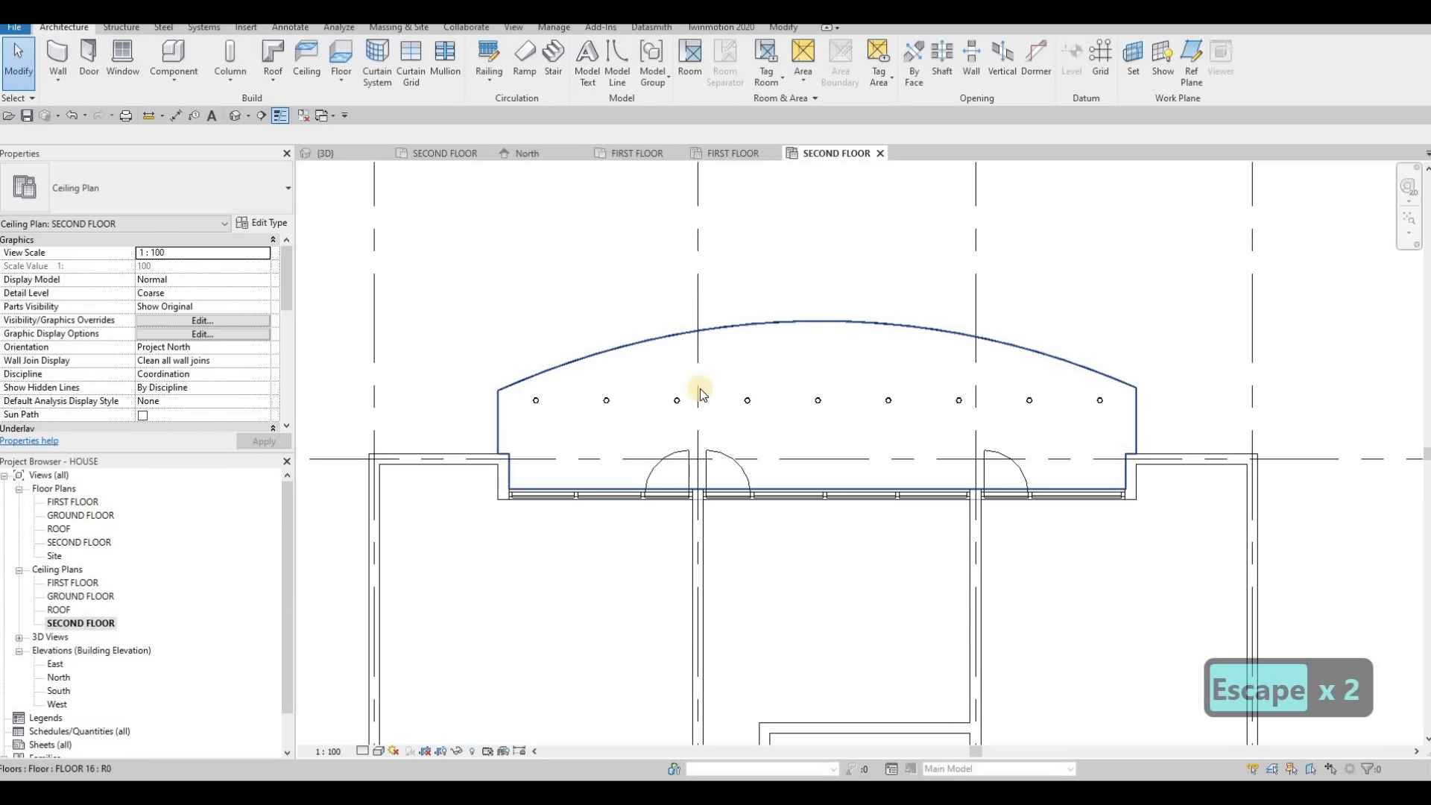
click(881, 154)
Close the first-floor ceiling plan and orbit the 3D model toward the curved glazed balconies.
click(774, 153)
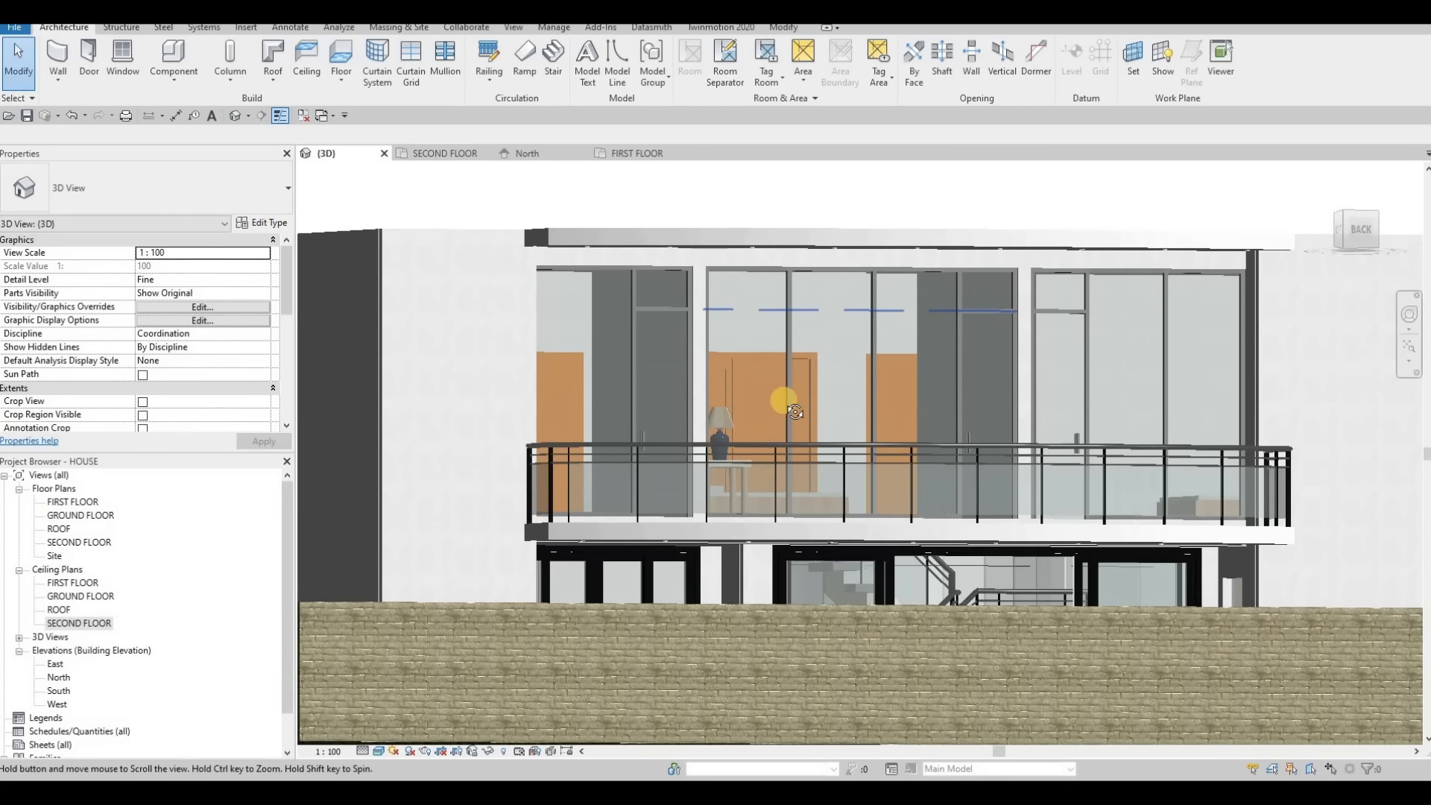
scroll(787, 405, down, 2)
shift+middle_drag(818, 428, 802, 379)
shift+middle_drag(1124, 296, 1101, 326)
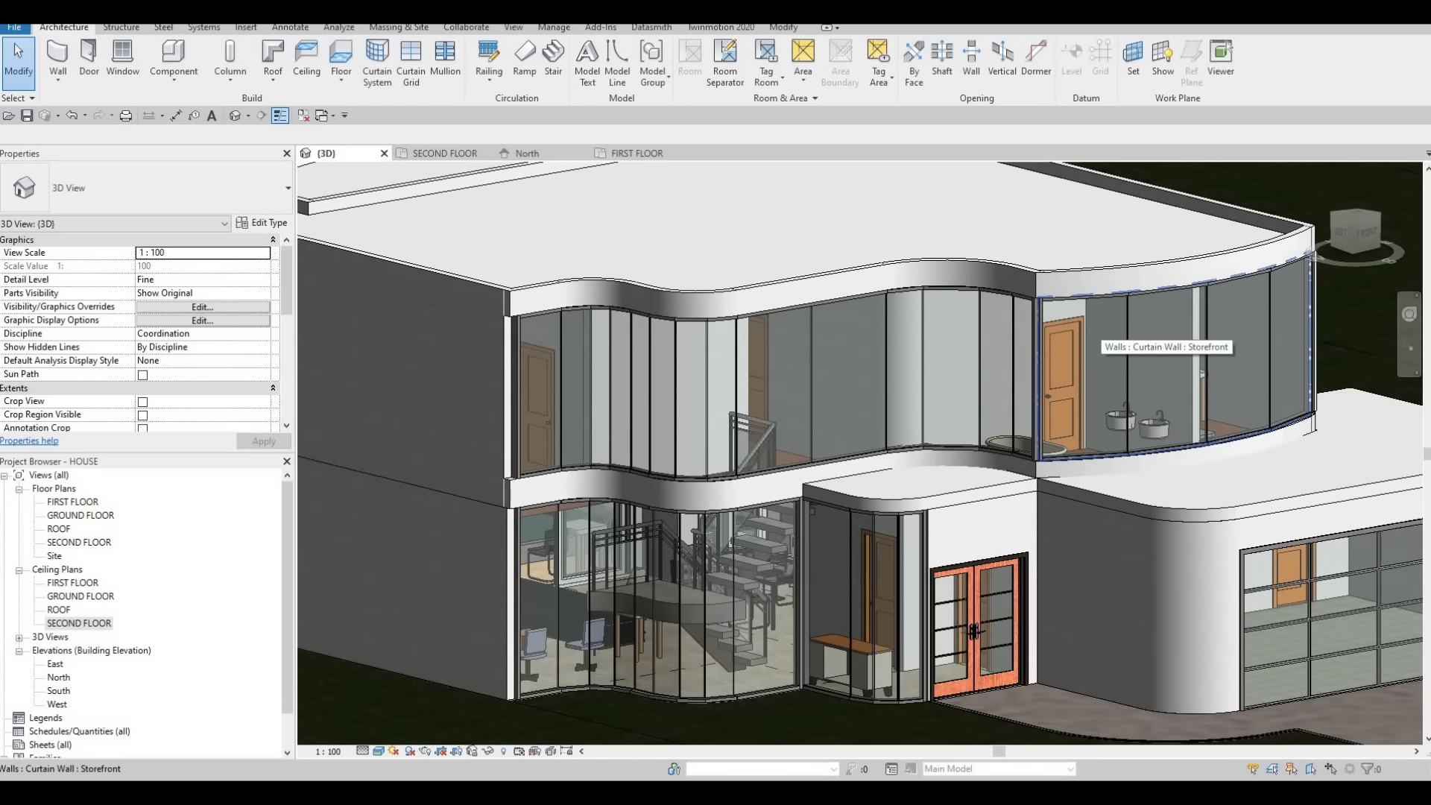
key(F1)
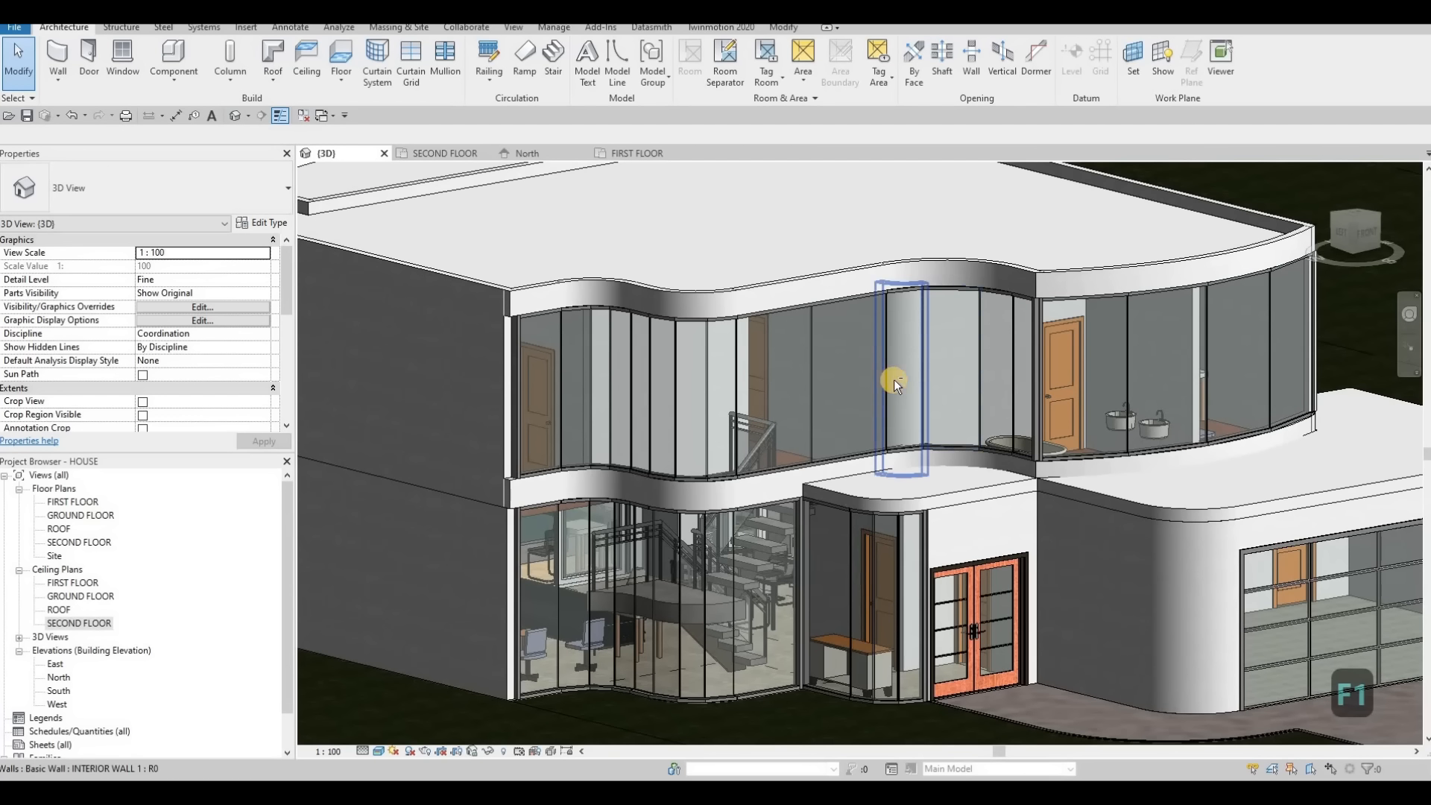
shift+middle_drag(896, 378, 865, 320)
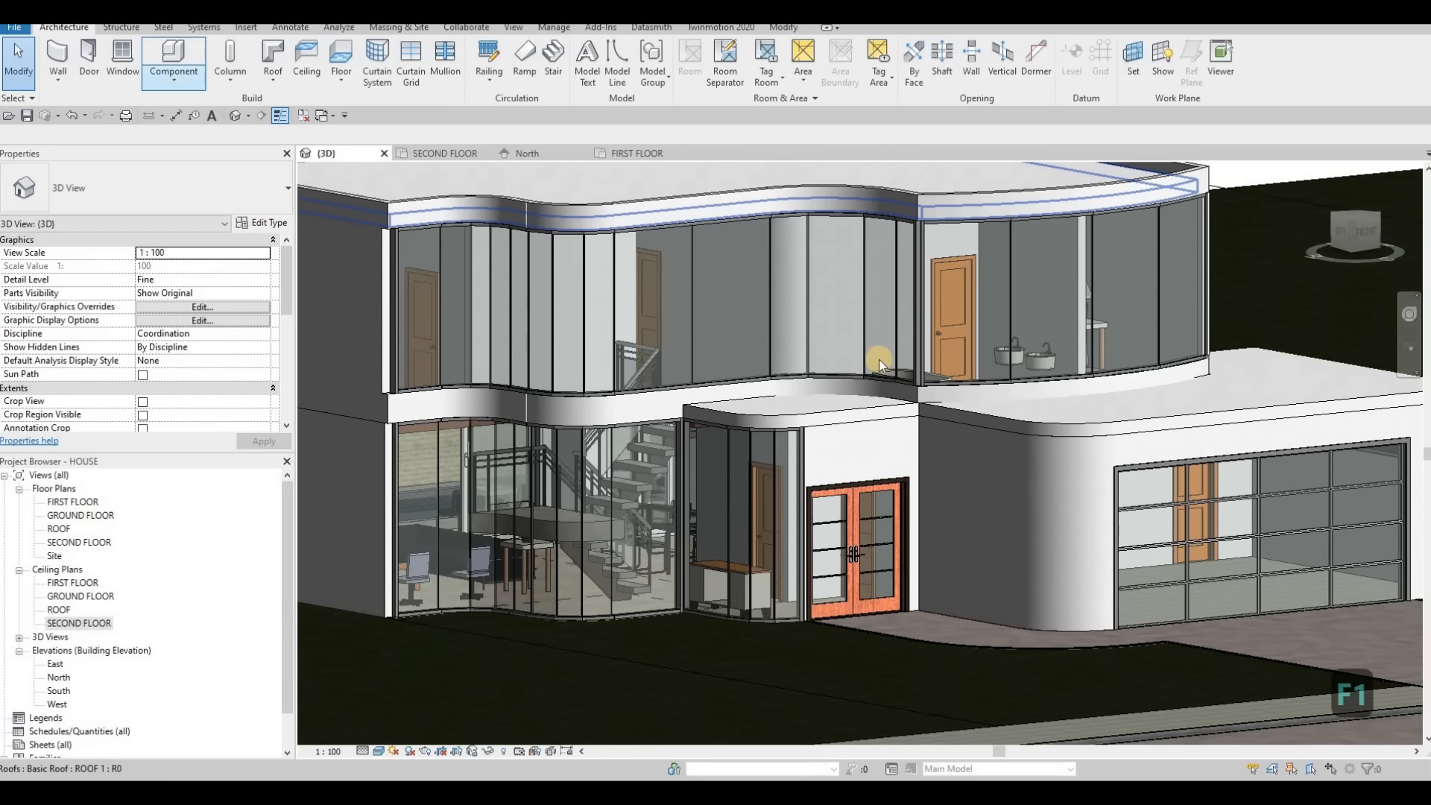
Orbit and zoom to view the garage glazing and the front double doors.
scroll(848, 462, up, 5)
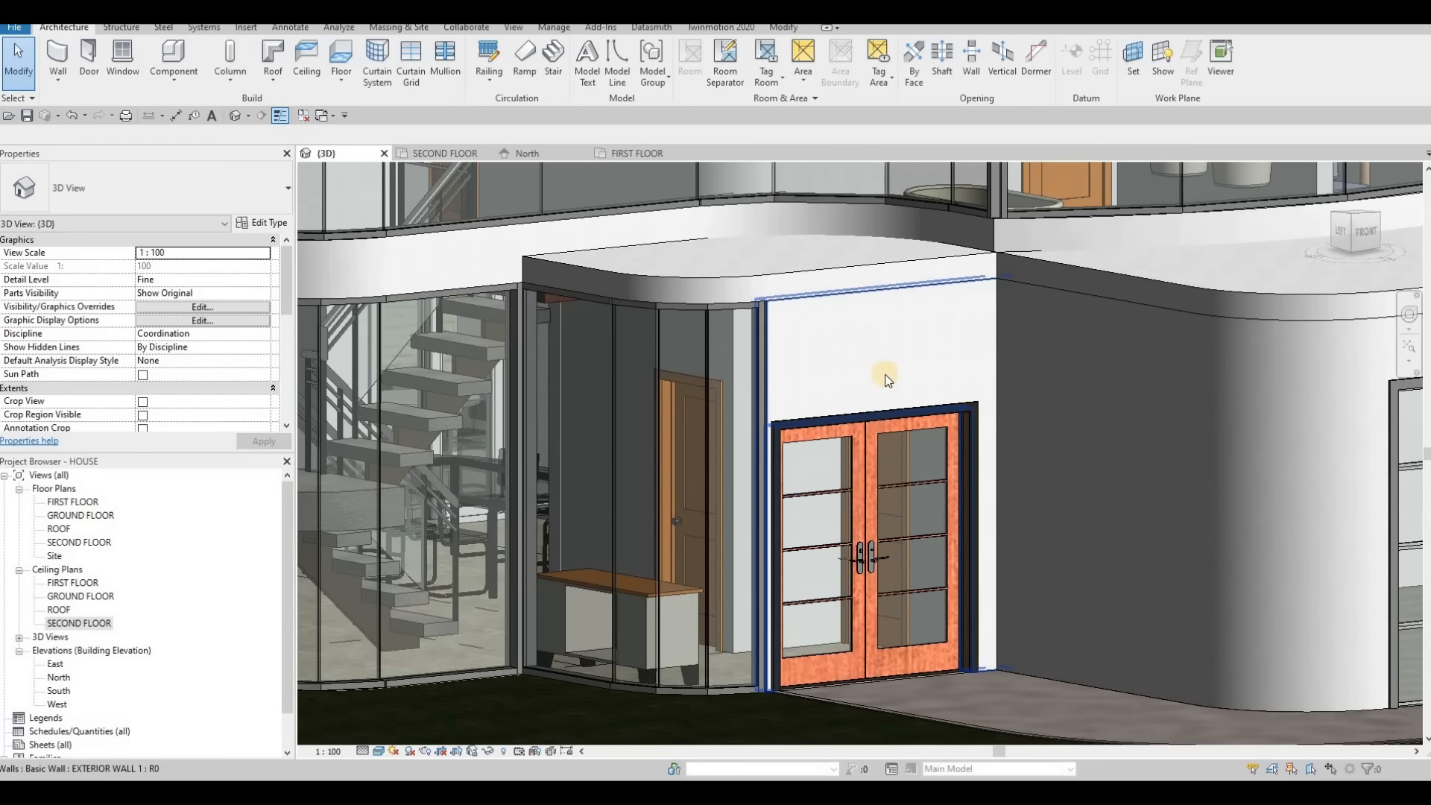
scroll(887, 380, down, 2)
shift+middle_drag(928, 378, 905, 359)
scroll(776, 342, down, 4)
shift+middle_drag(776, 343, 744, 329)
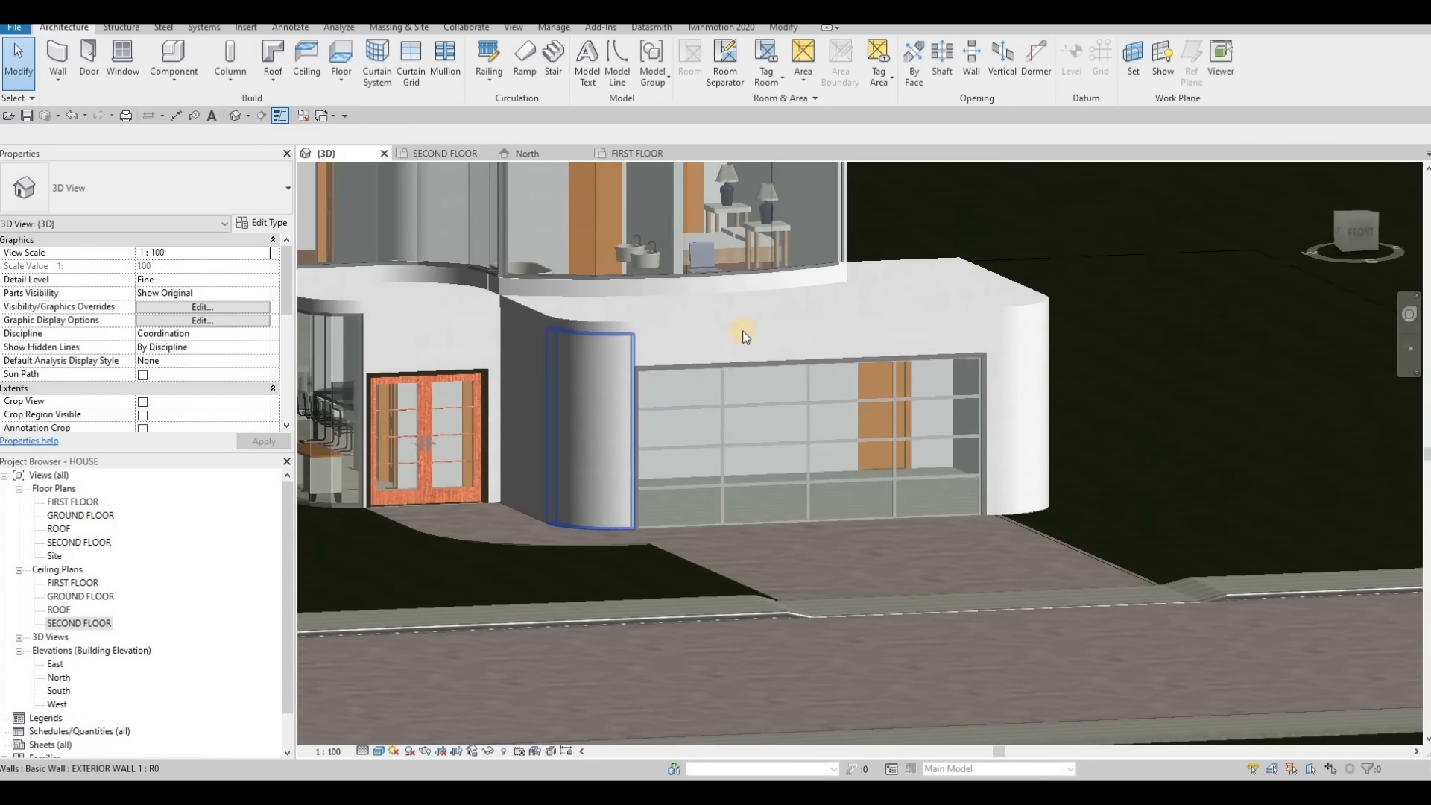
scroll(837, 329, up, 5)
shift+middle_drag(835, 325, 813, 328)
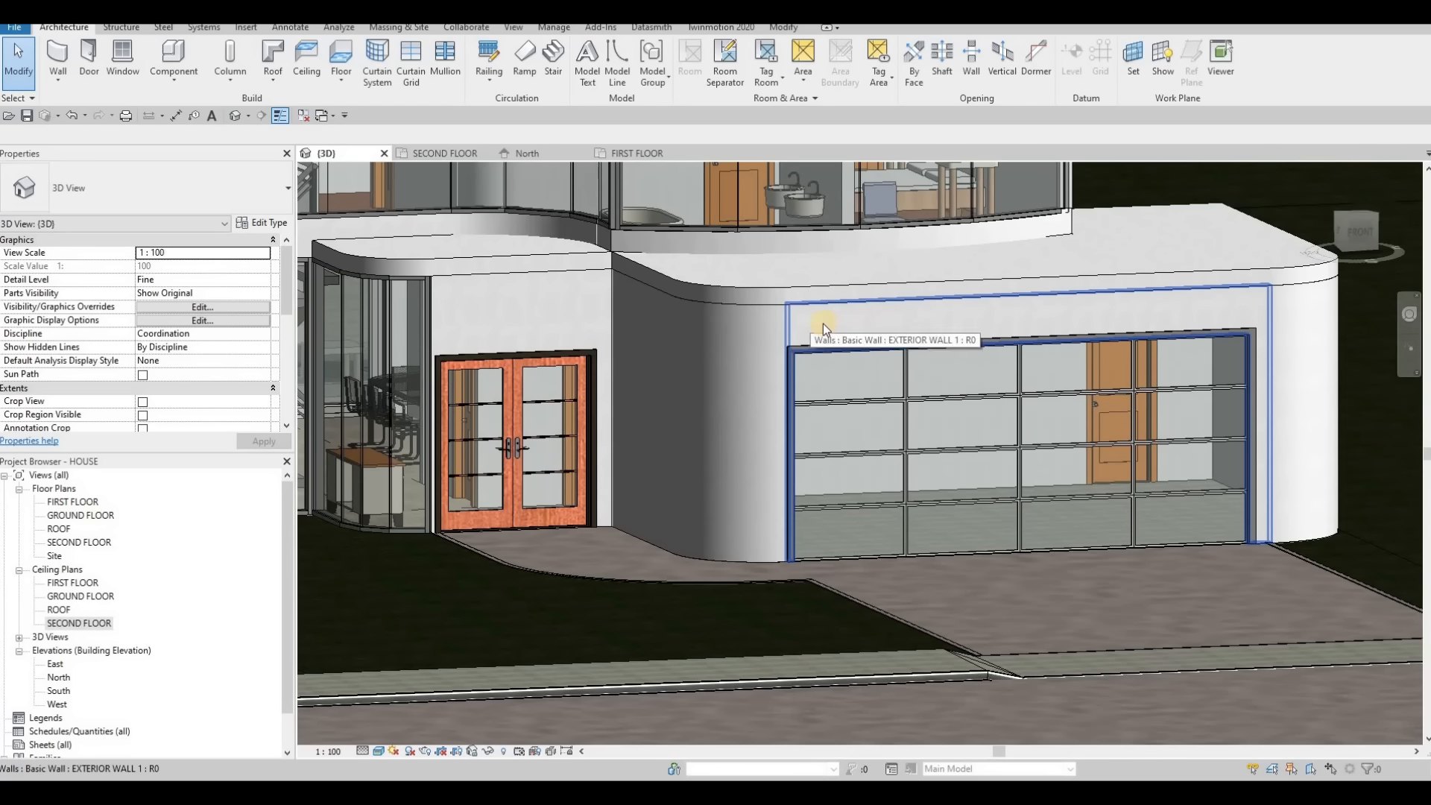
middle_drag(854, 340, 769, 346)
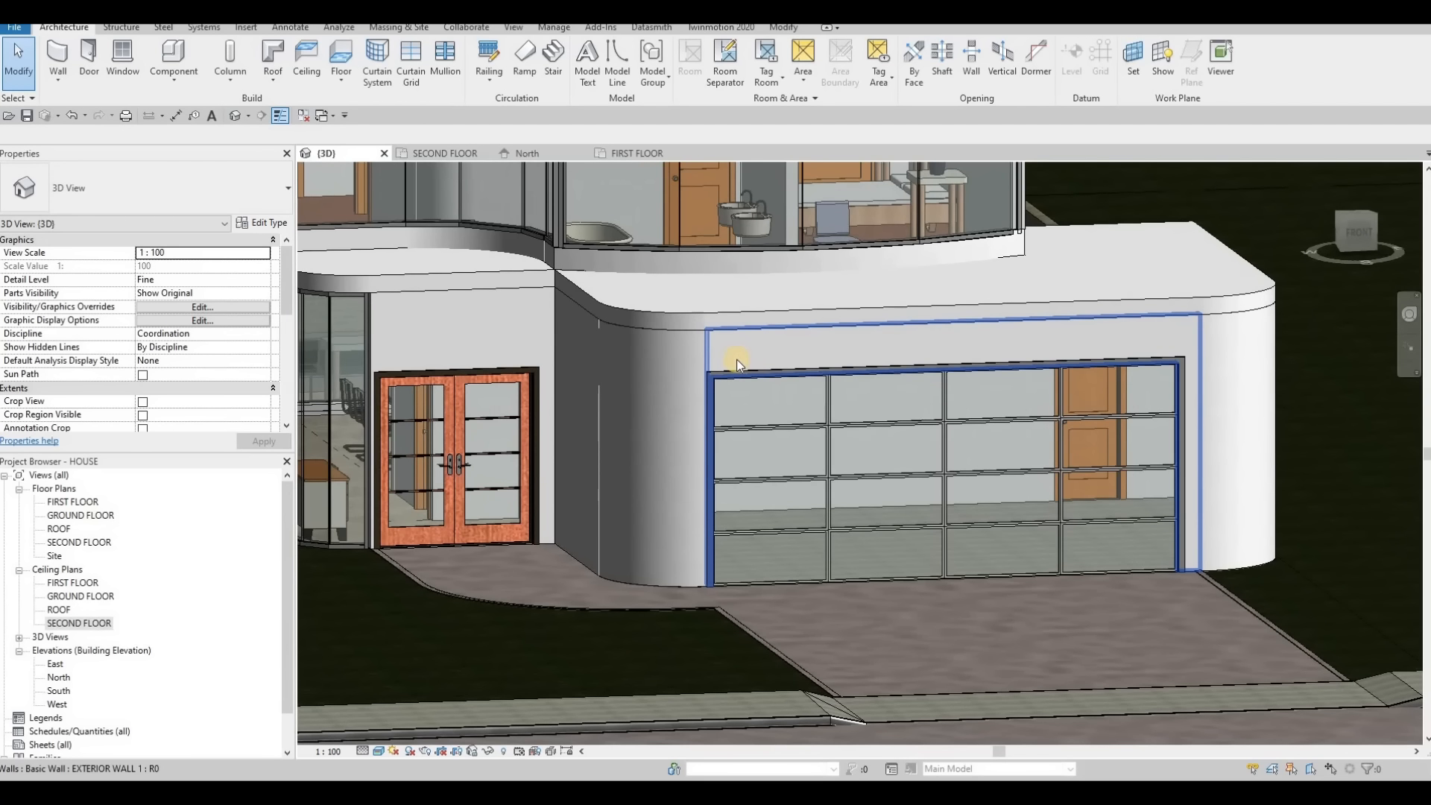
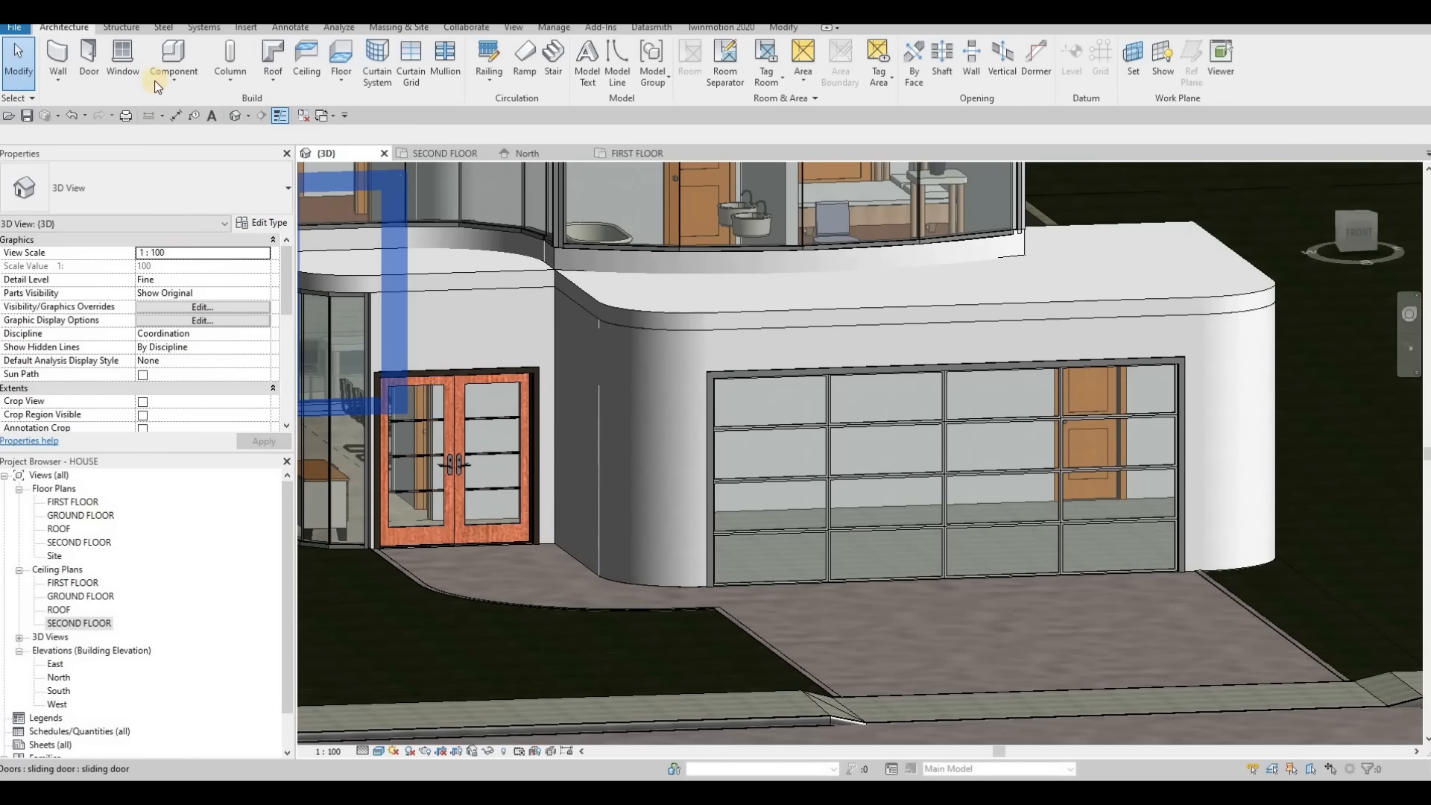
Set the curved garage wall face as the work plane for the model text.
click(587, 74)
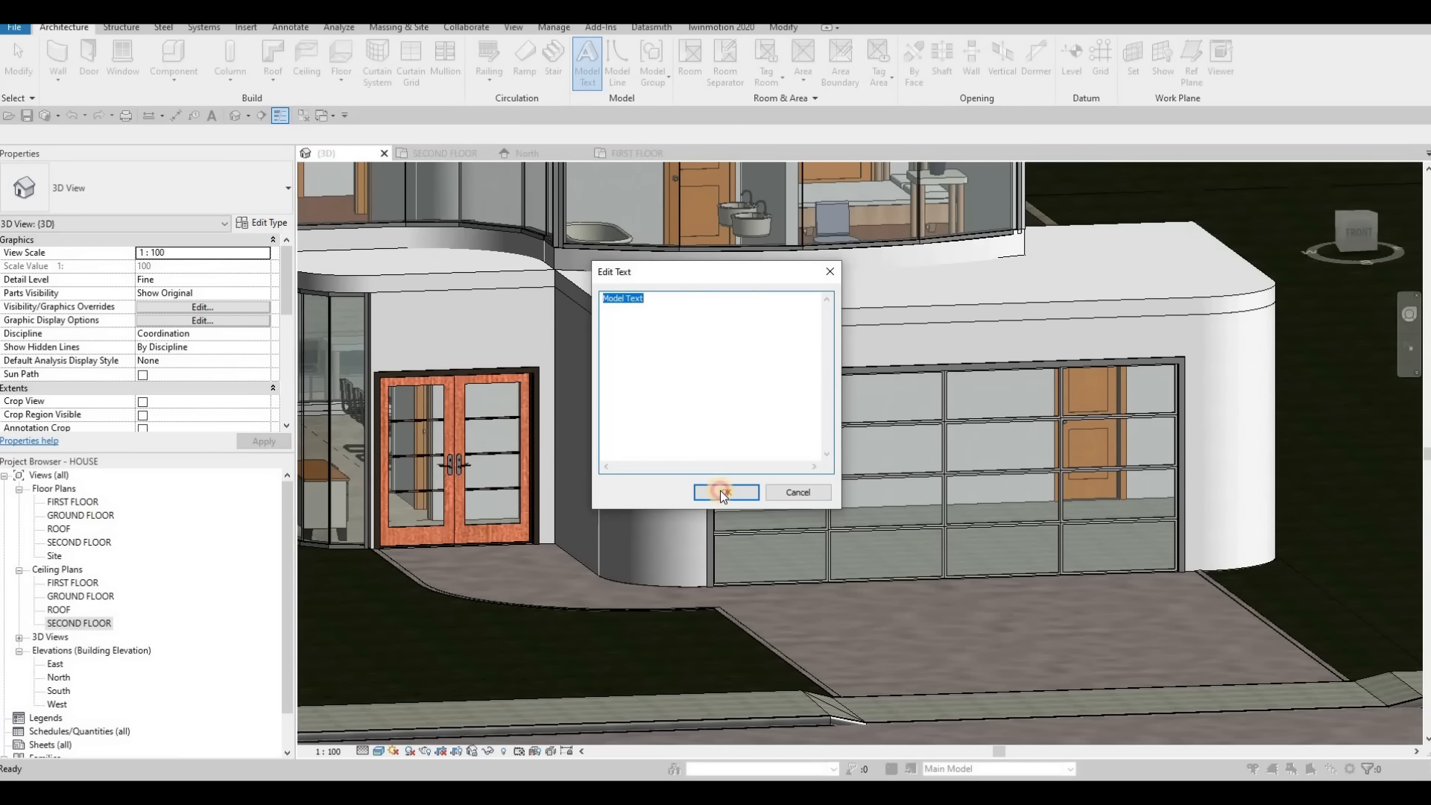
click(720, 491)
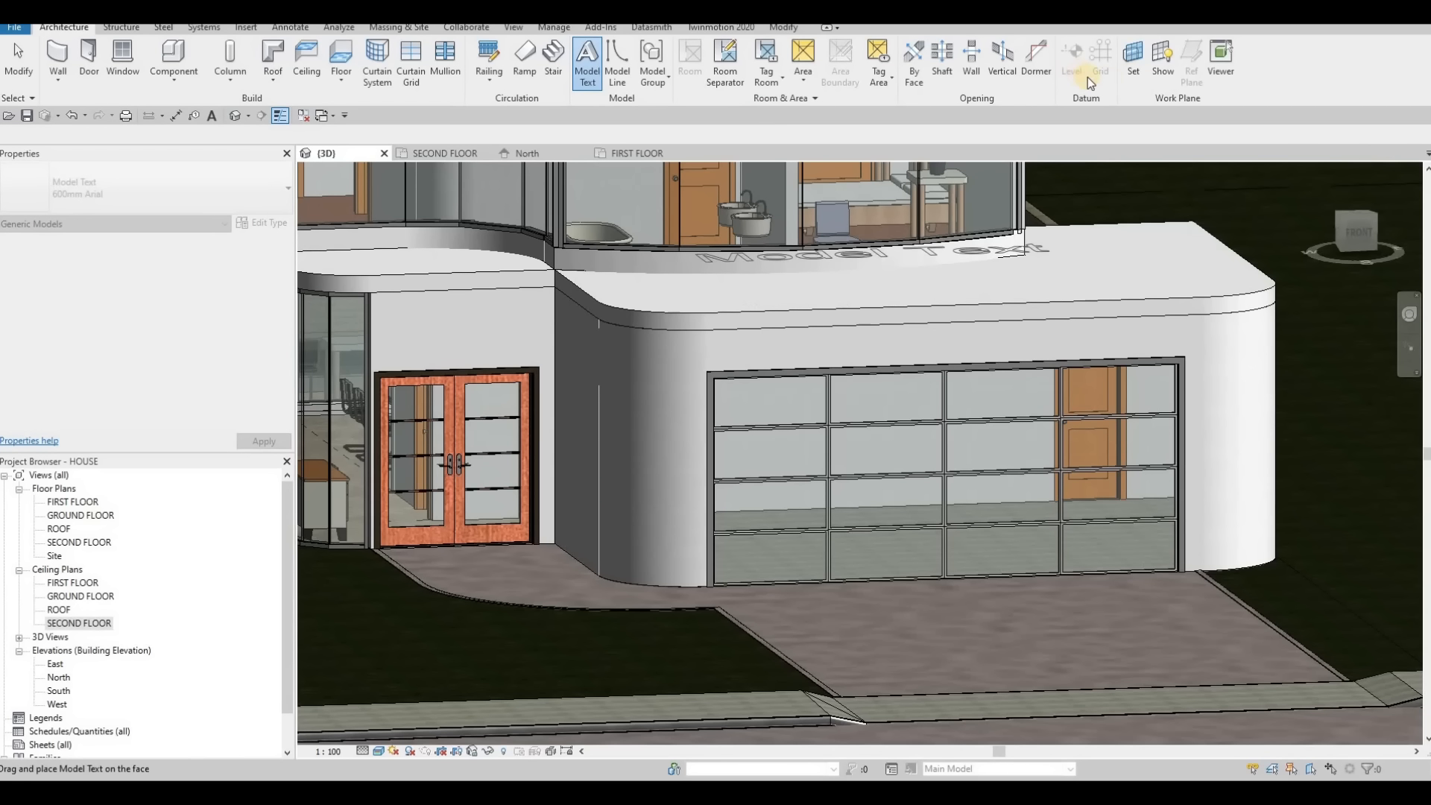
click(1129, 75)
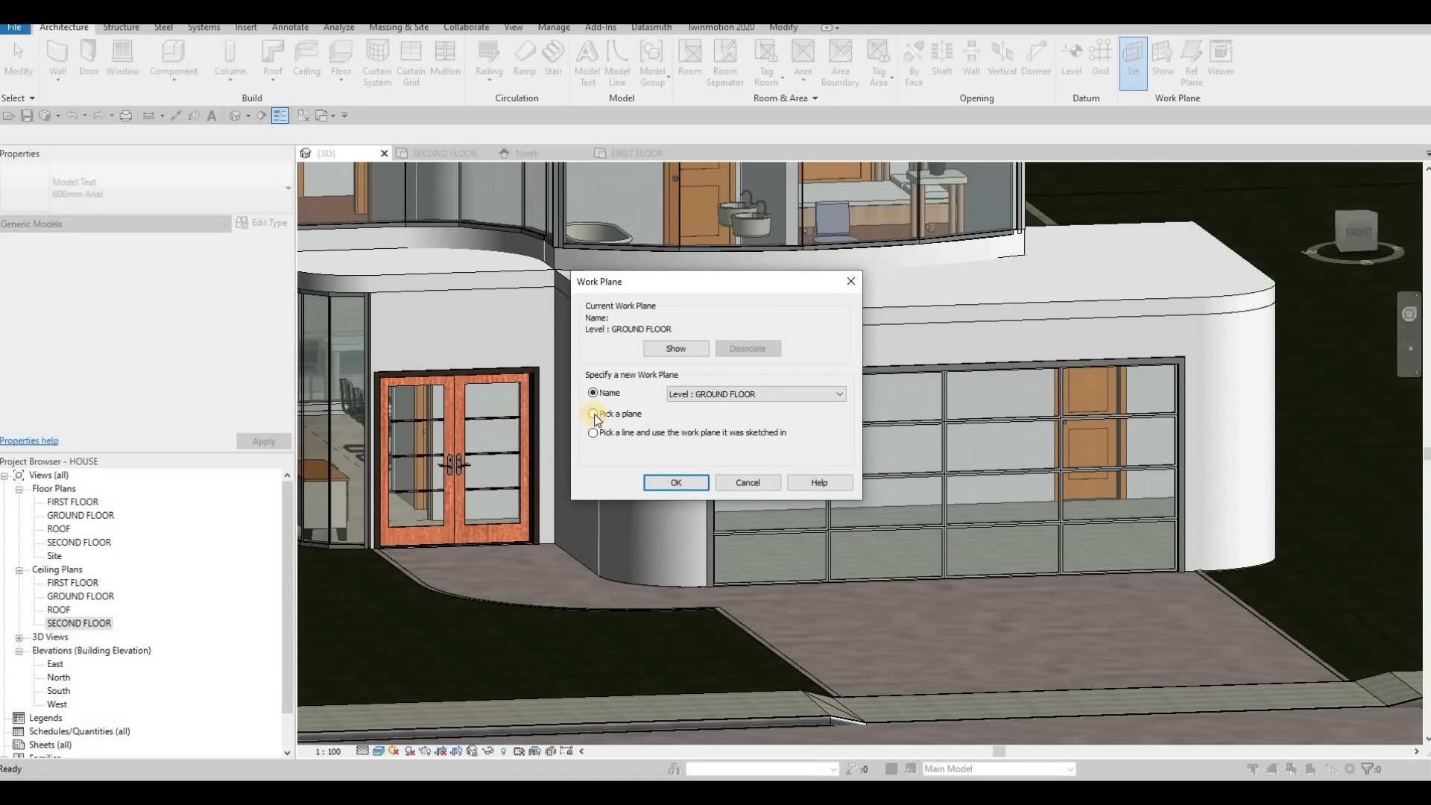
click(594, 413)
click(665, 479)
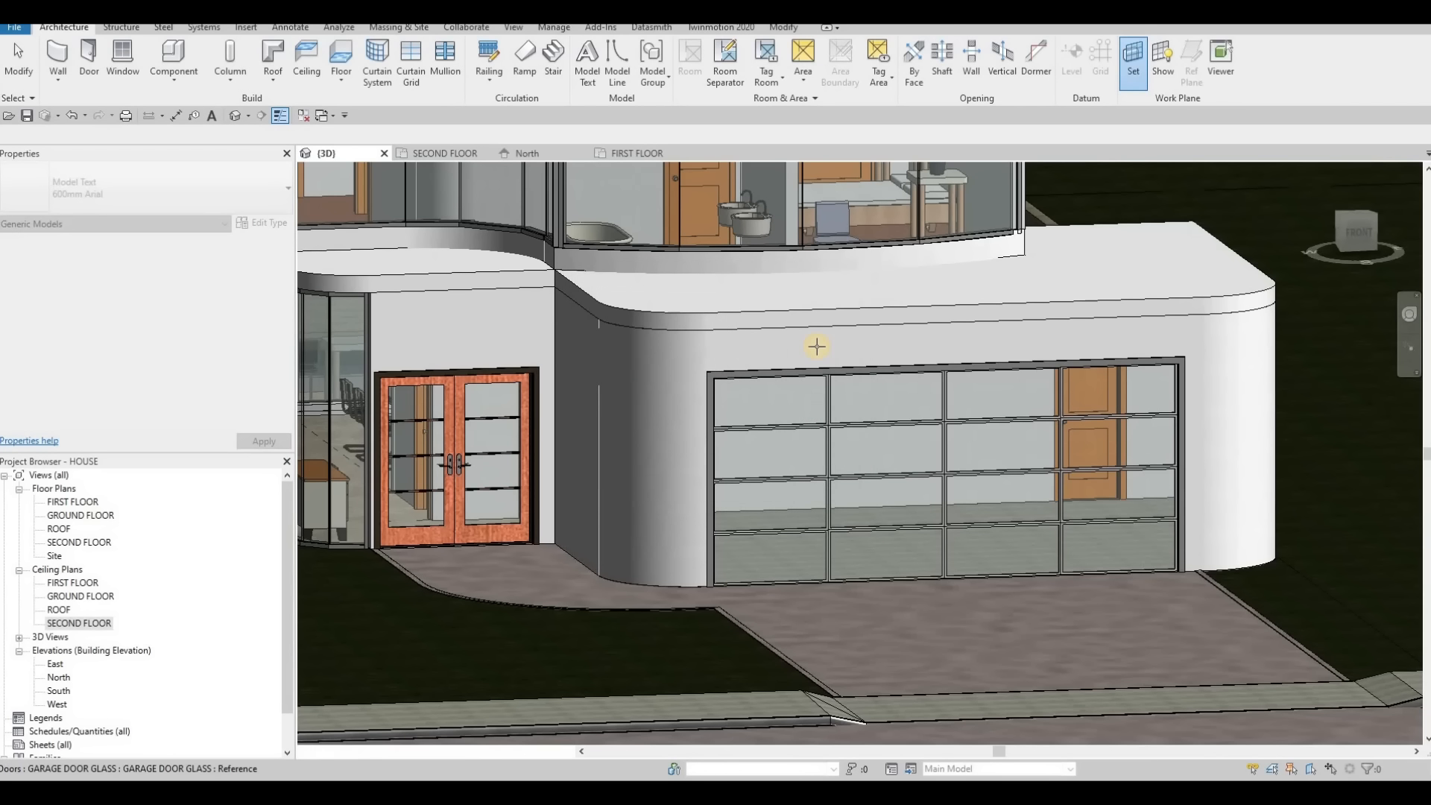
click(775, 363)
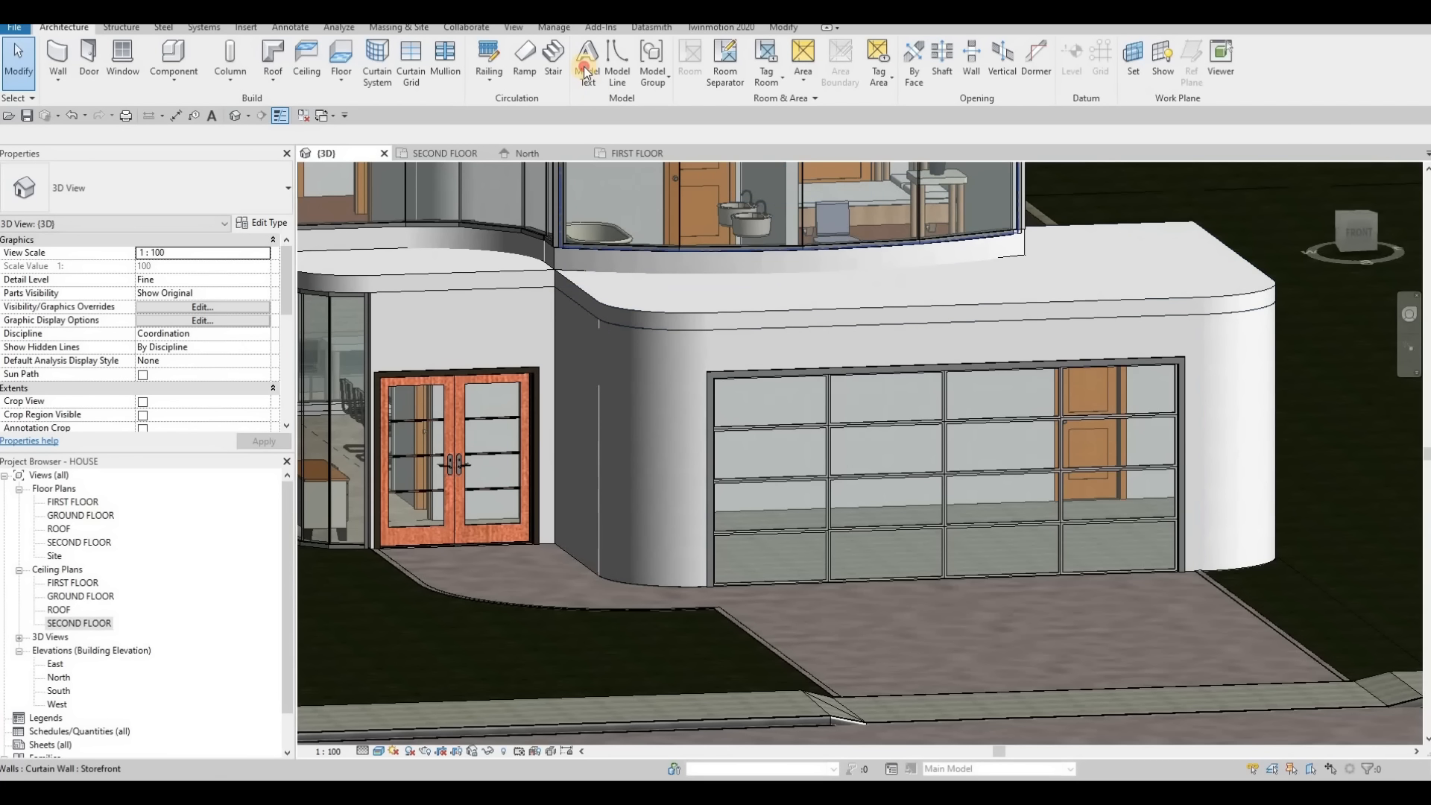
Place the default 'Model Text' above the garage door and select it.
click(751, 363)
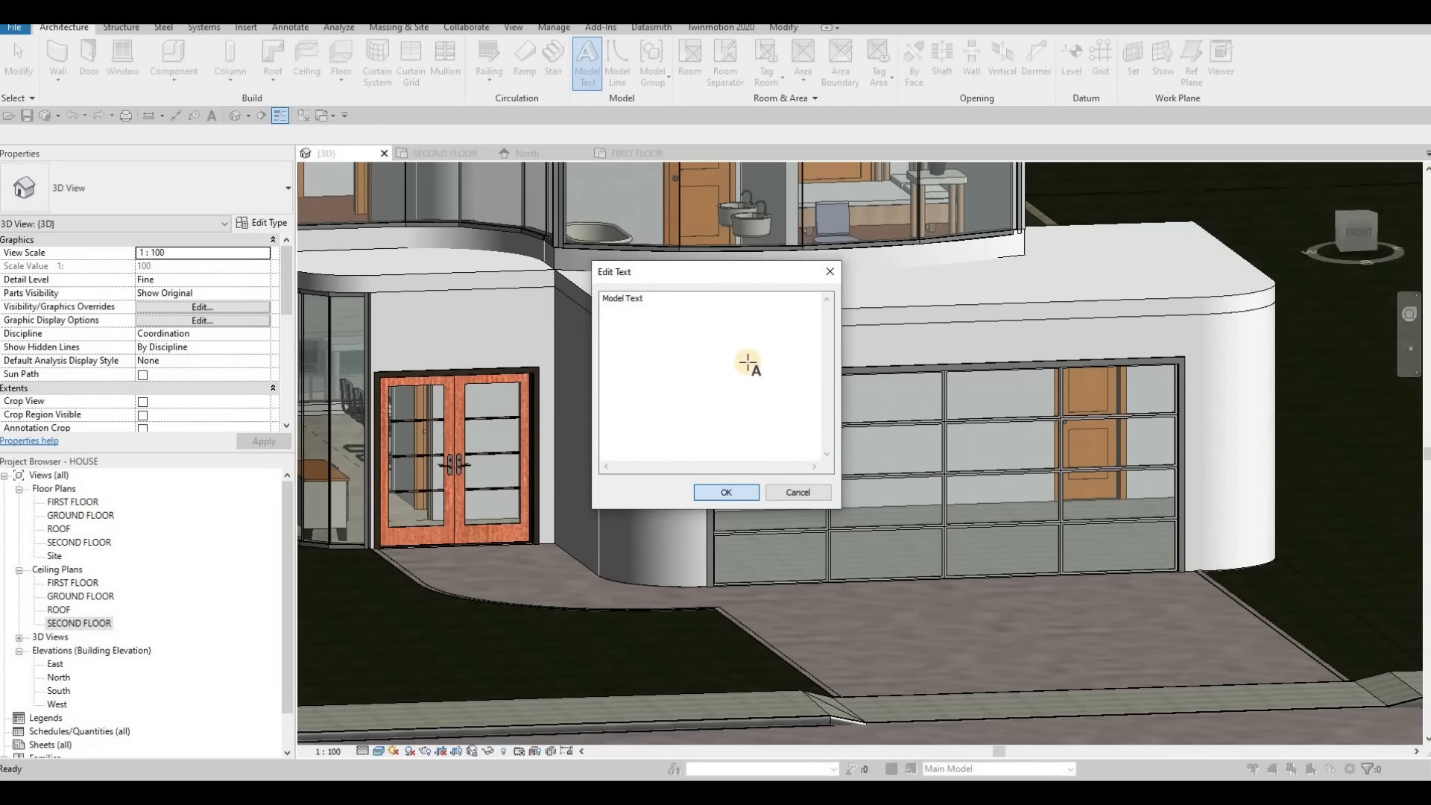
click(726, 491)
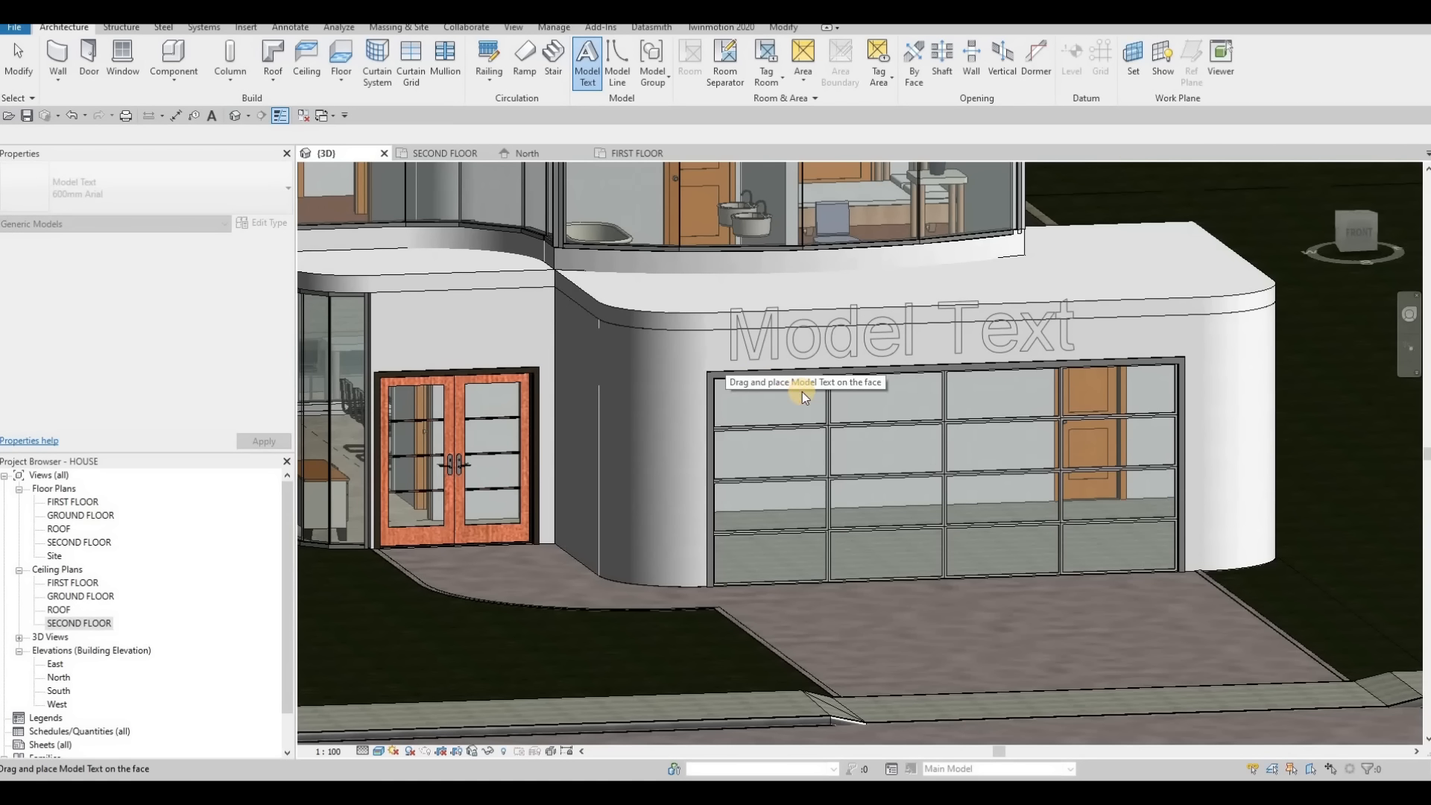
click(775, 363)
click(767, 346)
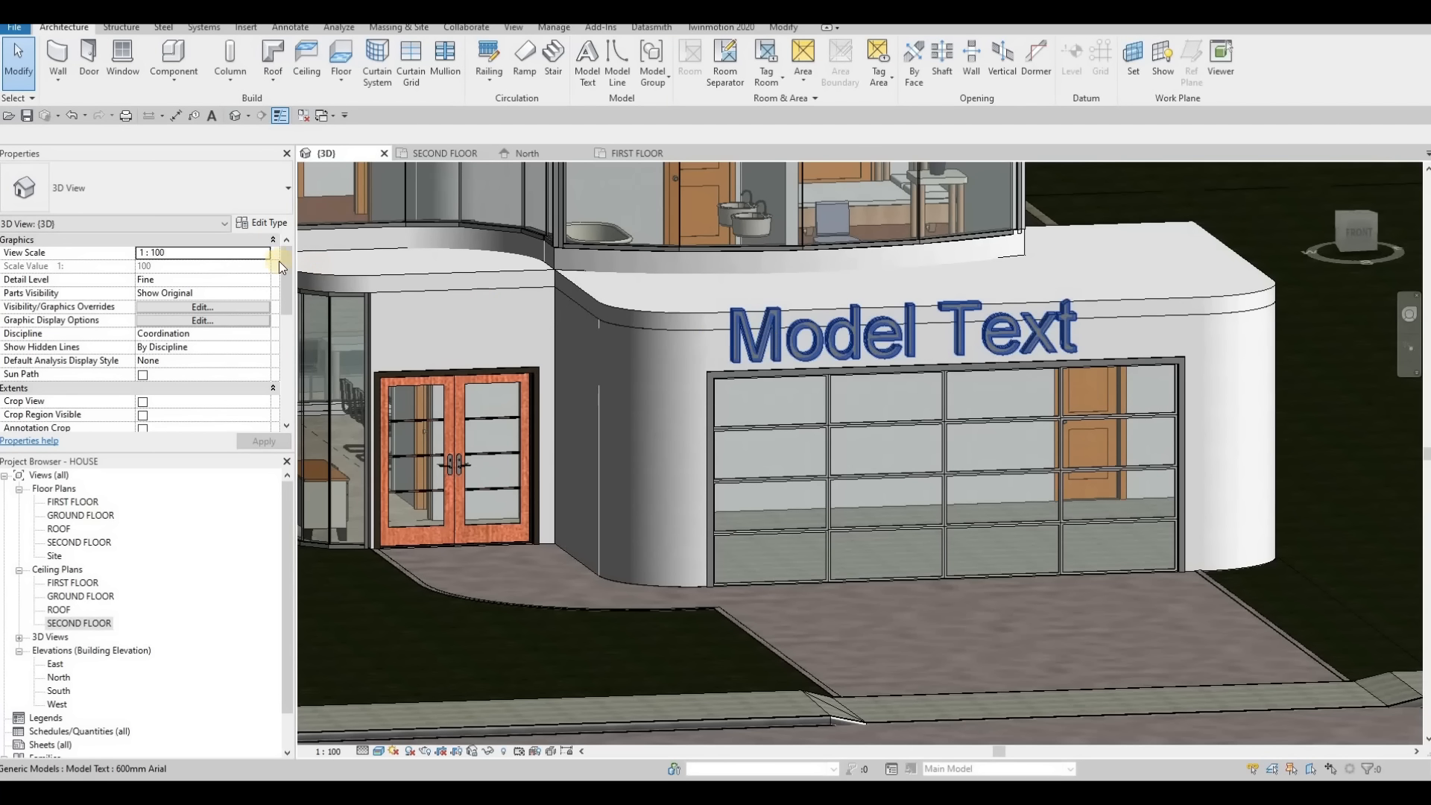
Duplicate the text type as 'HOUSE NUMBER' with text size 250.
click(263, 222)
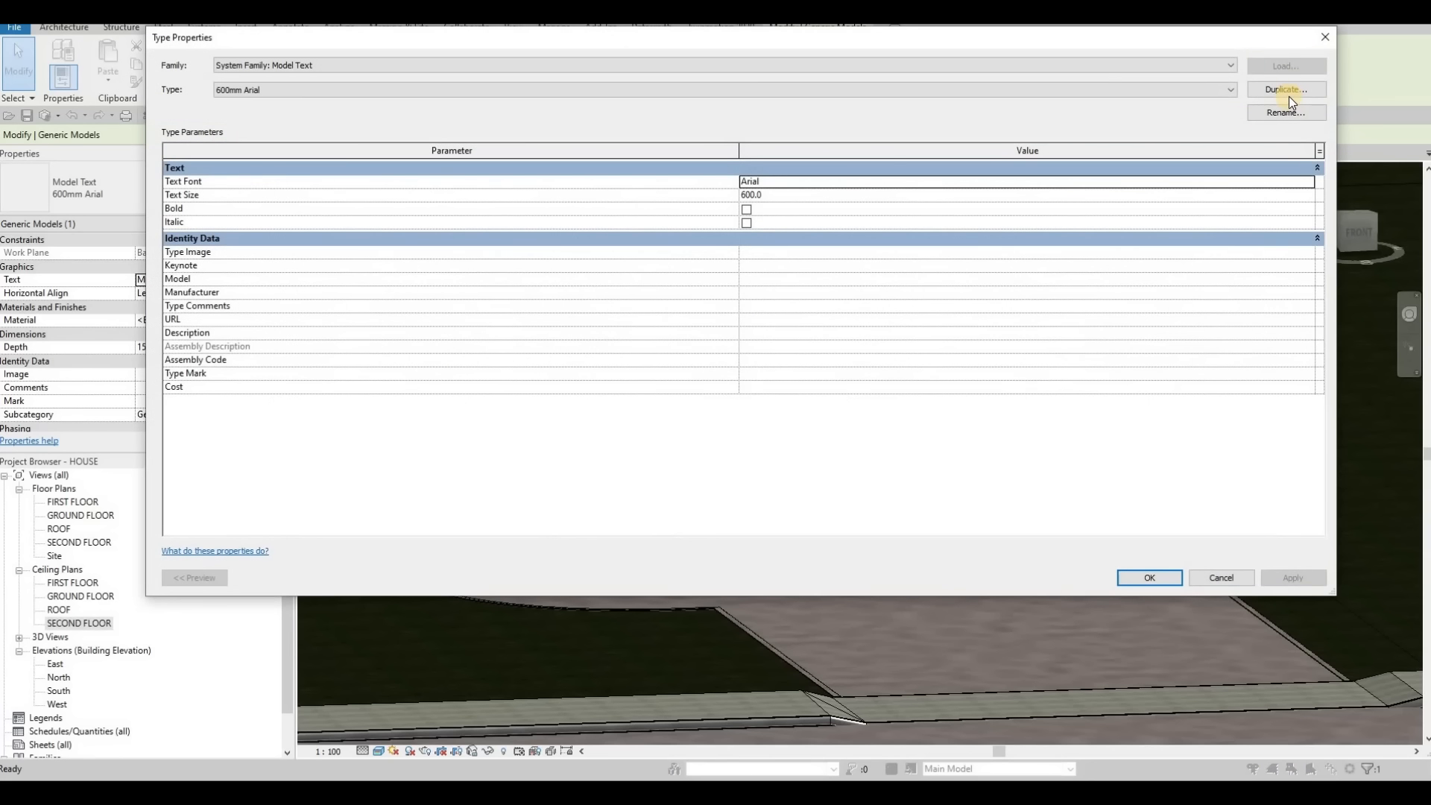
click(1290, 96)
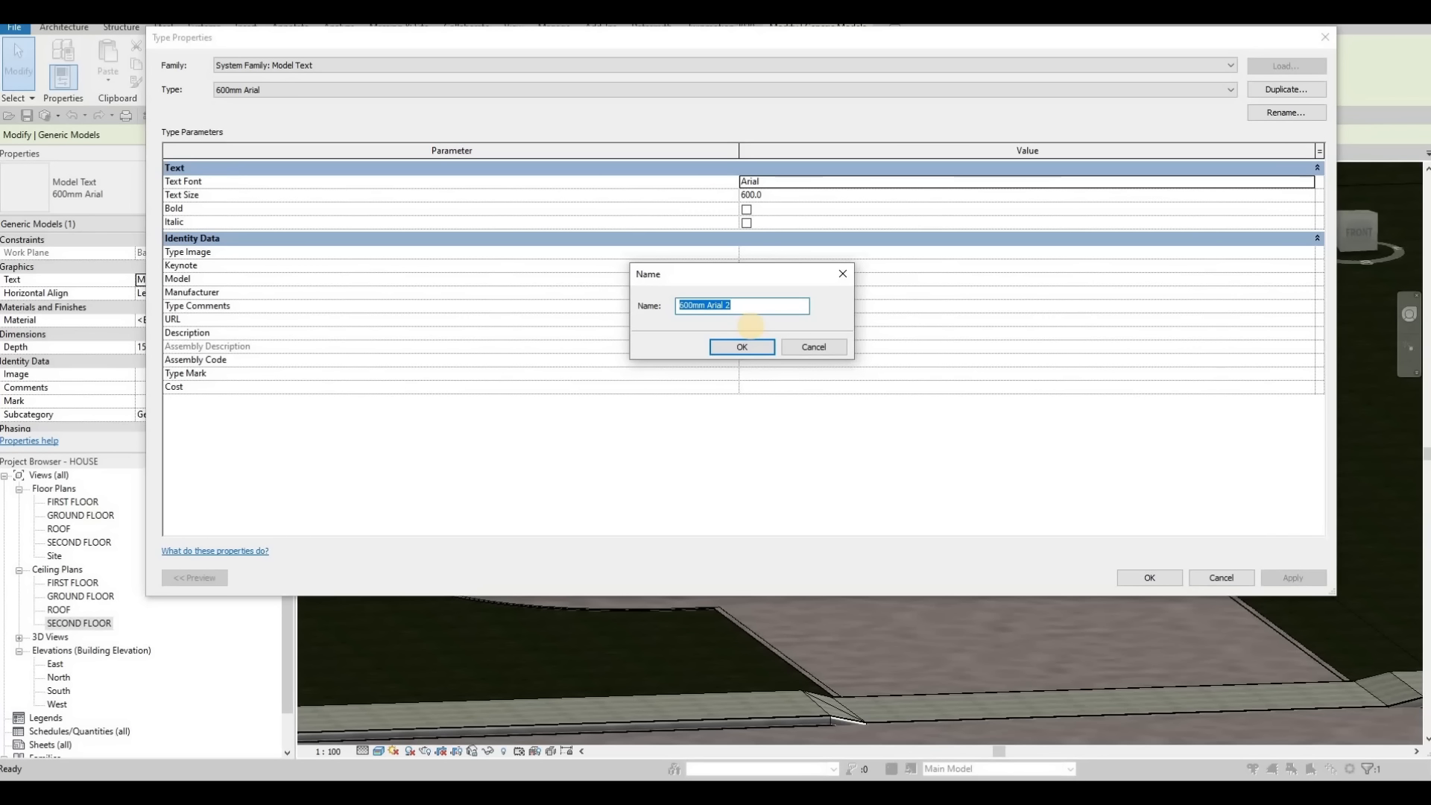
text(roo)
key(BackSpace)
key(BackSpace)
key(BackSpace)
key(BackSpace)
key(Caps_Lock)
text(H)
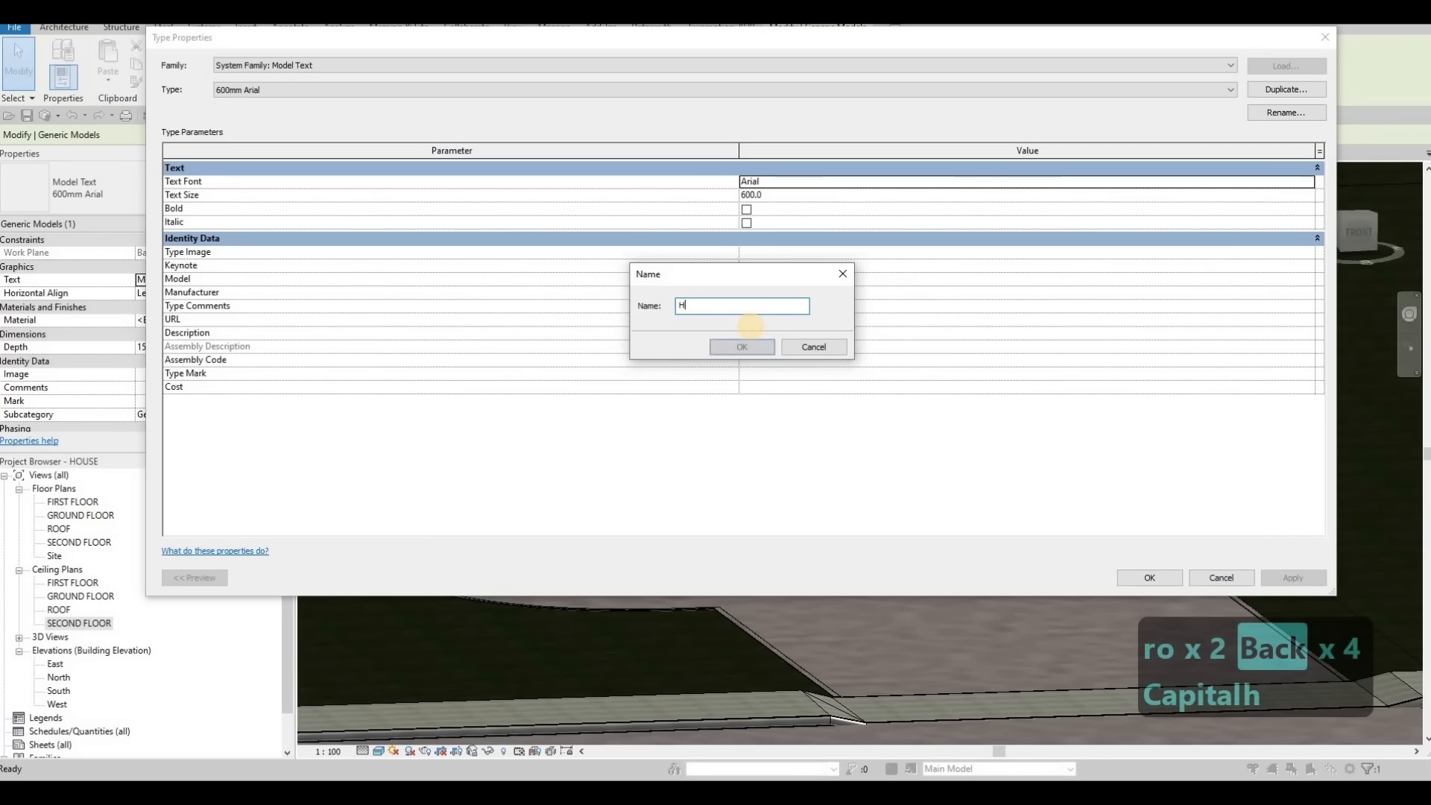
text(OUSE )
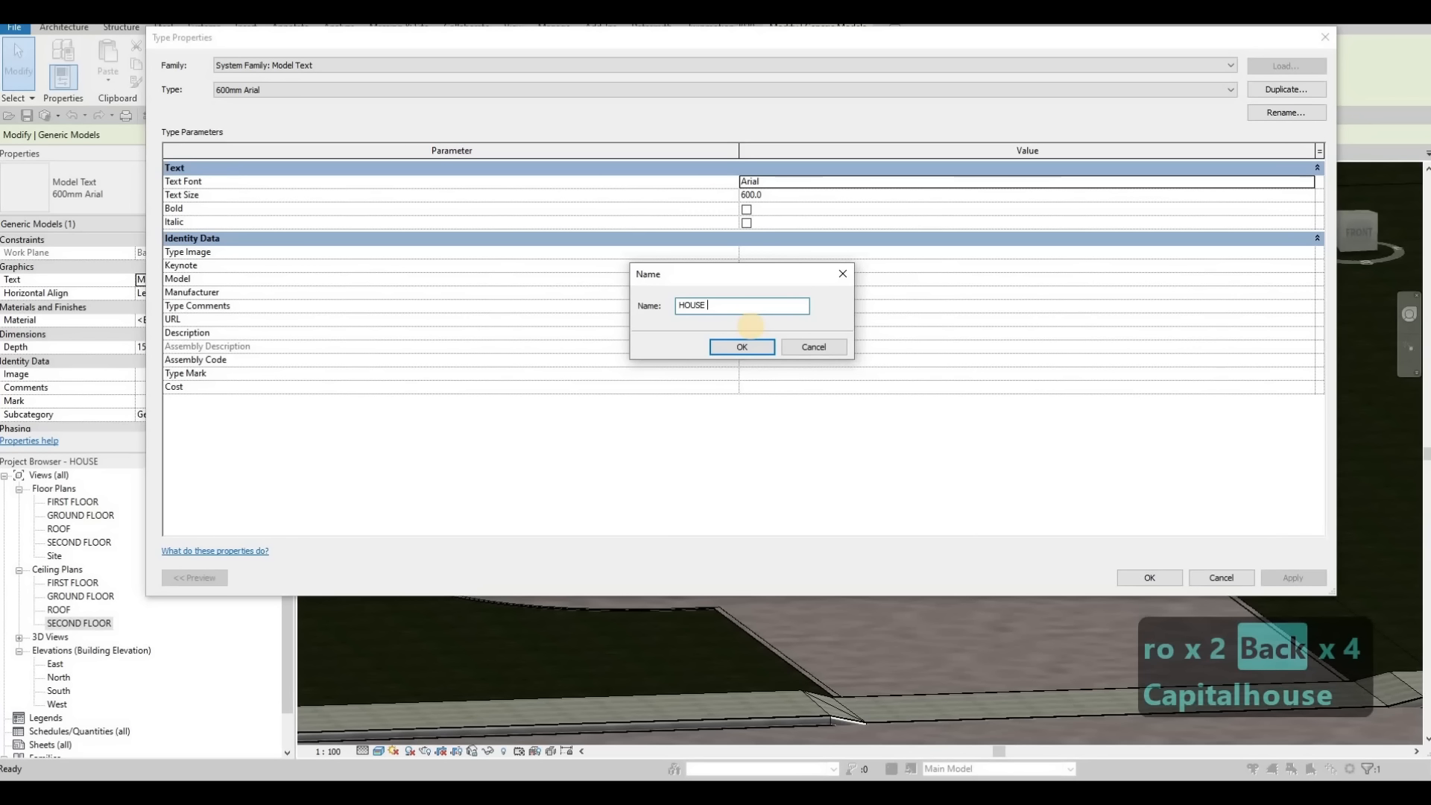
text(NUMBER)
click(730, 350)
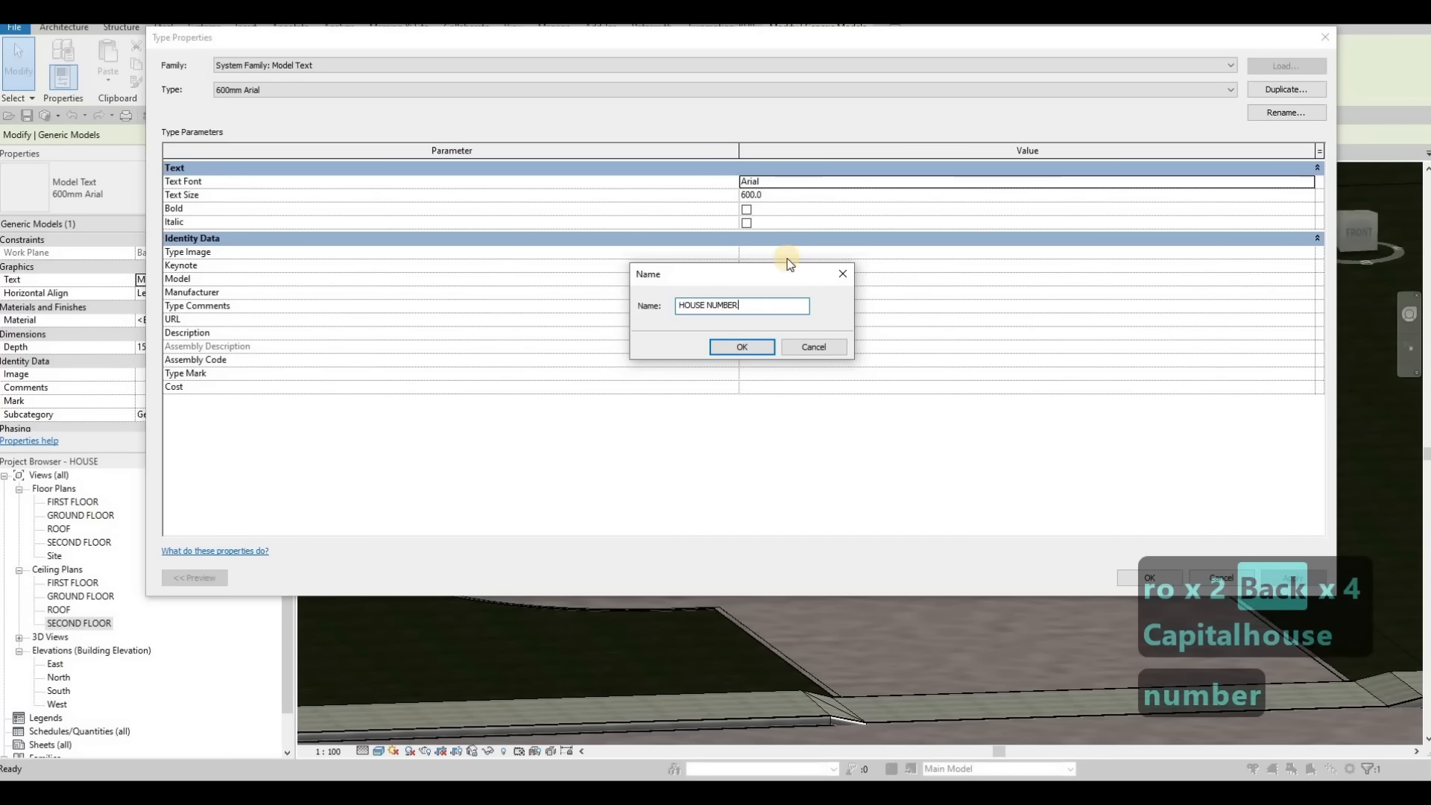
click(777, 195)
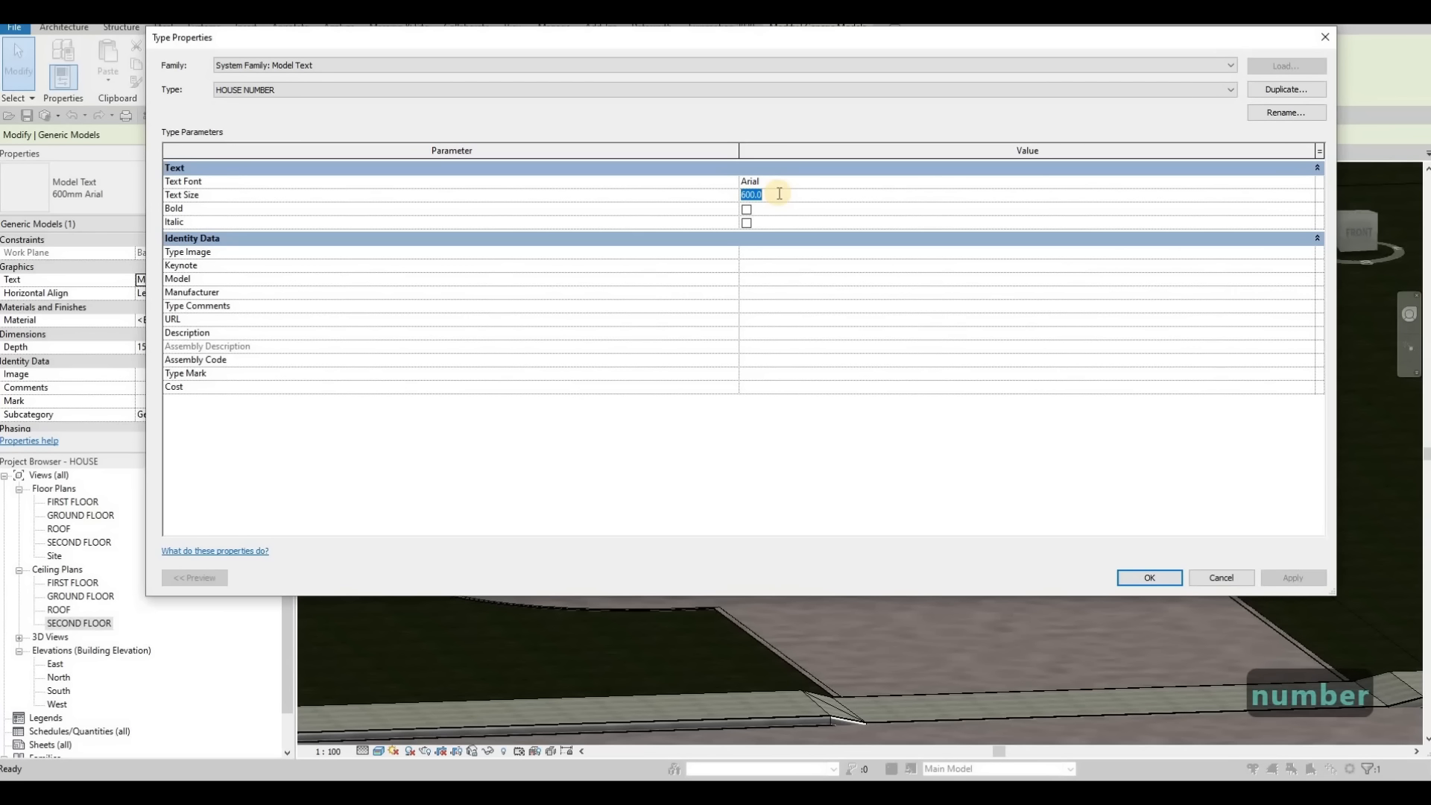
text(250)
click(1151, 577)
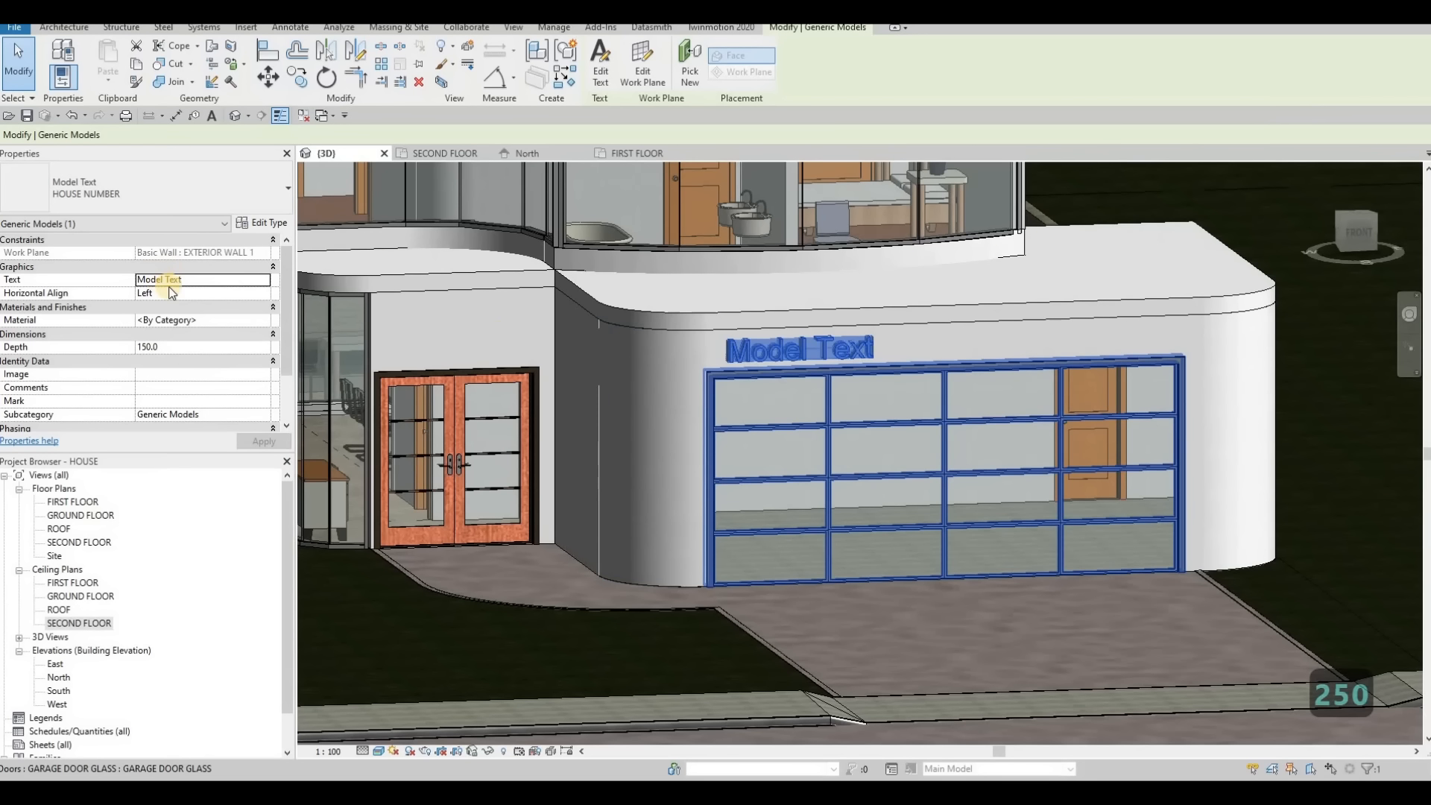
click(261, 279)
drag(683, 315, 499, 315)
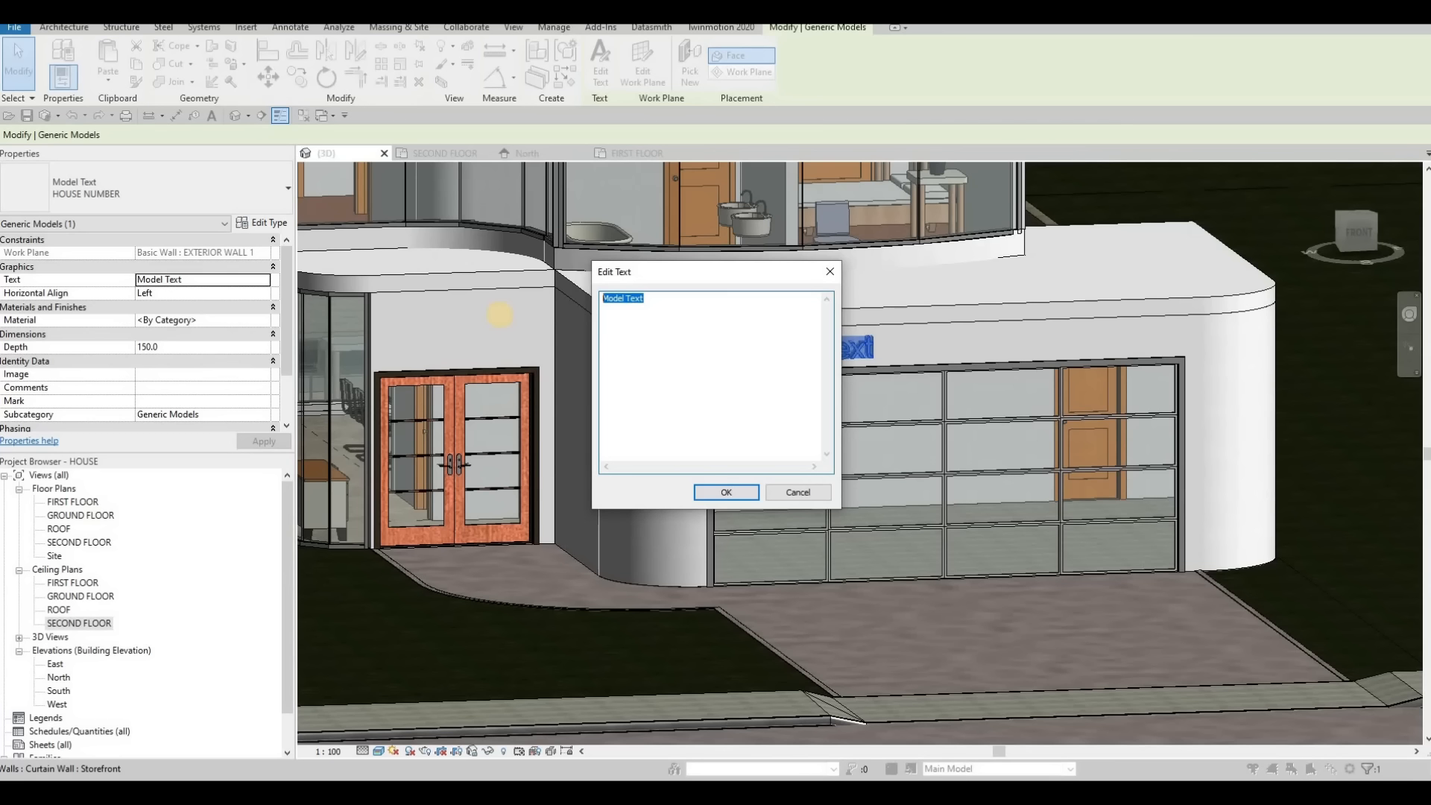
text(27)
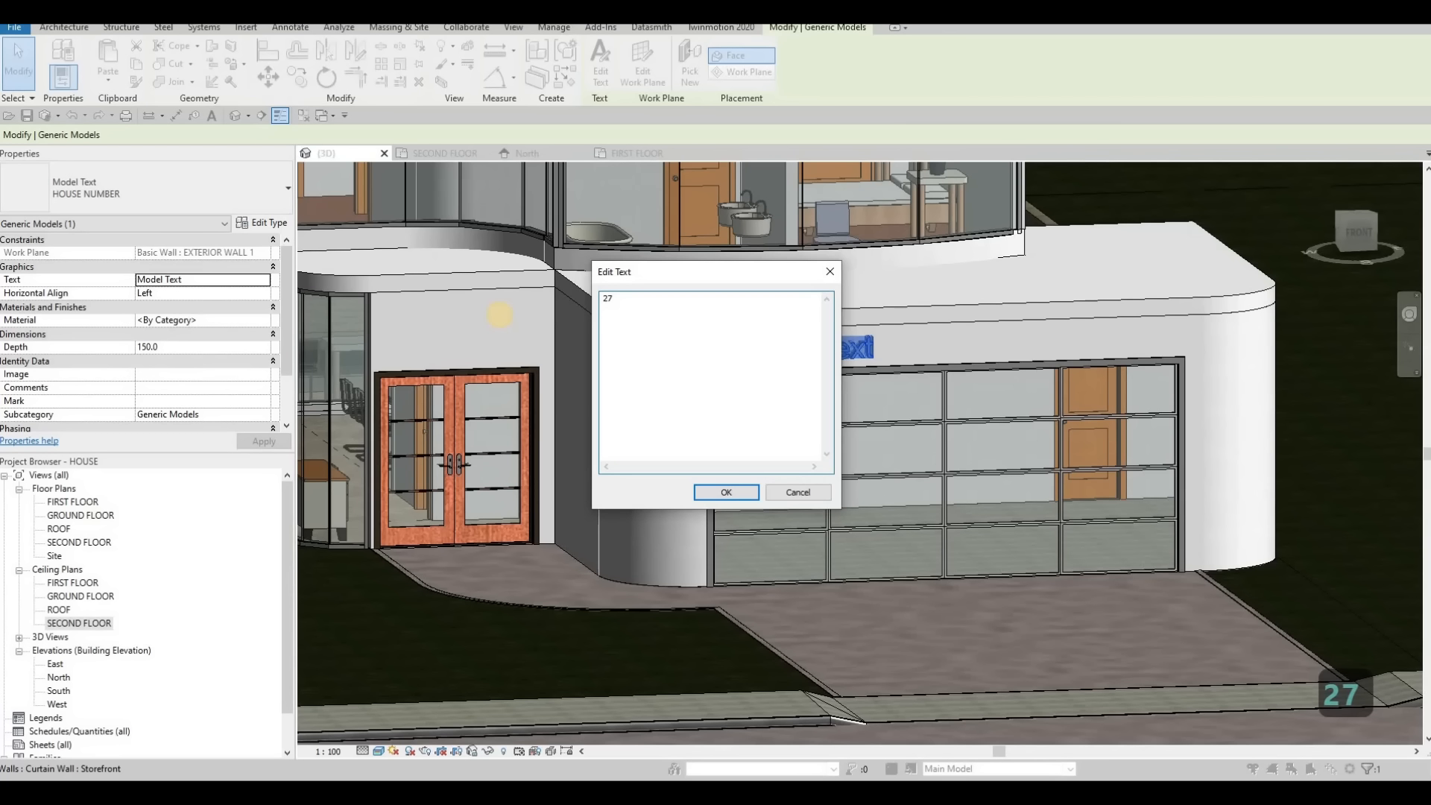
text( BLUE)
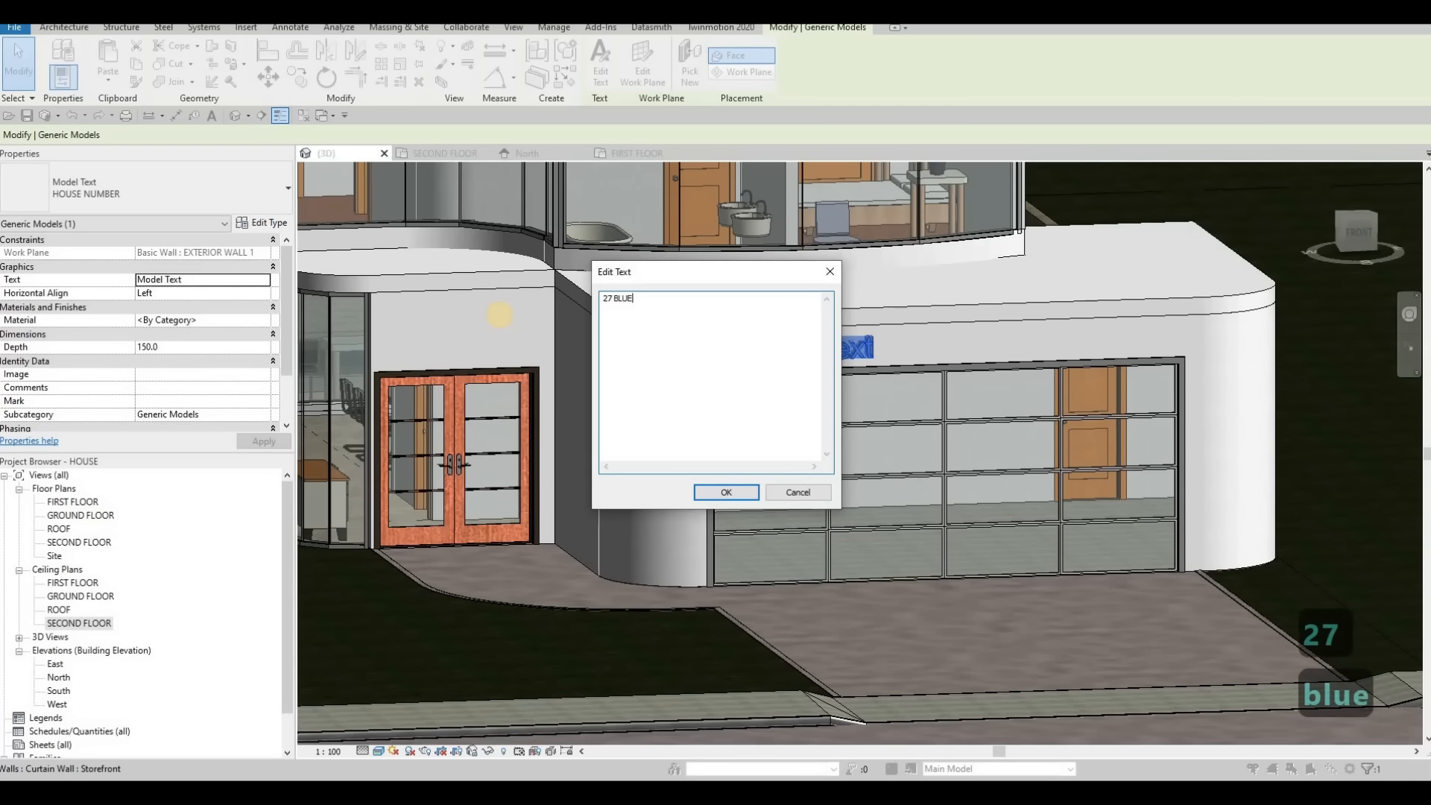
text( JAYS WAY)
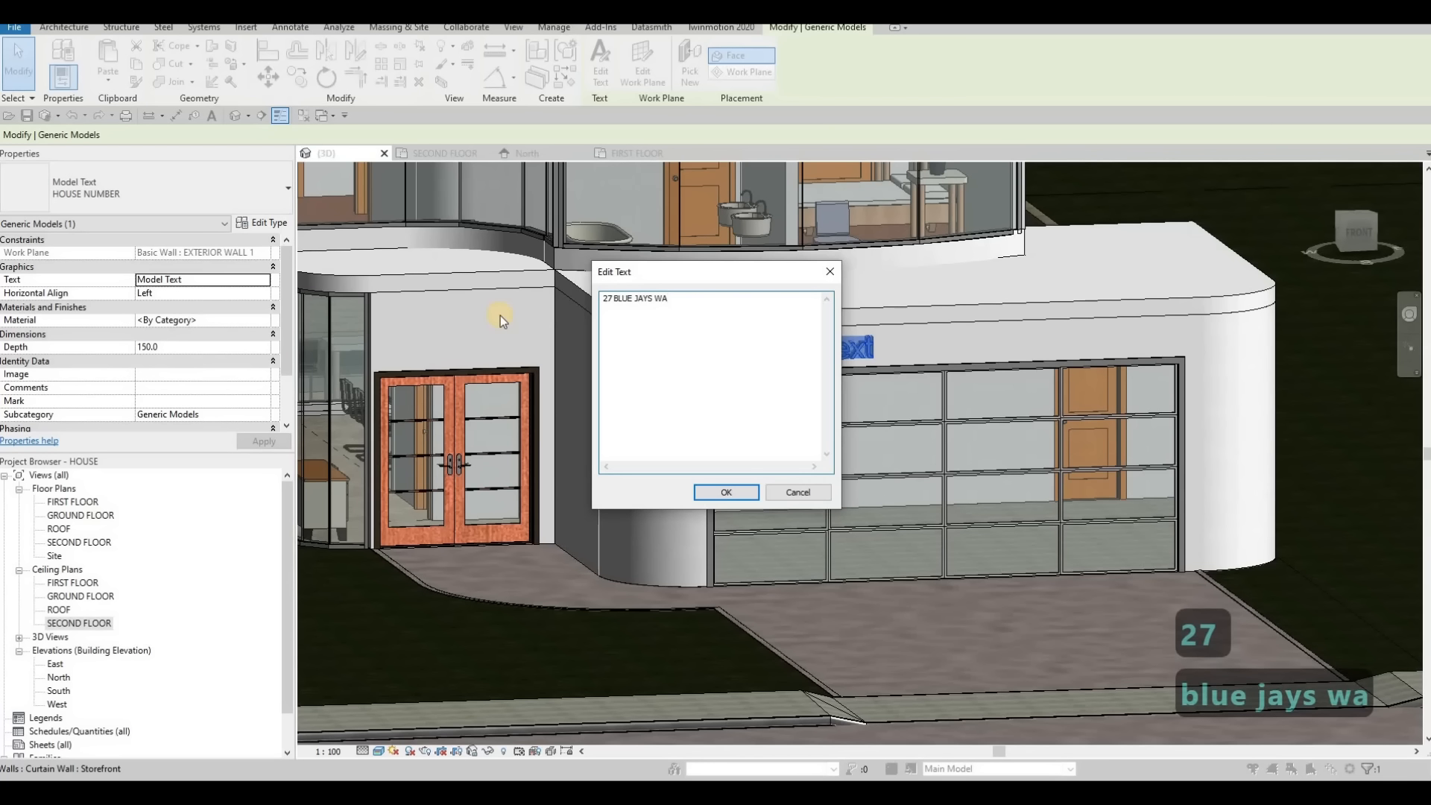
click(727, 492)
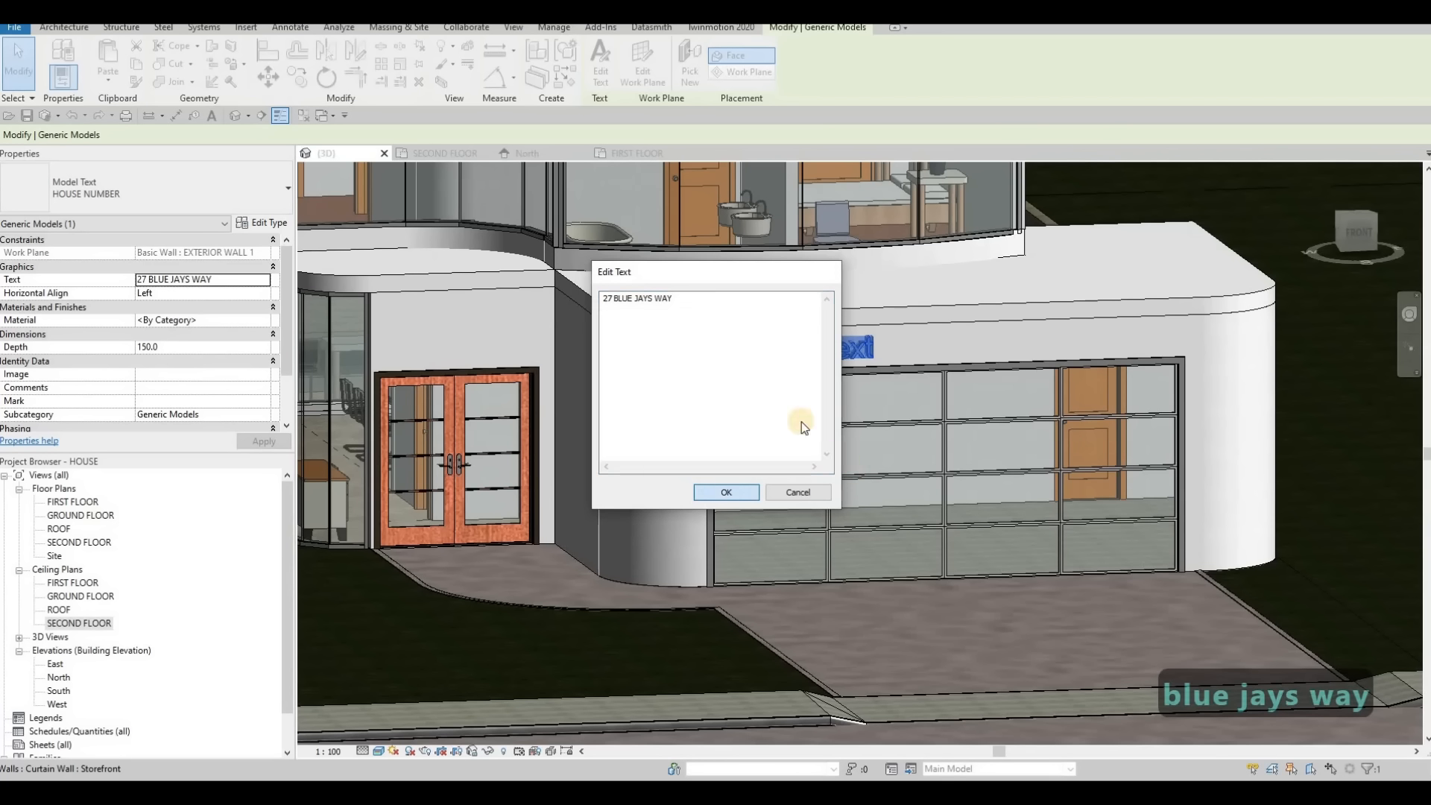
Give the text the Aluminum, Anodized Silver material from the AEC Metal library.
click(264, 319)
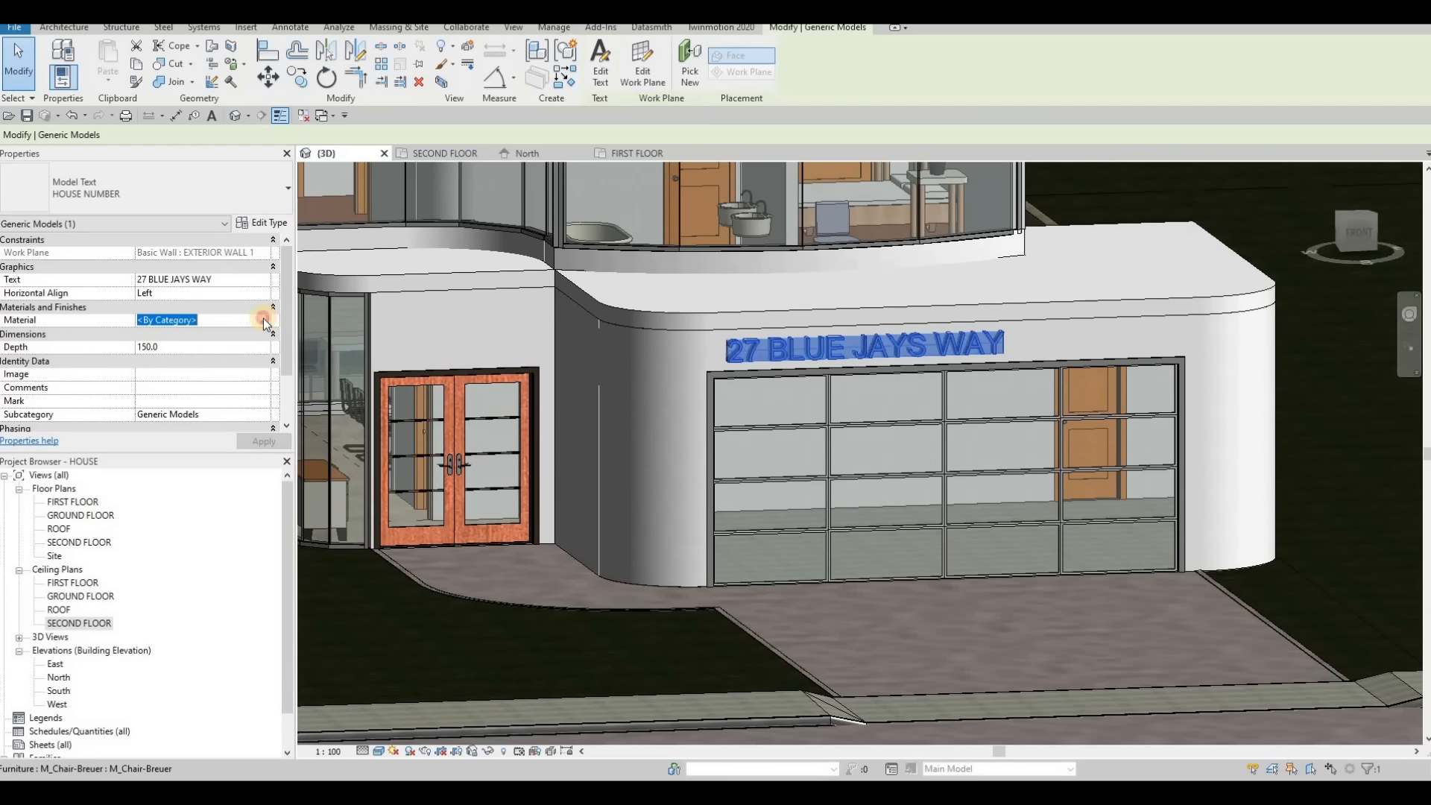
click(263, 320)
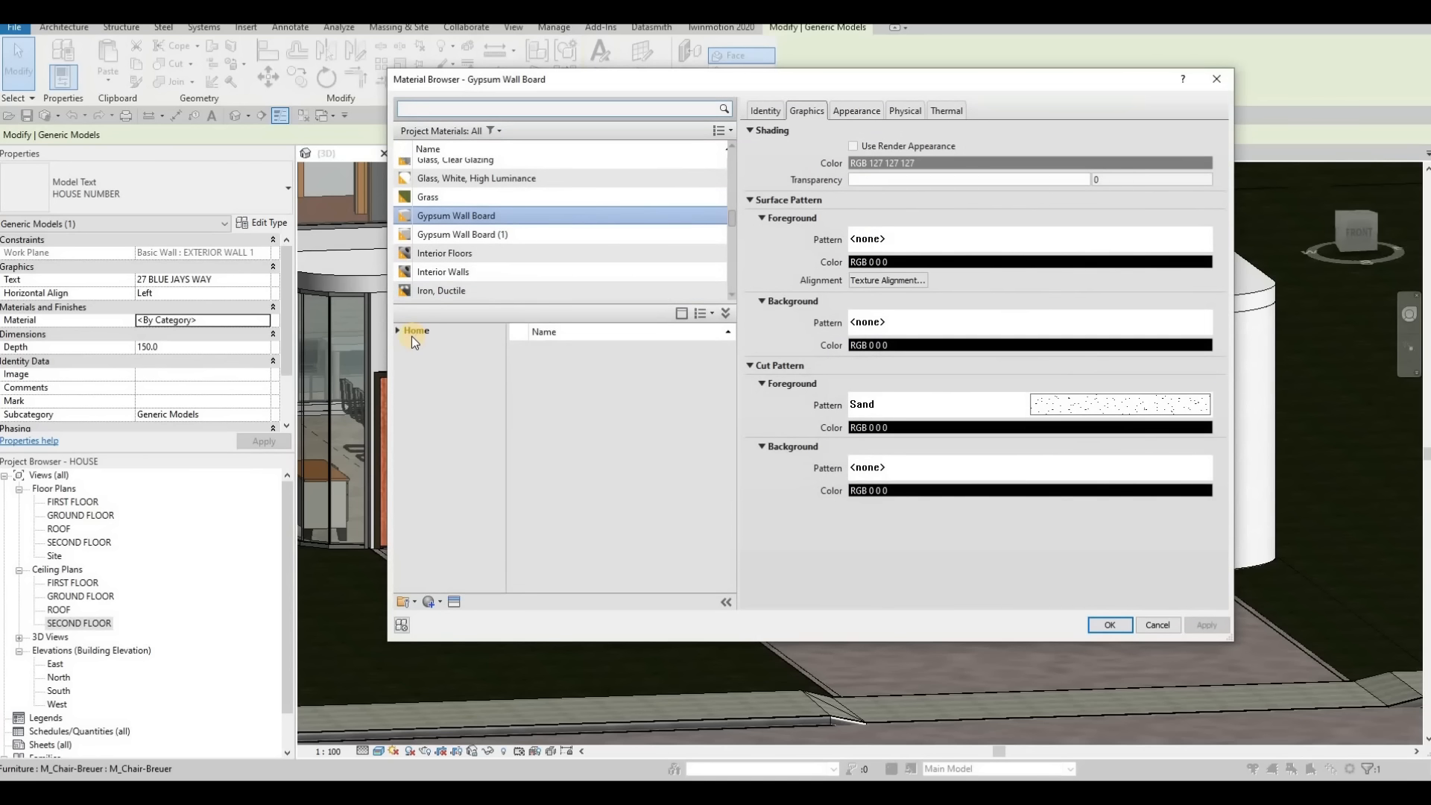
click(398, 334)
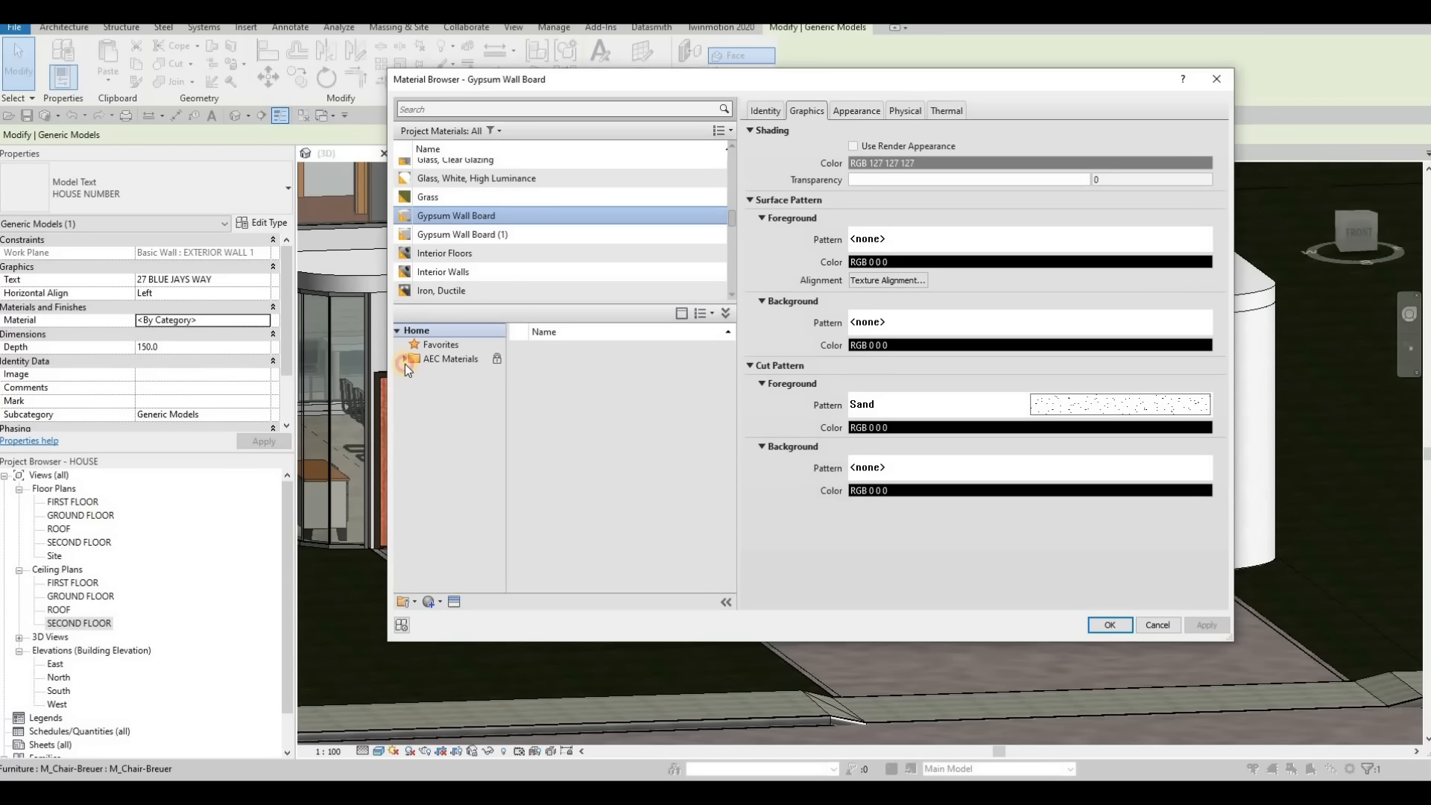
click(405, 364)
click(442, 515)
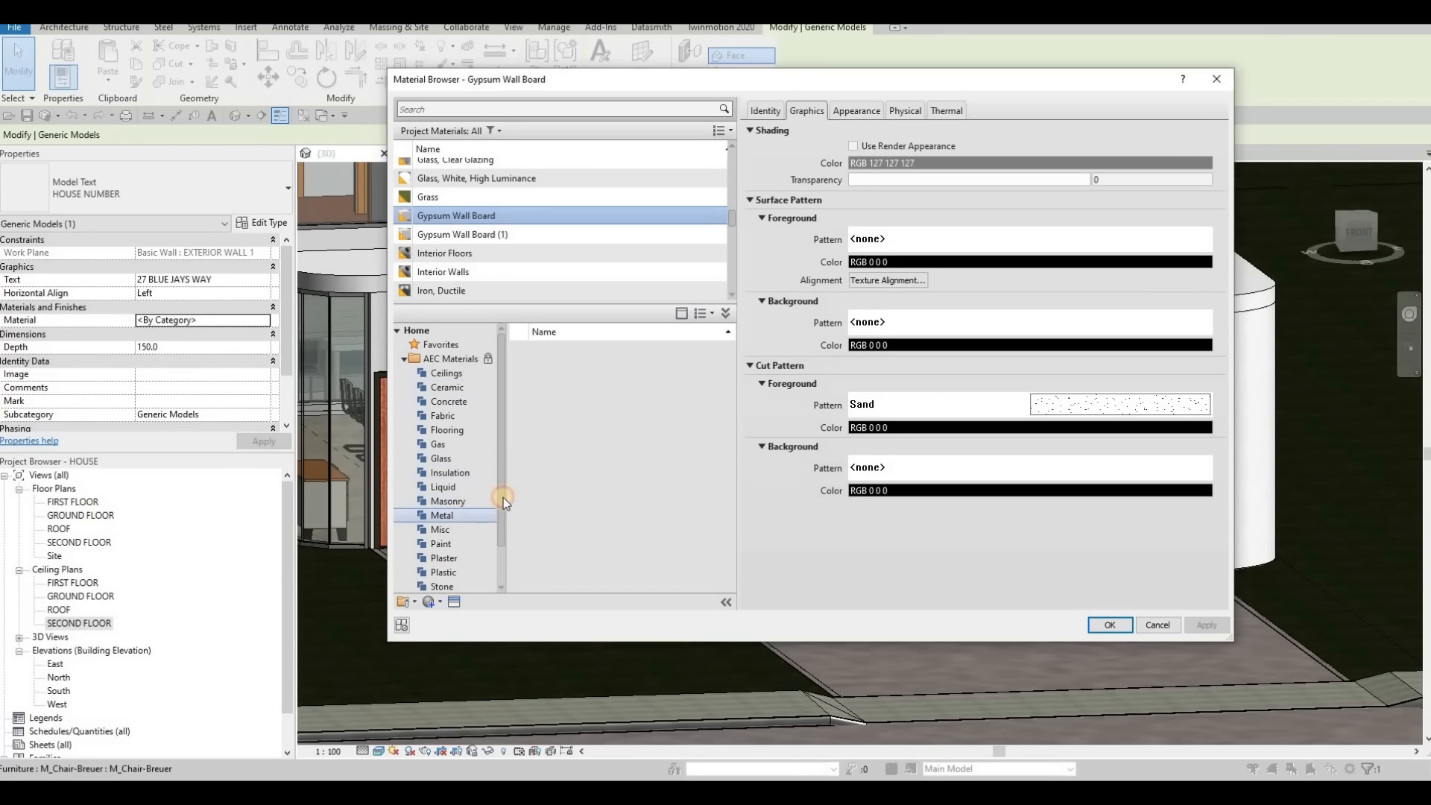
click(697, 535)
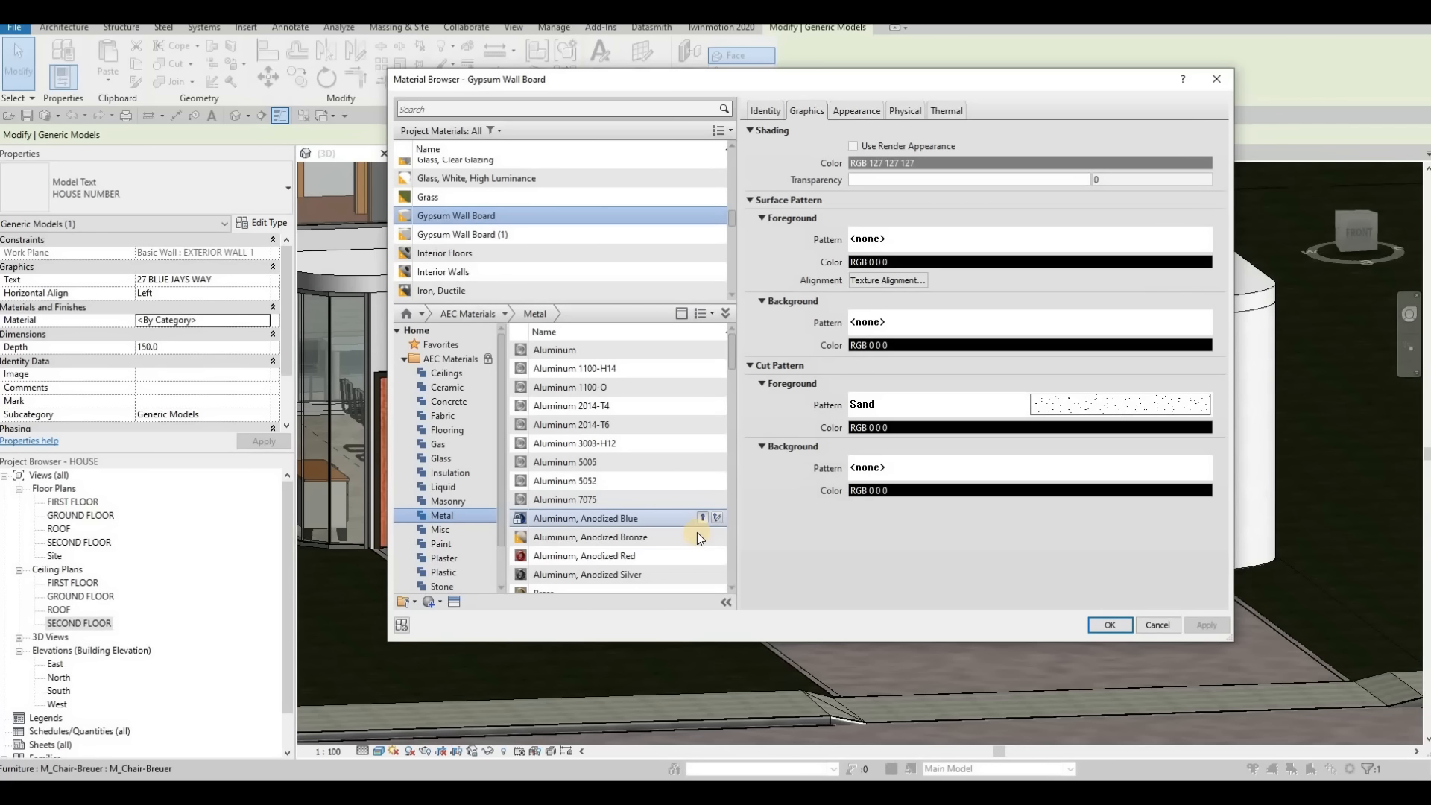
click(702, 574)
click(1111, 625)
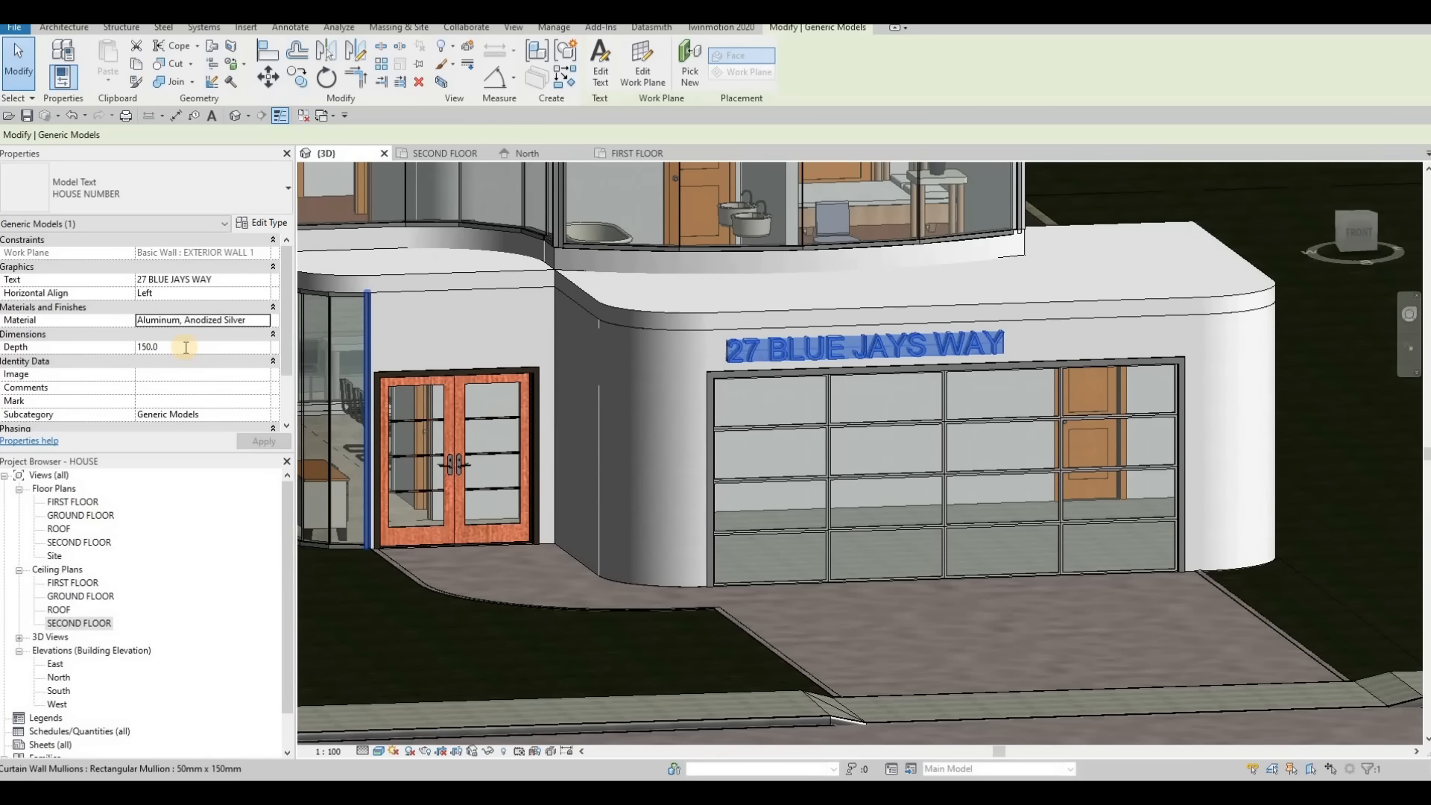
Set the text depth to 25.
click(186, 347)
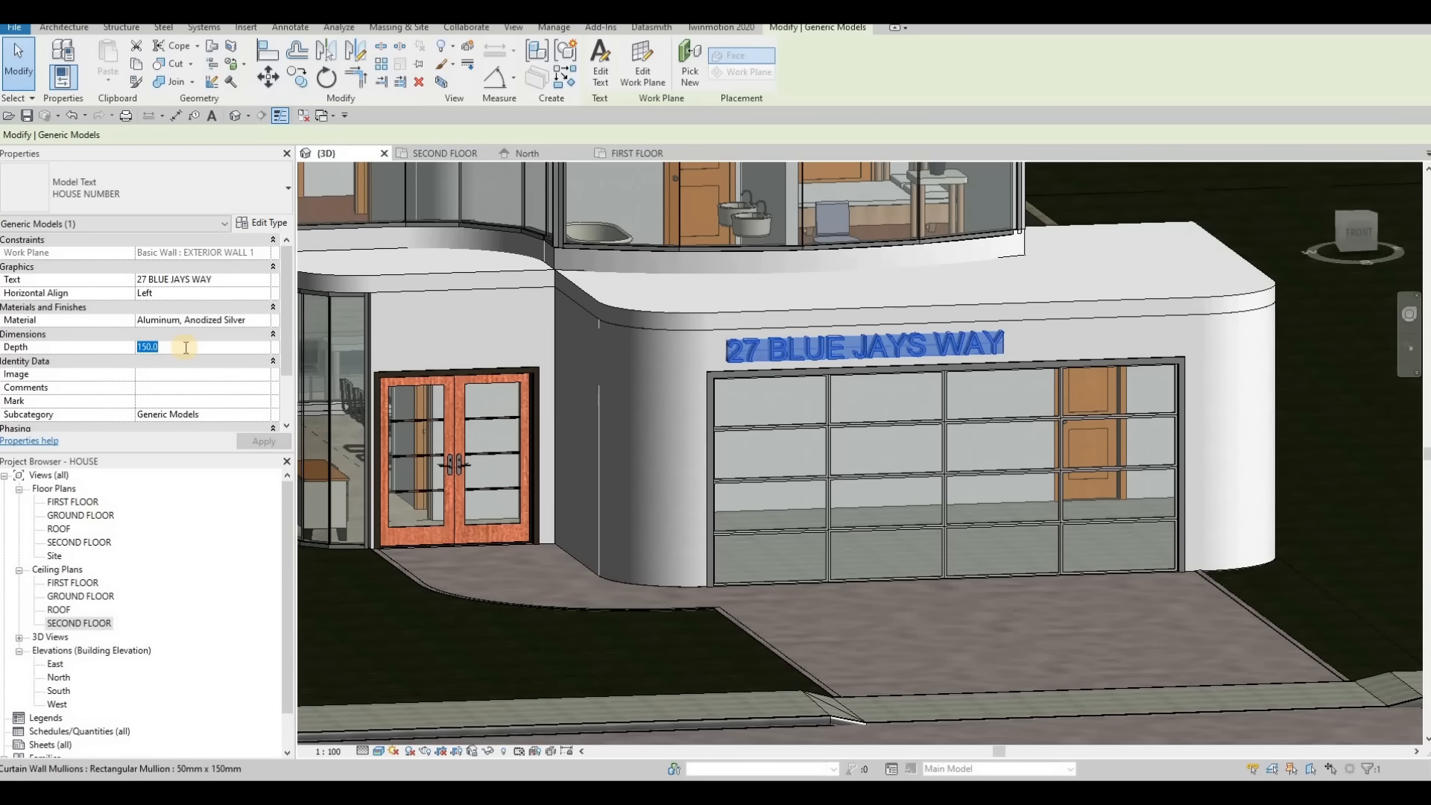
text(250)
key(BackSpace)
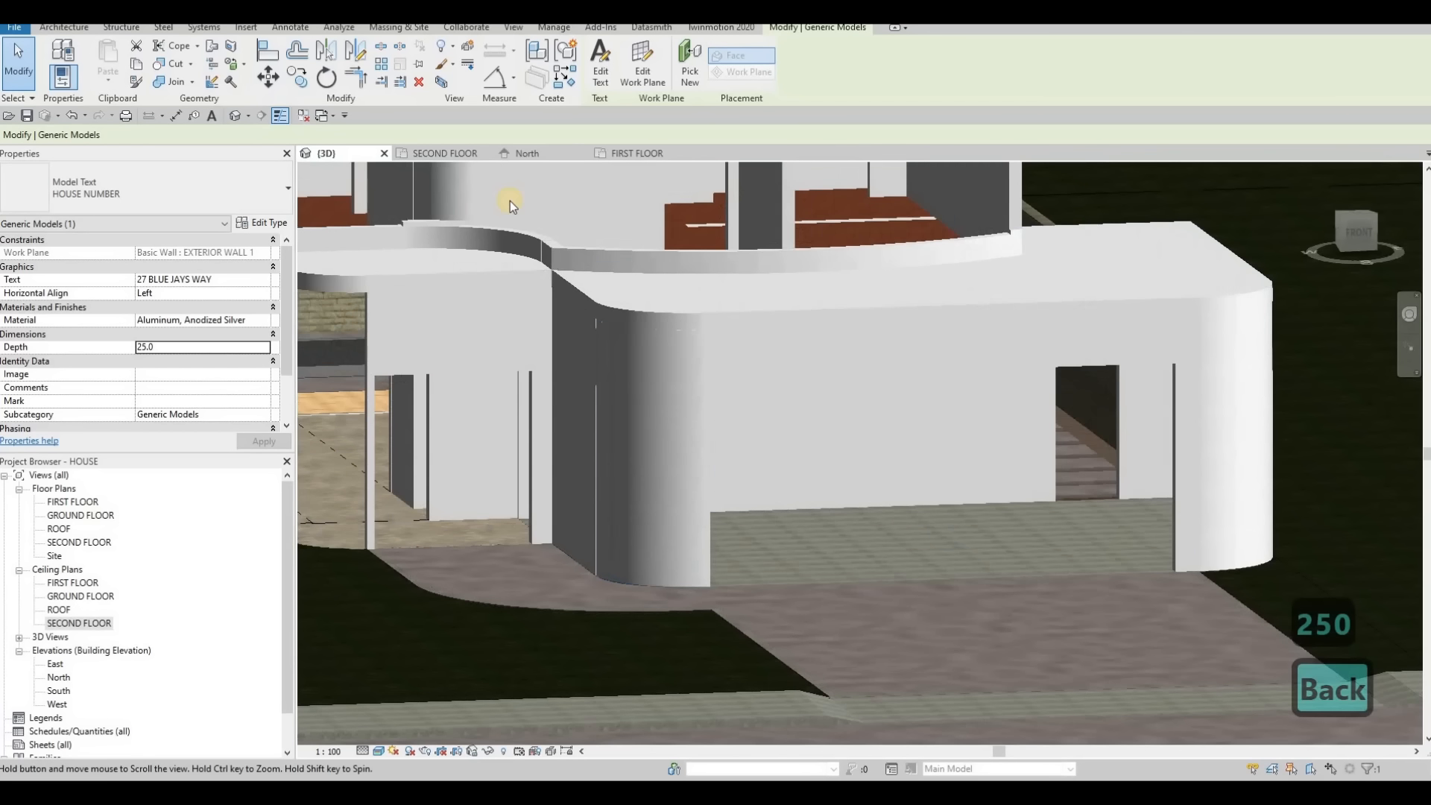
In the South elevation, drag and nudge the address text to sit centred above the garage door.
middle_drag(511, 201, 479, 214)
scroll(478, 213, down, 1)
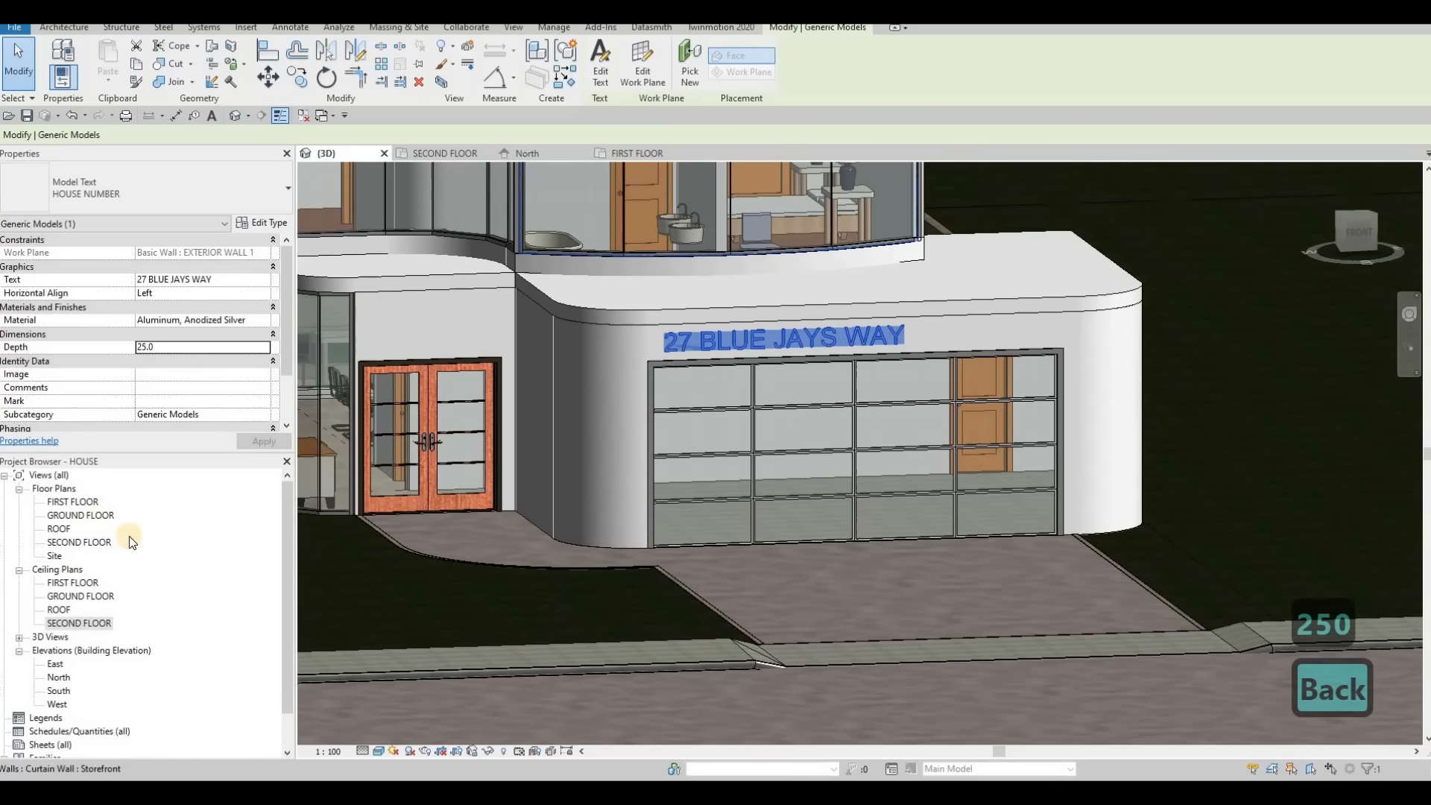
double_click(59, 693)
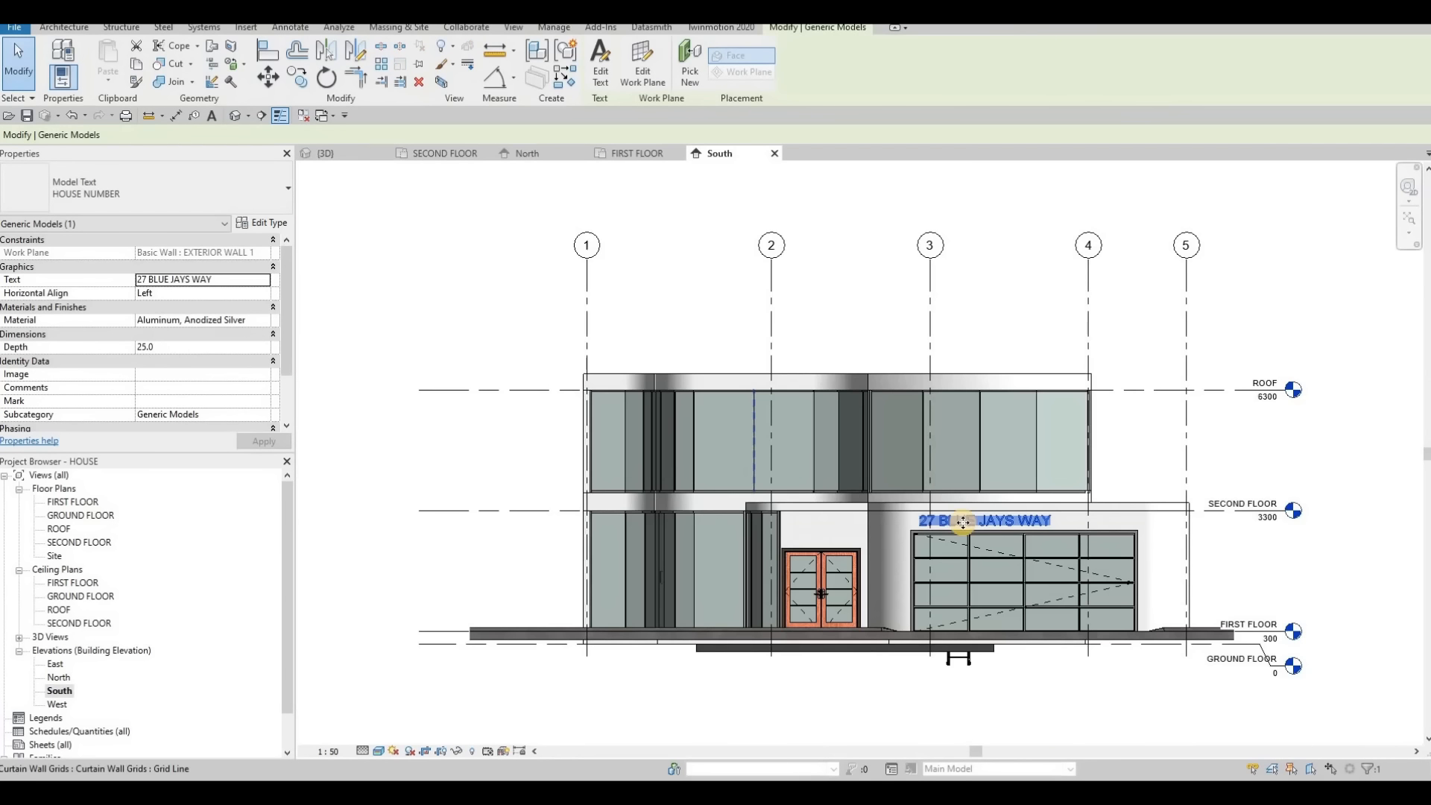
scroll(891, 510, up, 5)
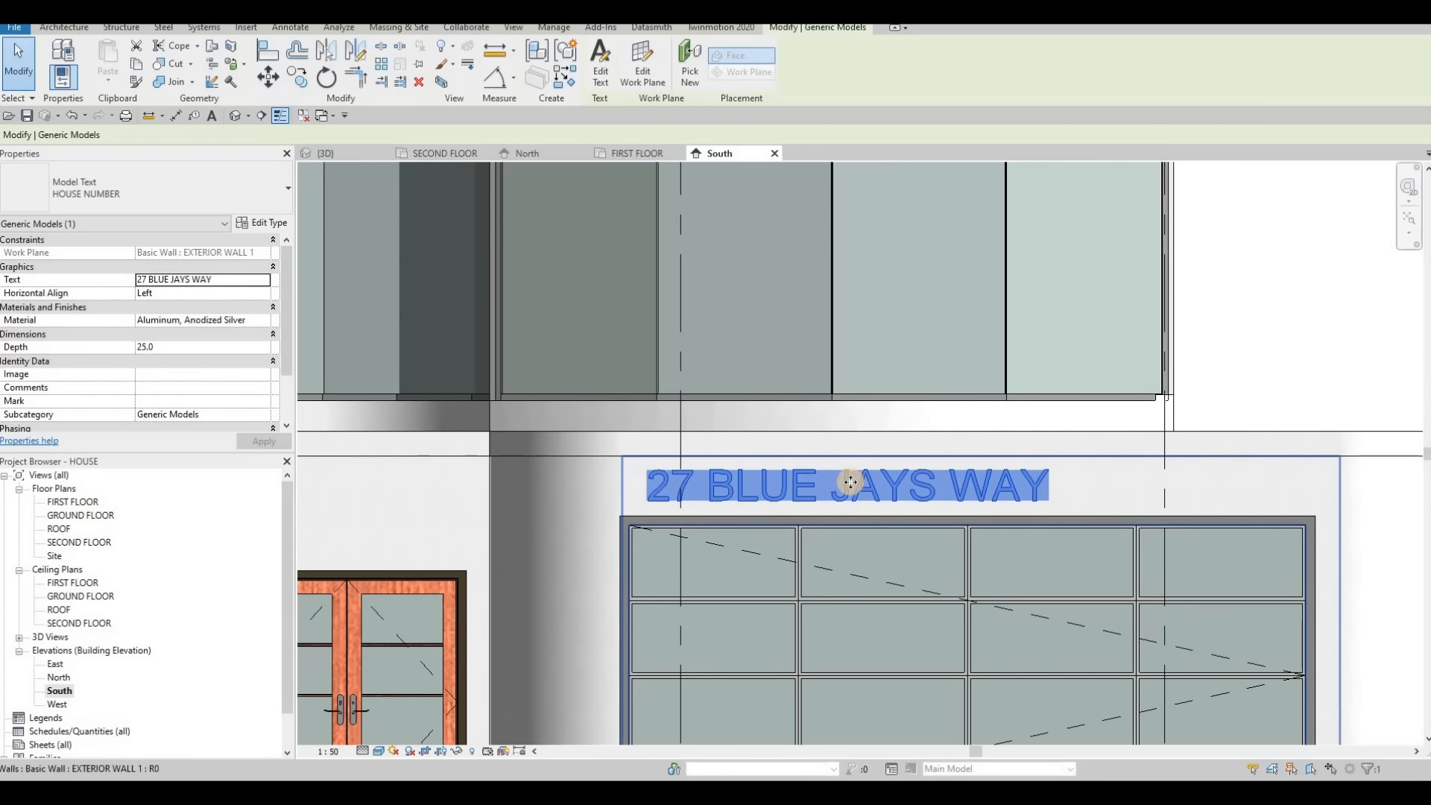
mouse_move(970, 483)
mouse_down()
mouse_move(993, 483)
mouse_move(977, 487)
mouse_up()
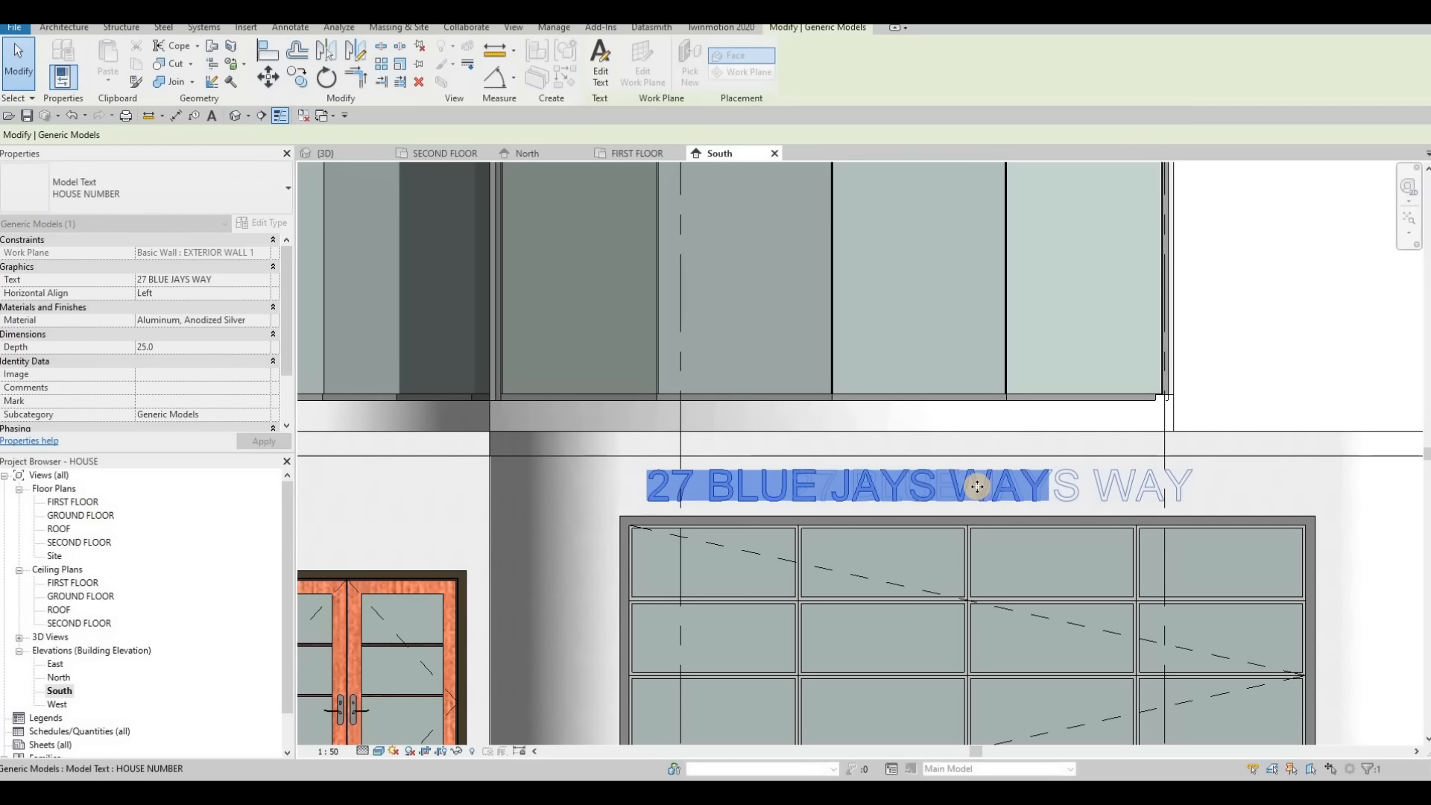
key(Left)
key(Left)
key(Left)
key(Left)
key(Left)
key(Left)
key(Left)
key(Left)
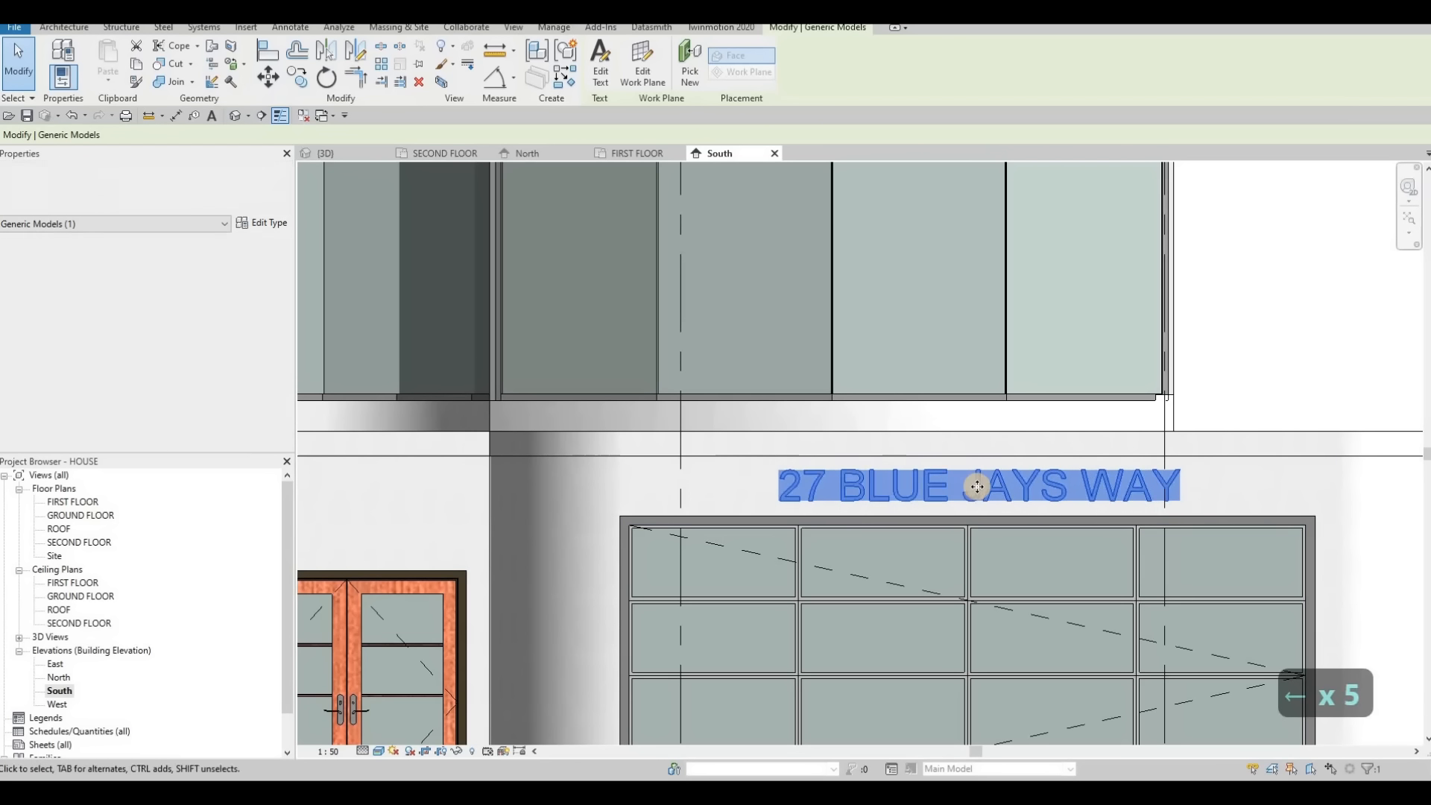
key(Left)
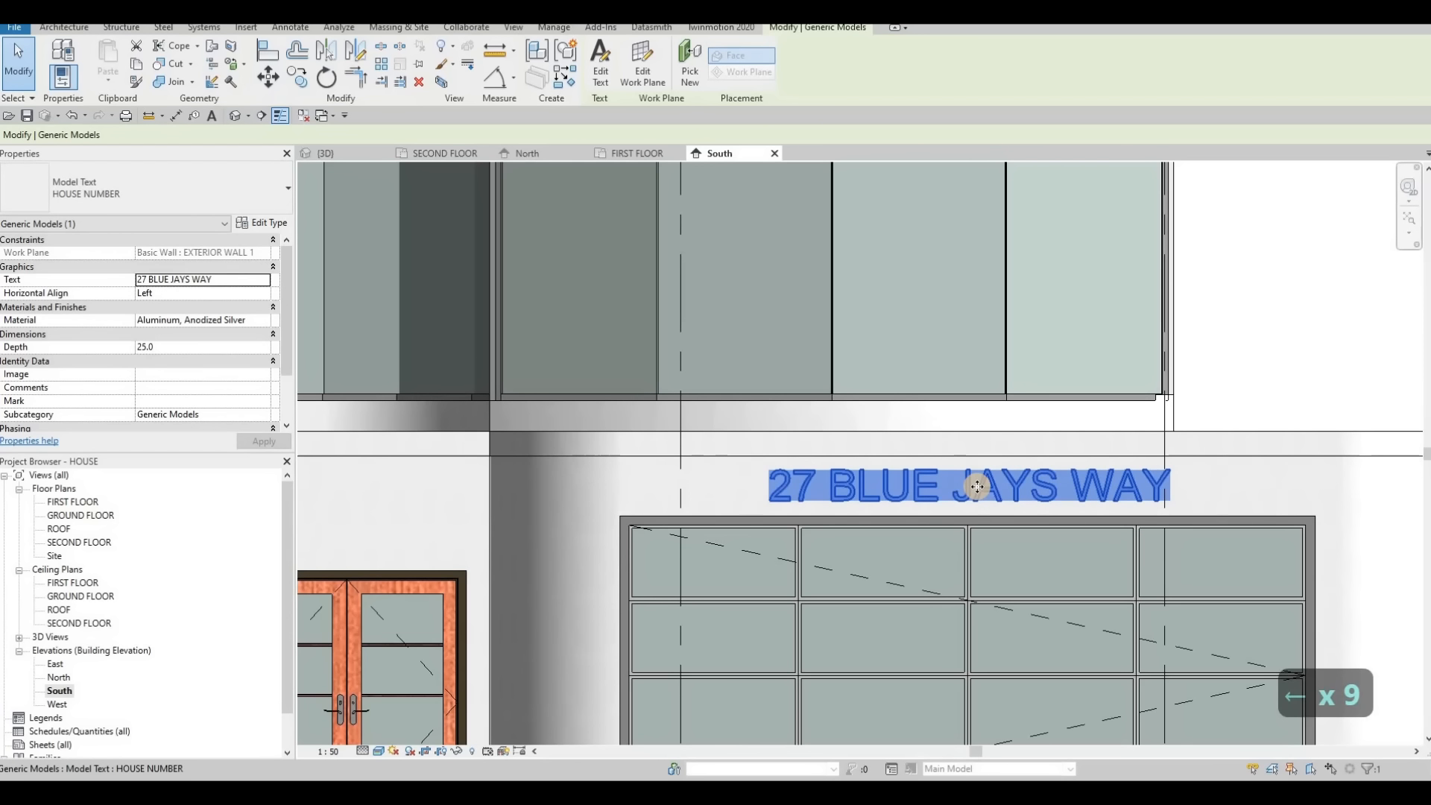
key(Right)
key(Left)
key(Down)
key(Up)
key(Left)
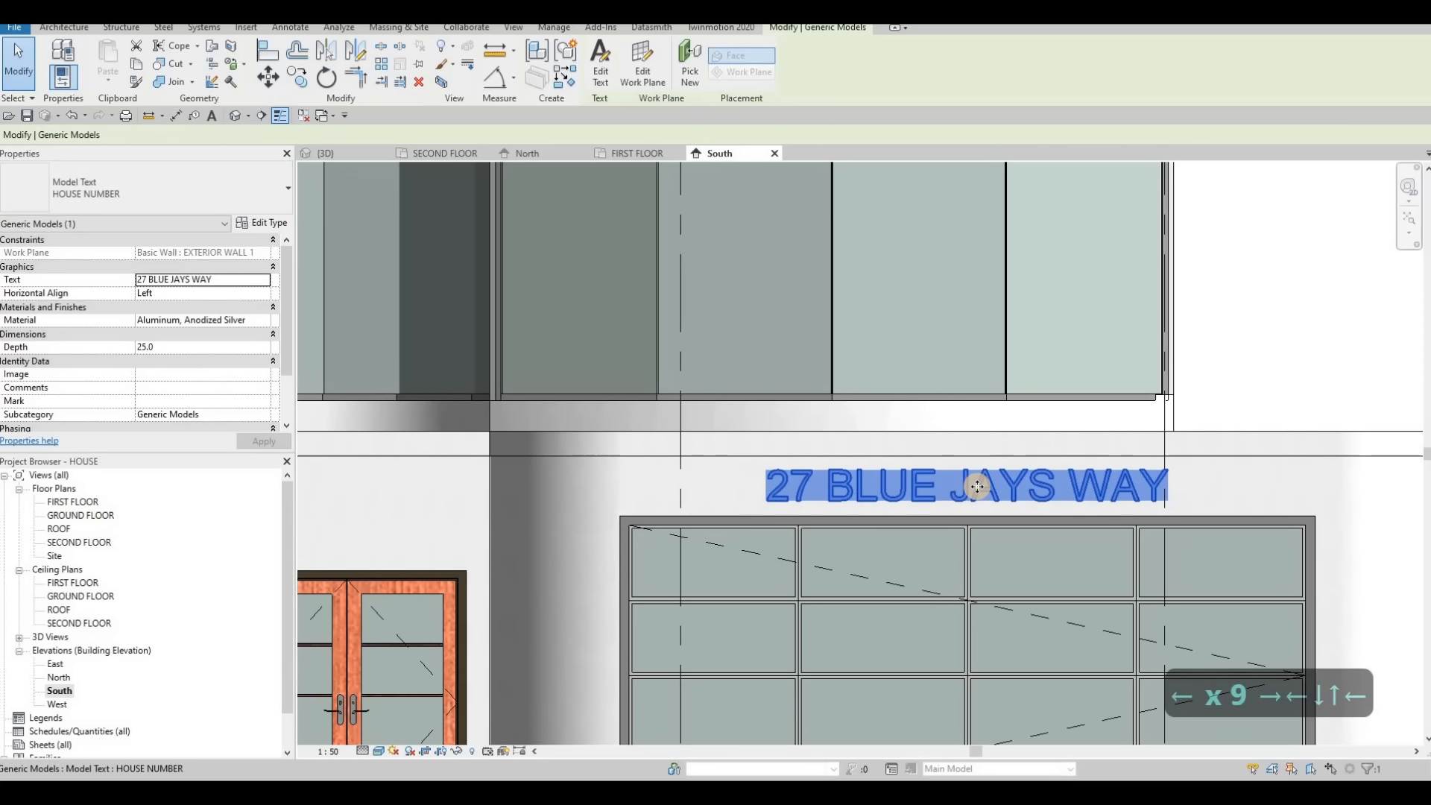
key(Up)
key(Down)
key(Left)
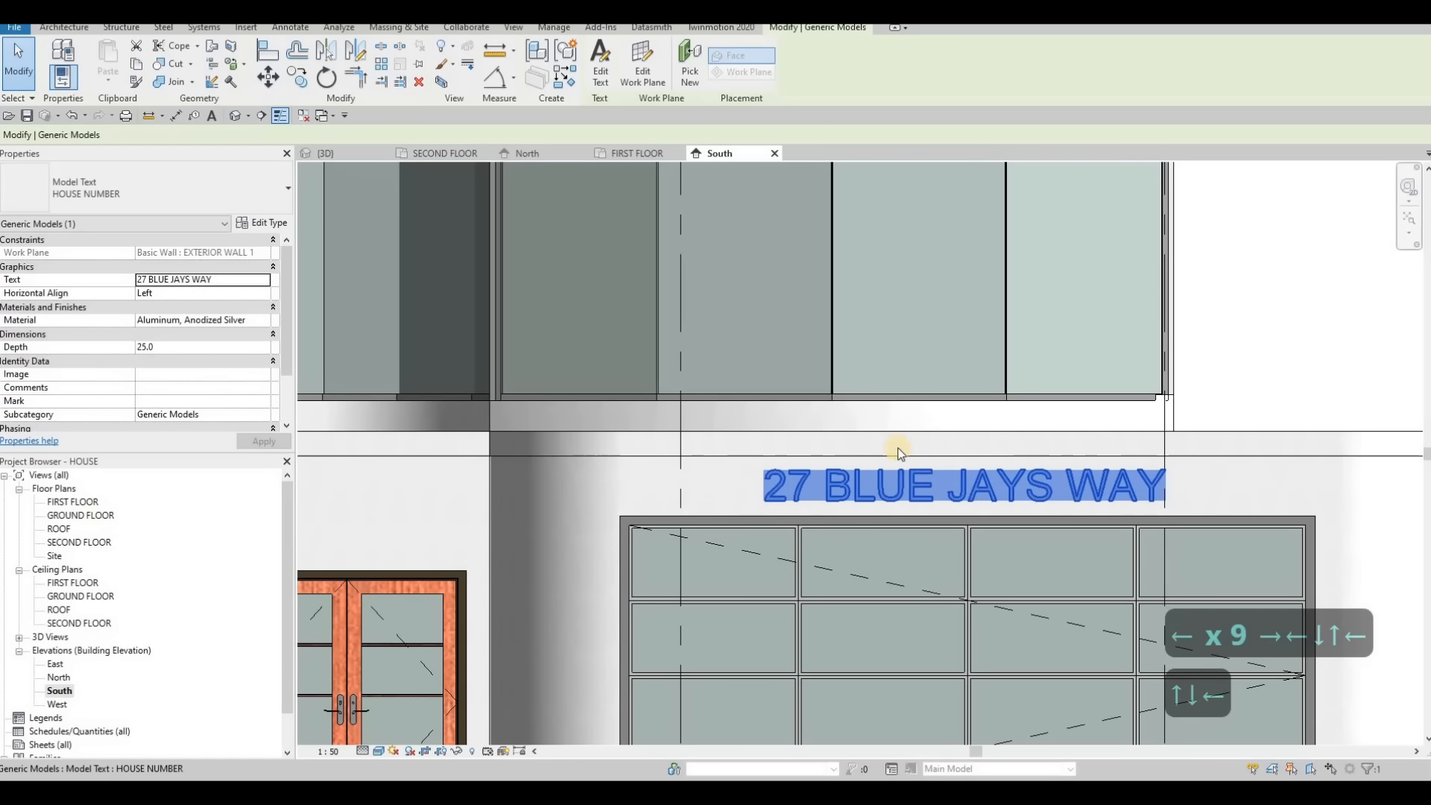
key(Escape)
Check the house-number sign in 3D, then return to the South elevation.
scroll(879, 463, down, 3)
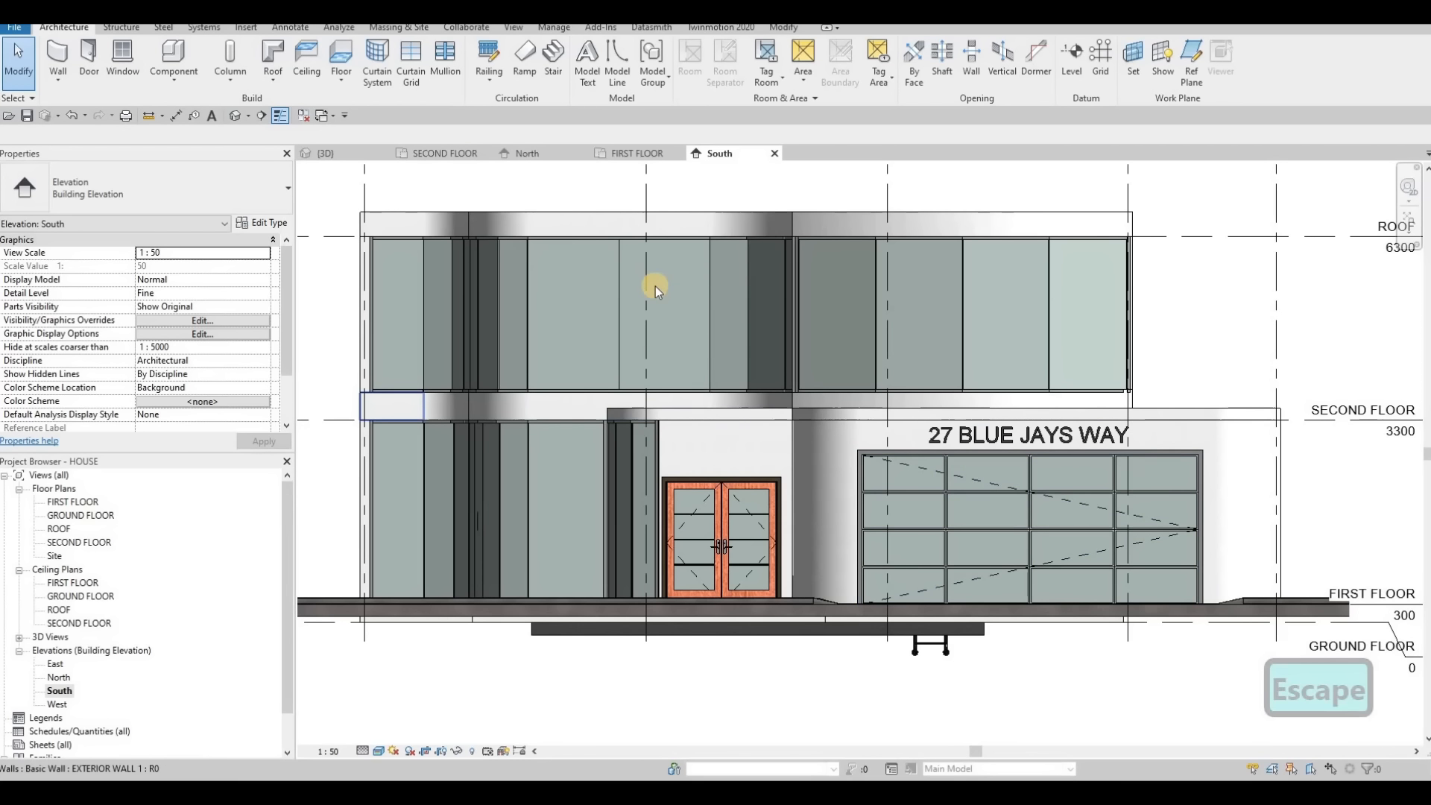
click(349, 153)
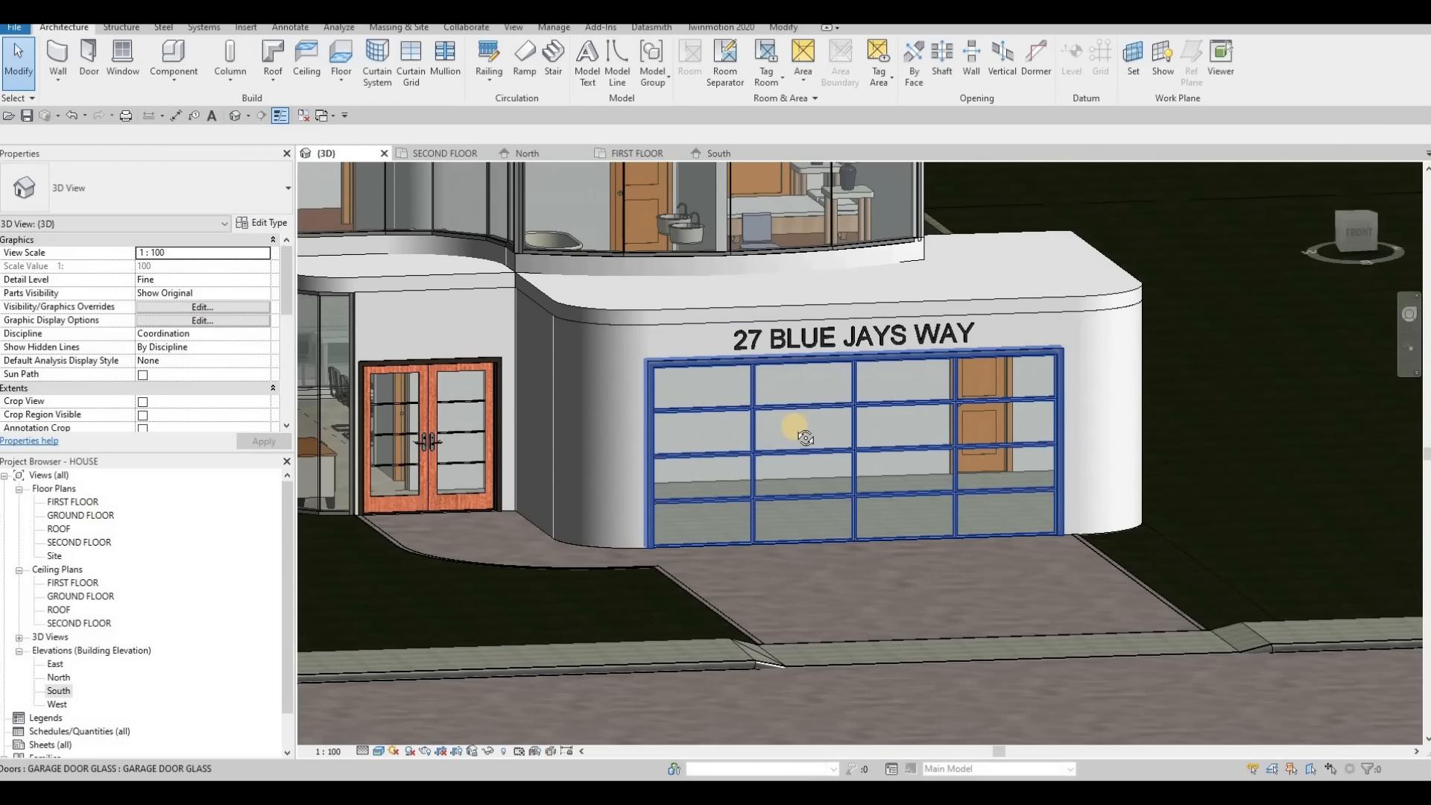
shift+middle_drag(805, 439, 695, 368)
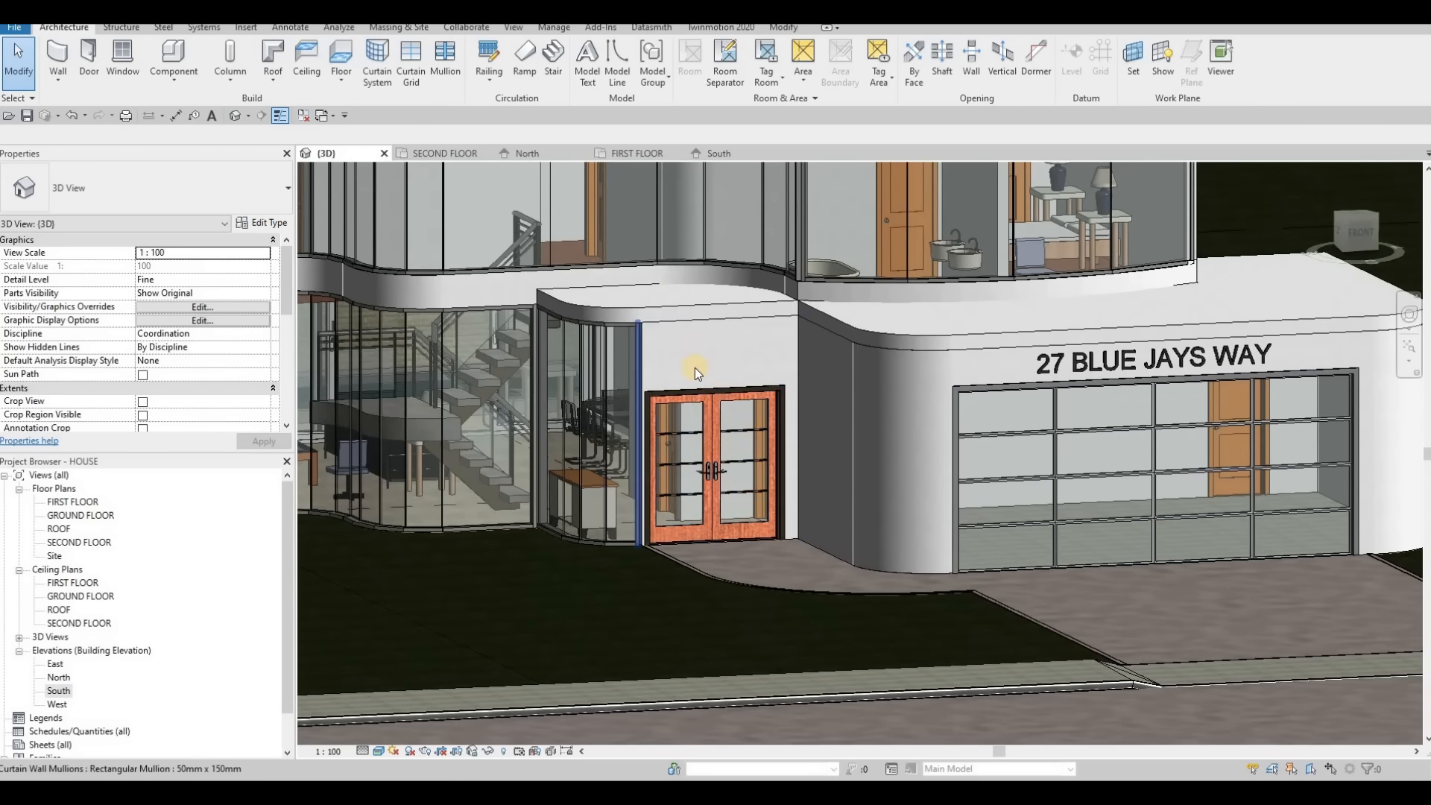
scroll(695, 368, up, 3)
click(723, 149)
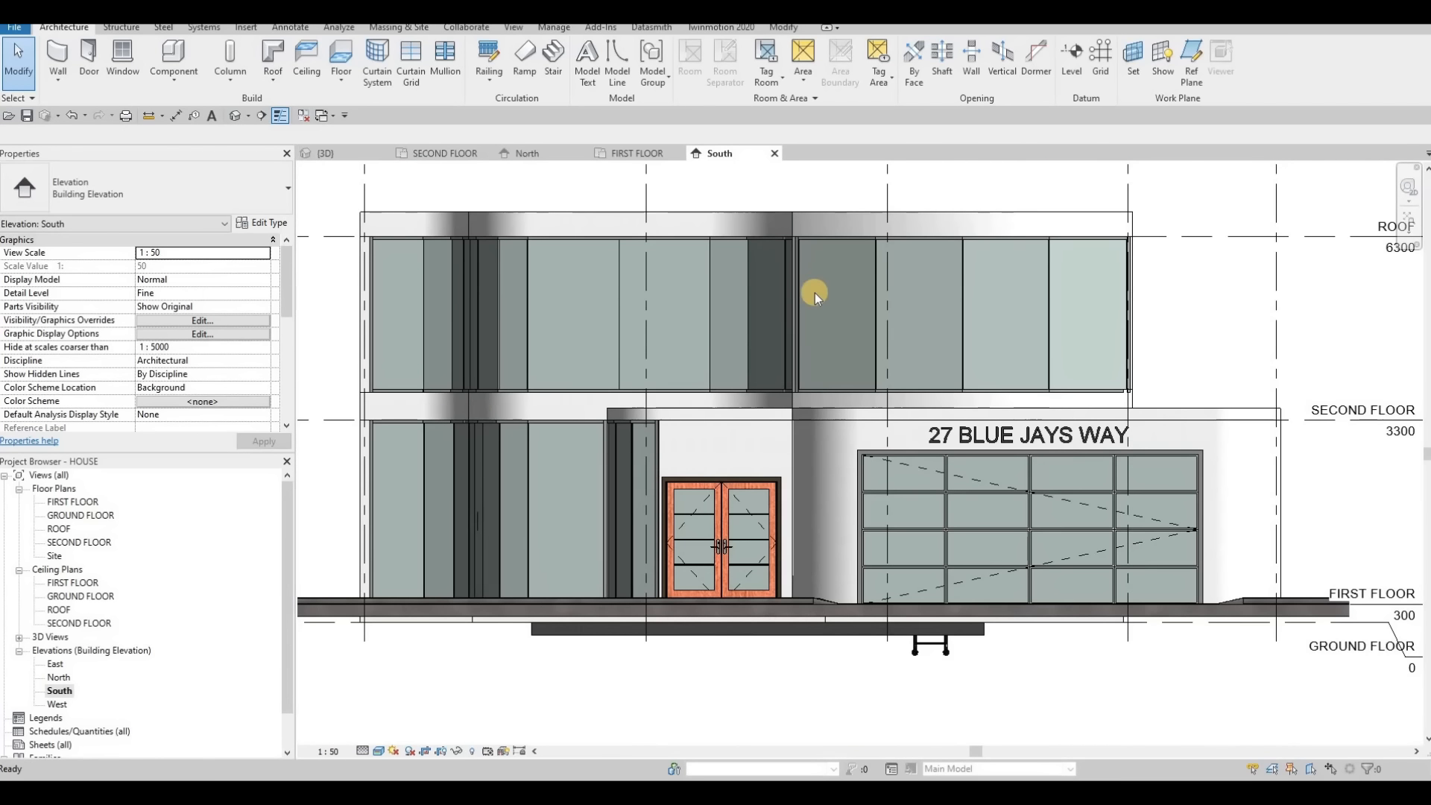
scroll(817, 378, up, 5)
key(Escape)
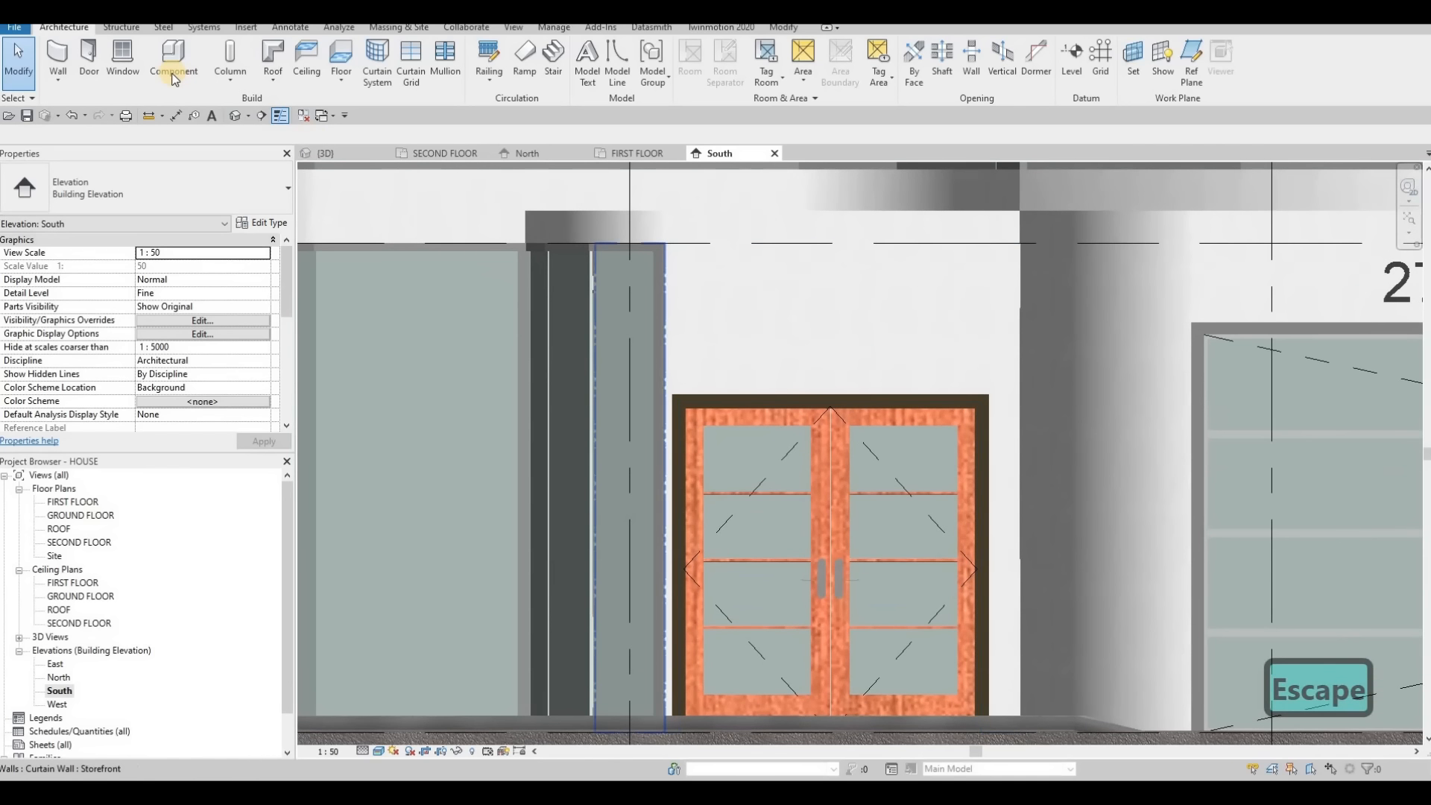
Create an in-place Generic Models element with its default name and begin an extrusion.
click(173, 78)
click(197, 142)
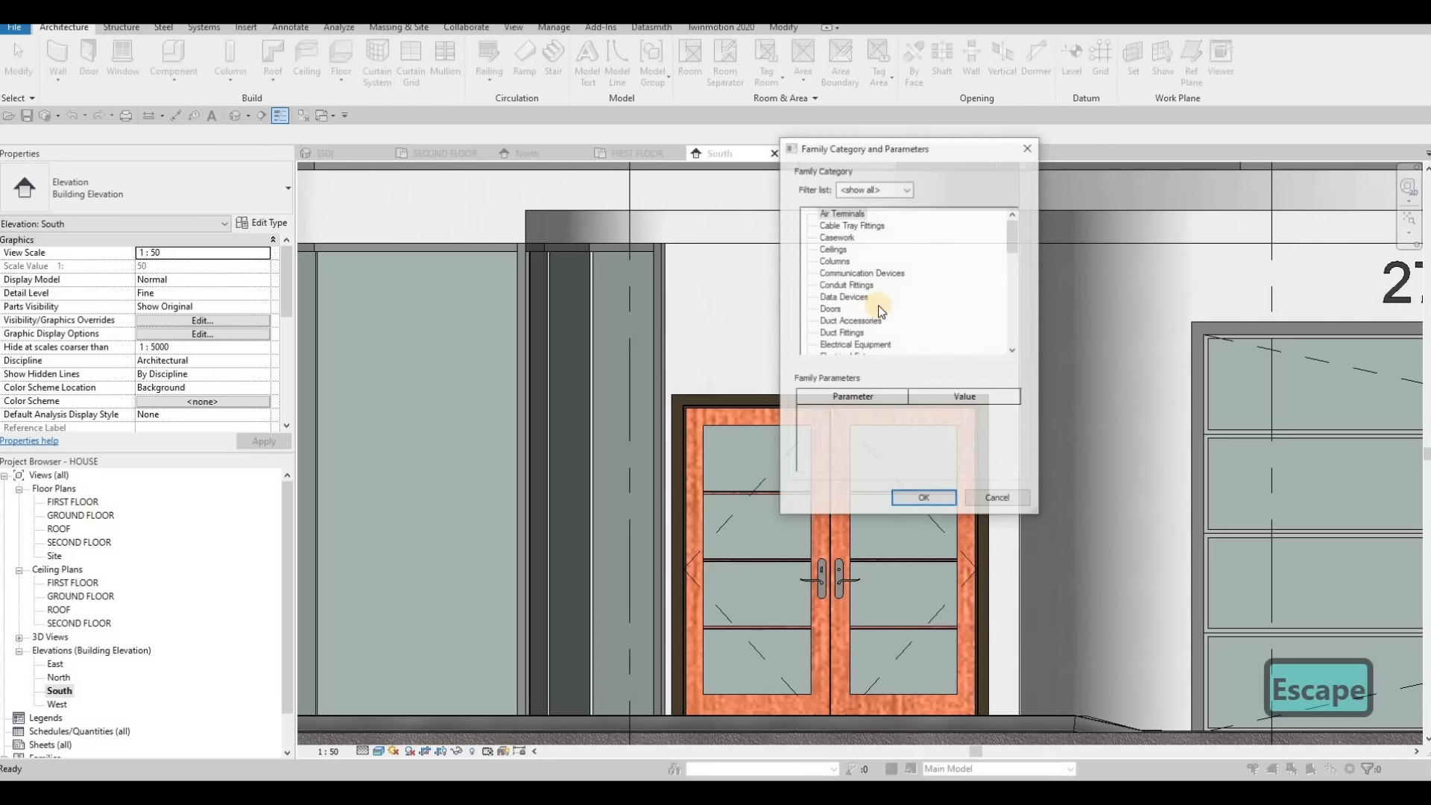
scroll(868, 307, down, 3)
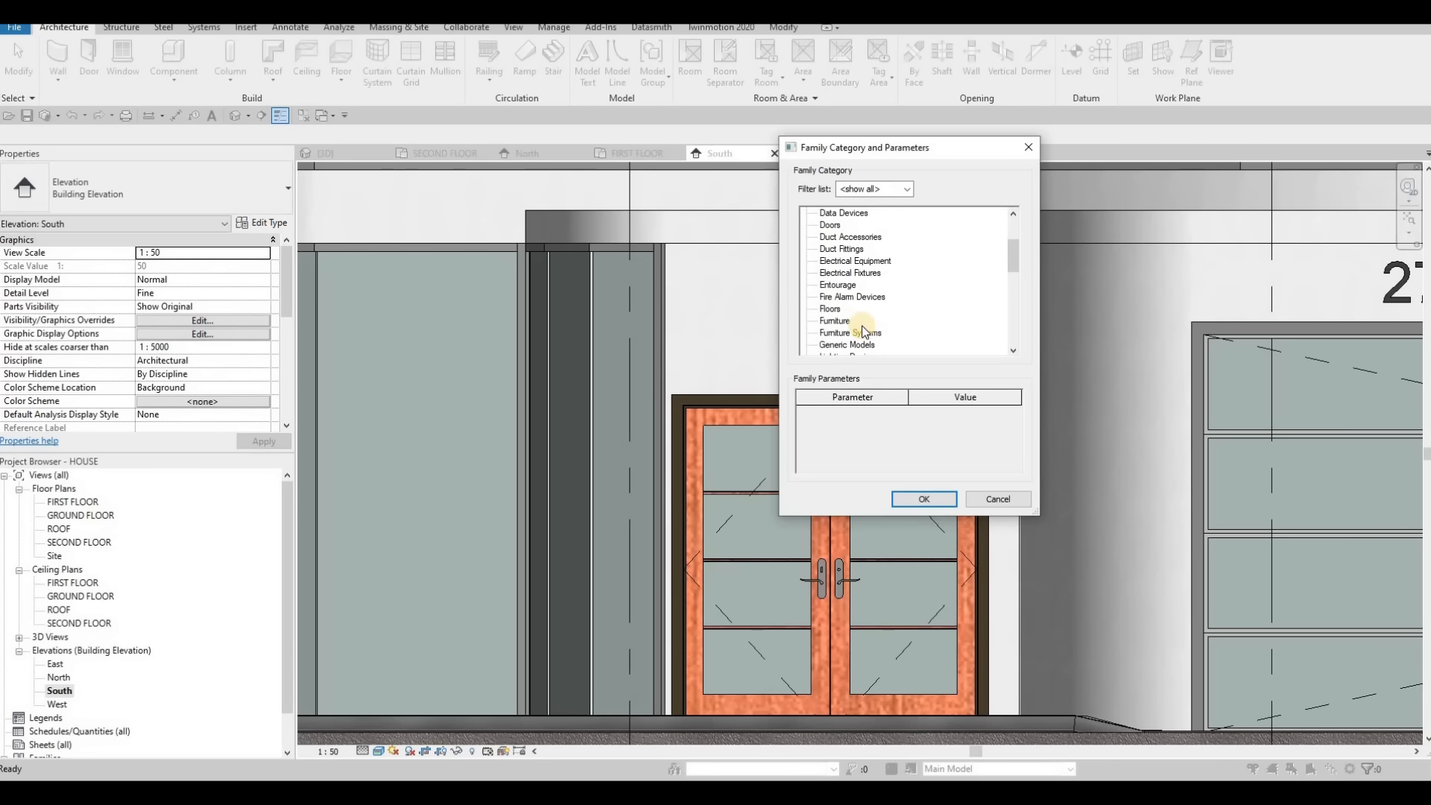
scroll(864, 332, down, 1)
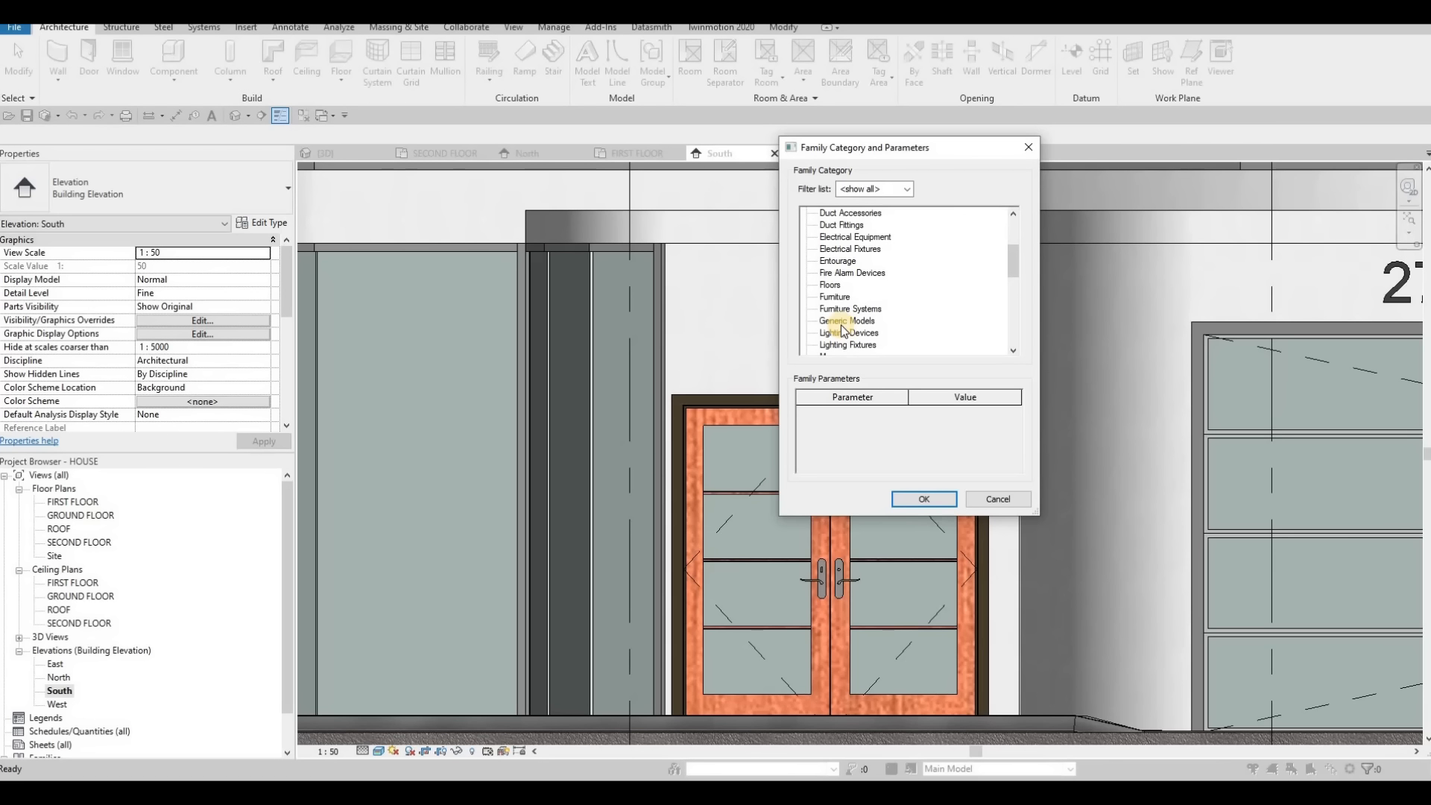
scroll(842, 330, down, 1)
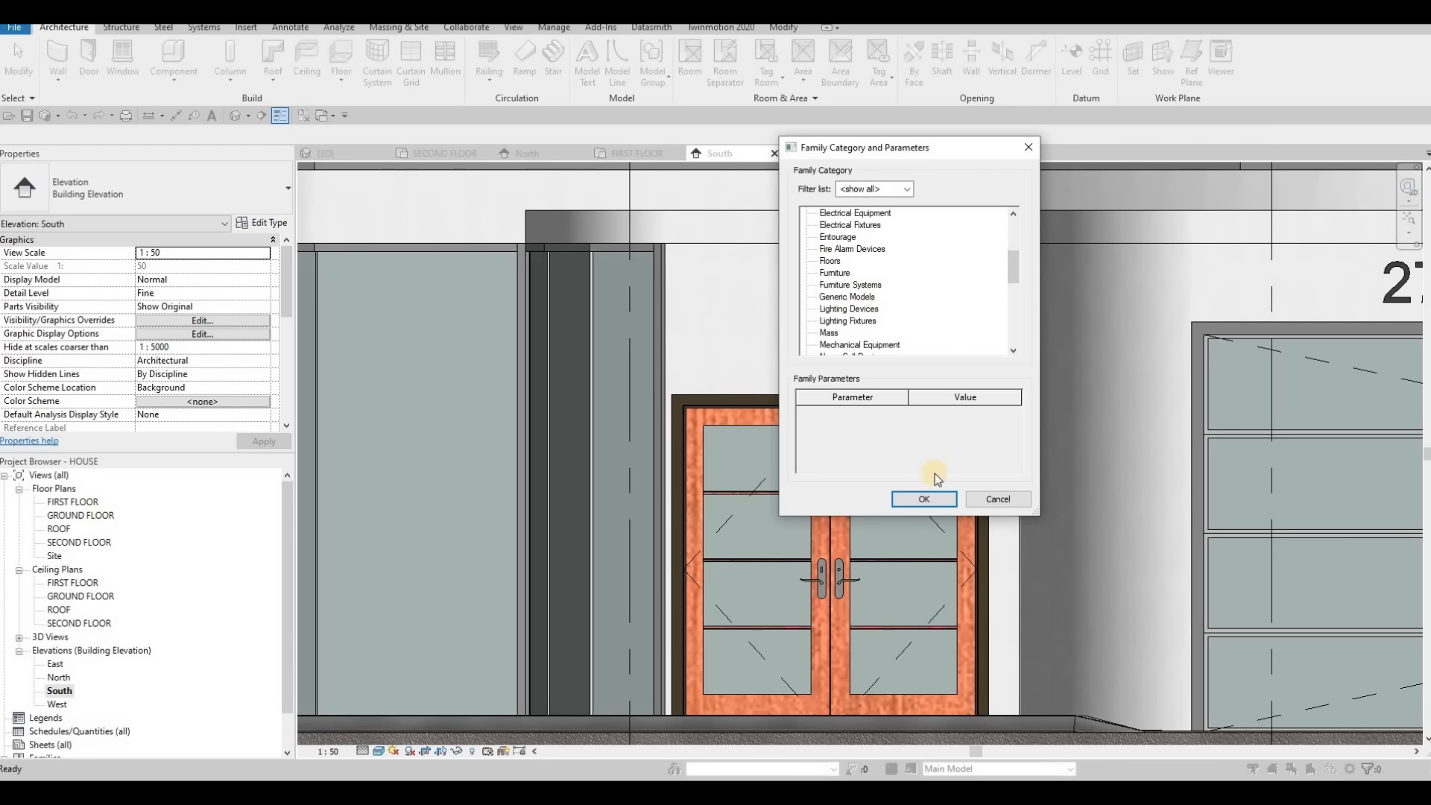
click(924, 499)
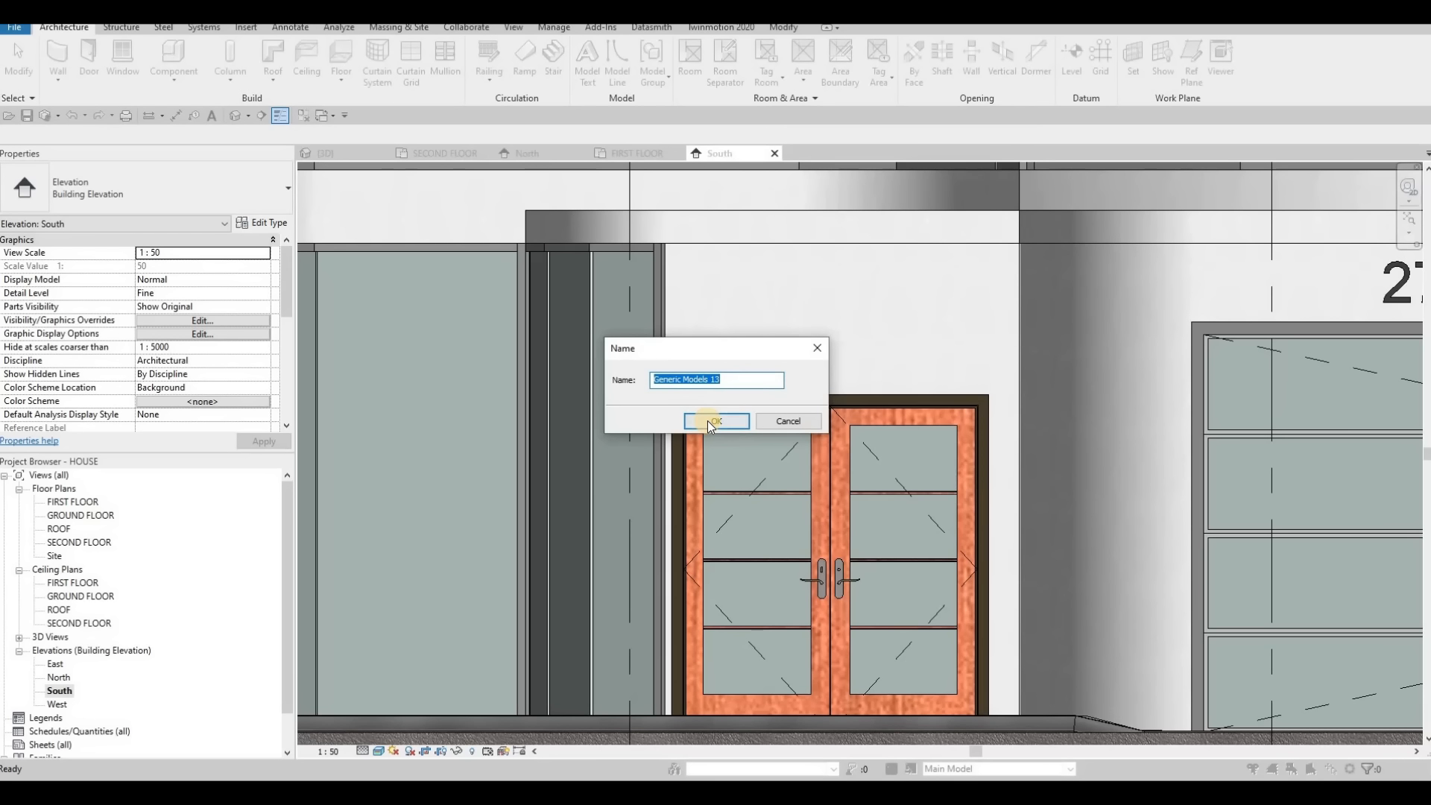
click(708, 420)
click(454, 254)
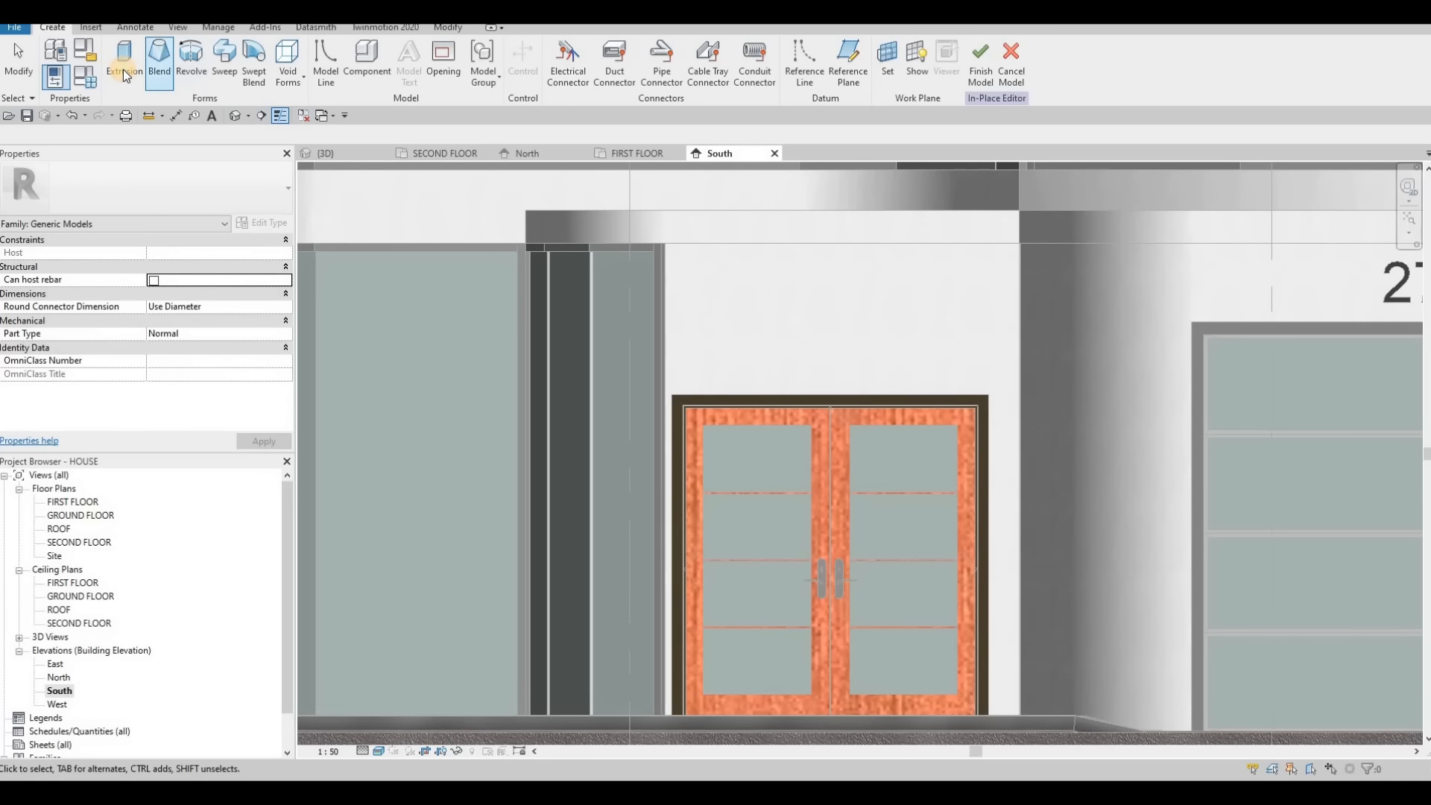
click(124, 60)
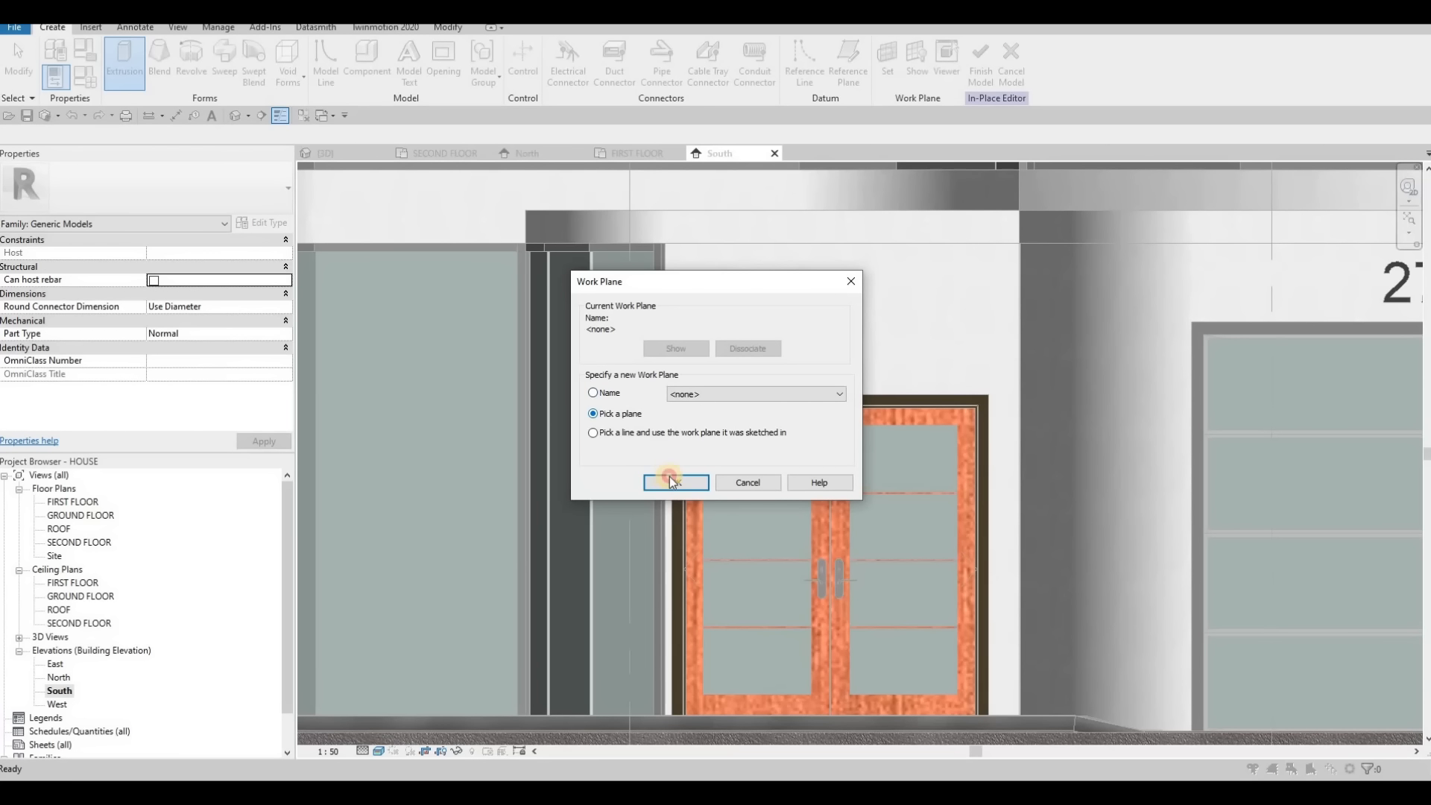
Use the exterior wall face as the extrusion's sketch plane.
click(673, 478)
click(610, 270)
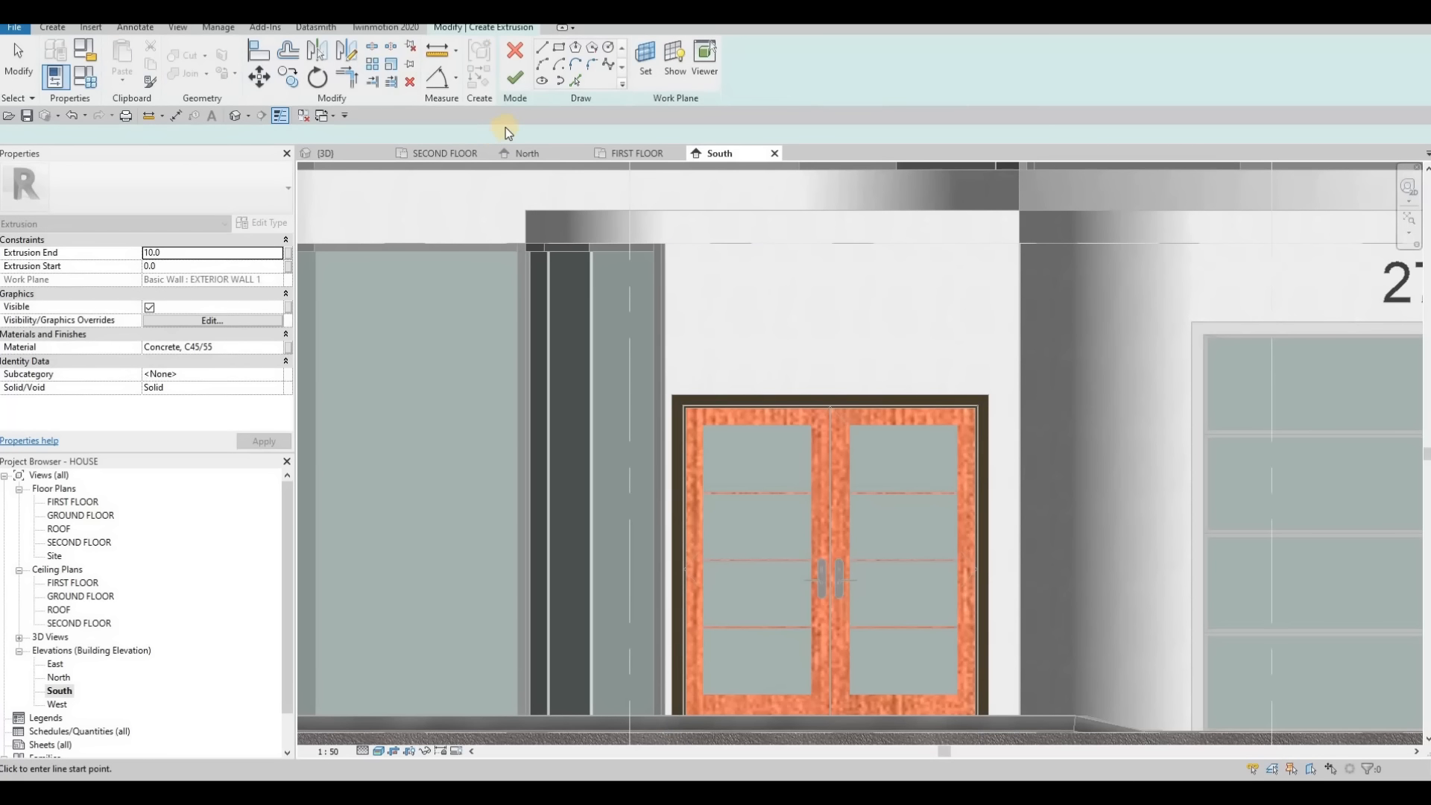
click(562, 48)
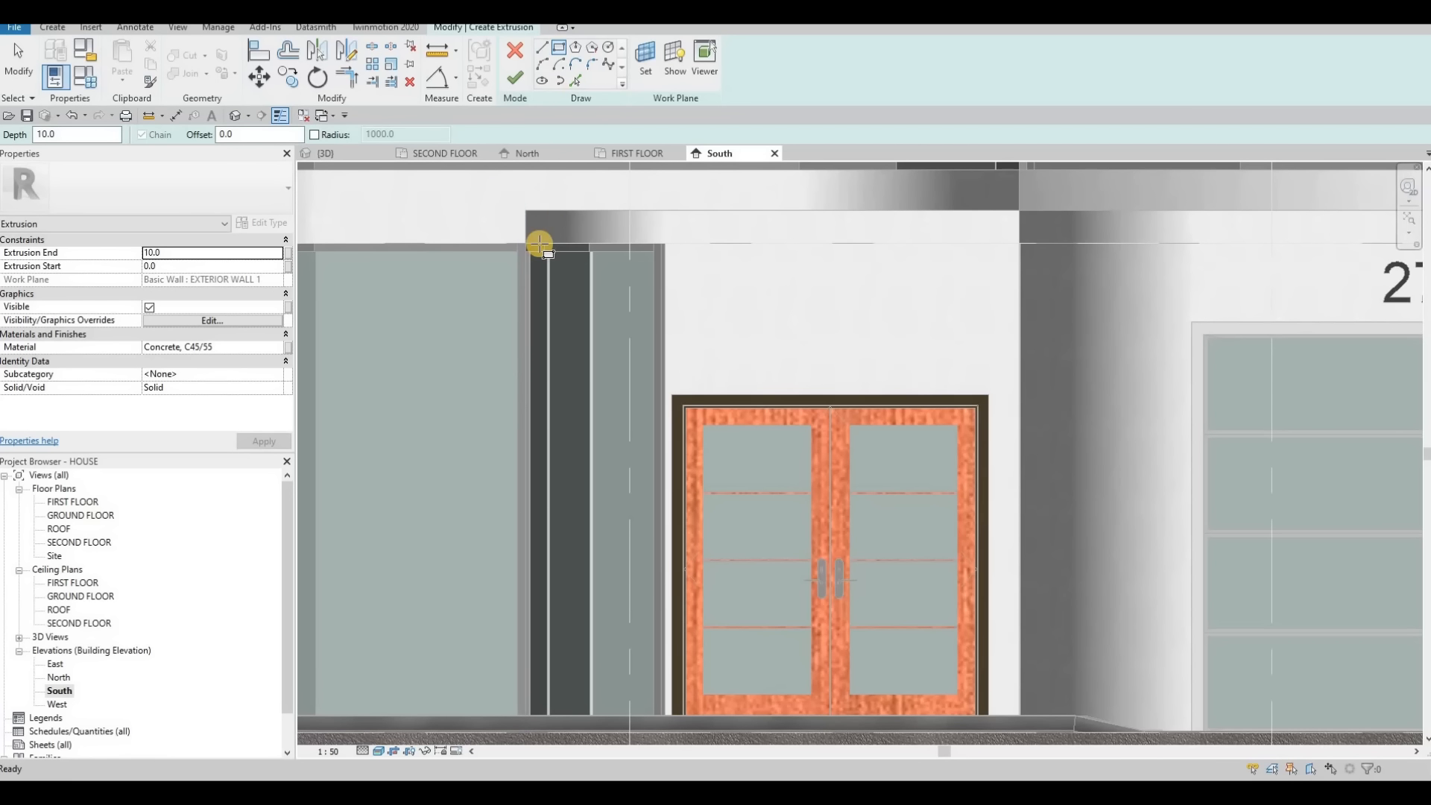
Give the extrusion the Iron, Cast material from the AEC Metal library.
click(279, 346)
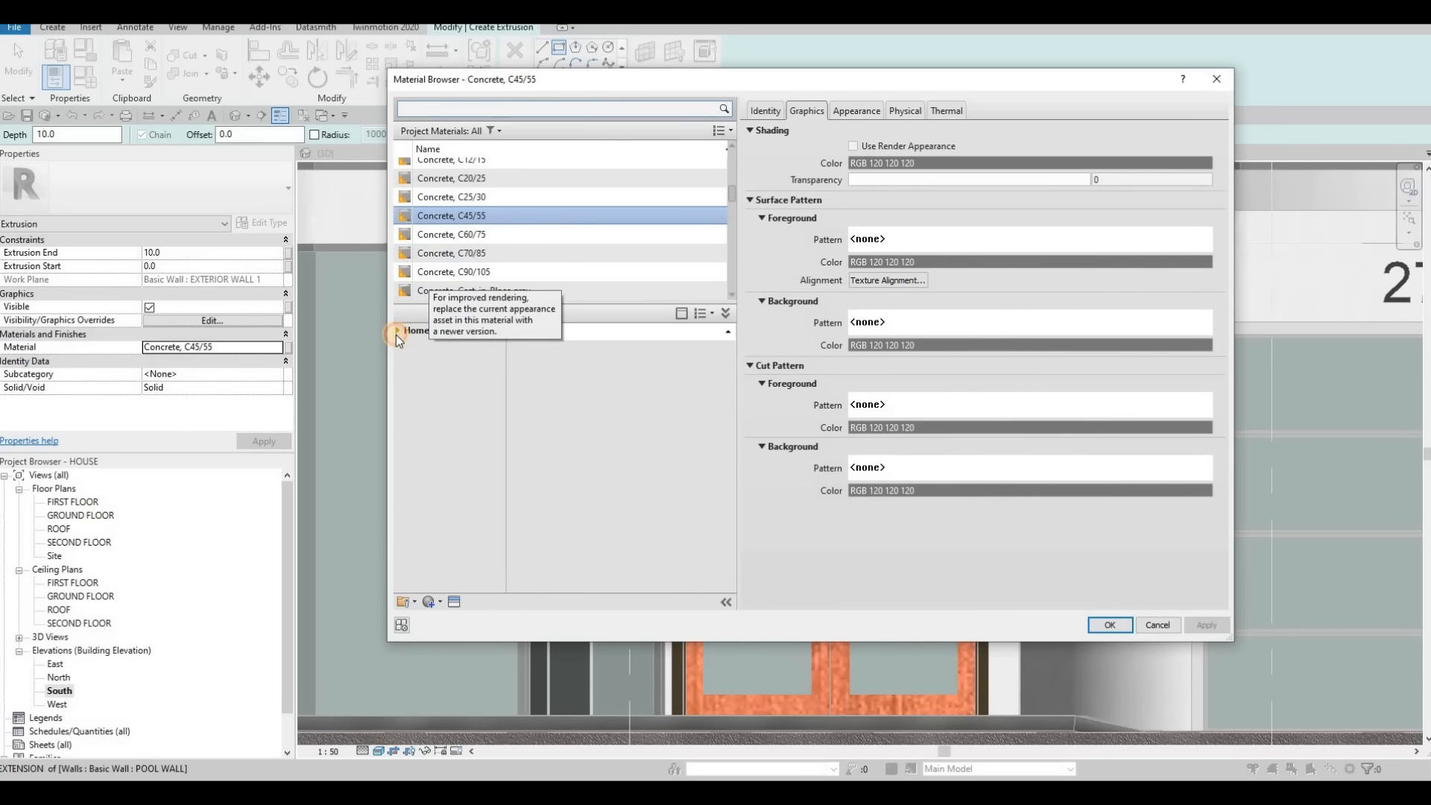
click(396, 331)
click(405, 359)
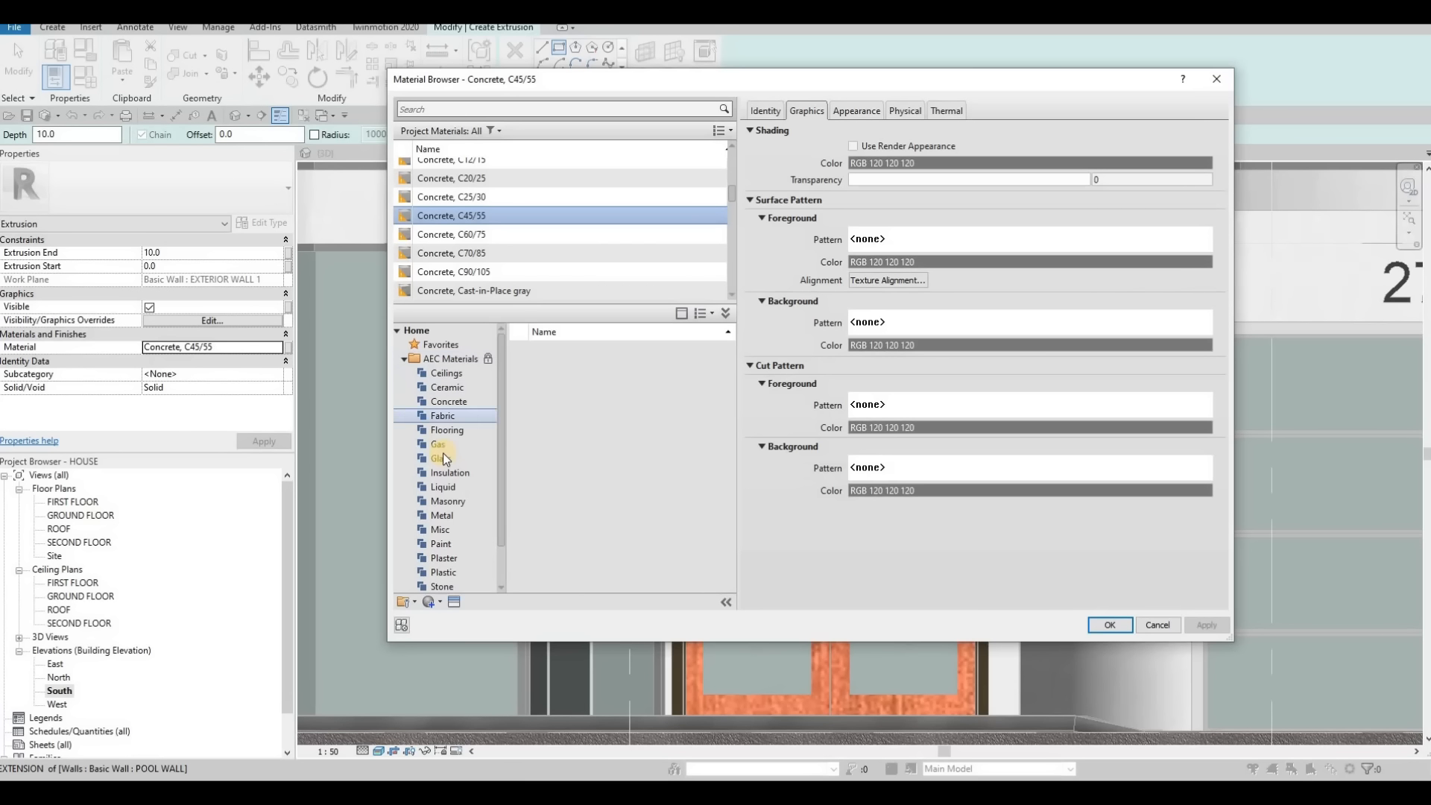
scroll(443, 454, down, 2)
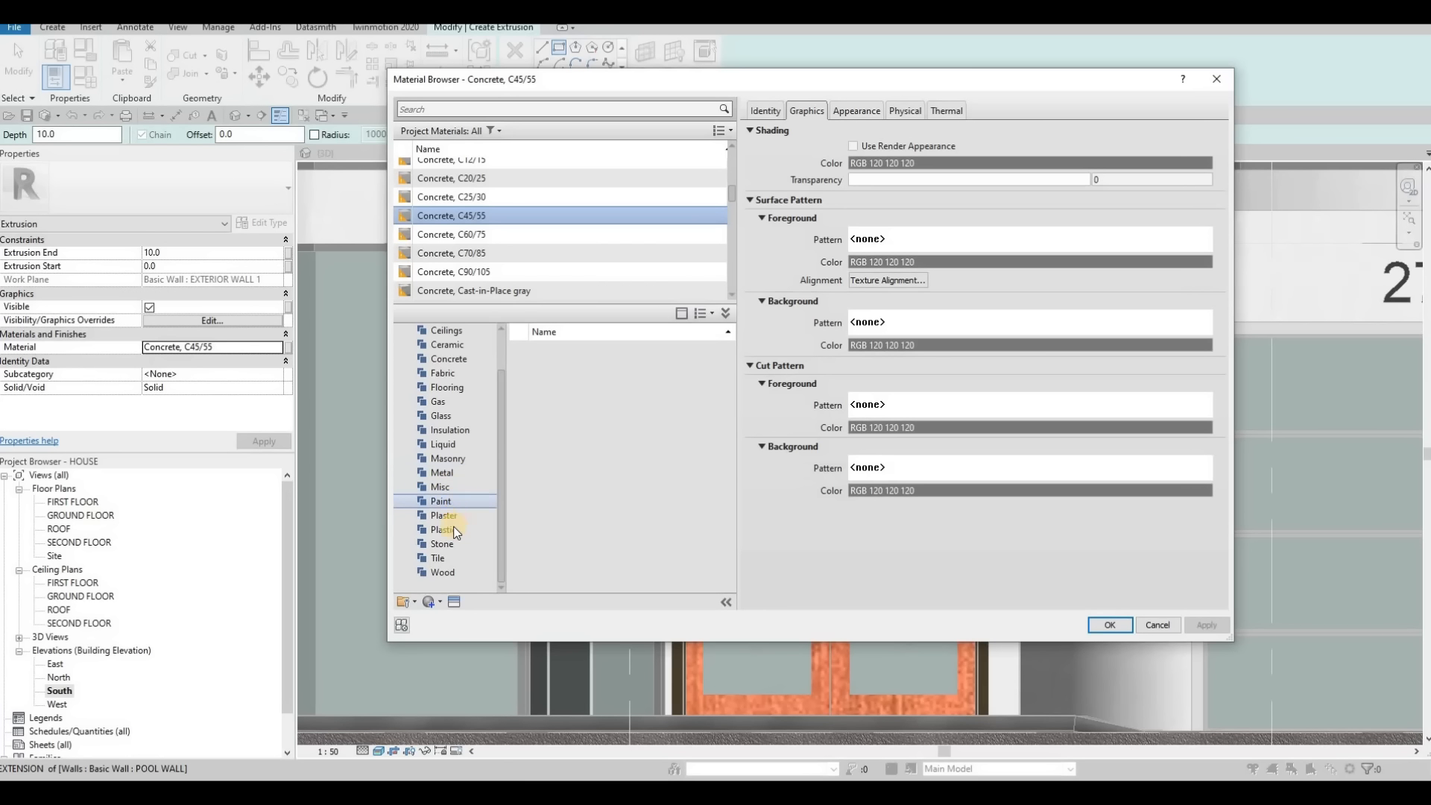
click(453, 474)
scroll(671, 492, down, 3)
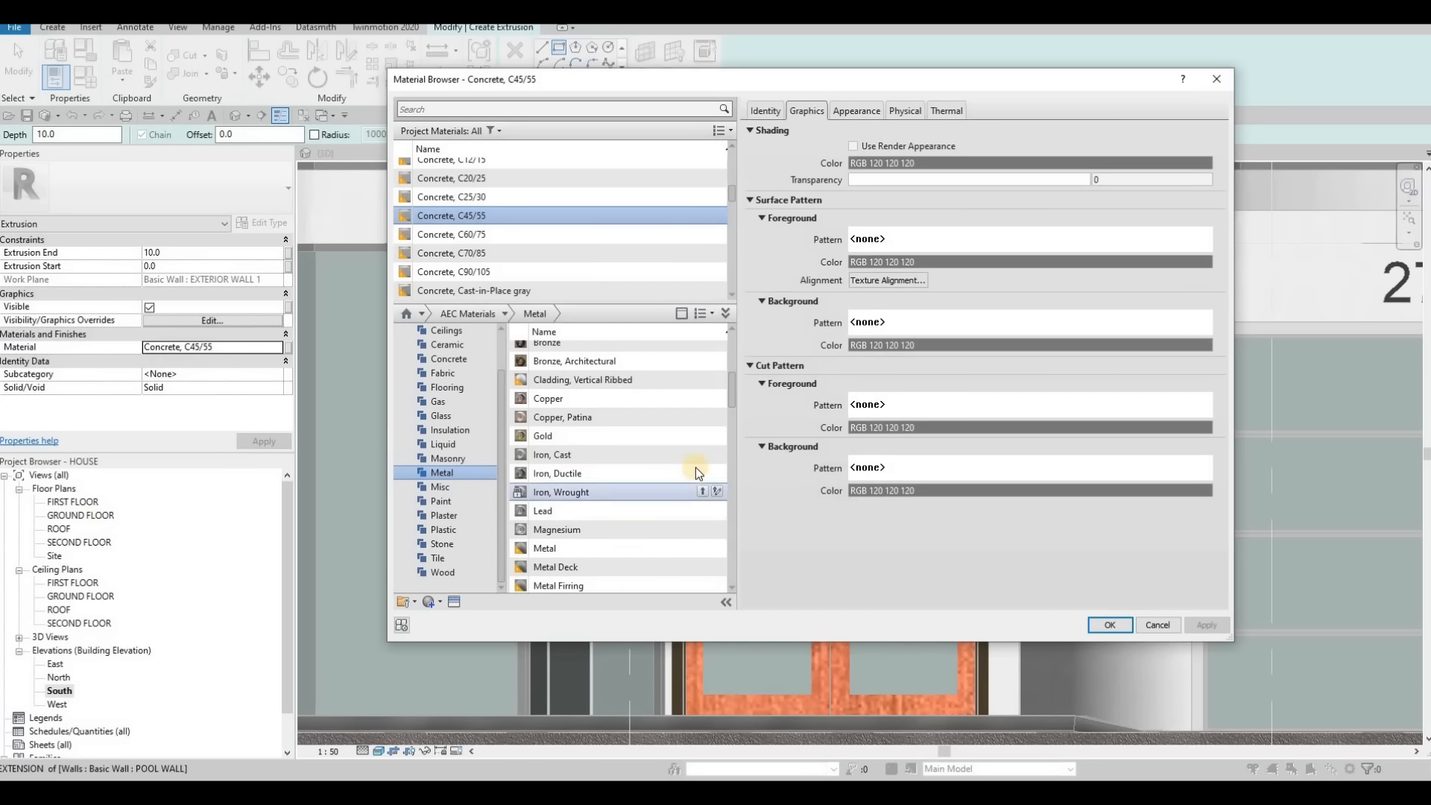
click(699, 471)
key(Escape)
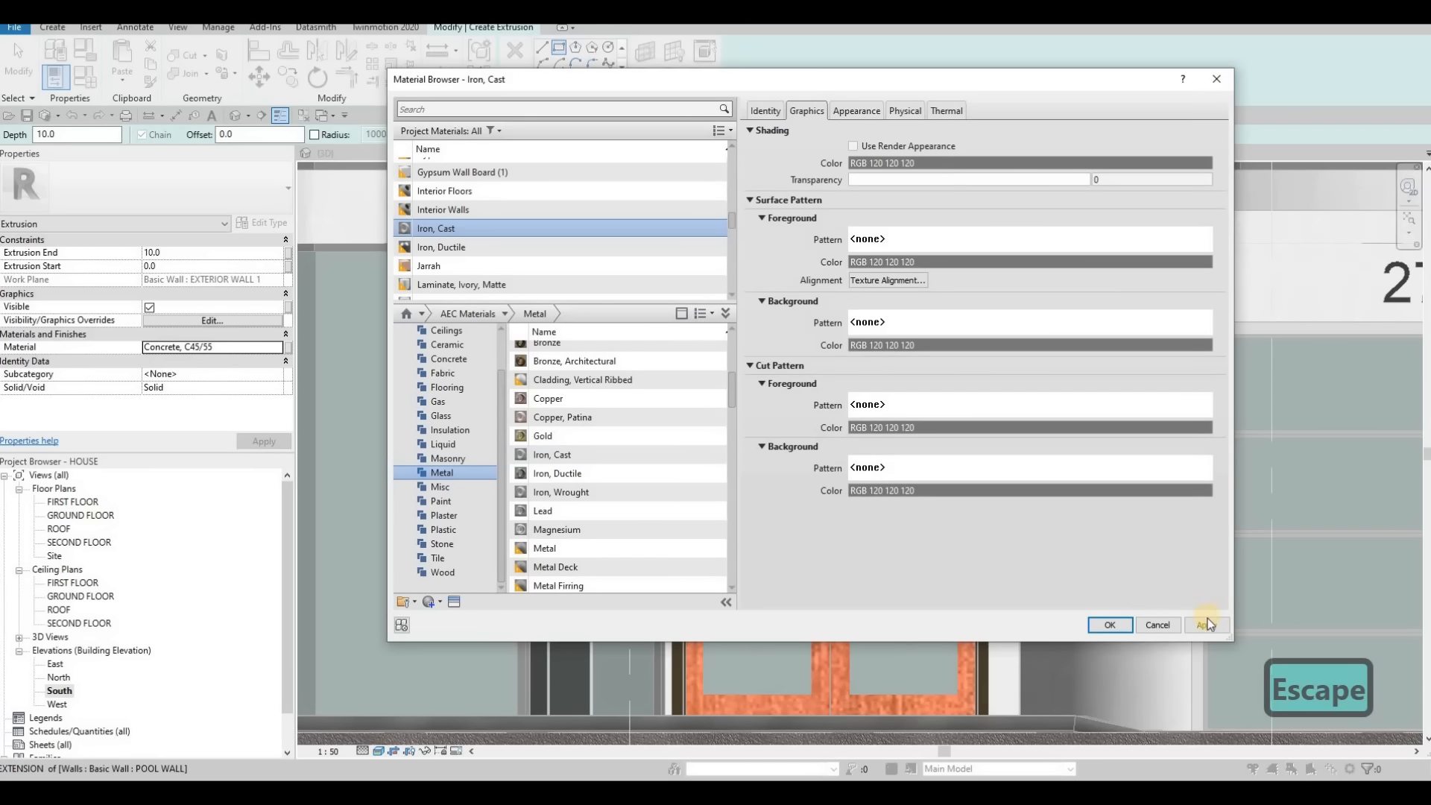
click(1111, 625)
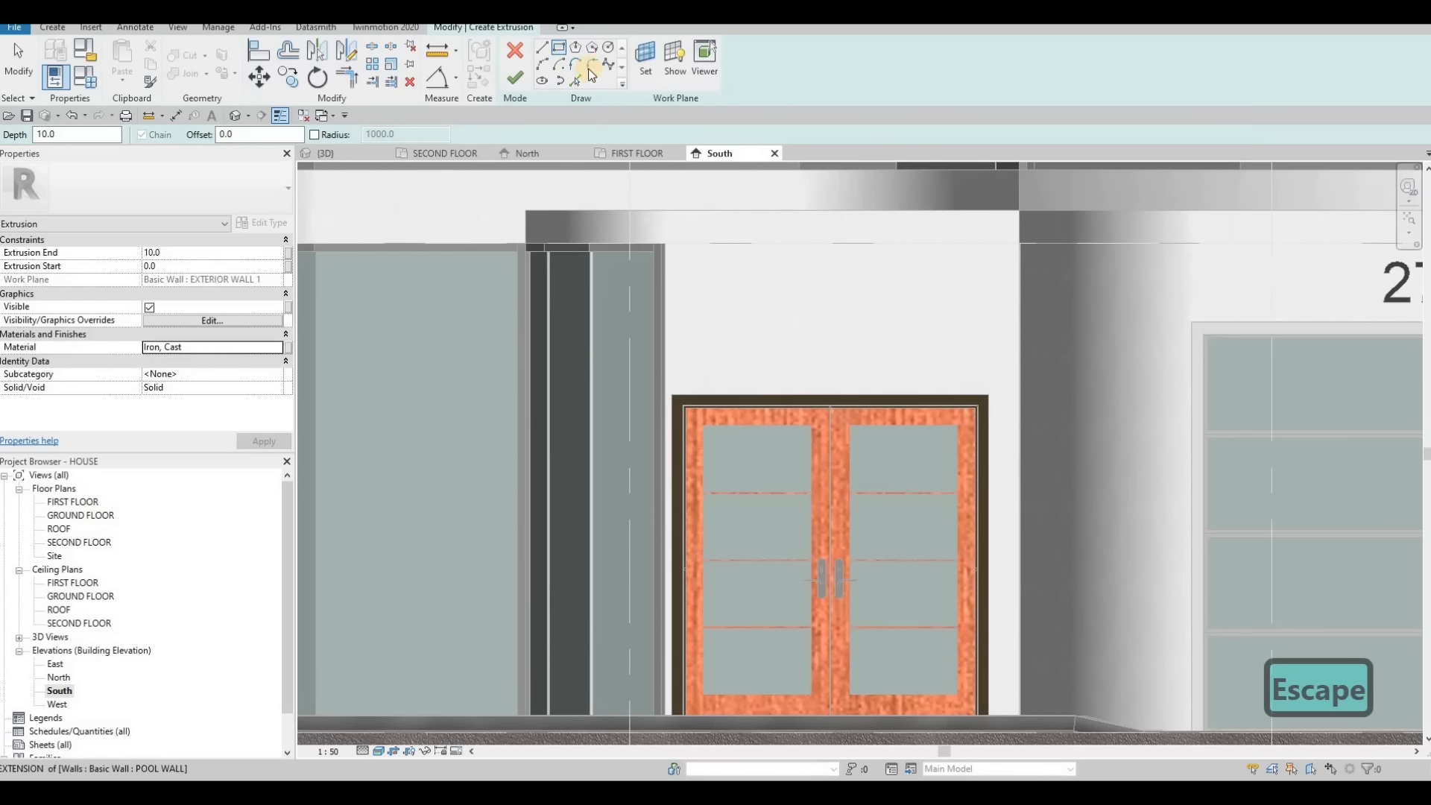
Sketch a small rectangle above the double door, set extrusion end to 30, and finish it.
click(559, 48)
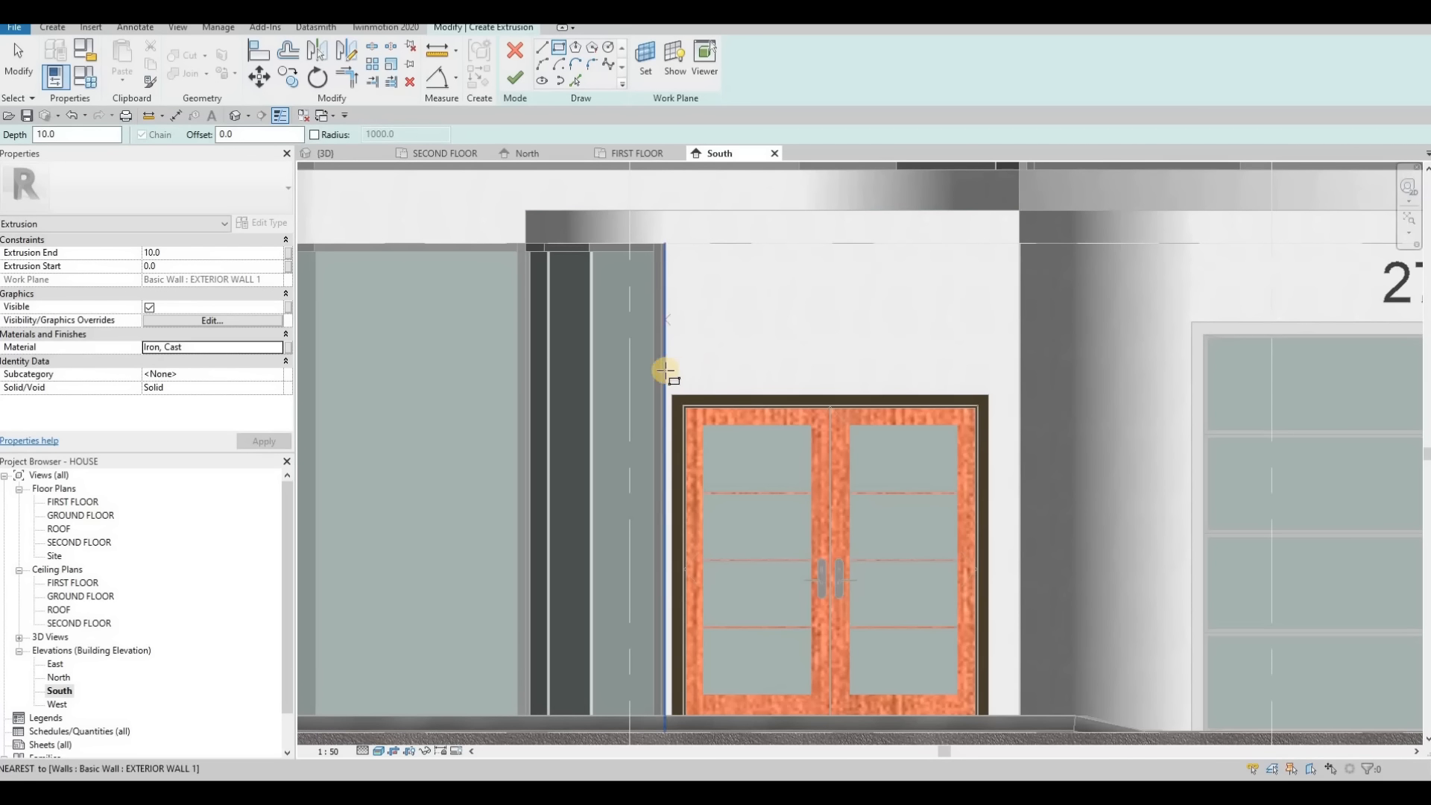
scroll(662, 375, up, 4)
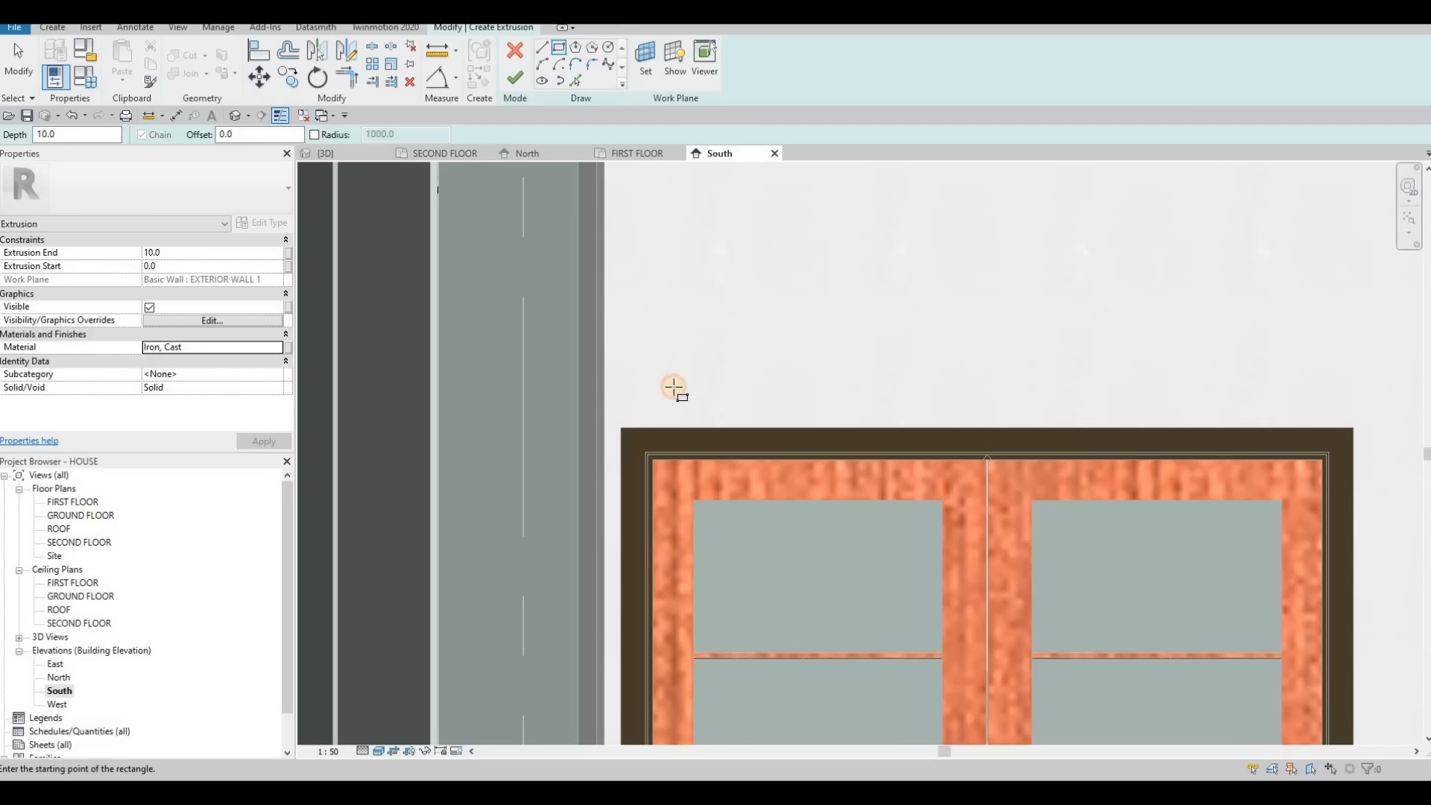
click(695, 393)
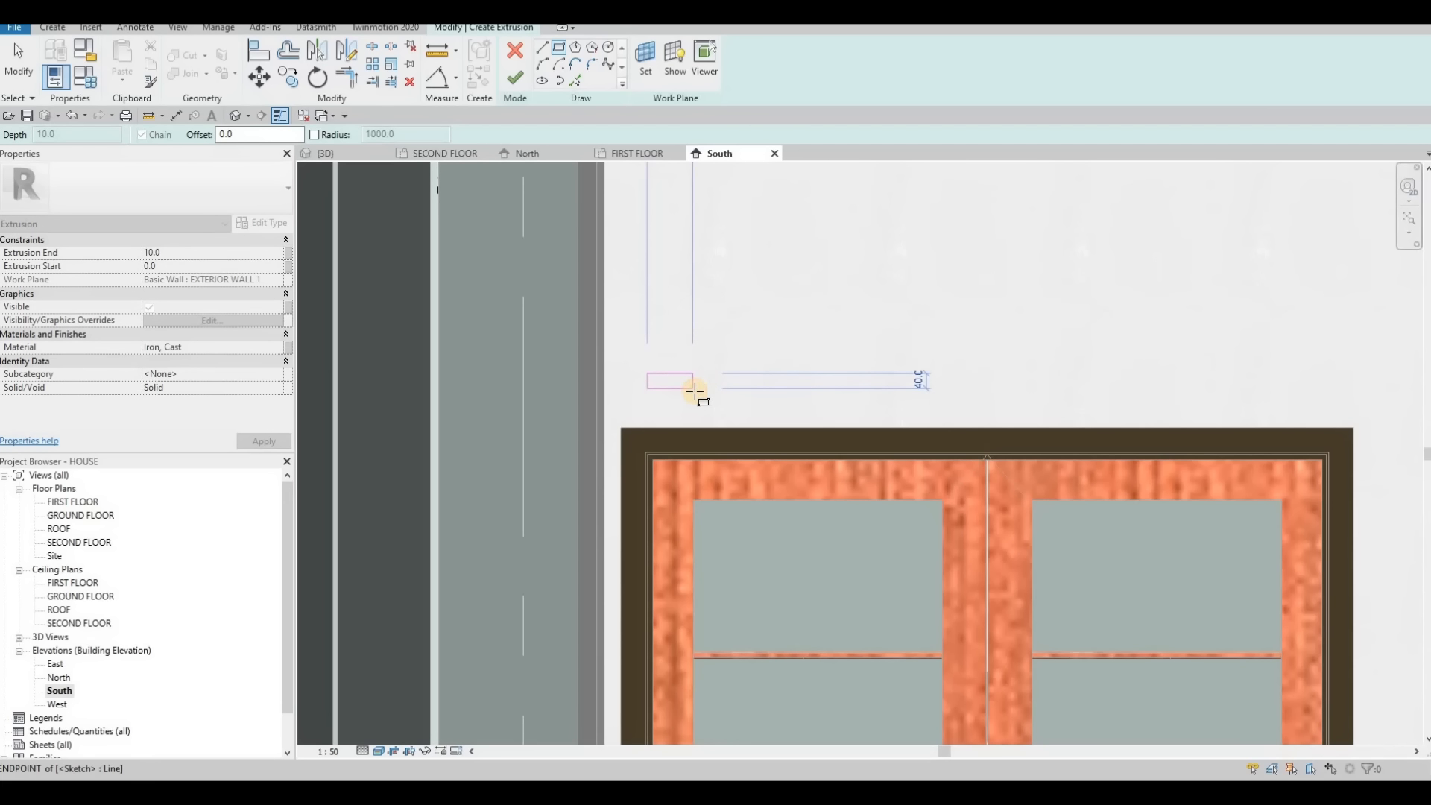
click(695, 391)
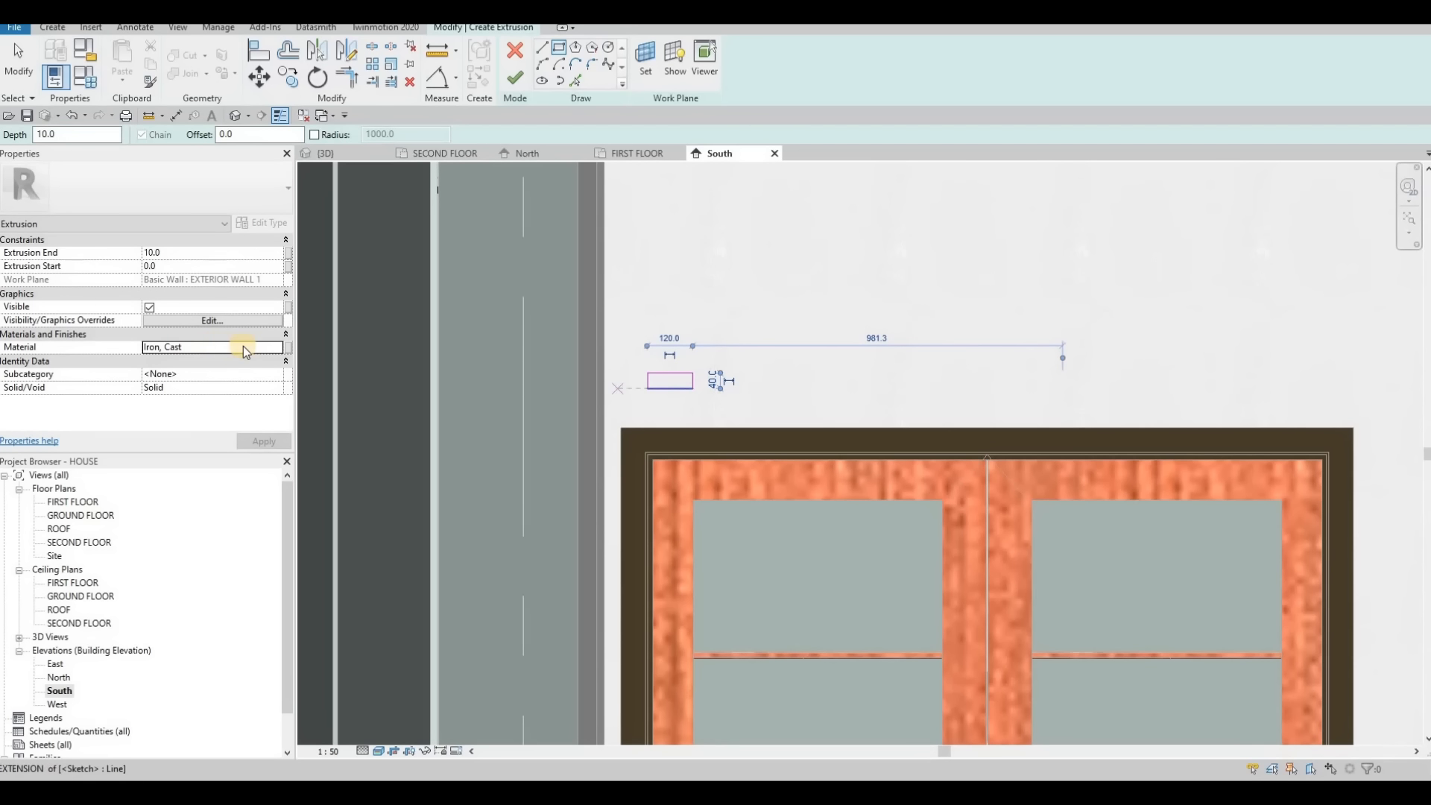
click(175, 256)
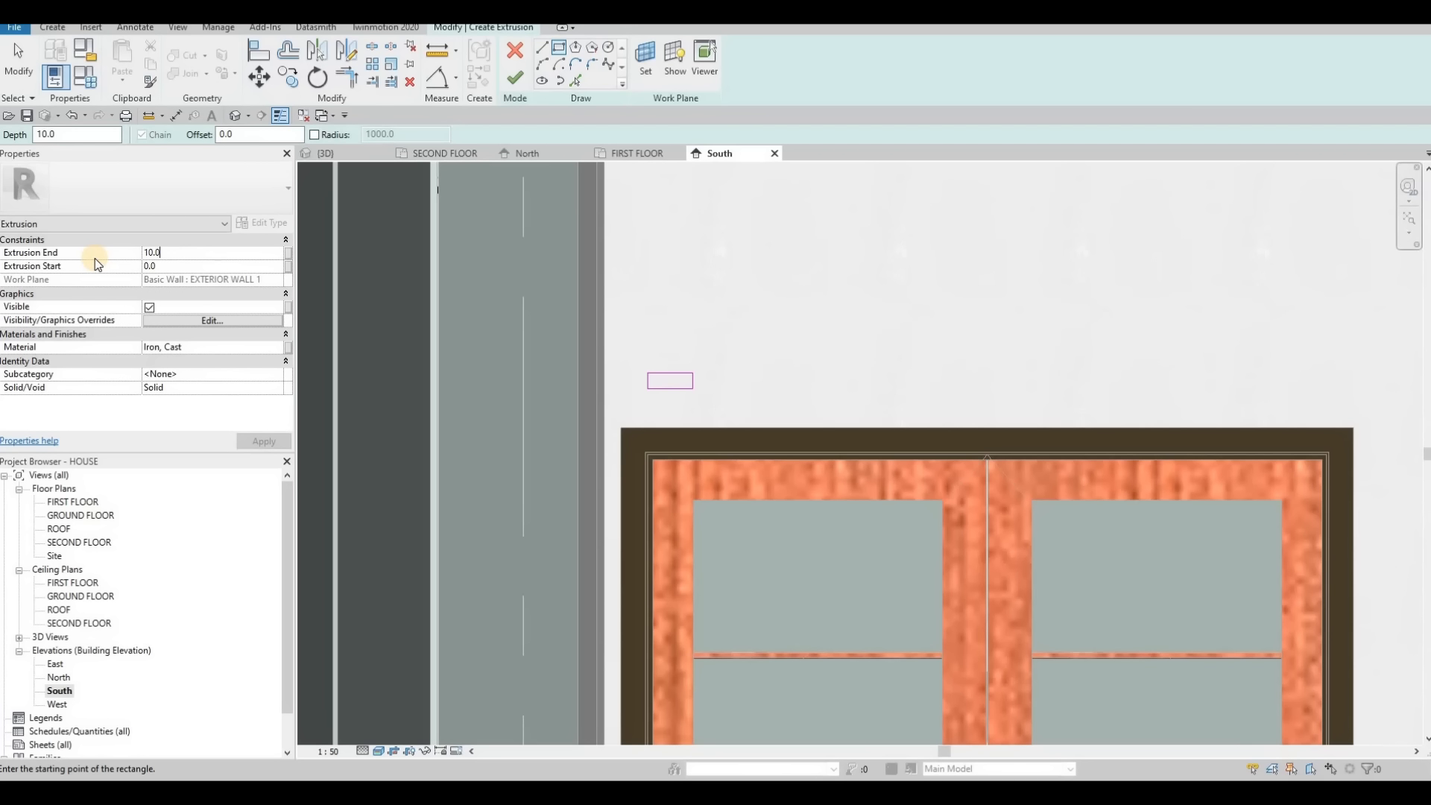
key(ctrl+a)
text(30)
click(255, 440)
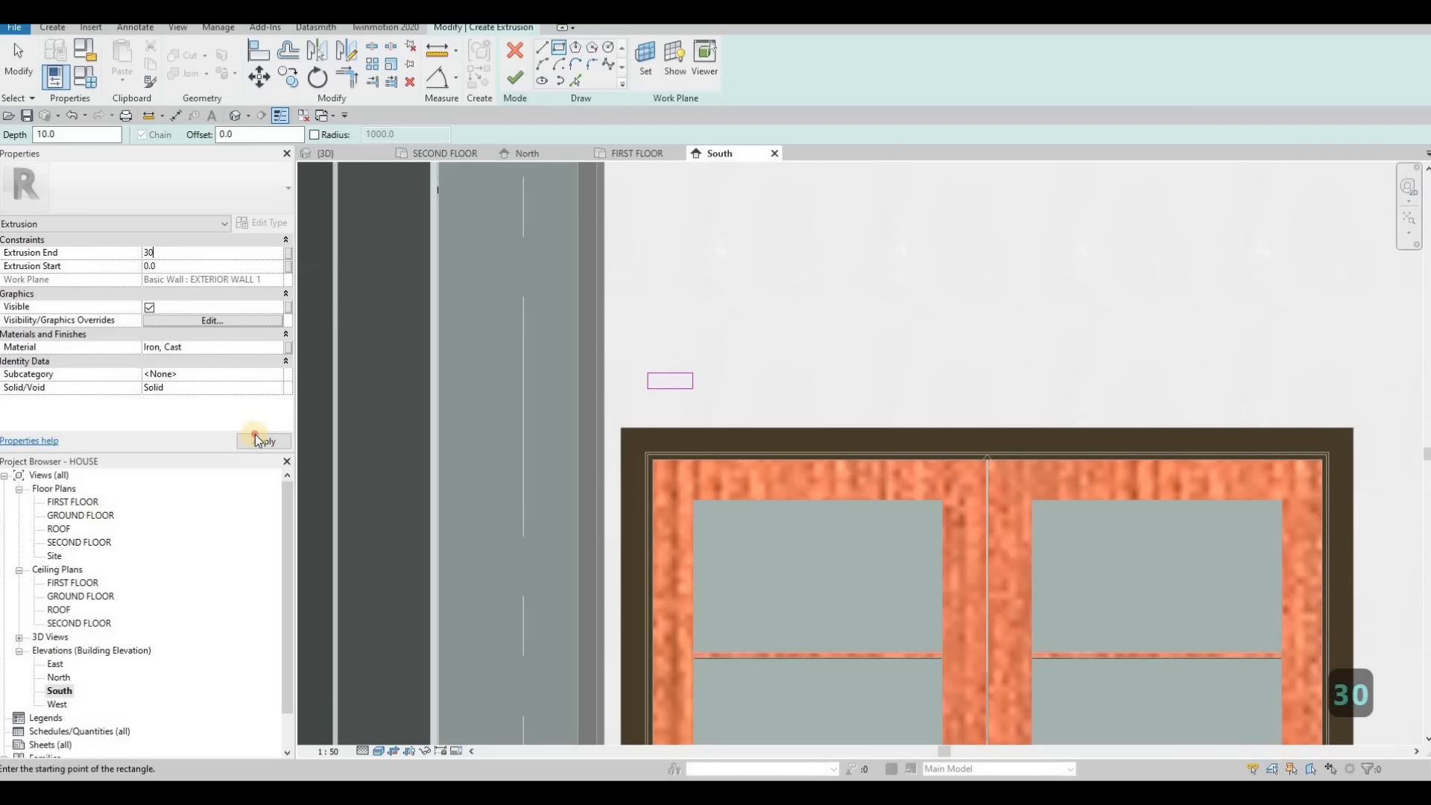
click(514, 78)
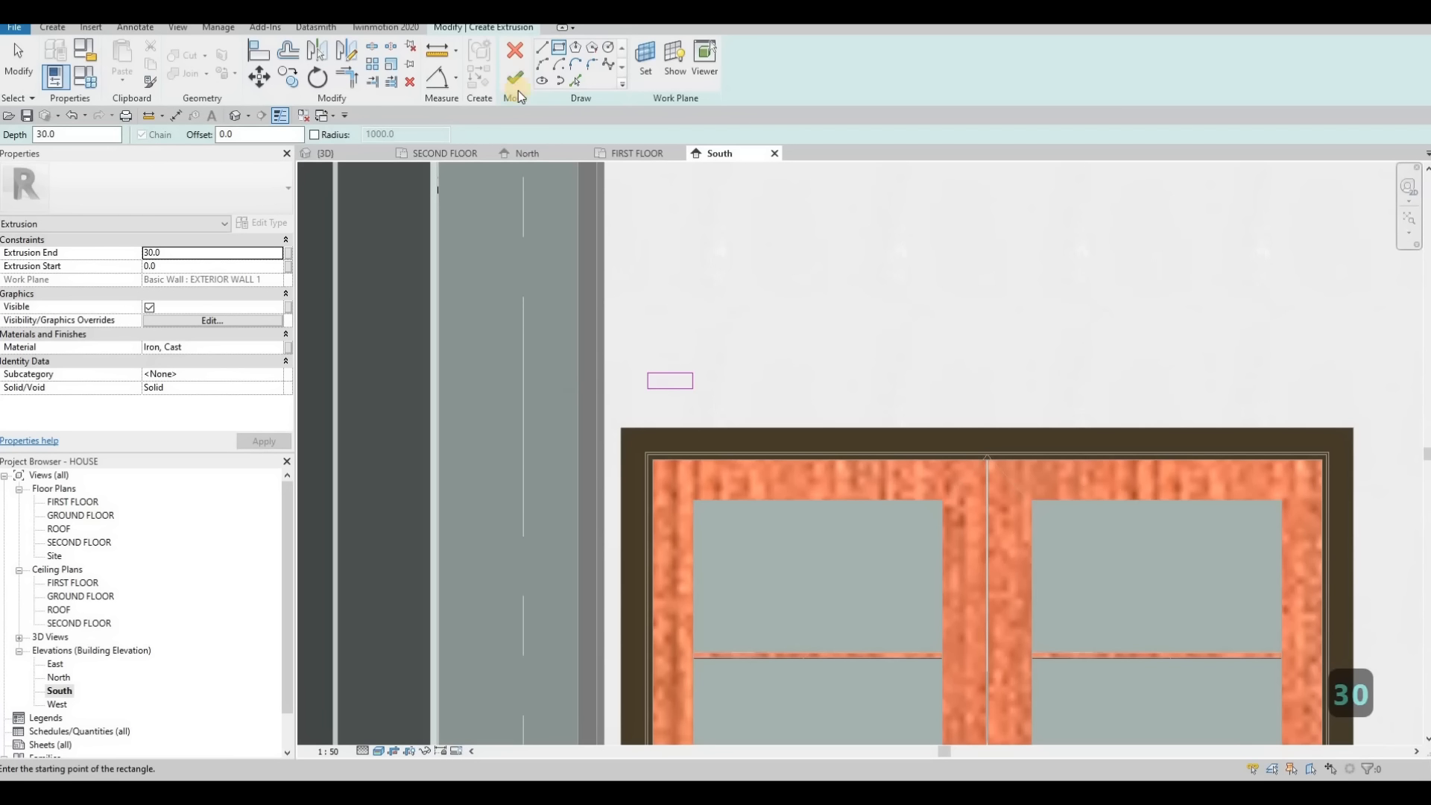
Inspect the new grey block in 3D, then return to the South elevation.
click(360, 155)
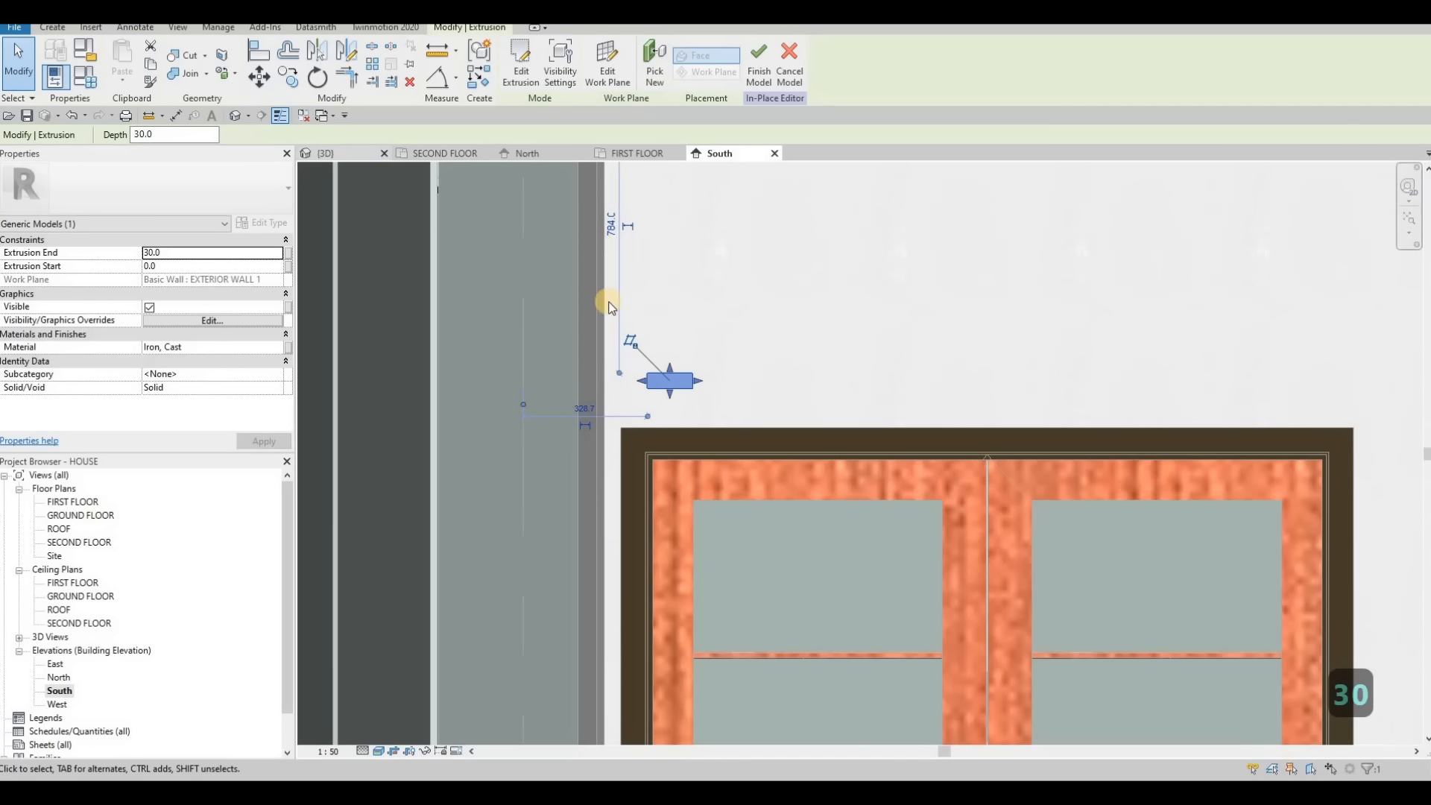
scroll(677, 413, up, 3)
shift+middle_drag(678, 413, 669, 380)
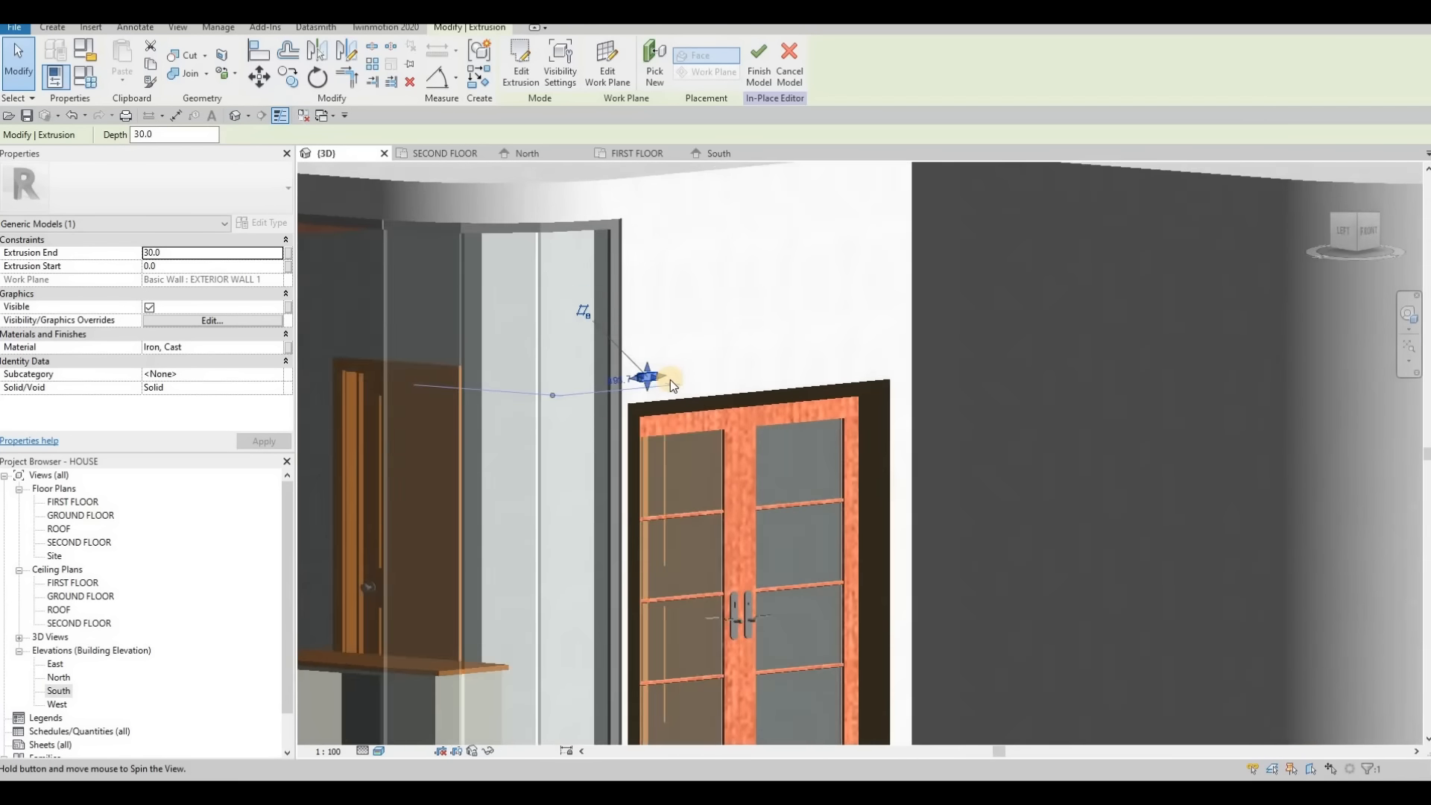
scroll(668, 380, up, 2)
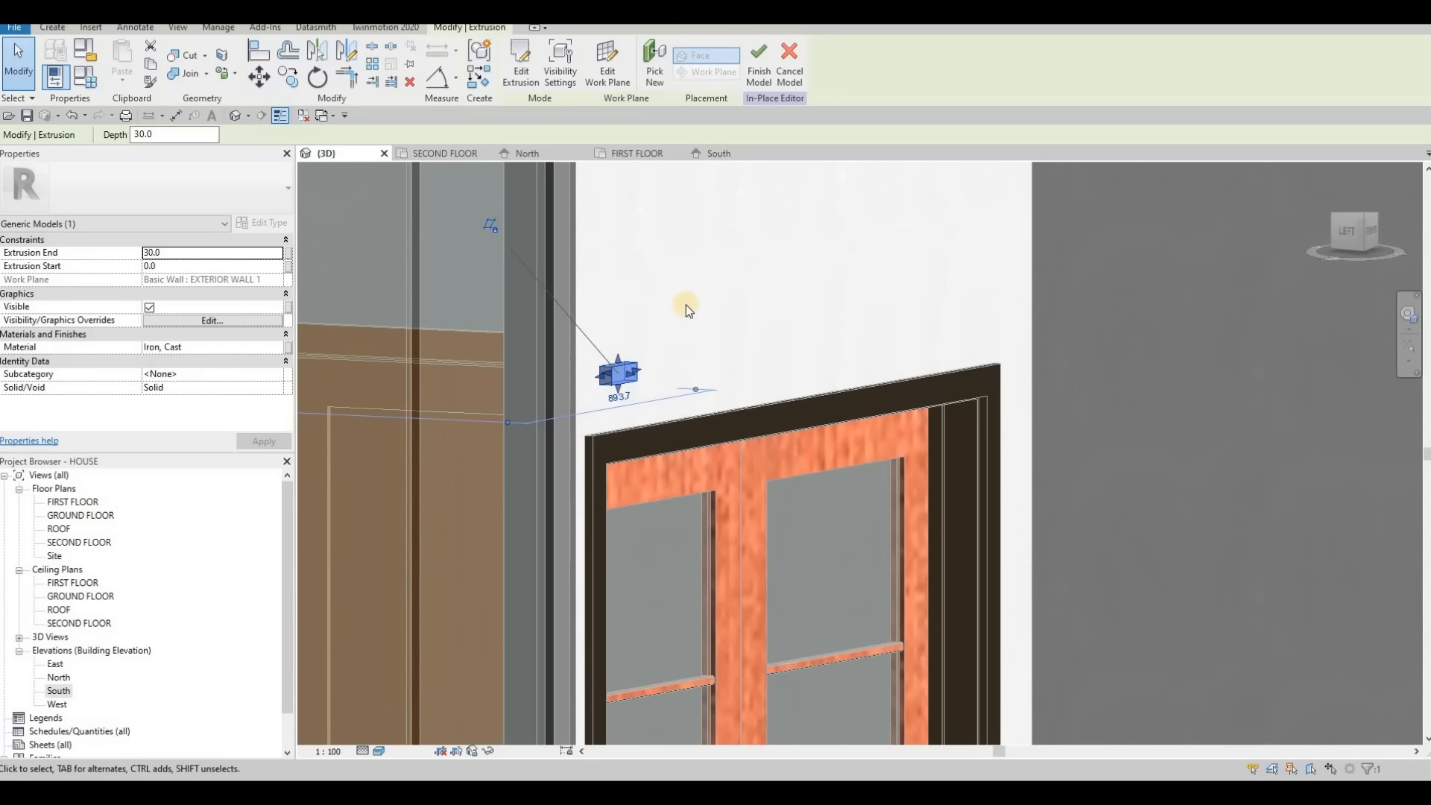
click(726, 151)
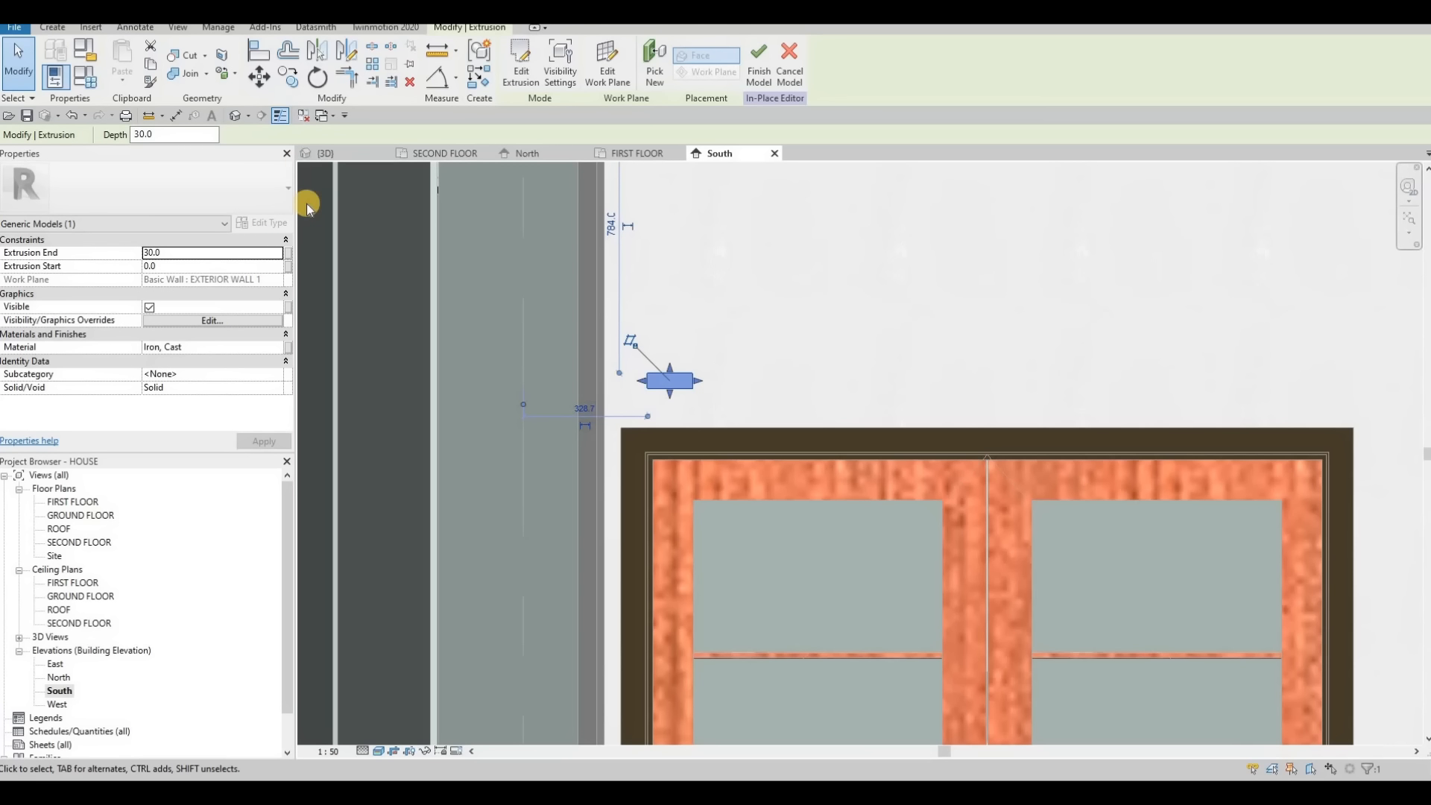
key(Escape)
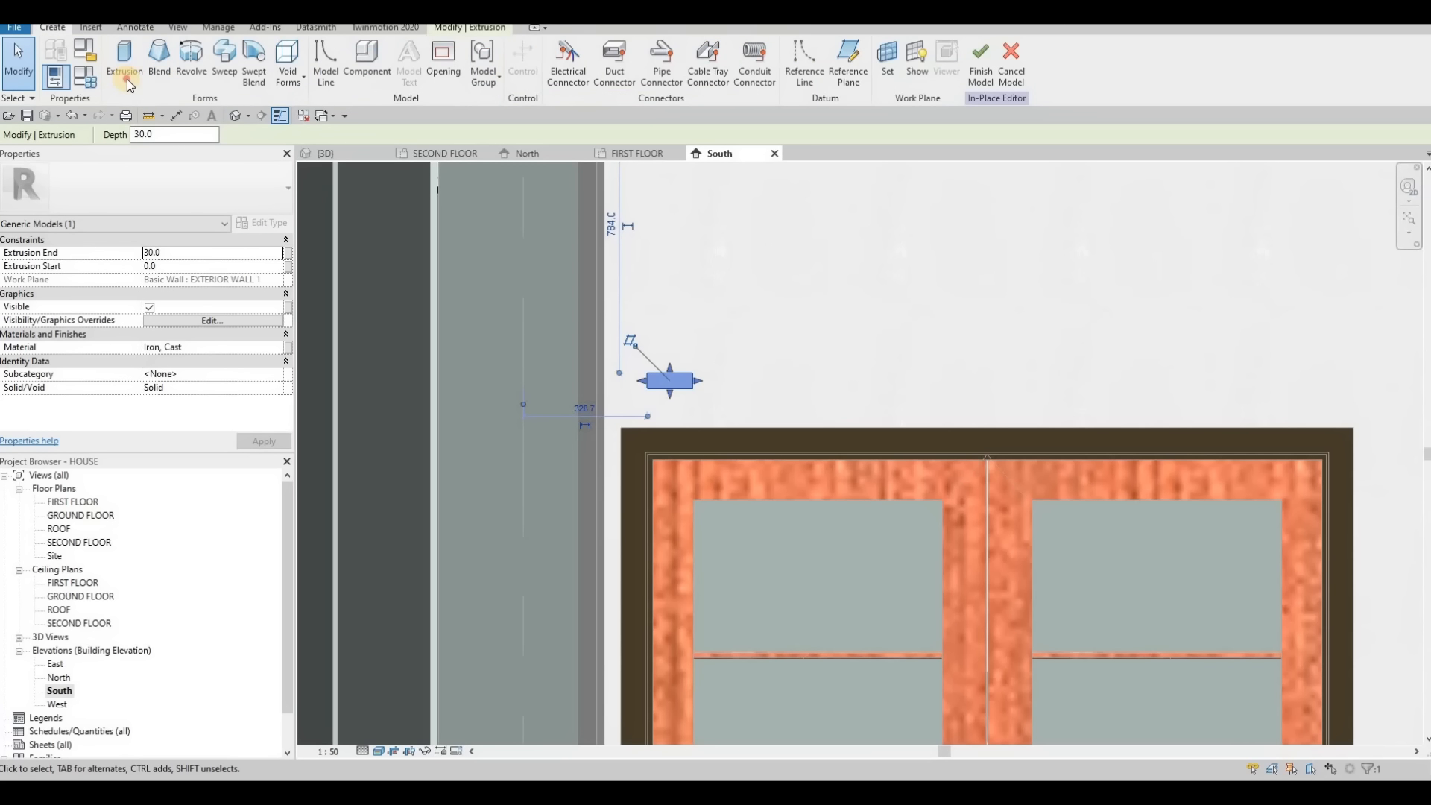
Start a new extrusion and draw a rectangle profile beneath the grey block.
click(125, 64)
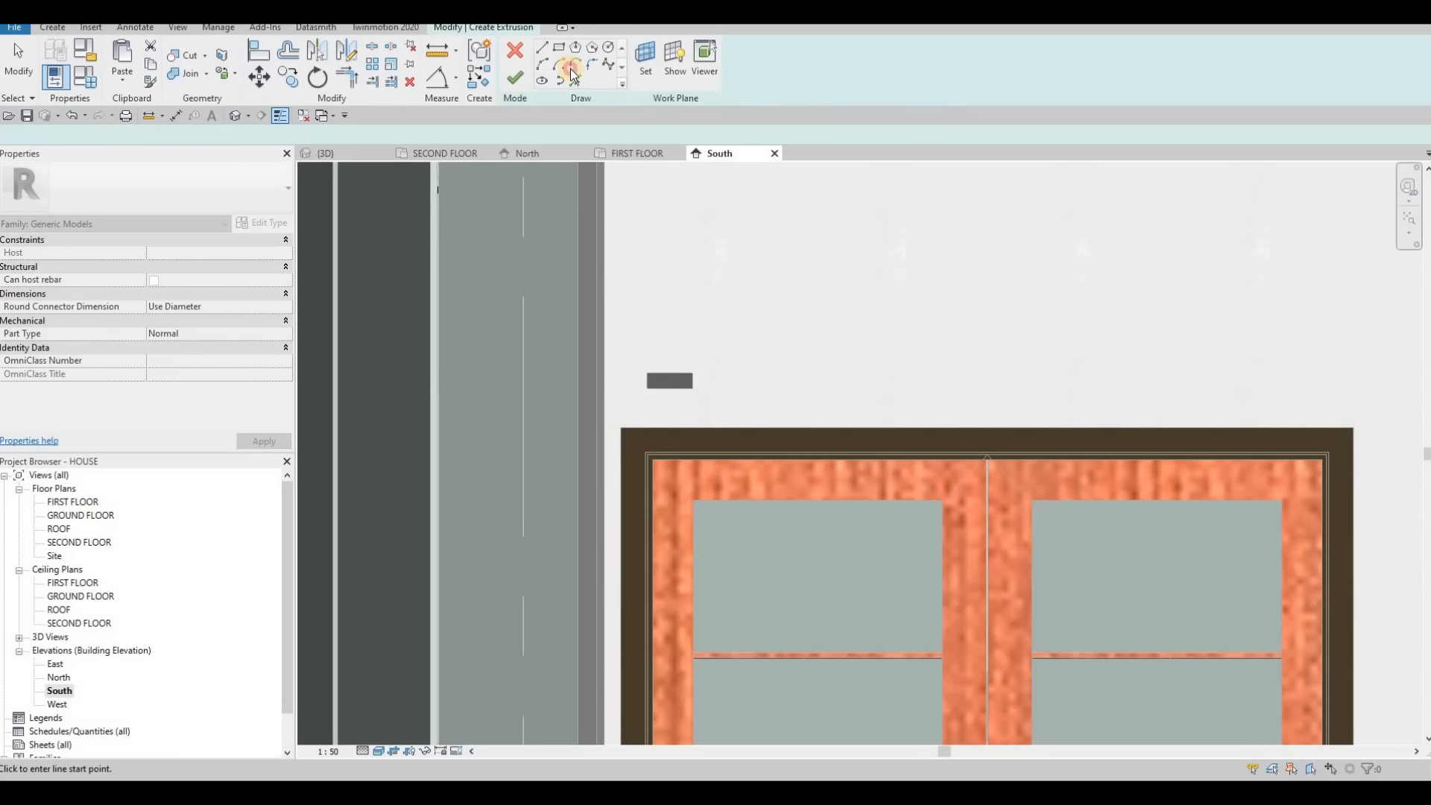
click(559, 48)
scroll(674, 395, up, 3)
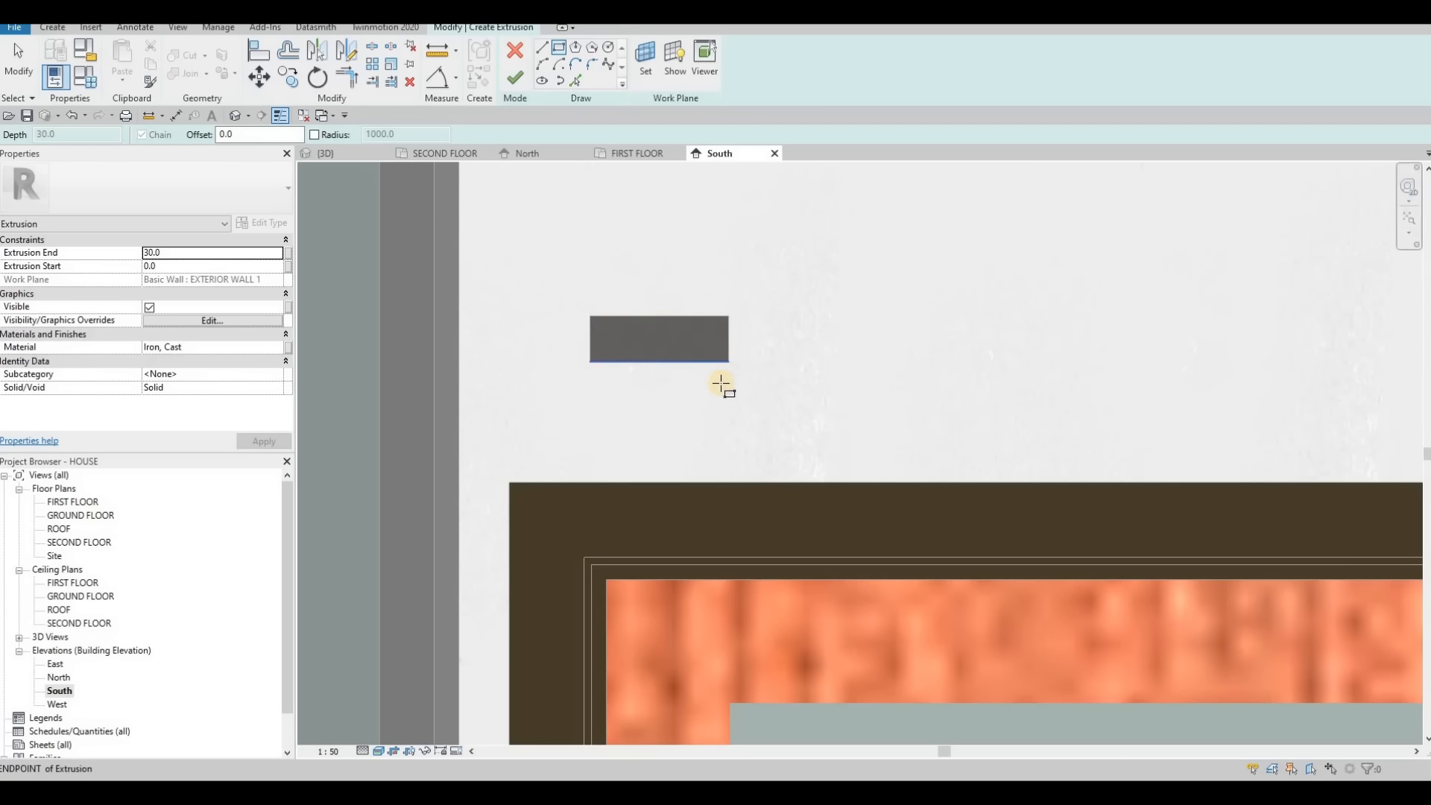
click(720, 384)
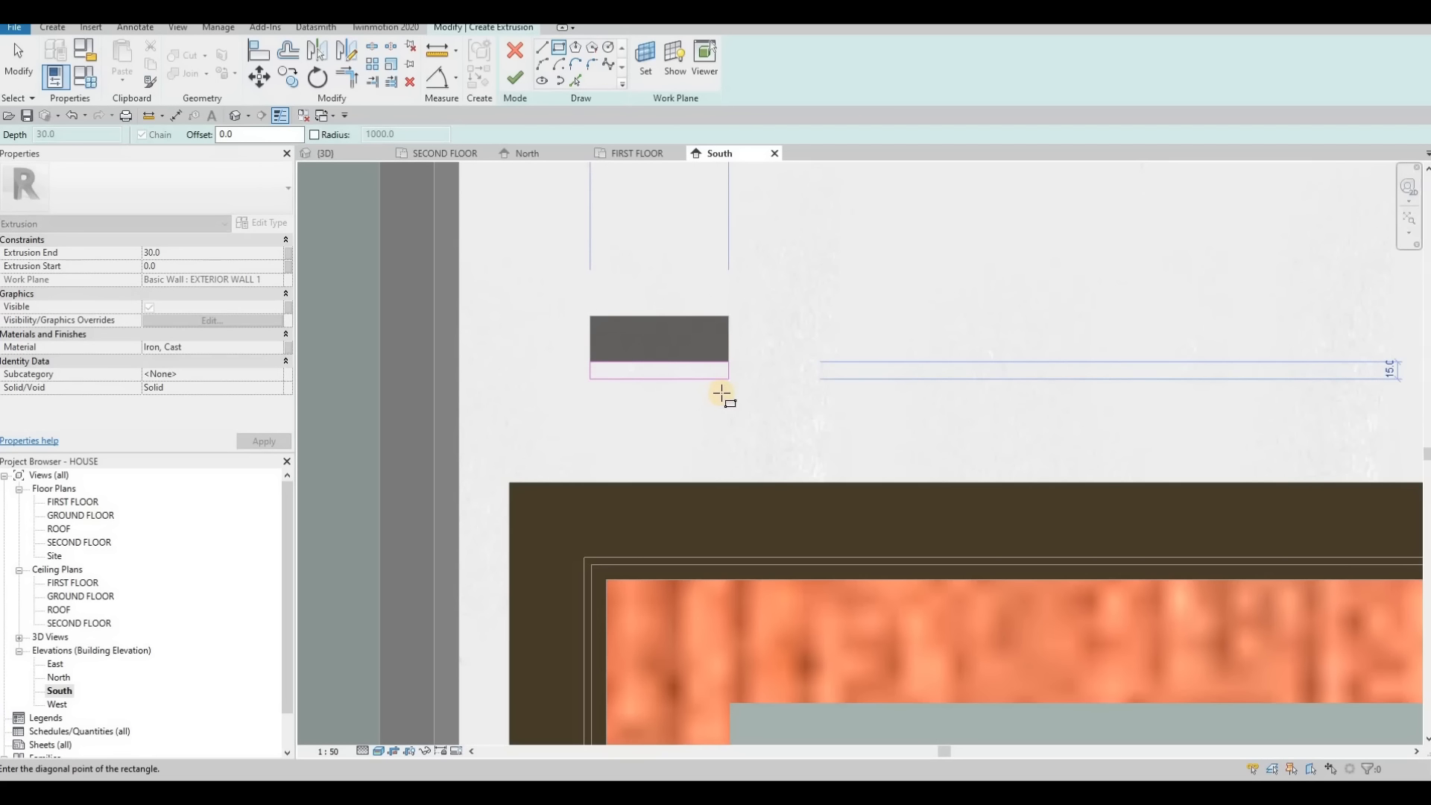
click(661, 304)
key(Escape)
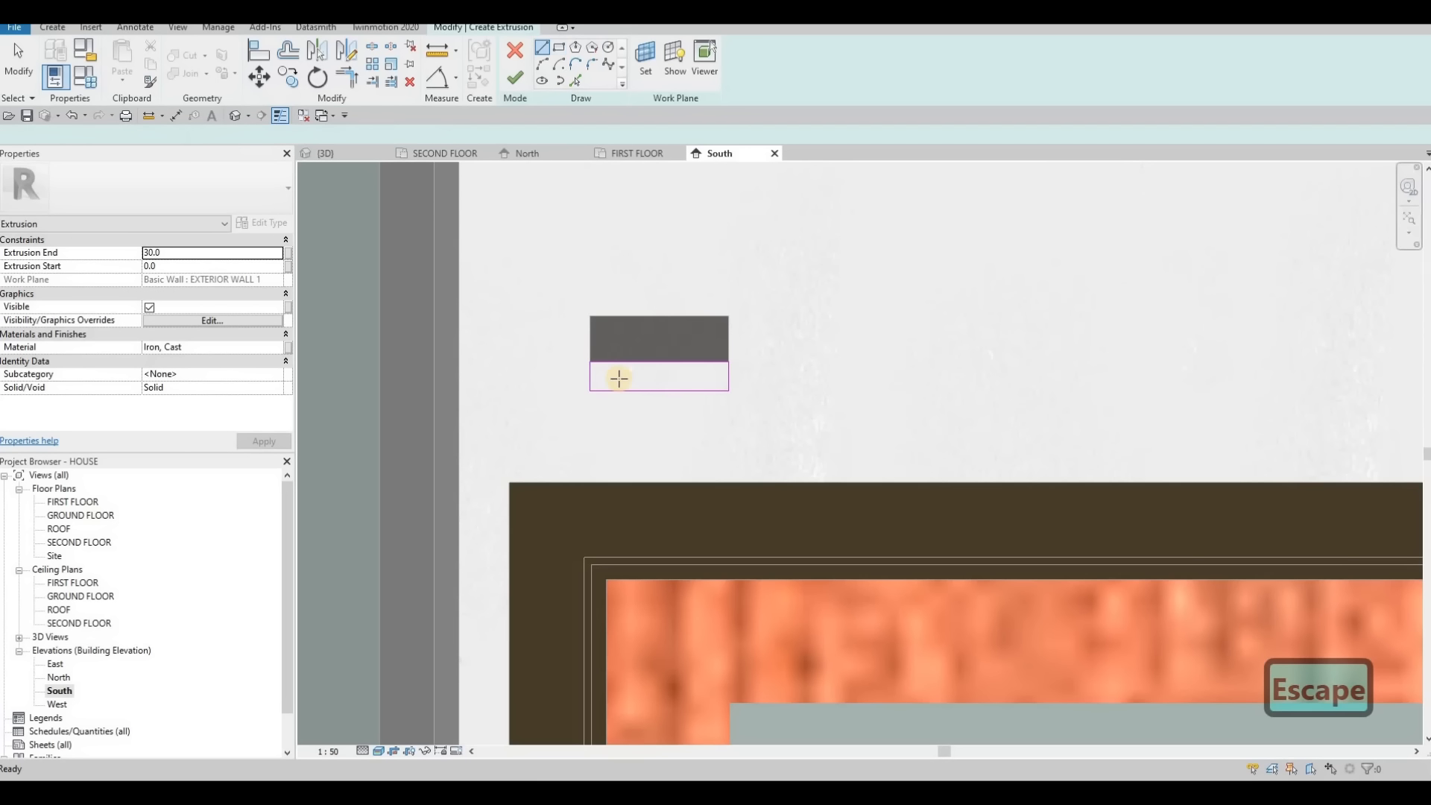
Turn the rectangle into a tapered trapezoid with a mirrored diagonal, trimming and deleting leftovers.
click(589, 363)
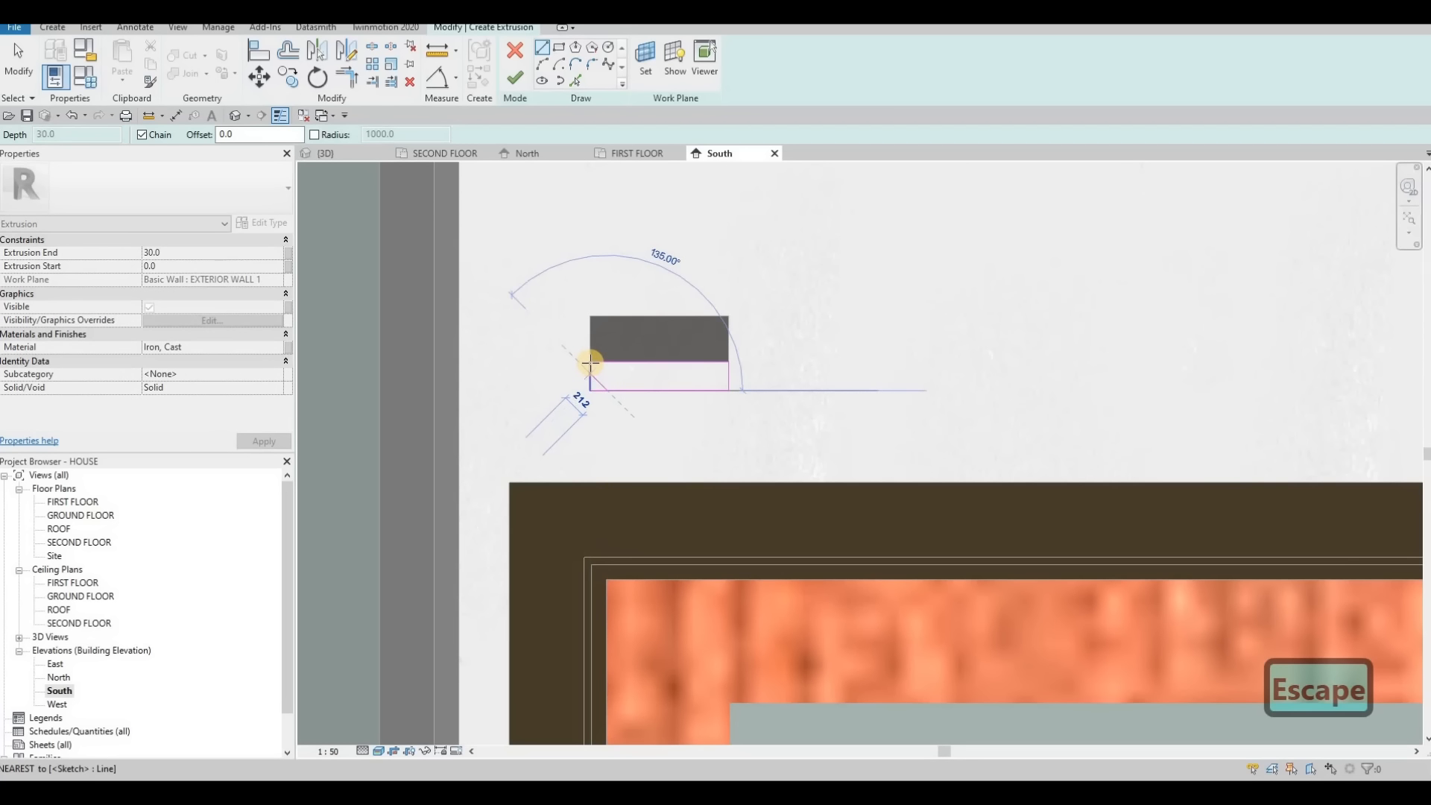
click(607, 389)
key(Escape)
key(Escape)
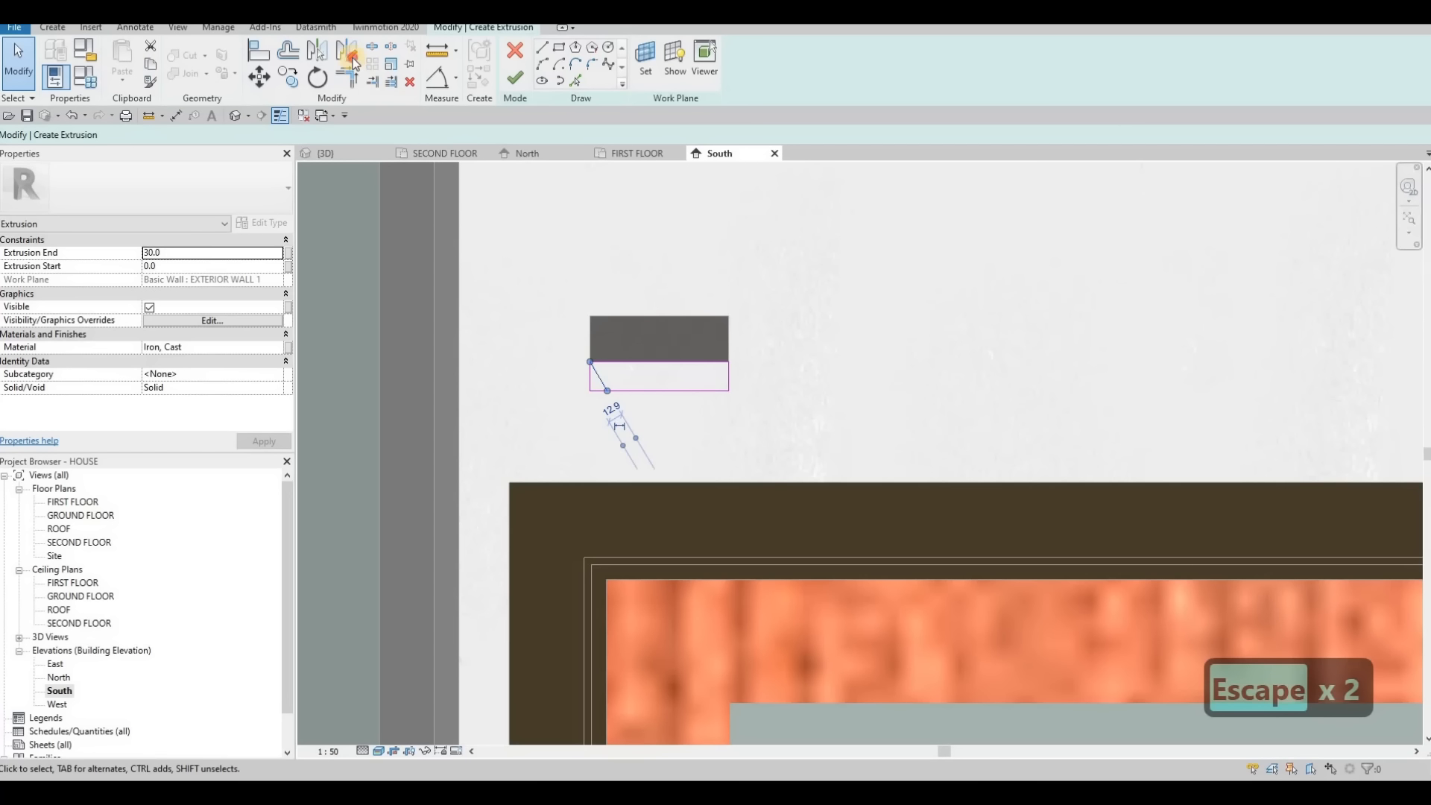
click(346, 51)
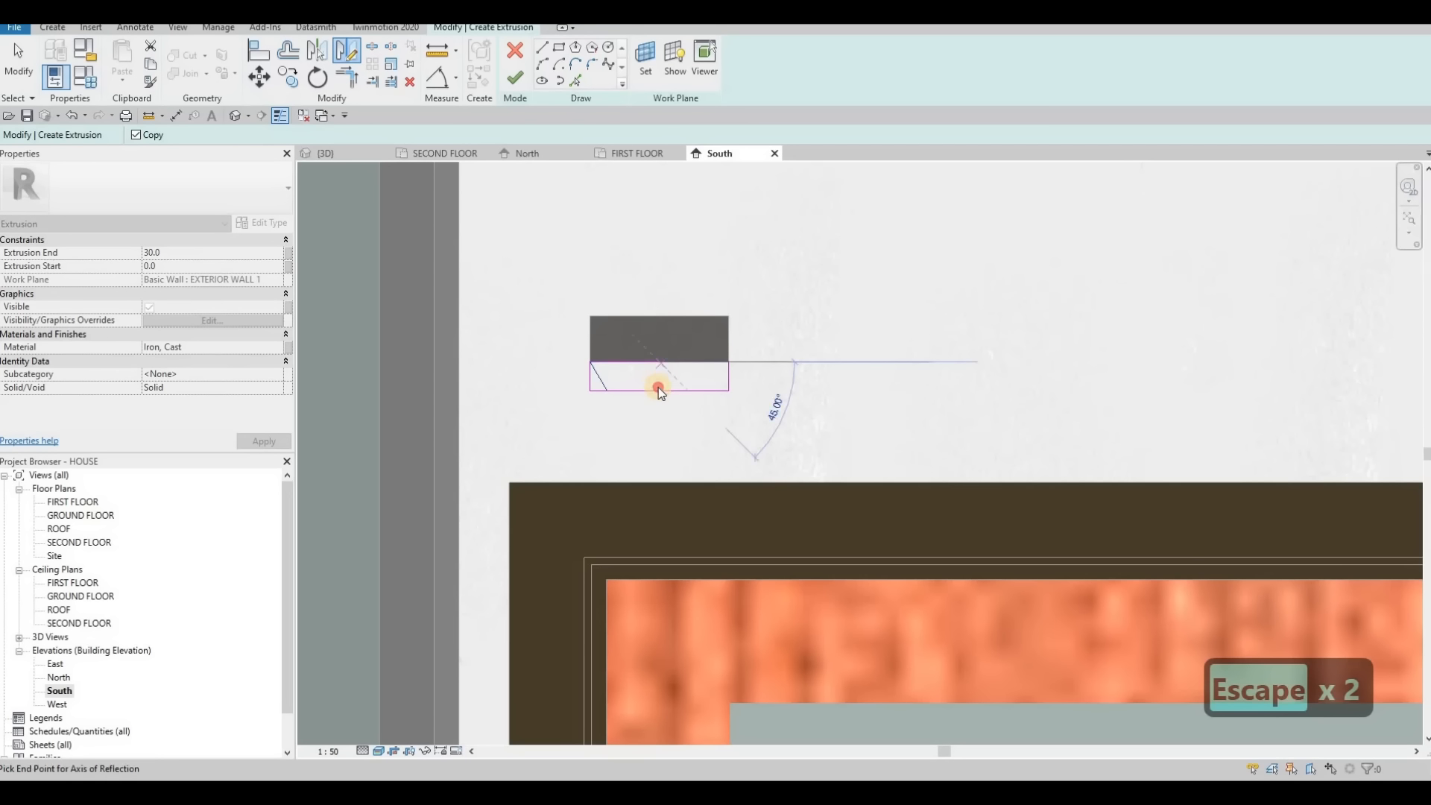
click(673, 405)
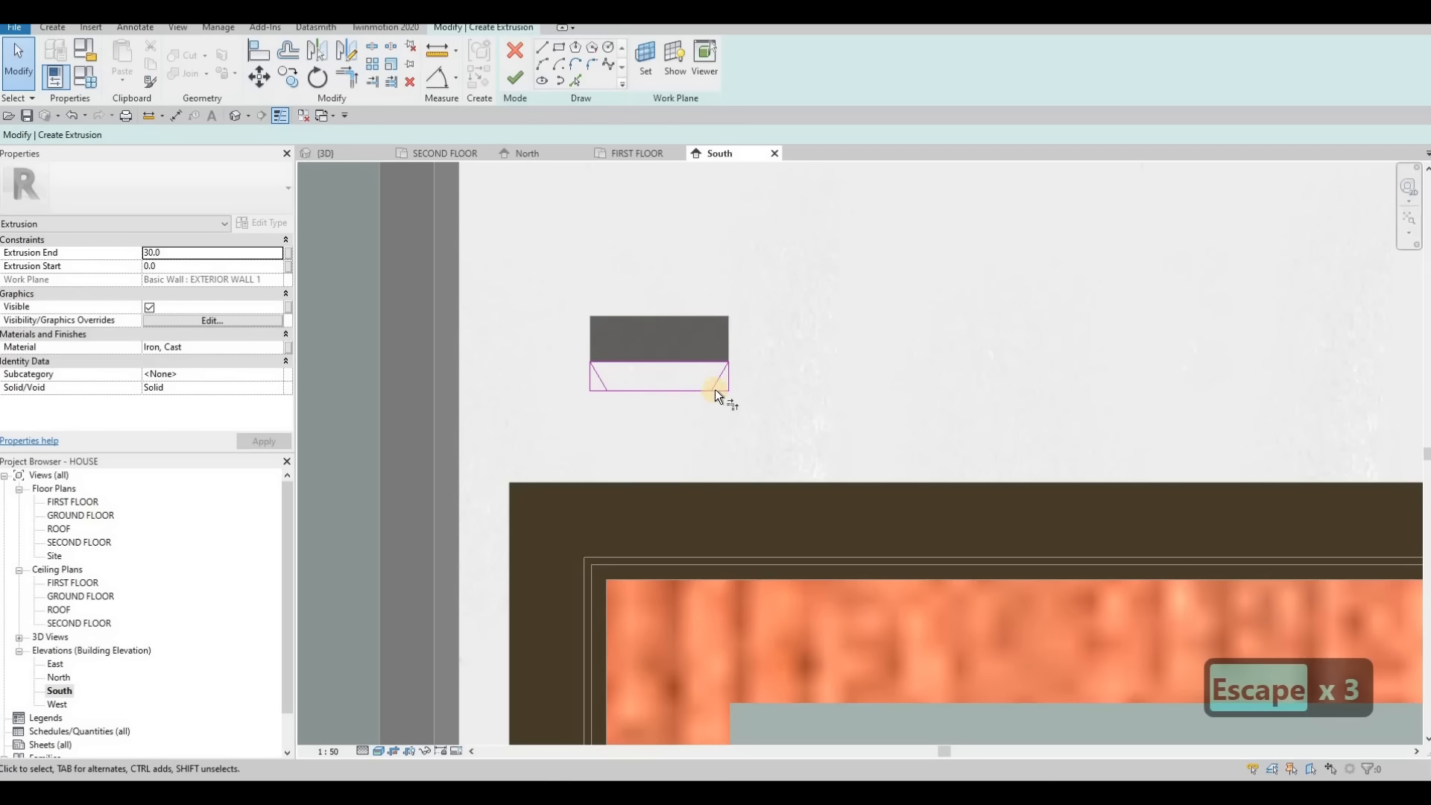
key(t)
key(r)
click(697, 388)
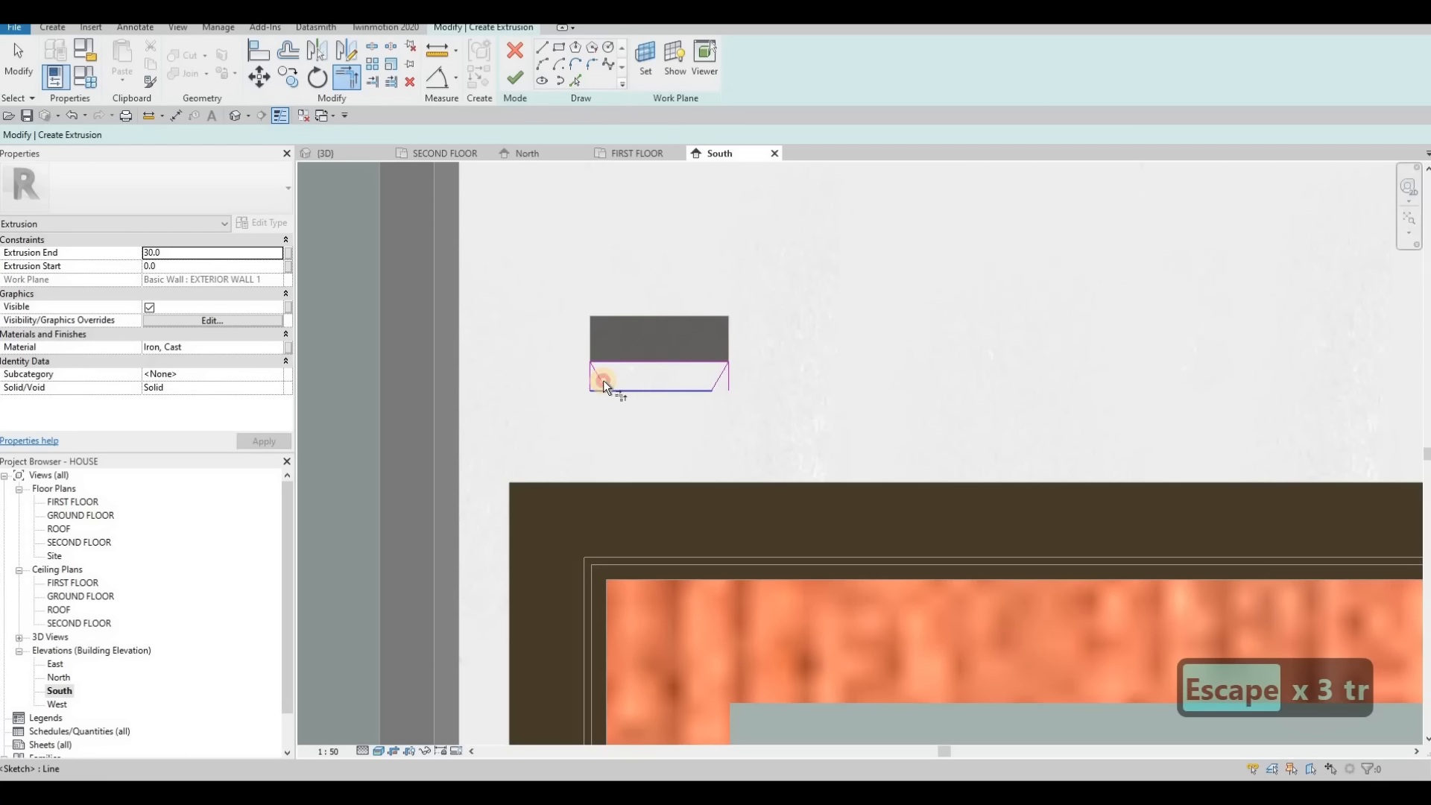
key(Escape)
click(729, 378)
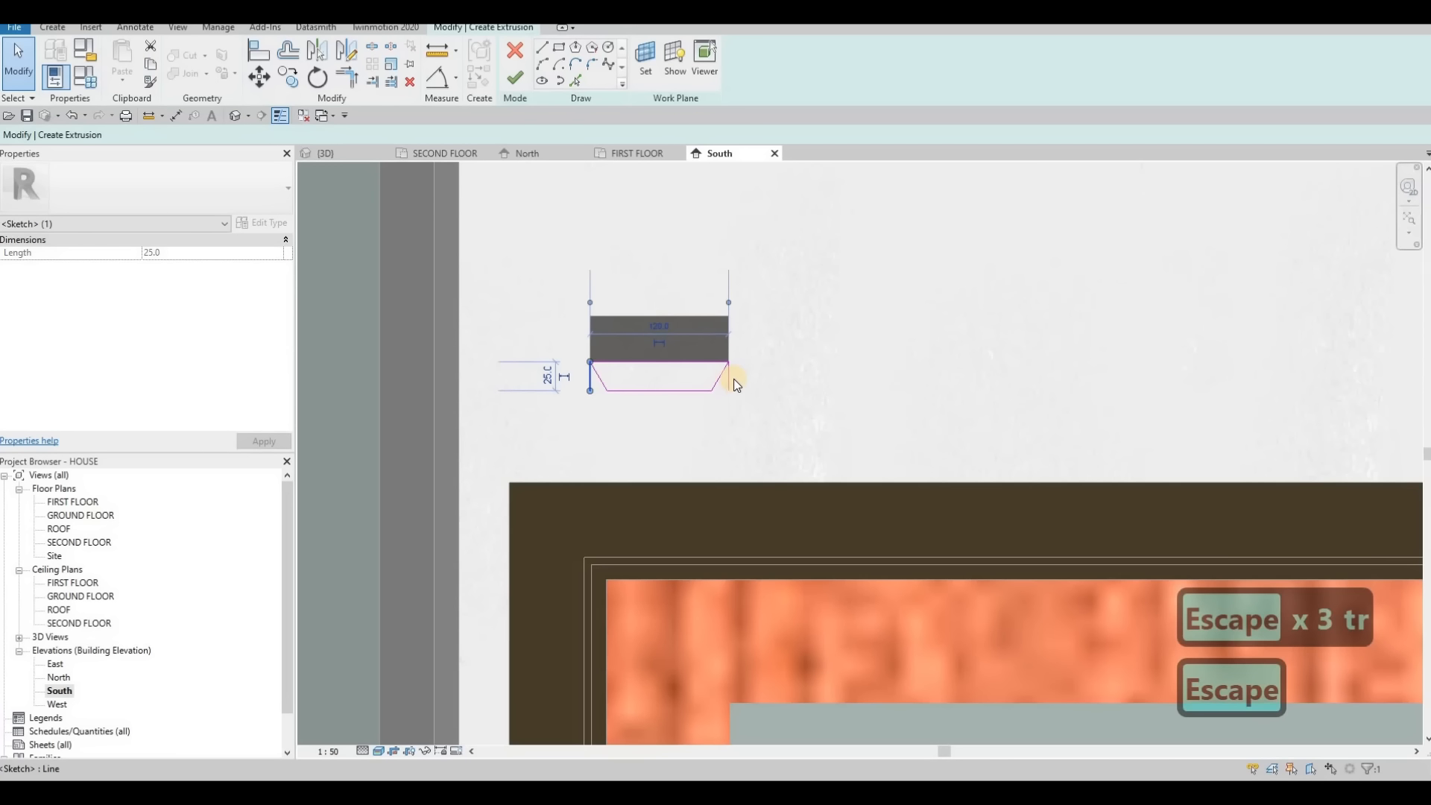
key(Delete)
key(Delete)
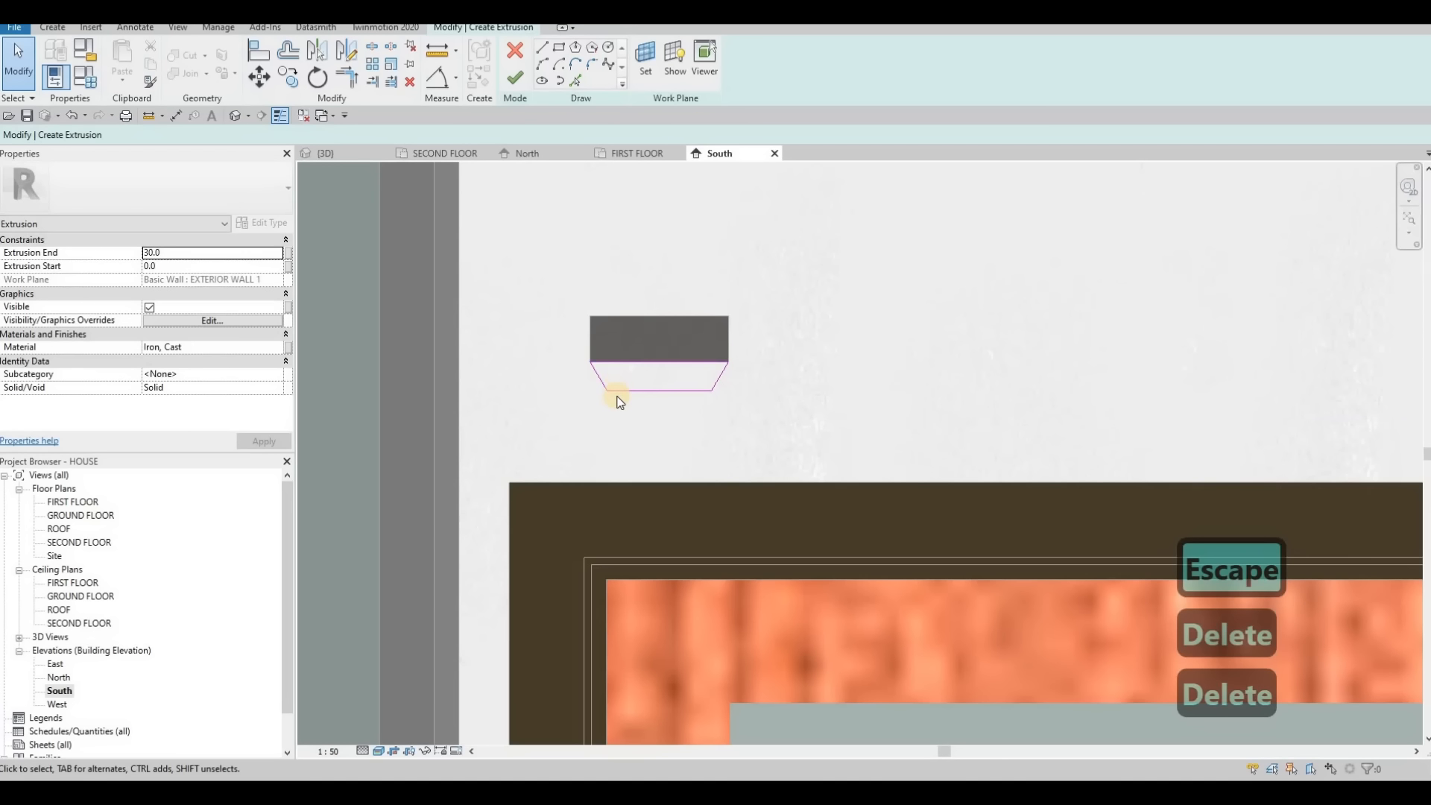
key(Escape)
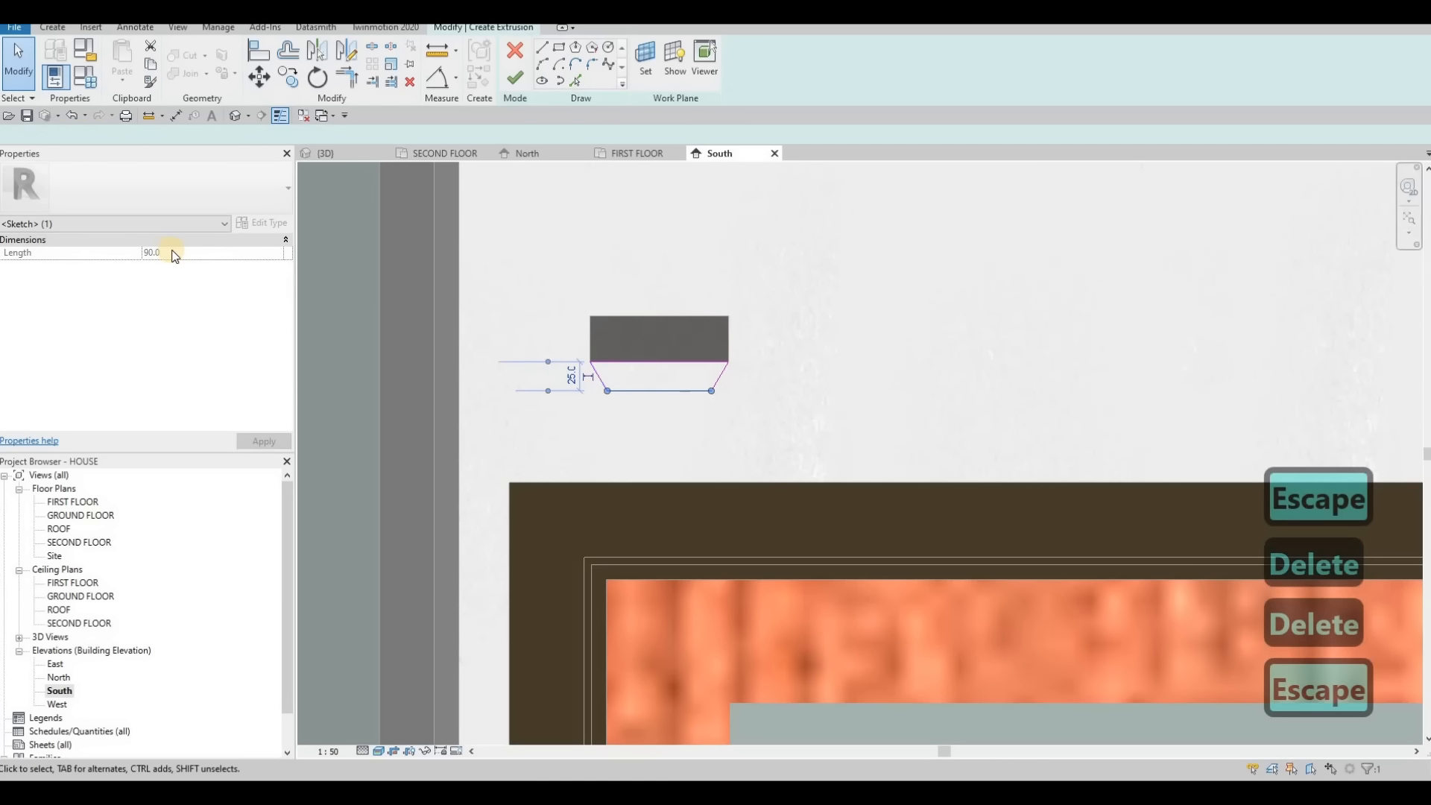
Set the trapezoid's extrusion end to 25.
double_click(177, 254)
text(25)
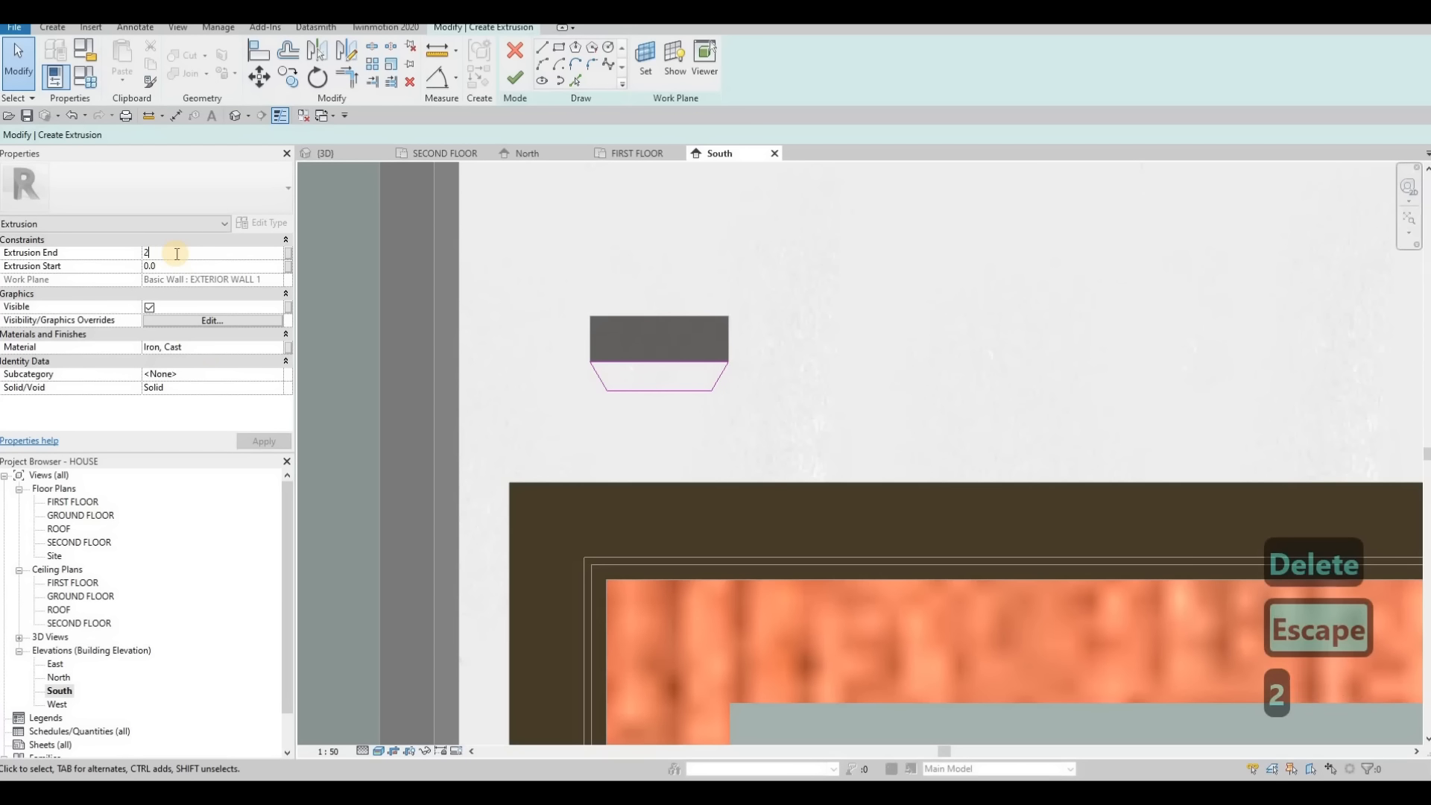
click(266, 350)
Apply Glass, White, High Luminance to the trapezoid extrusion and finish its sketch.
click(275, 349)
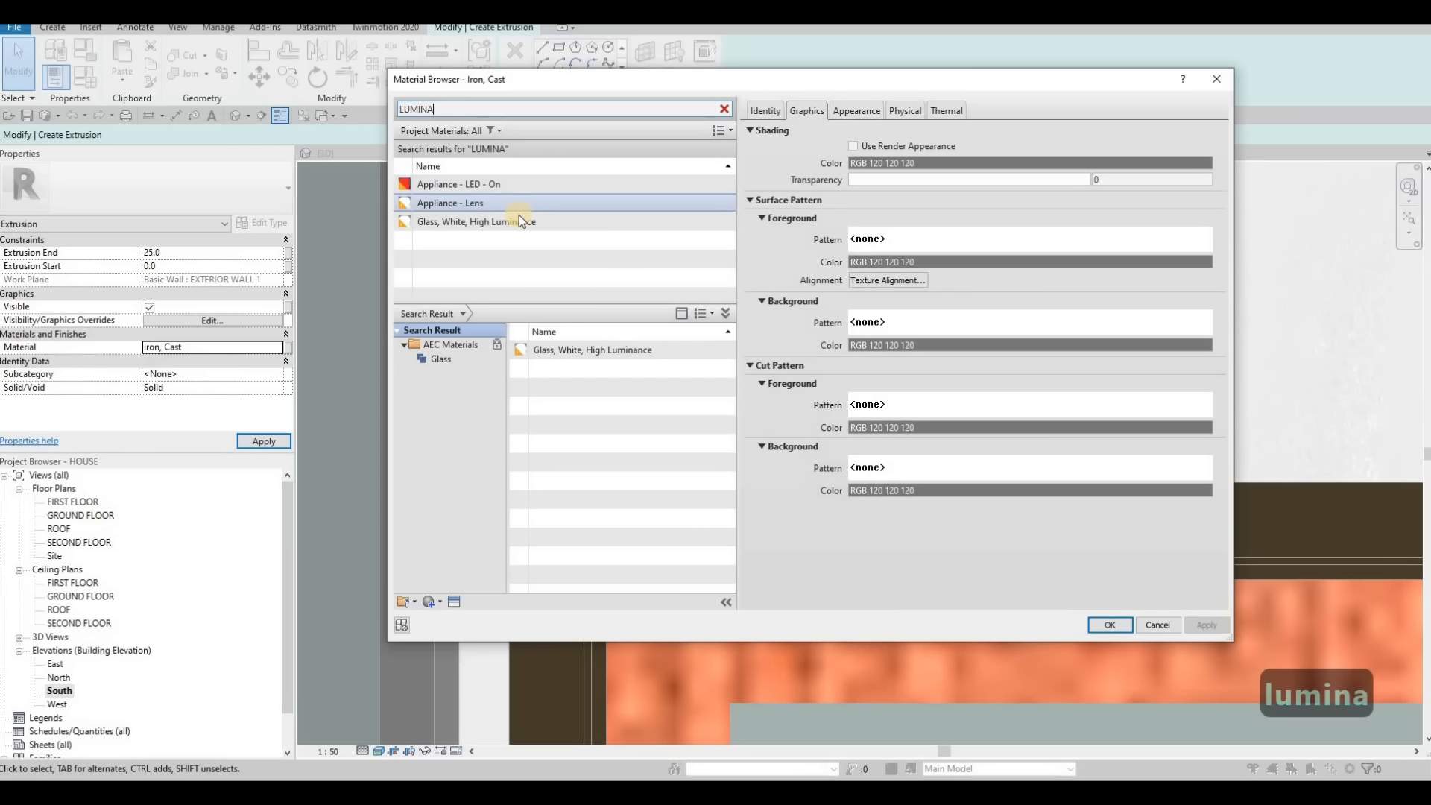
click(518, 220)
click(1108, 626)
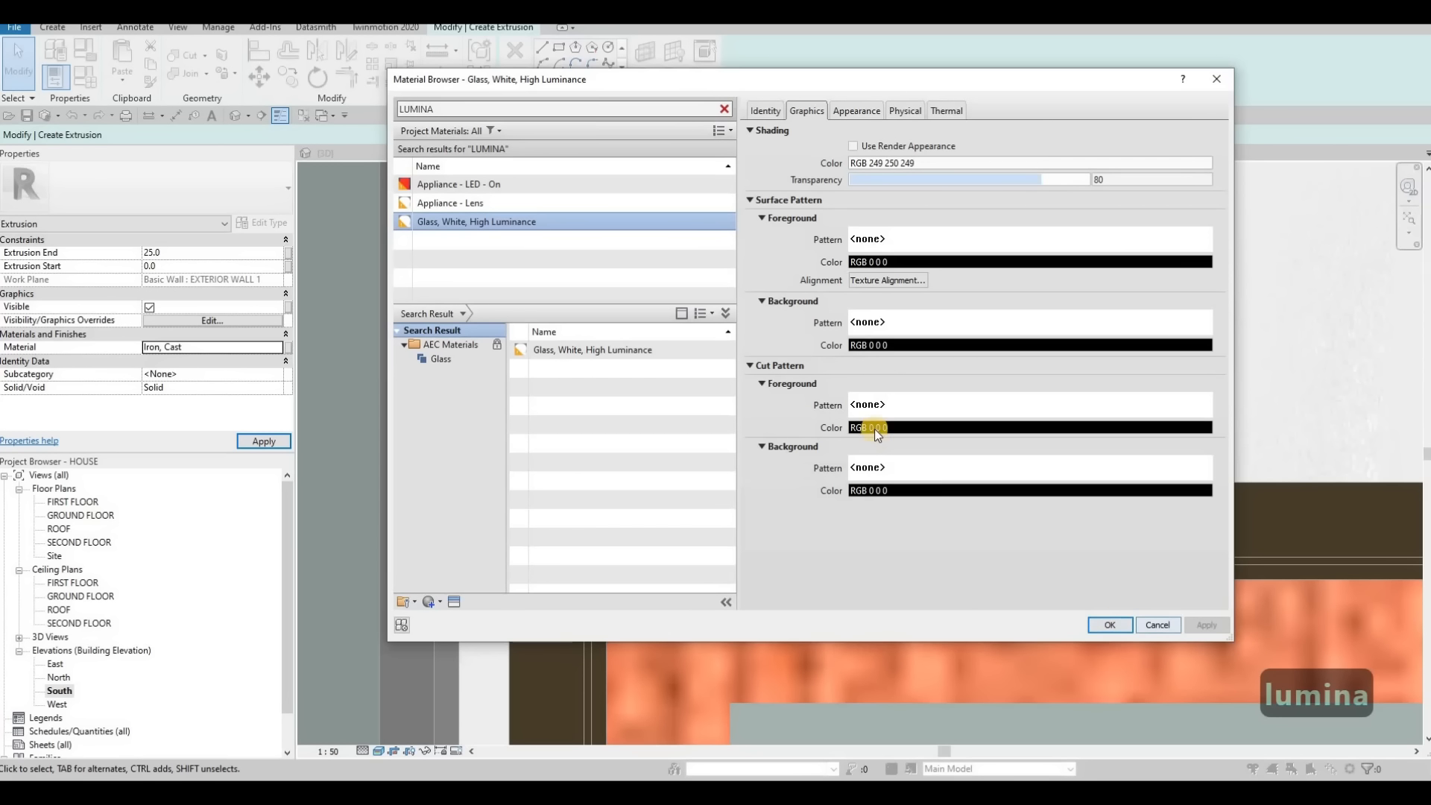
click(513, 84)
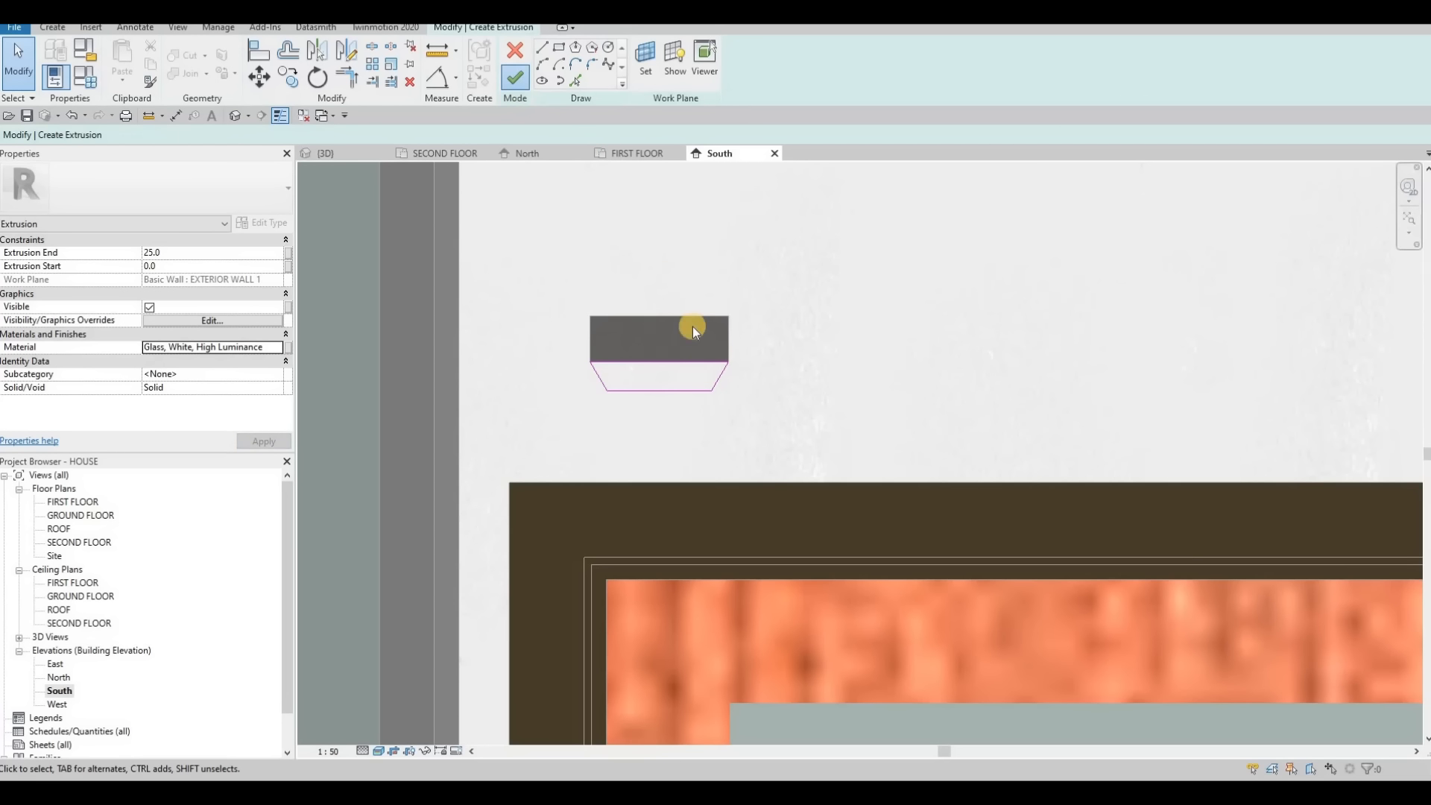
Copy the block-and-glass light 1640 to the right above the door and finish the in-place model.
scroll(645, 294, down, 5)
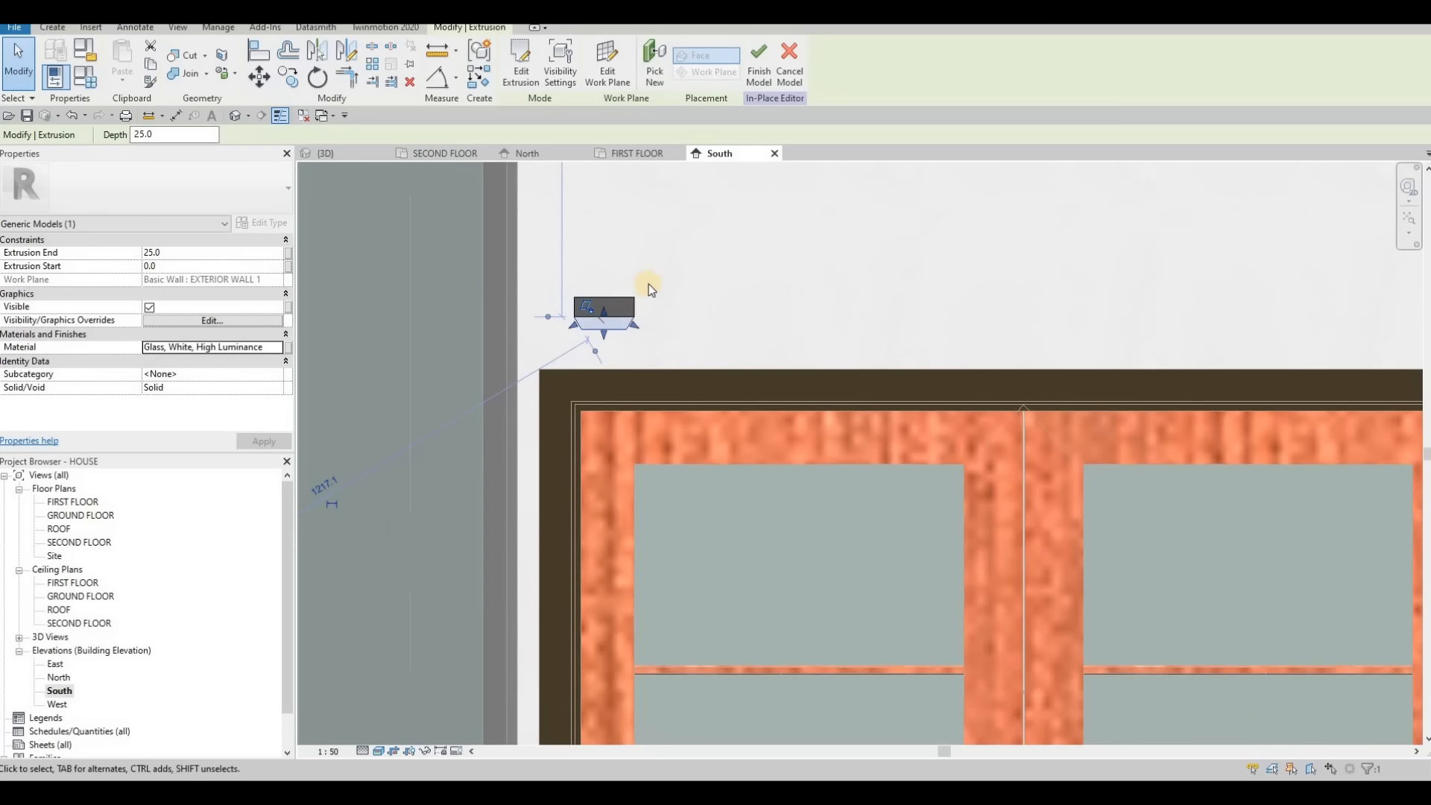
middle_drag(708, 274, 682, 264)
scroll(596, 265, down, 2)
key(Escape)
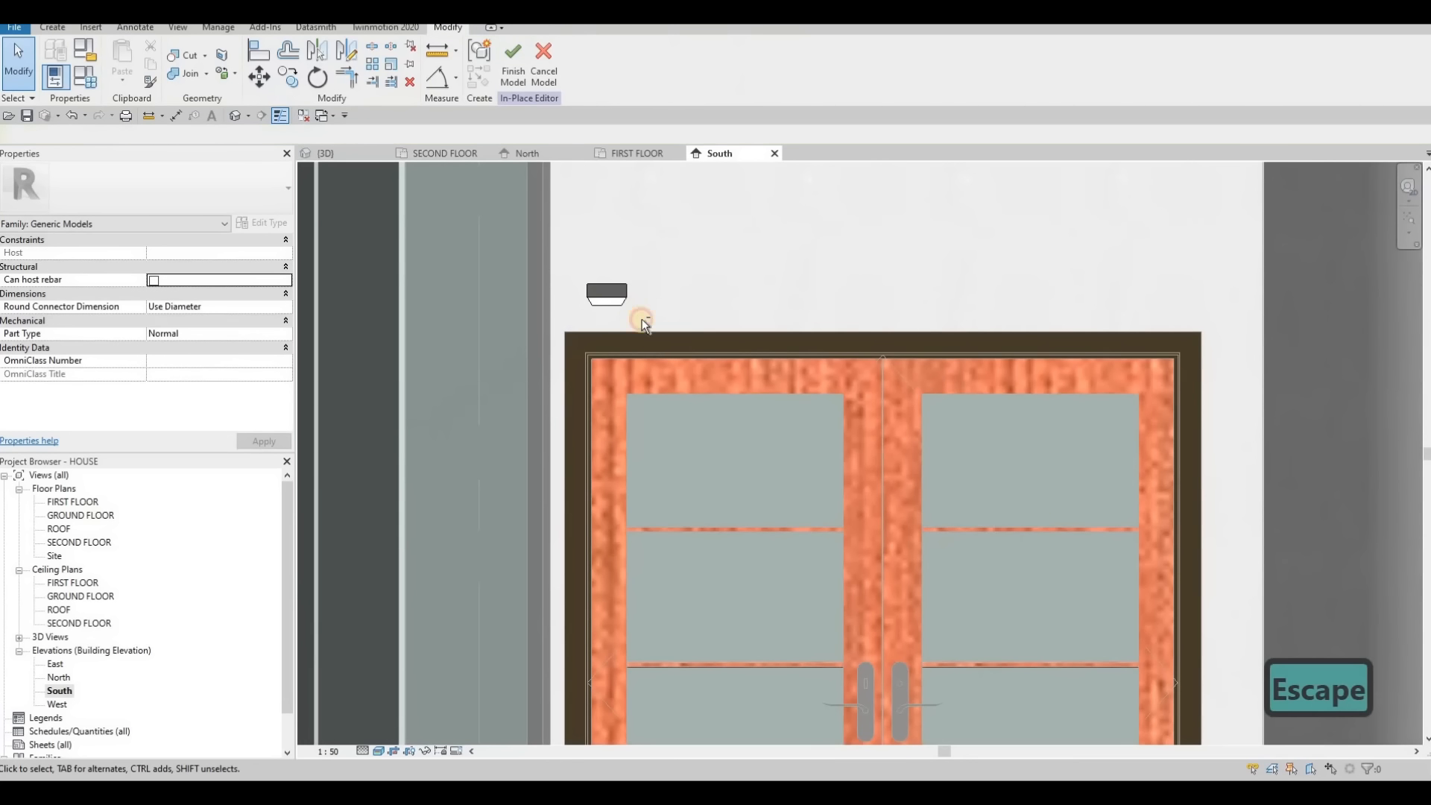
click(623, 304)
key(c)
key(o)
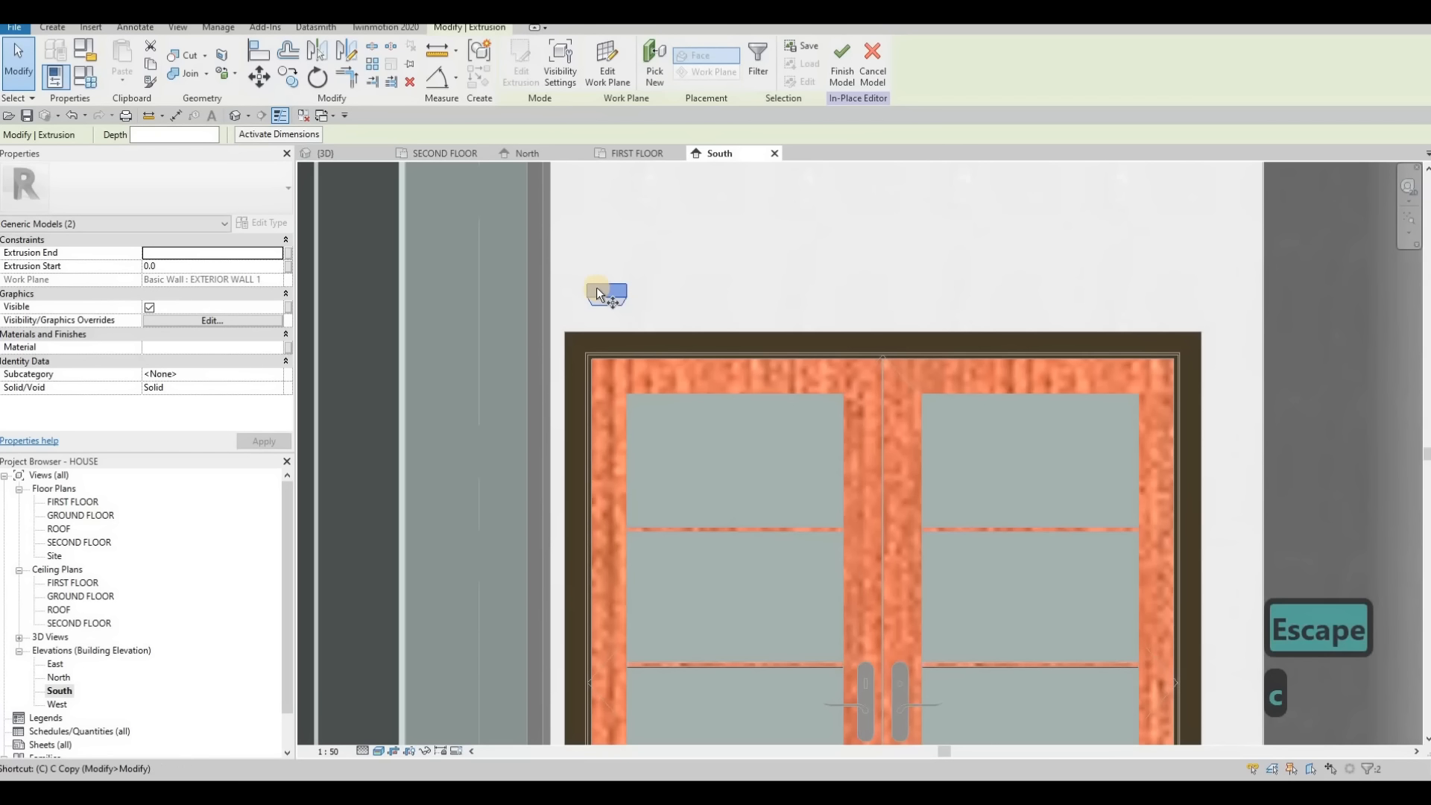
click(610, 293)
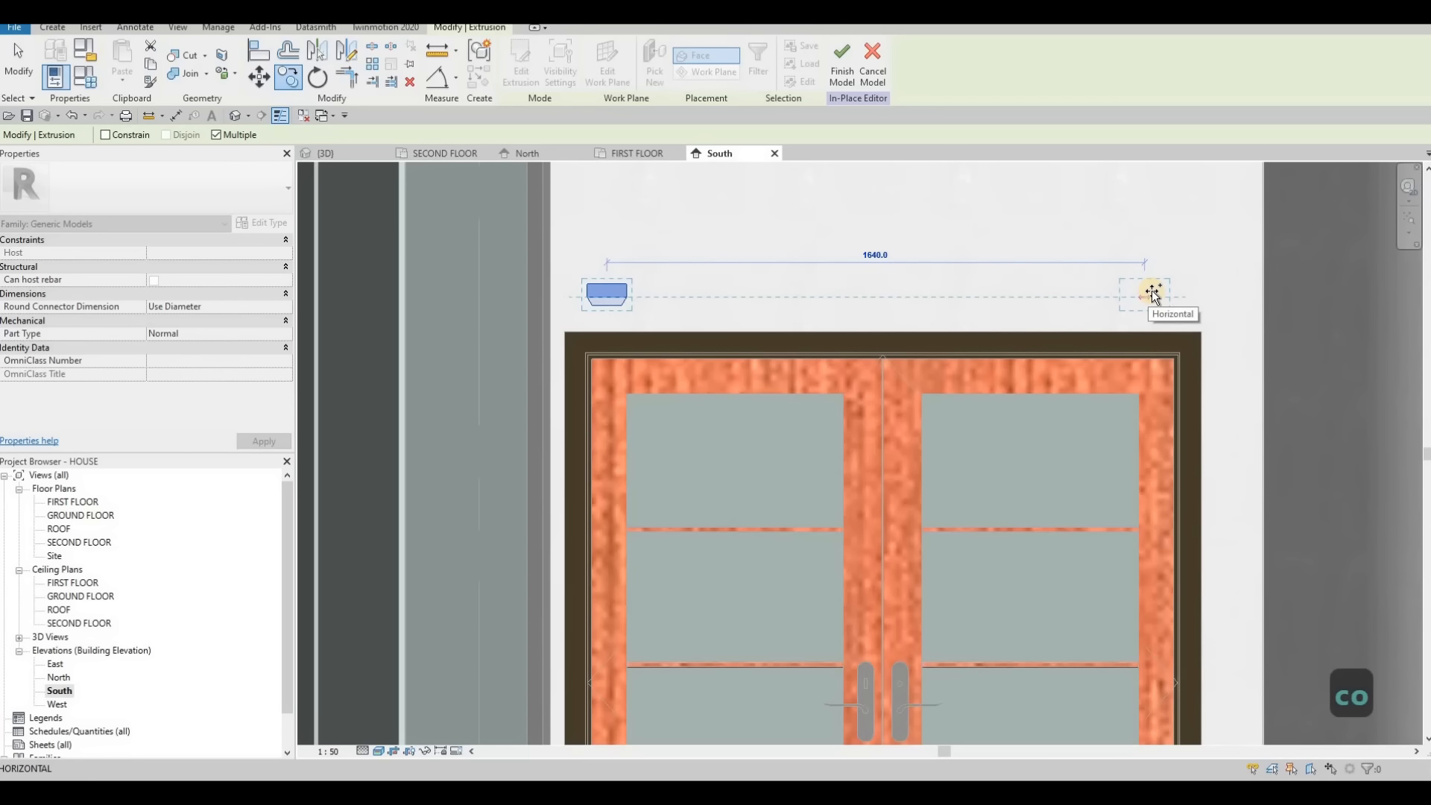
click(1160, 316)
key(Escape)
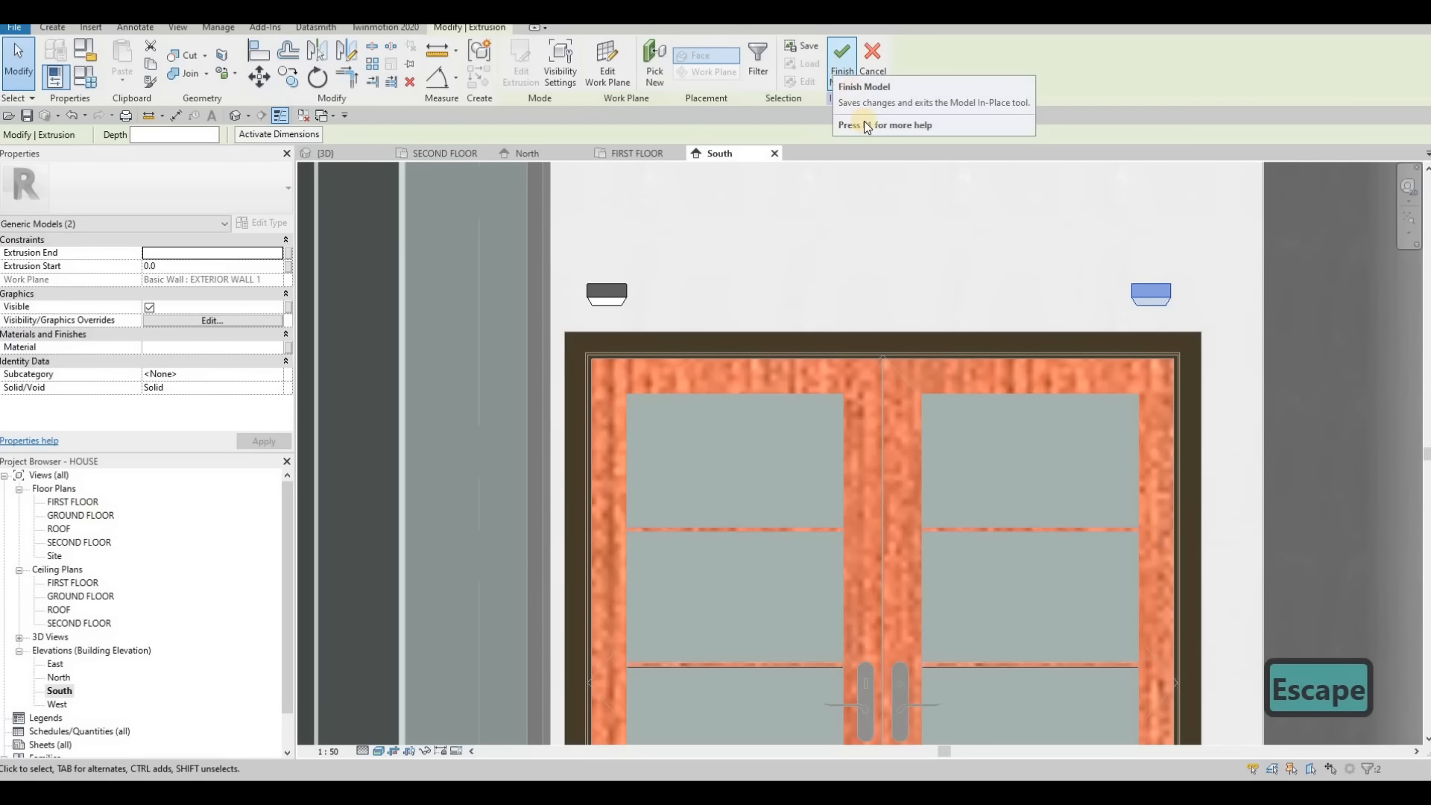
click(835, 64)
Zoom and orbit around the double door to inspect the two new wall lights.
scroll(736, 303, down, 5)
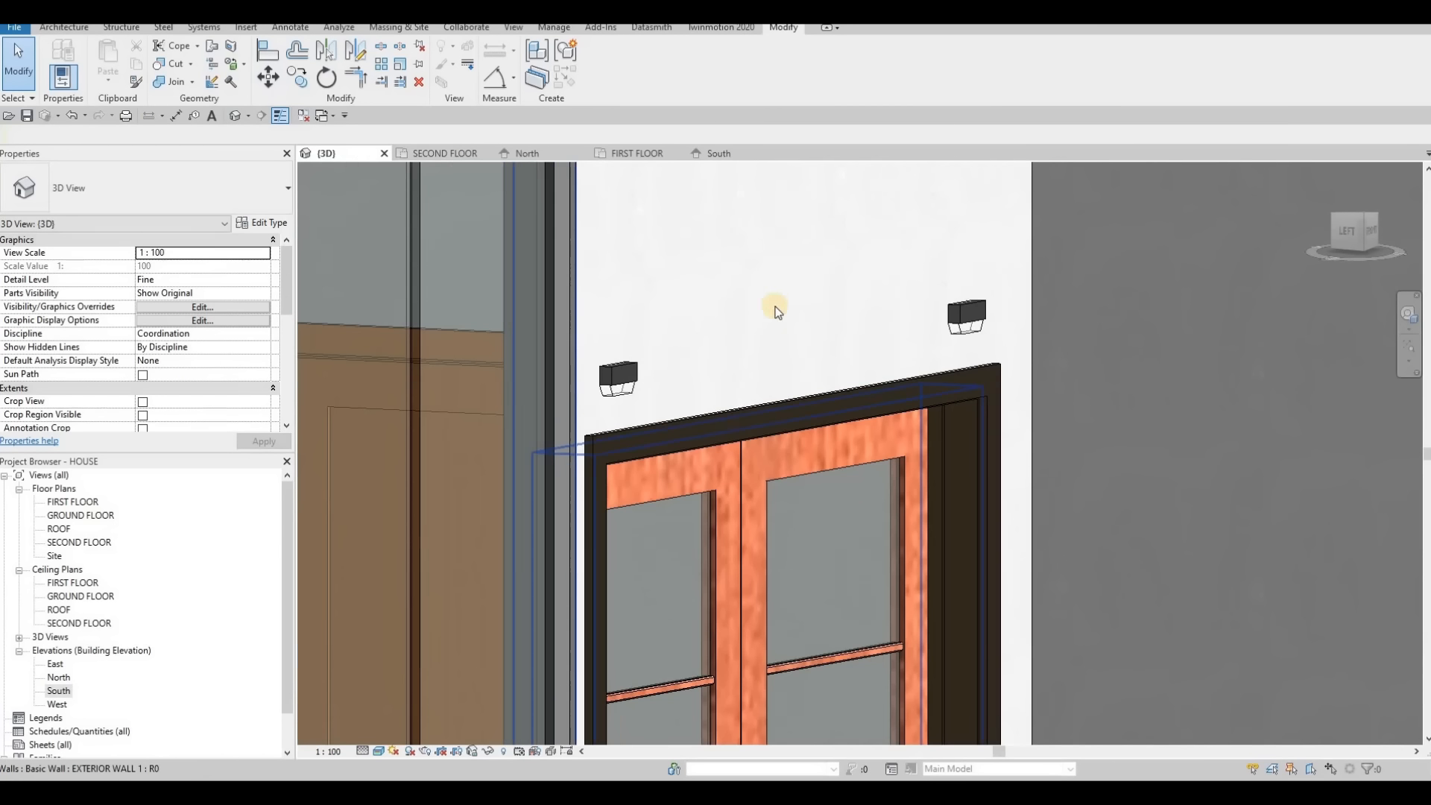
scroll(773, 335, down, 2)
shift+middle_drag(745, 366, 687, 354)
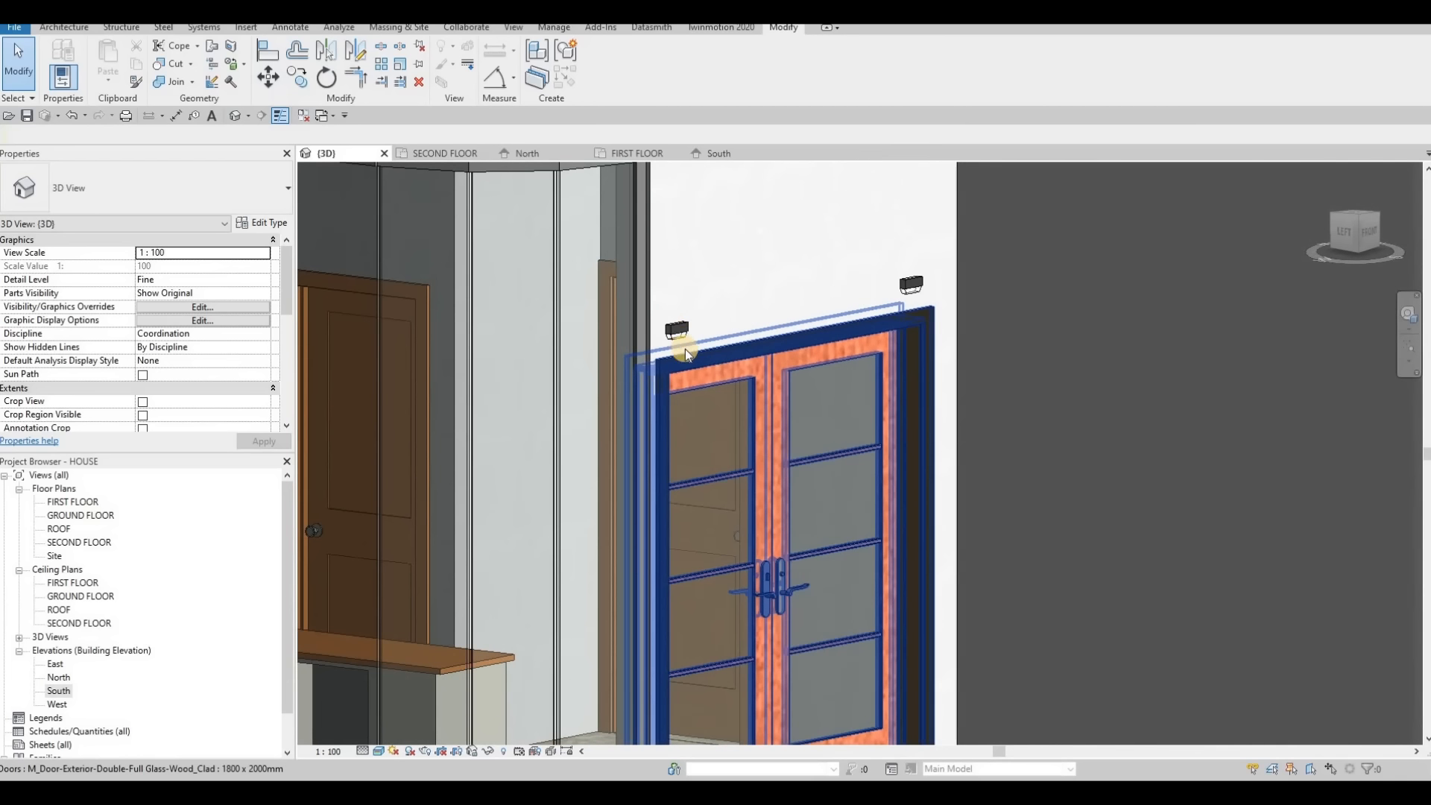
scroll(686, 347, up, 3)
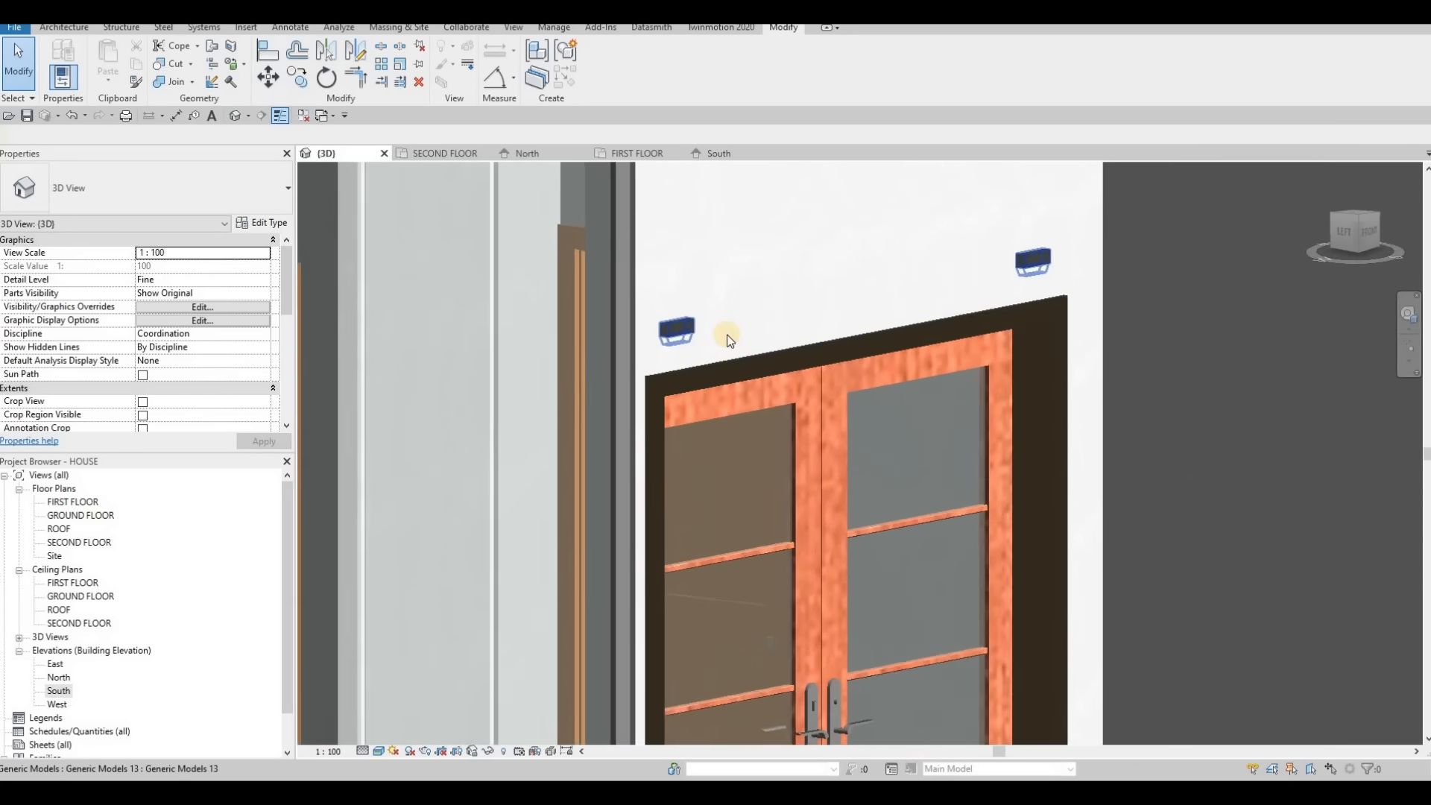
scroll(731, 337, down, 4)
shift+middle_drag(807, 375, 861, 349)
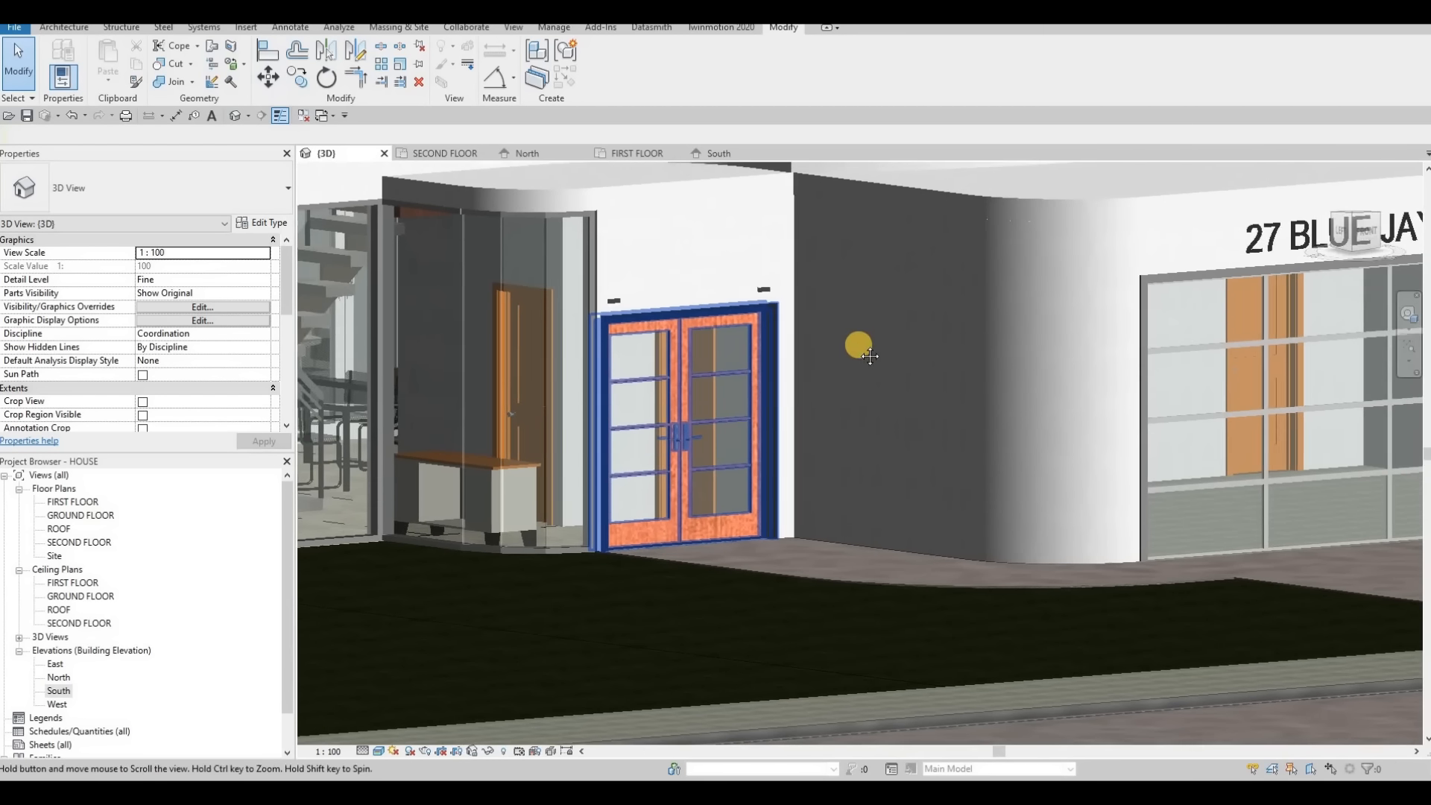
scroll(870, 356, down, 2)
middle_drag(976, 334, 975, 367)
scroll(969, 367, down, 2)
middle_drag(831, 358, 957, 415)
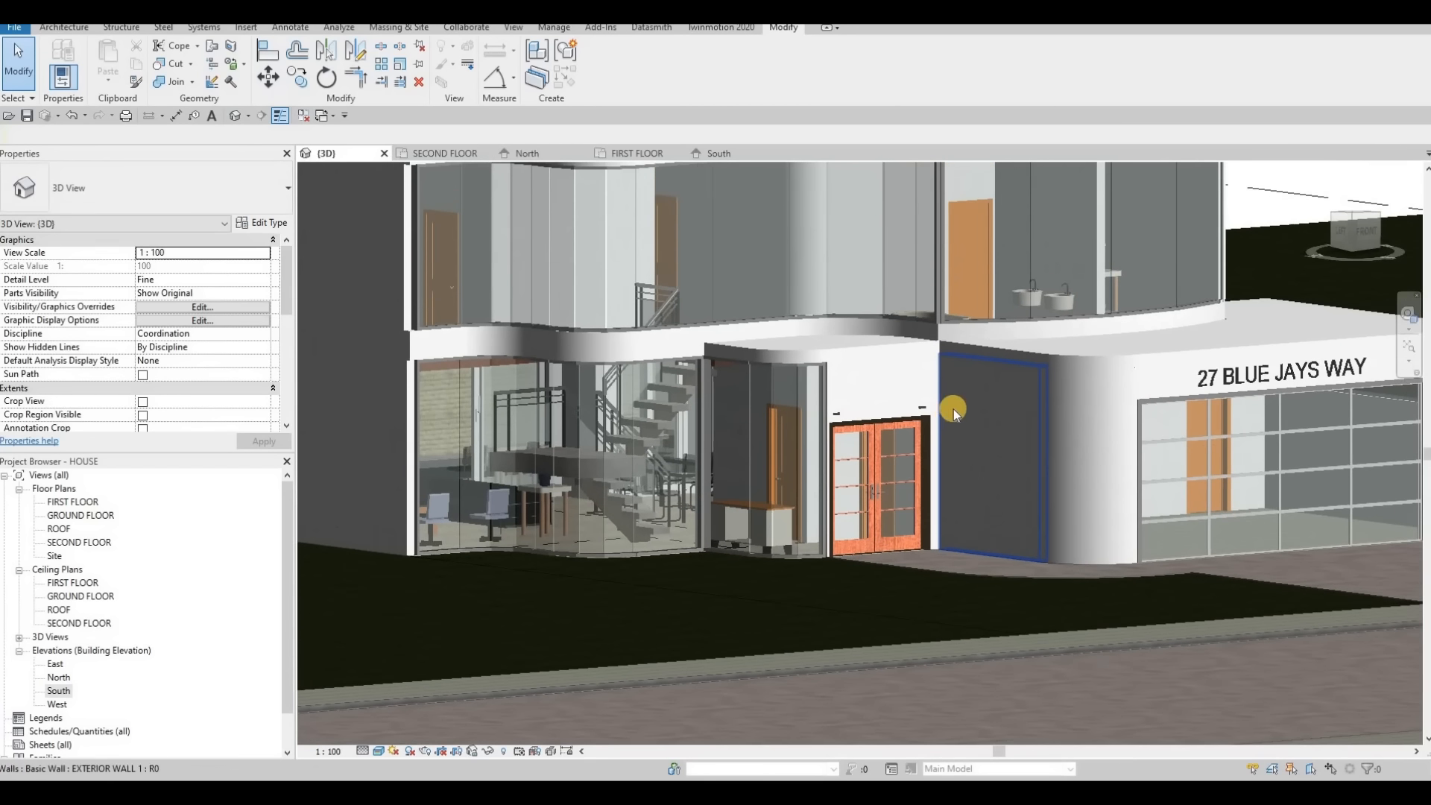
scroll(959, 416, down, 3)
Zoom out to the full house front and bring up the Architecture tools.
shift+middle_drag(1051, 297, 1088, 286)
scroll(1088, 285, up, 3)
scroll(1166, 316, up, 2)
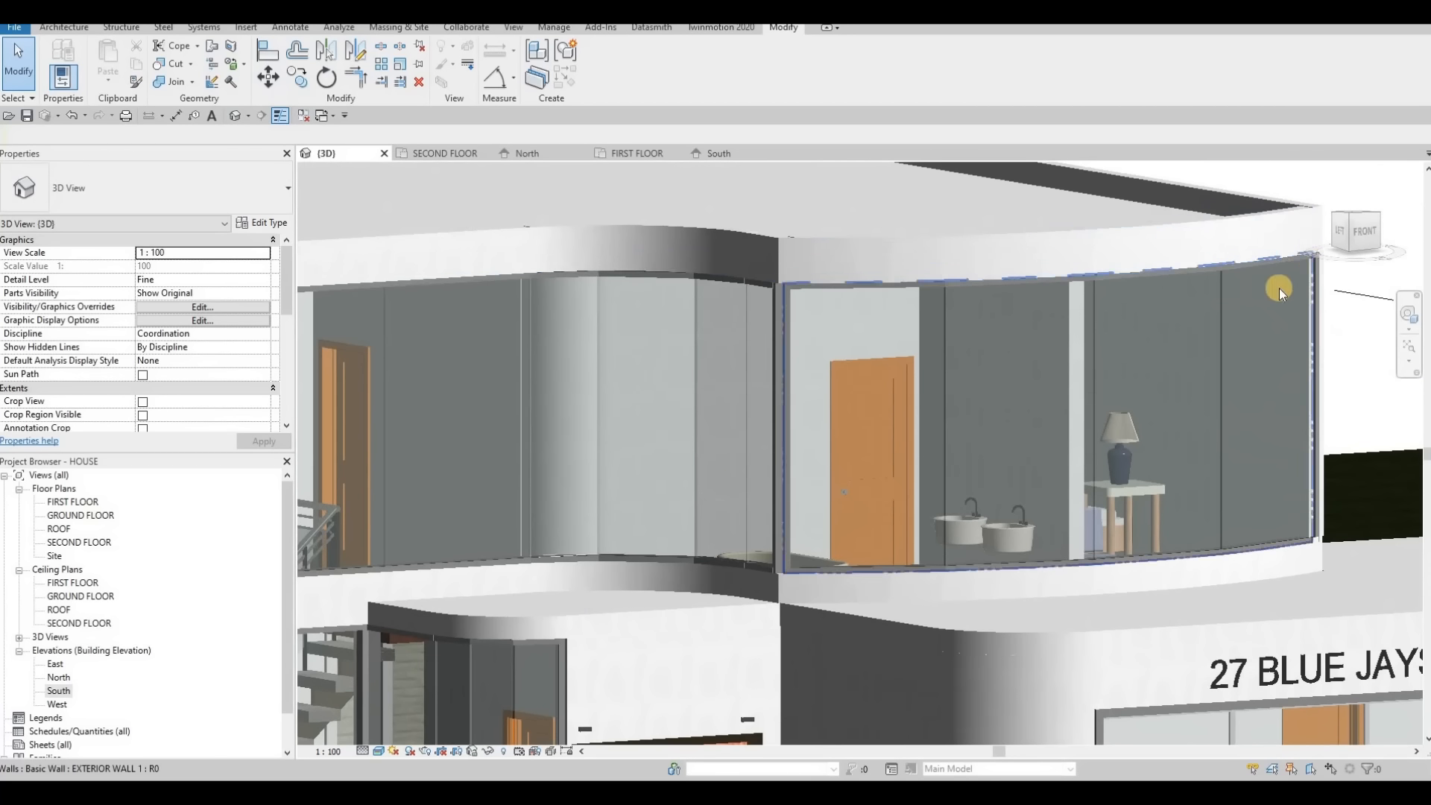
scroll(1279, 291, down, 2)
scroll(1252, 276, down, 2)
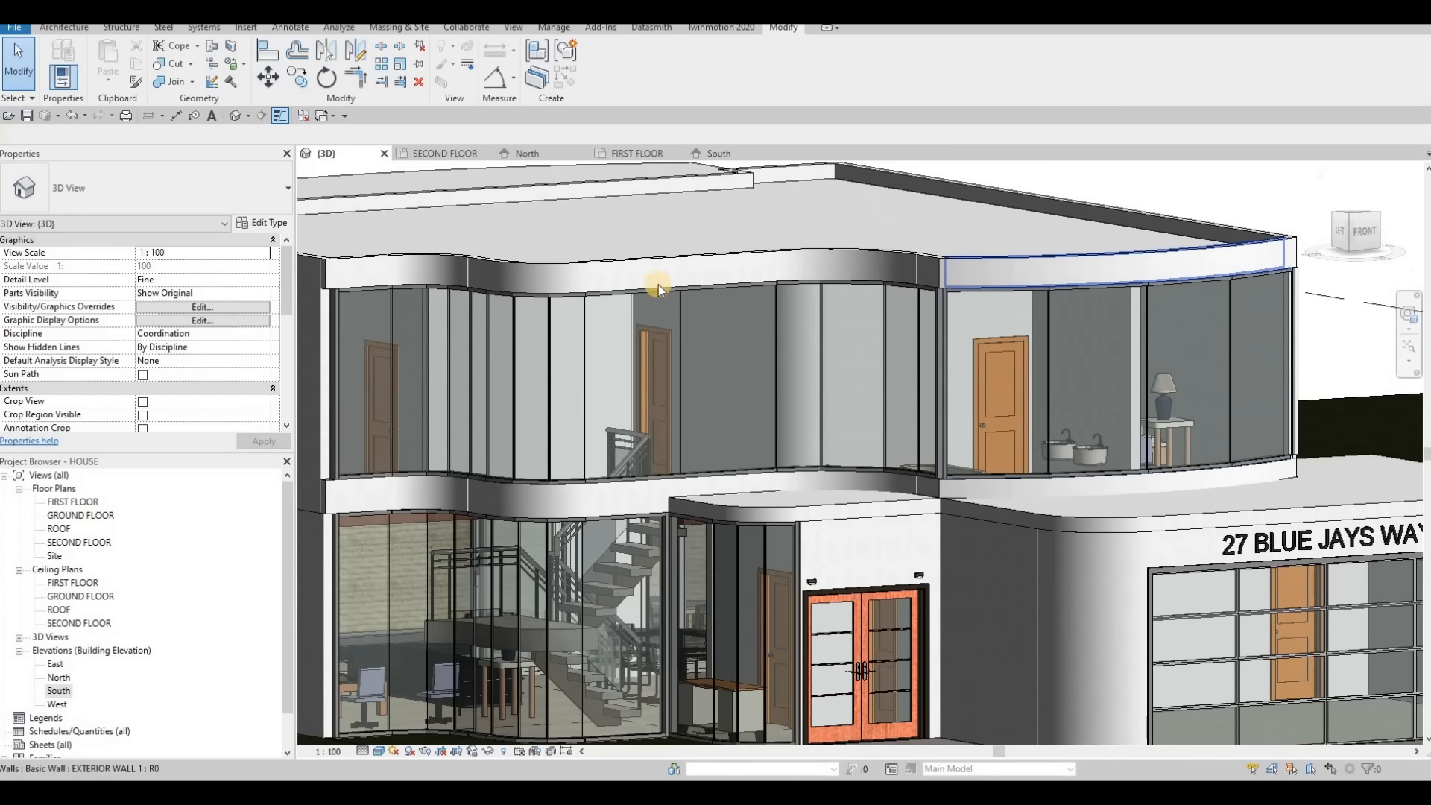
scroll(979, 373, down, 4)
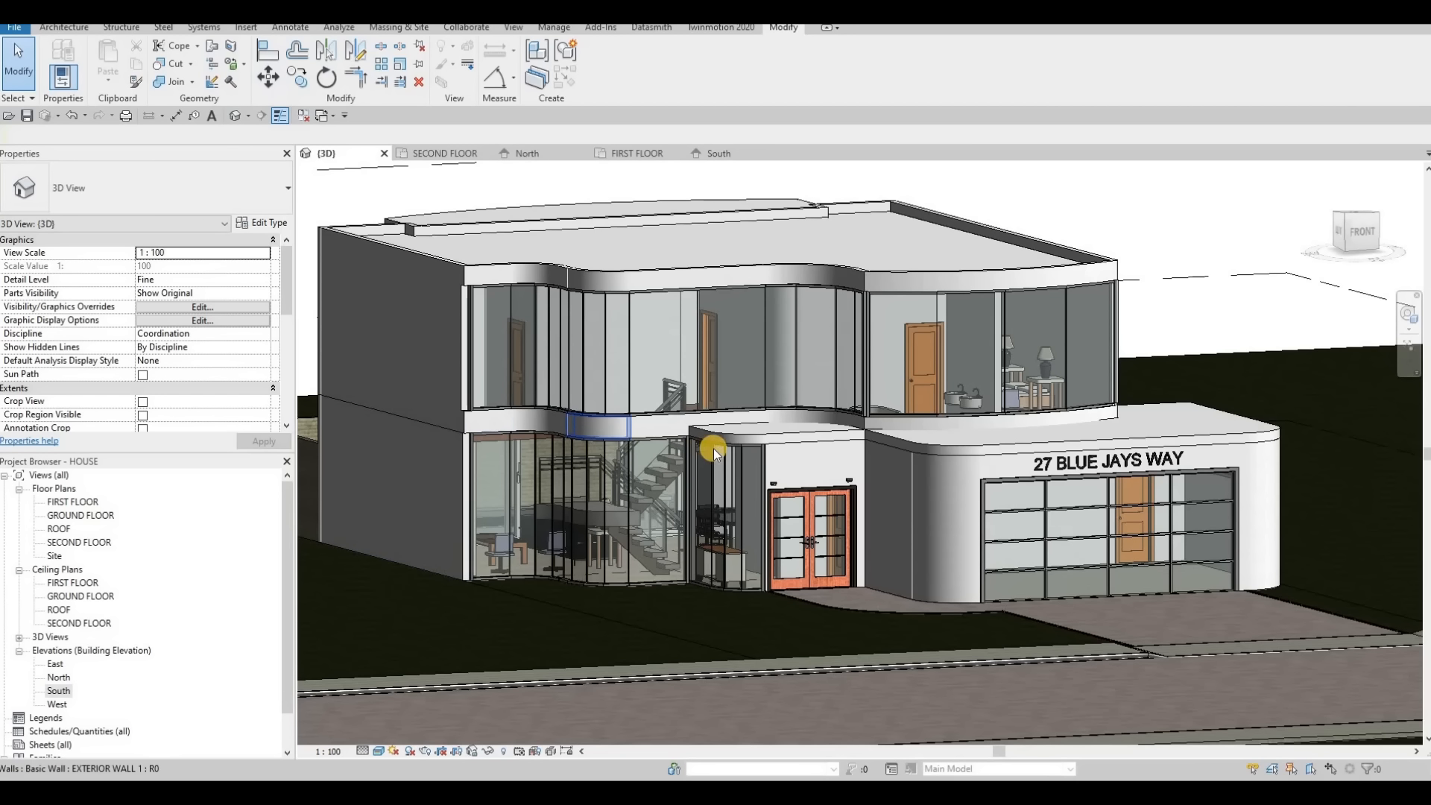
click(74, 28)
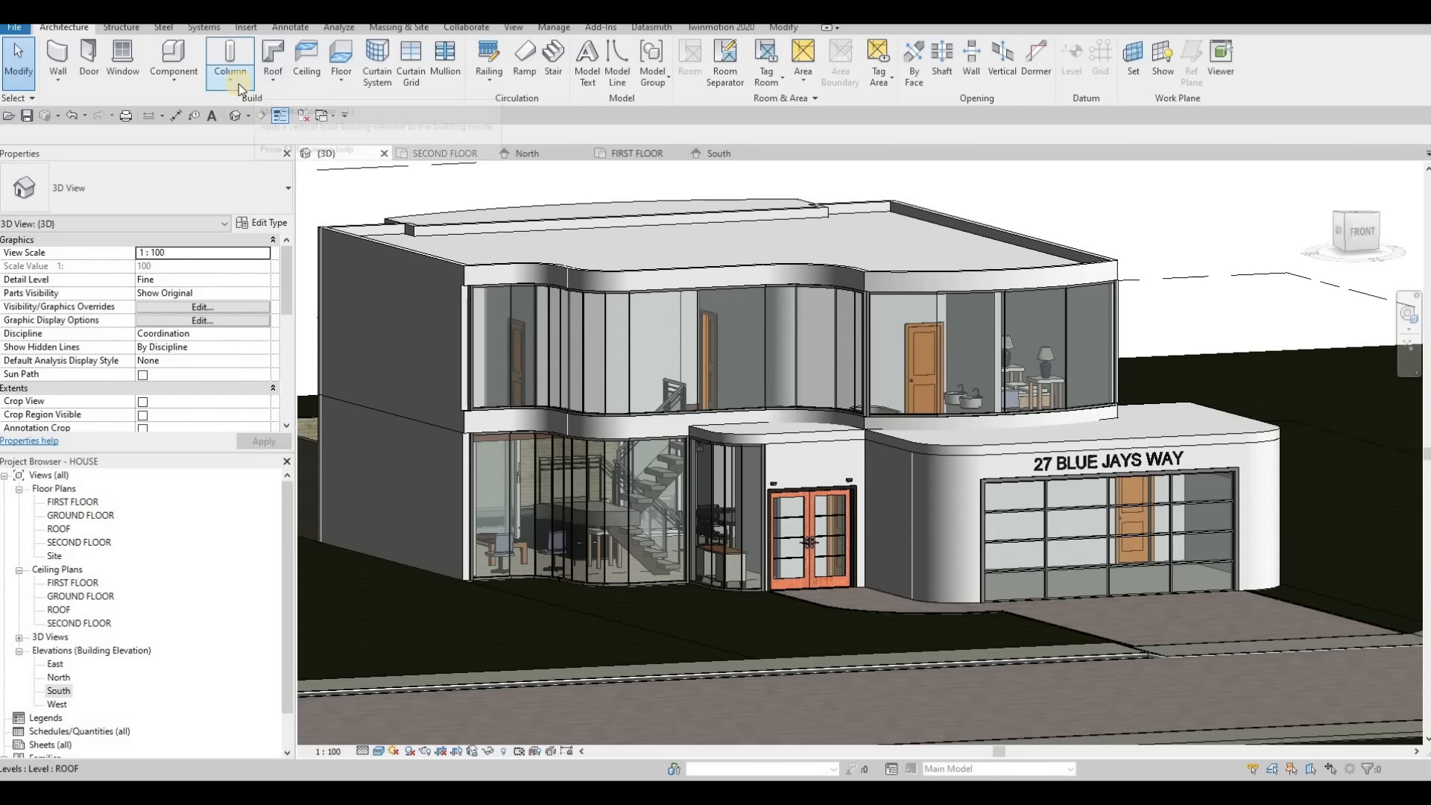
Create an in-place Generic Models family with the default name and start a Sweep.
click(183, 85)
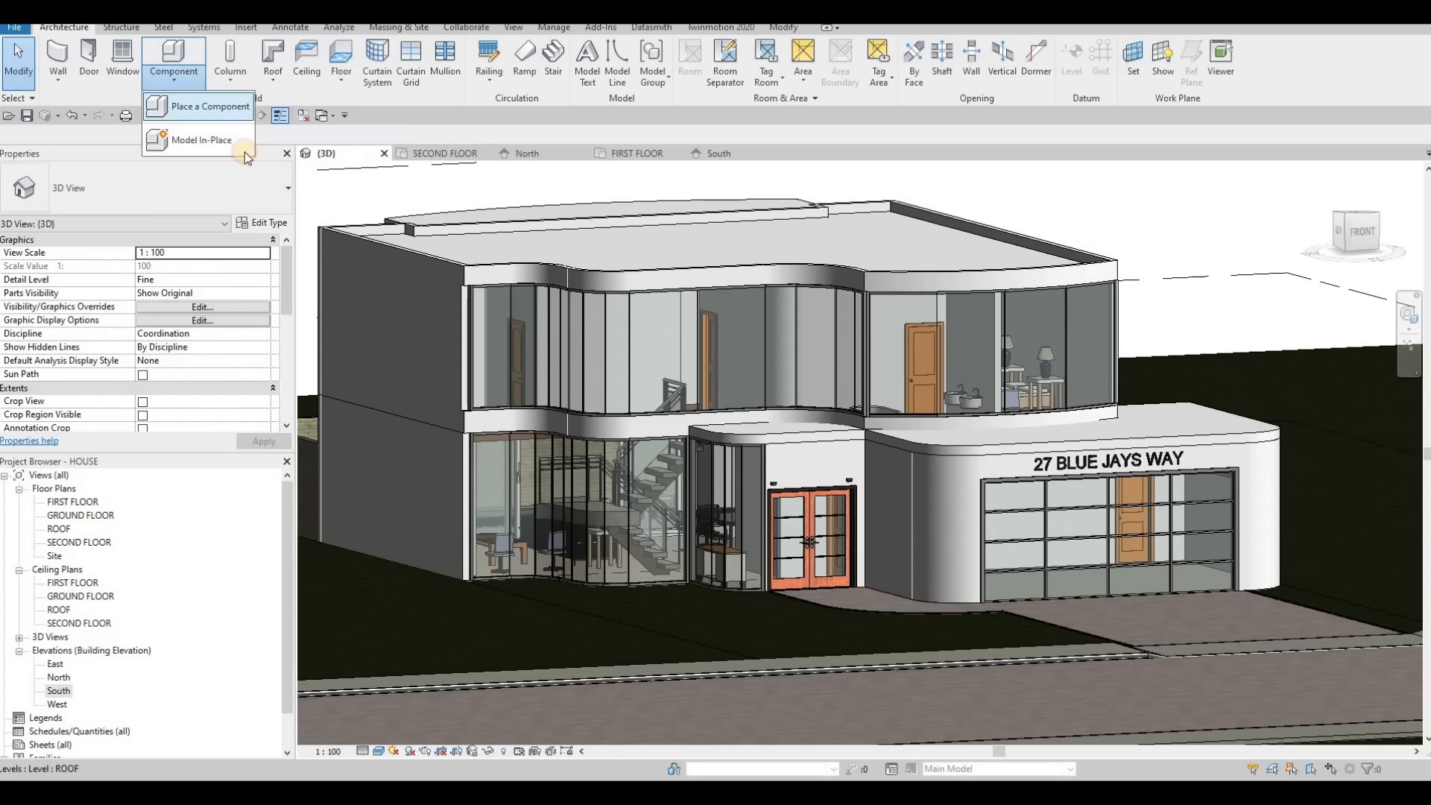
click(194, 142)
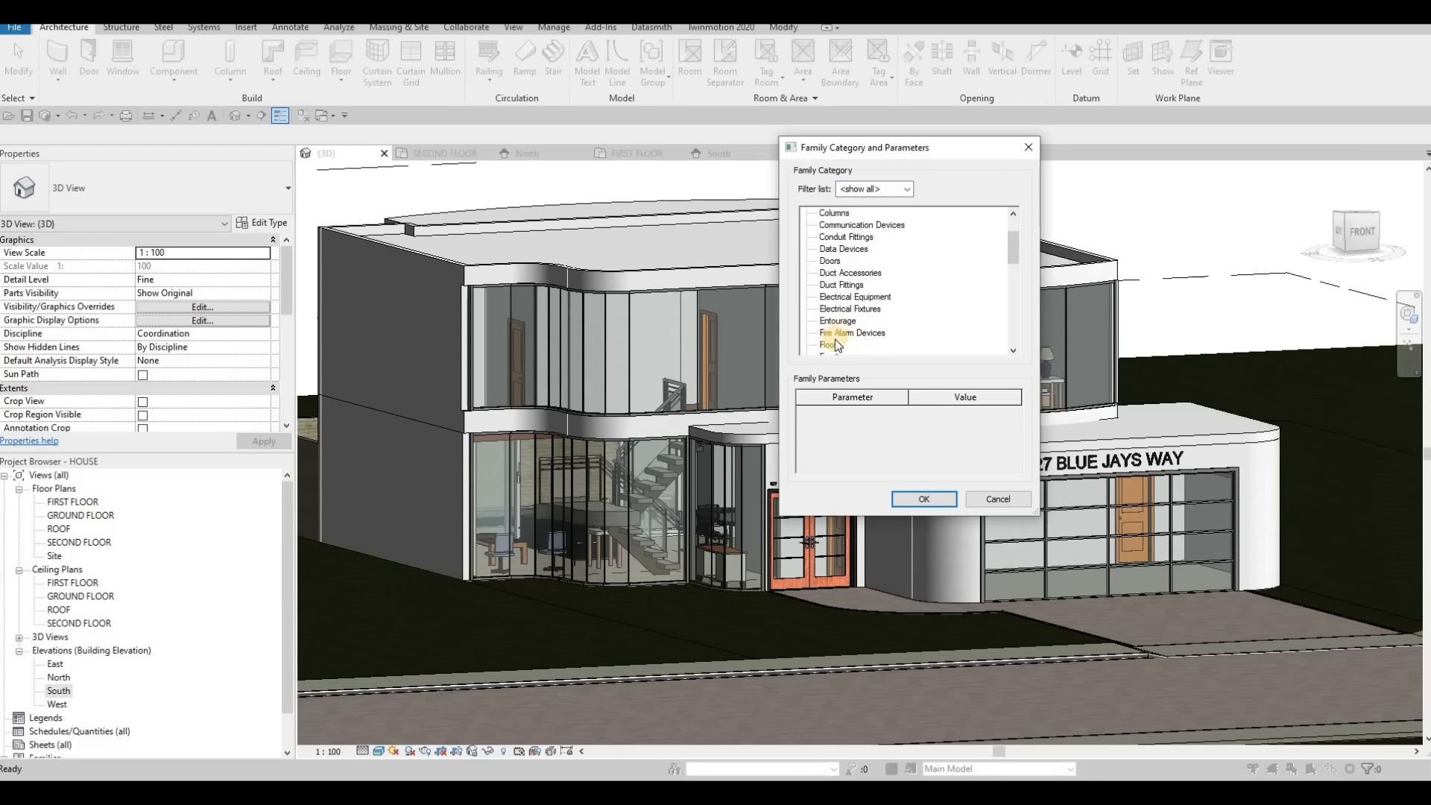
scroll(835, 344, down, 1)
click(835, 344)
click(923, 500)
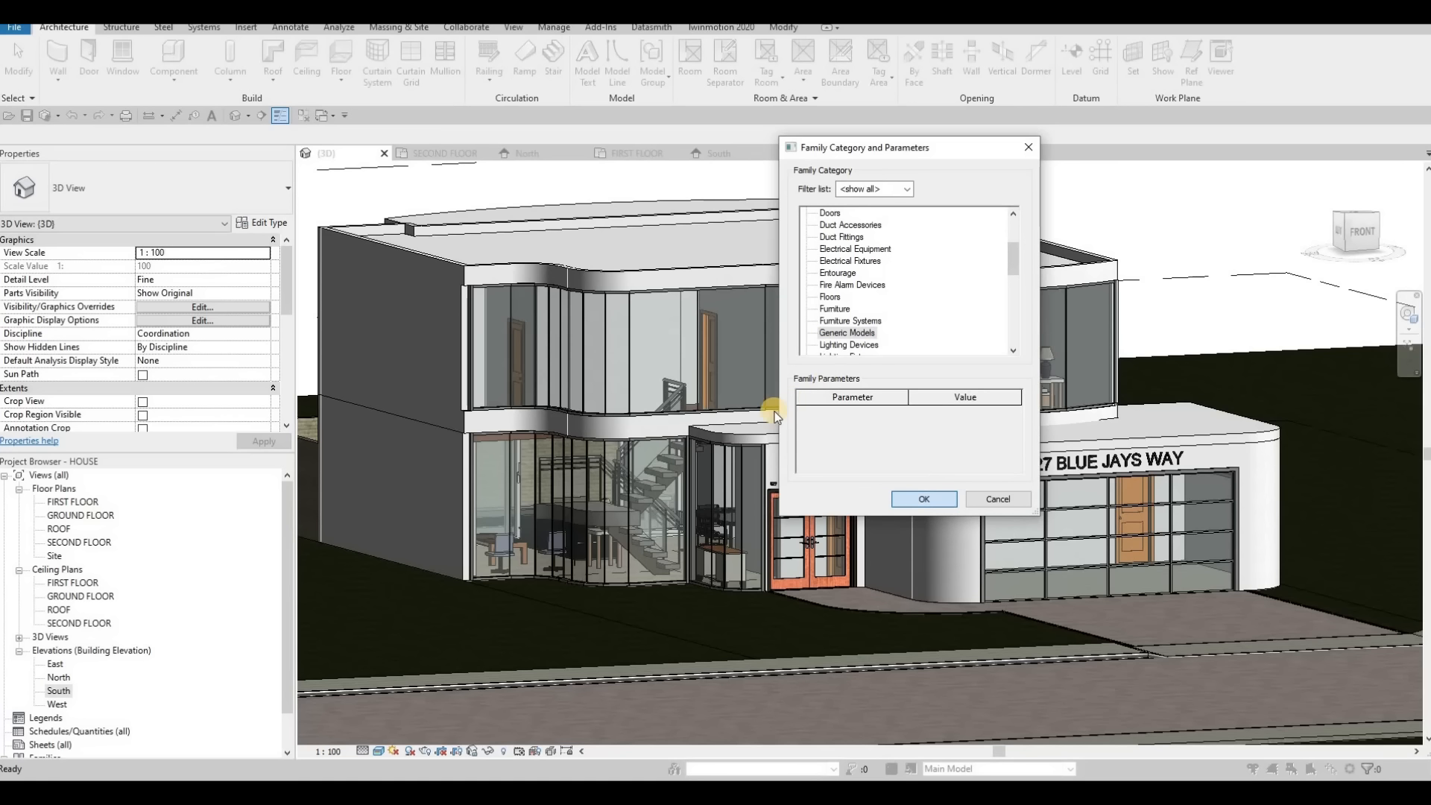
click(727, 422)
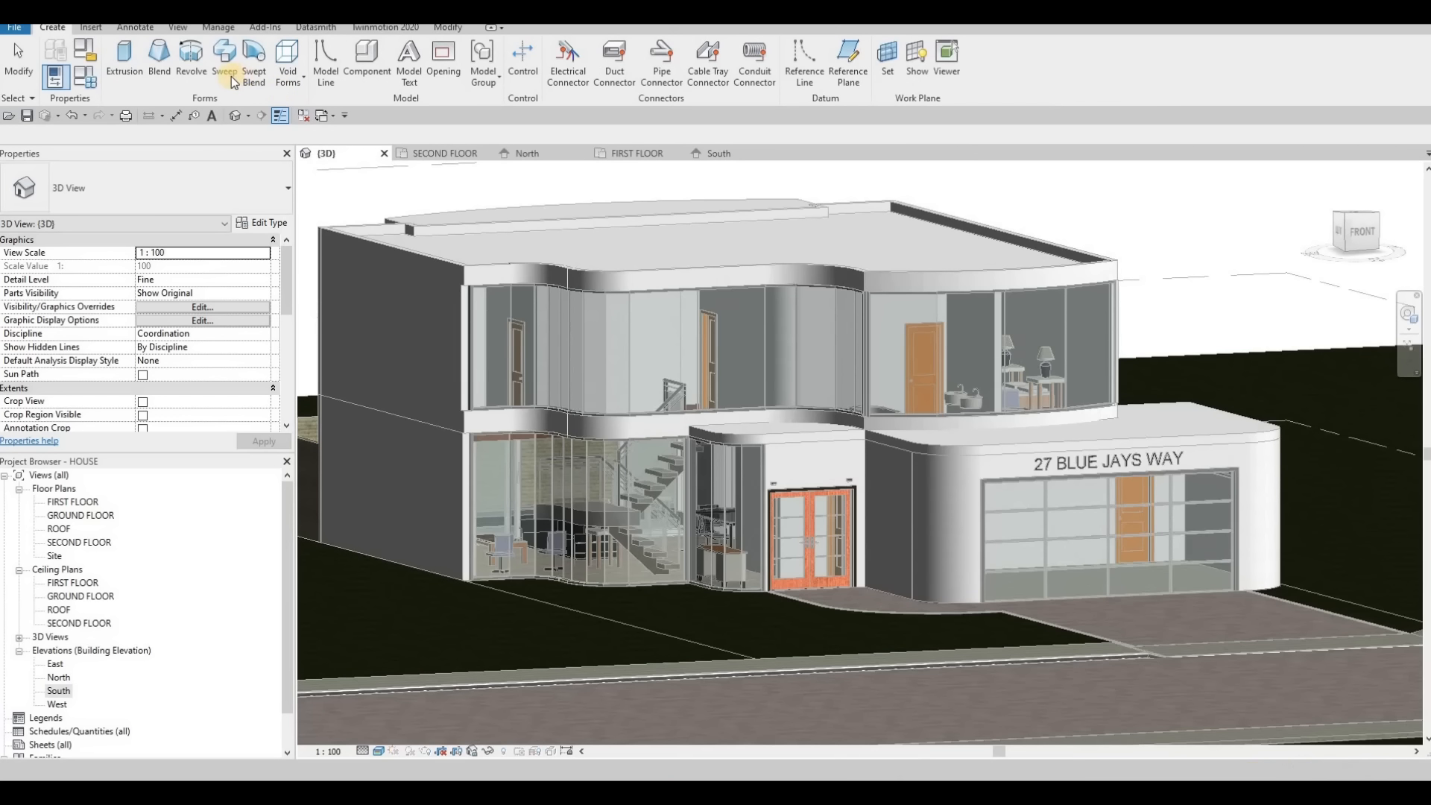
click(229, 74)
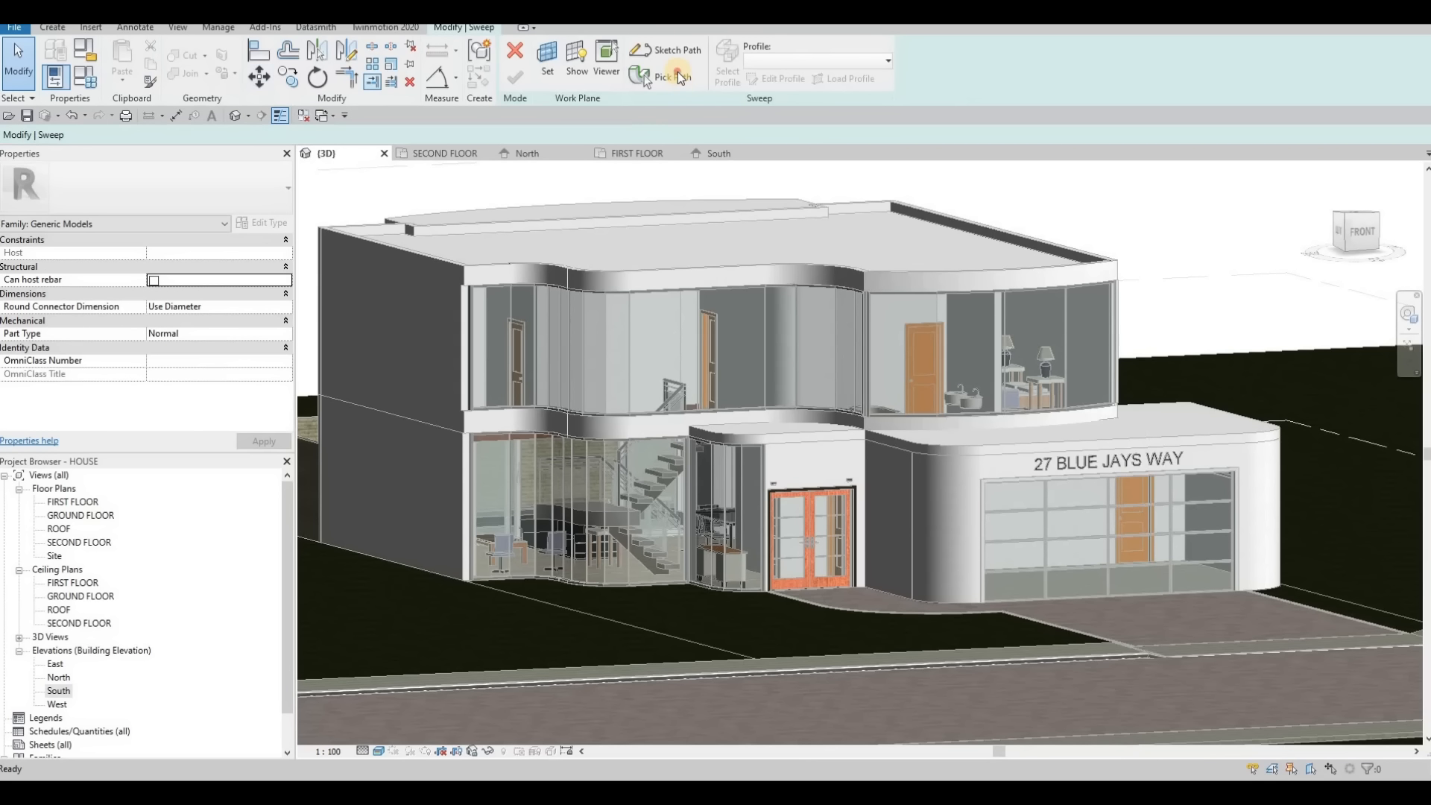
Pick the roof's top edge as the sweep path and delete the stray 150 mm line.
click(678, 75)
scroll(1193, 313, up, 5)
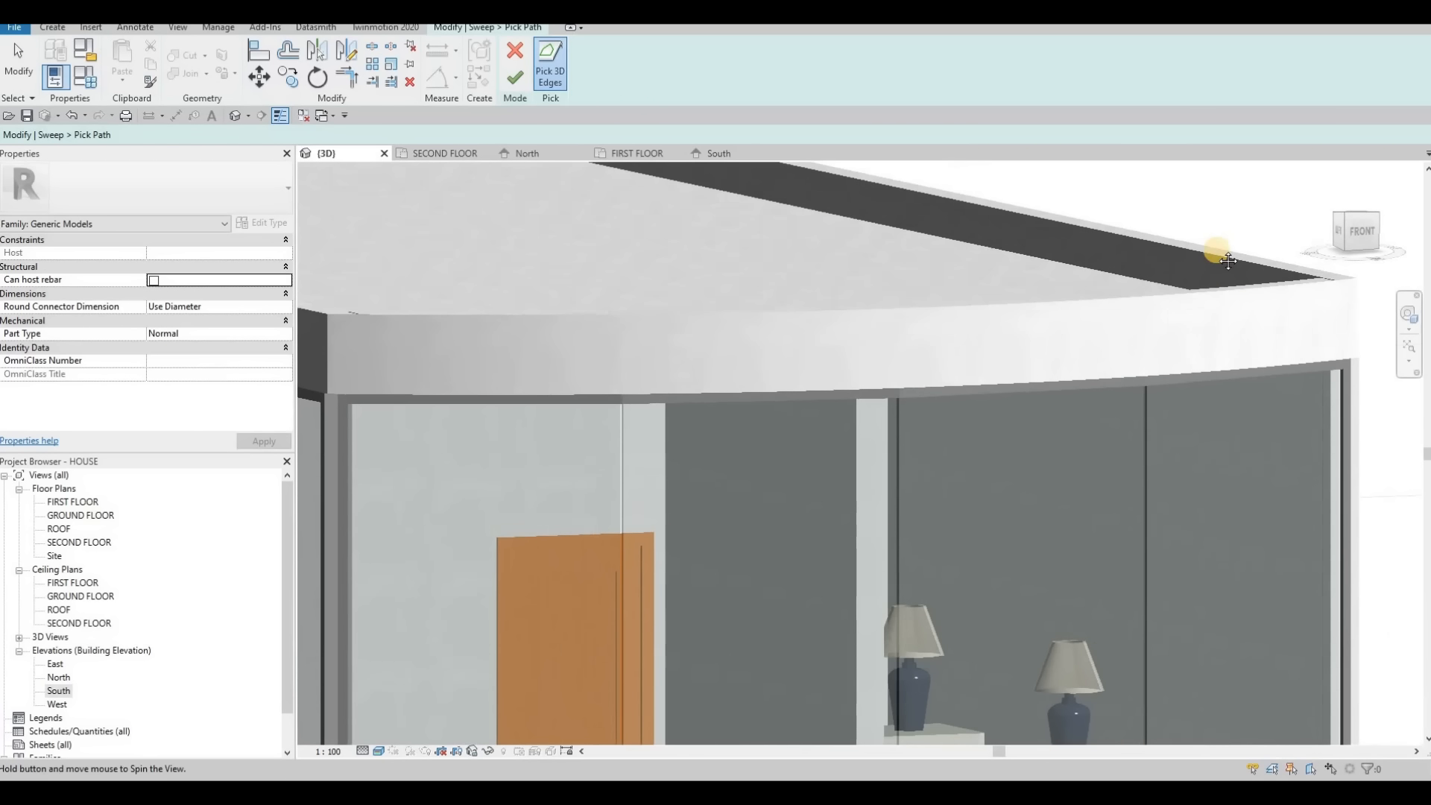
shift+middle_drag(1228, 260, 1307, 361)
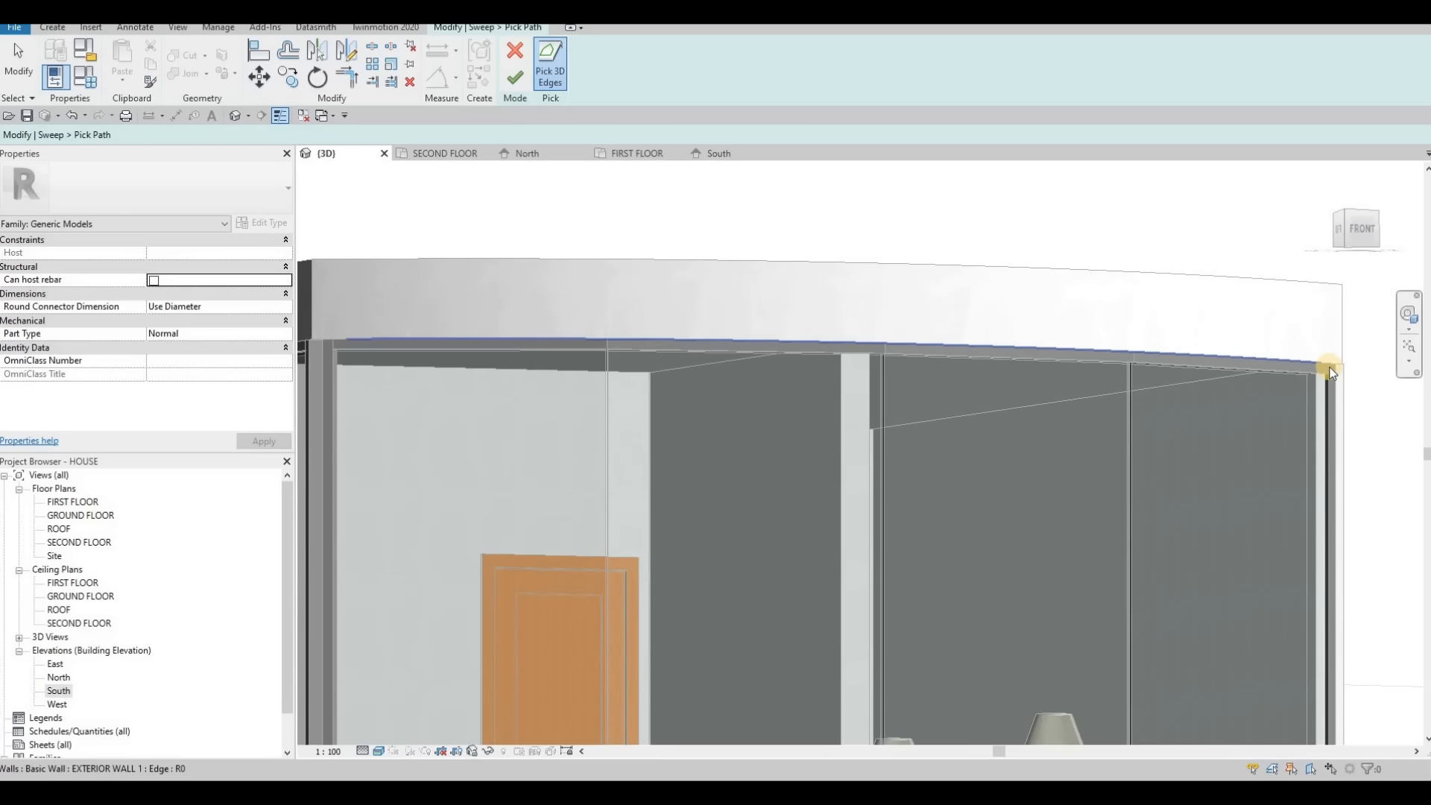
scroll(1332, 373, up, 3)
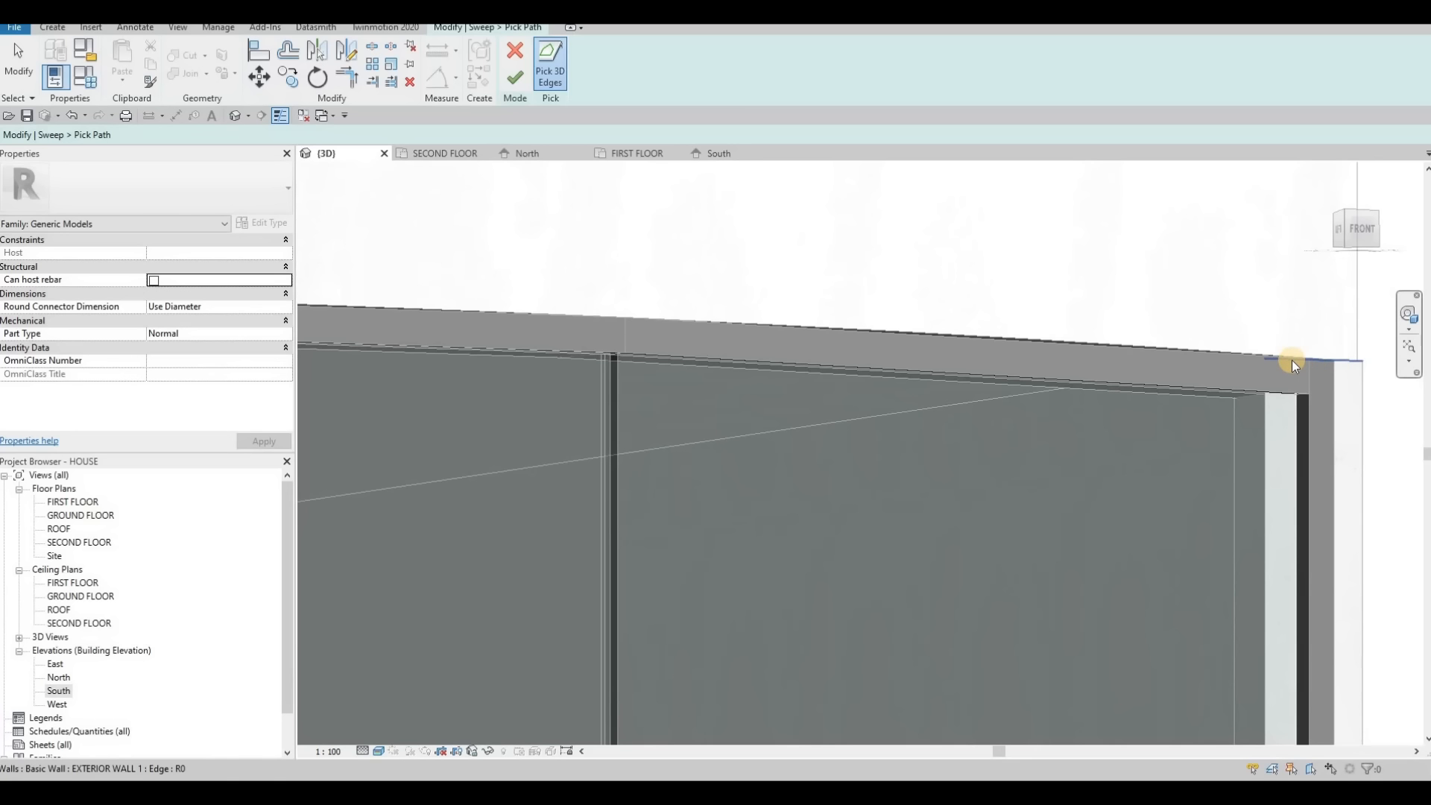
click(1249, 352)
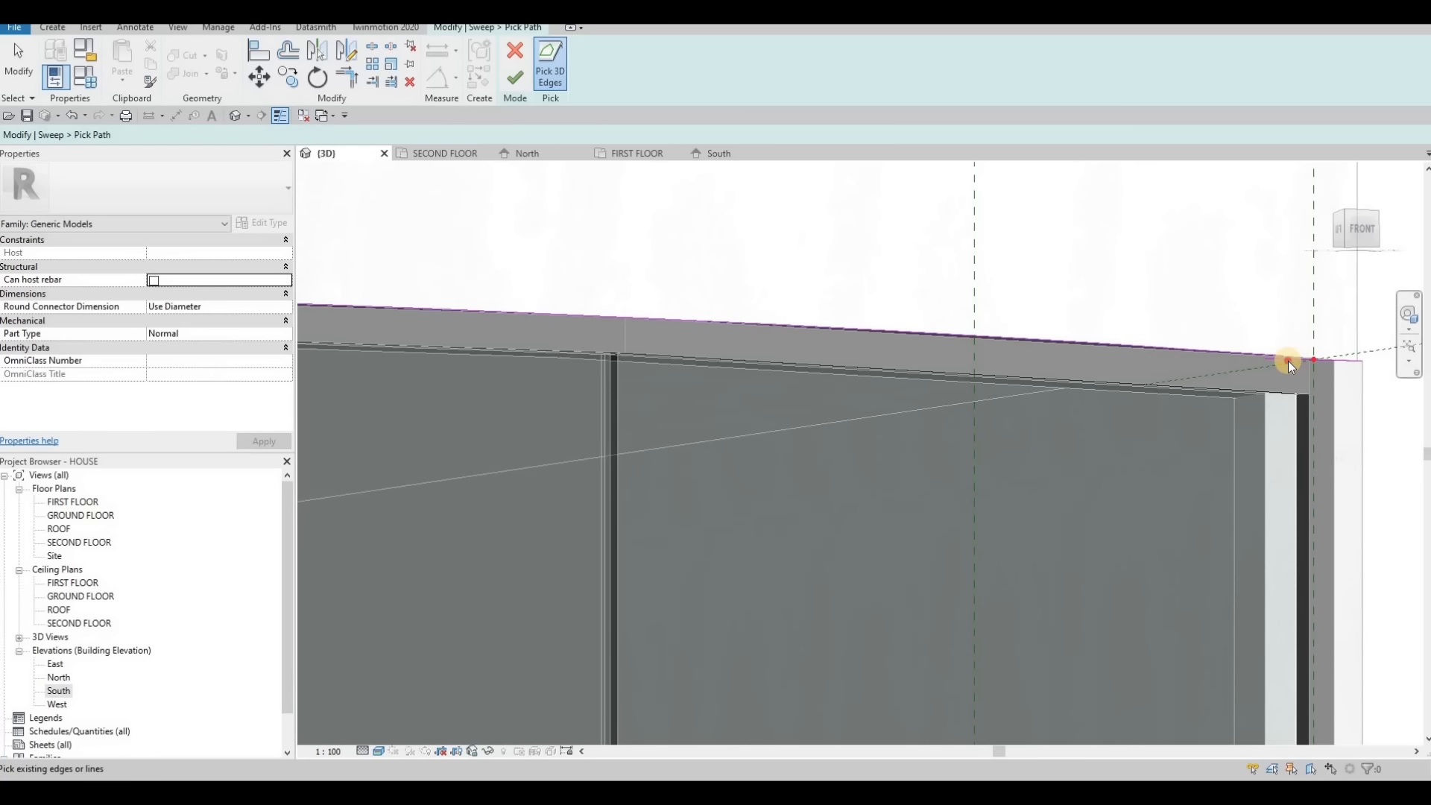
scroll(1288, 361, up, 2)
key(Escape)
key(Escape)
click(1282, 362)
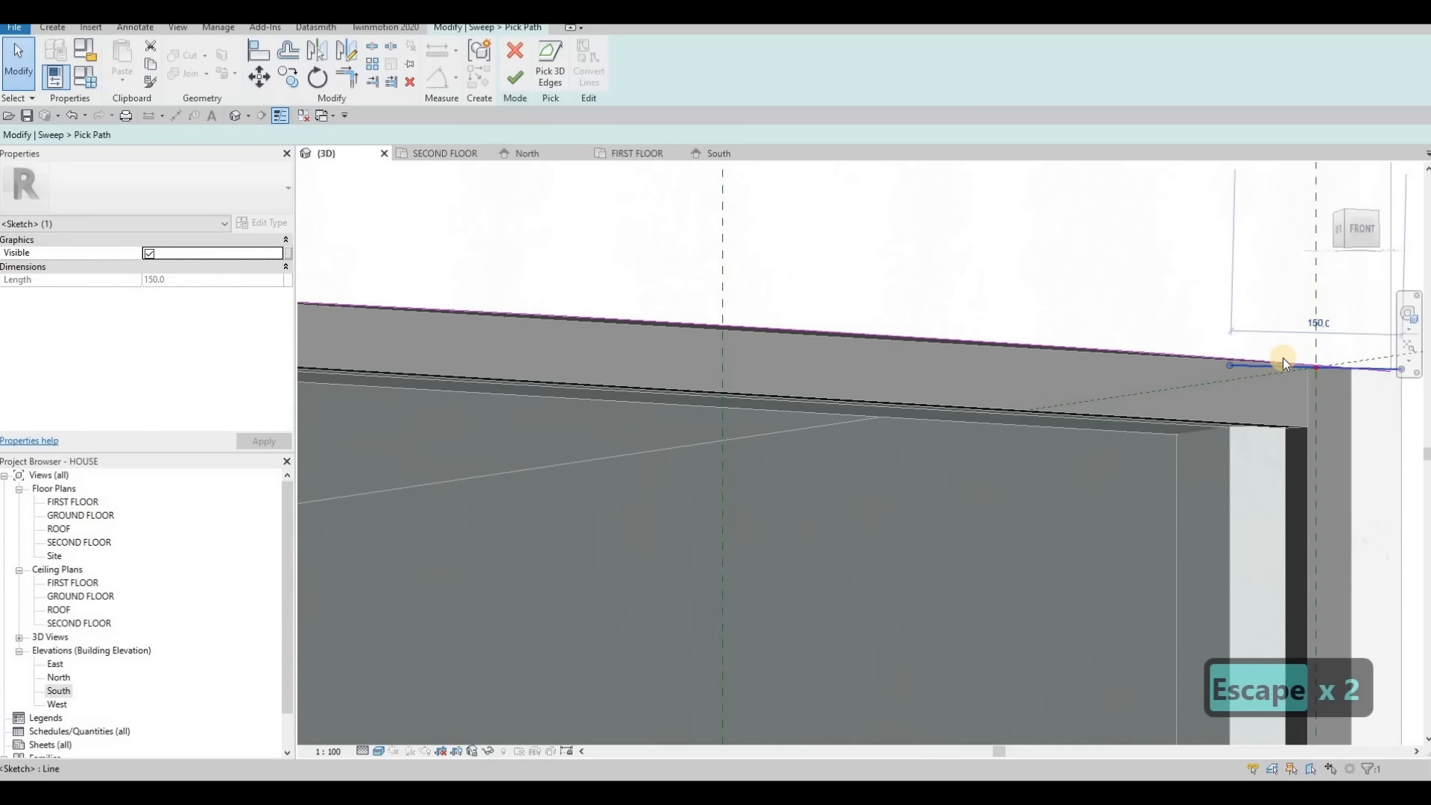
key(Delete)
Orbit and pan along the roof edge to inspect the path and curtain-wall mullions.
mouse_move(1227, 345)
shift+middle_down()
mouse_move(1204, 329)
mouse_move(1205, 357)
mouse_move(1233, 332)
shift+middle_up()
middle_drag(1107, 317, 1213, 310)
scroll(1213, 310, down, 1)
middle_drag(825, 184, 1032, 223)
scroll(1032, 224, down, 2)
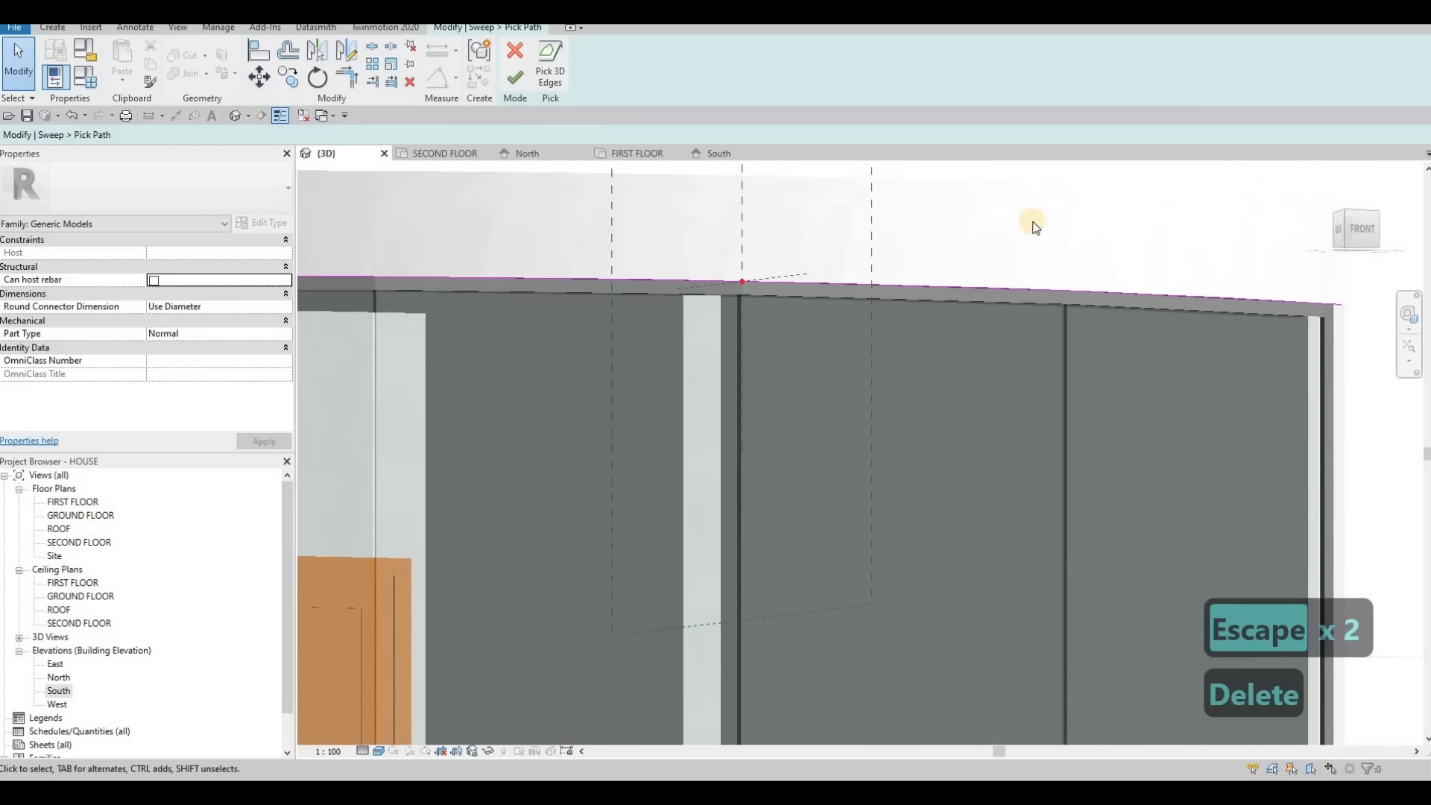
middle_drag(341, 242, 591, 247)
drag(0, 0, 0, 0)
middle_drag(590, 248, 818, 250)
scroll(818, 250, down, 1)
scroll(568, 274, up, 2)
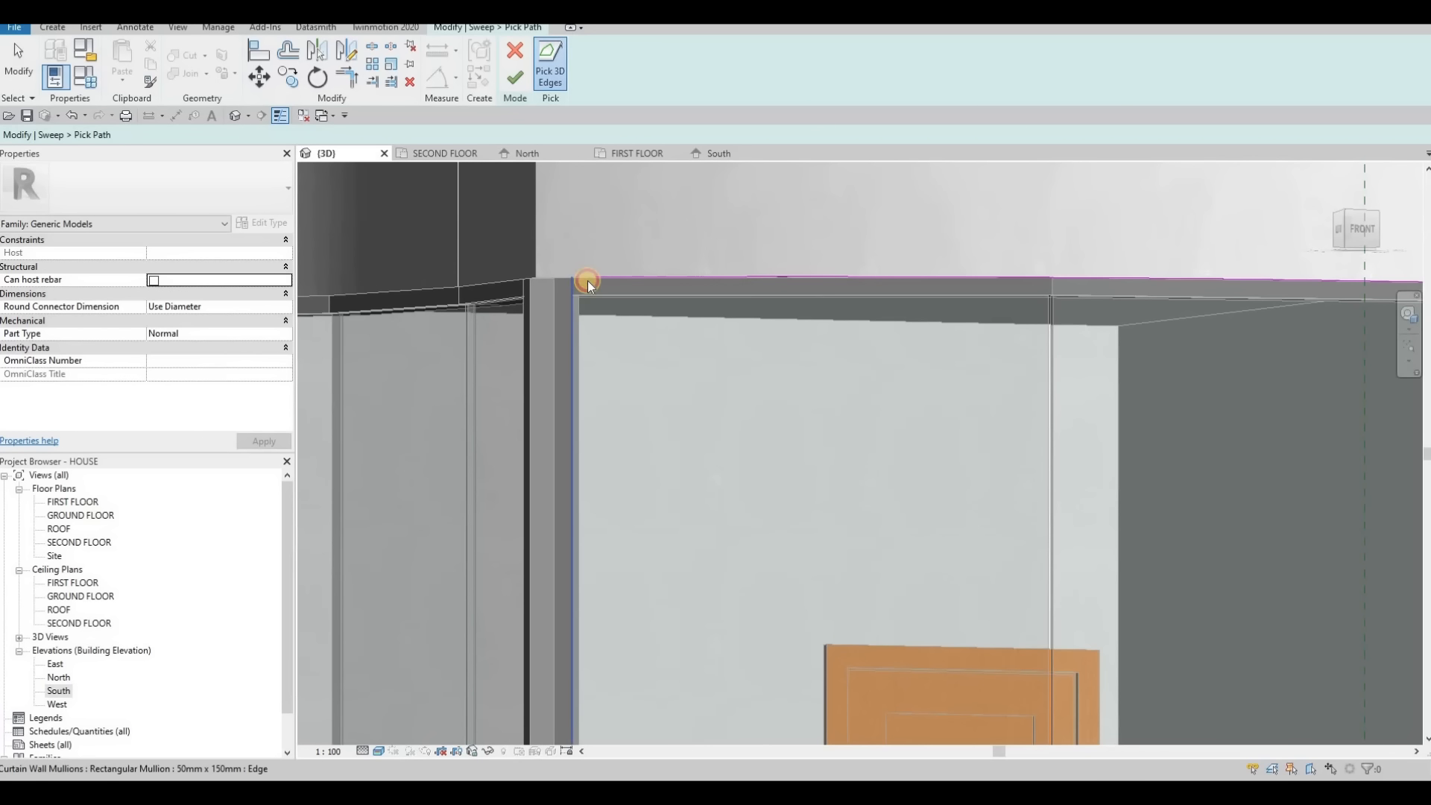
shift+middle_drag(835, 272, 856, 337)
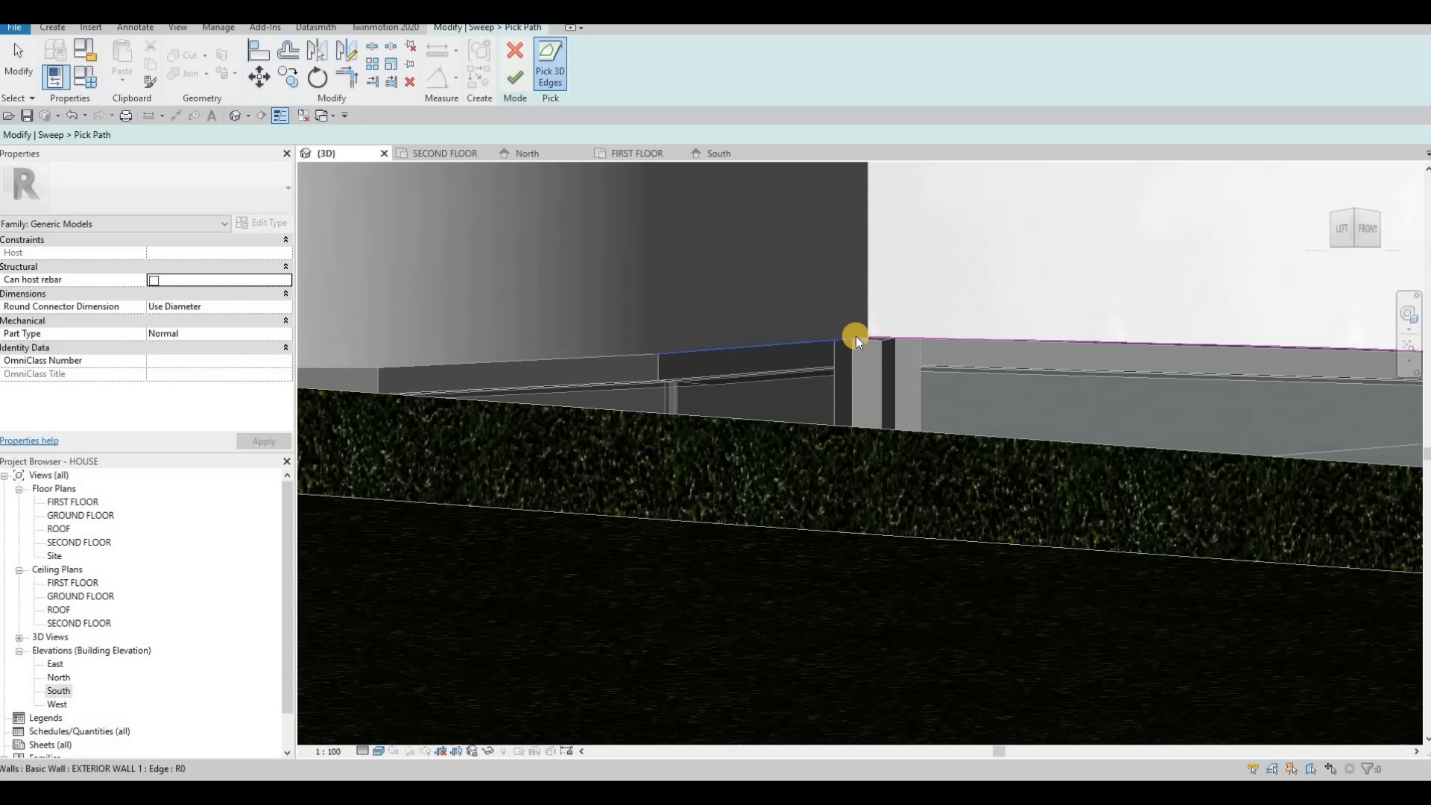
scroll(856, 337, up, 2)
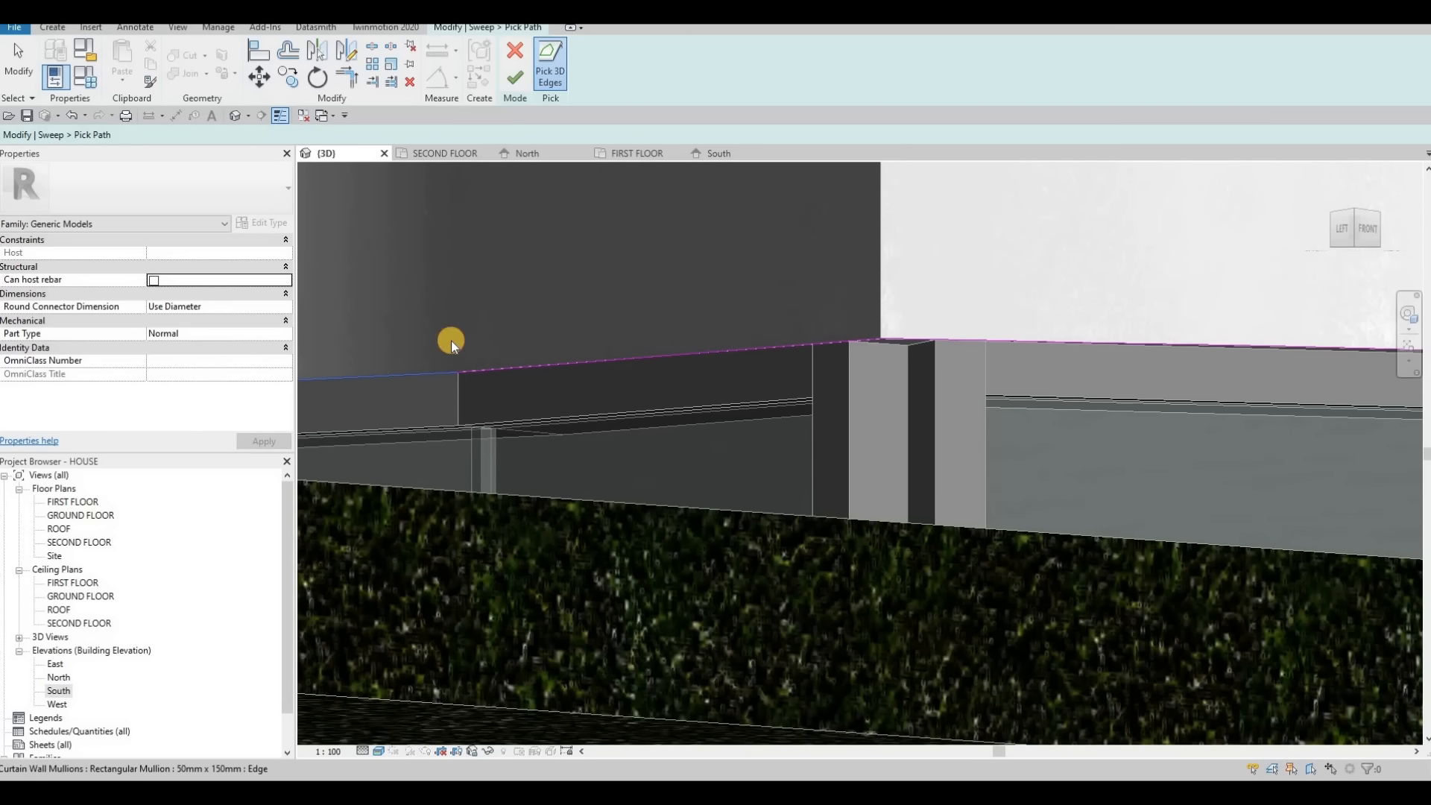
scroll(834, 296, down, 3)
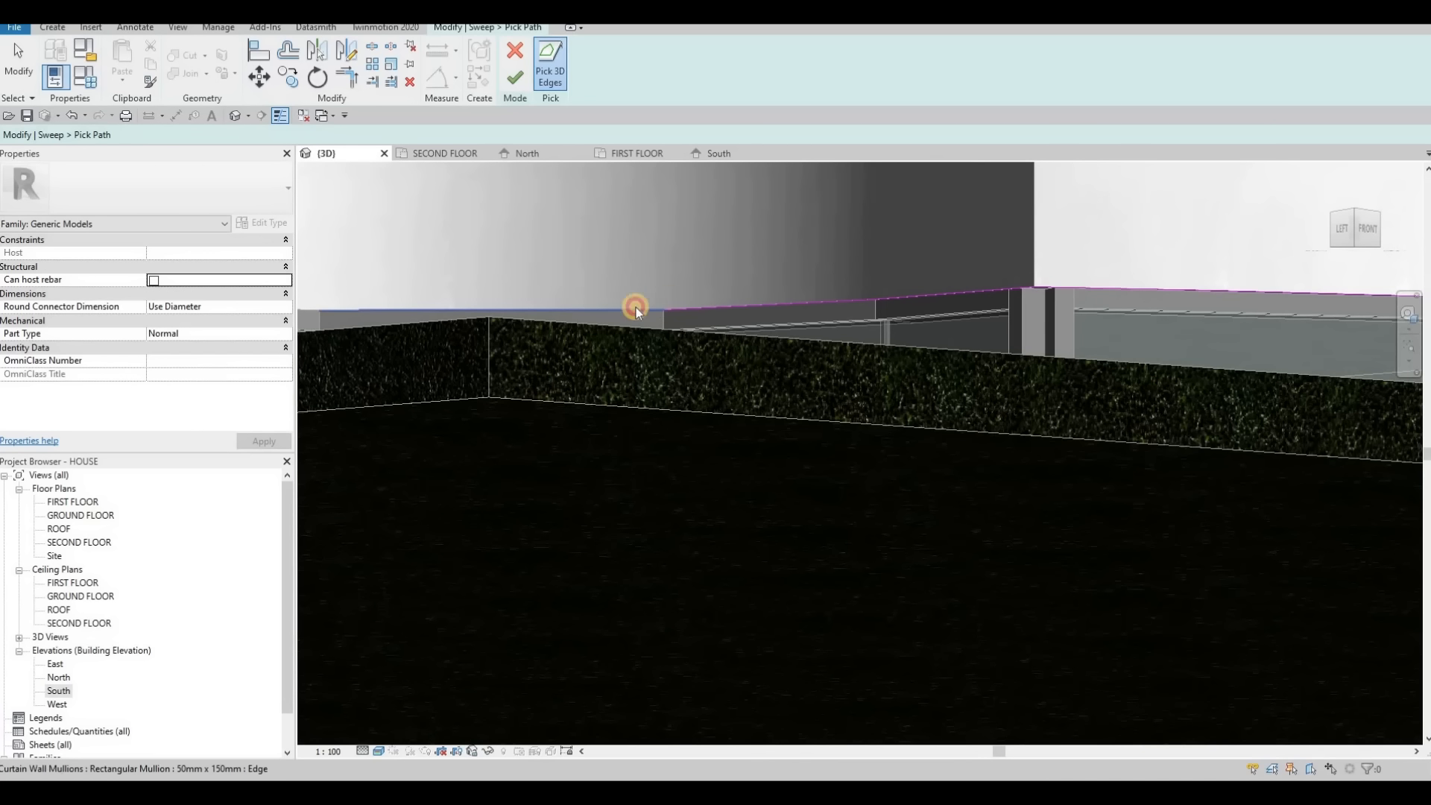
shift+middle_drag(833, 313, 858, 380)
scroll(847, 253, up, 2)
scroll(845, 250, up, 3)
scroll(790, 289, up, 2)
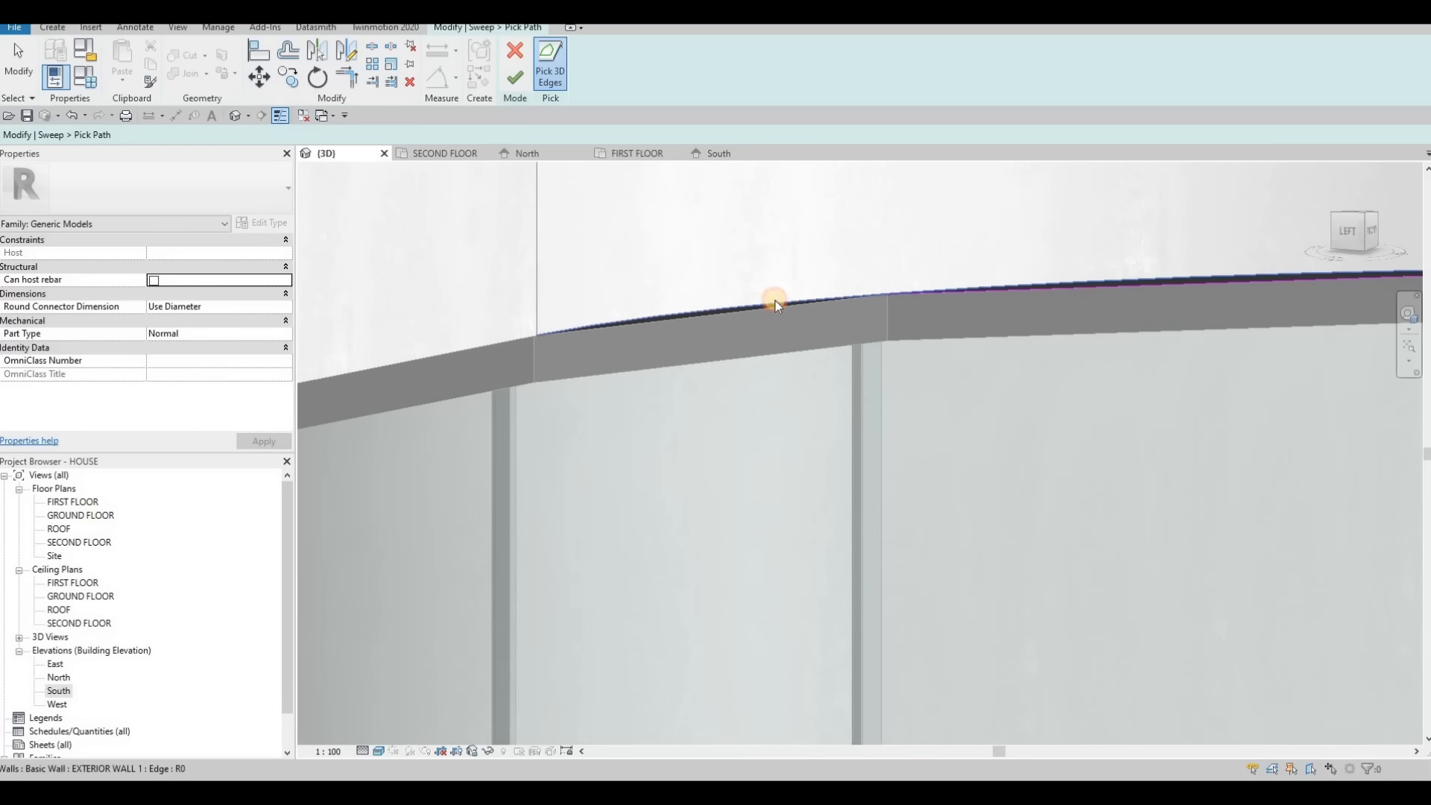
scroll(962, 295, up, 2)
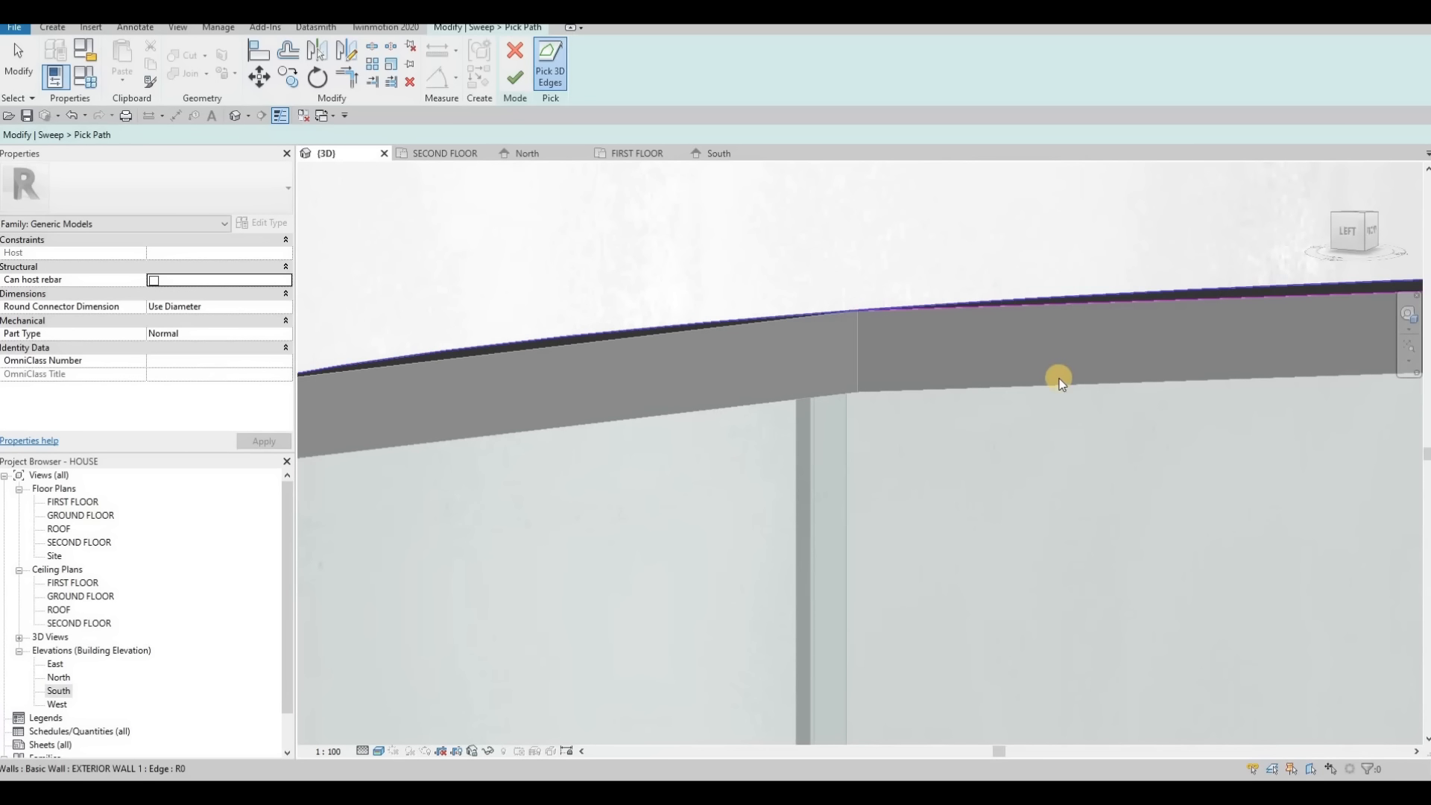
Pick a fascia edge into the path and delete the wrongly picked line.
click(1039, 304)
key(Escape)
key(Escape)
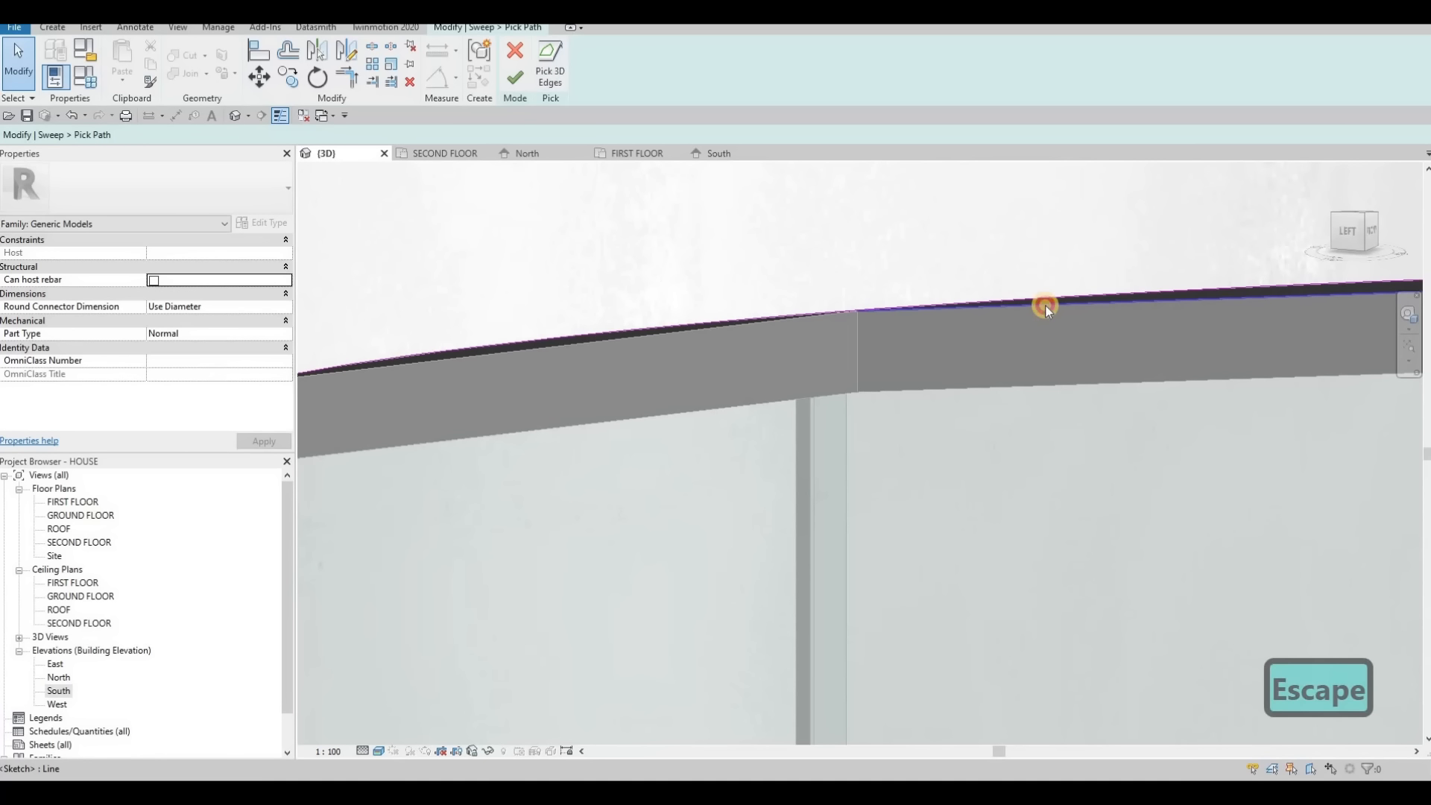
key(Delete)
mouse_move(1044, 304)
shift+middle_down()
mouse_move(879, 278)
mouse_move(924, 249)
mouse_move(860, 381)
mouse_move(779, 453)
shift+middle_up()
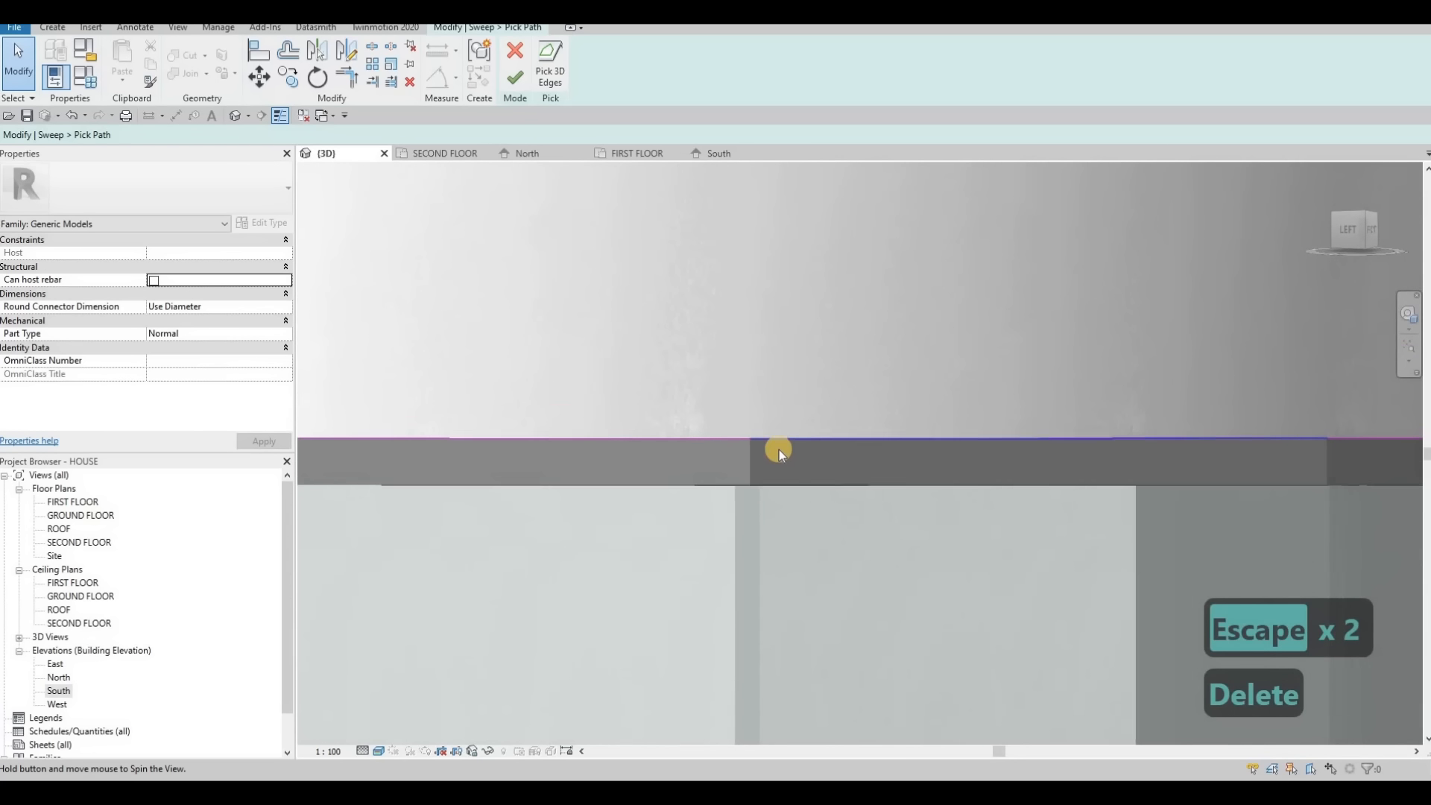
scroll(768, 440, up, 2)
middle_drag(728, 403, 696, 420)
shift+middle_drag(699, 320, 1010, 316)
scroll(1009, 316, up, 1)
middle_drag(1376, 278, 1064, 300)
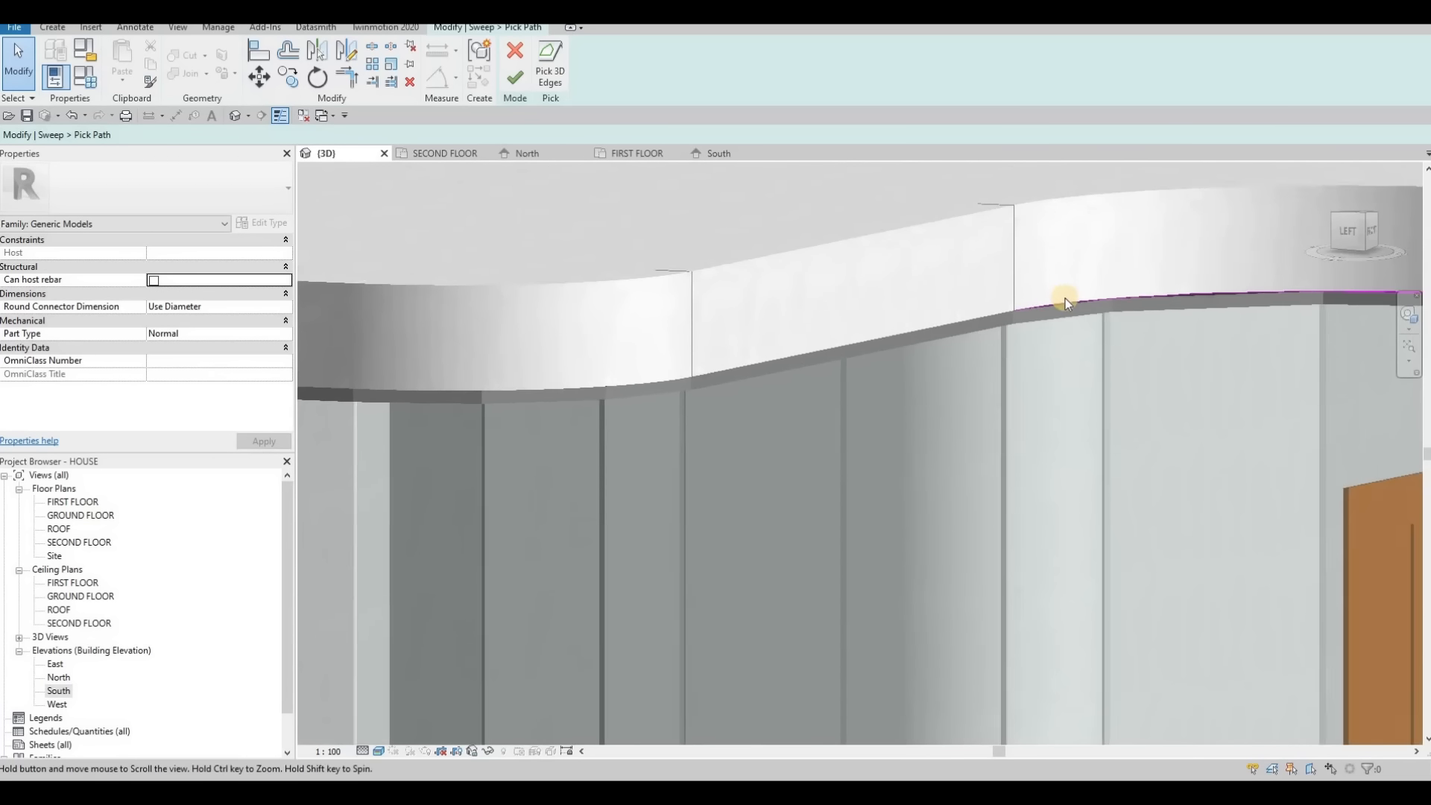
scroll(1054, 303, up, 2)
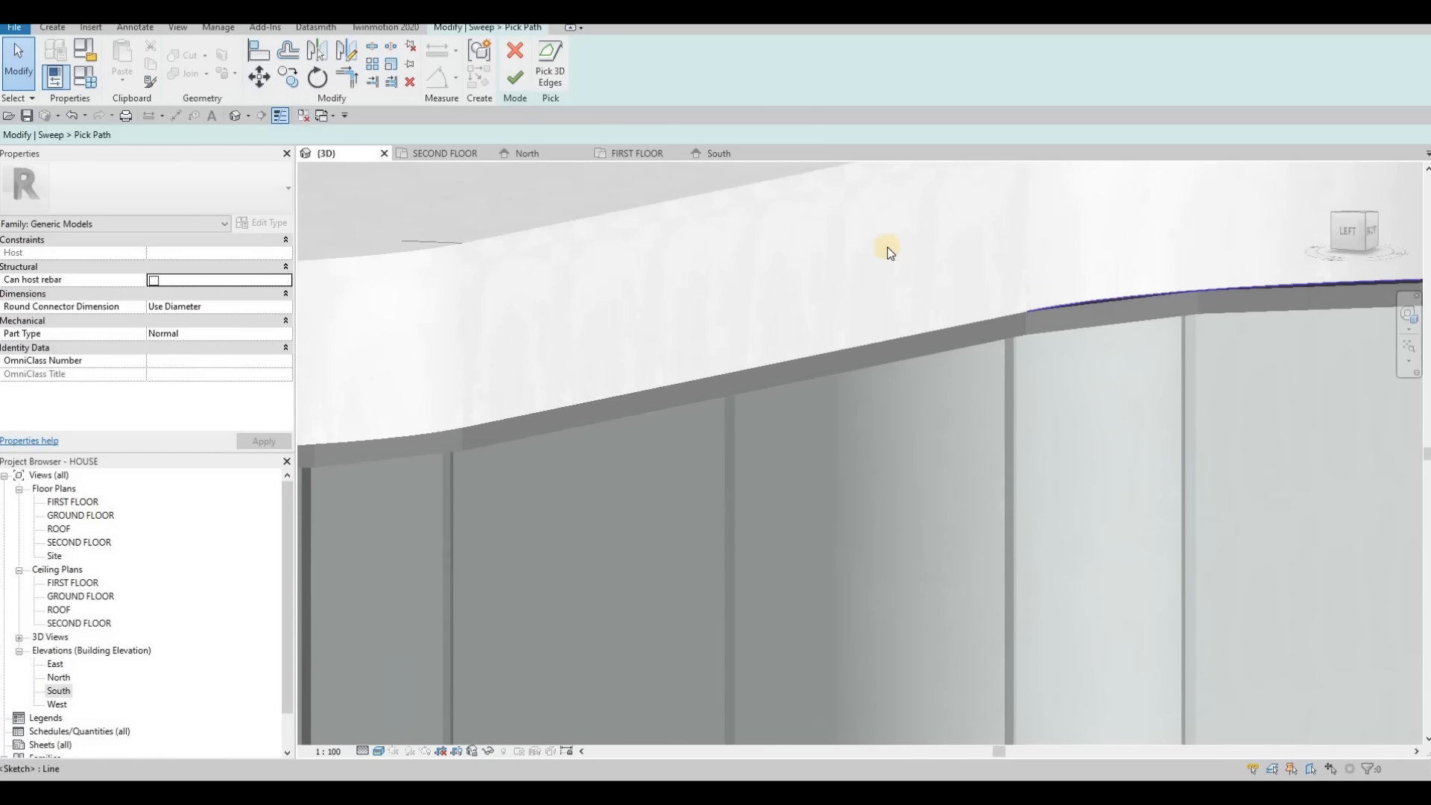
Add further curved fascia top edges to the sweep path.
click(982, 317)
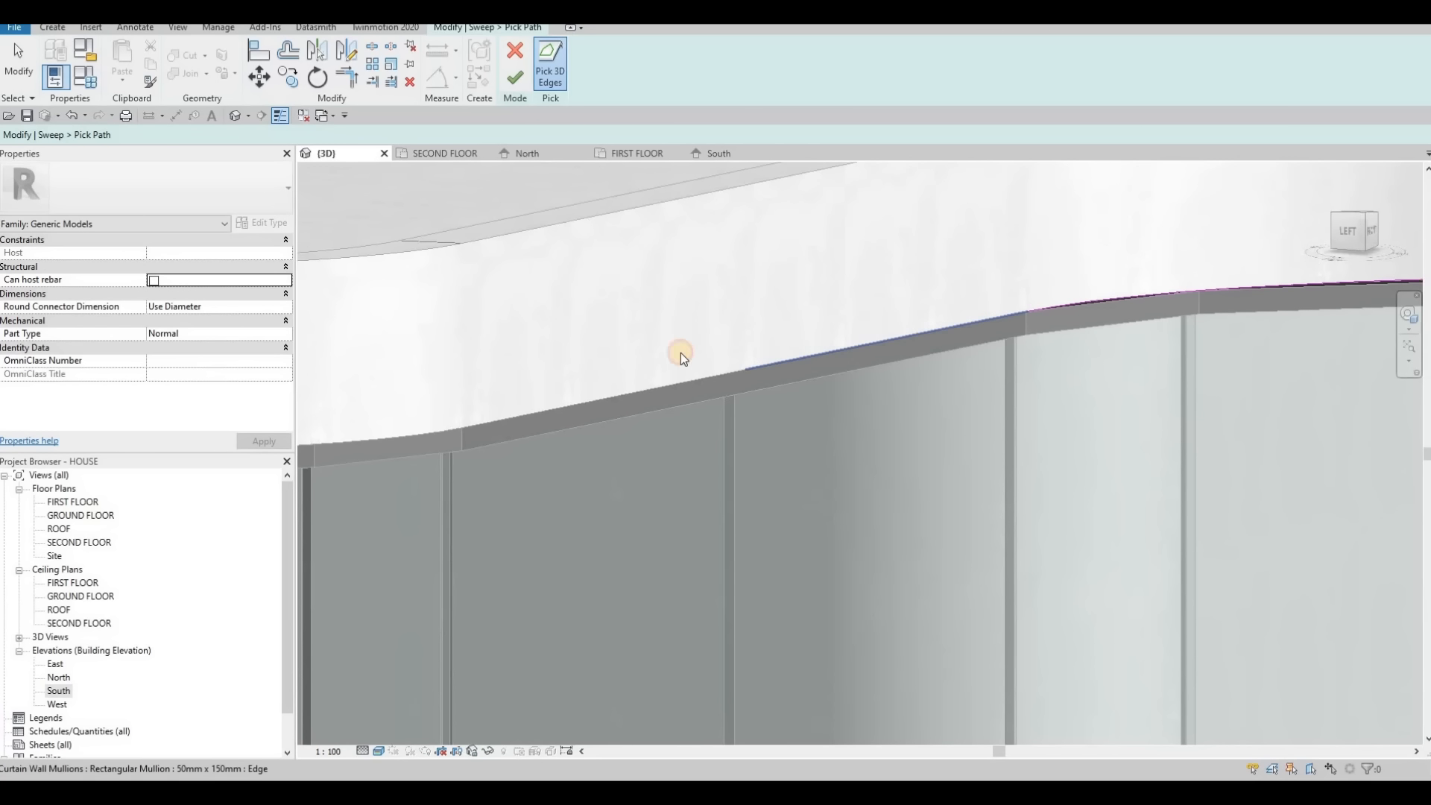
click(457, 431)
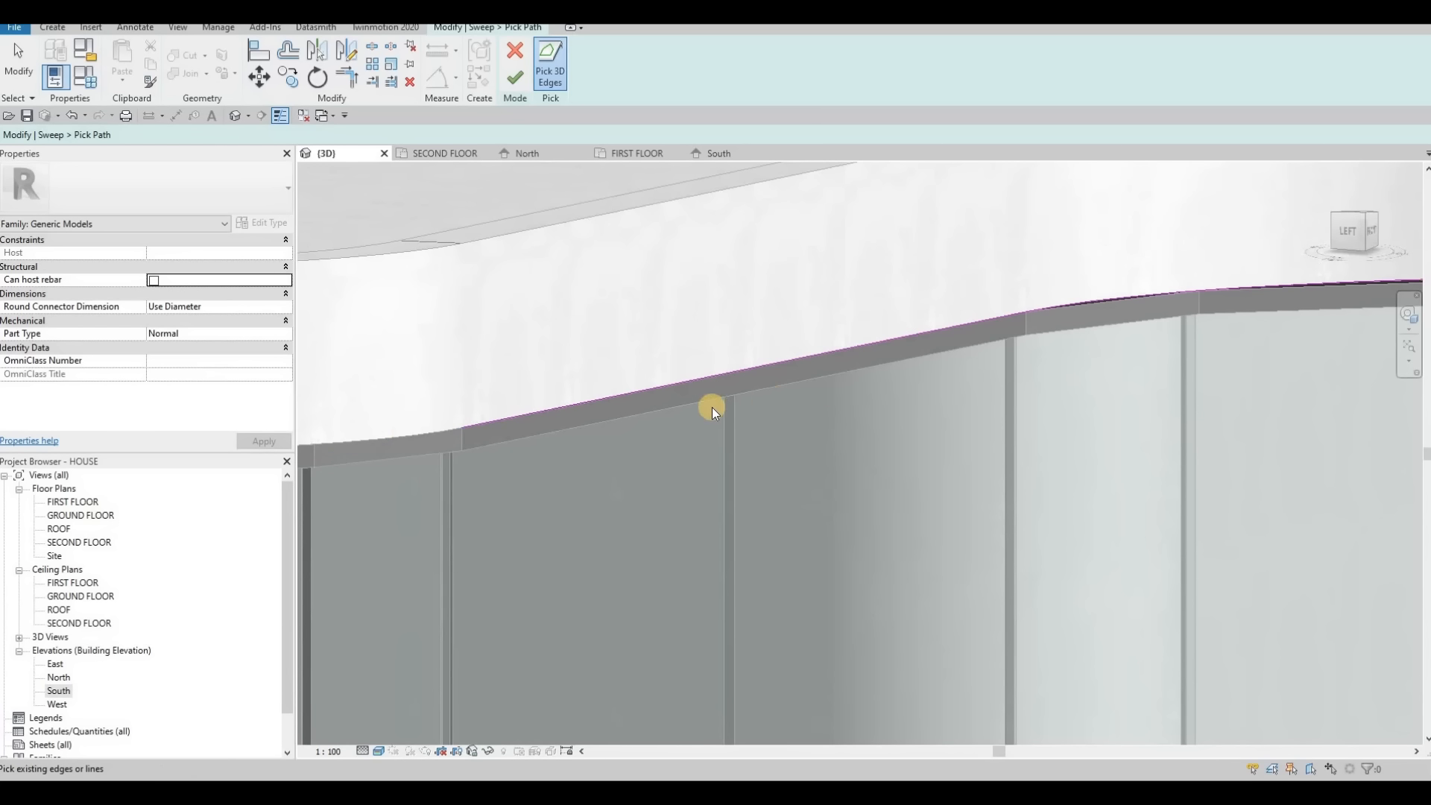
scroll(712, 407, down, 2)
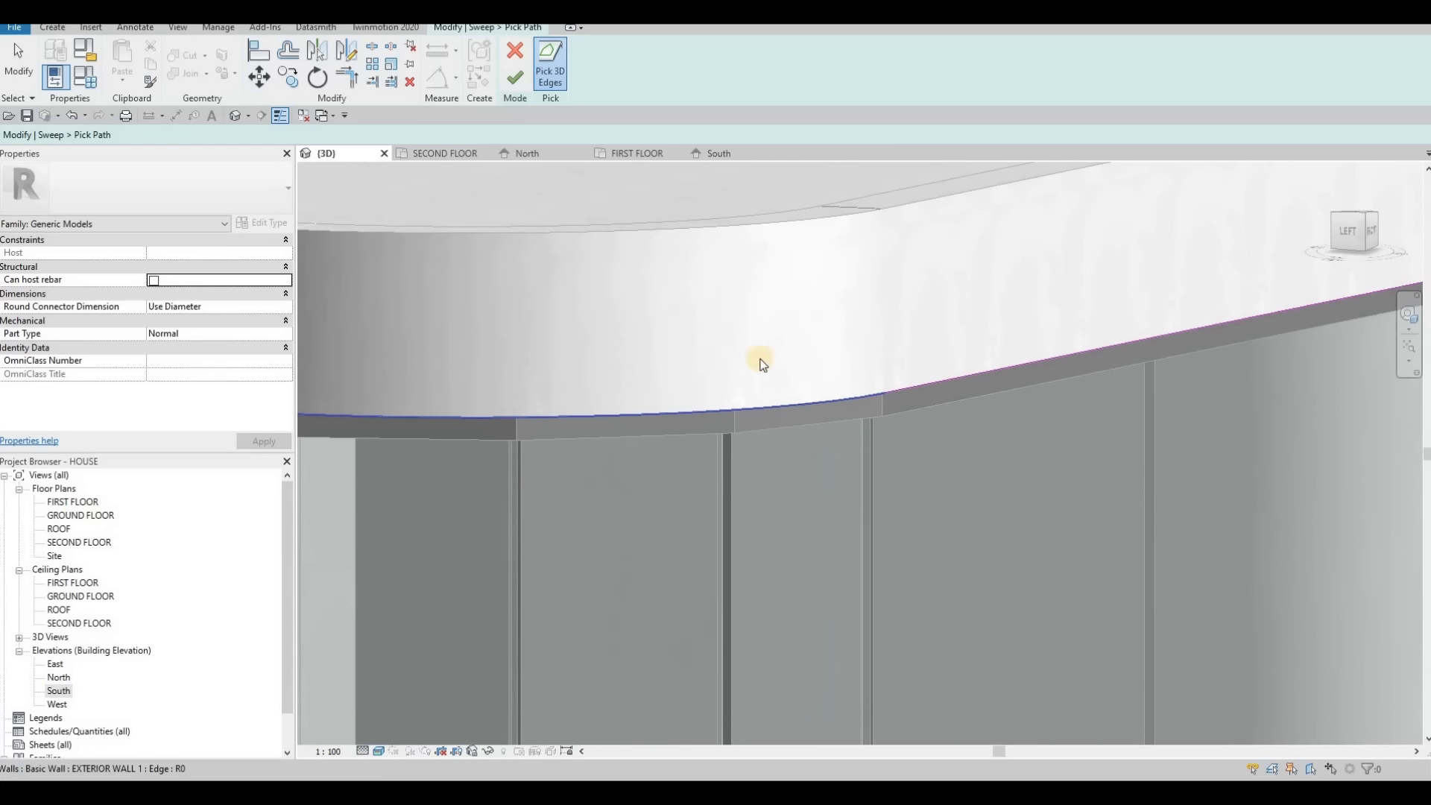
middle_drag(546, 389, 978, 359)
scroll(969, 361, down, 3)
middle_drag(754, 370, 899, 364)
scroll(900, 364, up, 2)
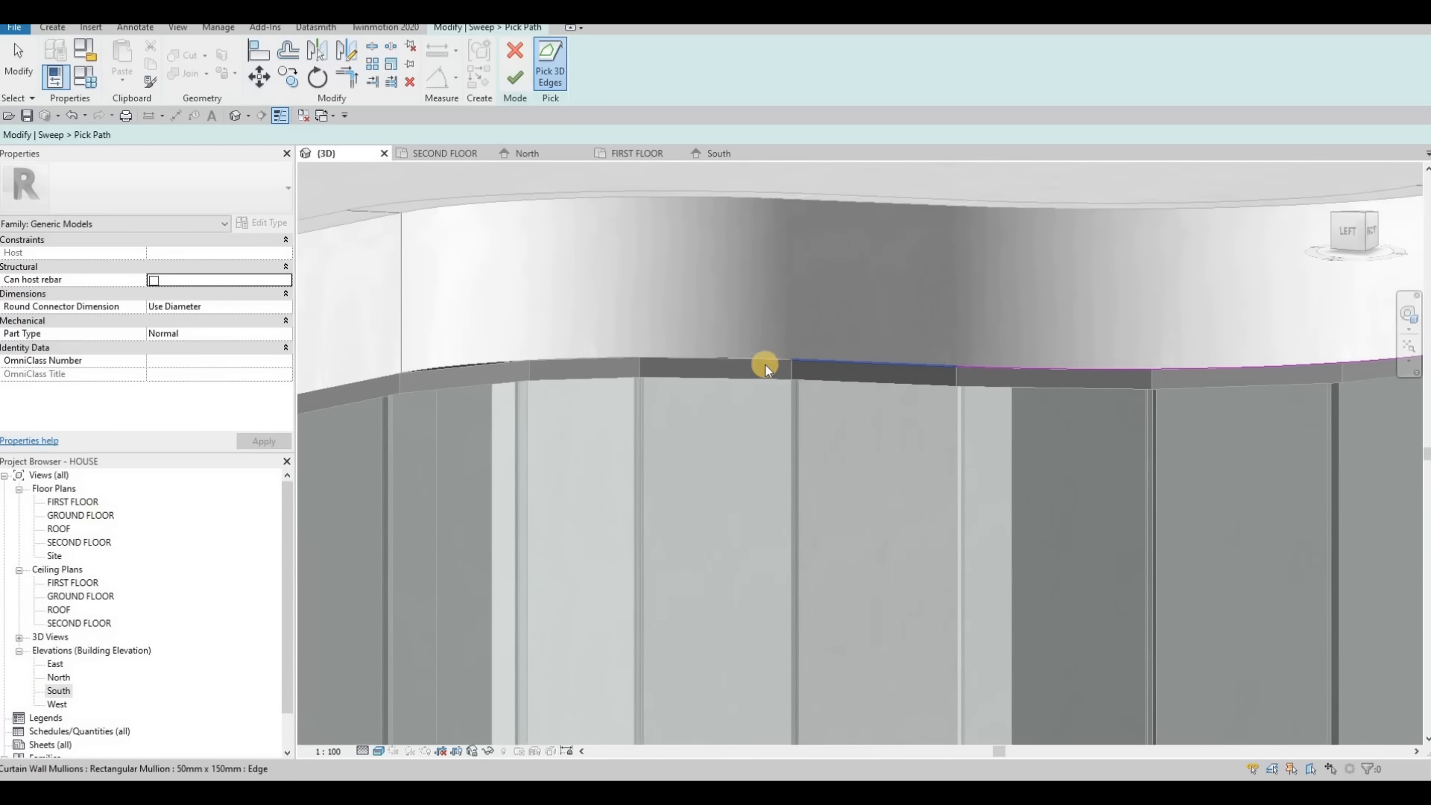
click(455, 365)
Pick another fascia edge, then delete the two unwanted path lines.
scroll(492, 367, up, 3)
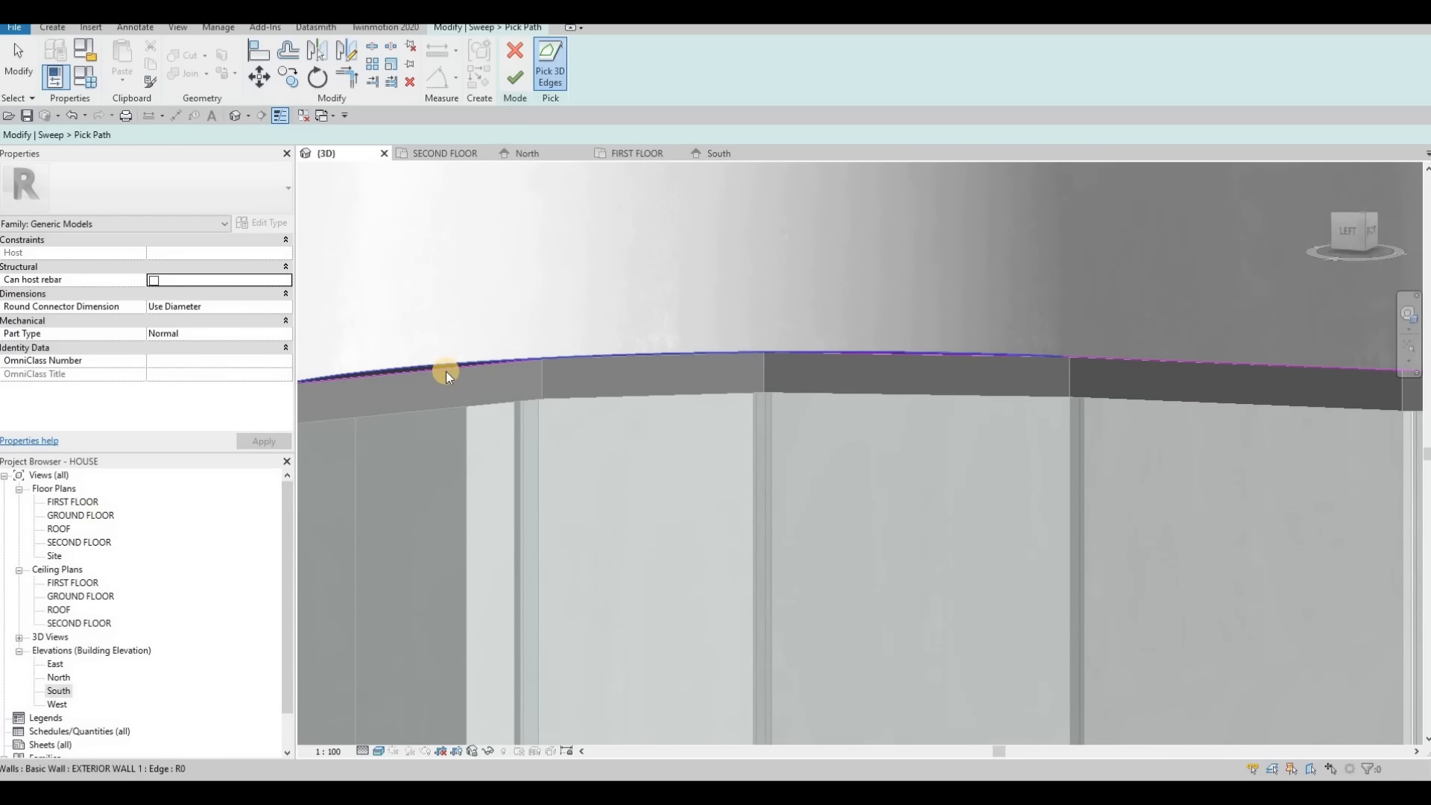
click(446, 370)
key(Escape)
key(Delete)
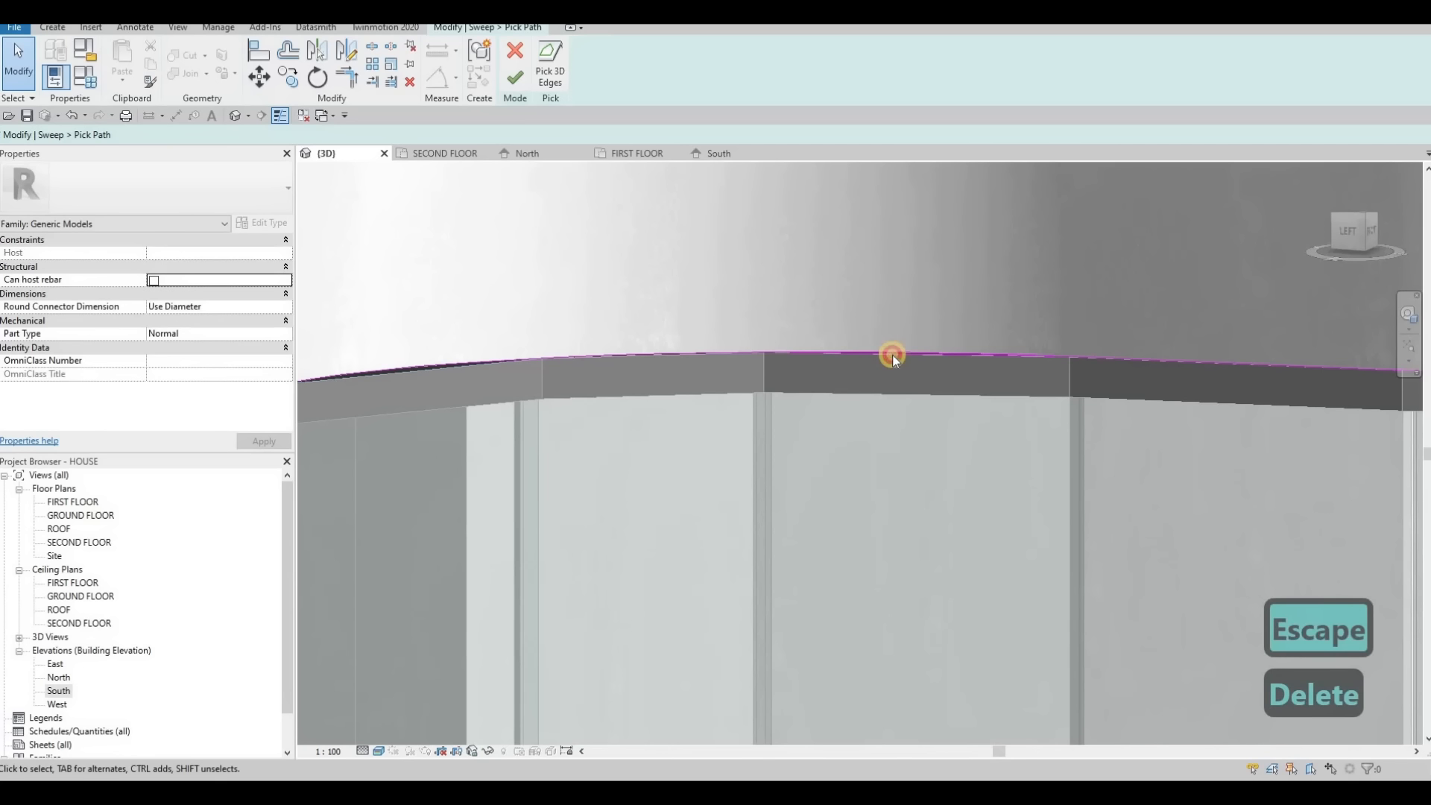
key(Delete)
scroll(999, 362, down, 2)
scroll(1023, 365, up, 3)
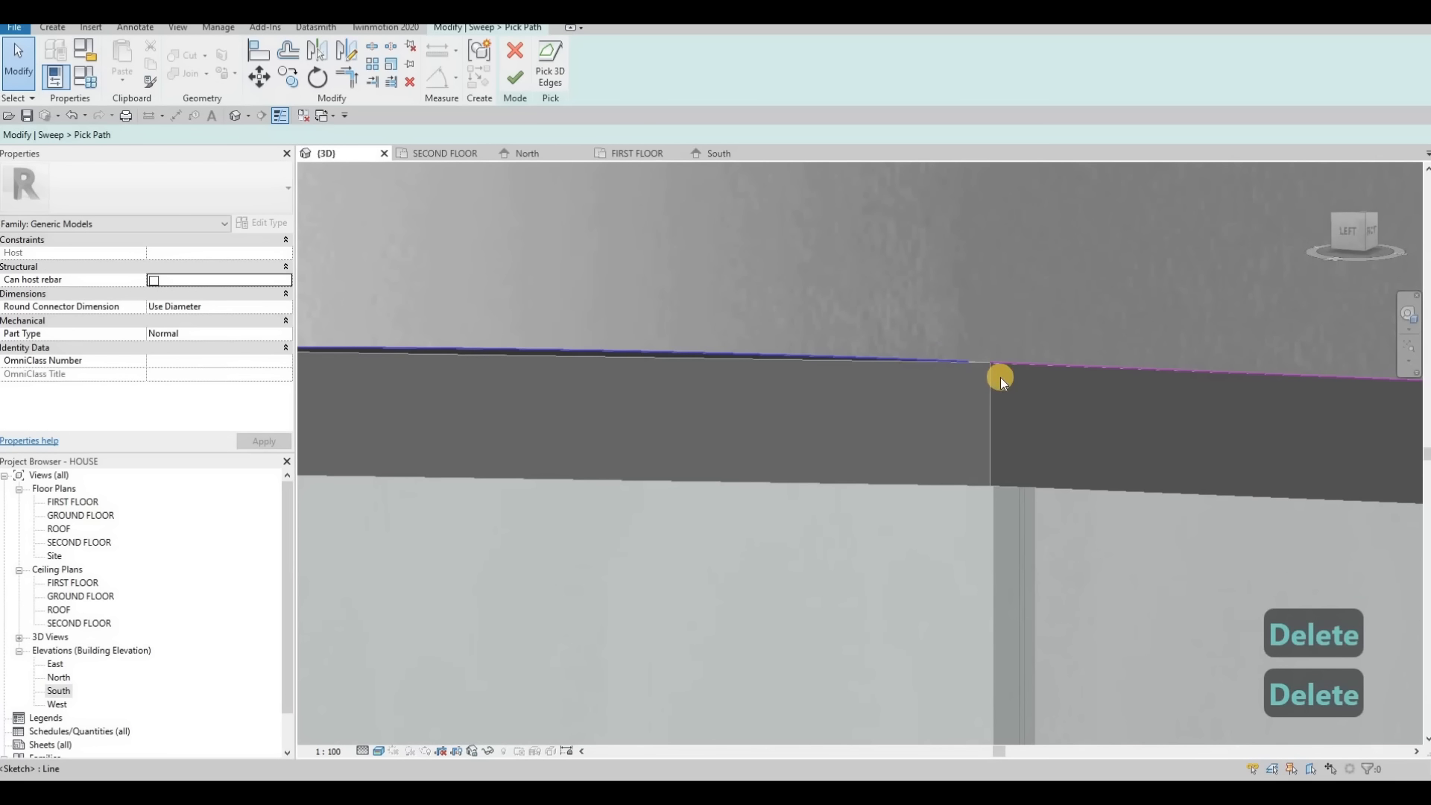
key(Escape)
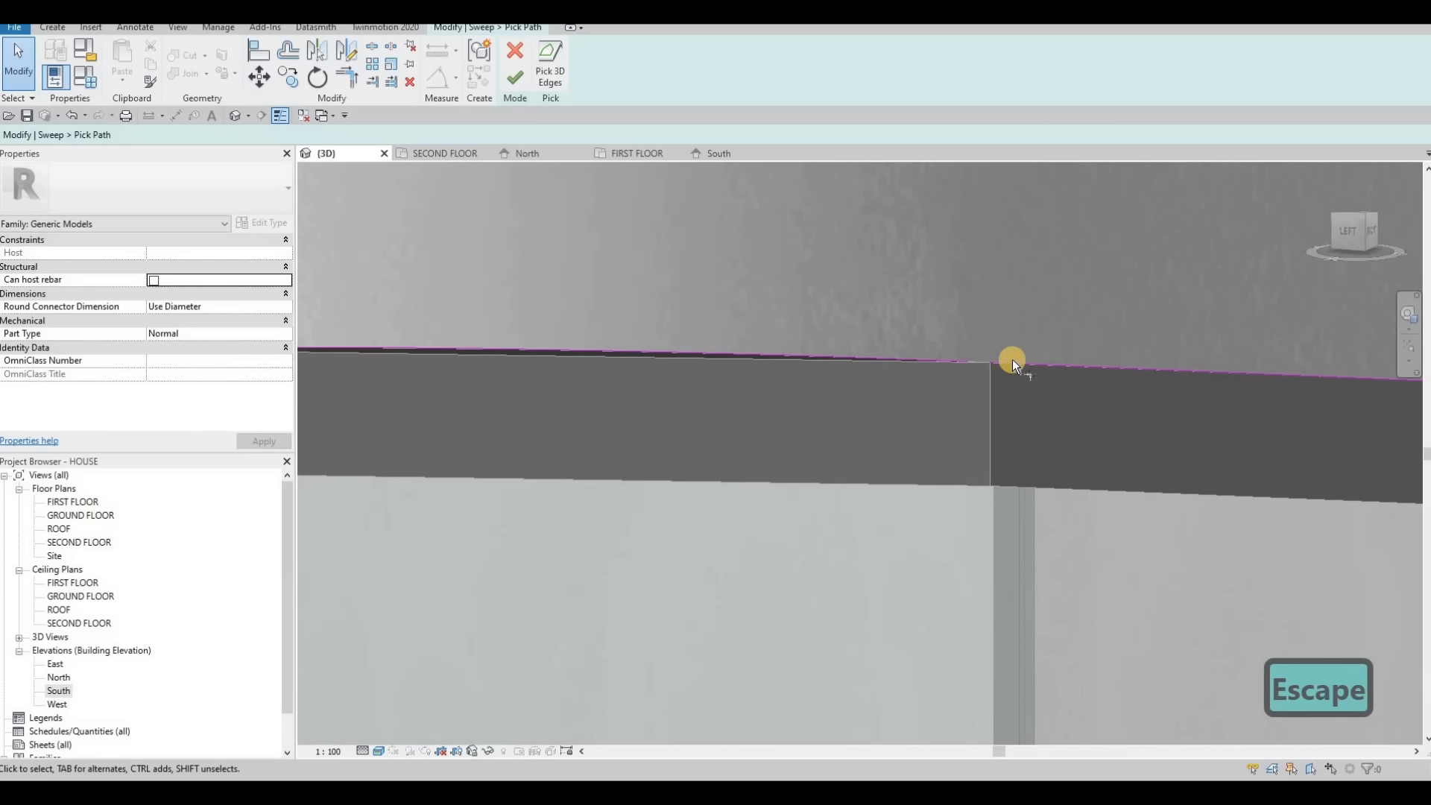
Start trimming the path lines to a corner with TR, then cancel it.
key(t)
key(r)
key(Escape)
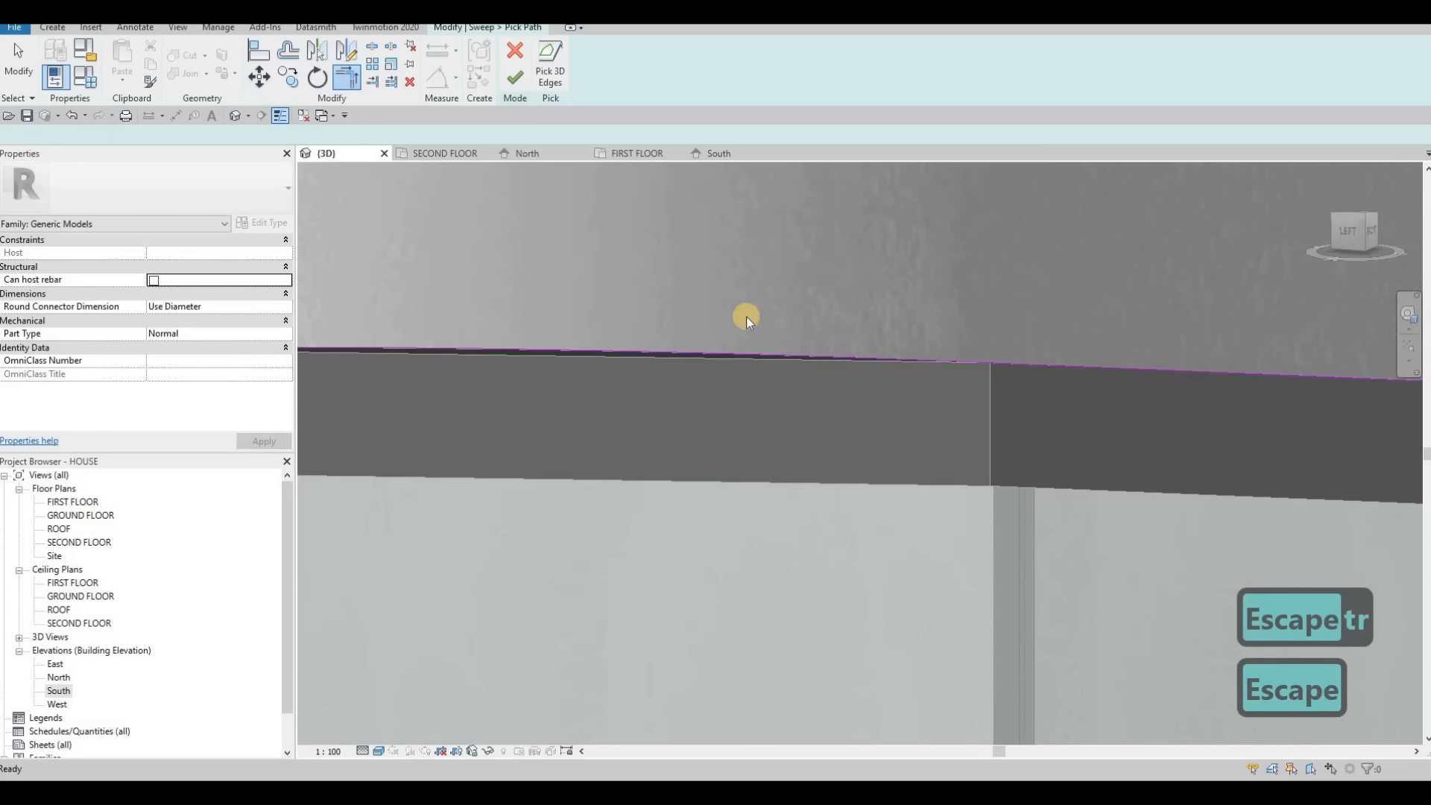
scroll(745, 316, down, 4)
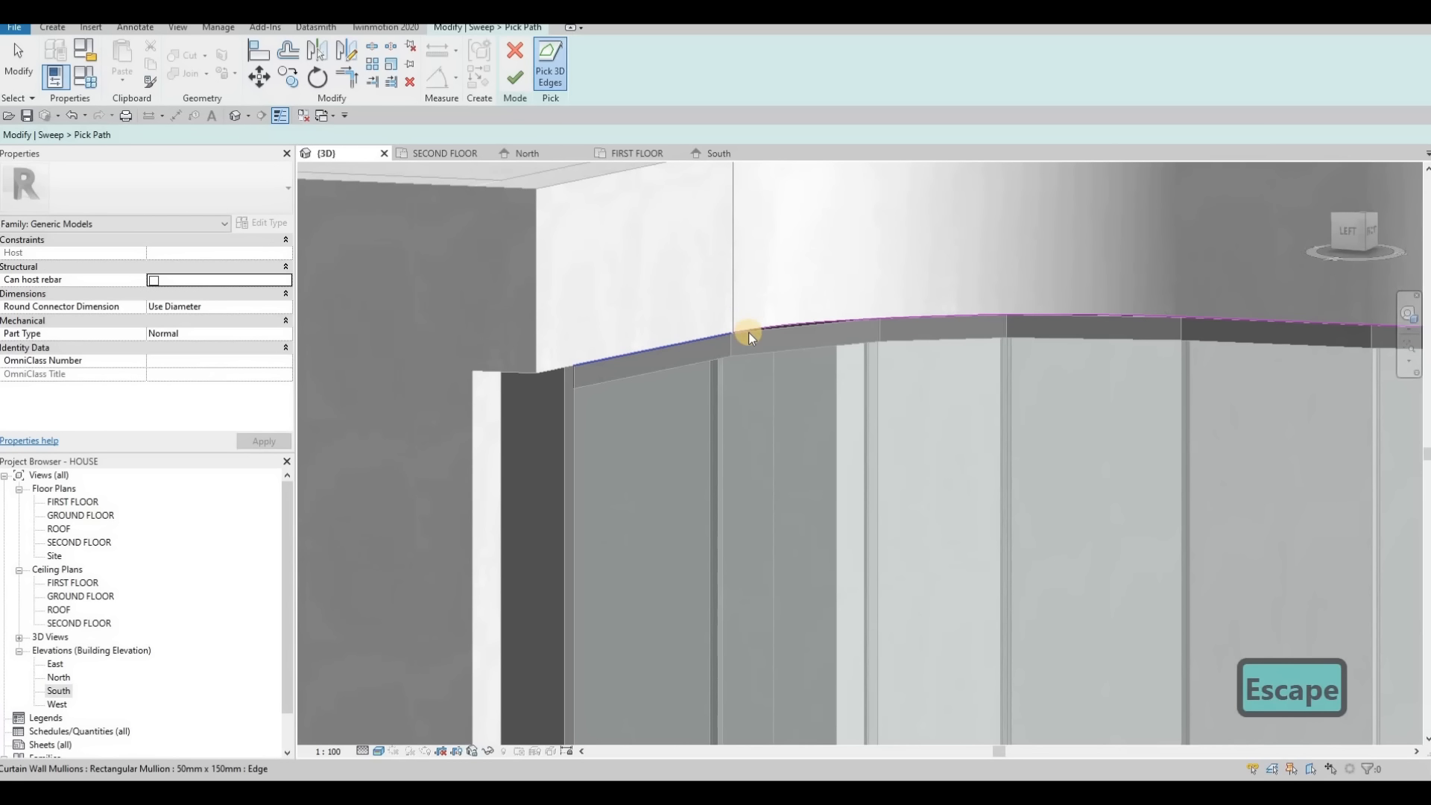
scroll(749, 332, up, 5)
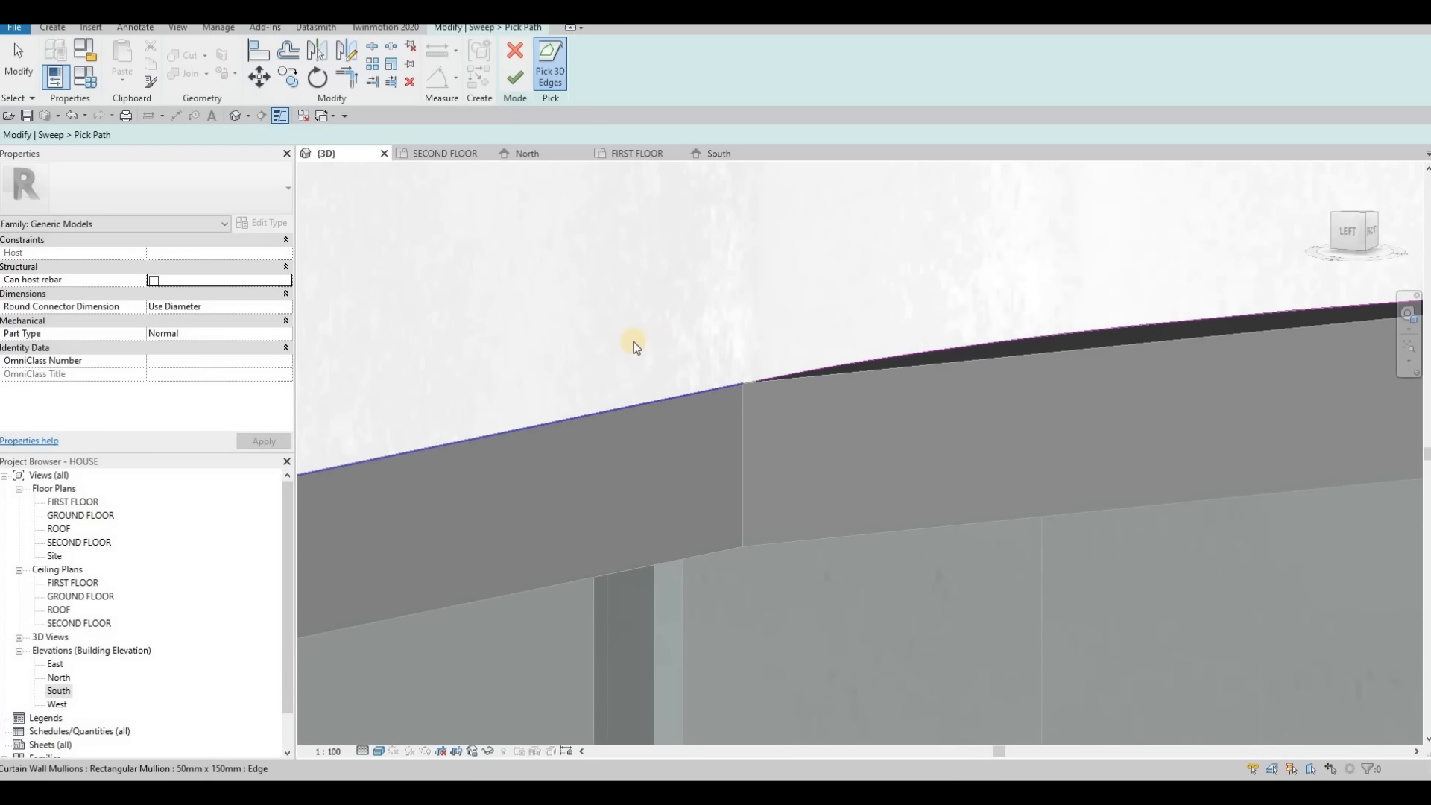
scroll(708, 333, down, 5)
Add the fascia's left-end edges to the path and delete the unwanted short line.
middle_drag(628, 373, 896, 328)
click(615, 382)
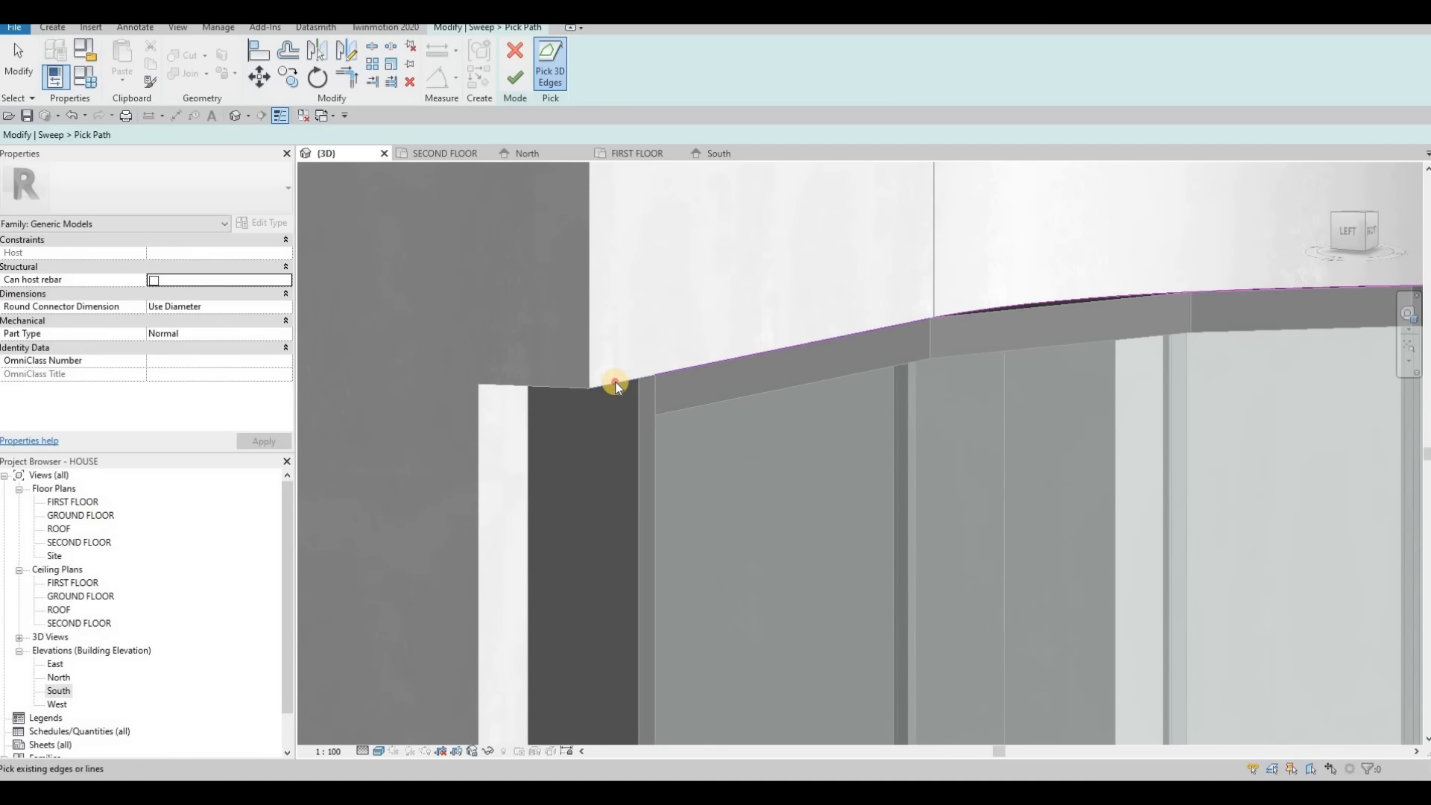
click(683, 371)
key(Escape)
key(Escape)
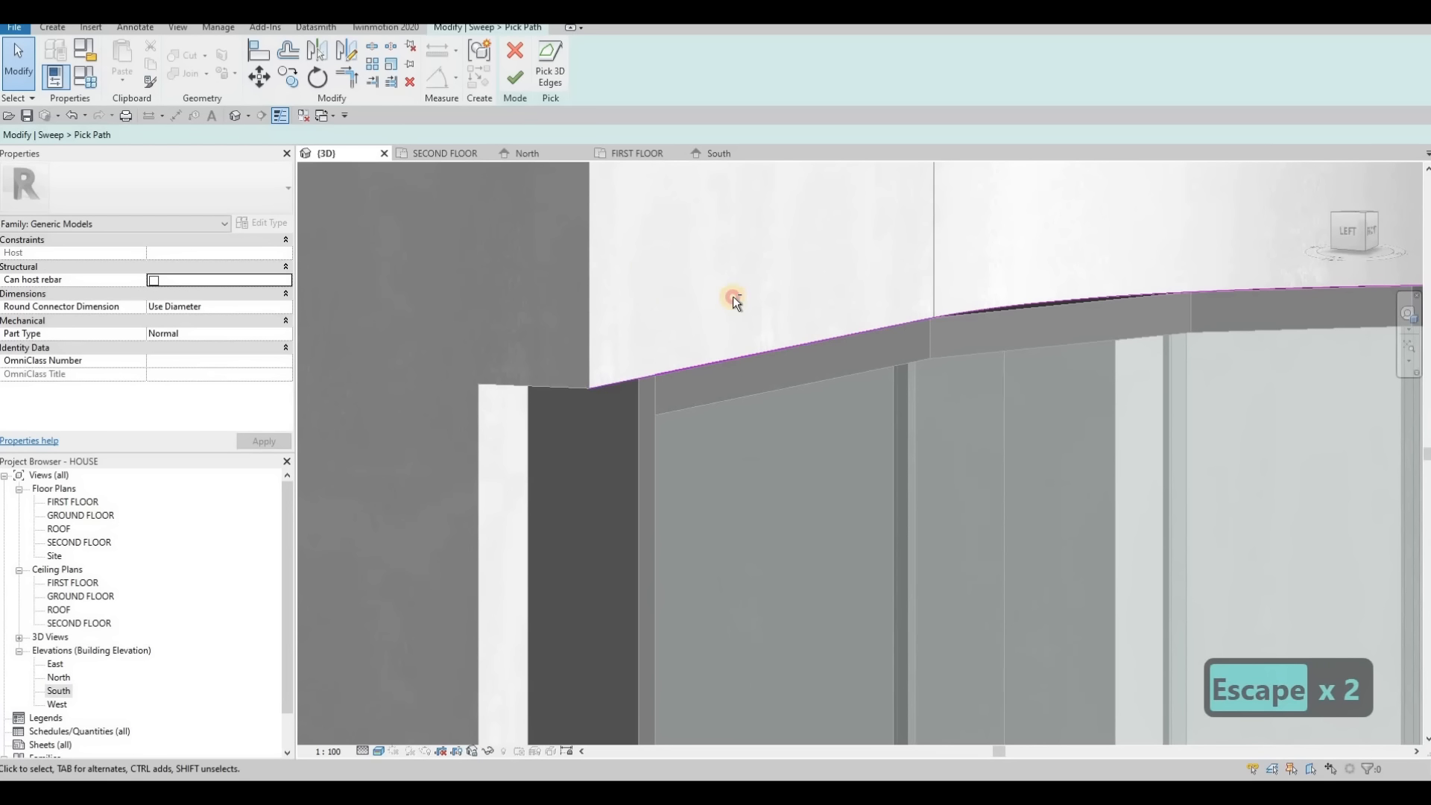
click(905, 399)
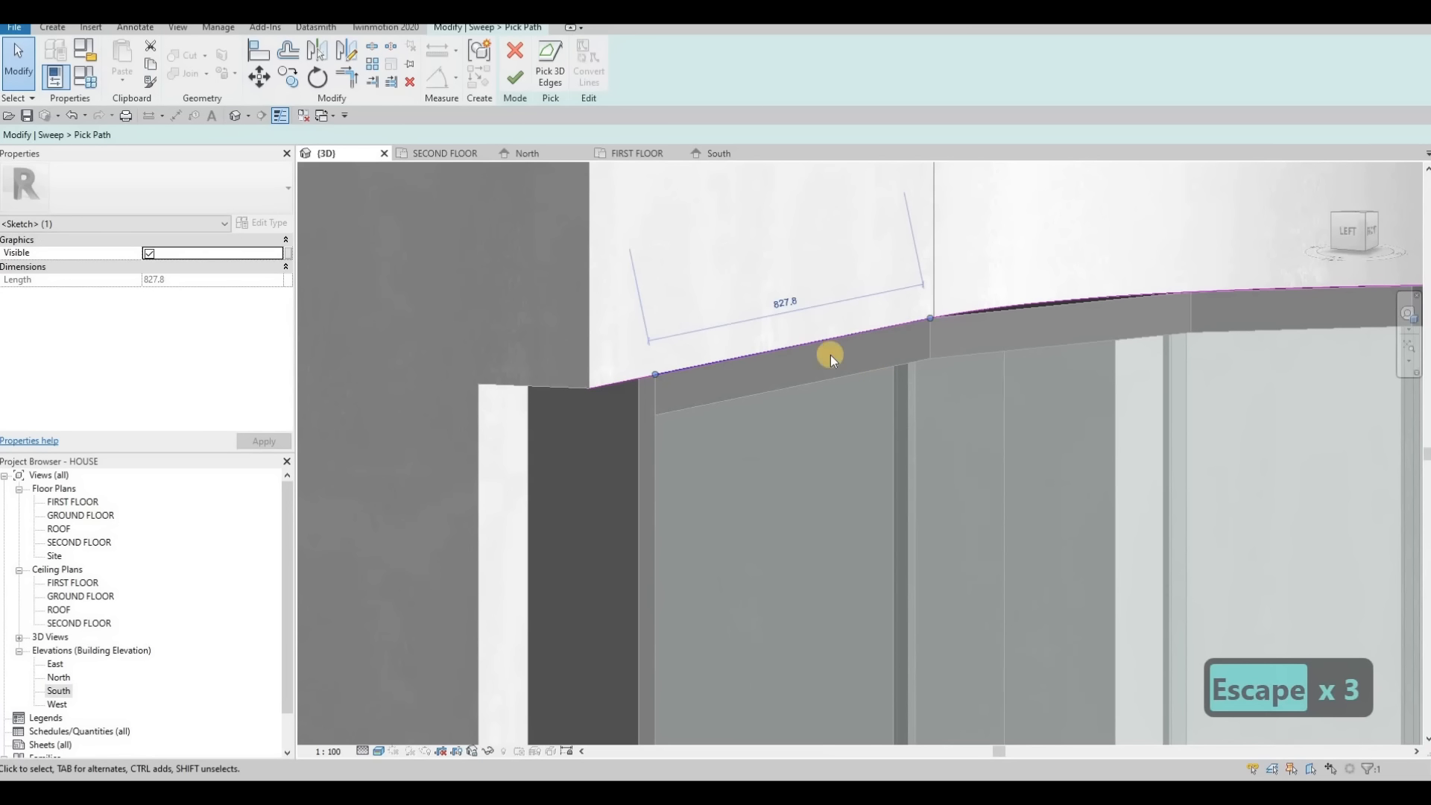
key(Delete)
scroll(989, 369, down, 5)
After the failed finish, locate and delete a stray path line on the fascia.
click(517, 76)
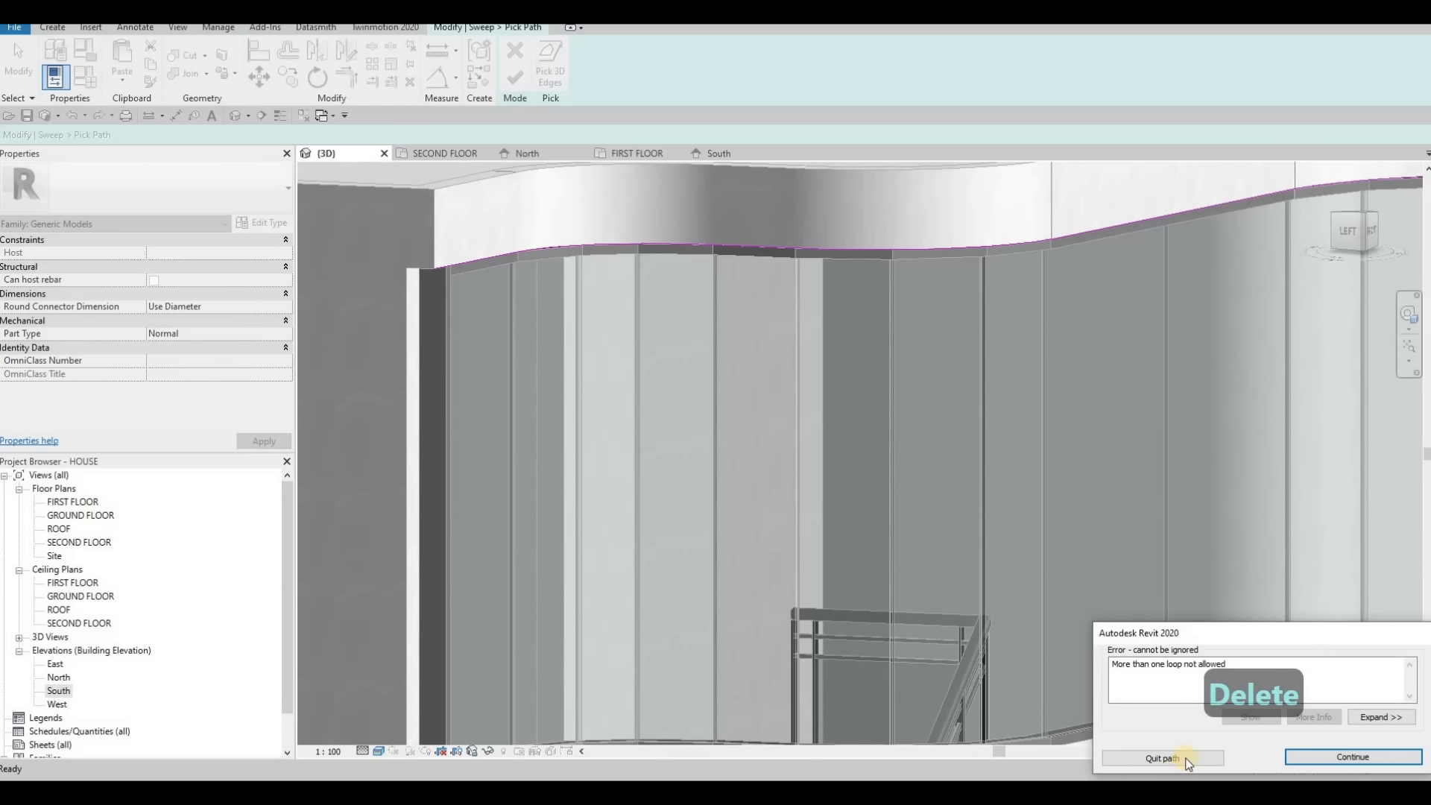
scroll(904, 448, down, 6)
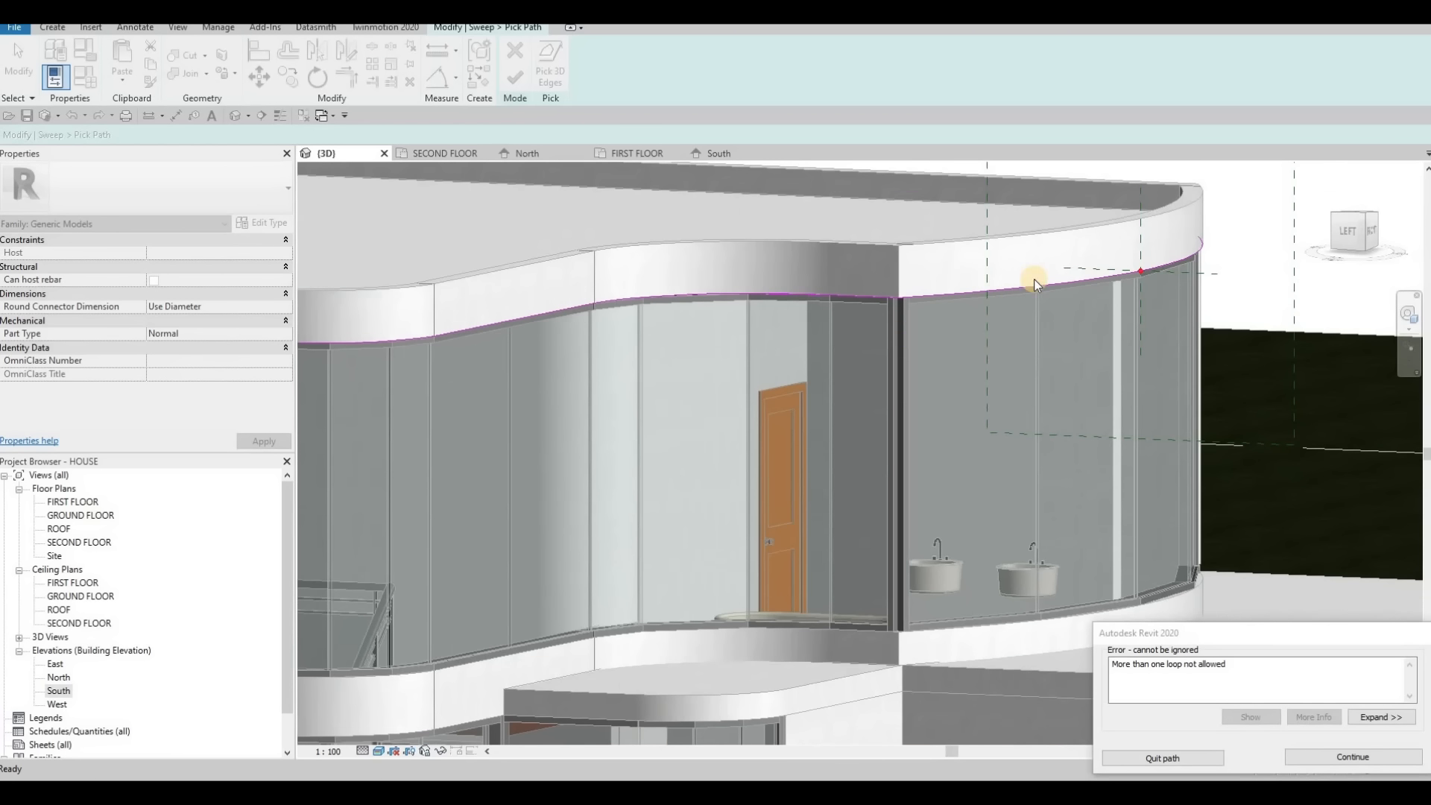
scroll(1034, 282, up, 3)
middle_drag(862, 298, 656, 379)
scroll(555, 391, up, 4)
shift+middle_drag(811, 392, 787, 307)
middle_drag(604, 421, 818, 395)
scroll(818, 395, down, 1)
scroll(818, 395, down, 1)
middle_drag(418, 308, 817, 341)
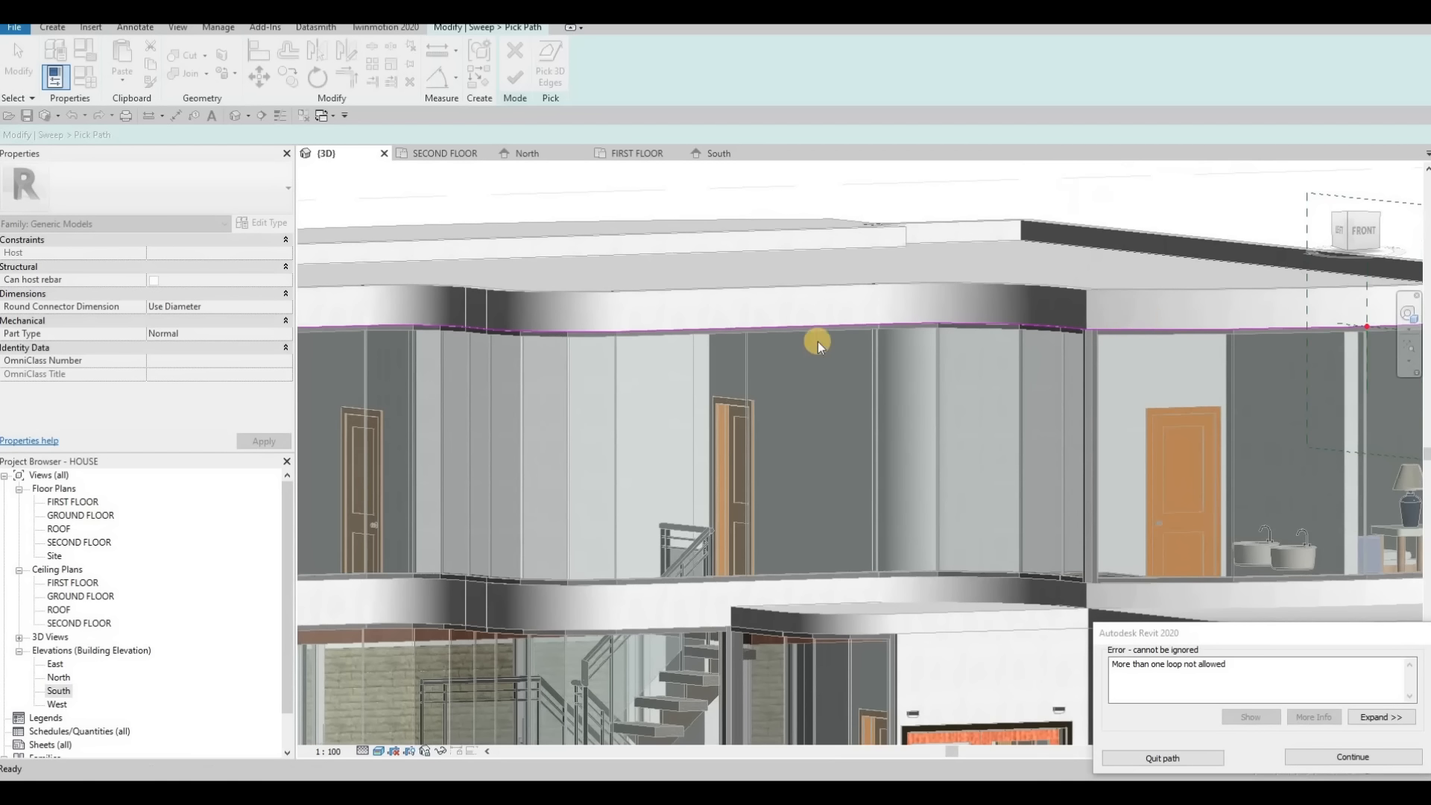
middle_drag(1104, 339, 1246, 356)
scroll(1117, 373, up, 8)
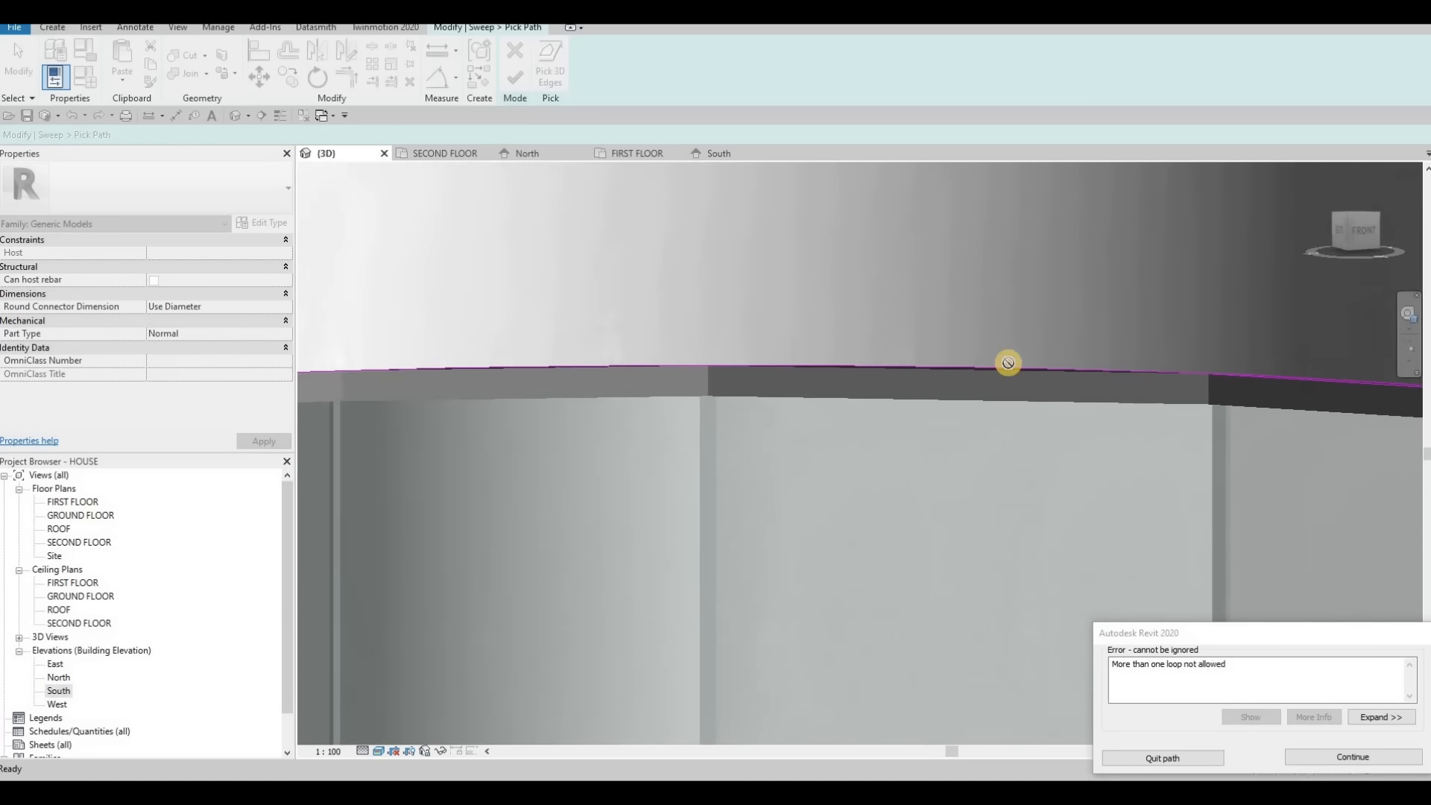
scroll(1057, 327, up, 4)
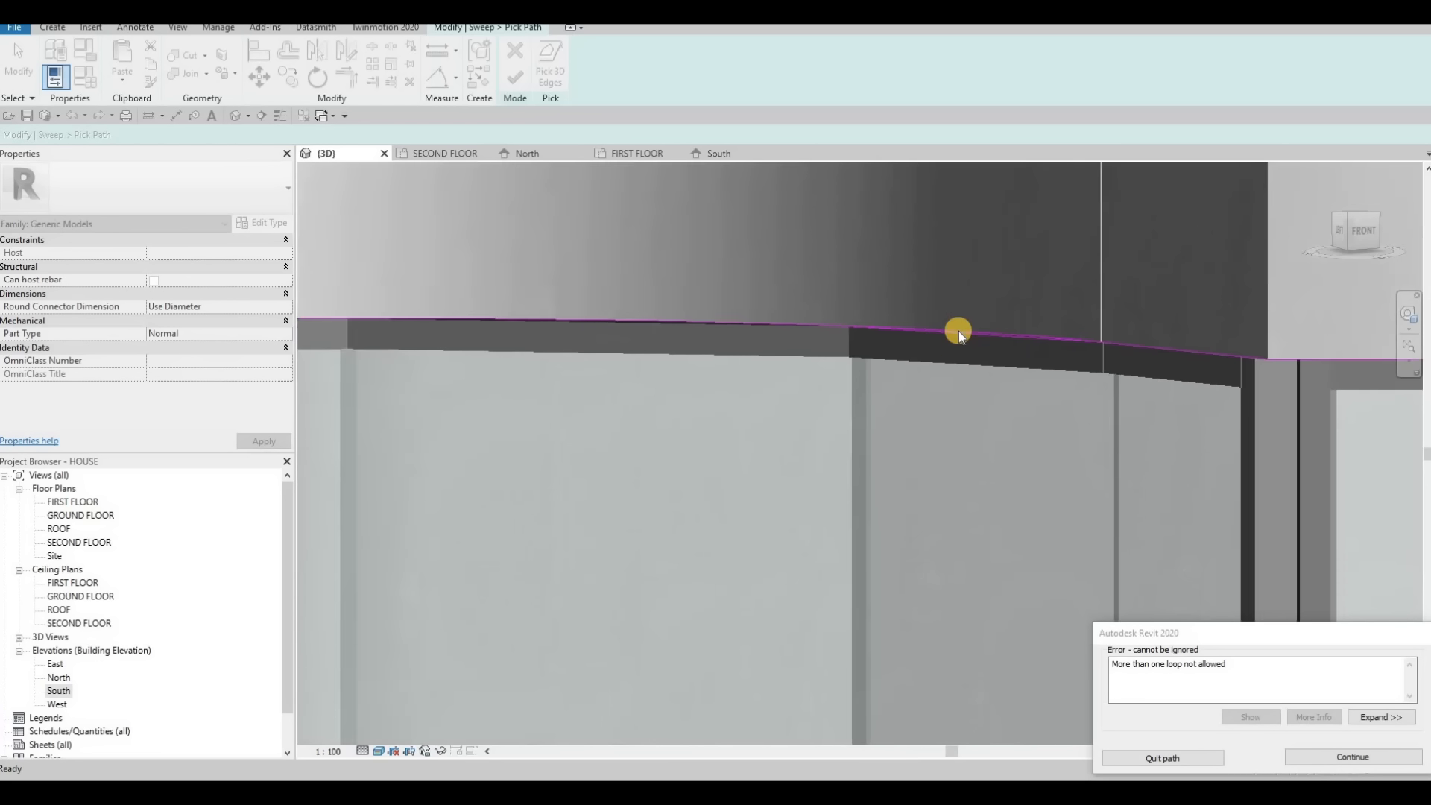
scroll(834, 340, down, 1)
key(Escape)
key(Escape)
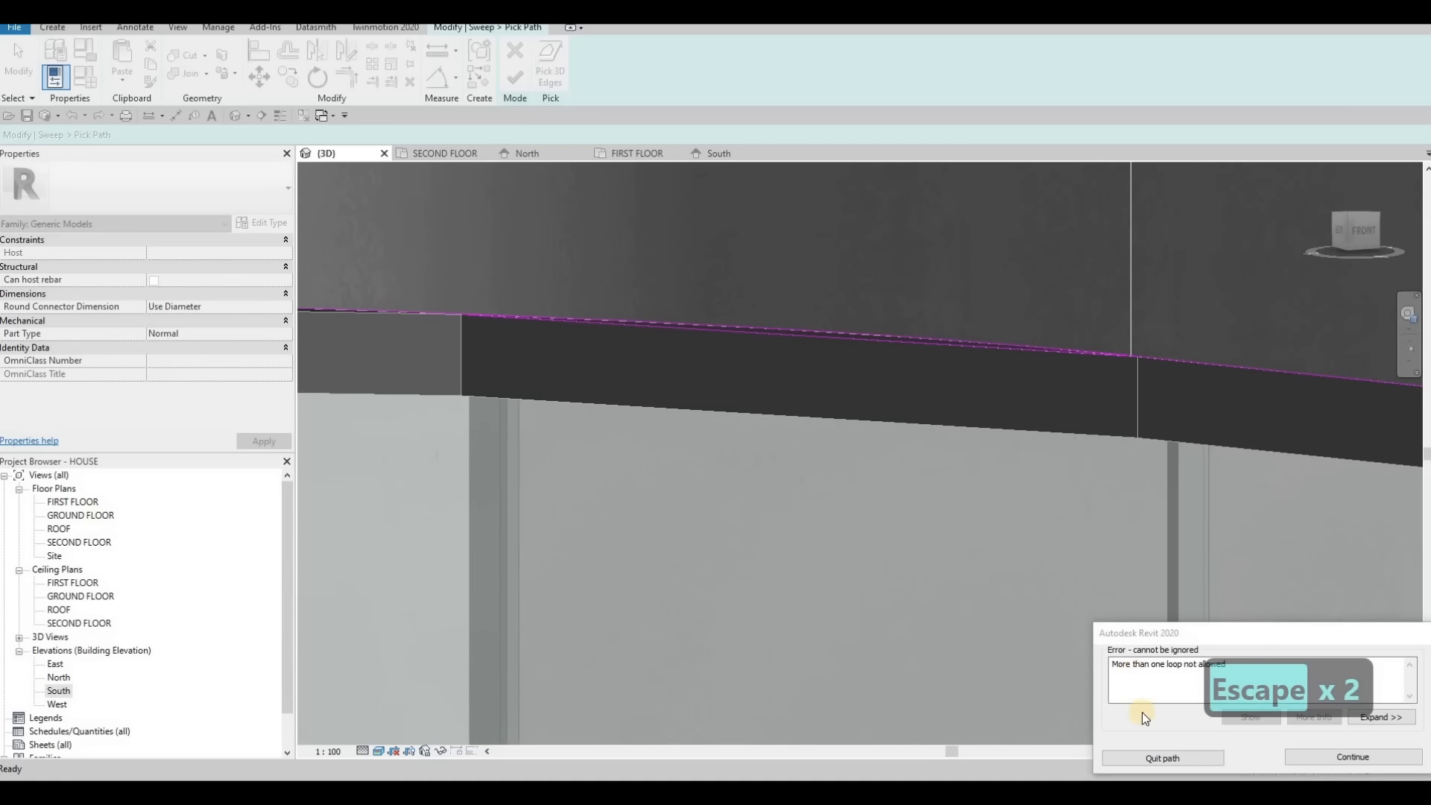
click(875, 340)
key(Delete)
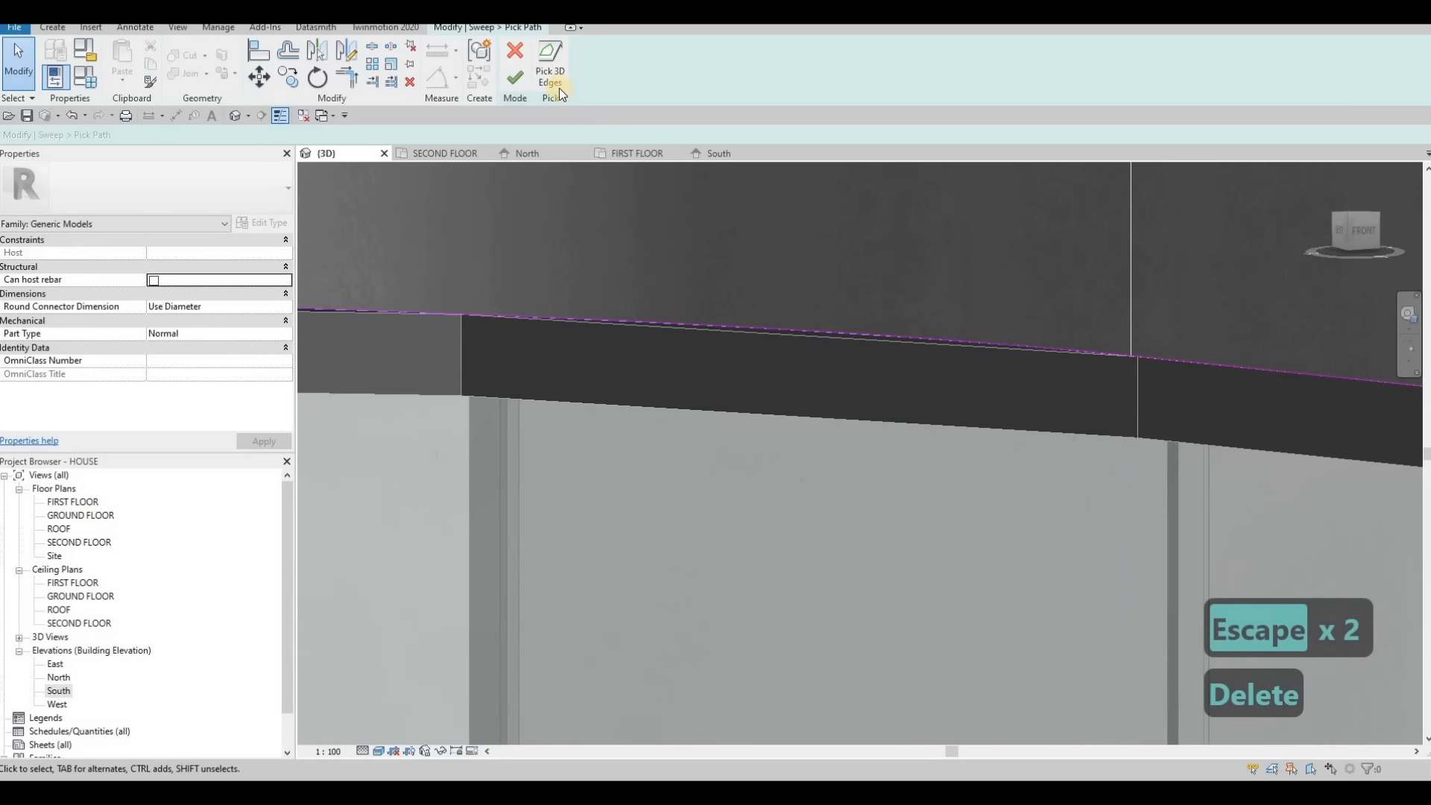
Retry finishing the sweep path and inspect the curved wall band for remaining stray lines.
click(516, 79)
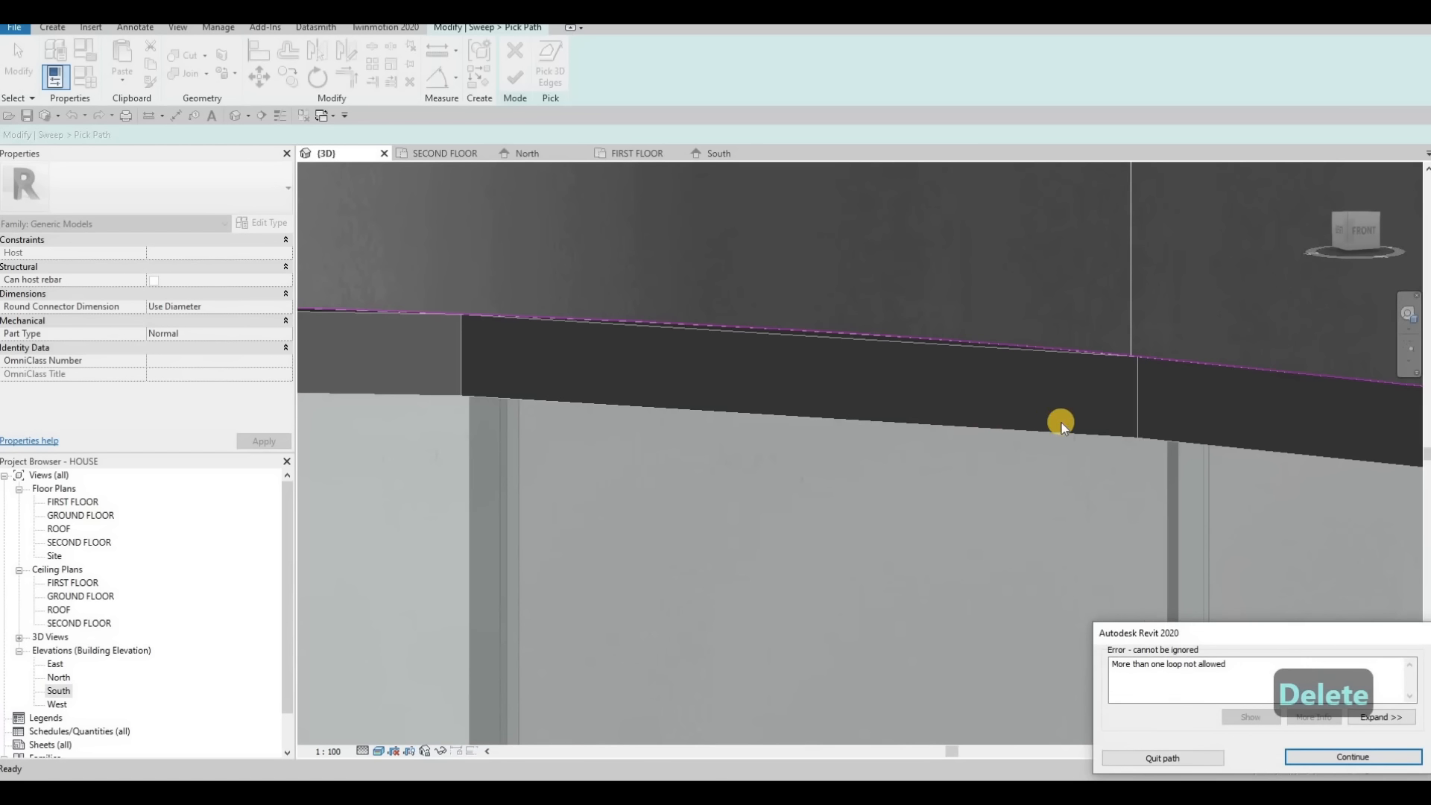
shift+middle_drag(1061, 423, 820, 367)
scroll(836, 395, down, 2)
middle_drag(447, 367, 933, 367)
scroll(933, 367, down, 2)
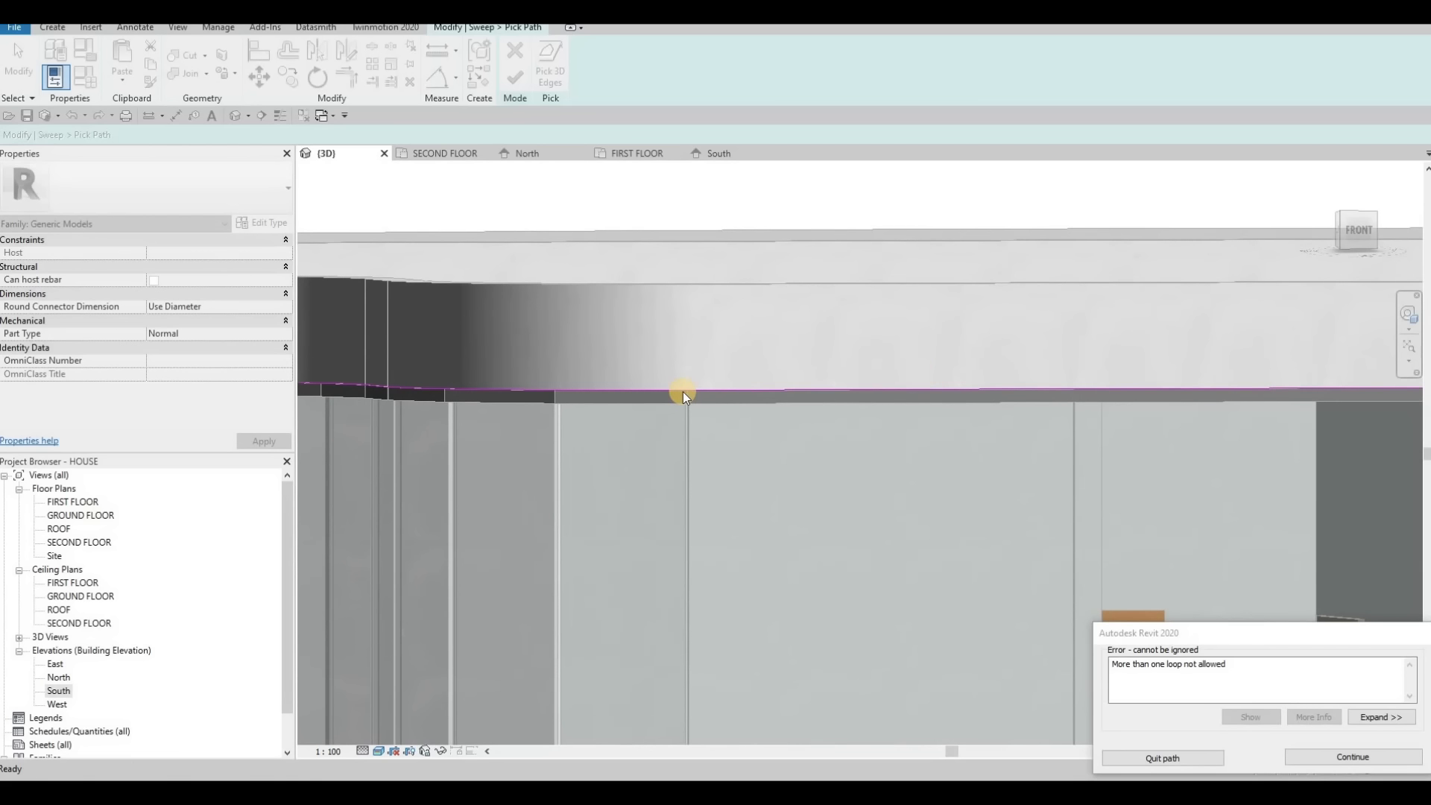
scroll(746, 364, up, 1)
middle_drag(380, 374, 1086, 482)
scroll(746, 364, up, 2)
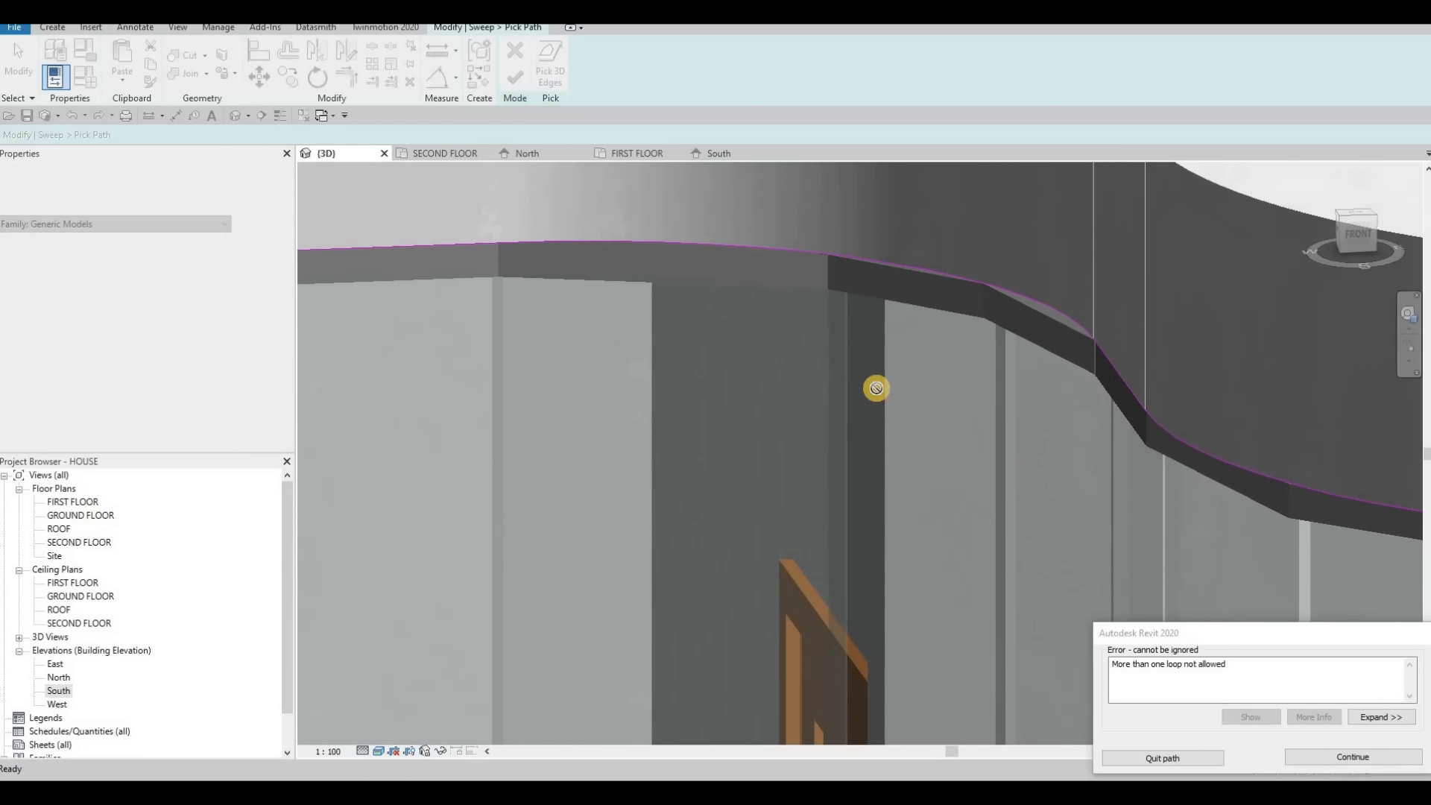
middle_drag(701, 270, 1040, 399)
scroll(828, 382, up, 2)
middle_drag(793, 388, 1013, 400)
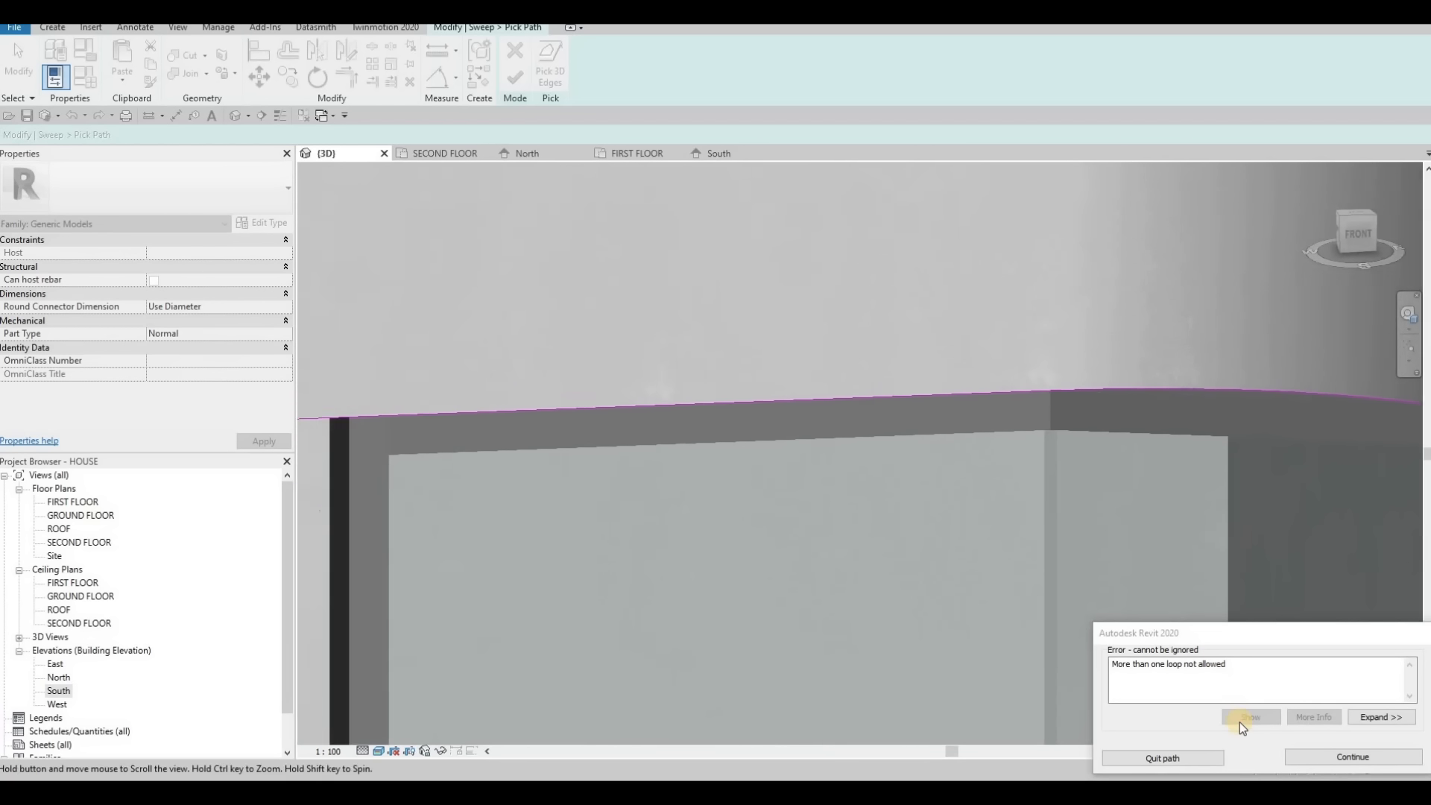
scroll(1154, 430, down, 3)
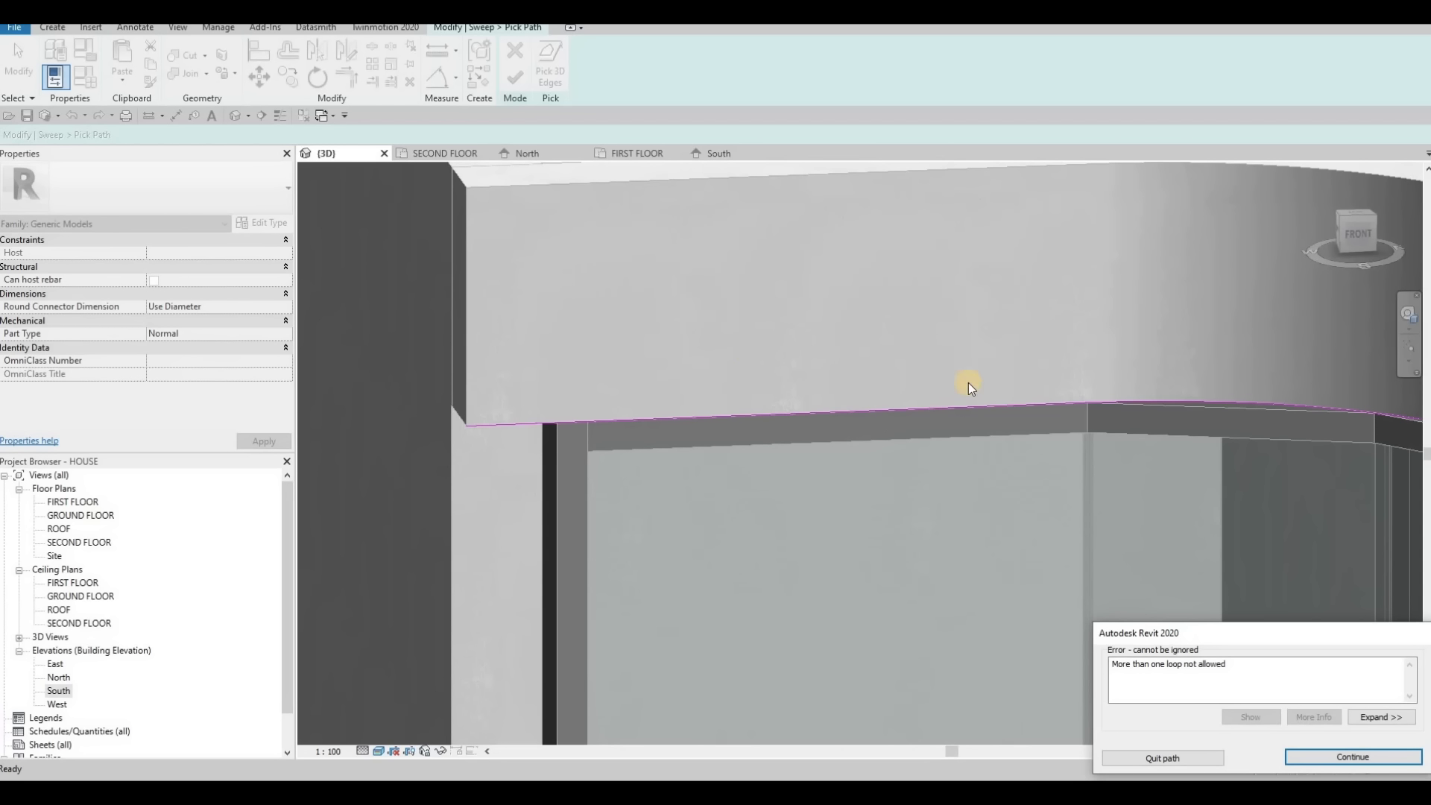
middle_drag(1203, 423, 968, 382)
scroll(976, 377, up, 3)
scroll(1008, 571, down, 2)
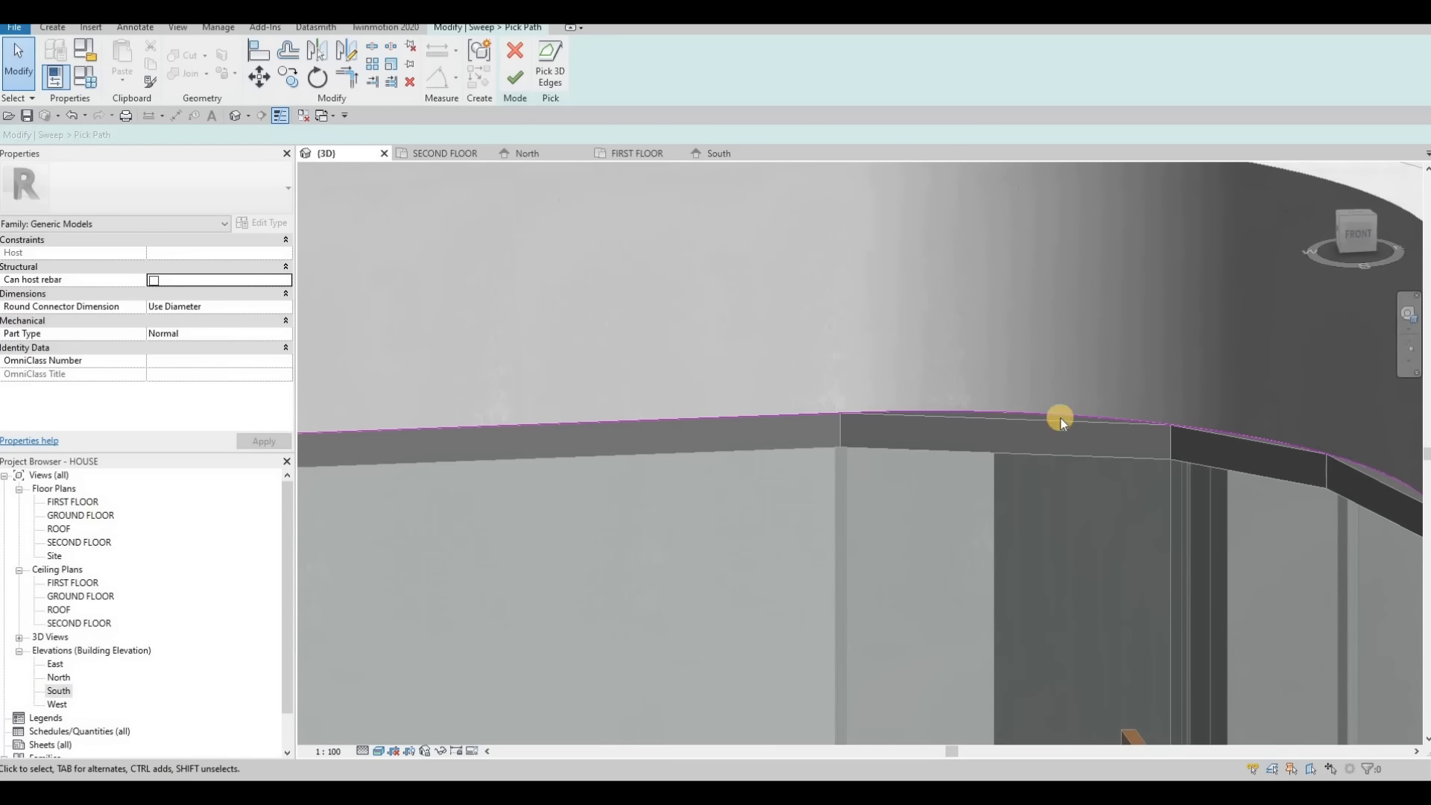
scroll(1062, 418, down, 1)
middle_drag(1061, 418, 842, 325)
scroll(842, 325, down, 1)
middle_drag(1273, 454, 921, 352)
scroll(917, 357, down, 1)
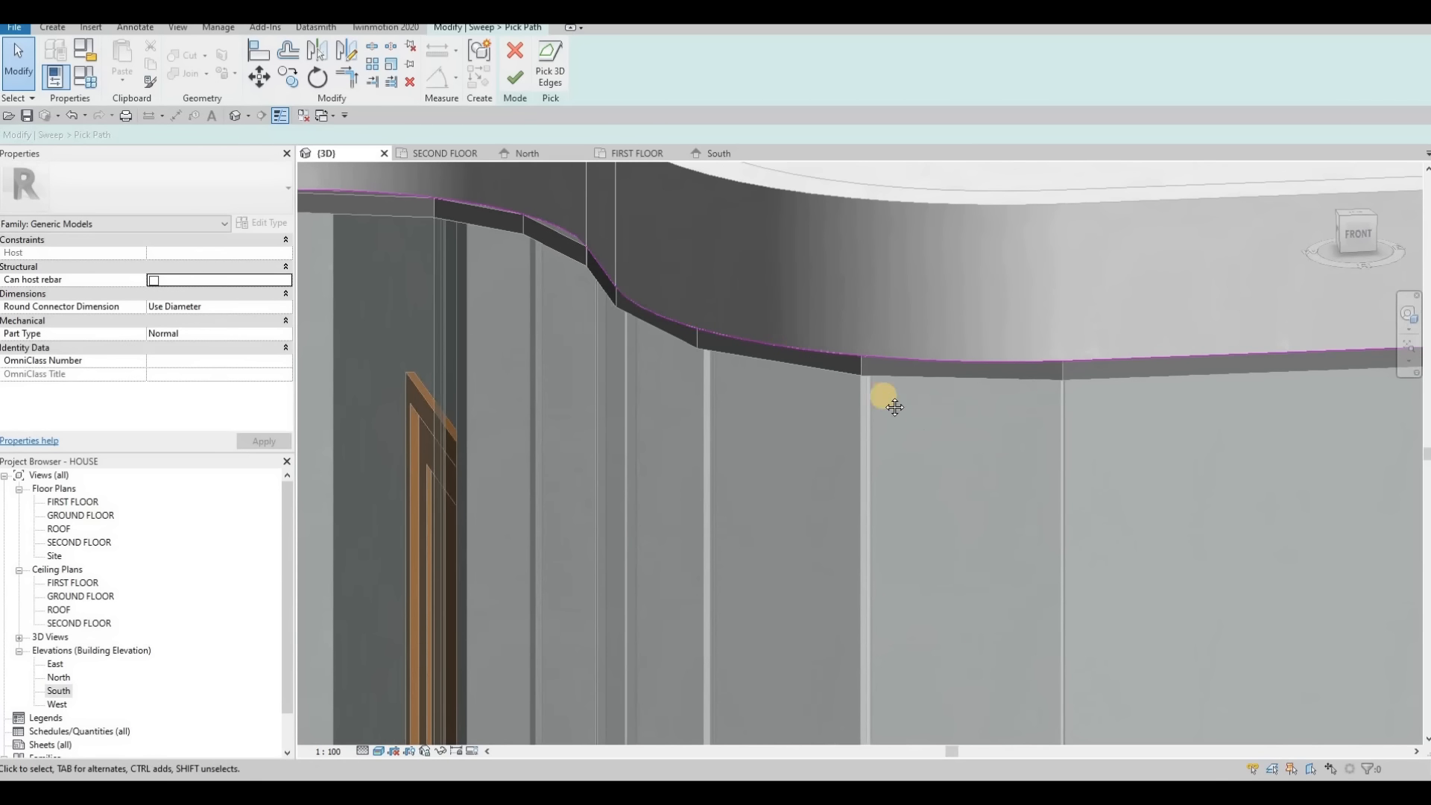
middle_drag(584, 238, 1008, 439)
scroll(1008, 440, up, 3)
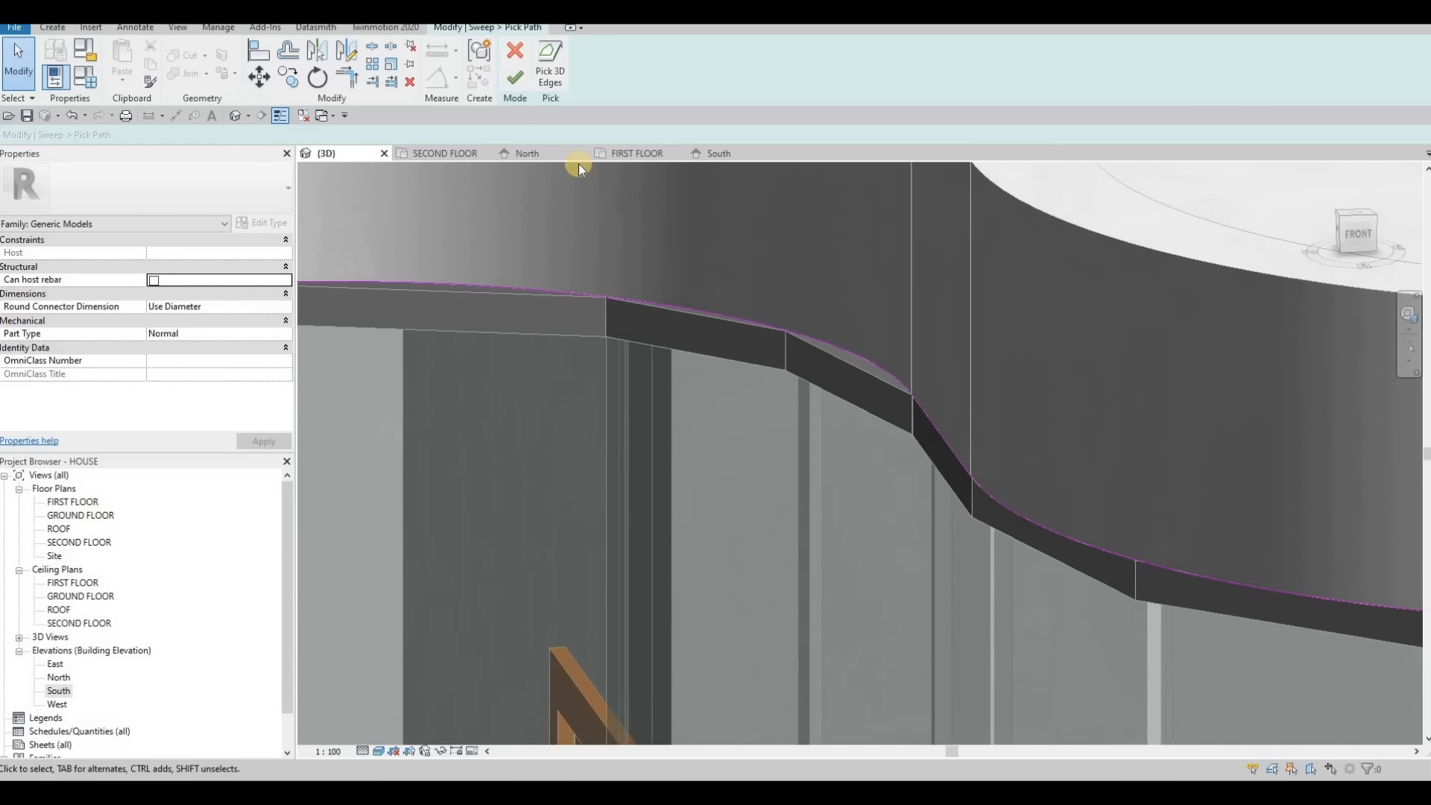
Try finishing again, dismiss the multiple-loops error, and inspect the curved façade to the beam's left corner.
click(515, 78)
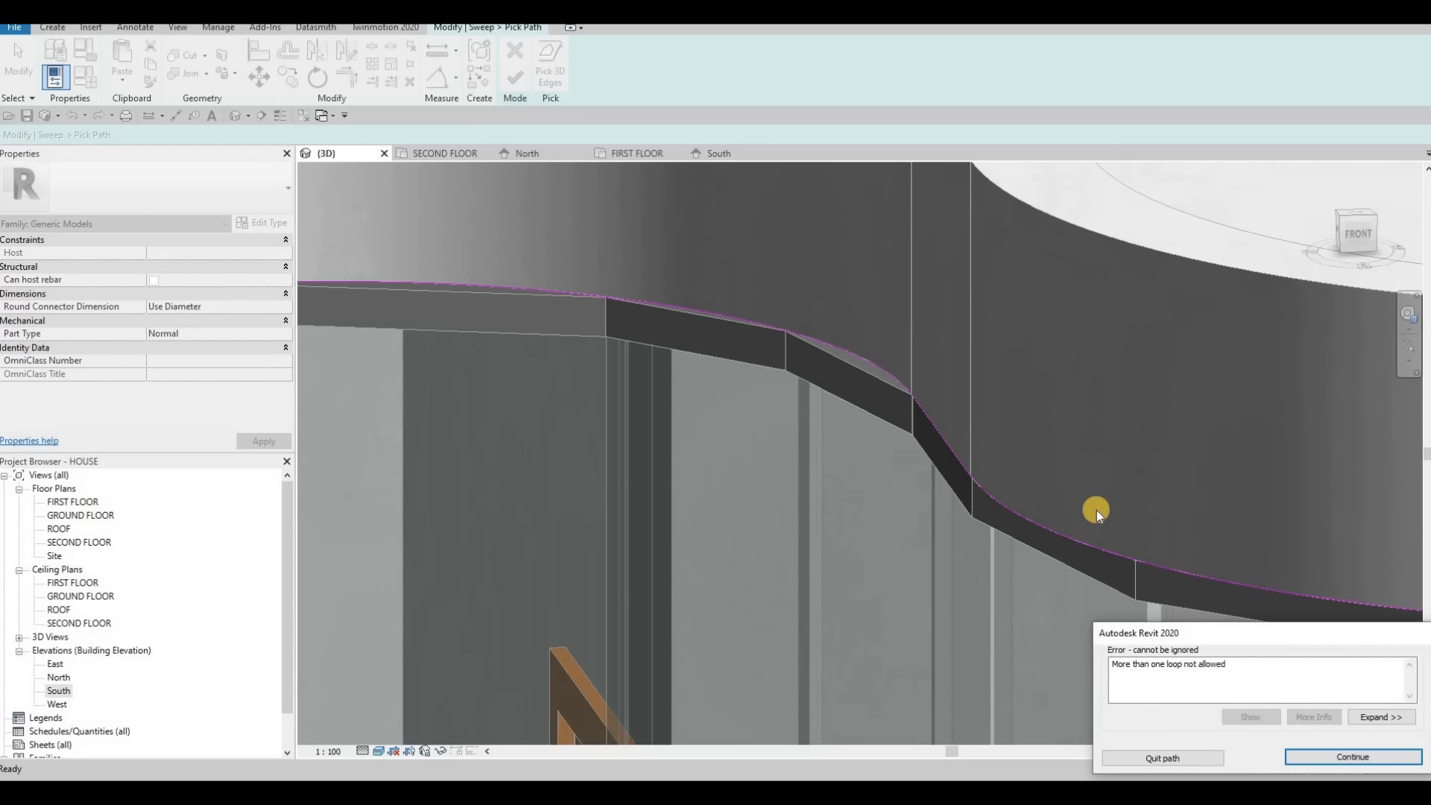
key(Escape)
middle_drag(1061, 423, 477, 321)
scroll(729, 336, down, 4)
scroll(1036, 365, down, 1)
middle_drag(1036, 365, 566, 306)
middle_drag(1268, 261, 597, 348)
scroll(985, 253, up, 3)
scroll(919, 320, down, 2)
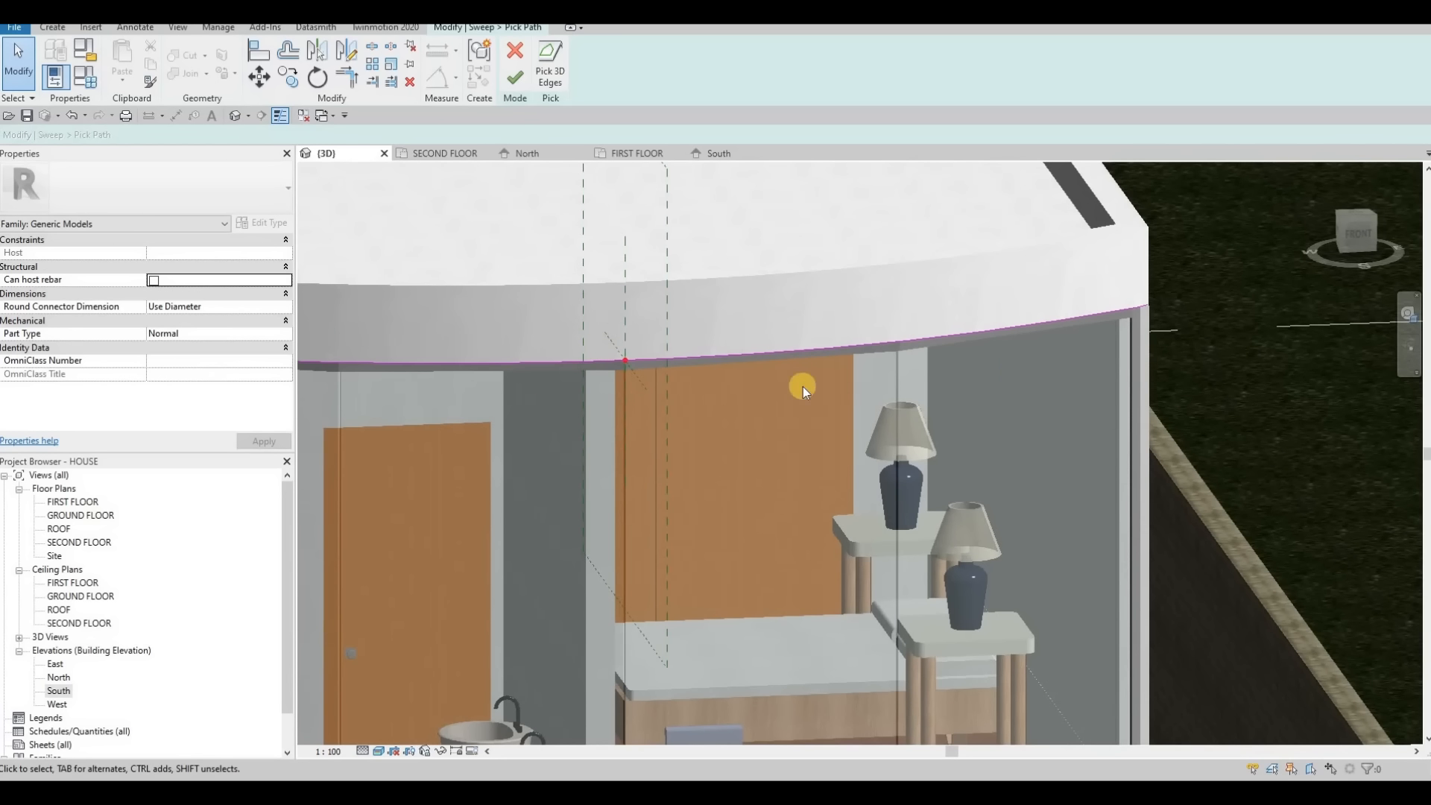
middle_drag(358, 355, 586, 371)
scroll(540, 368, up, 4)
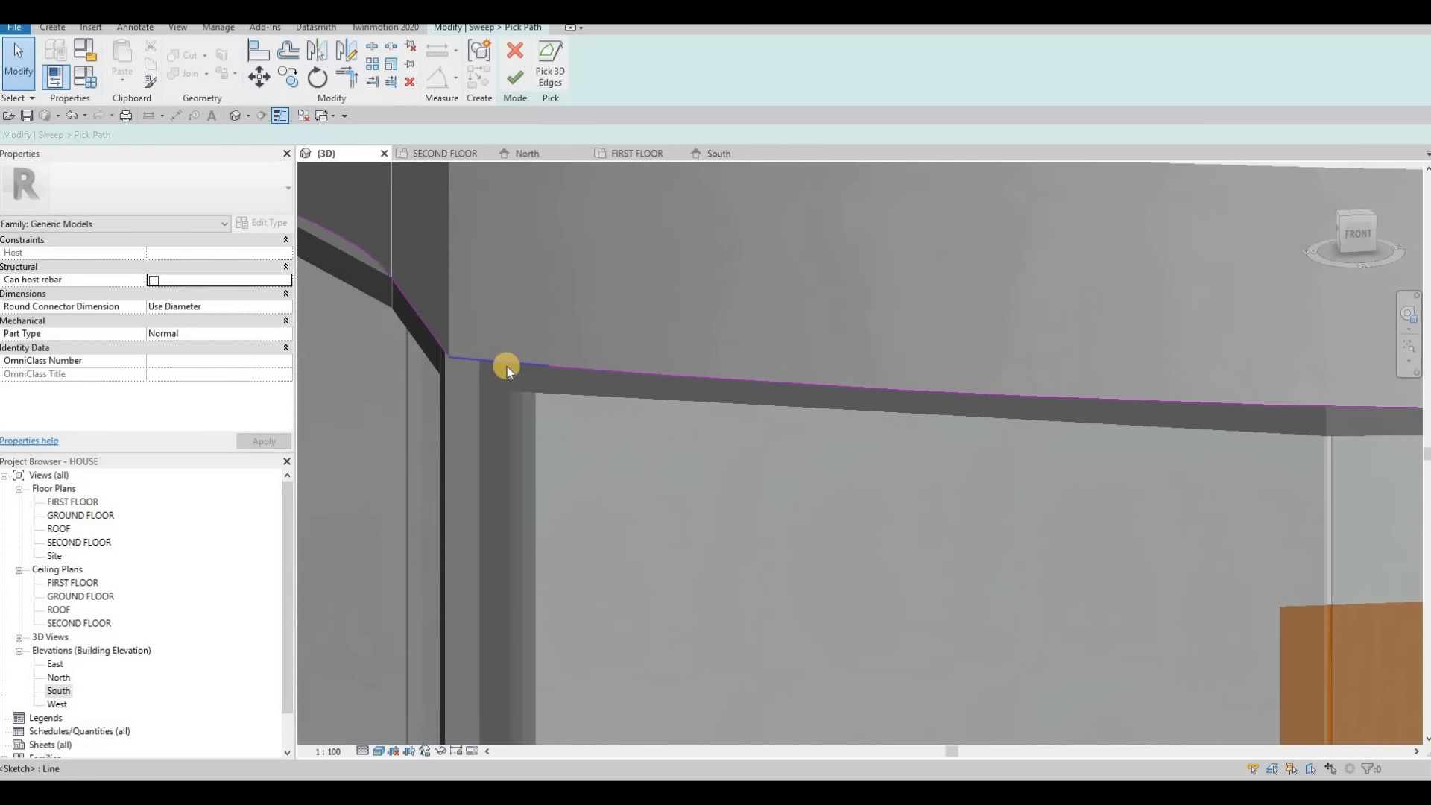
scroll(507, 365, up, 1)
Delete the short corner segment and join the diagonal and long path lines into a corner.
click(510, 364)
key(Delete)
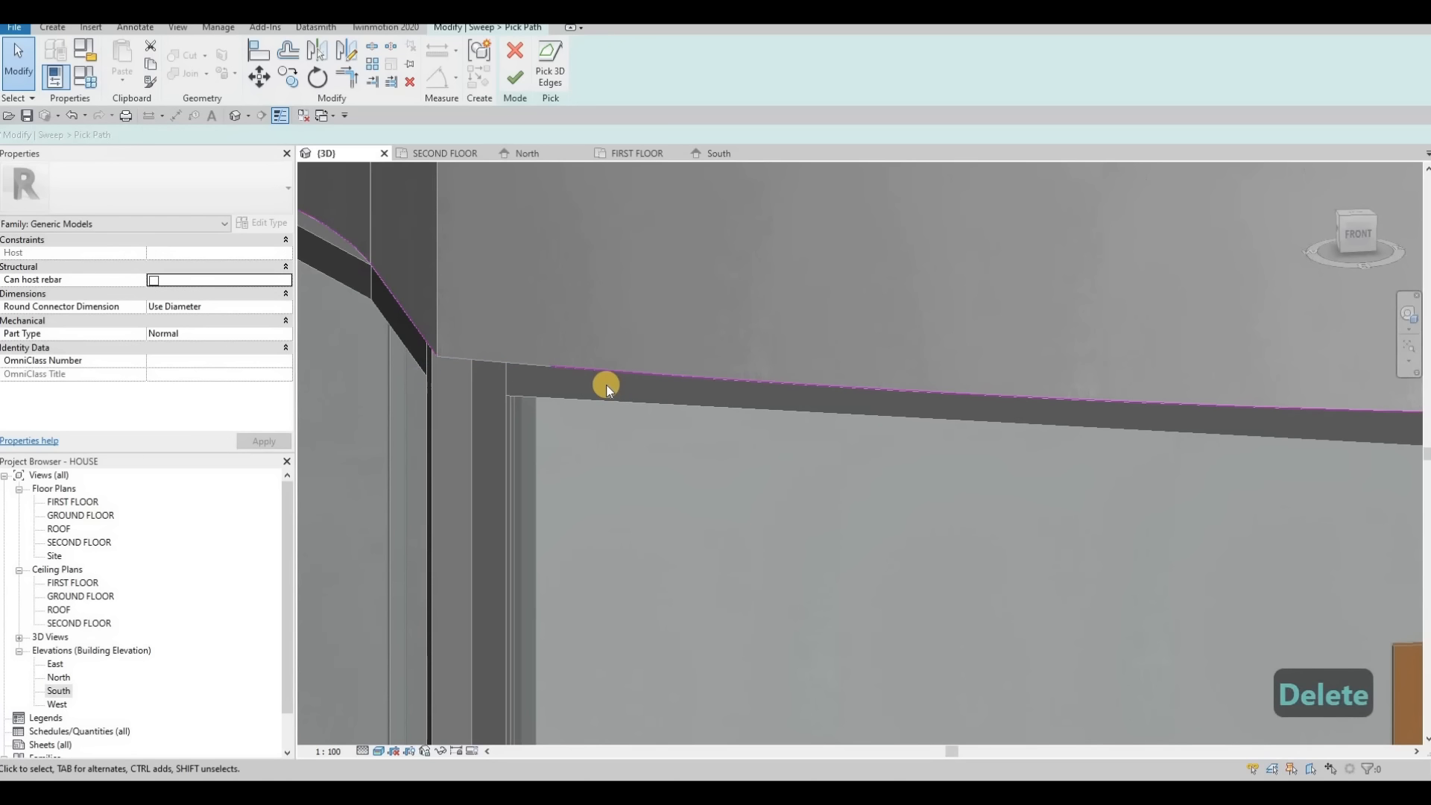
key(t)
key(r)
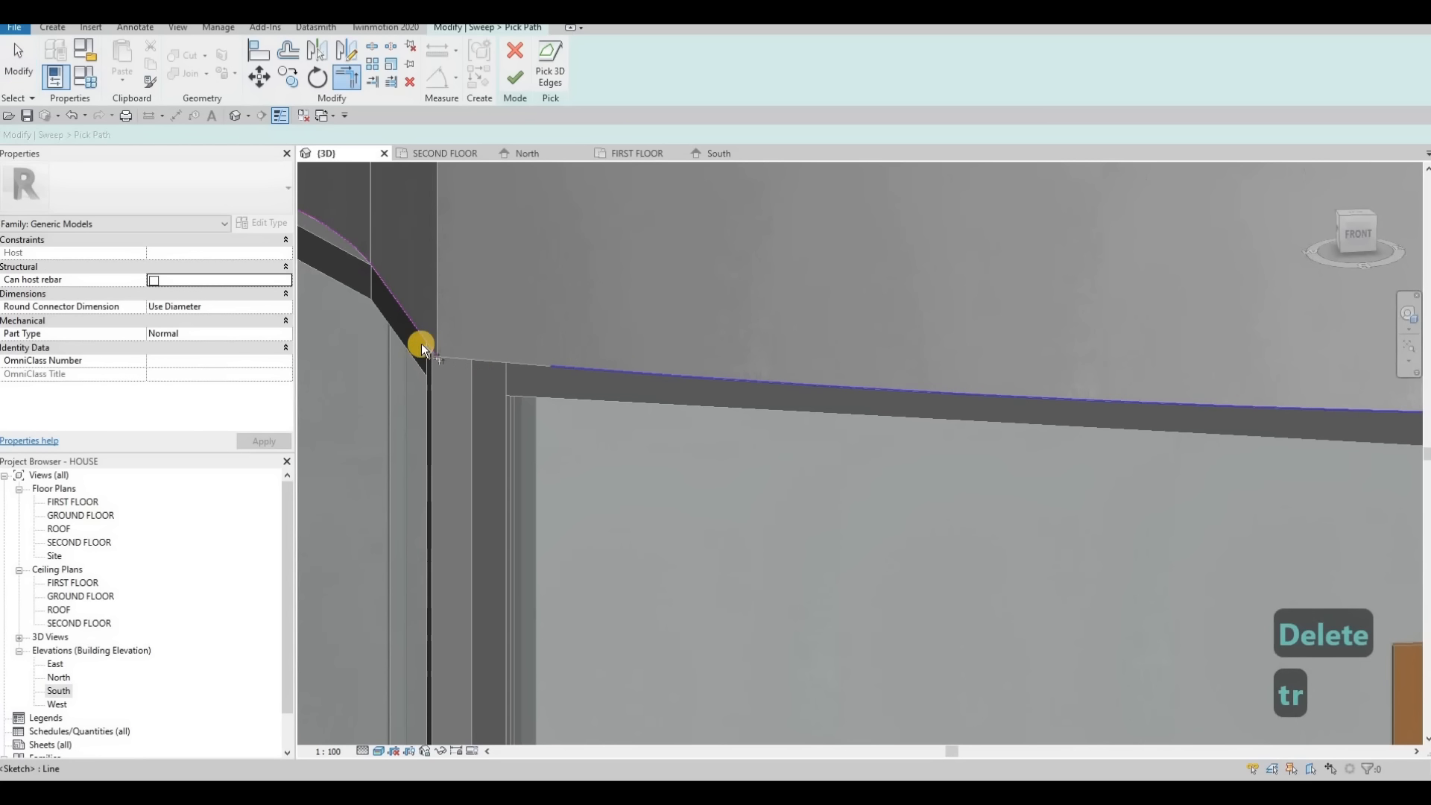
click(422, 344)
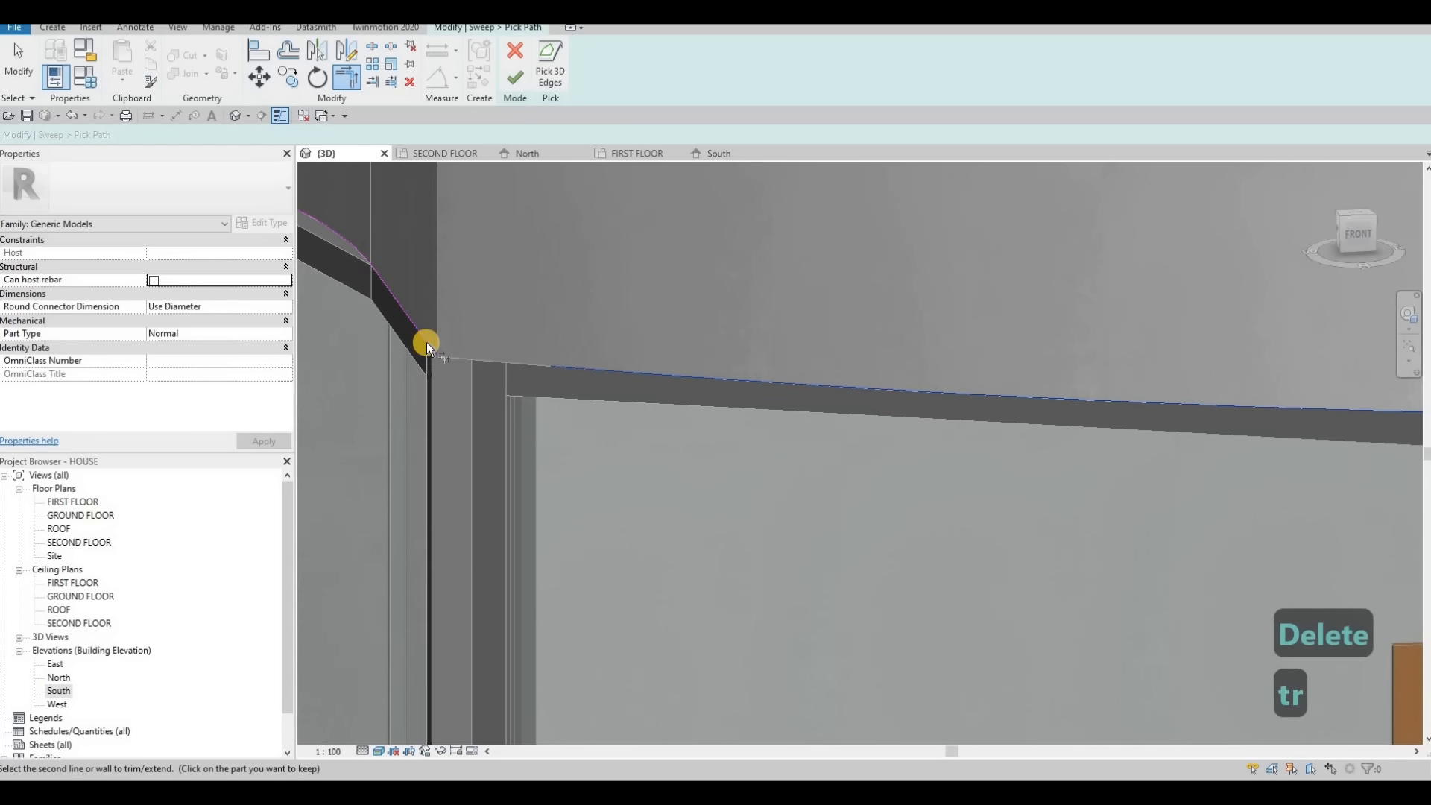
key(Escape)
click(513, 79)
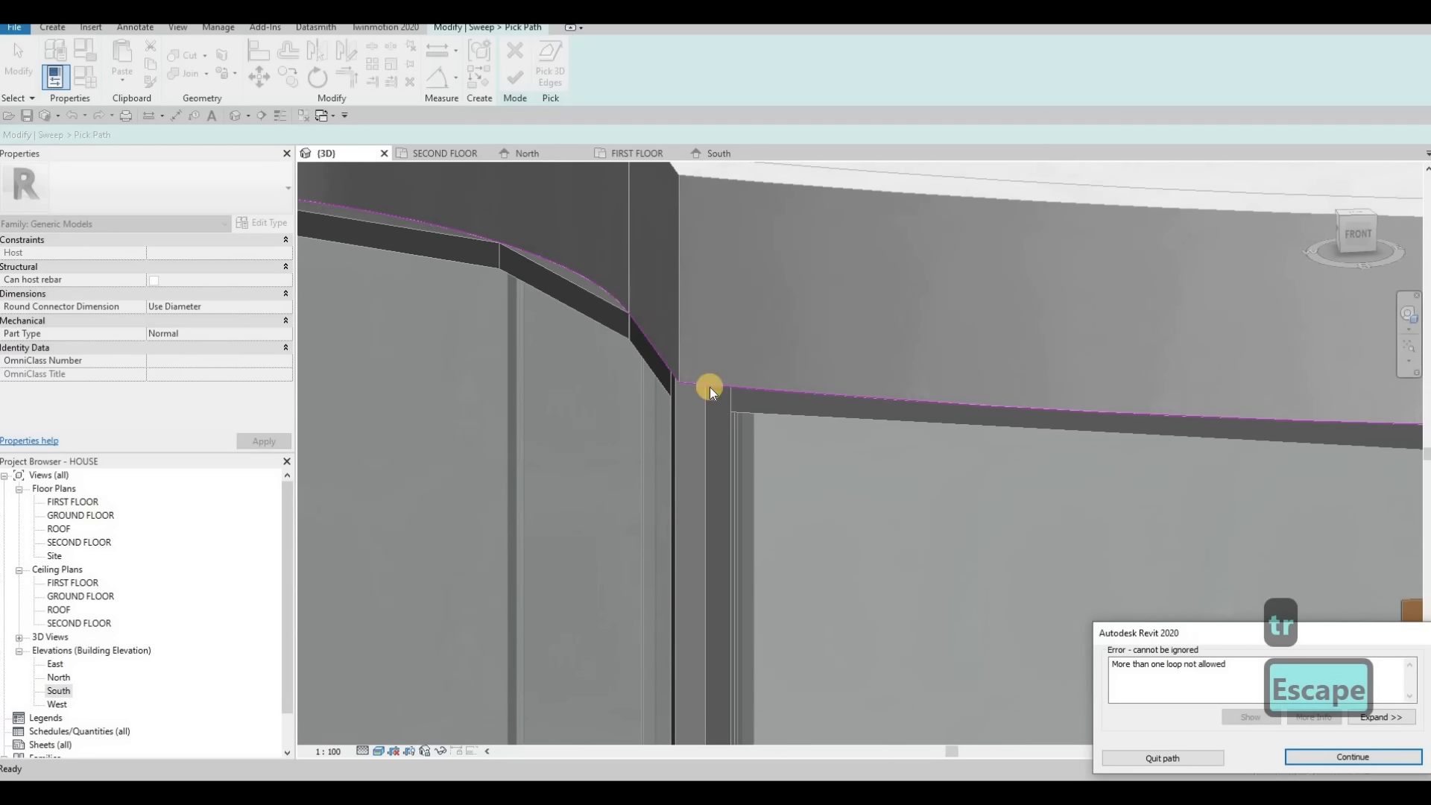
key(Escape)
Trim the two wall-top path lines past the doors into a clean corner with TR.
scroll(747, 349, down, 1)
middle_drag(748, 349, 907, 402)
scroll(907, 403, down, 3)
middle_drag(522, 306, 748, 360)
scroll(683, 356, down, 1)
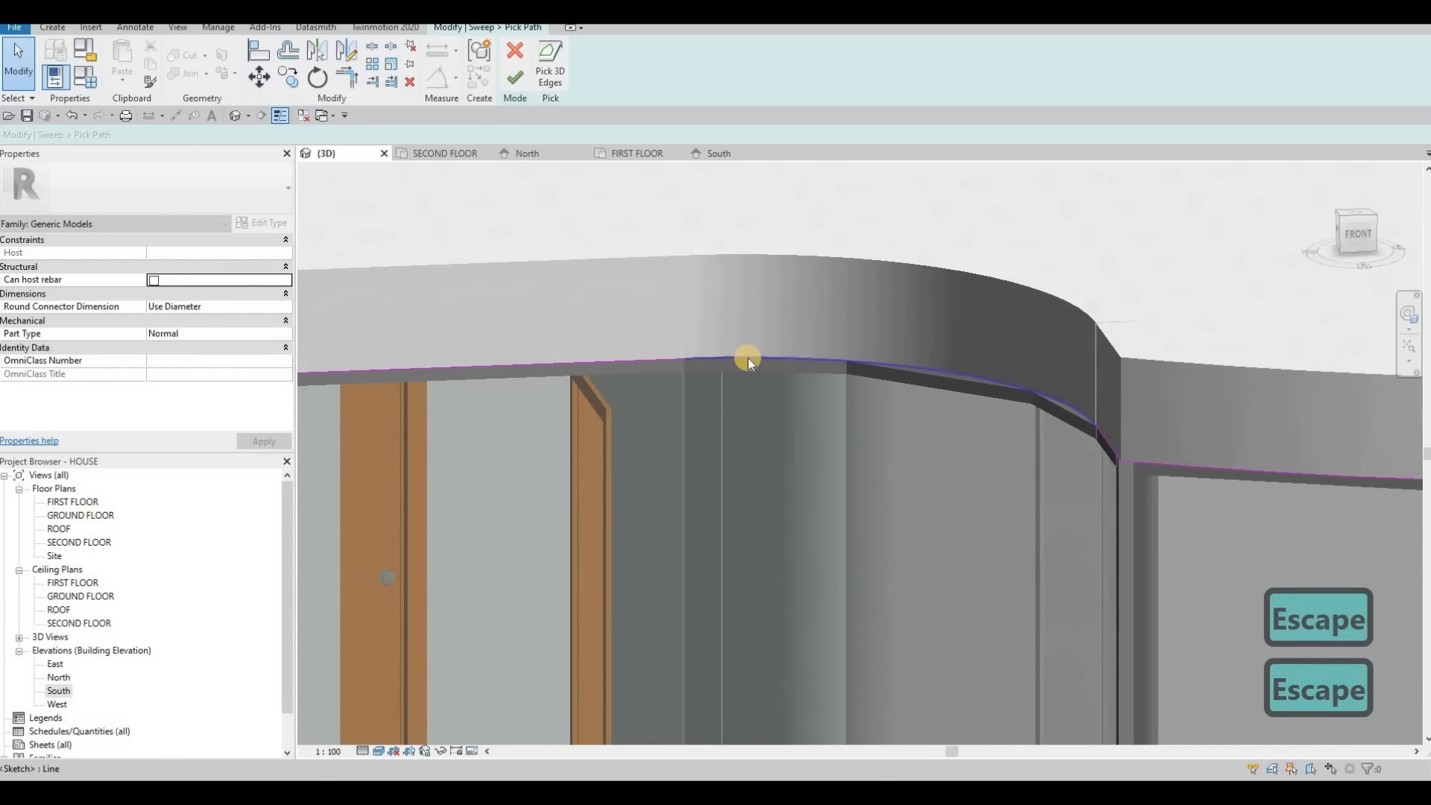
scroll(728, 373, up, 4)
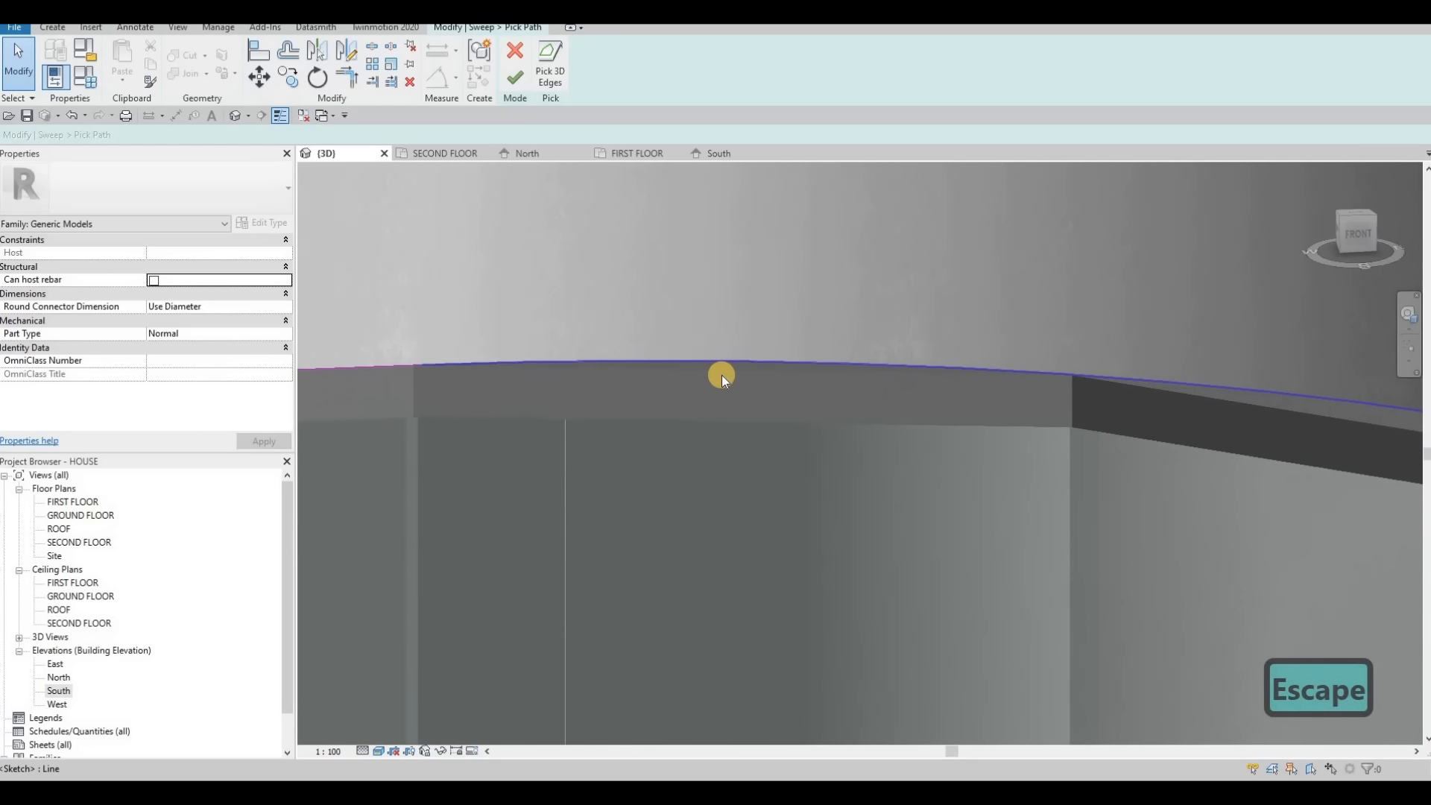
scroll(722, 375, down, 2)
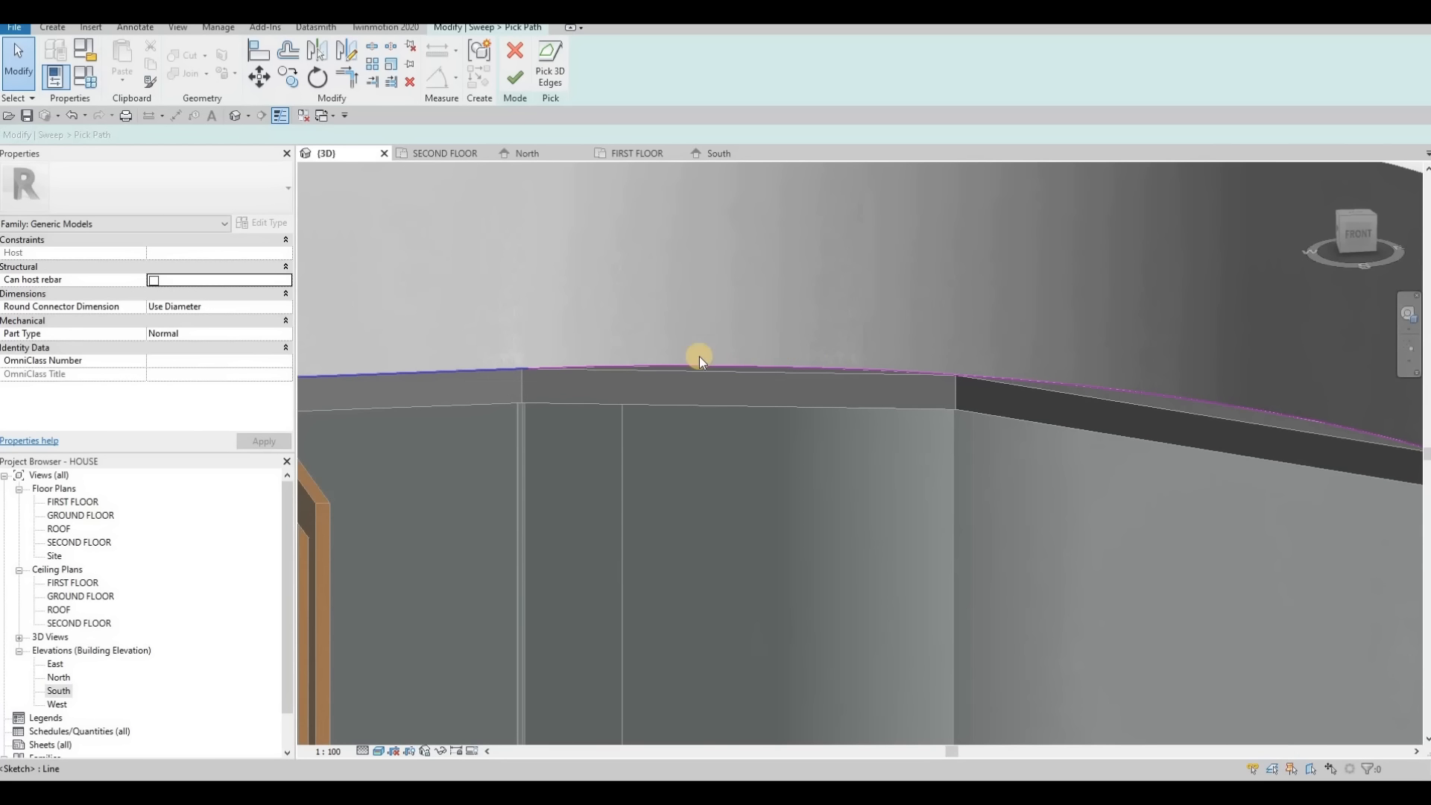
scroll(699, 356, down, 2)
middle_drag(507, 375, 879, 356)
middle_drag(606, 374, 887, 382)
scroll(887, 382, down, 2)
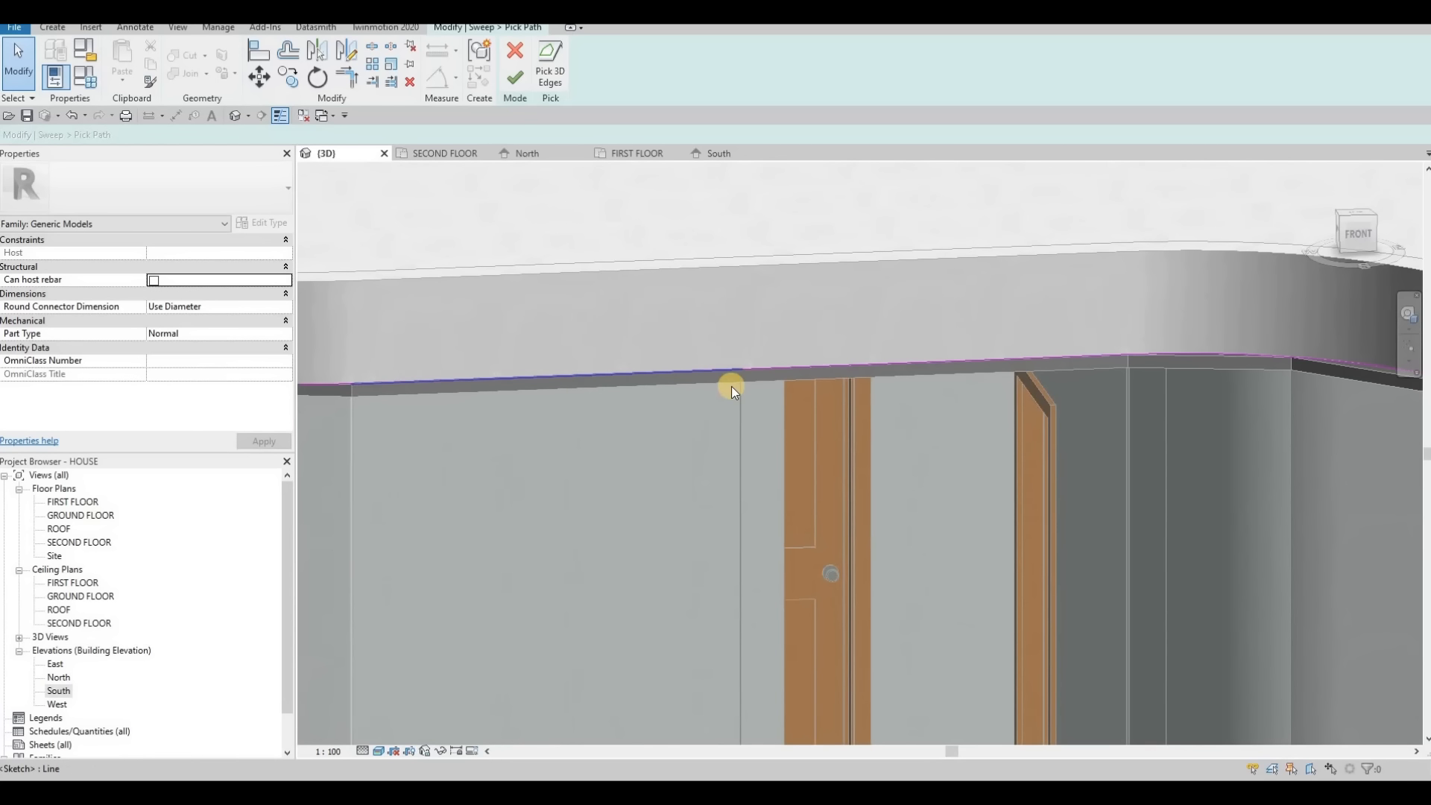
key(Escape)
key(Escape)
key(t)
key(r)
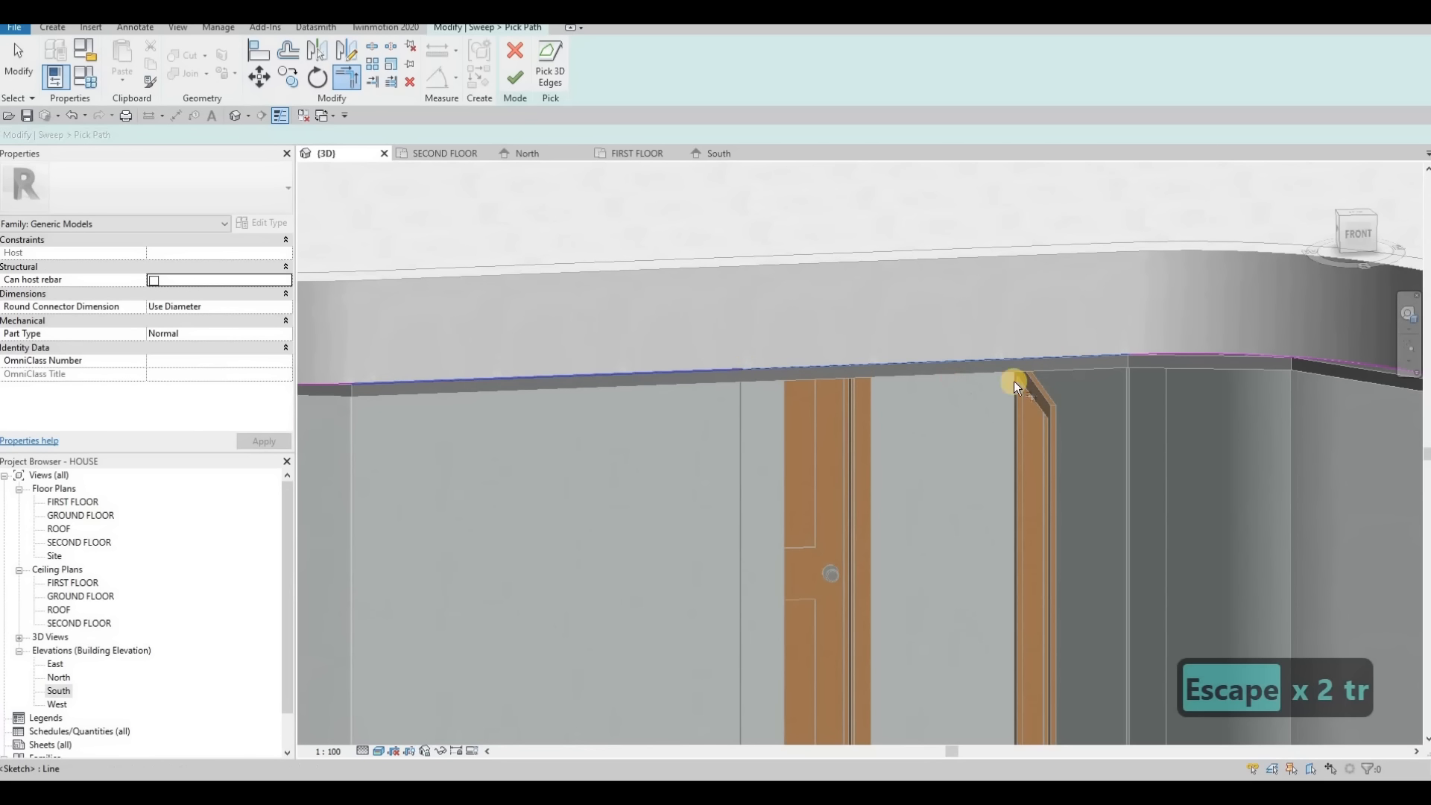
click(1160, 352)
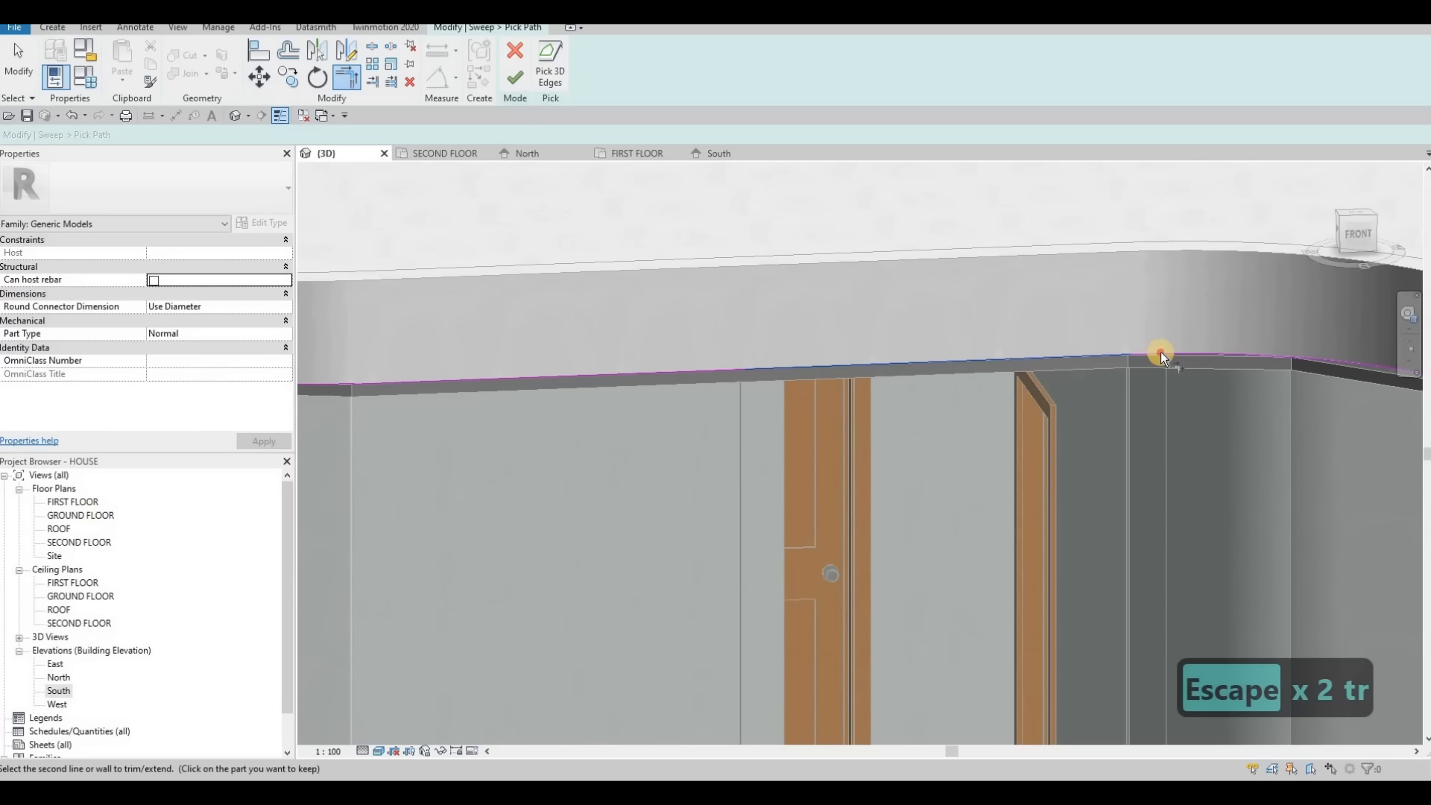
click(1143, 352)
Trim the straight wall-top line to meet the left arc and finish the sweep path.
scroll(642, 373, down, 1)
middle_drag(370, 378, 631, 371)
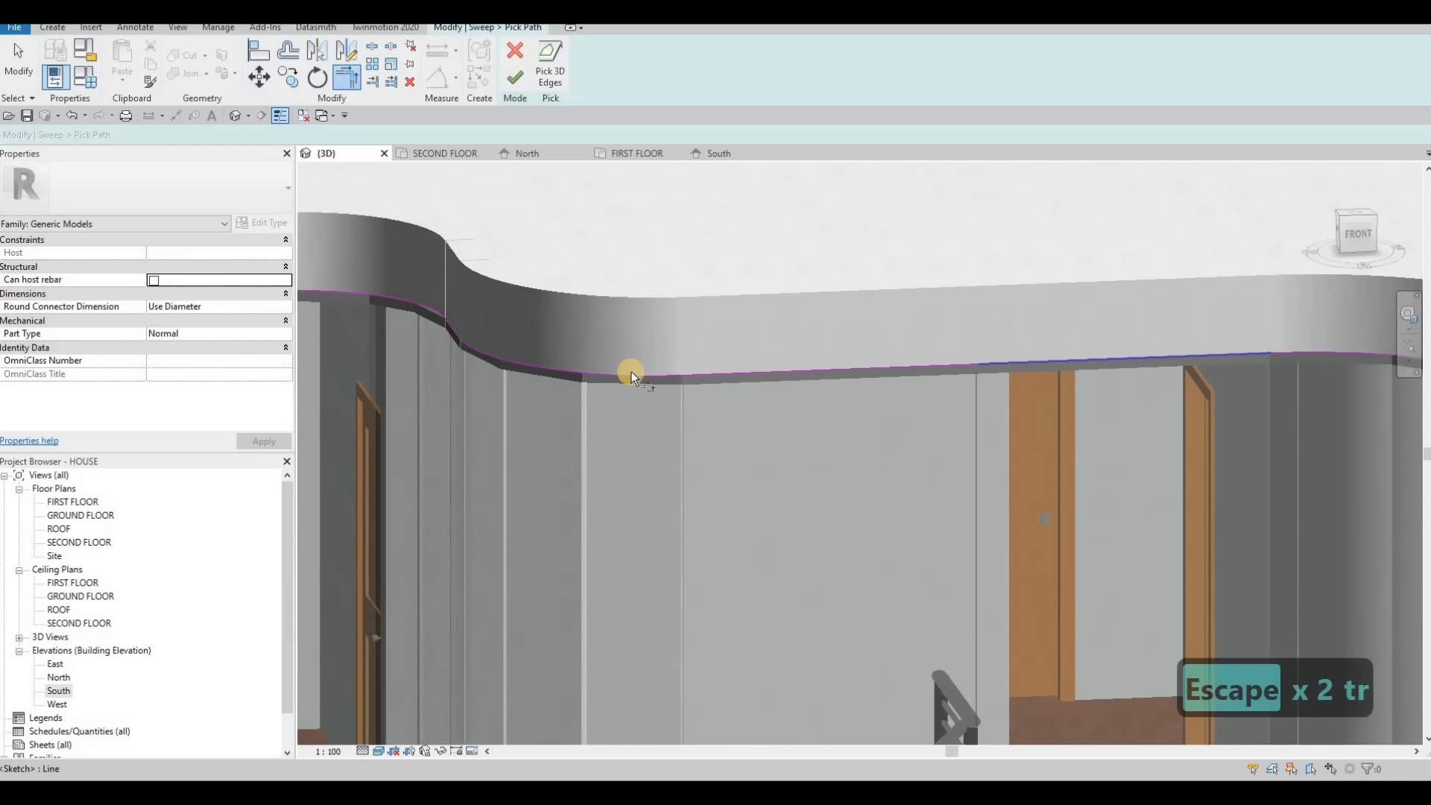
click(706, 377)
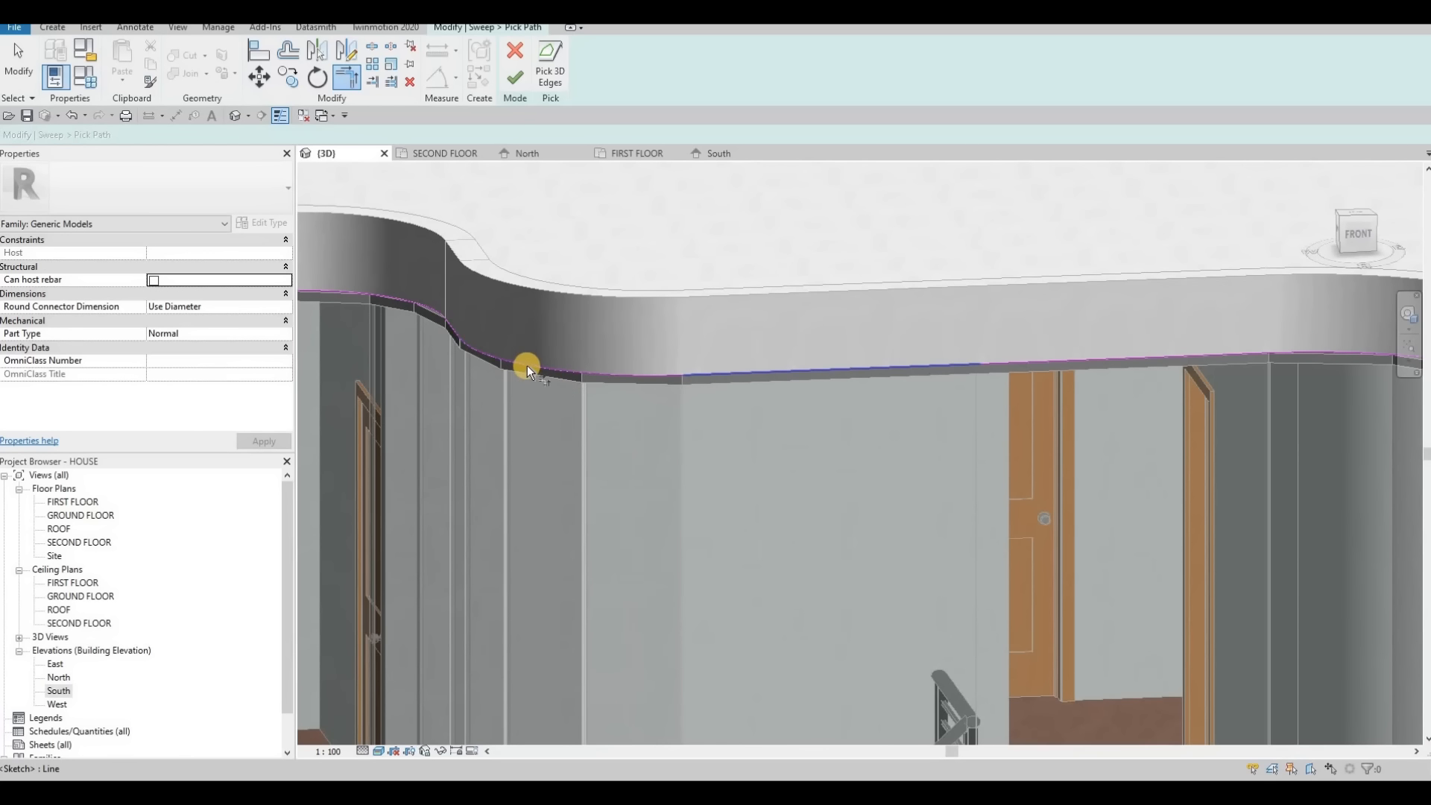
click(475, 352)
click(431, 306)
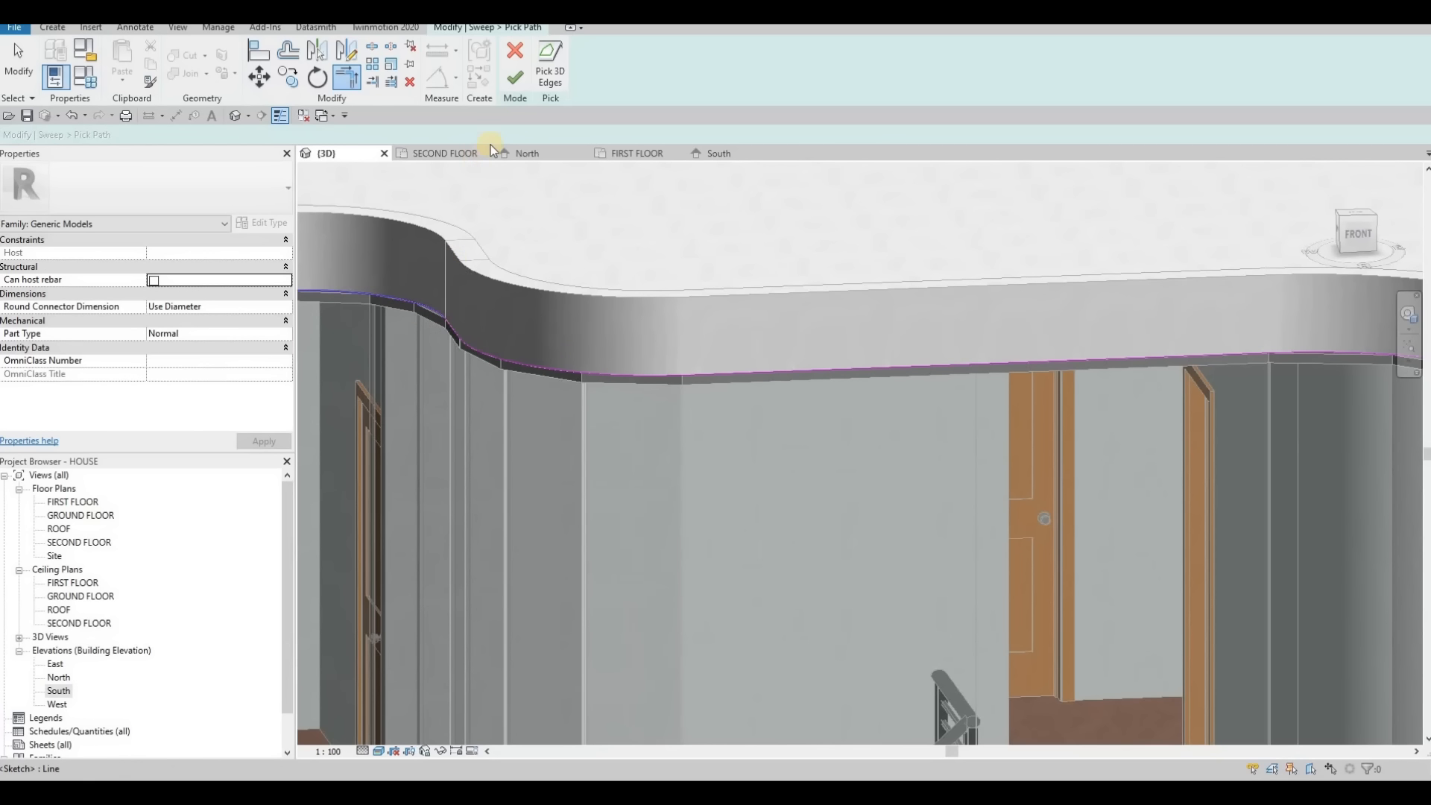
click(515, 79)
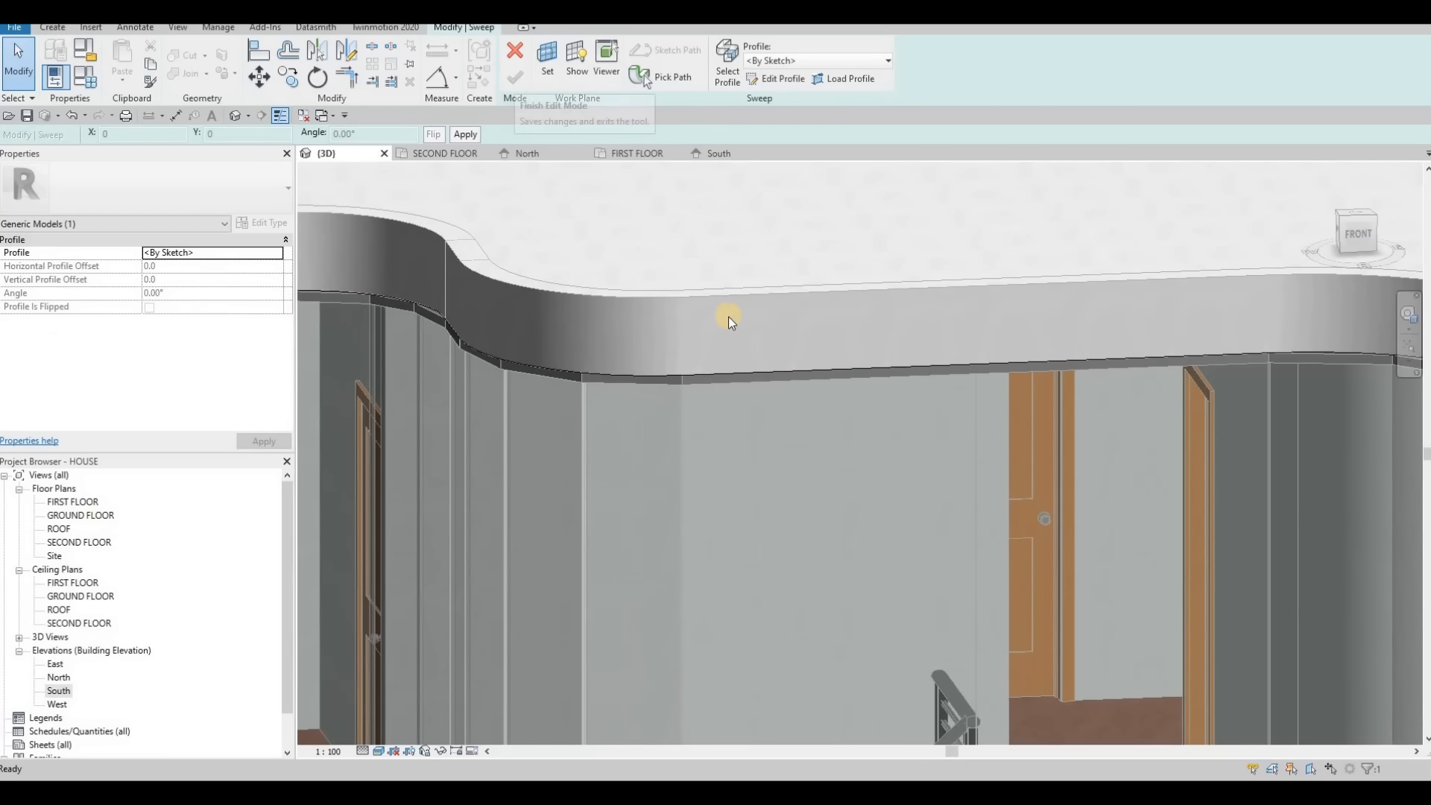
Start editing the sweep profile and draw a rectangle at the wall-top endpoint.
shift+middle_drag(932, 383, 1332, 376)
scroll(1325, 374, up, 5)
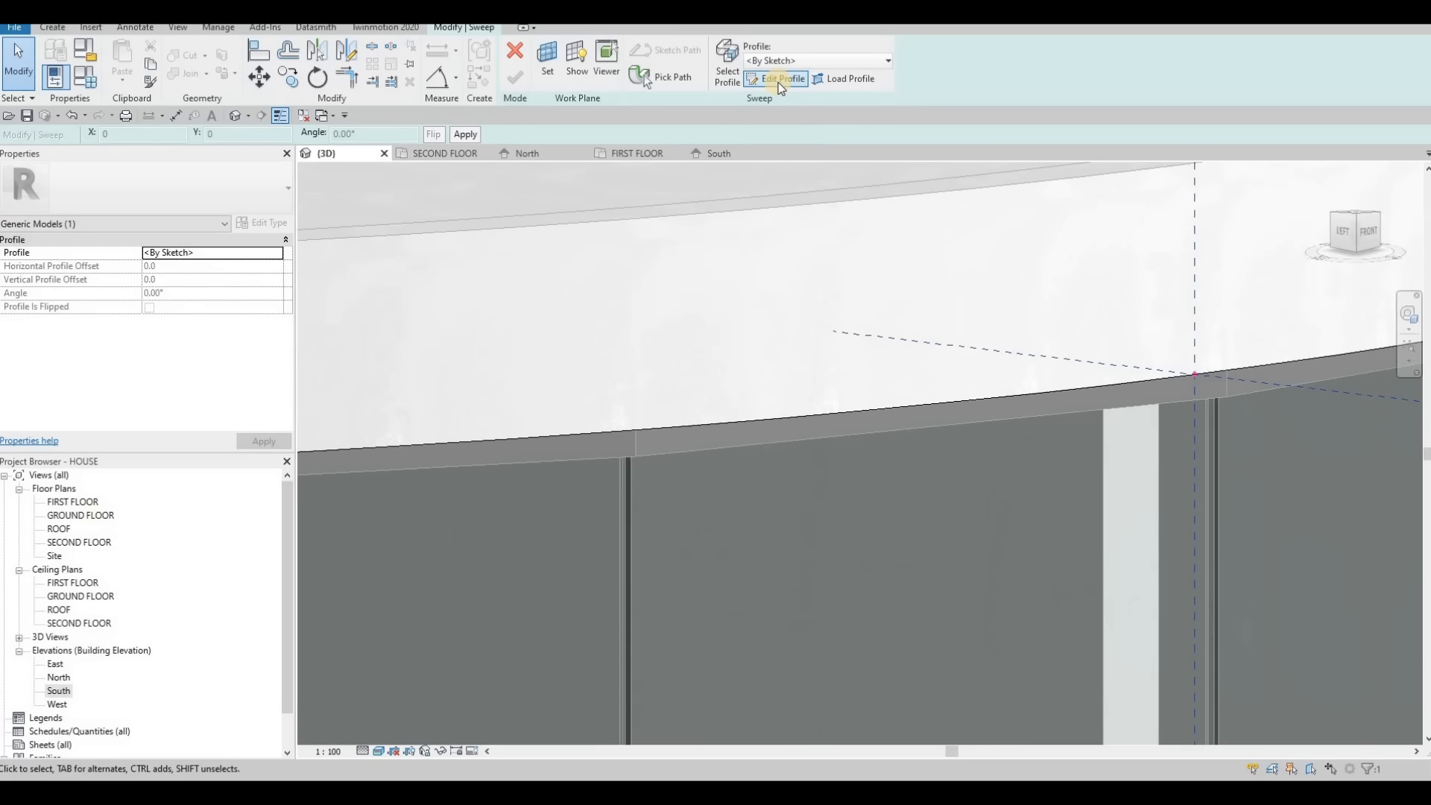
click(779, 83)
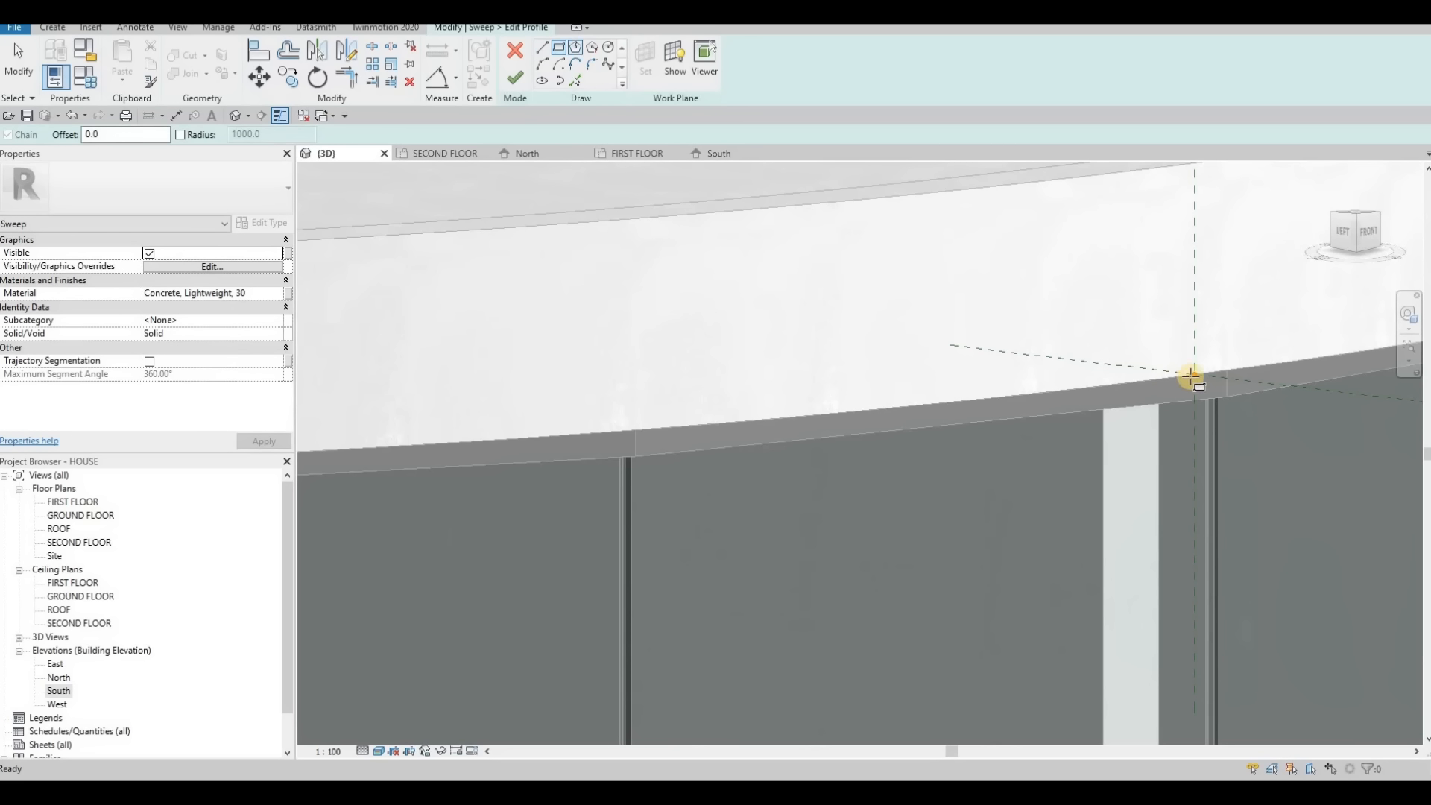
scroll(1192, 376, up, 4)
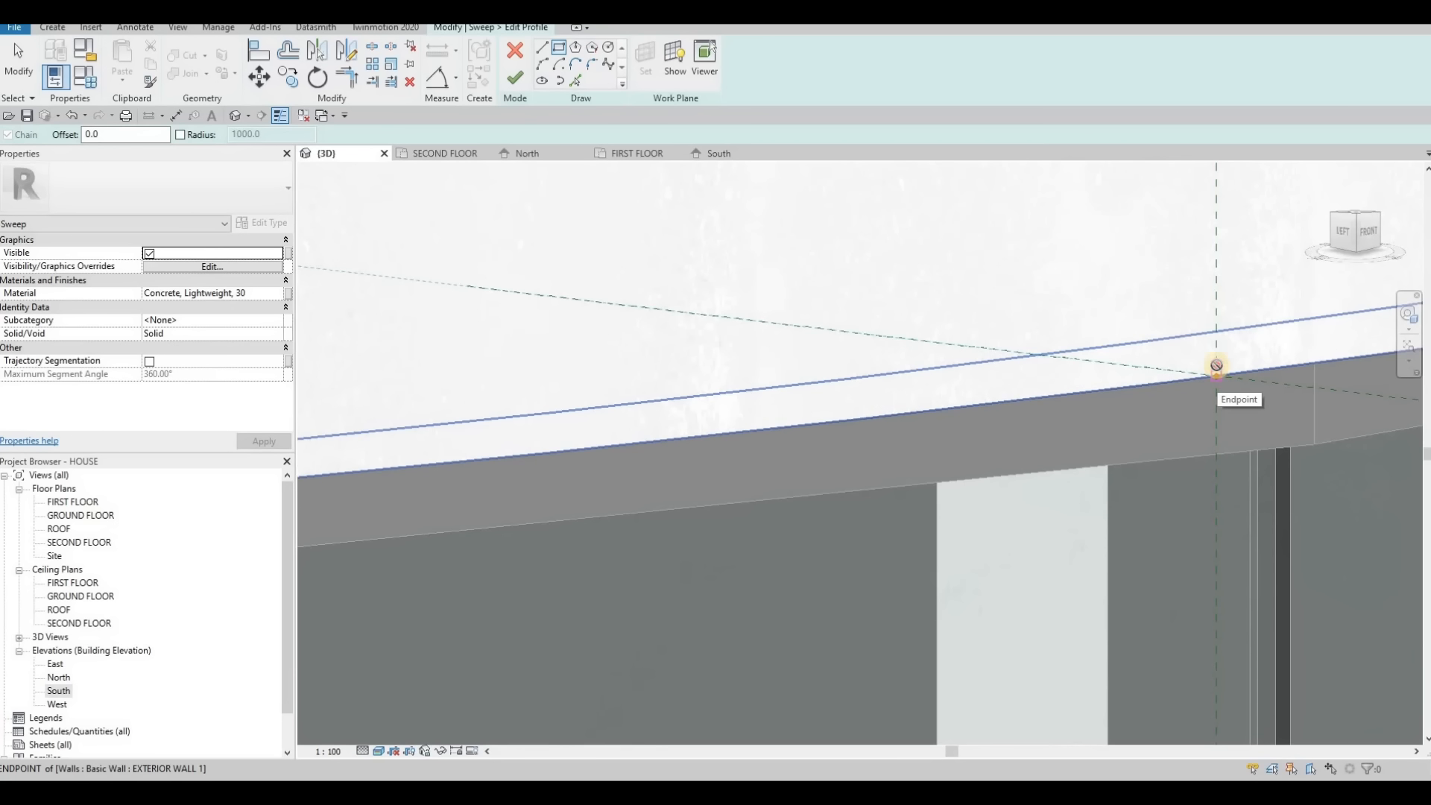
click(1244, 357)
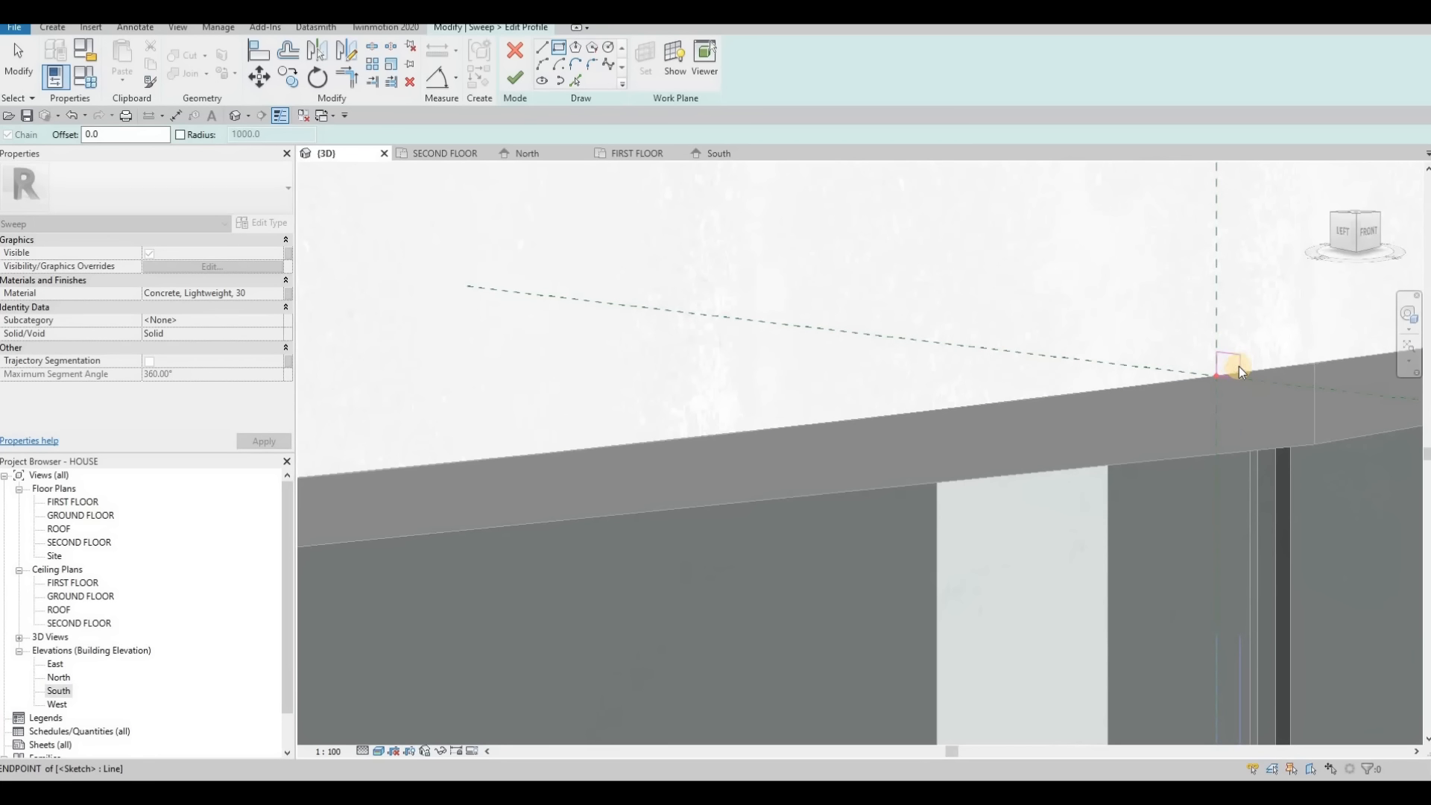
click(1239, 366)
key(Escape)
key(Escape)
Change the rectangle's width from 20.0 to 5 and its height to 5.
click(1235, 371)
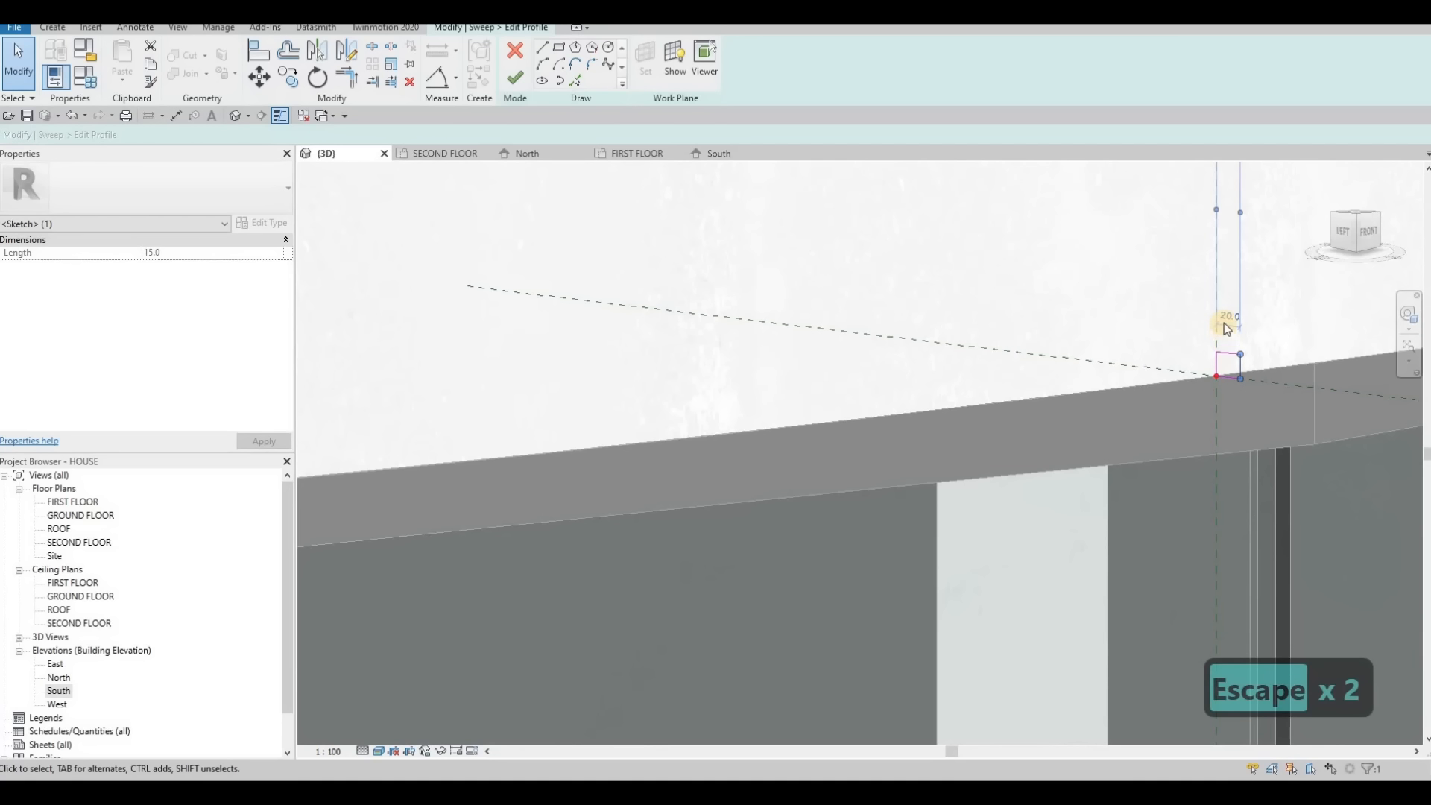
click(1223, 319)
text(5)
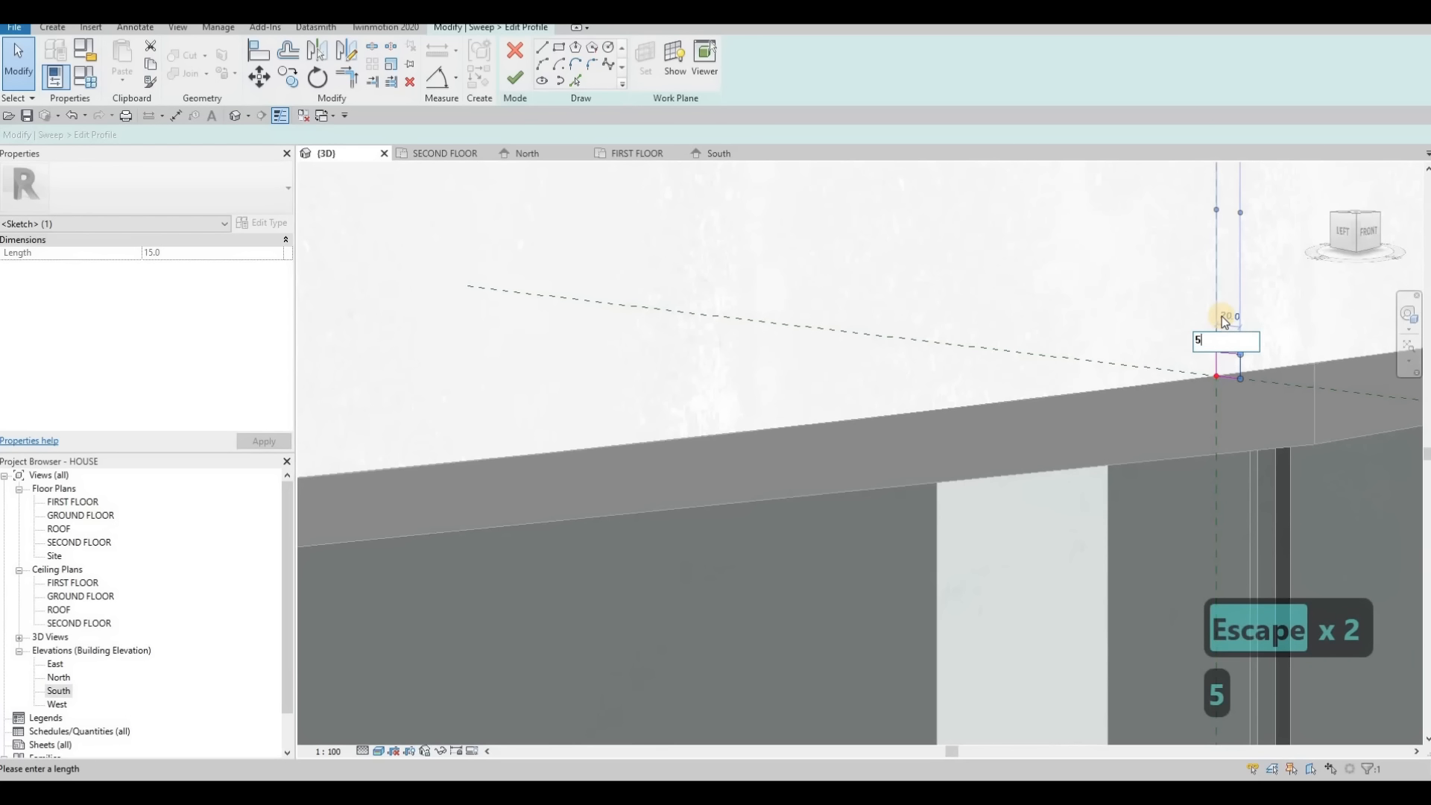
key(Return)
scroll(1229, 344, up, 3)
key(Escape)
click(1227, 341)
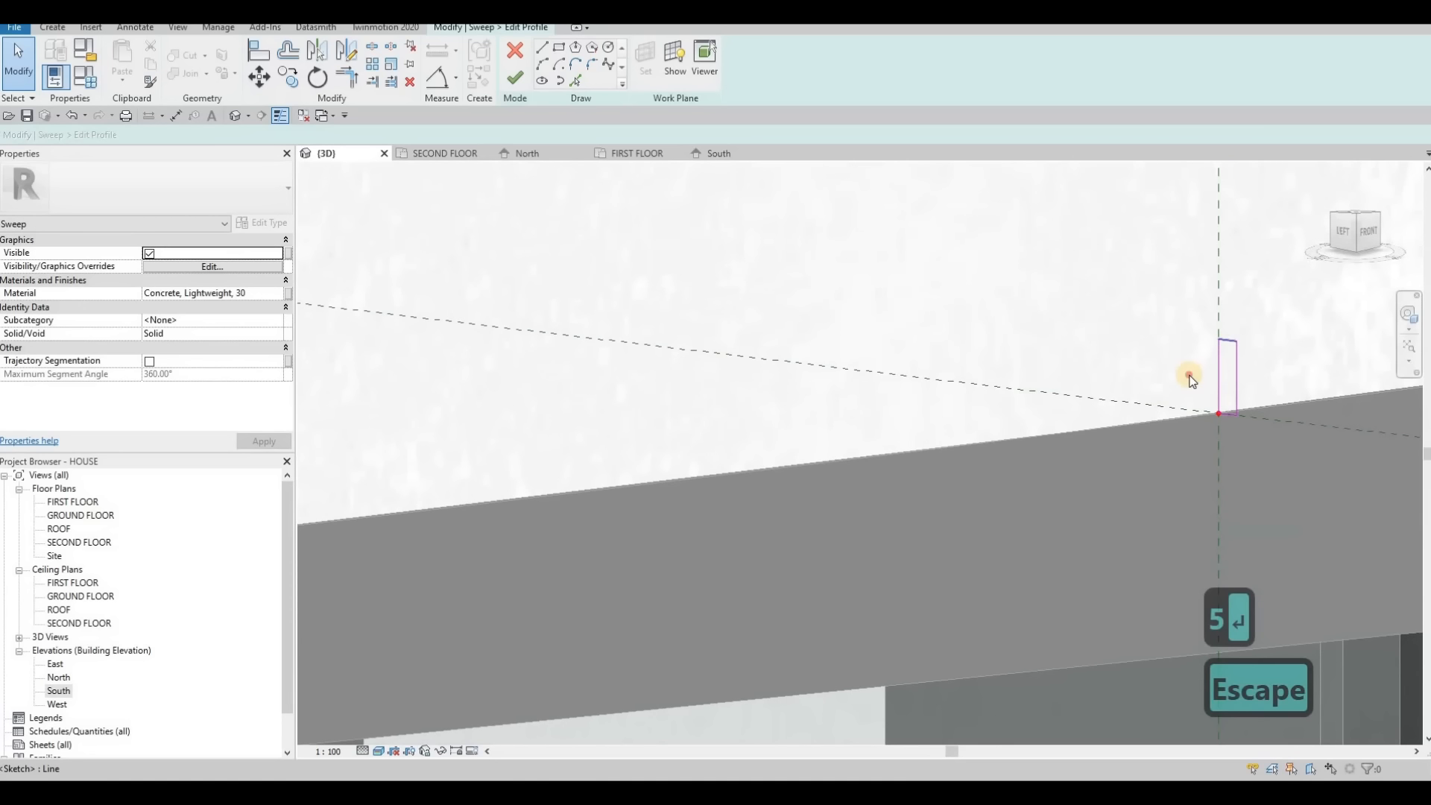
text(5)
key(Return)
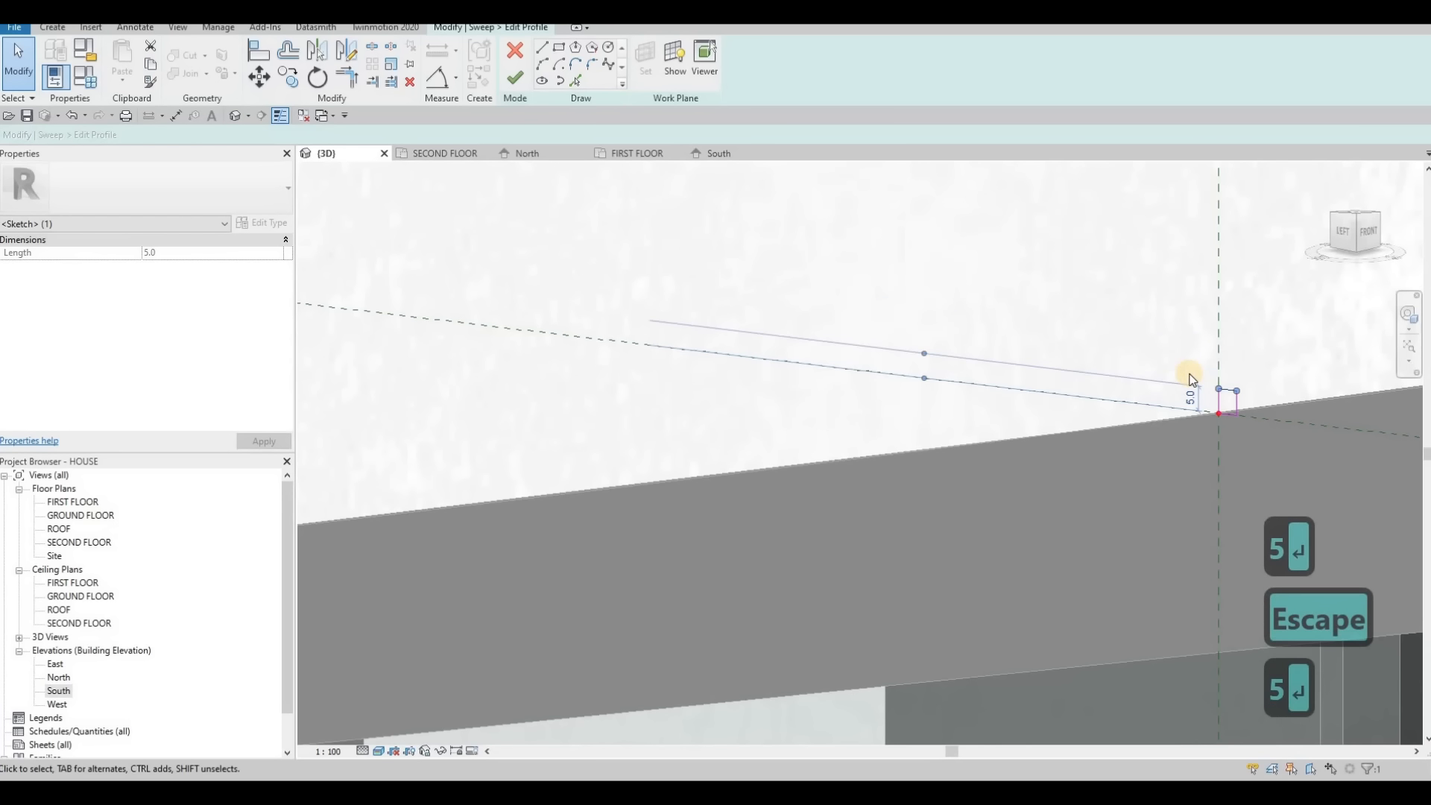
scroll(803, 261, down, 3)
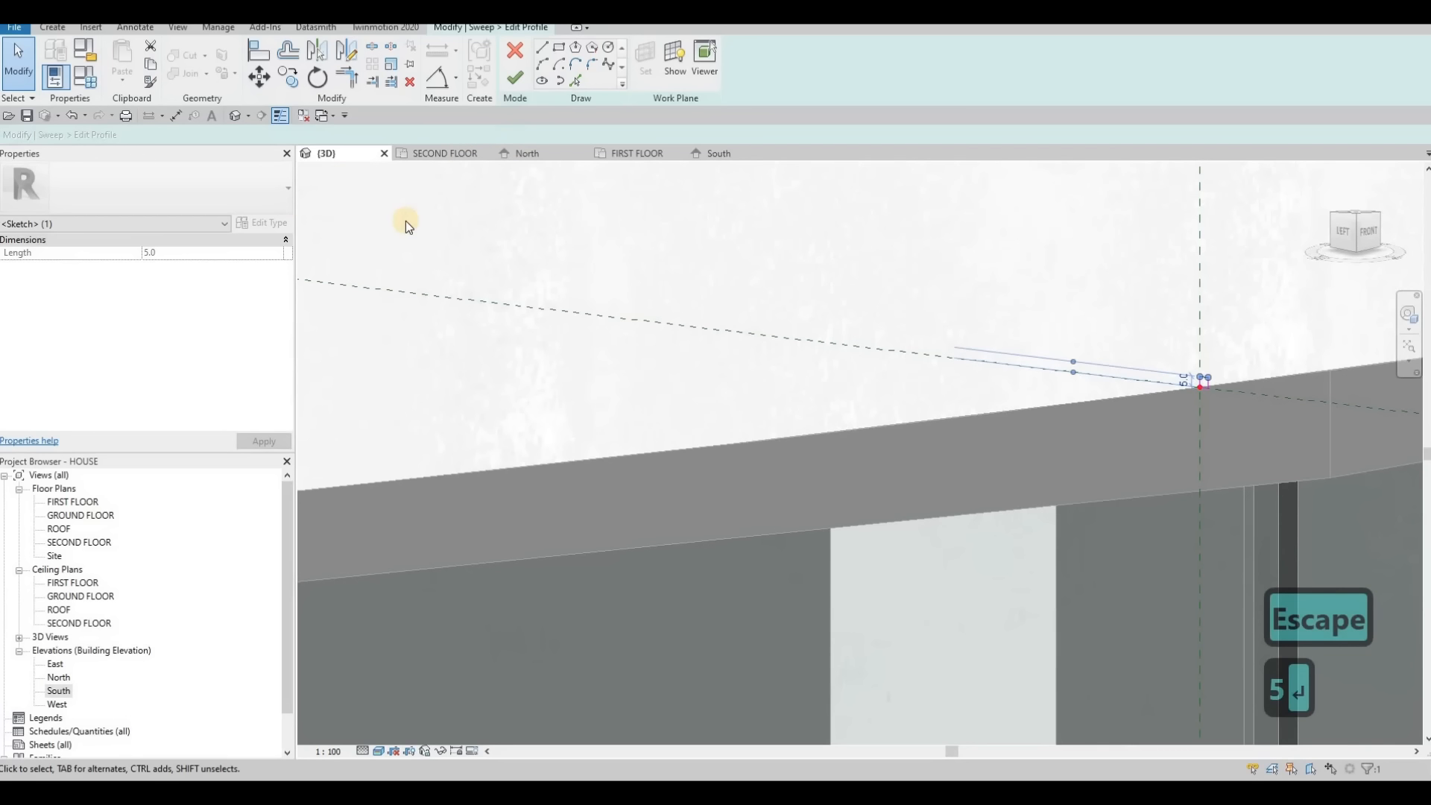
key(Escape)
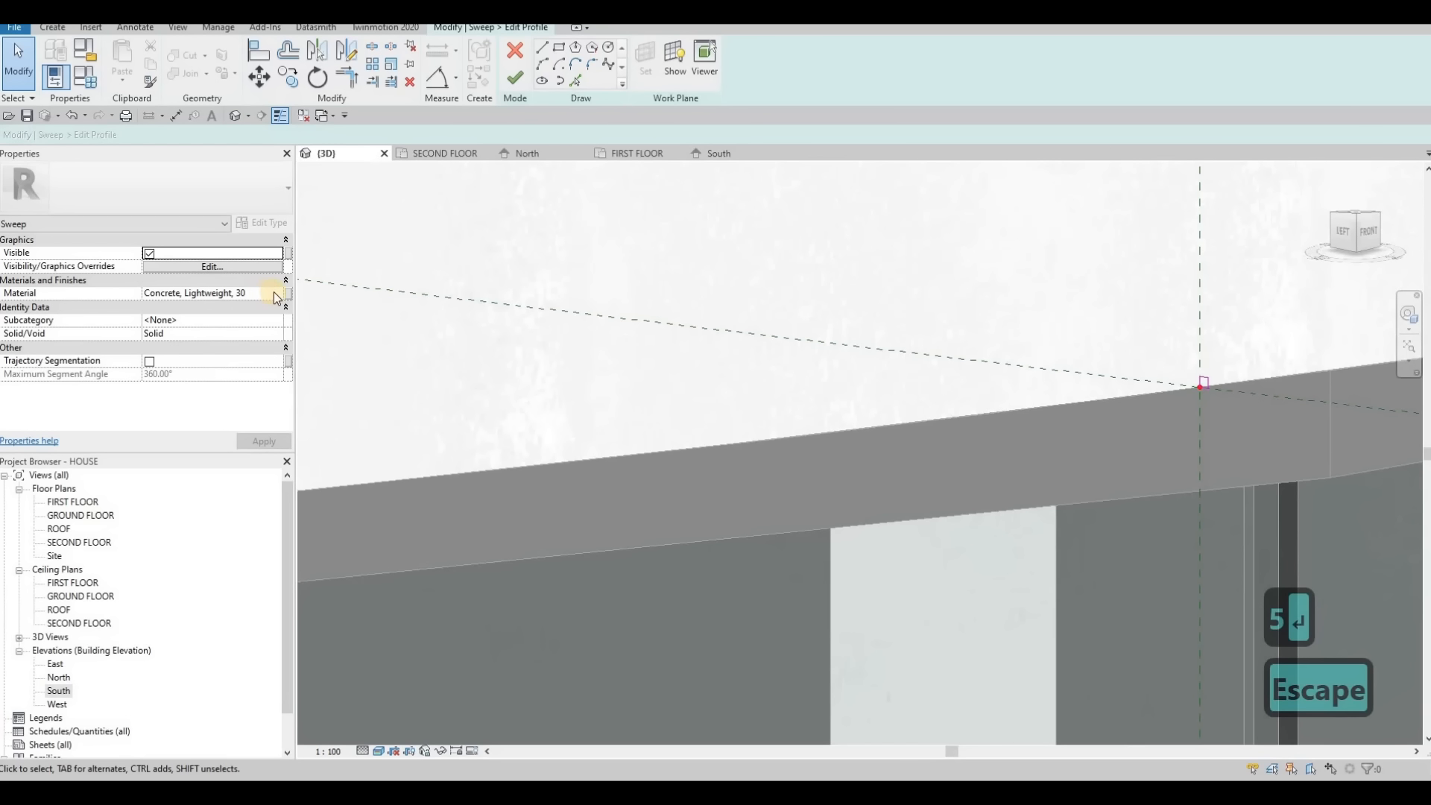
click(274, 295)
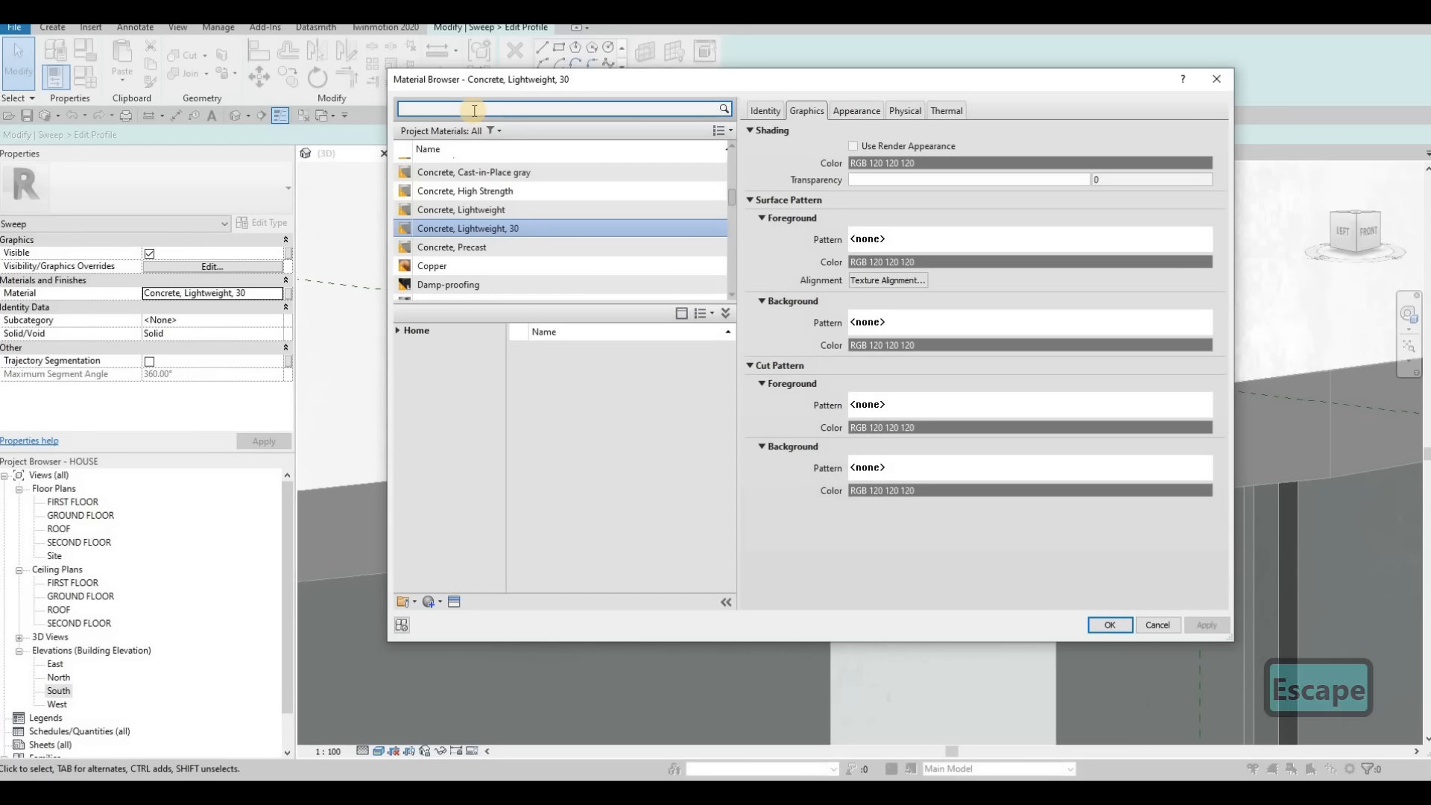
Search 'LUMI', assign Glass, White, High Luminance to the sweep, and finish the profile edit.
text(LUMINA)
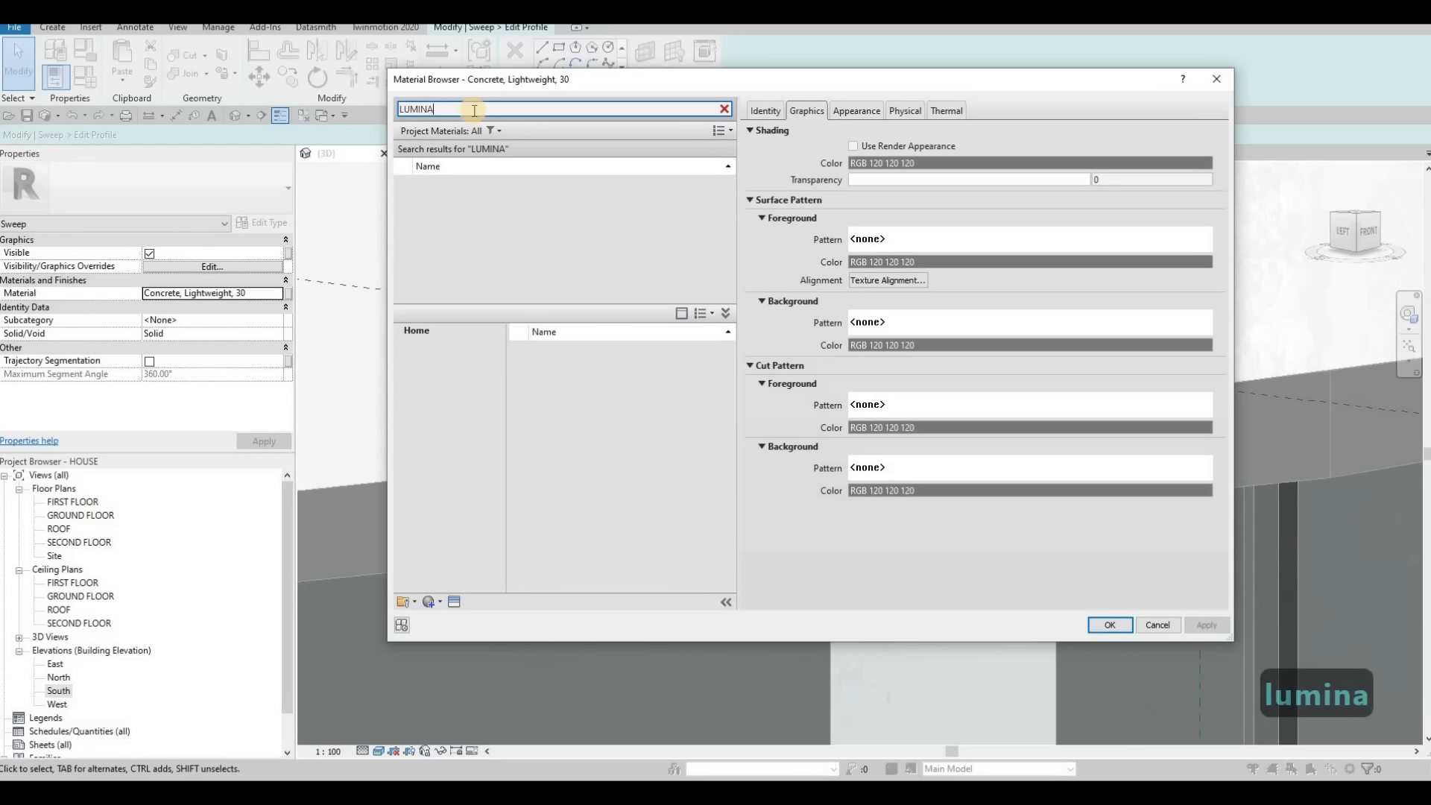
click(552, 222)
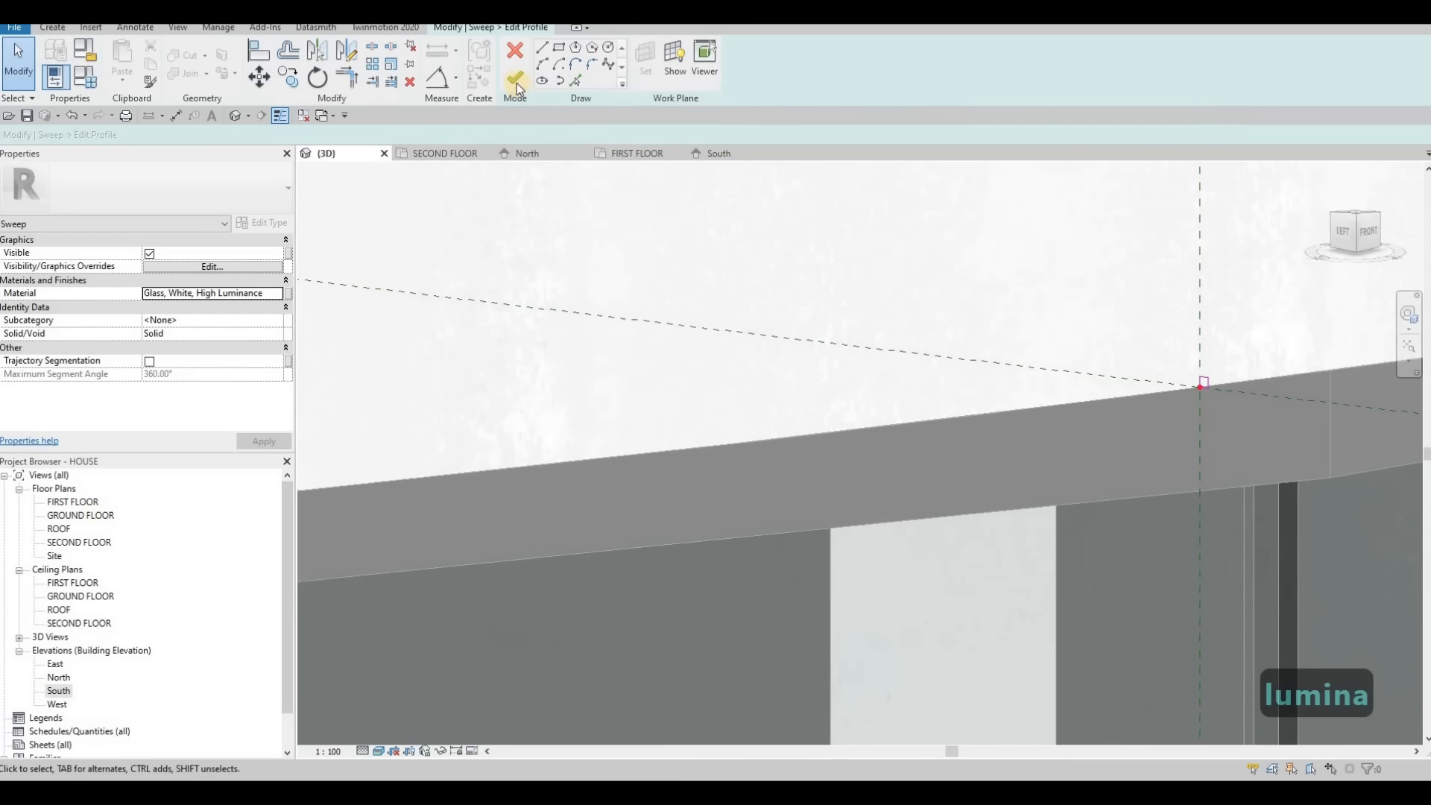
click(516, 79)
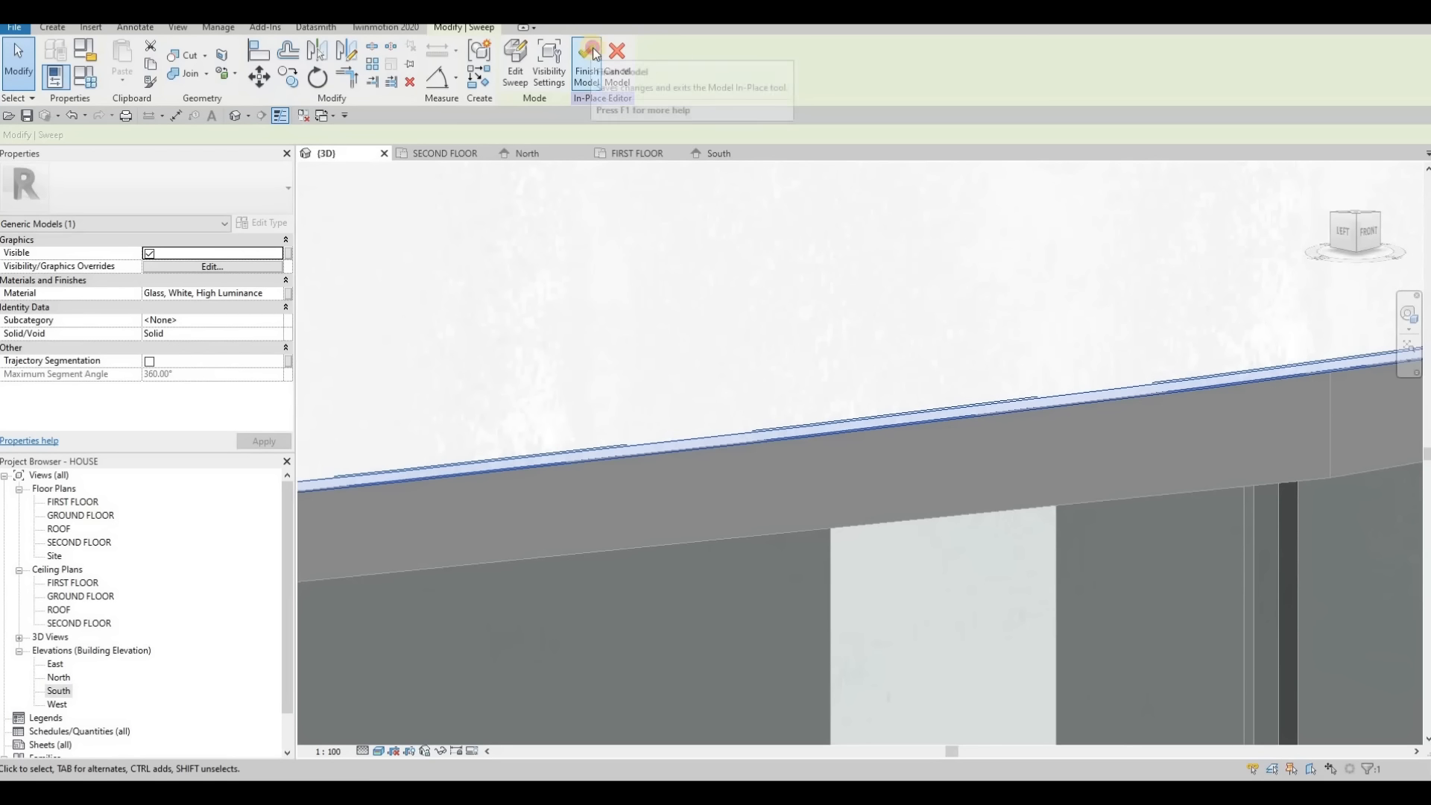
Finish the glowing wall-top trim model and orbit around to inspect it.
click(593, 53)
scroll(791, 268, down, 6)
scroll(711, 284, down, 5)
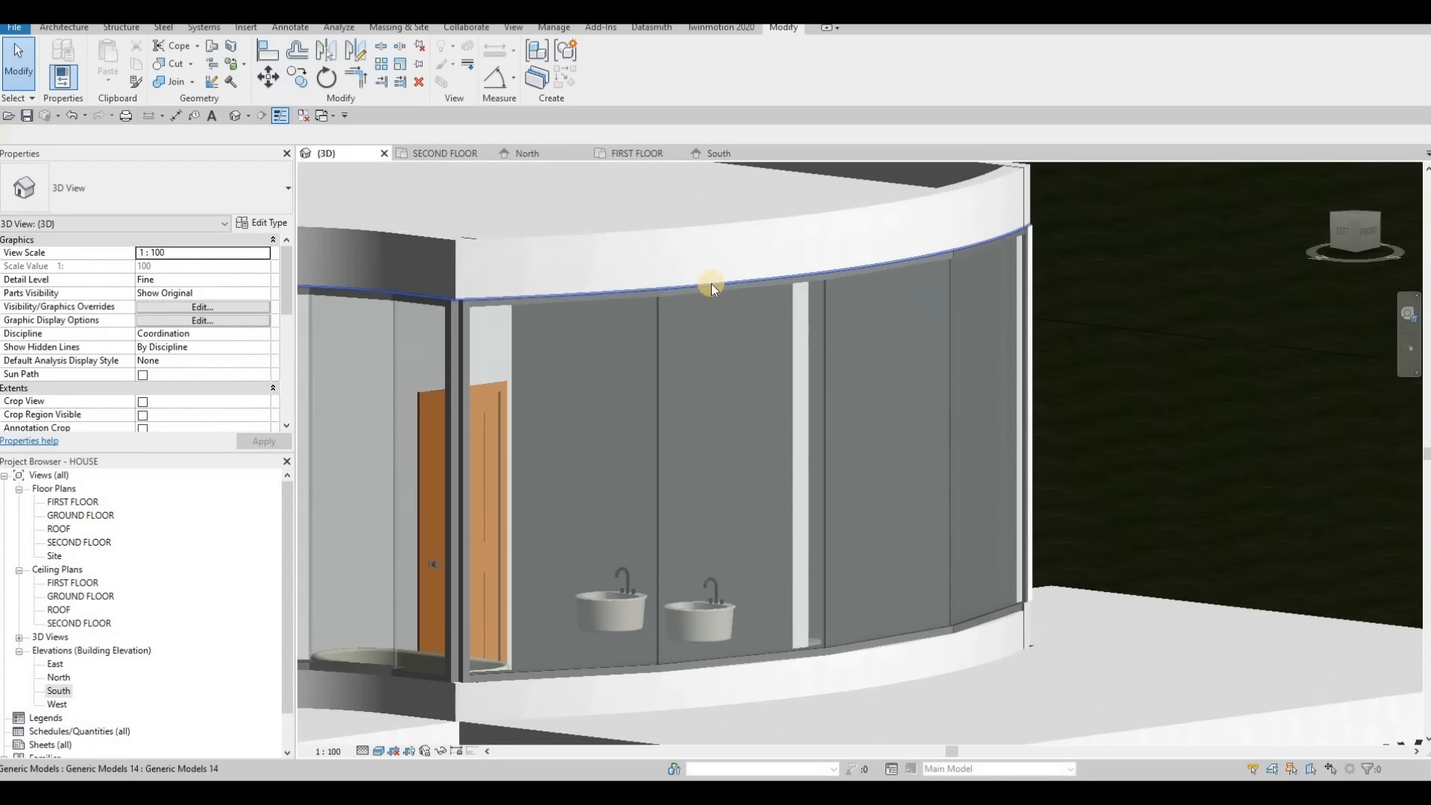
key(Escape)
shift+middle_drag(712, 283, 962, 283)
scroll(966, 287, up, 3)
scroll(966, 288, up, 2)
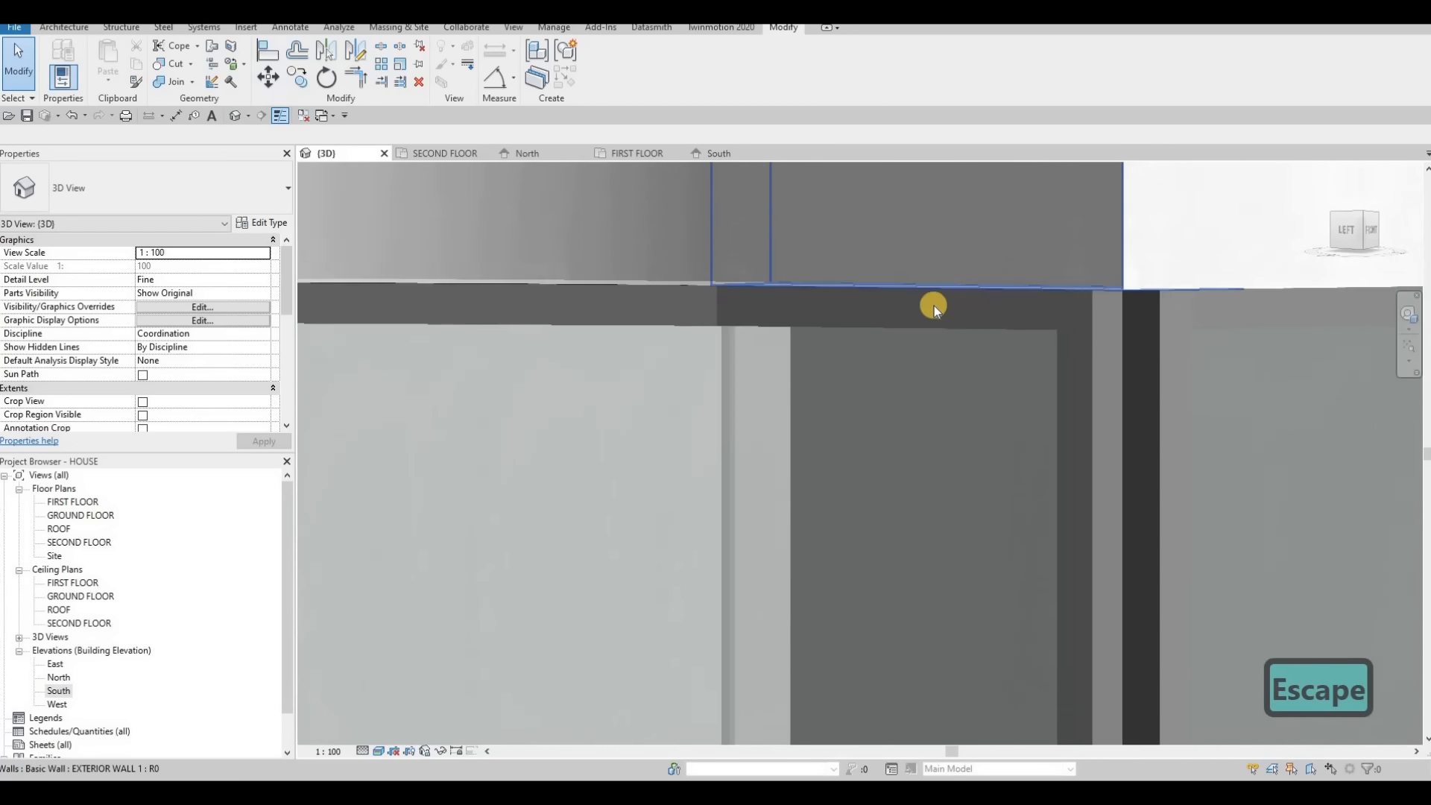
scroll(872, 226, up, 3)
mouse_move(953, 355)
shift+middle_down()
mouse_move(955, 386)
mouse_move(1060, 454)
shift+middle_up()
scroll(1066, 459, down, 2)
scroll(1177, 550, up, 2)
scroll(1167, 533, up, 4)
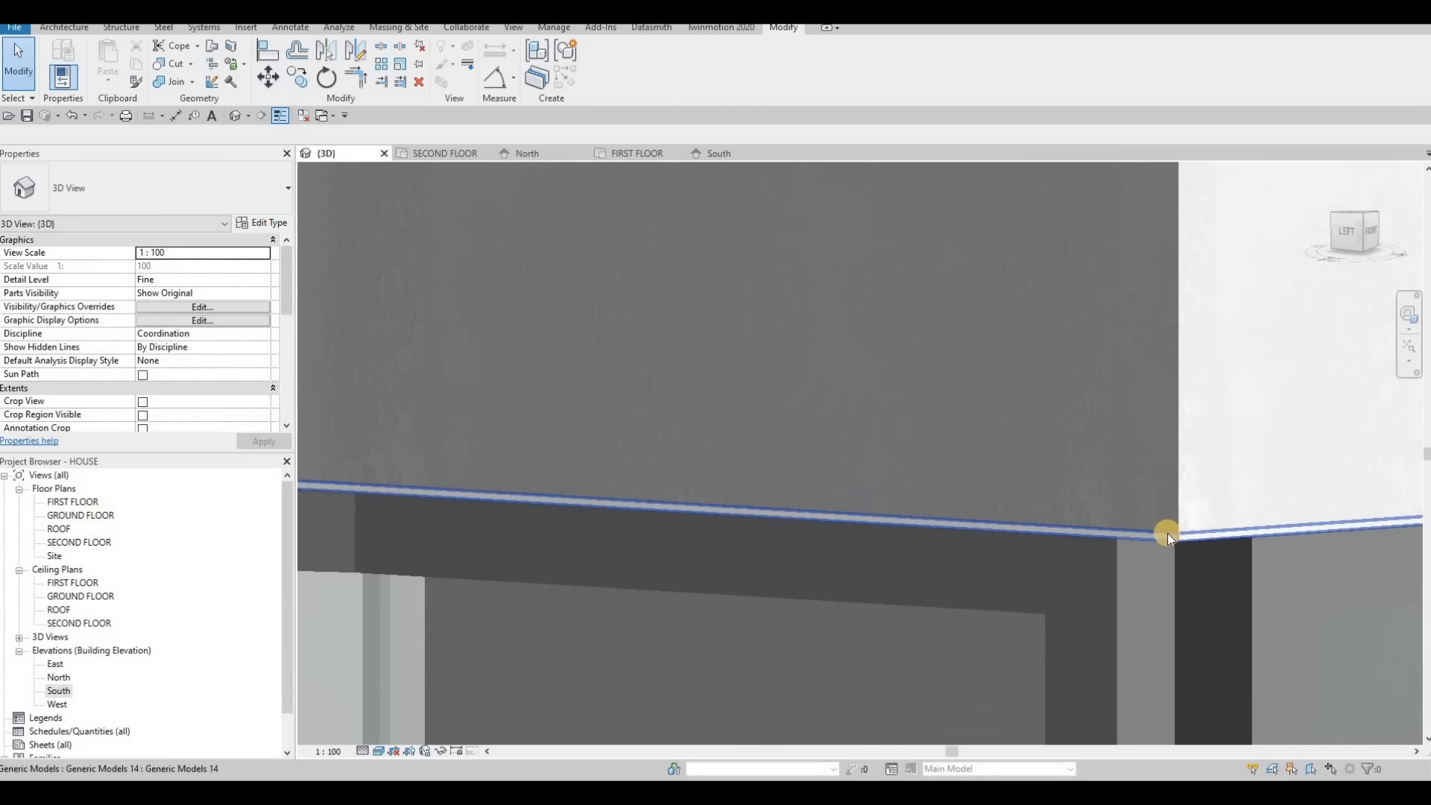
Select the glowing trim strip and view it along the curved parapet.
click(1167, 533)
key(Escape)
click(1117, 495)
scroll(1117, 494, down, 6)
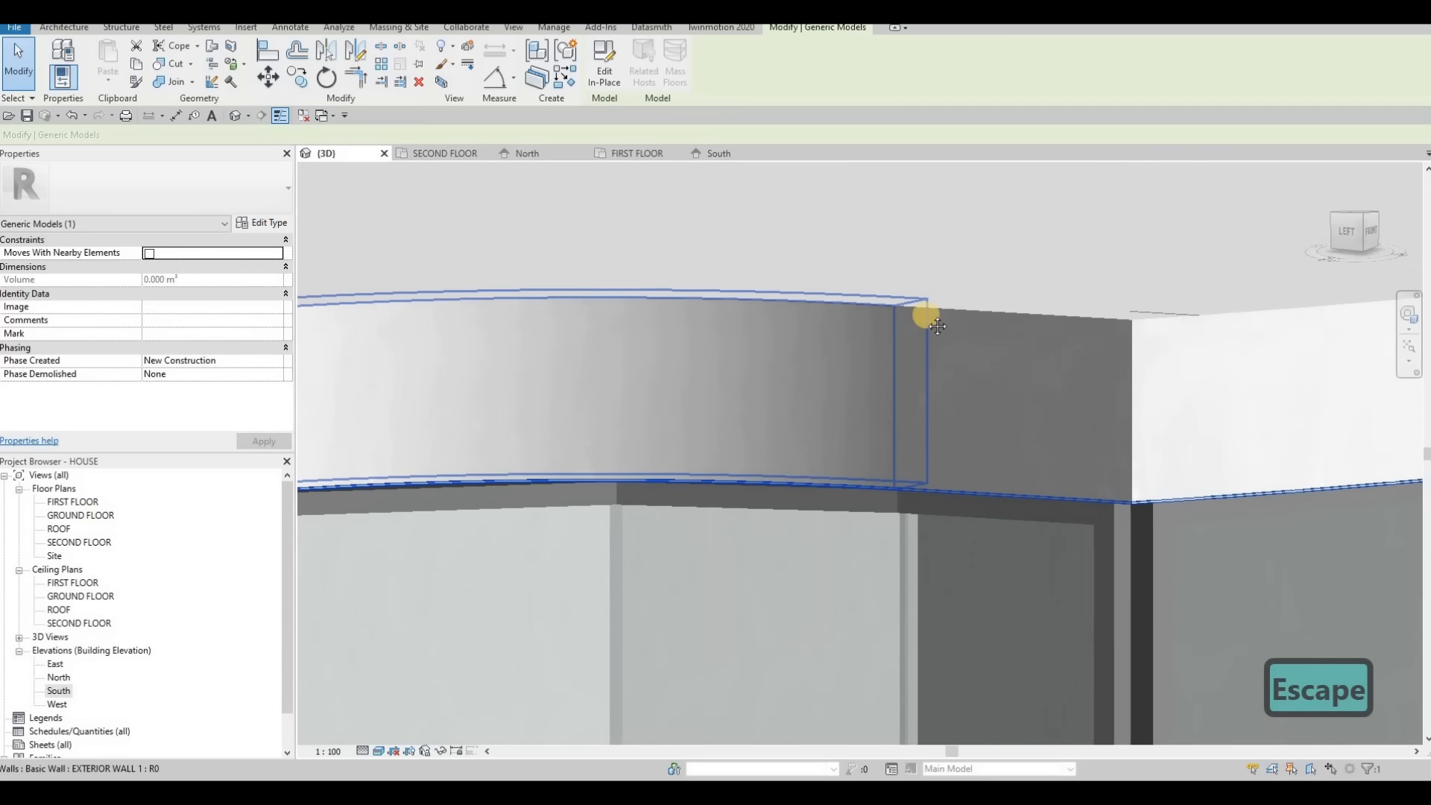
scroll(927, 316, down, 2)
middle_drag(927, 316, 1014, 344)
scroll(1014, 344, down, 2)
scroll(681, 330, up, 2)
Check the trim at the wall's left corner and curved curtain walls, then clear the selection.
middle_drag(682, 331, 879, 313)
scroll(594, 313, down, 1)
scroll(594, 313, down, 3)
scroll(638, 329, up, 3)
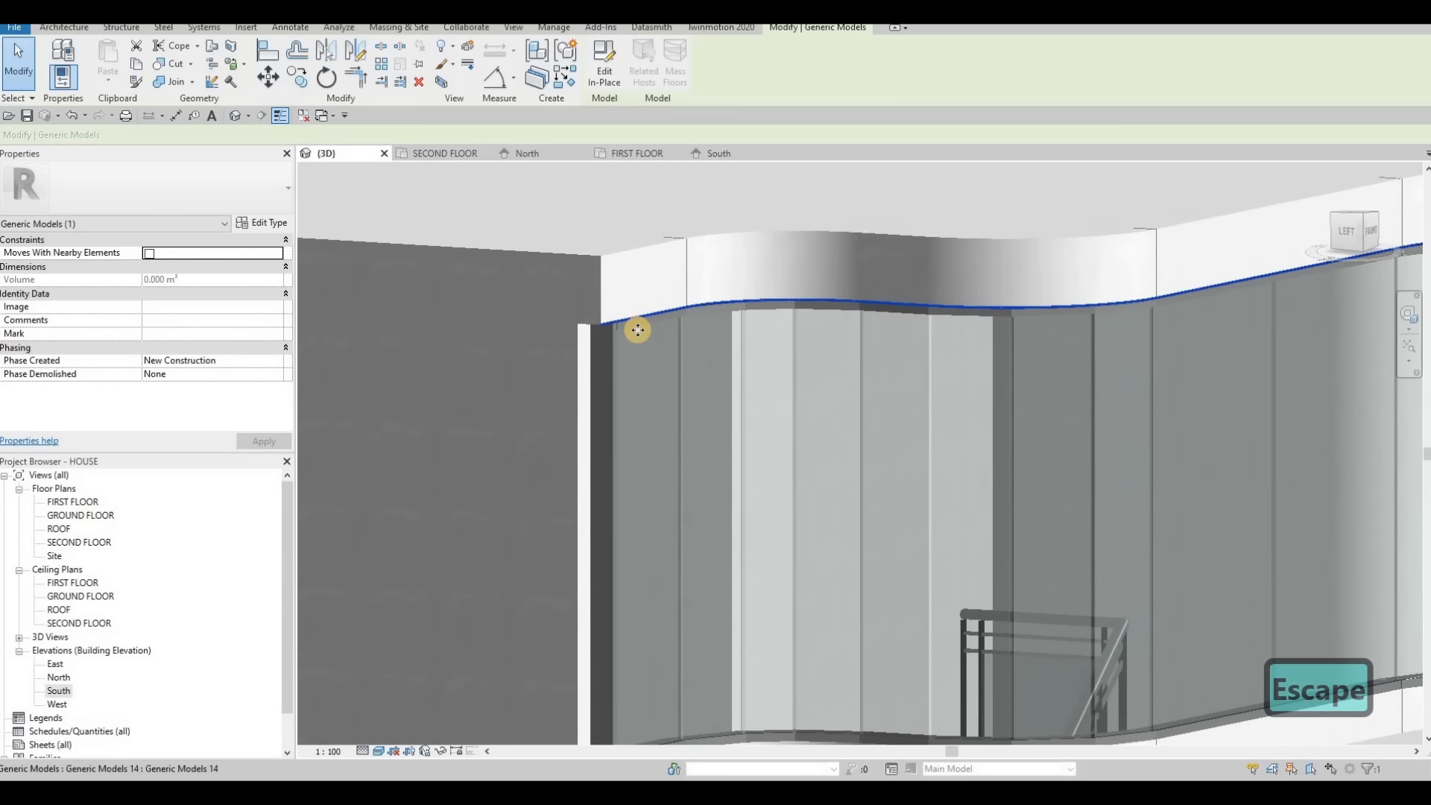
scroll(596, 328, up, 3)
scroll(626, 331, up, 3)
scroll(591, 354, up, 5)
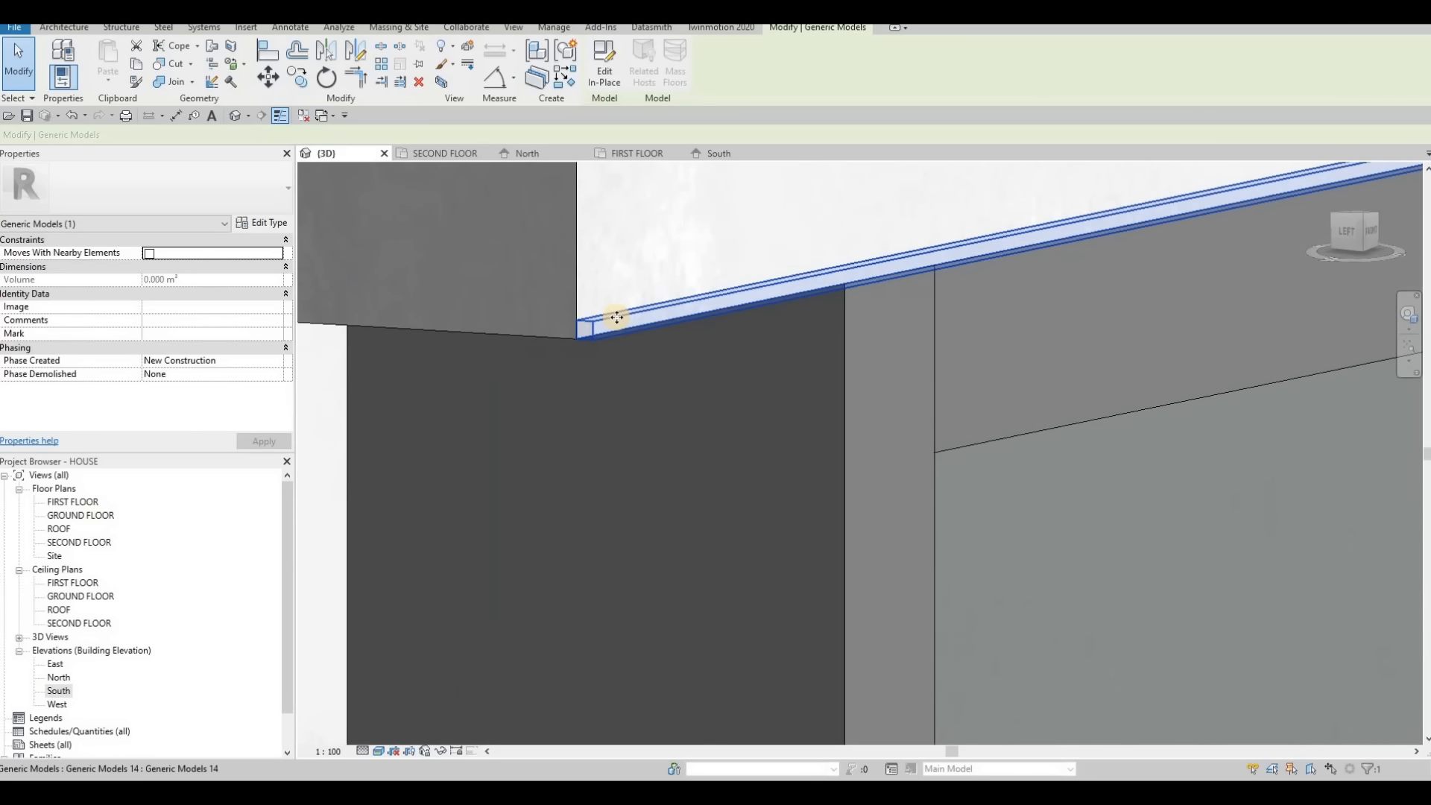
scroll(616, 317, down, 7)
scroll(839, 328, down, 3)
middle_drag(1141, 351, 876, 423)
scroll(899, 333, down, 1)
scroll(848, 439, down, 4)
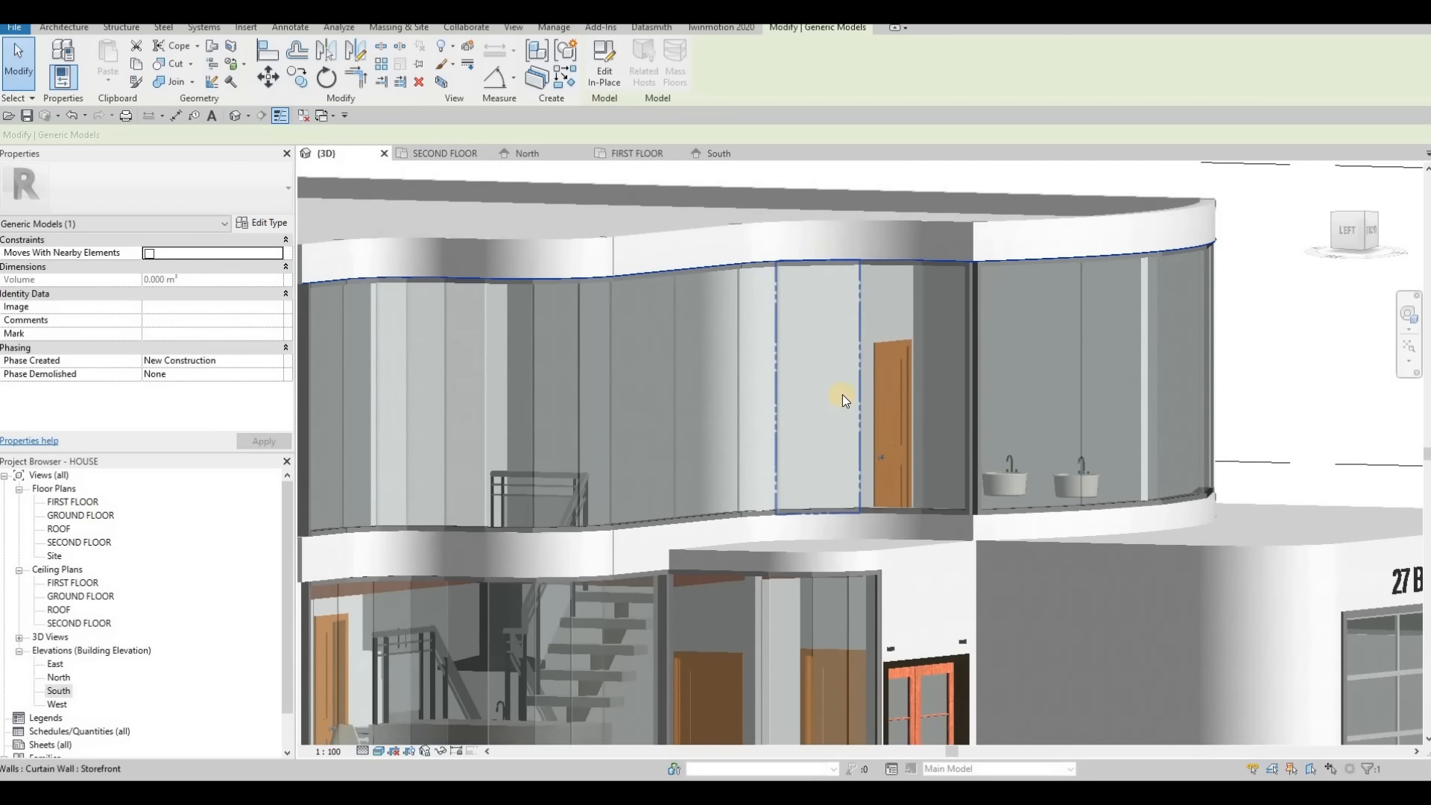
scroll(881, 455, up, 5)
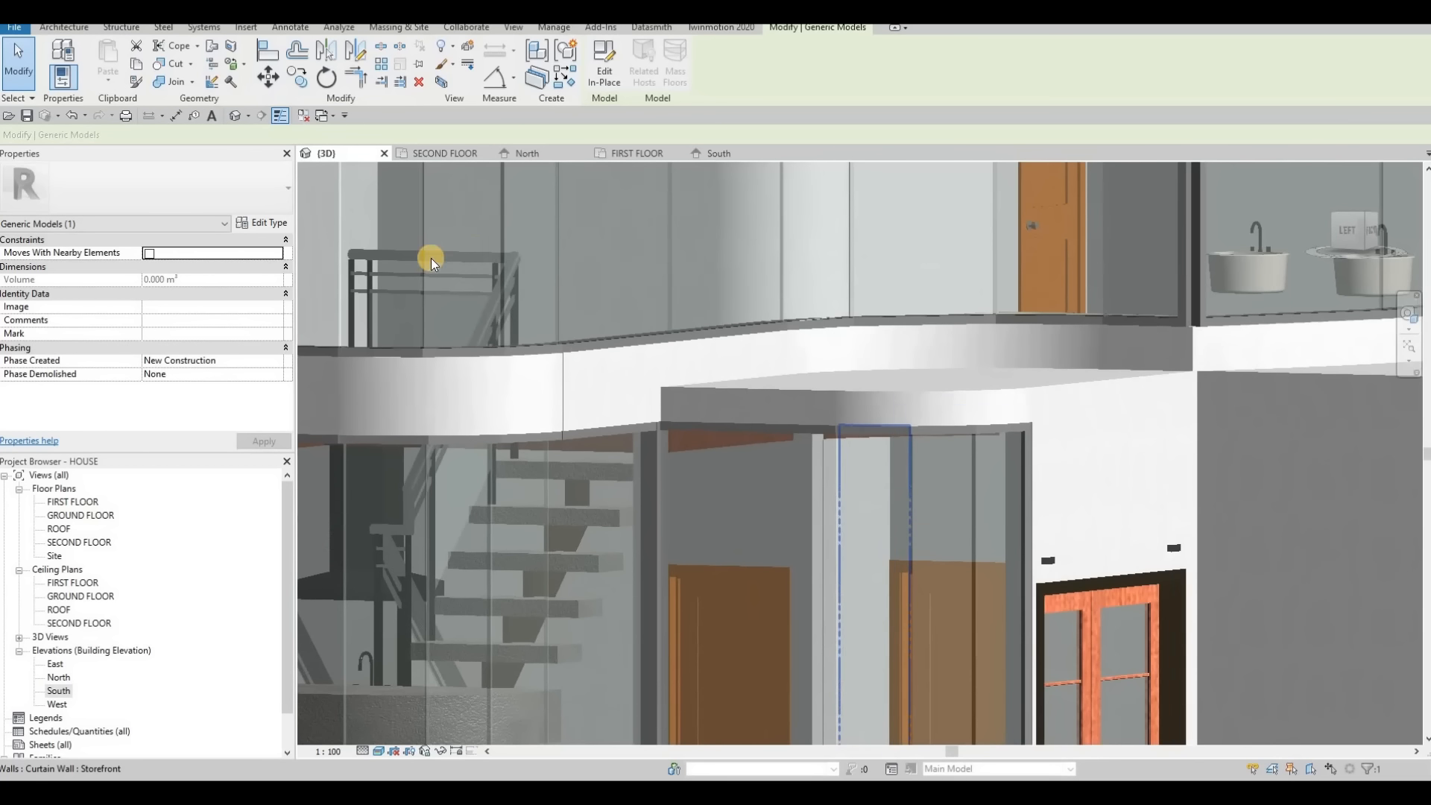
scroll(683, 313, down, 5)
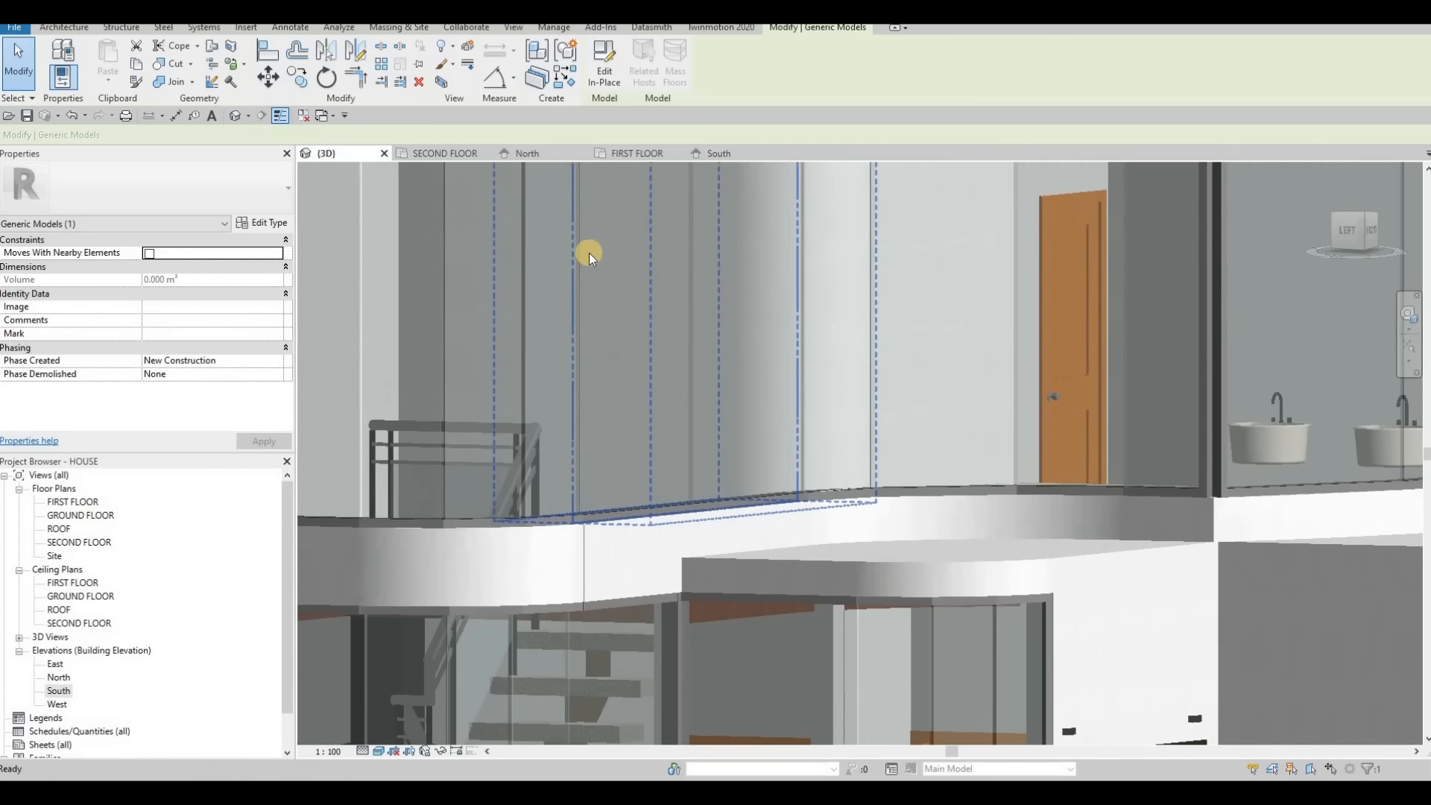
key(Escape)
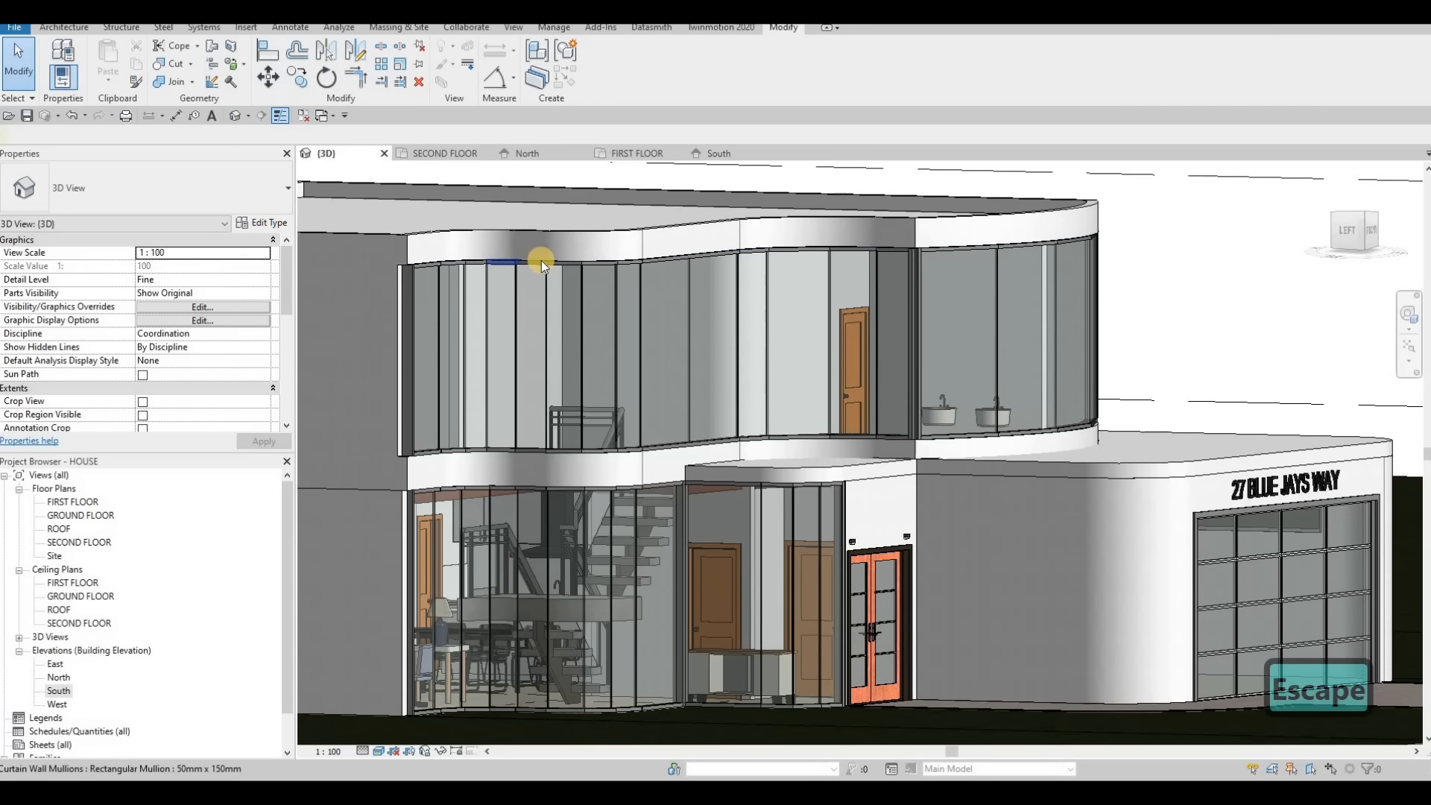
scroll(418, 269, up, 5)
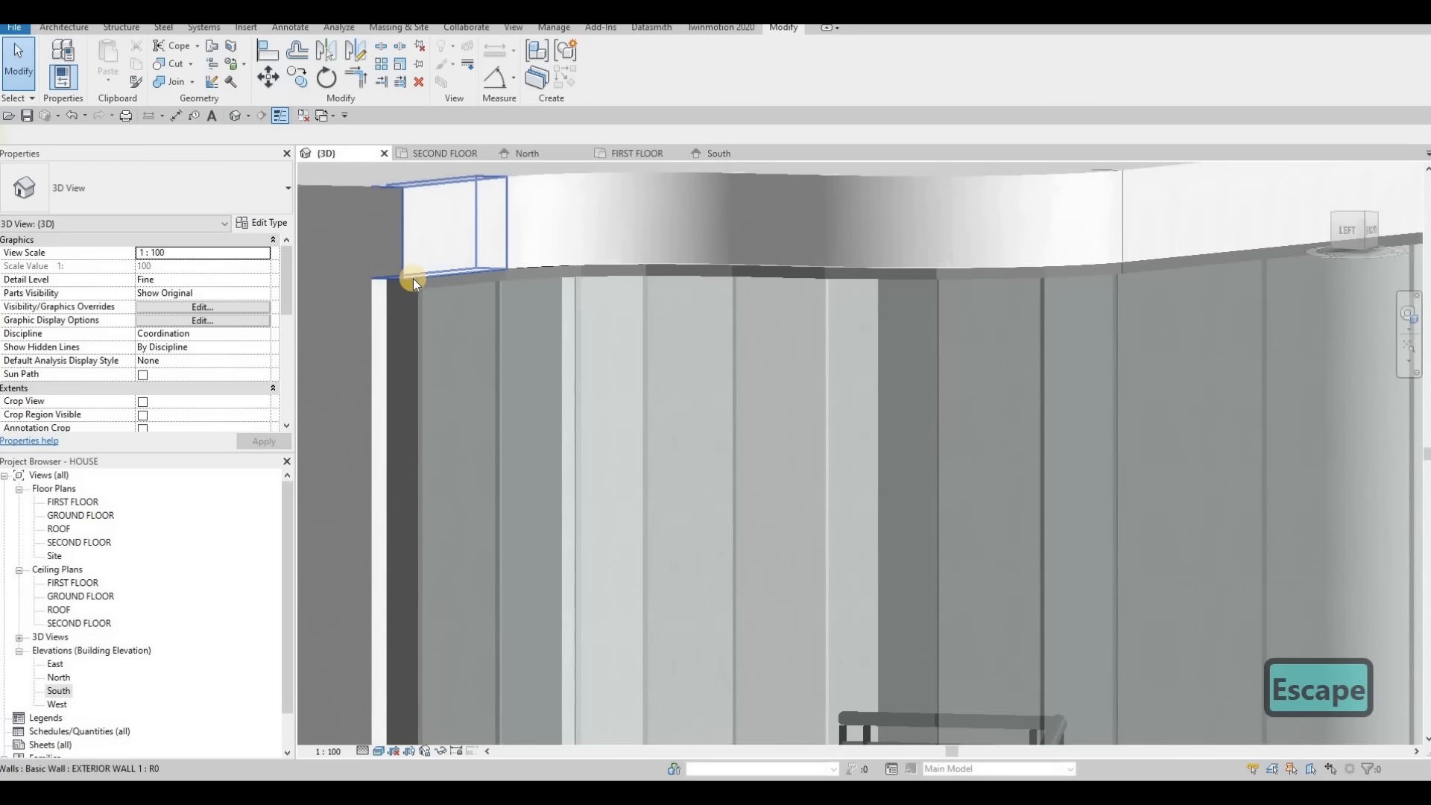
Reopen the trim Generic Model with Edit In-Place and bring the lower balcony edge into view.
click(599, 82)
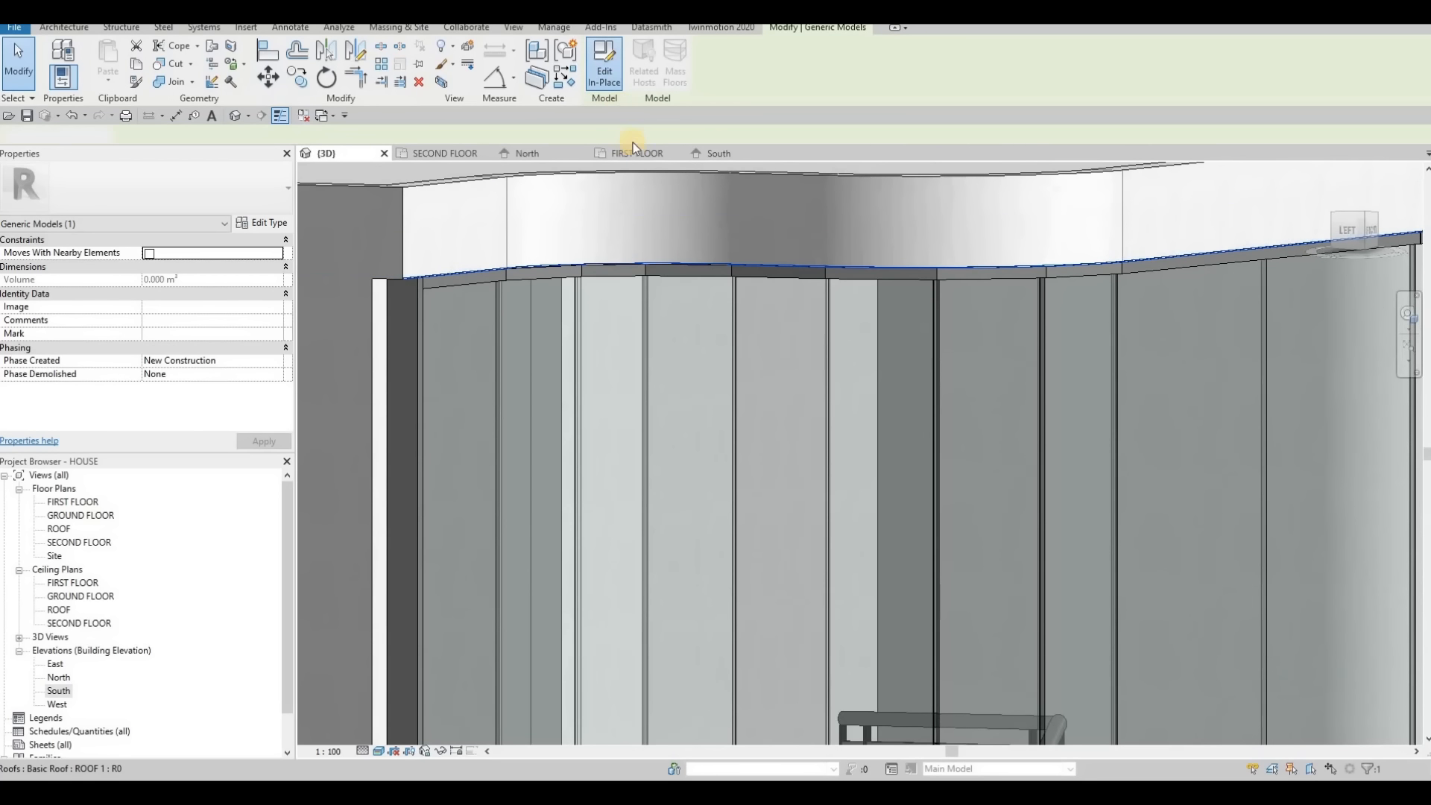
middle_drag(1162, 365, 991, 186)
scroll(992, 186, down, 1)
middle_drag(1057, 604, 841, 452)
Start a Sweep with Pick Path and pick the curved roof slab's lower edge.
scroll(873, 460, up, 3)
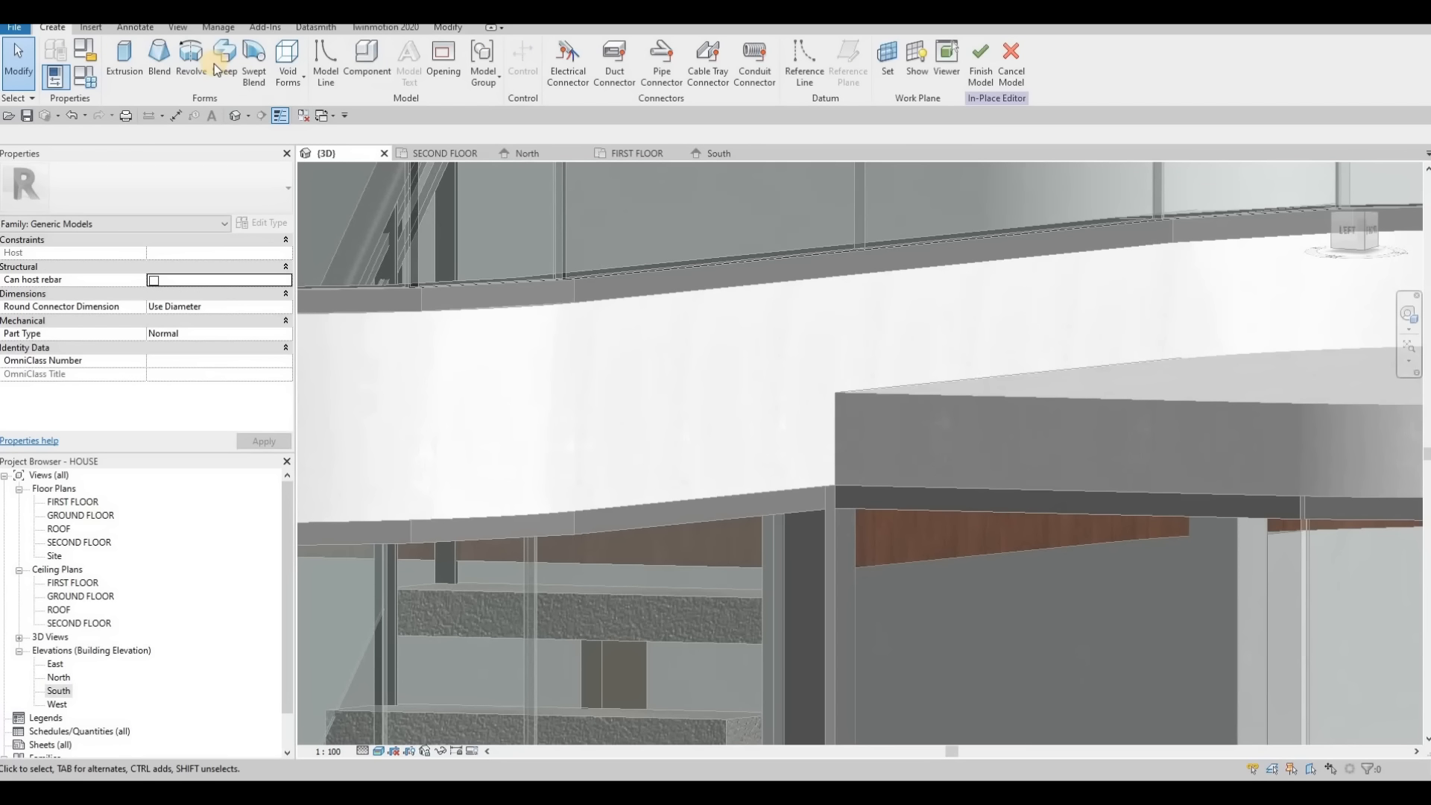
click(217, 64)
click(650, 79)
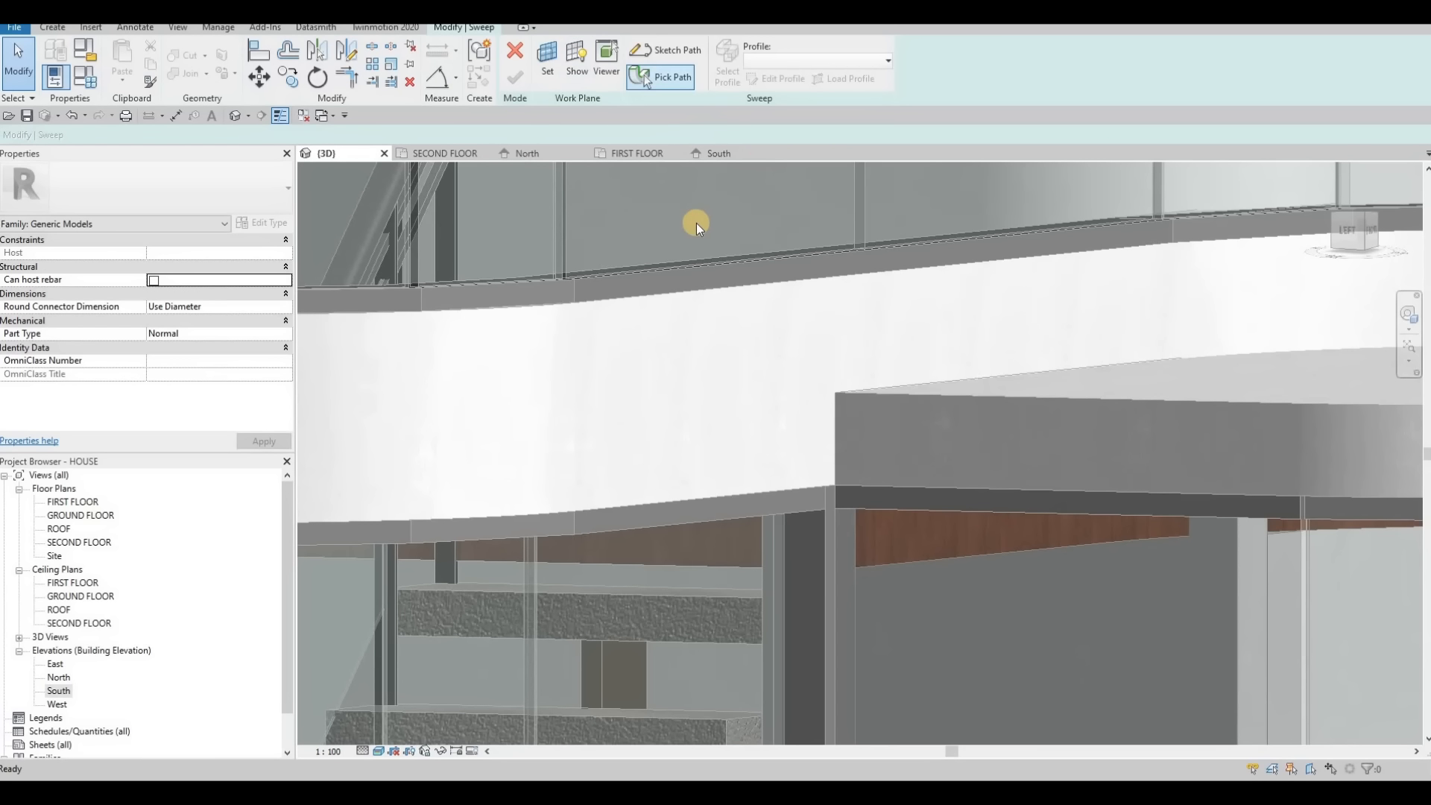
scroll(776, 295, down, 3)
scroll(1163, 351, up, 2)
middle_drag(1207, 387, 1056, 358)
scroll(1060, 356, up, 1)
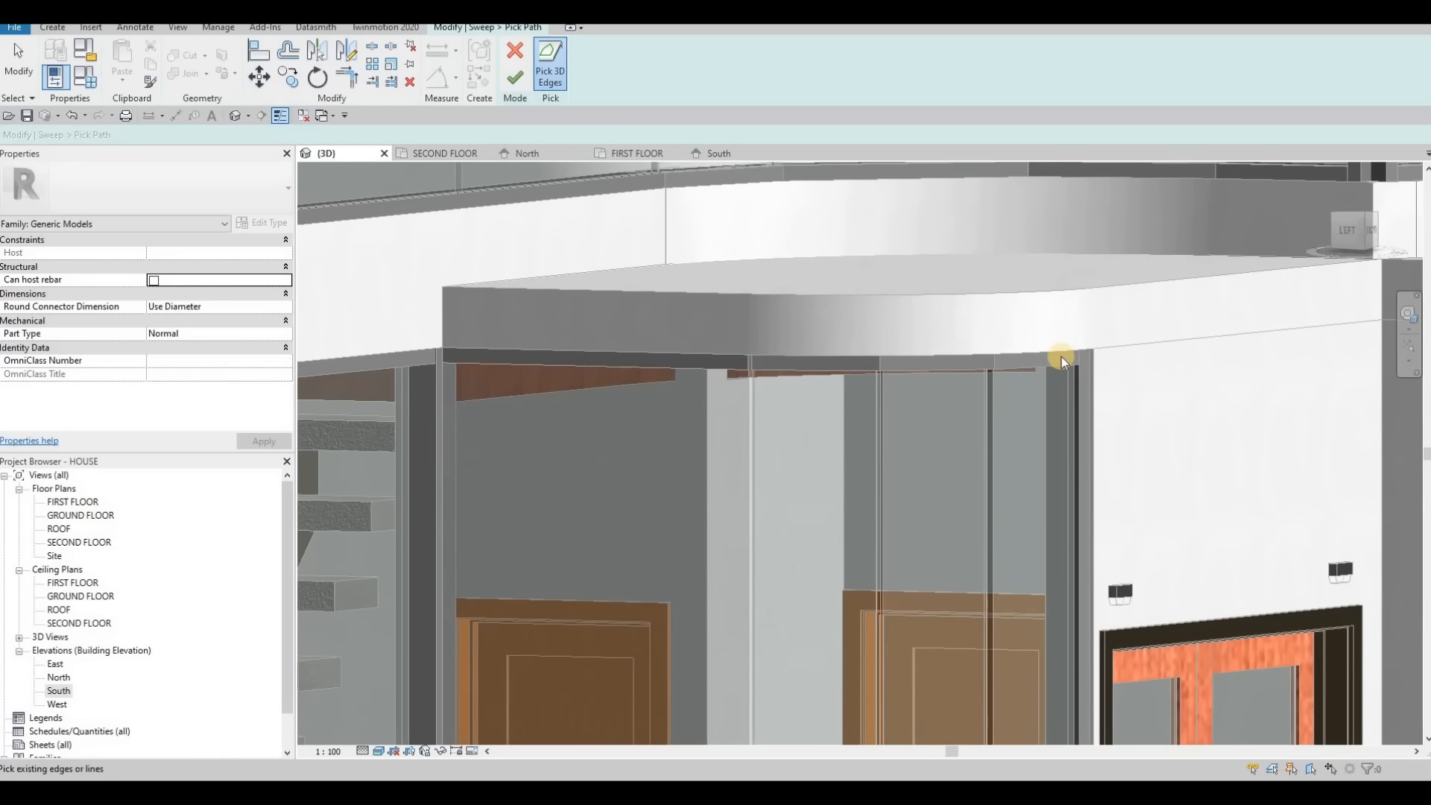
click(687, 376)
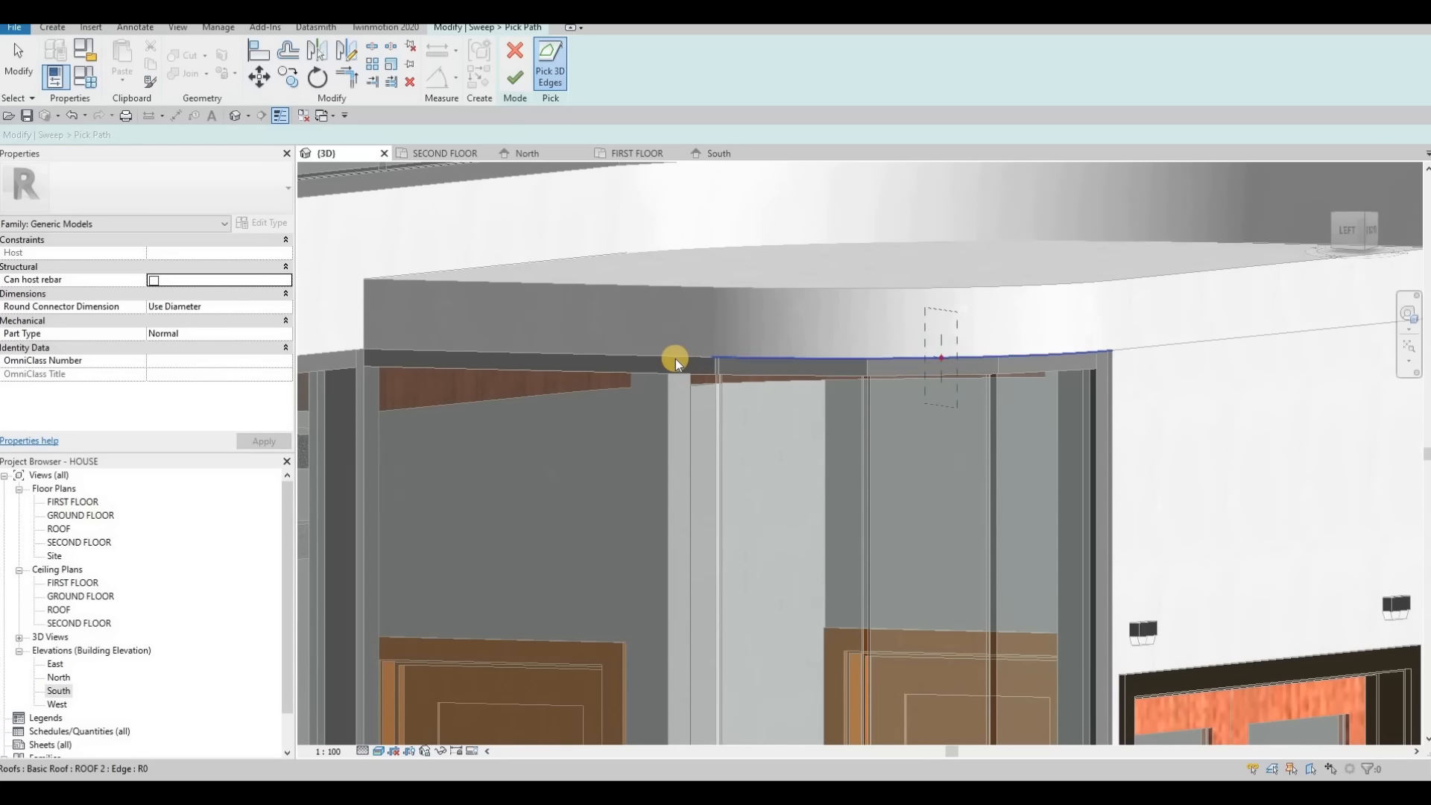
Add the corner mullion edge and the next top edge segment to the path.
middle_drag(313, 342, 749, 320)
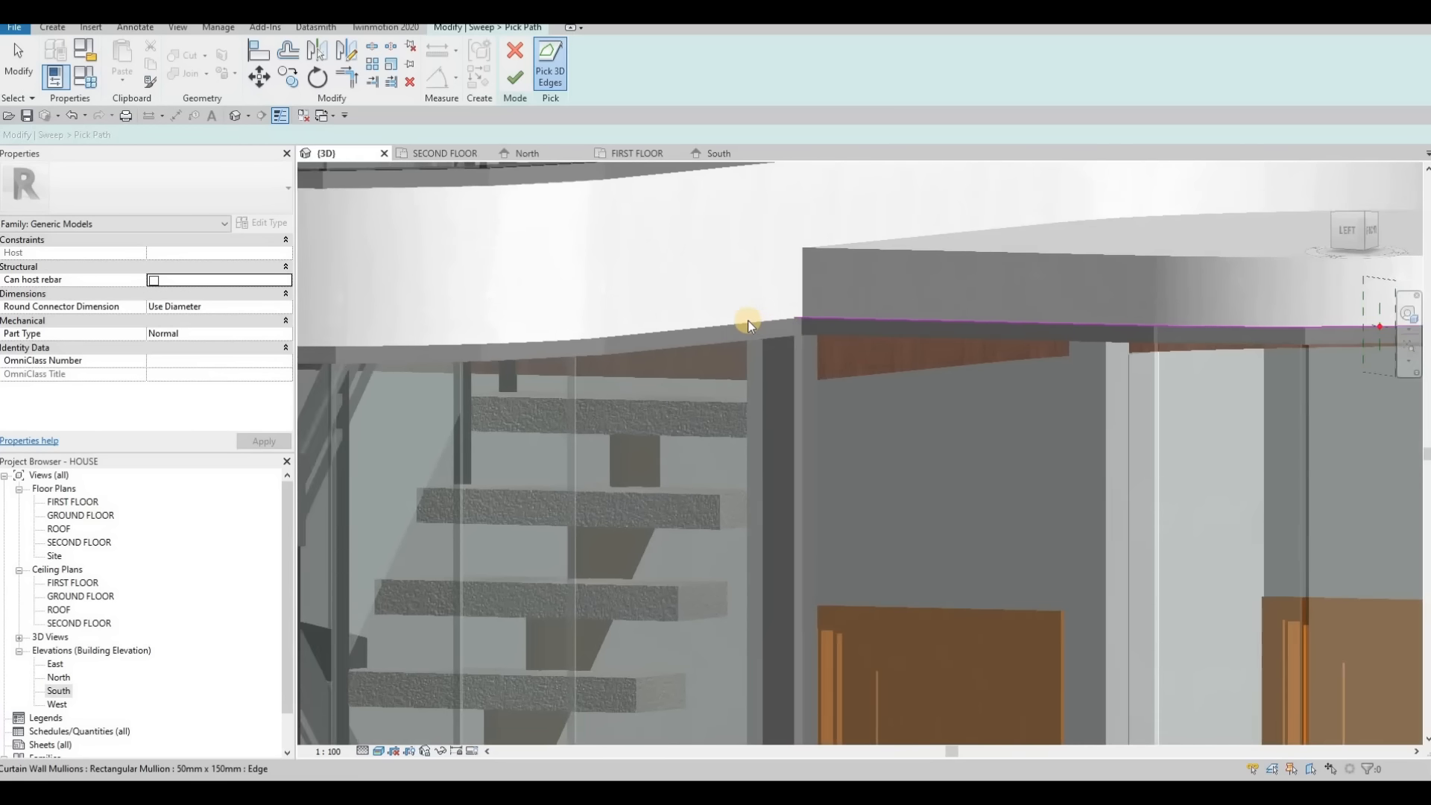
scroll(742, 318, up, 2)
click(746, 319)
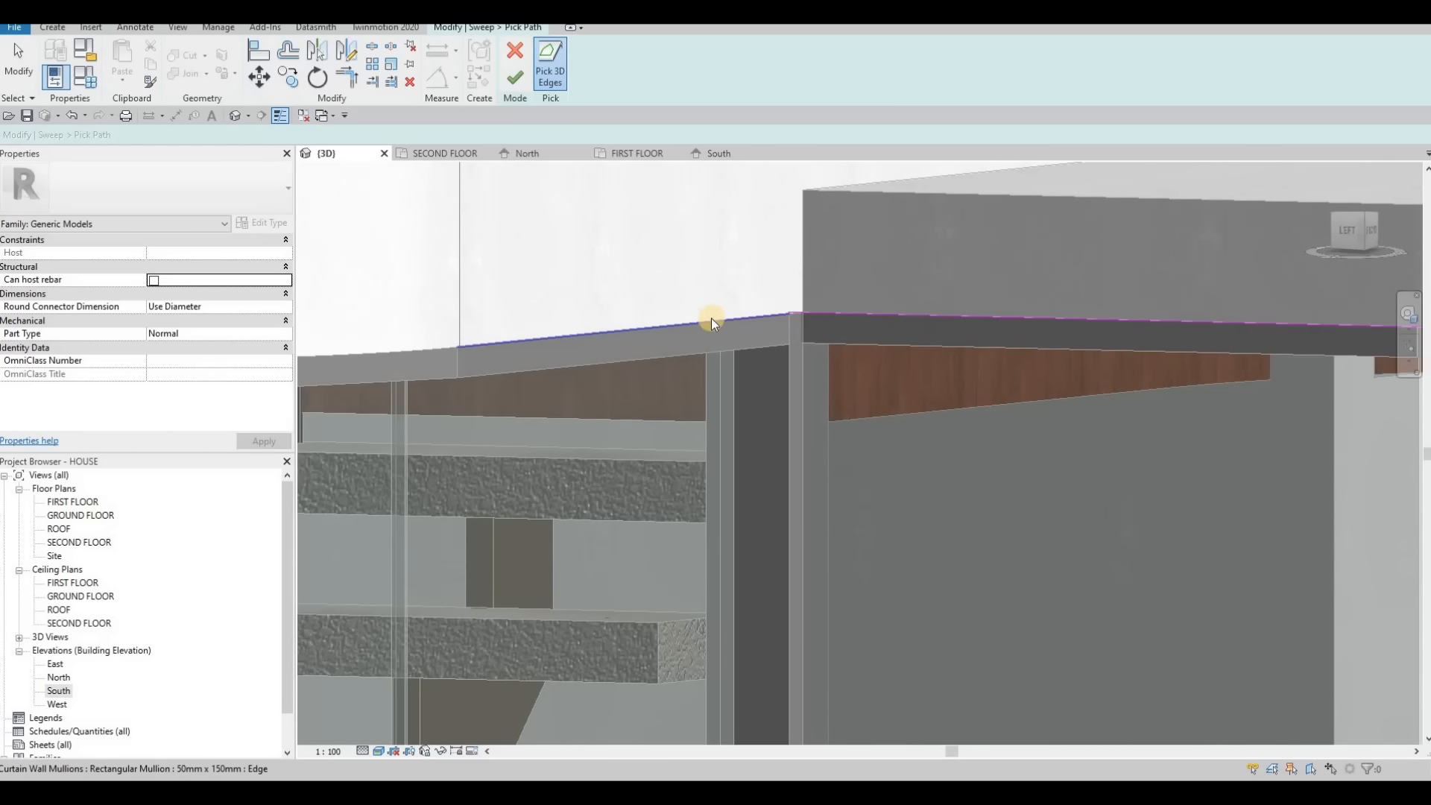
click(432, 347)
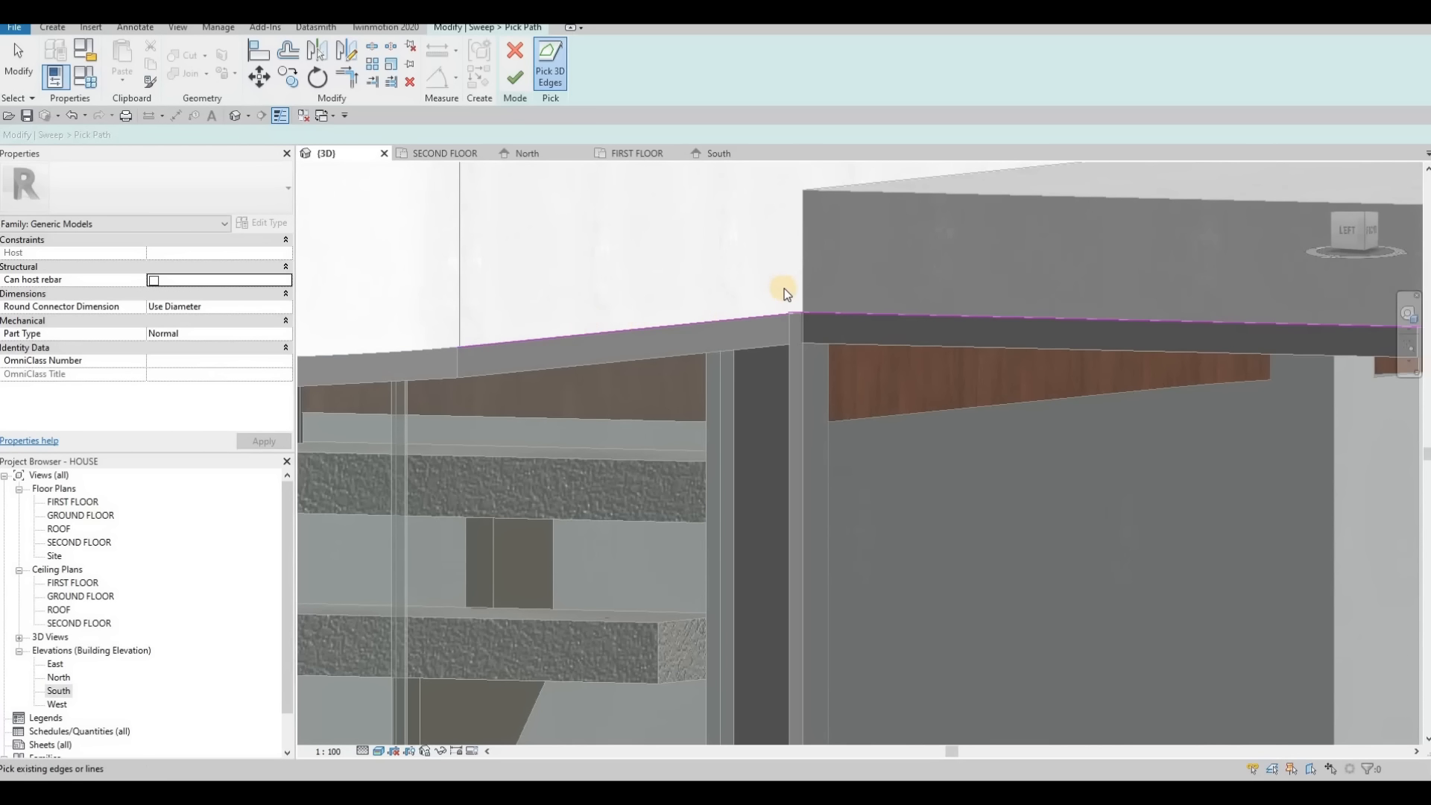
scroll(780, 298, up, 2)
key(Escape)
Join the two path lines at the slab's corner with Trim/Extend (TR).
key(t)
key(r)
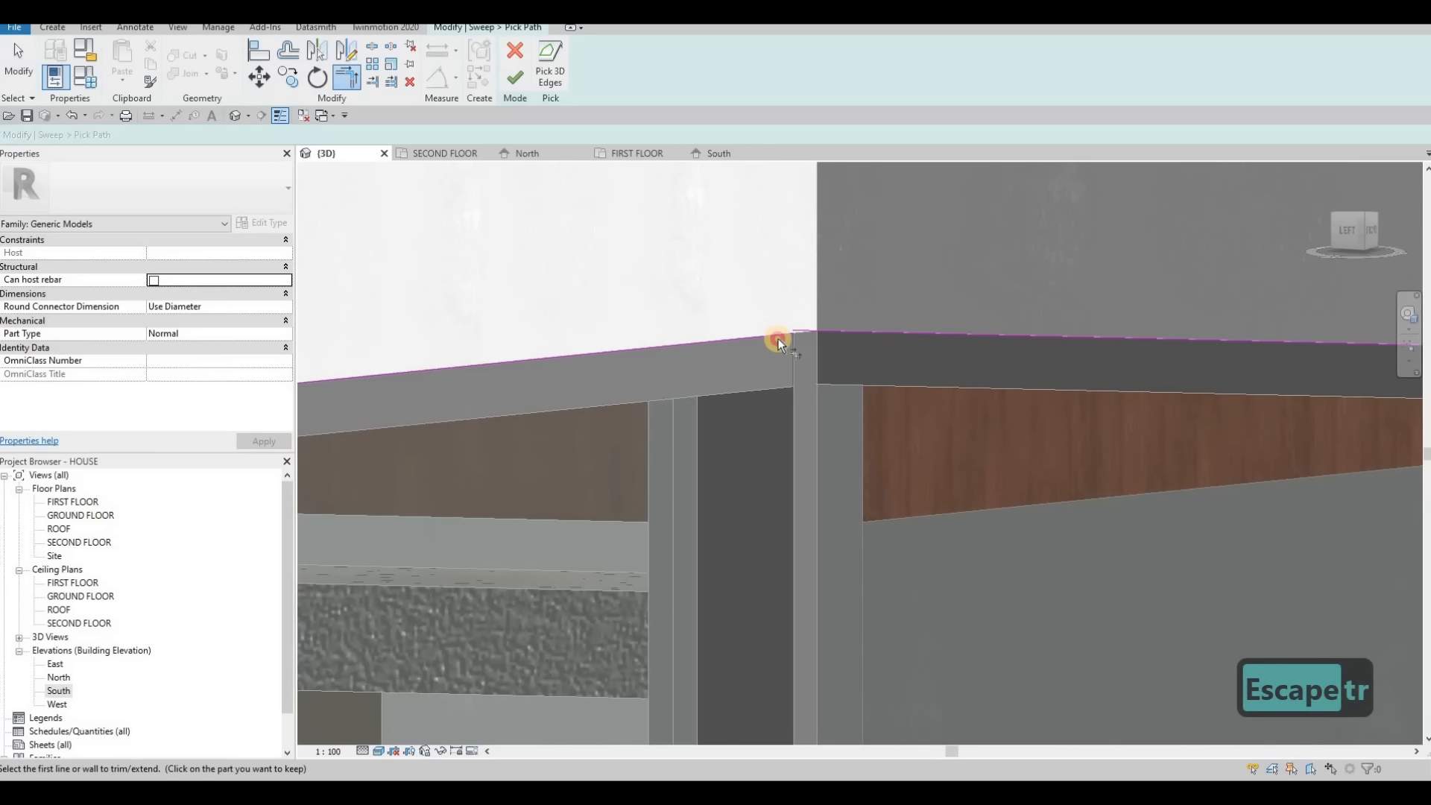
click(778, 339)
click(834, 331)
scroll(818, 327, down, 2)
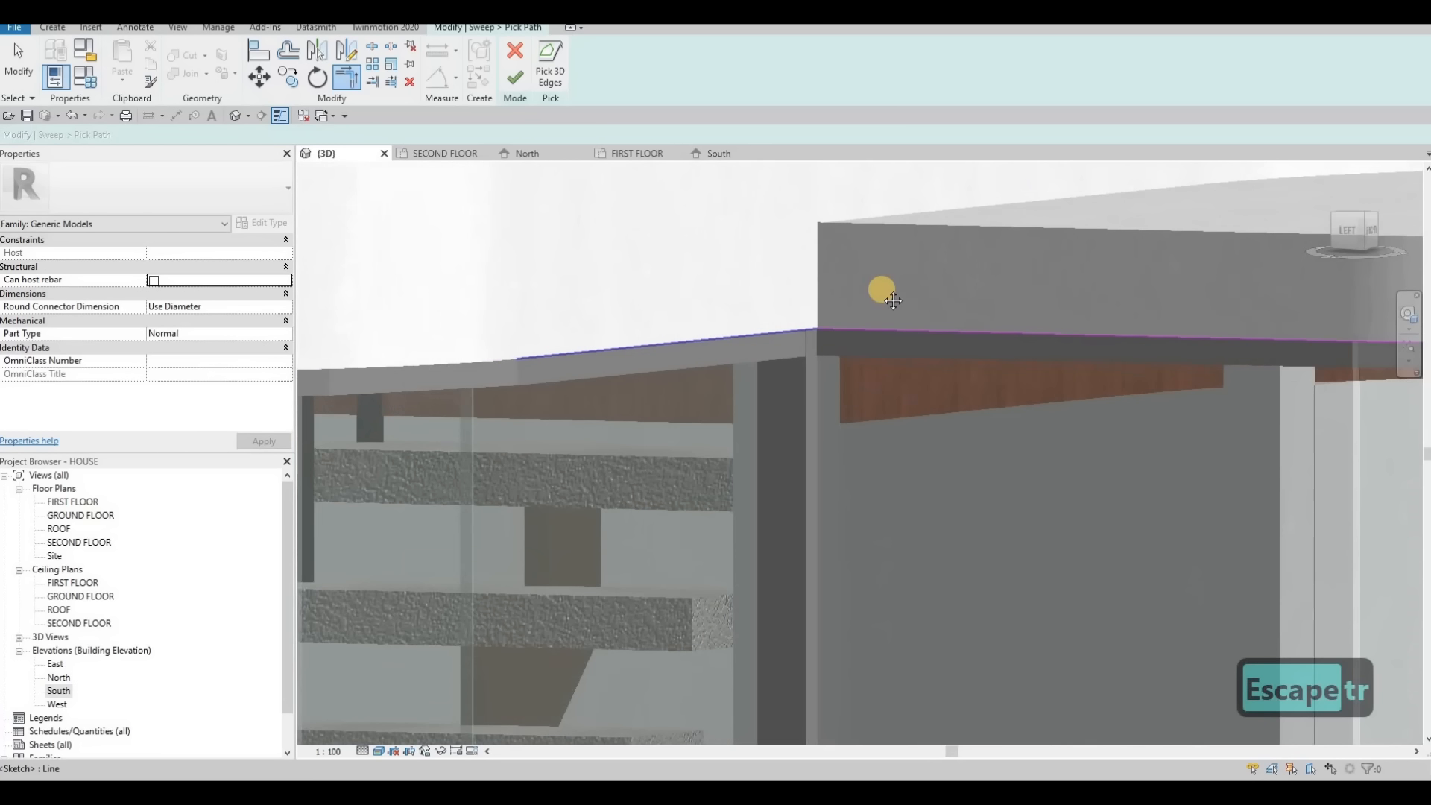
middle_drag(893, 300, 1028, 284)
scroll(814, 337, down, 2)
middle_drag(660, 341, 817, 331)
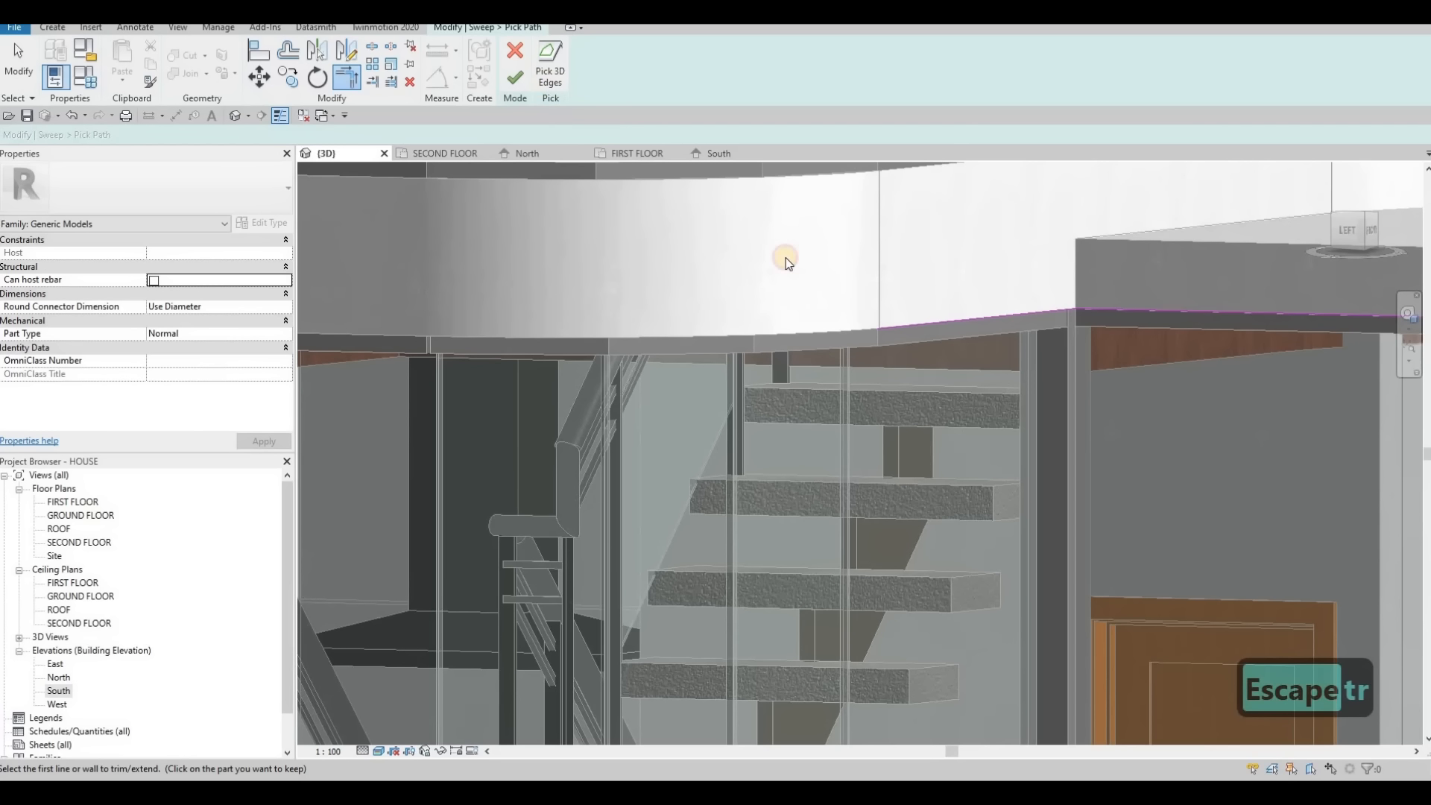
Add the curtain wall and mullion top edges, plus the wall's 476.2-long top edge, to the path.
key(Escape)
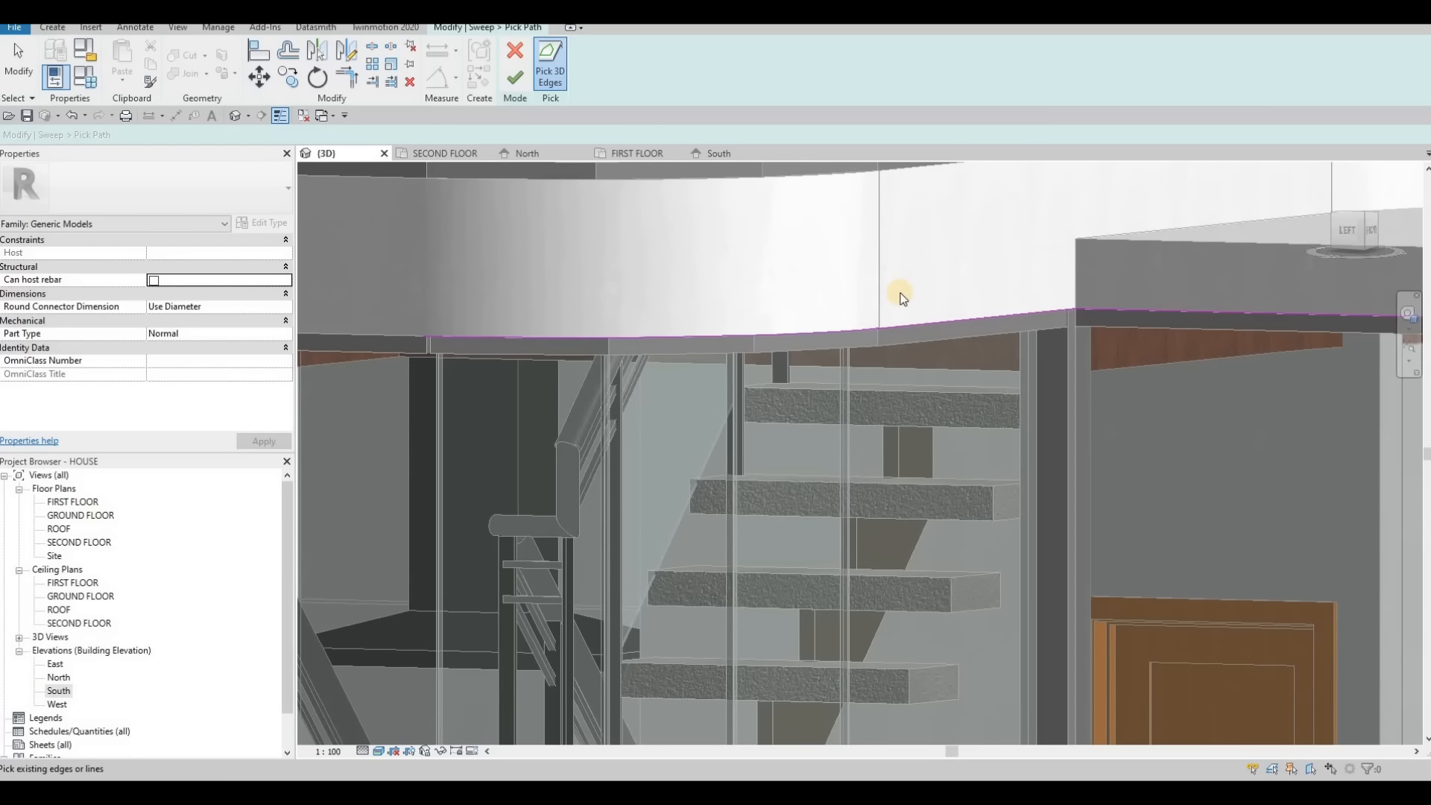
middle_drag(417, 334, 959, 293)
click(862, 292)
click(777, 293)
click(672, 293)
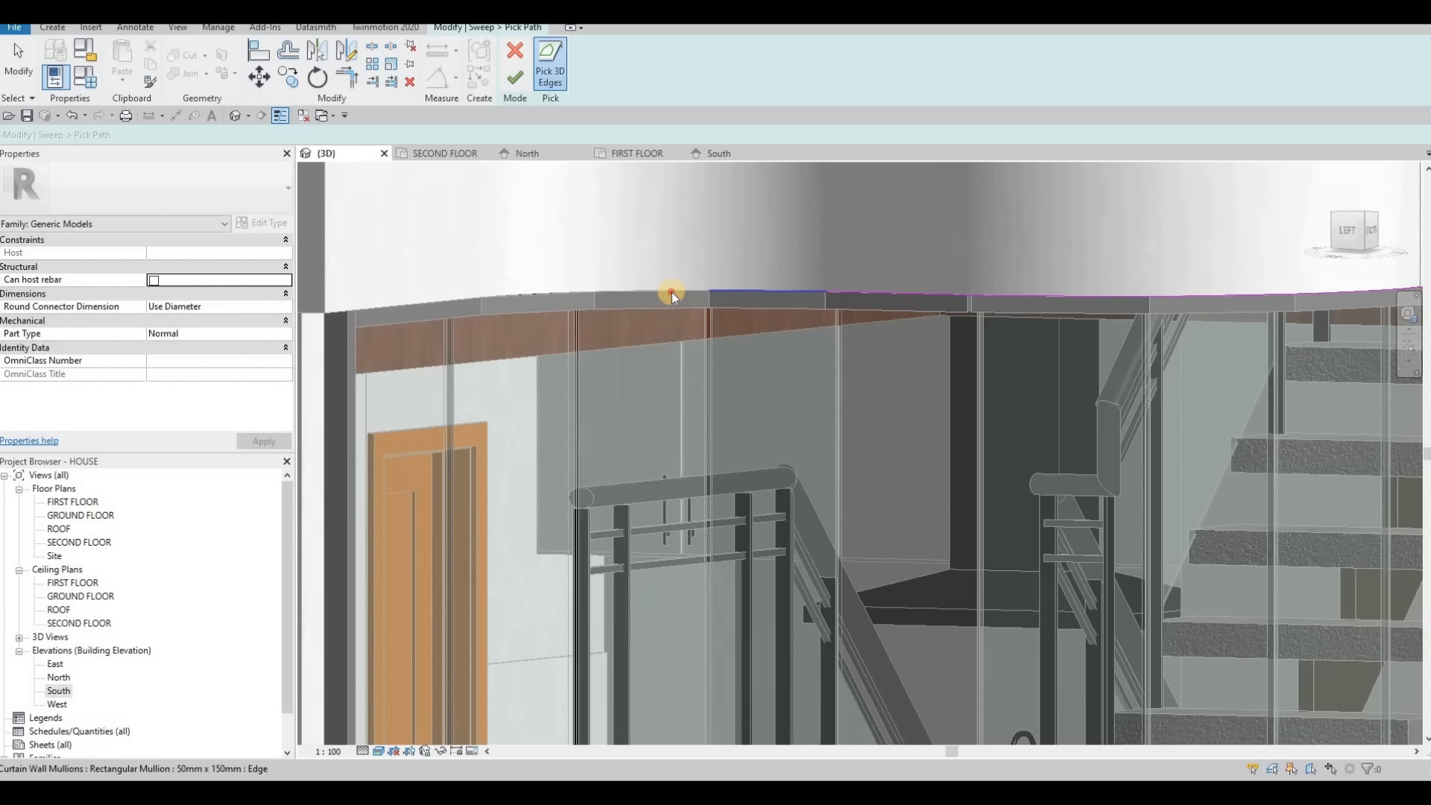
click(537, 292)
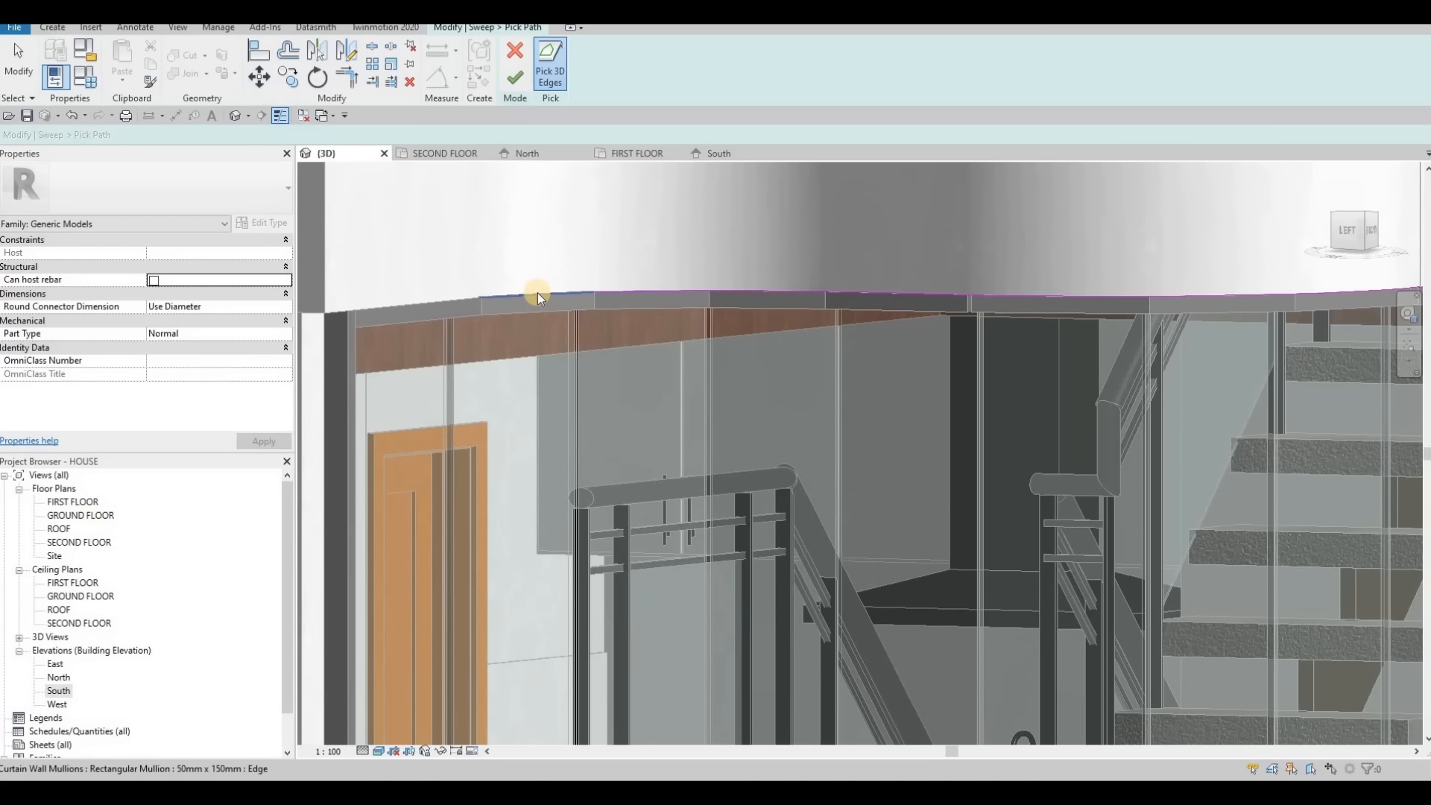
click(404, 306)
scroll(768, 316, up, 4)
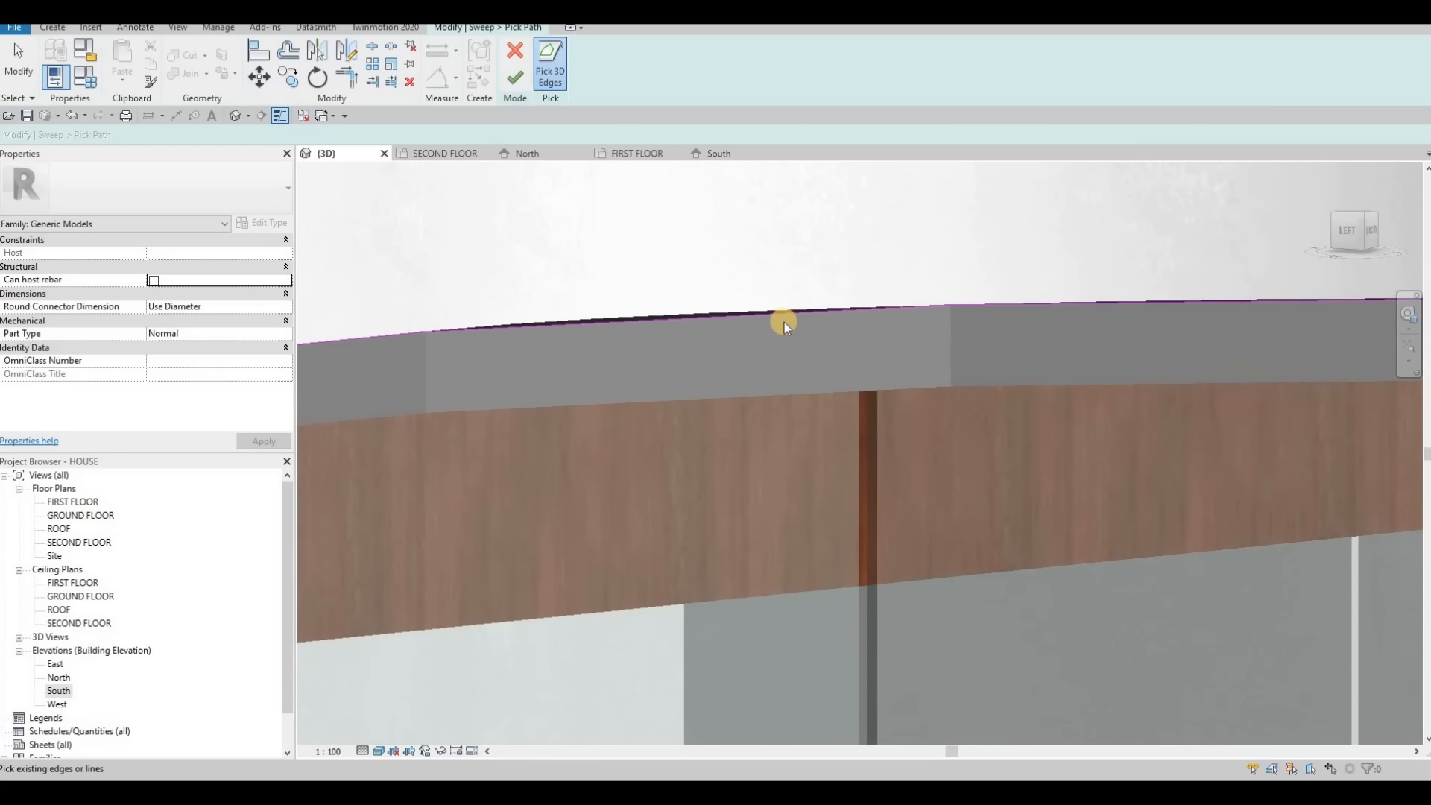
scroll(784, 321, up, 3)
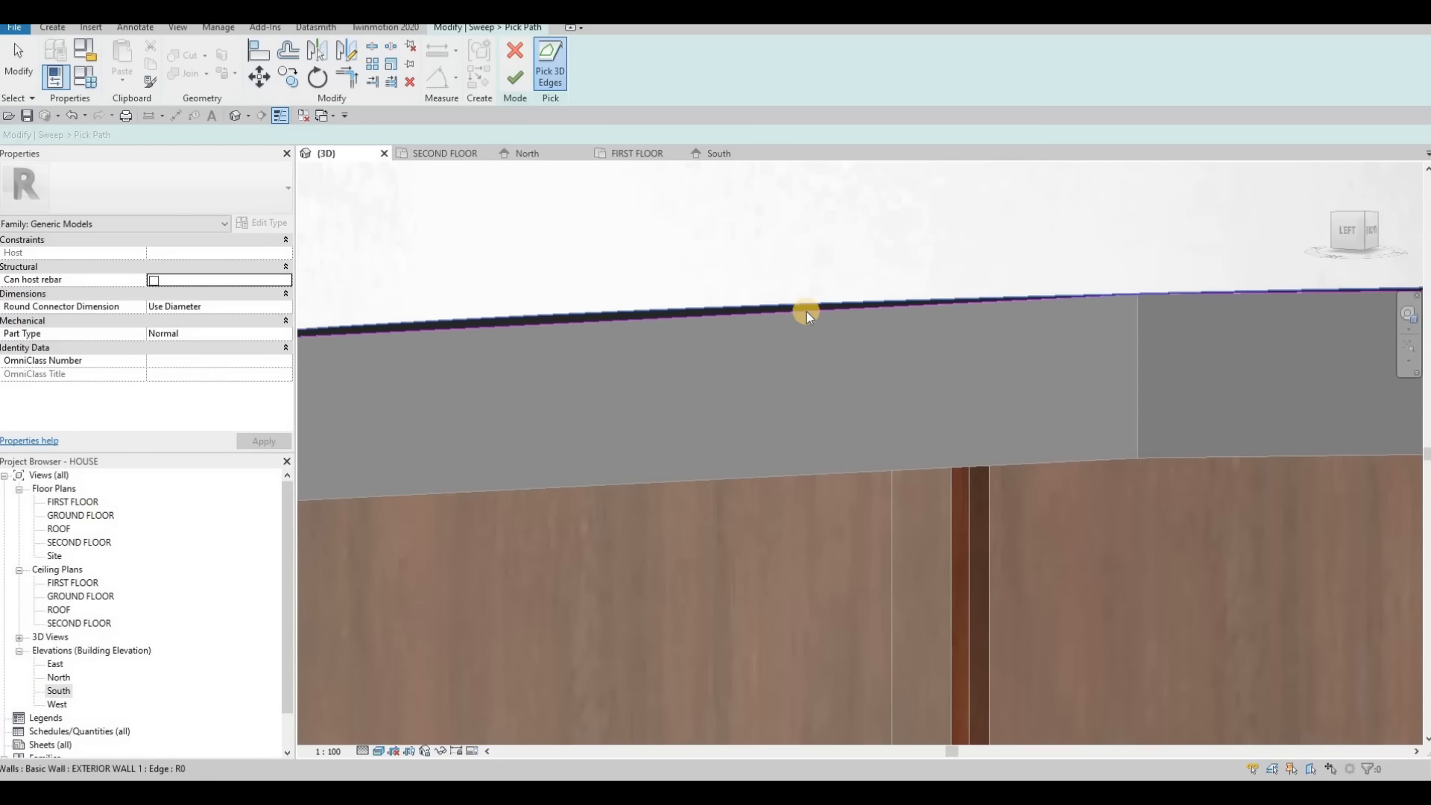
click(806, 311)
Delete the stray 340.1-long wall-top line from the sweep path.
key(Escape)
click(942, 311)
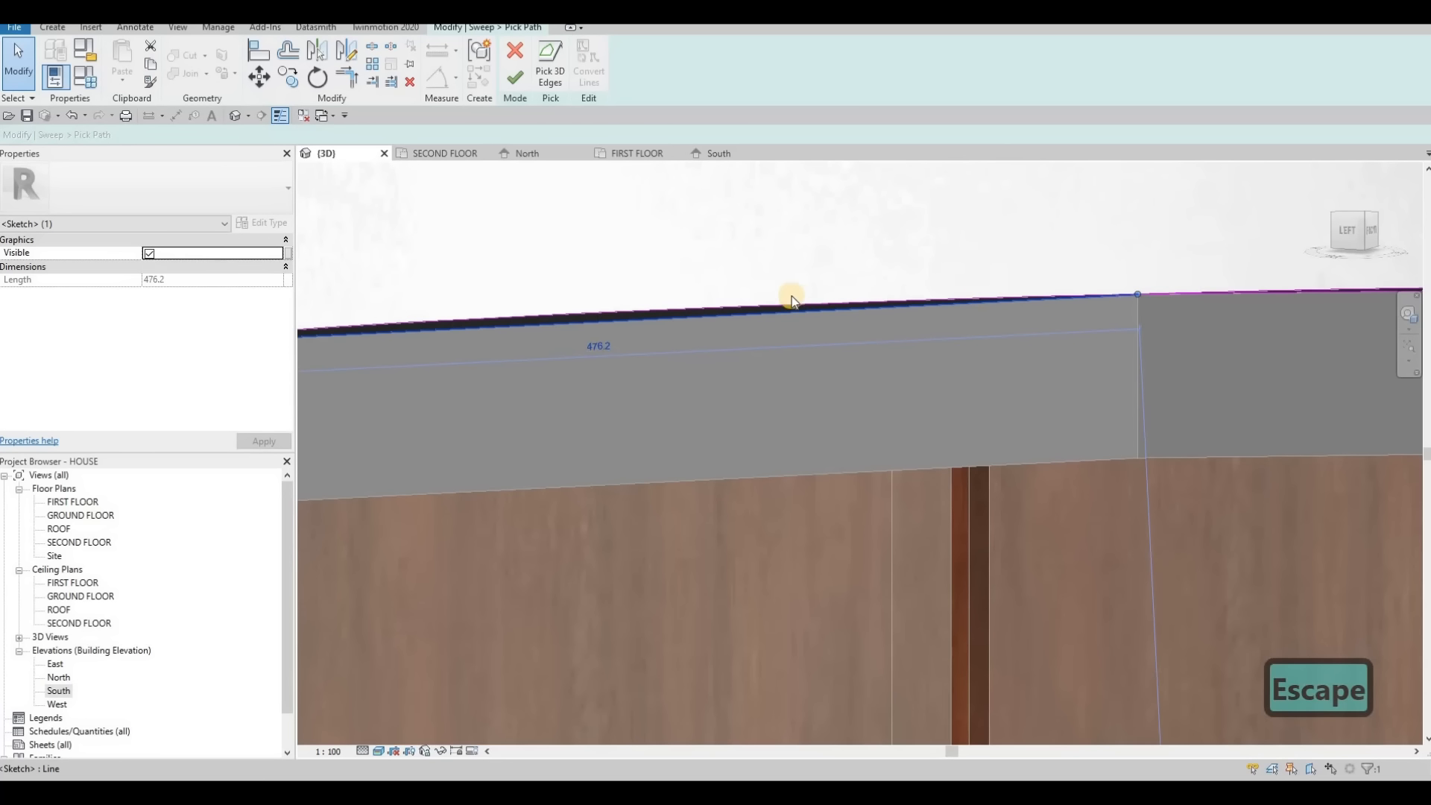
key(Delete)
scroll(785, 291, down, 5)
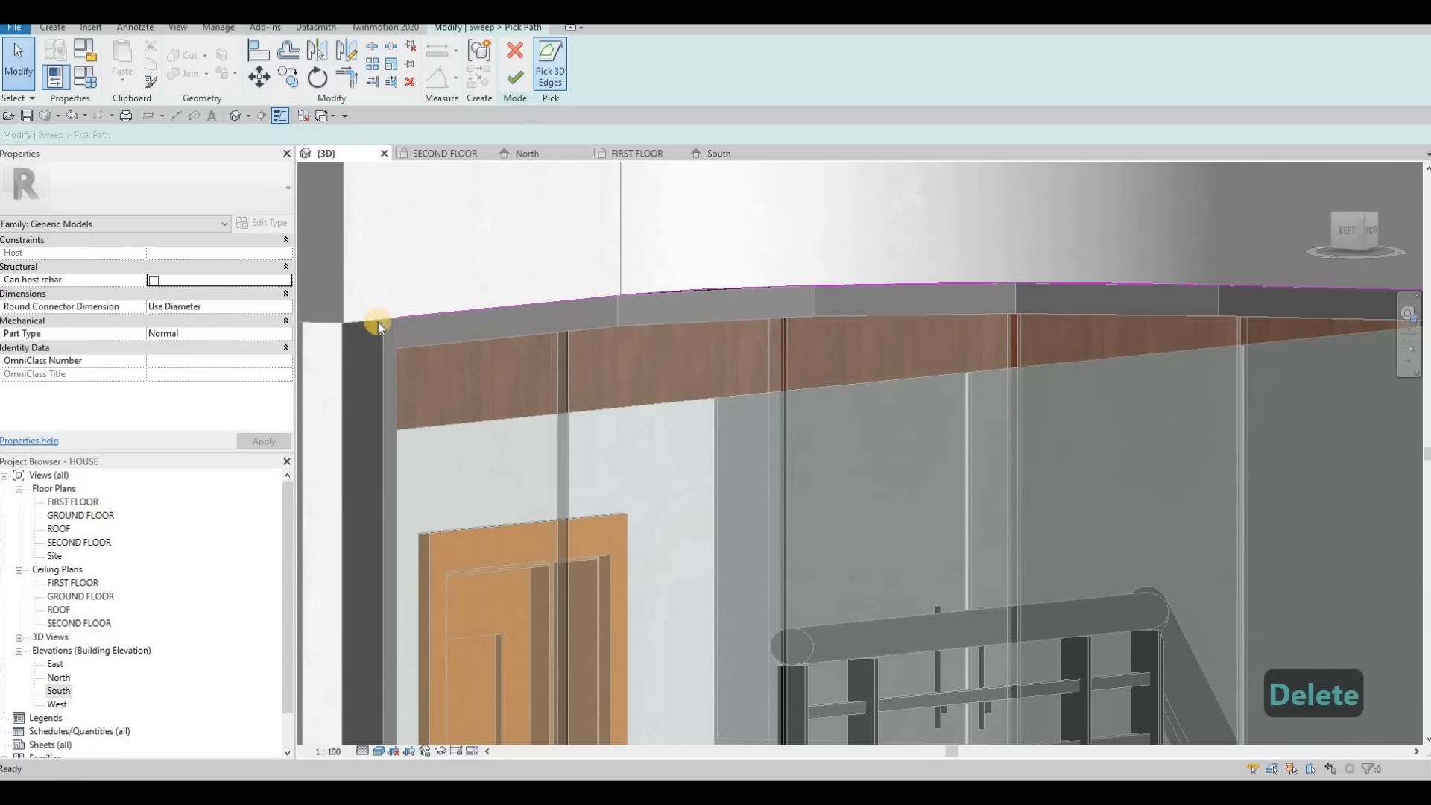
key(Escape)
key(Escape)
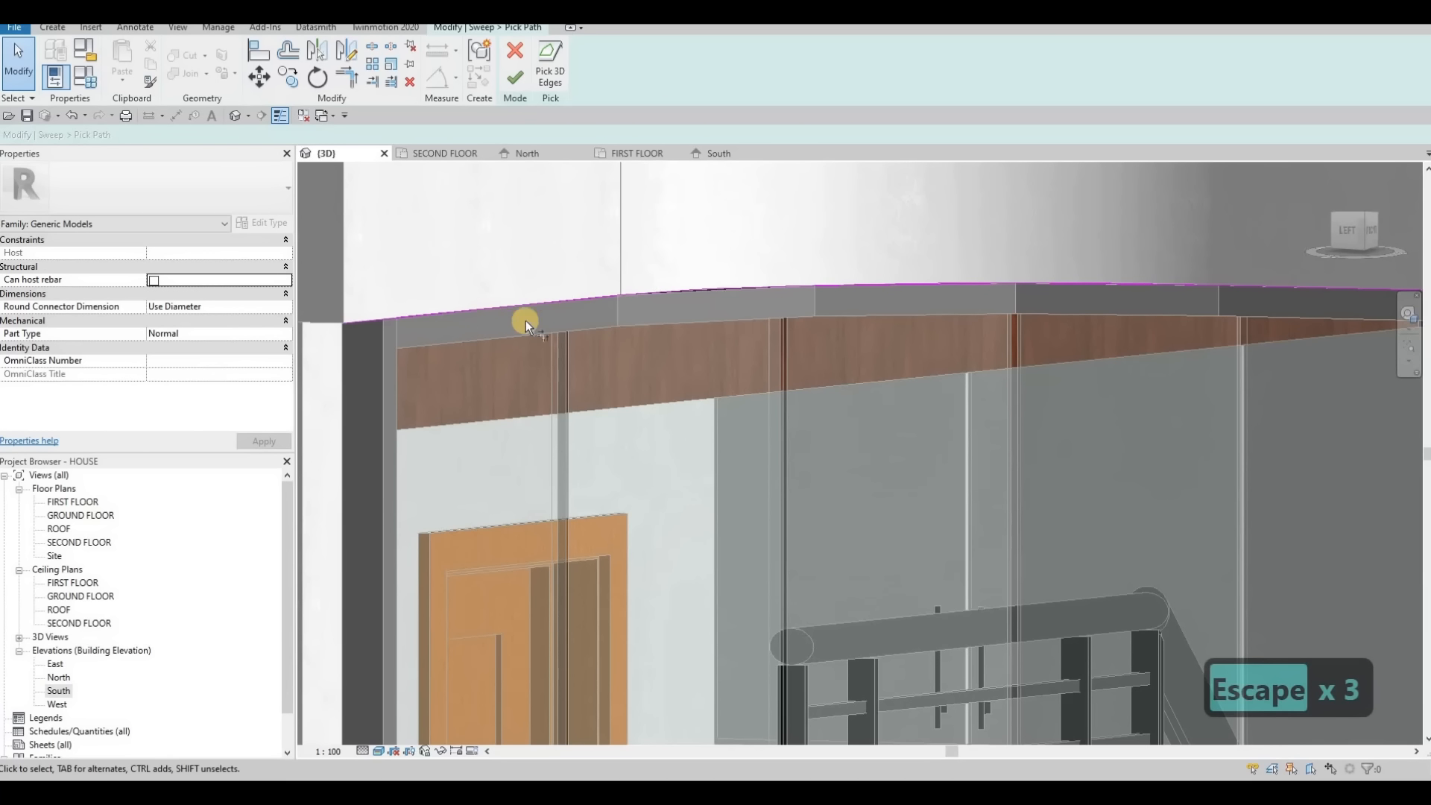
Connect two pairs of top-edge path segments using Trim/Extend to Corner (TR).
key(t)
key(r)
click(371, 320)
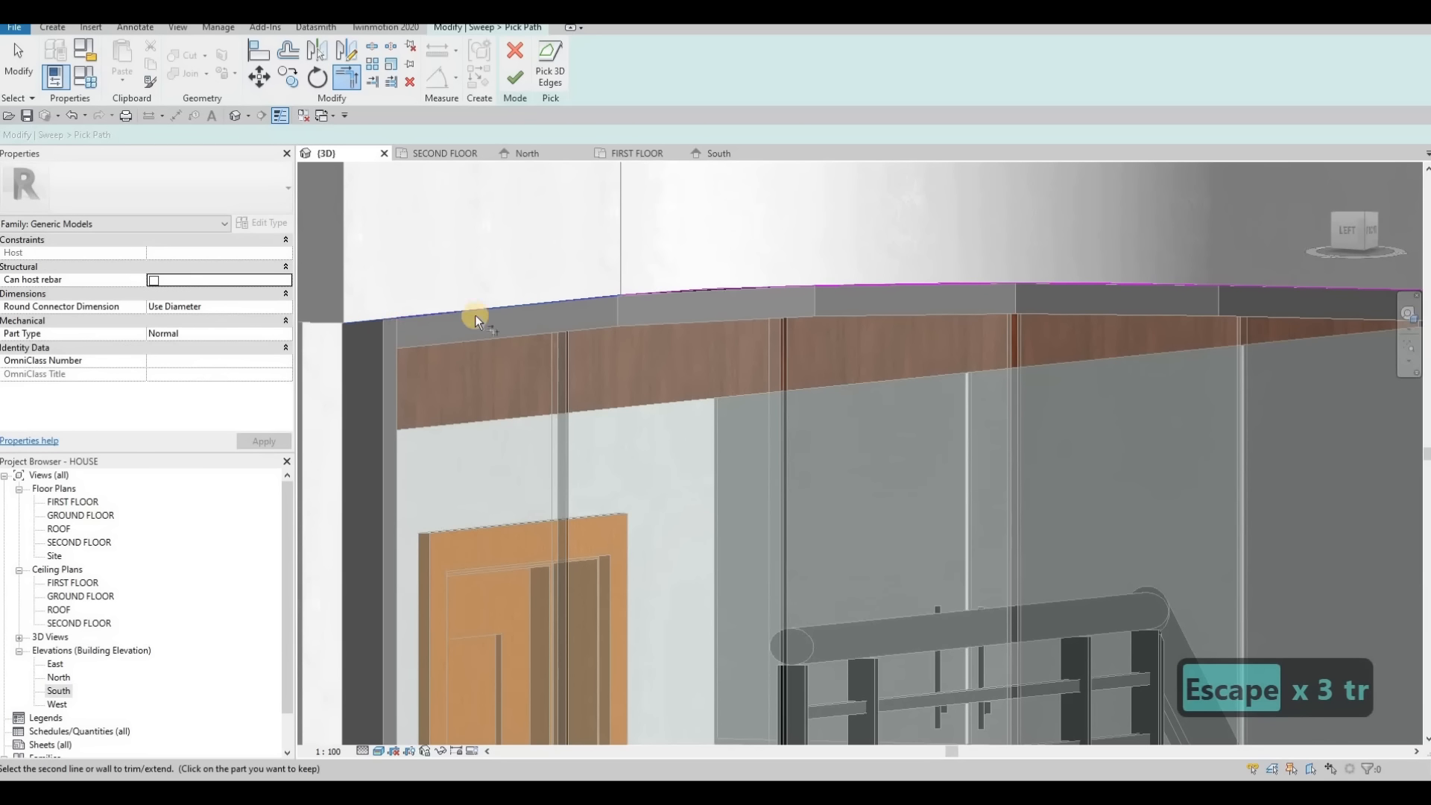
click(680, 290)
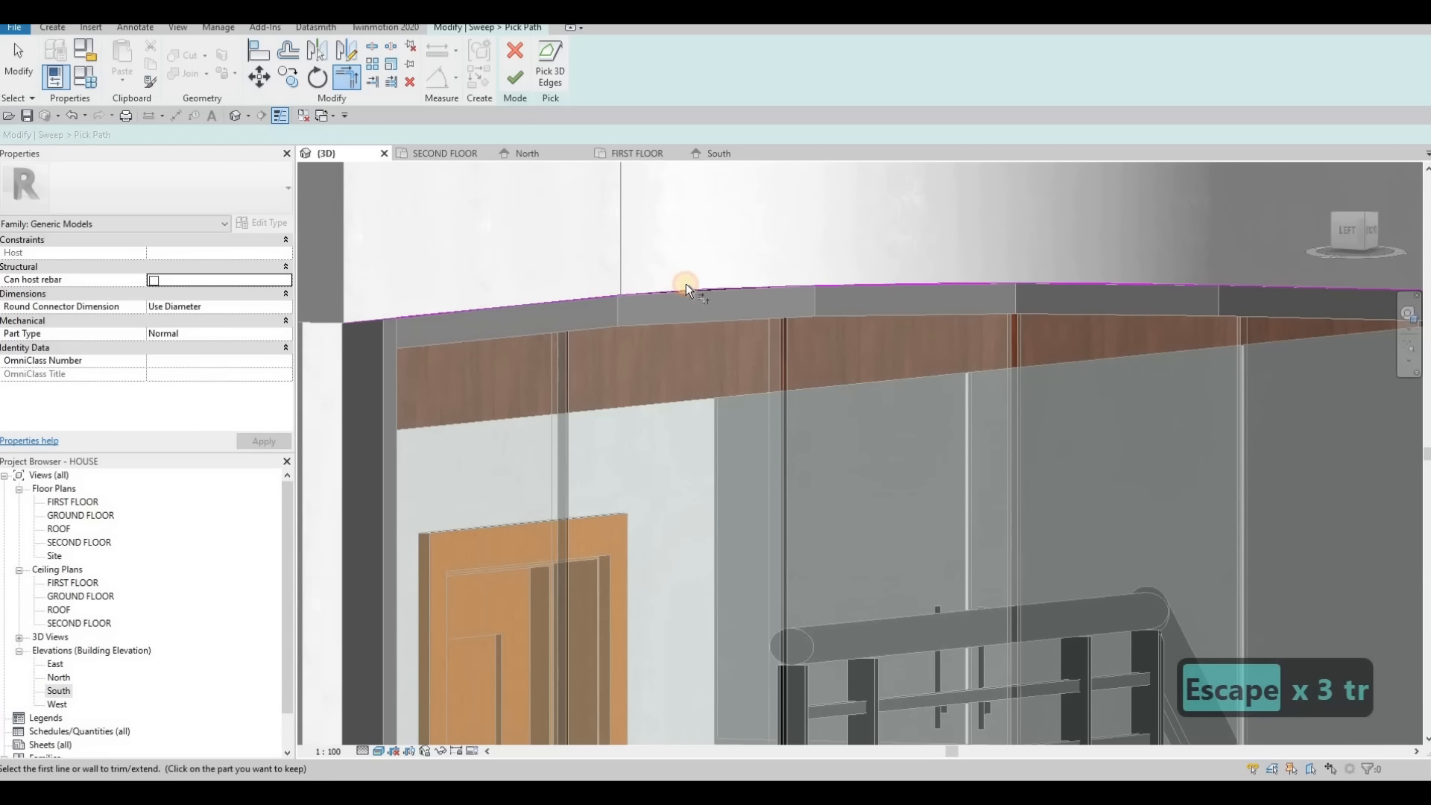
scroll(927, 299, up, 4)
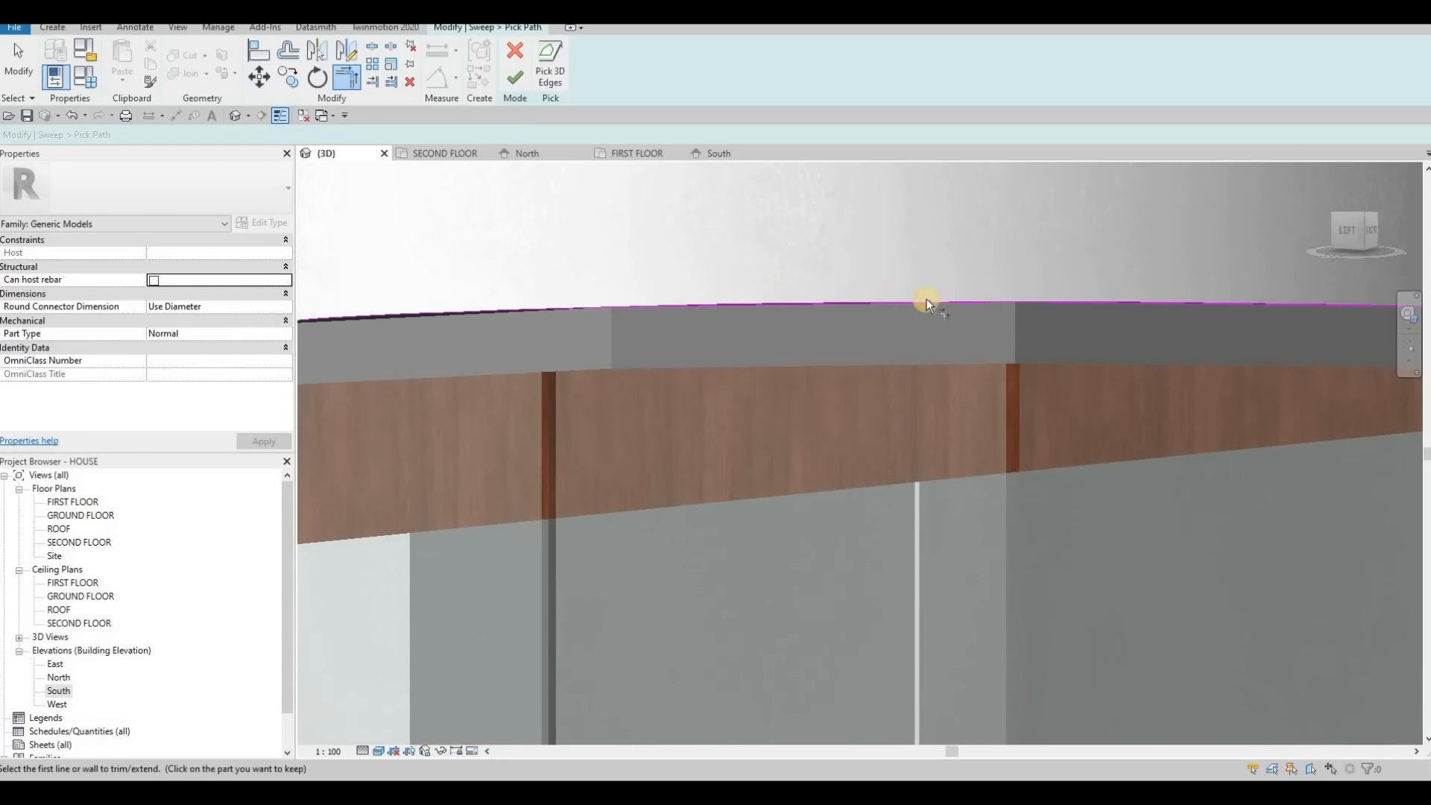
scroll(750, 280, down, 3)
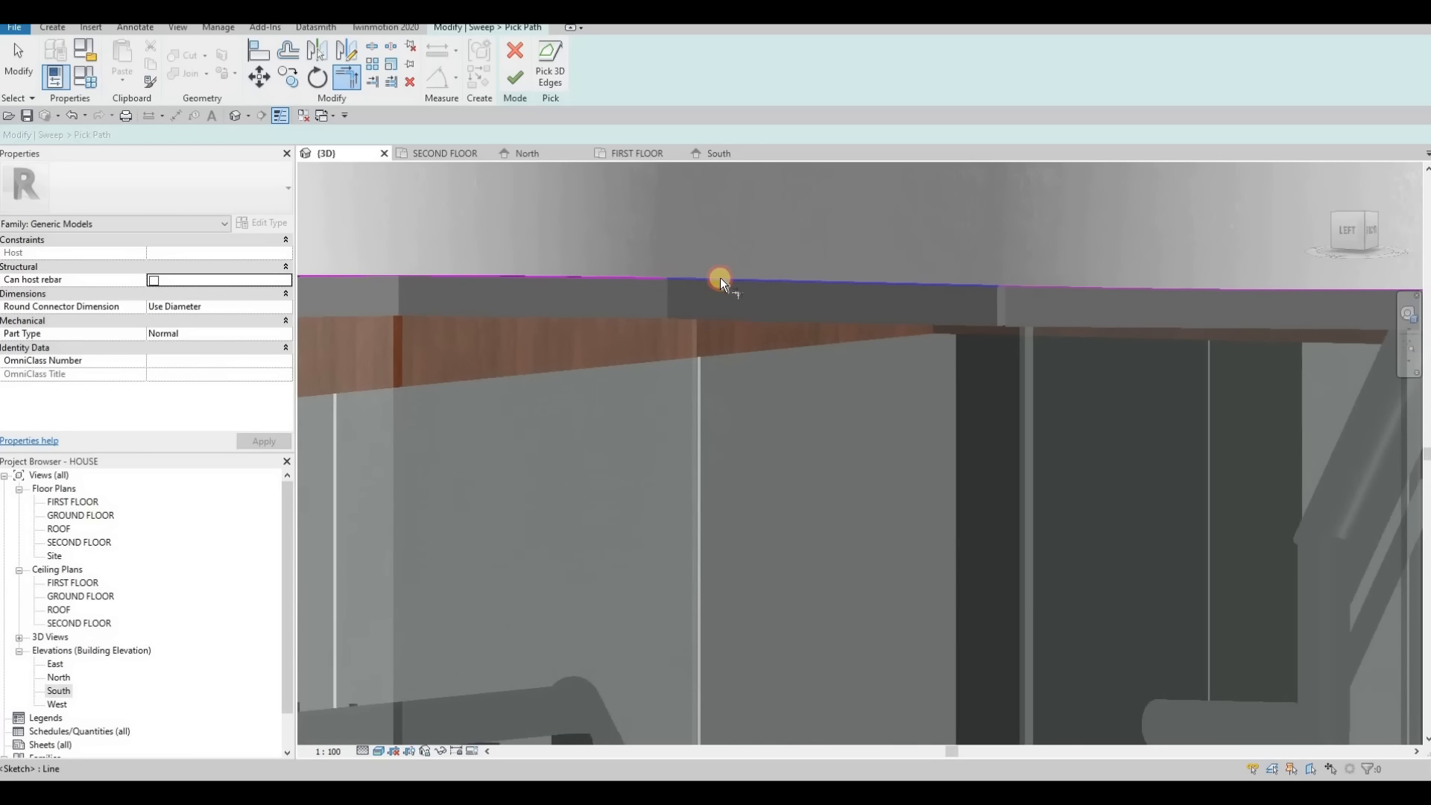
click(720, 278)
click(911, 279)
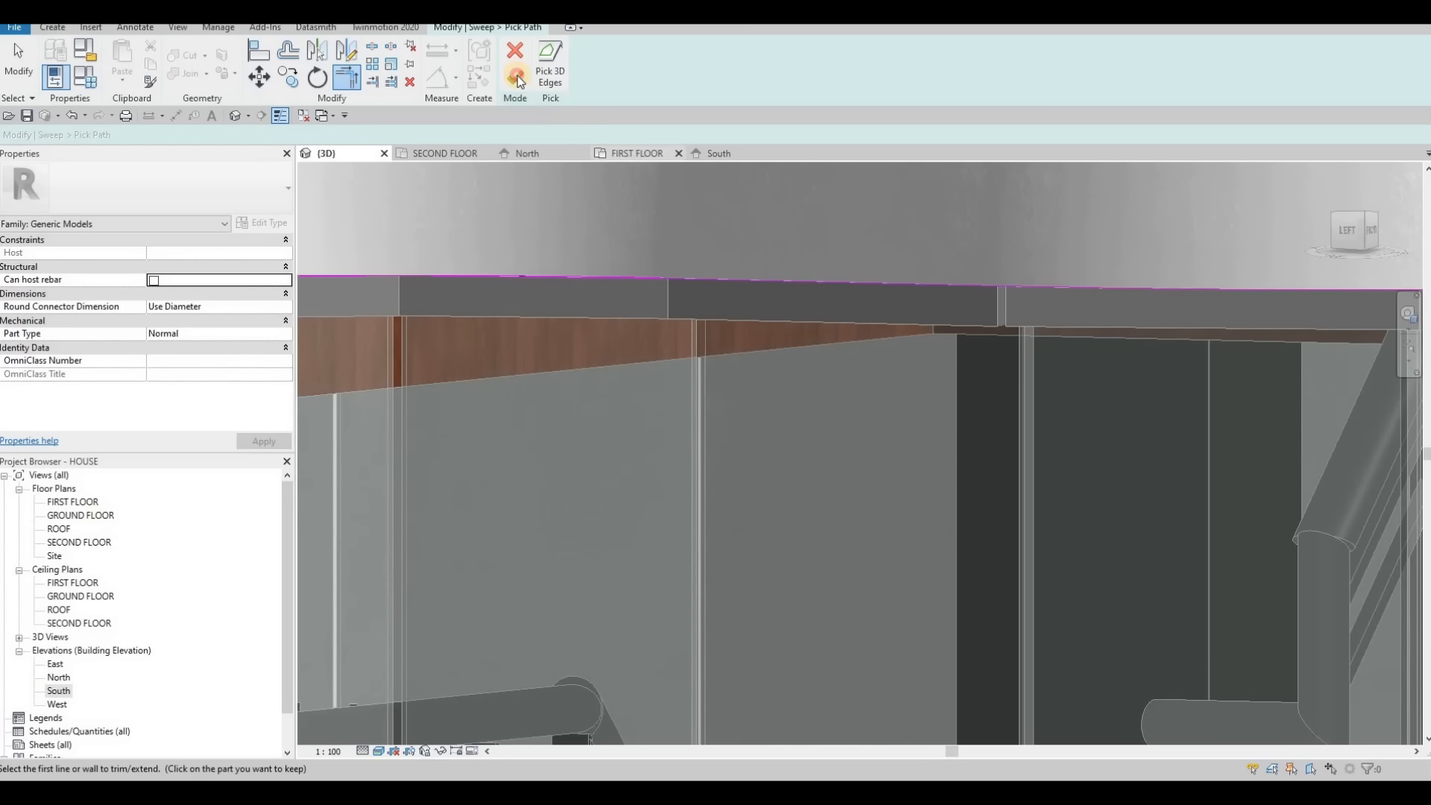
key(Escape)
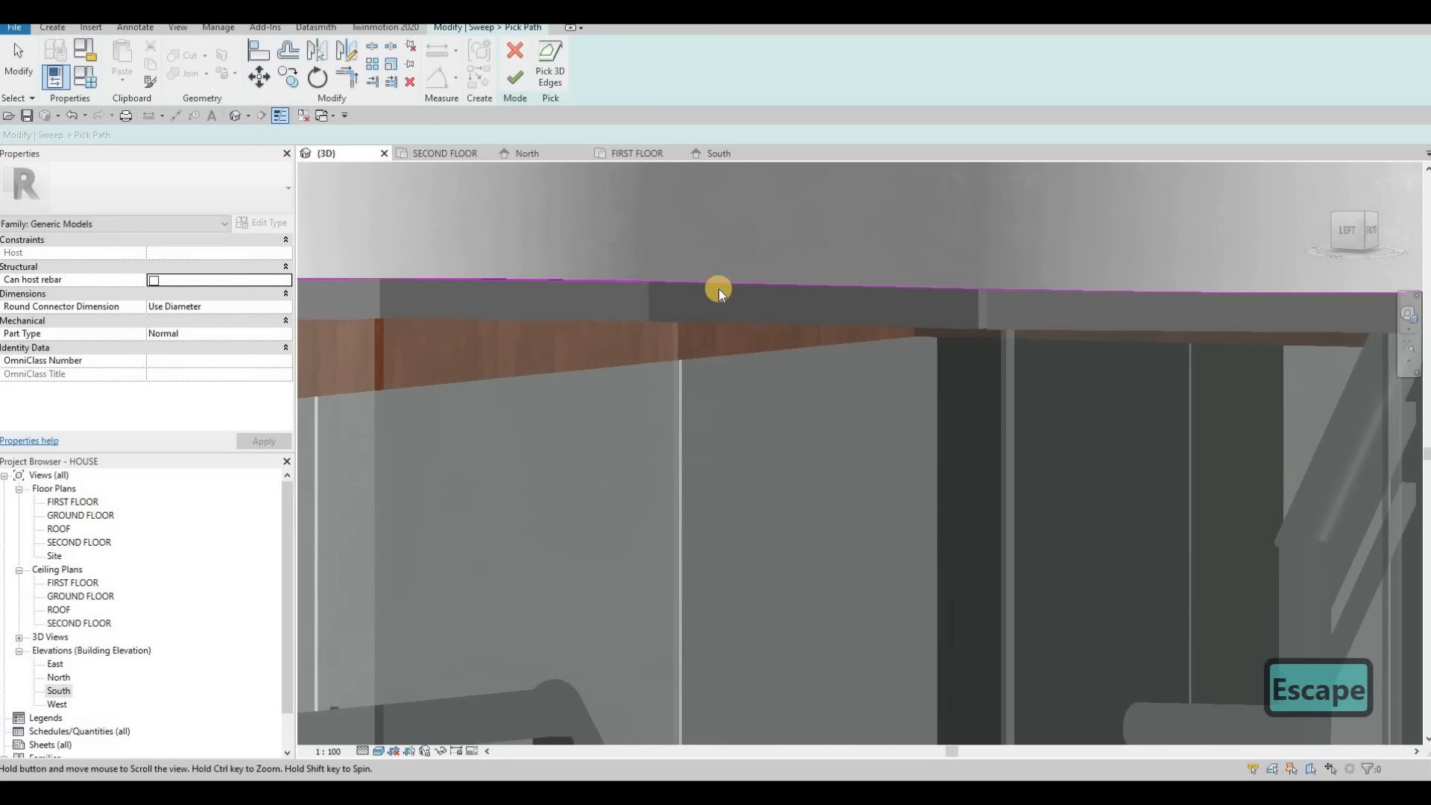
key(Escape)
scroll(527, 286, up, 4)
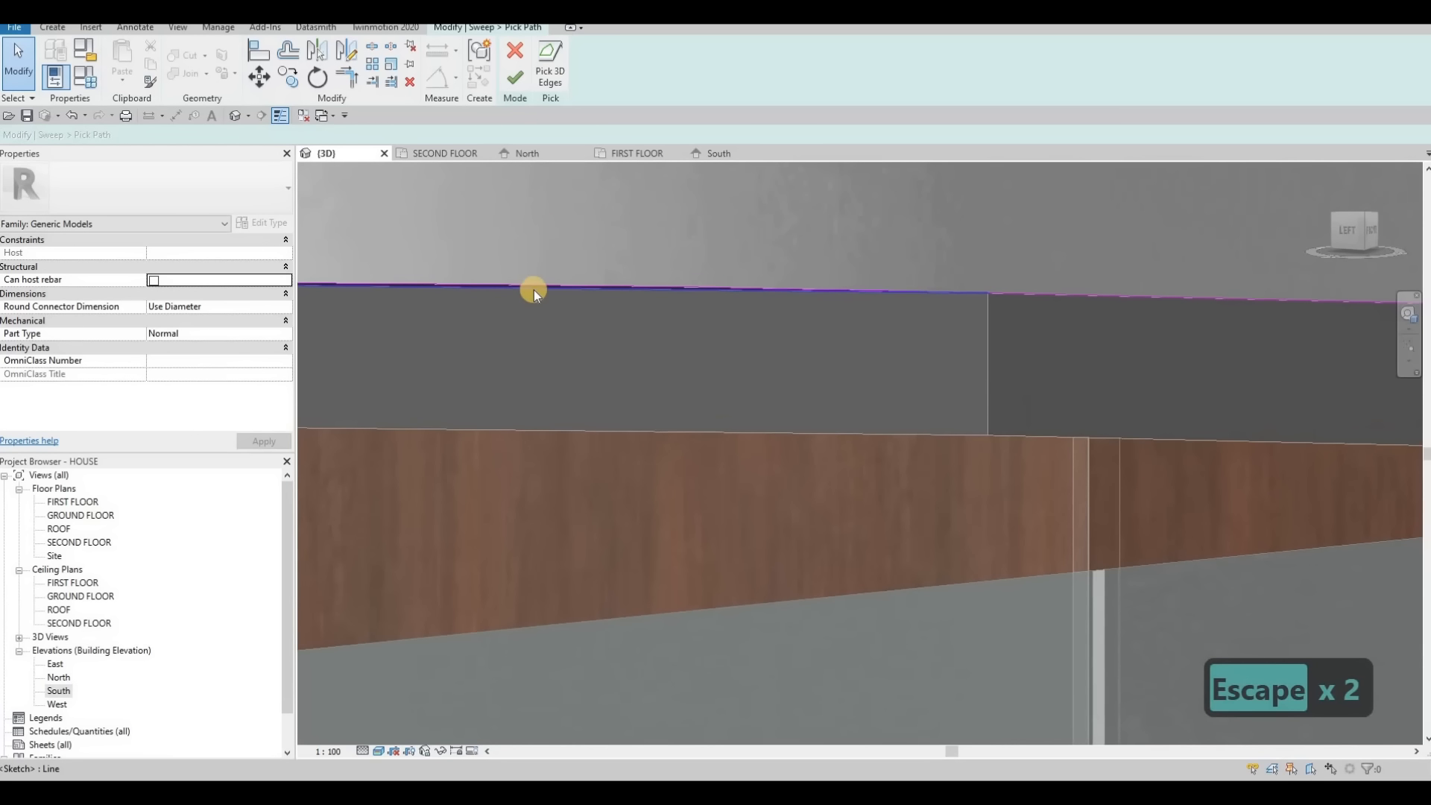
key(Escape)
Delete the overlapping sketch line and orbit to view the wall top from below.
click(647, 292)
key(Delete)
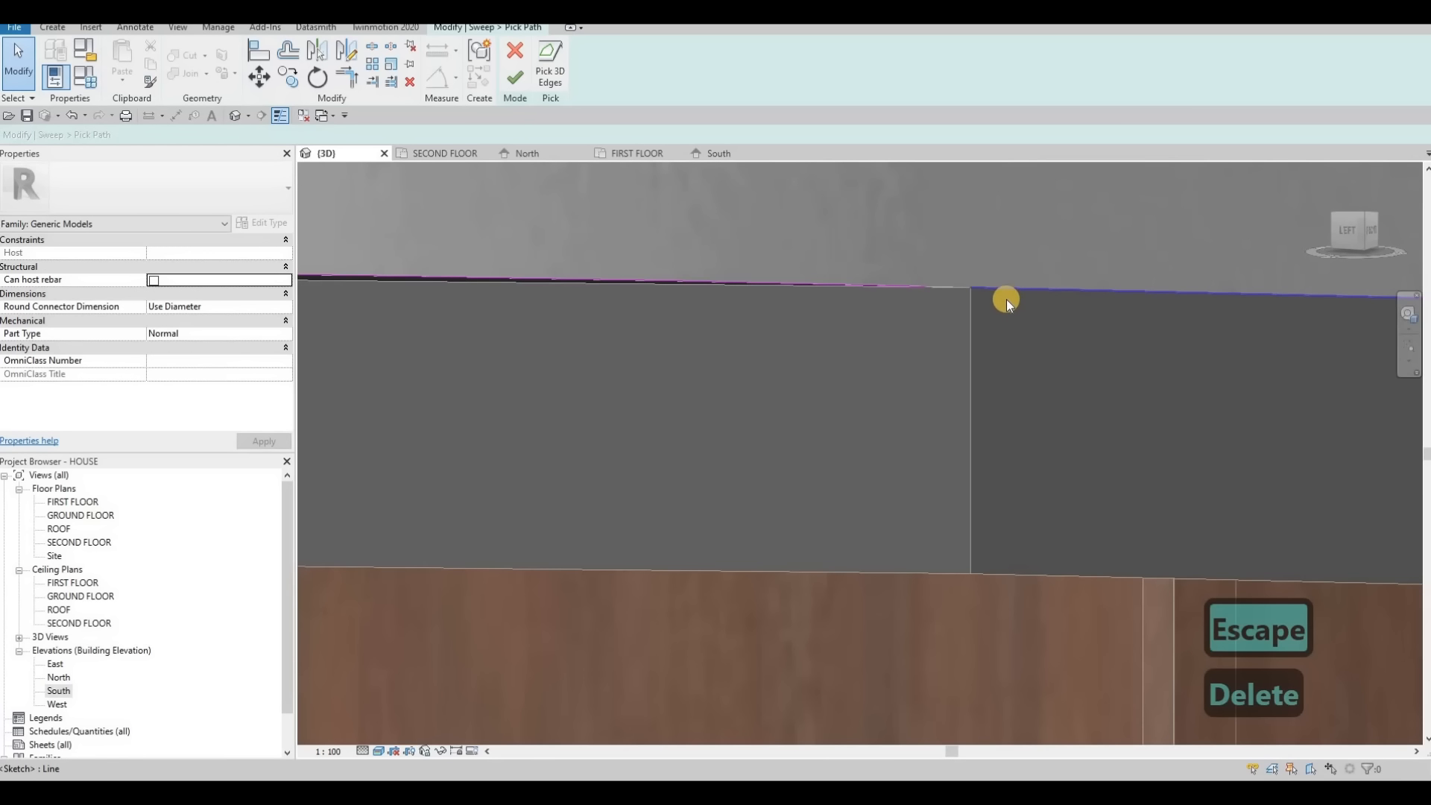
shift+middle_drag(1006, 278, 1007, 276)
shift+middle_drag(946, 371, 880, 257)
scroll(812, 280, up, 10)
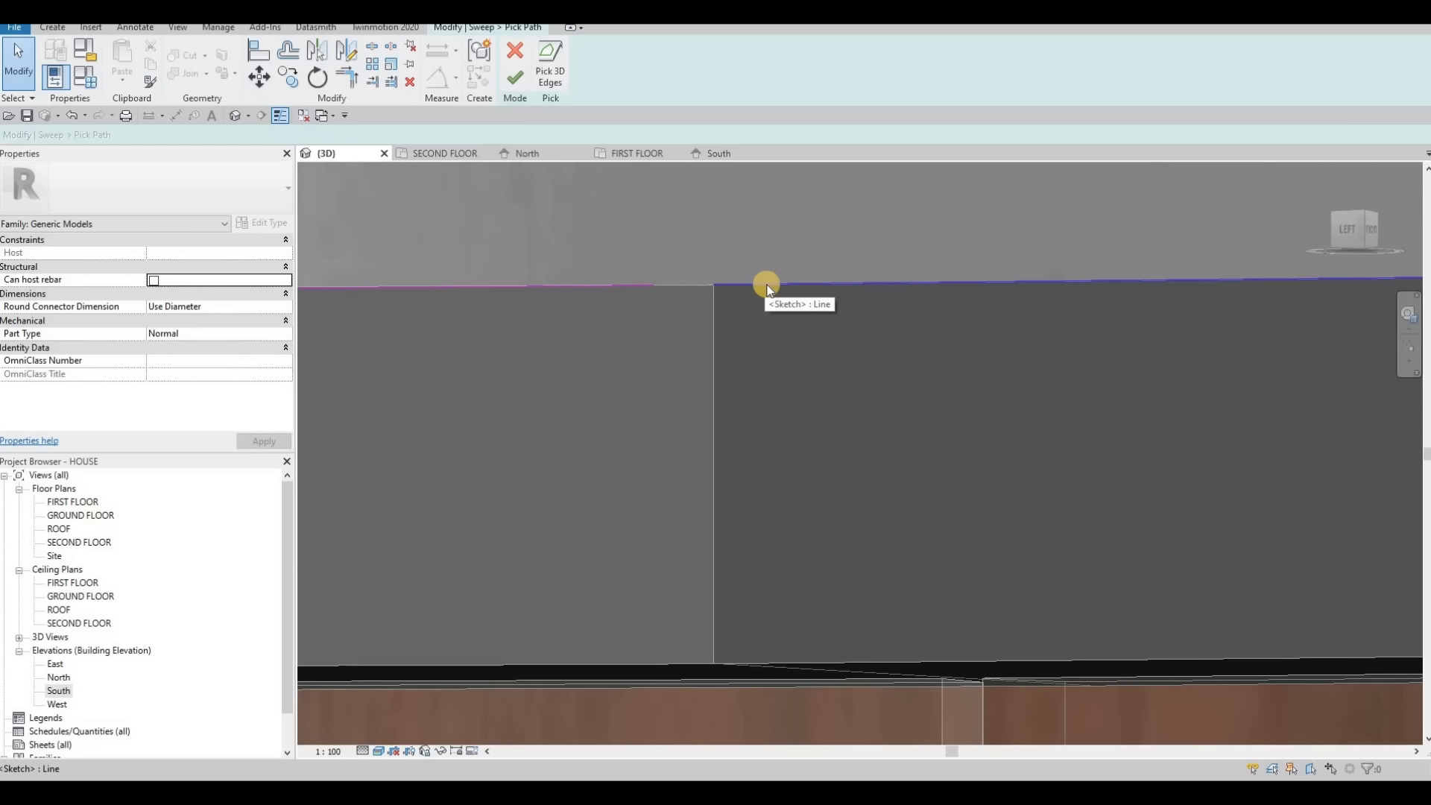
Pick the wall's full top edge into the sweep path.
click(646, 284)
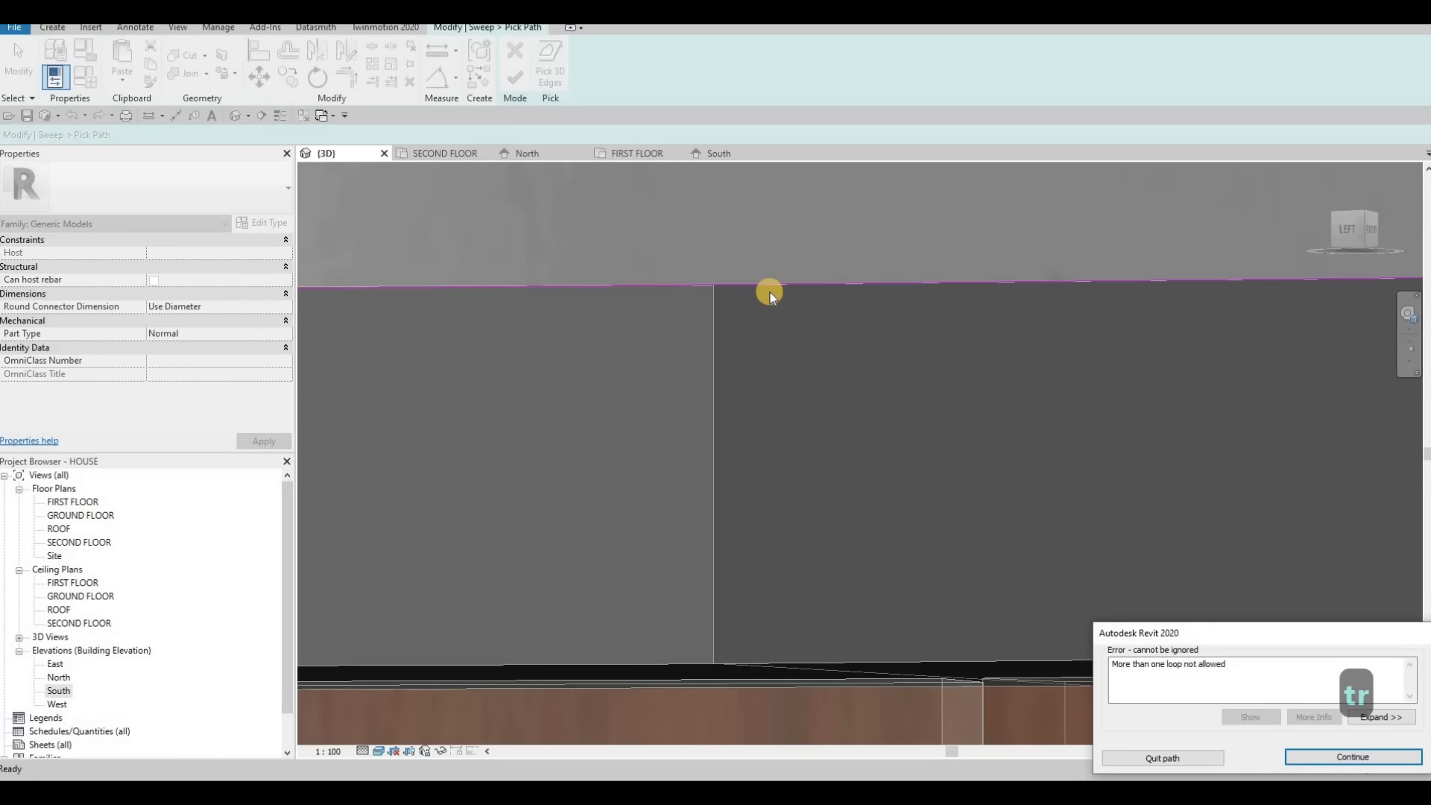
scroll(898, 340, down, 5)
scroll(994, 382, down, 4)
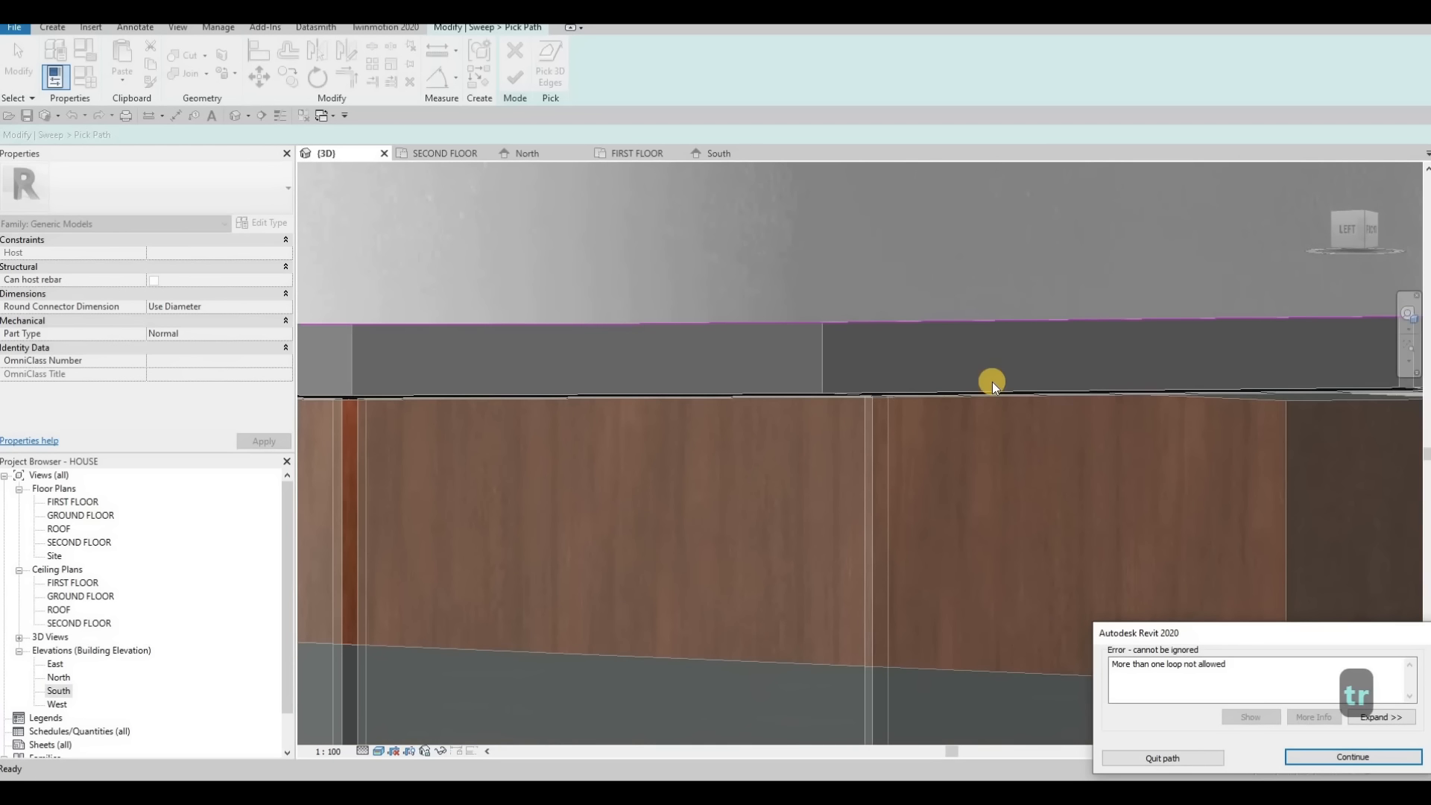
middle_drag(1003, 380, 1063, 314)
Dismiss the 'More than one loop not allowed' error to keep editing the path.
key(Escape)
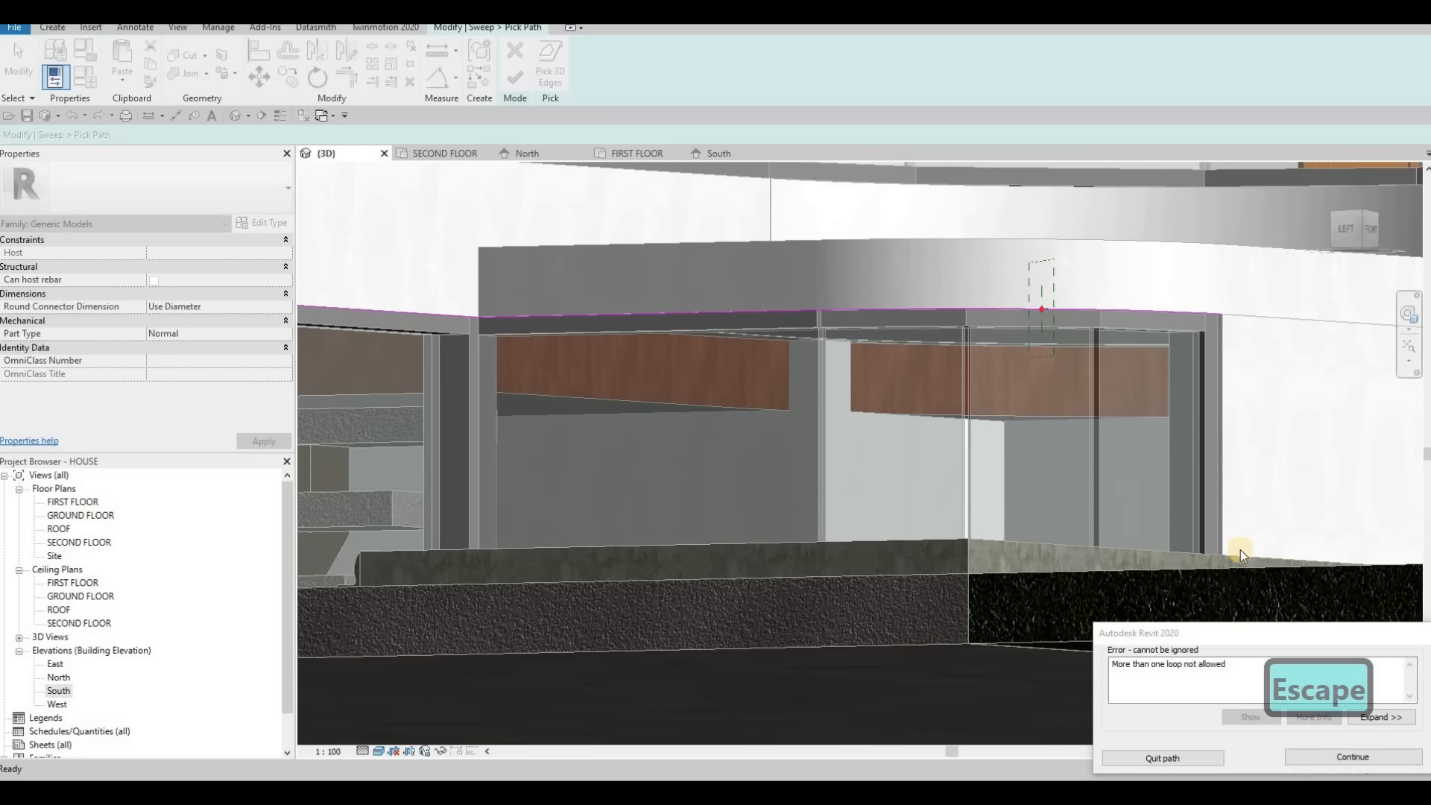
key(Escape)
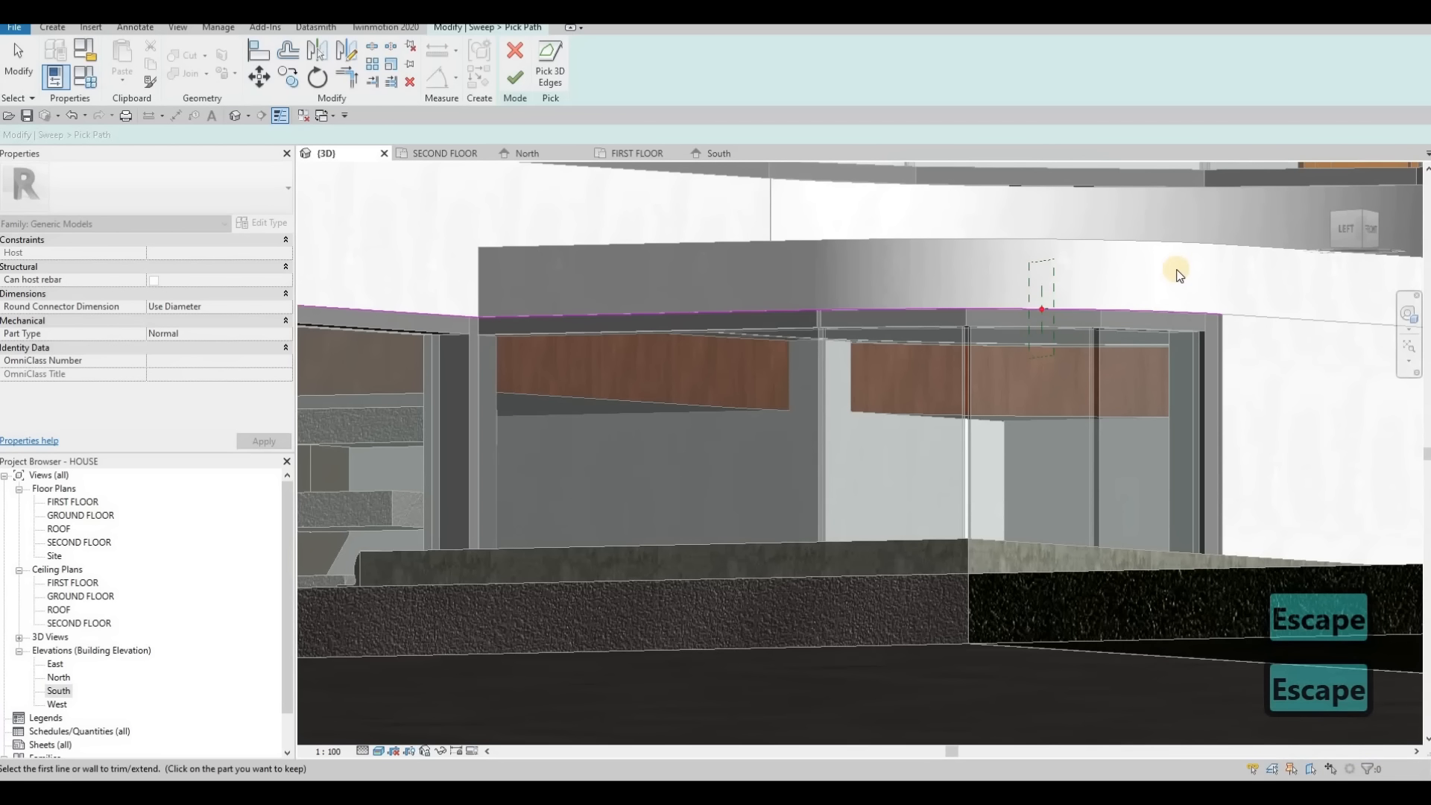
scroll(1176, 274, up, 3)
key(Escape)
Start Trim/Extend to Corner (TR) on the wall-top path lines; the finish attempt fails with a multiple-loop error.
click(1142, 275)
key(Escape)
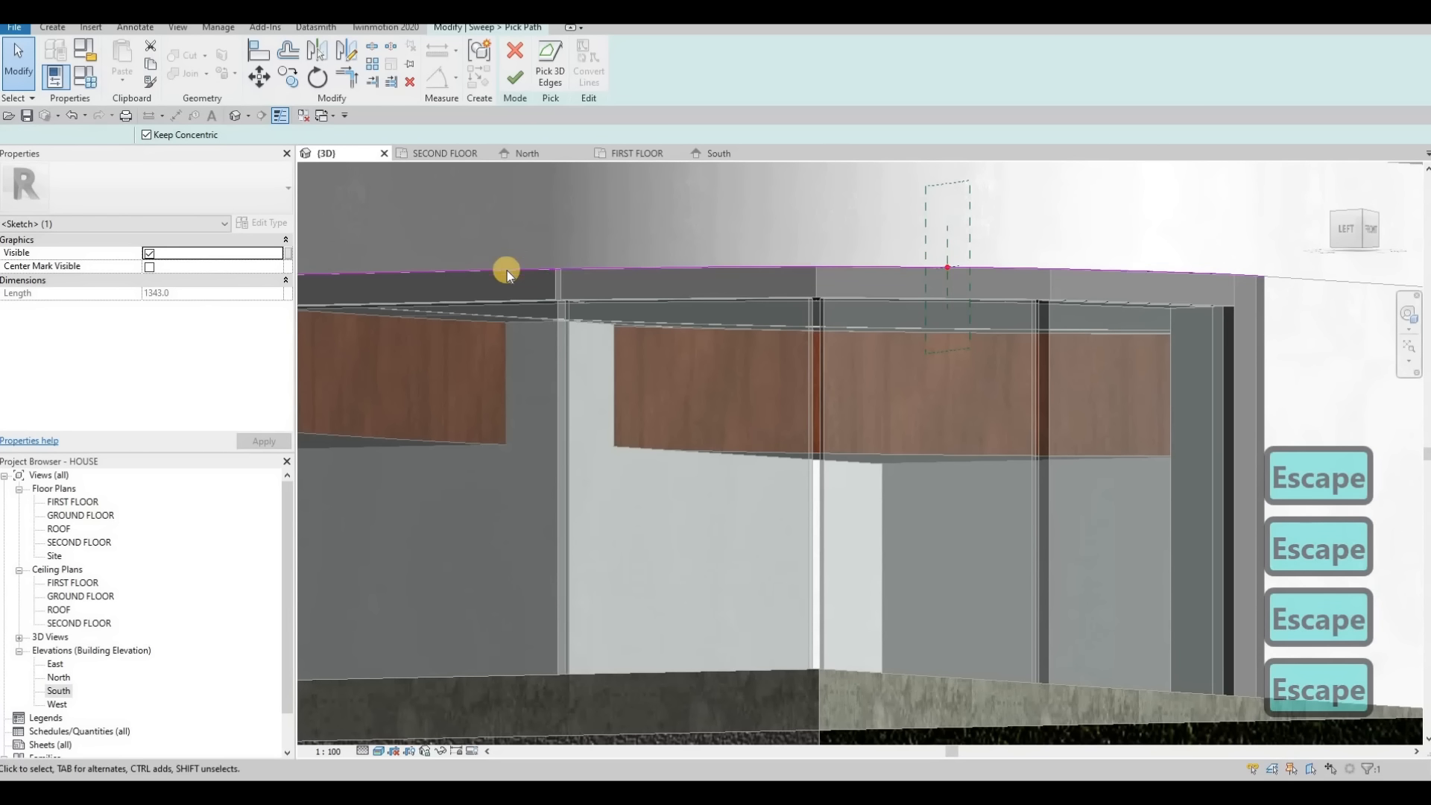
scroll(533, 271, up, 5)
key(Escape)
key(Escape)
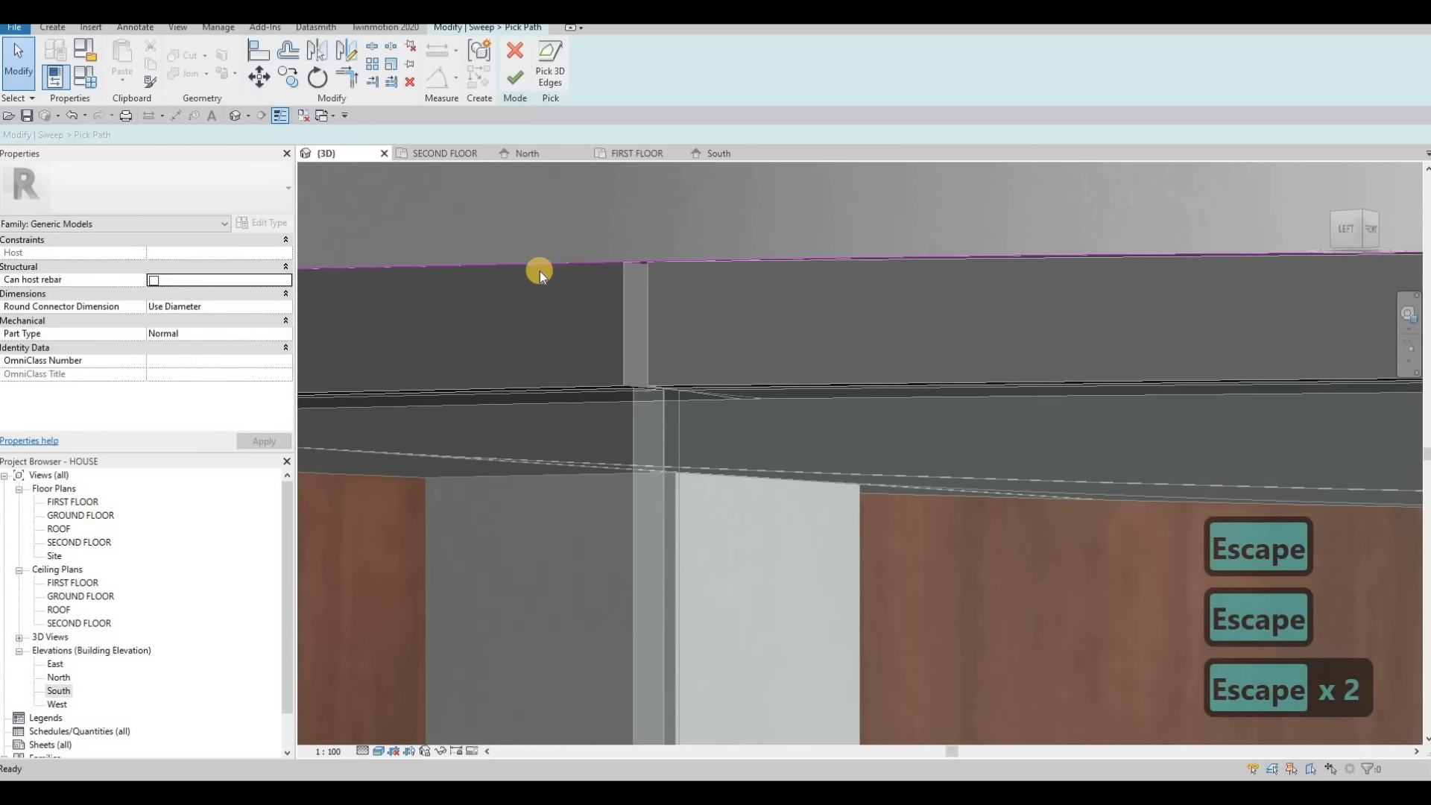
key(t)
key(r)
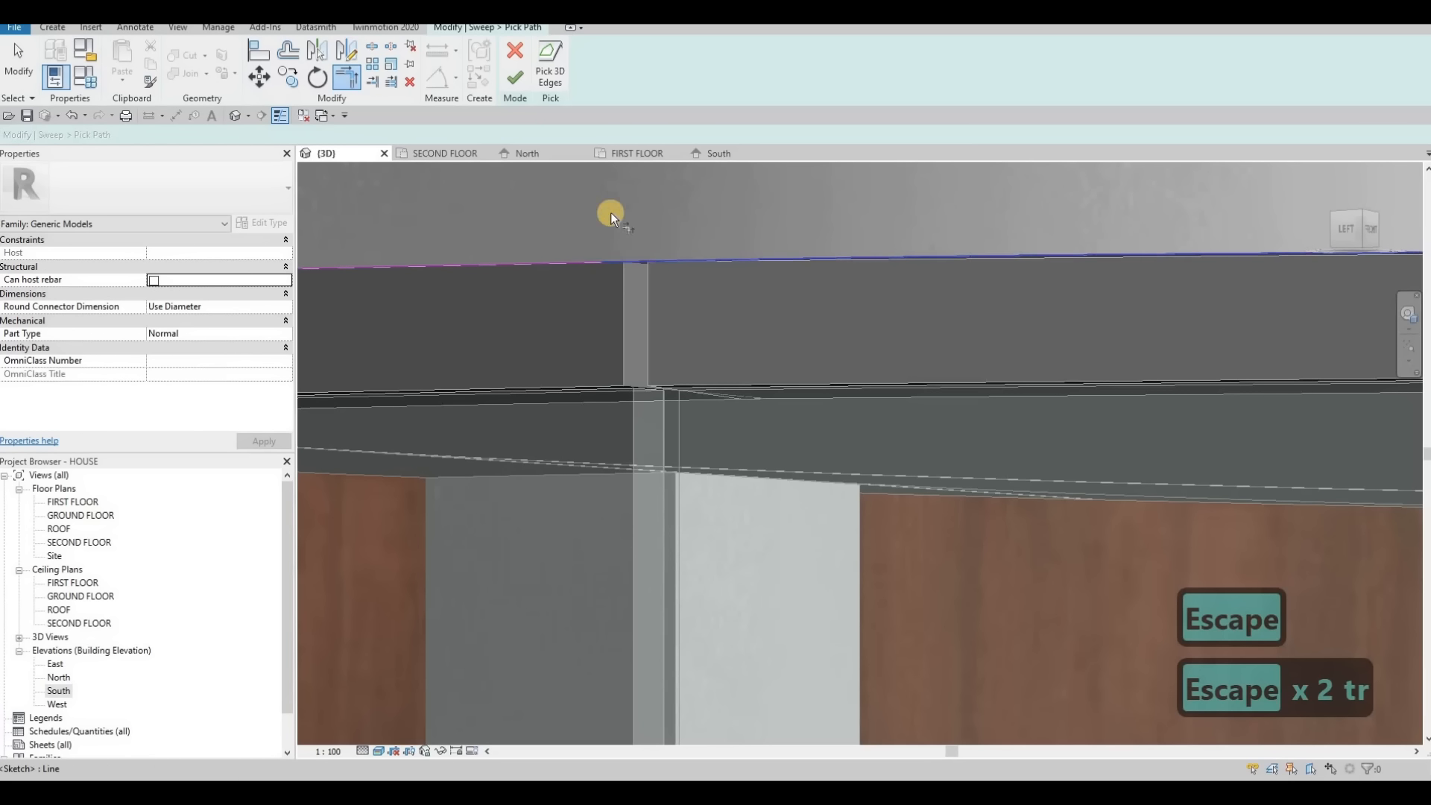
scroll(611, 216, down, 2)
click(513, 78)
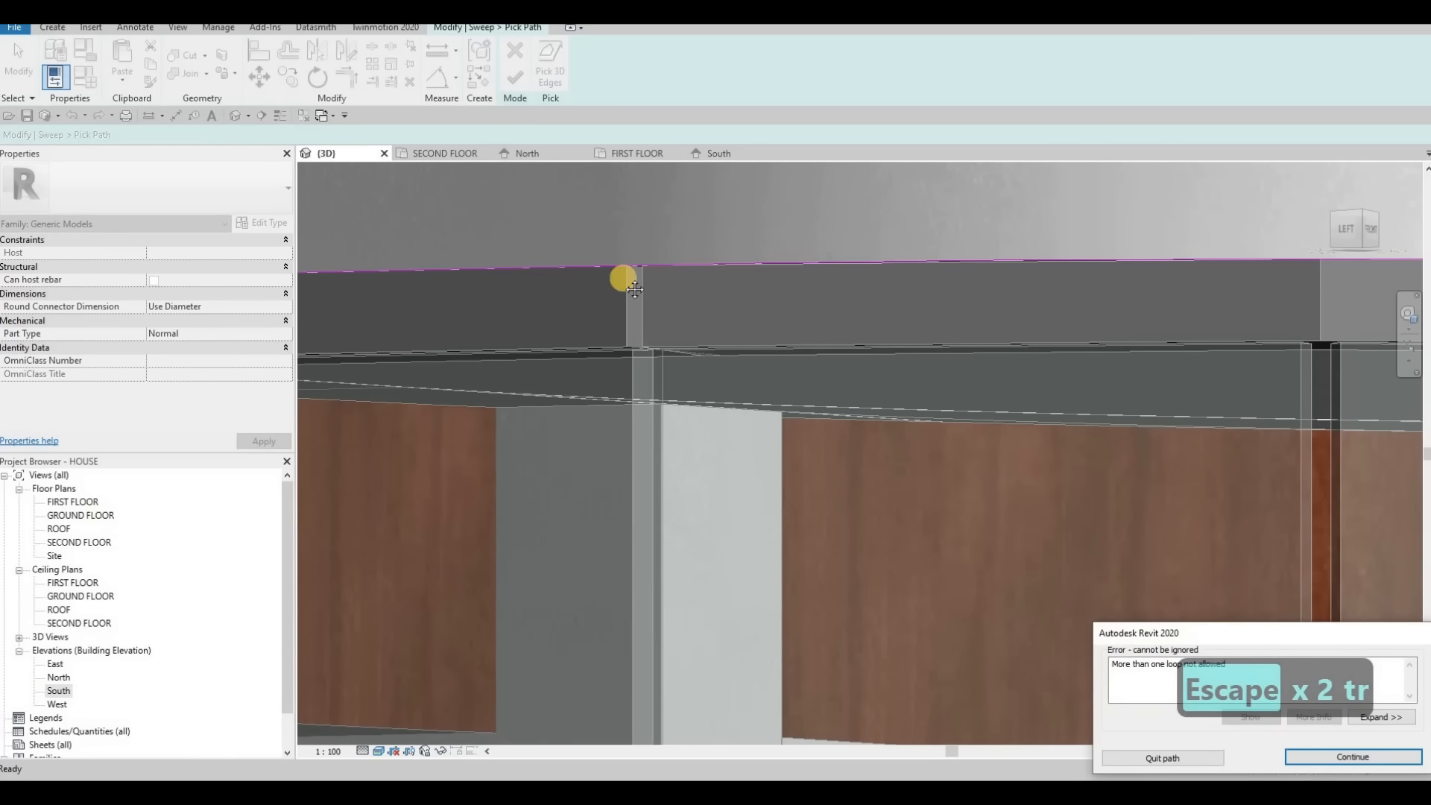
key(Escape)
Trim the wall-top path lines into joined corners at the next corners along the path.
scroll(716, 288, down, 1)
middle_drag(426, 272, 767, 288)
click(767, 288)
click(1143, 279)
scroll(1144, 279, down, 2)
middle_drag(978, 287, 1071, 277)
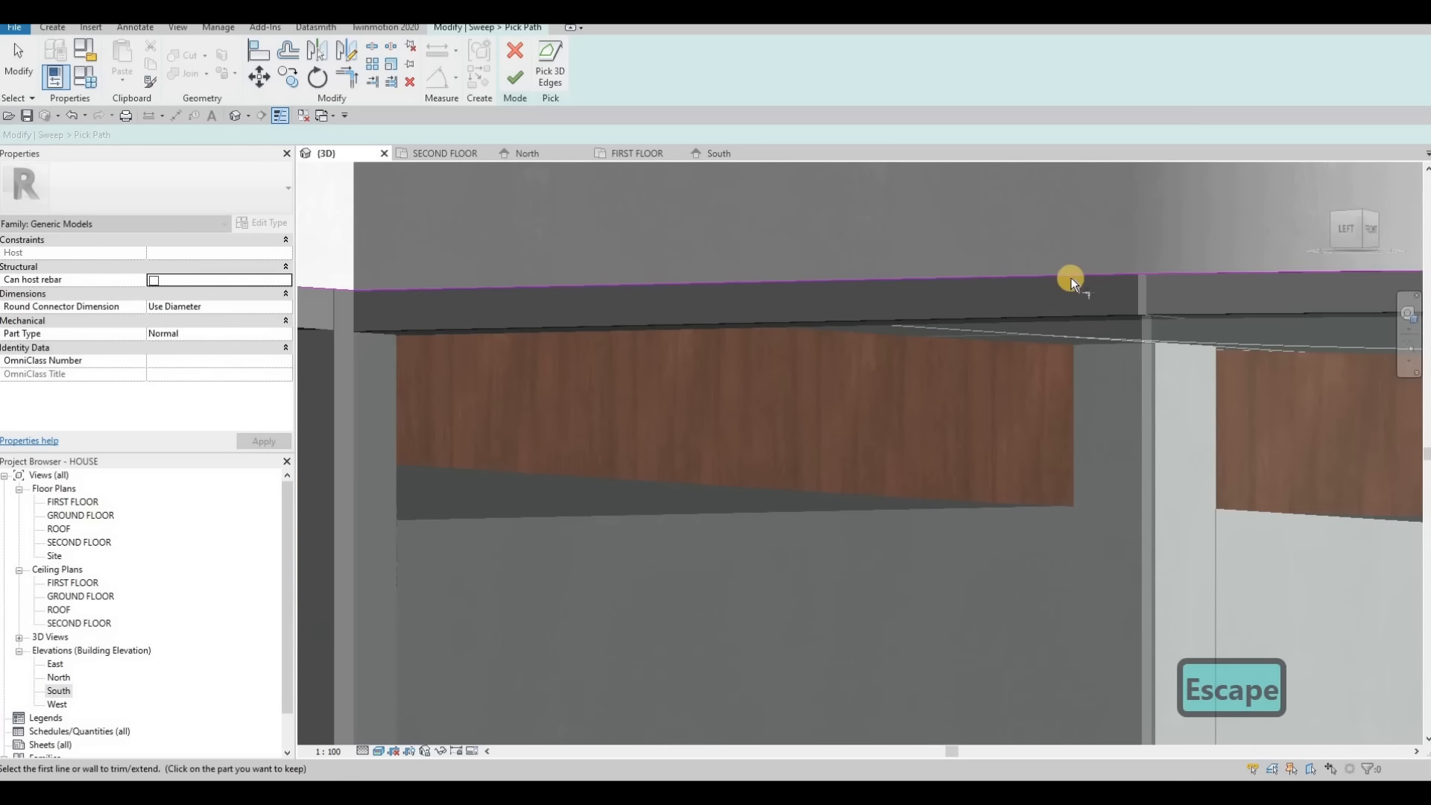
click(1185, 274)
click(901, 282)
click(1038, 278)
middle_drag(502, 282, 714, 277)
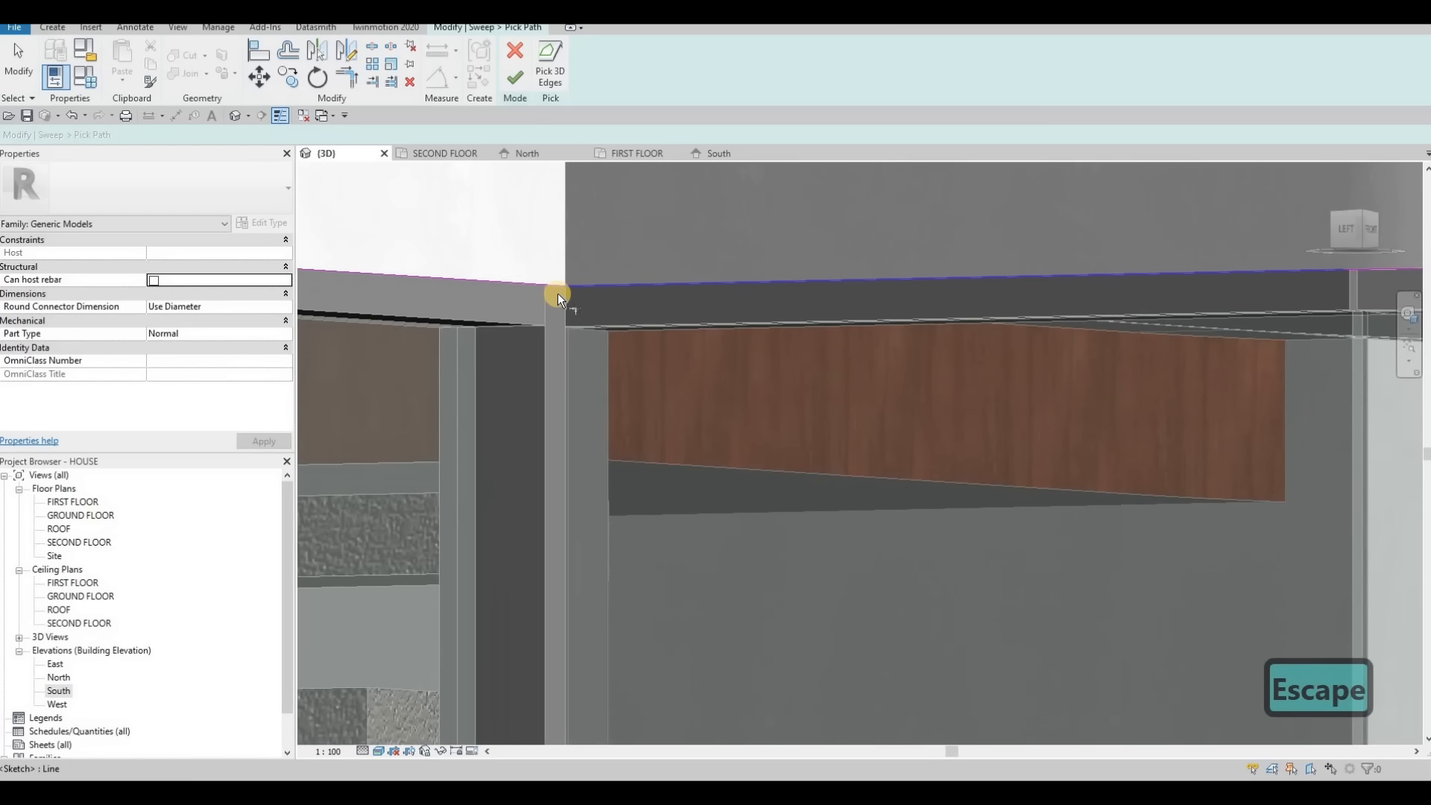
scroll(558, 293, up, 2)
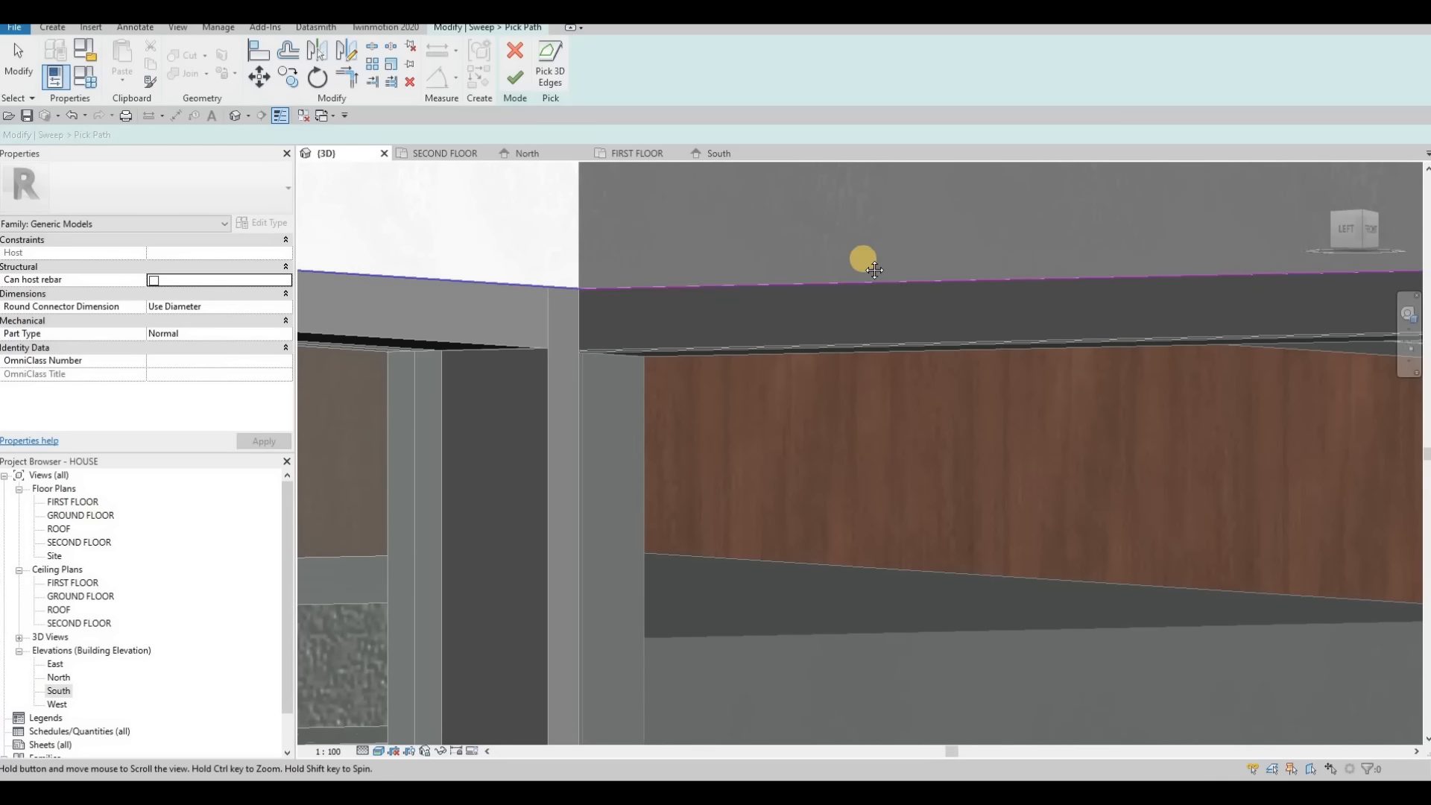
middle_drag(874, 270, 1132, 262)
scroll(1131, 262, down, 1)
scroll(675, 246, down, 1)
middle_drag(675, 246, 1029, 256)
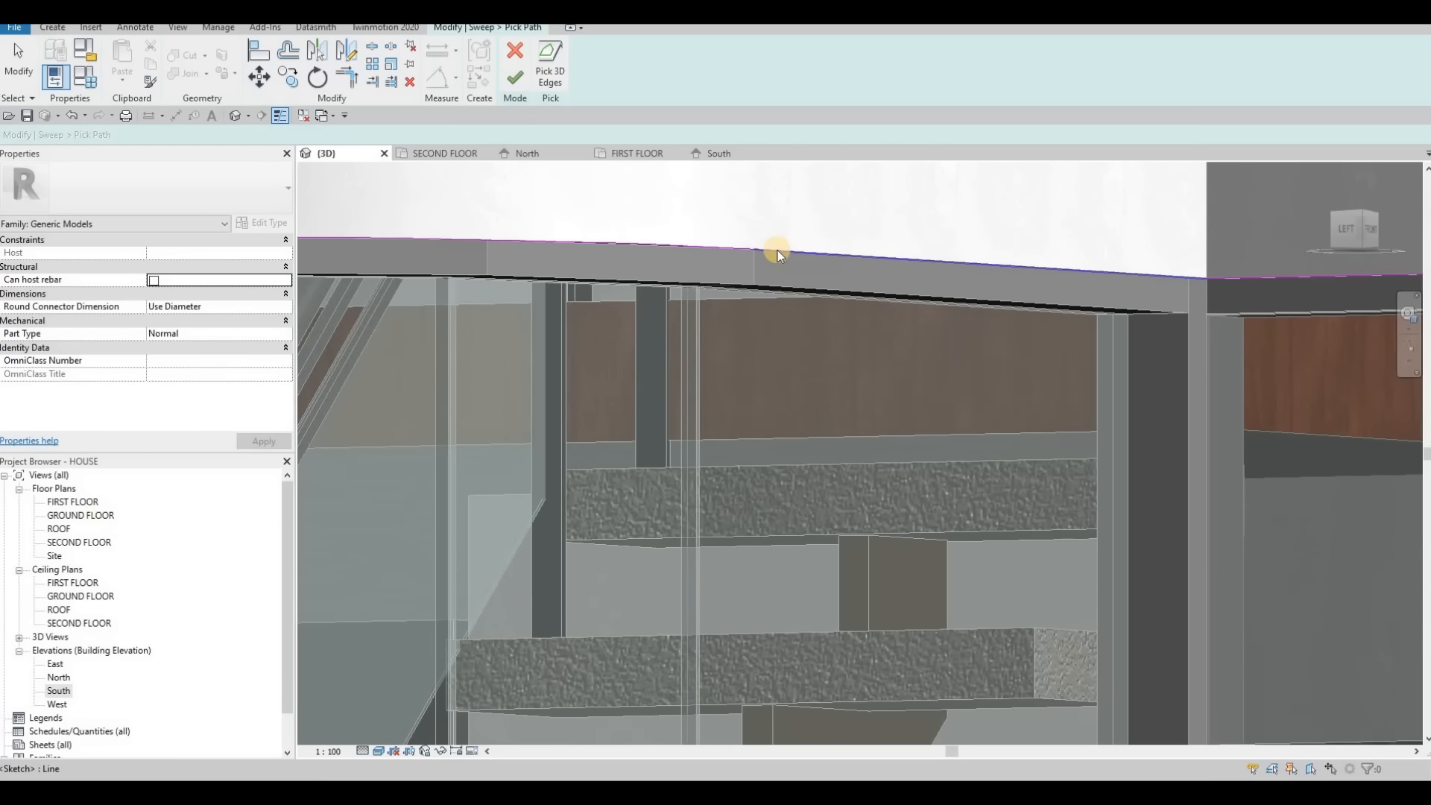
Trim two more path corners with TR, then retry finishing and dismiss the loop error.
key(Escape)
key(Escape)
key(t)
key(r)
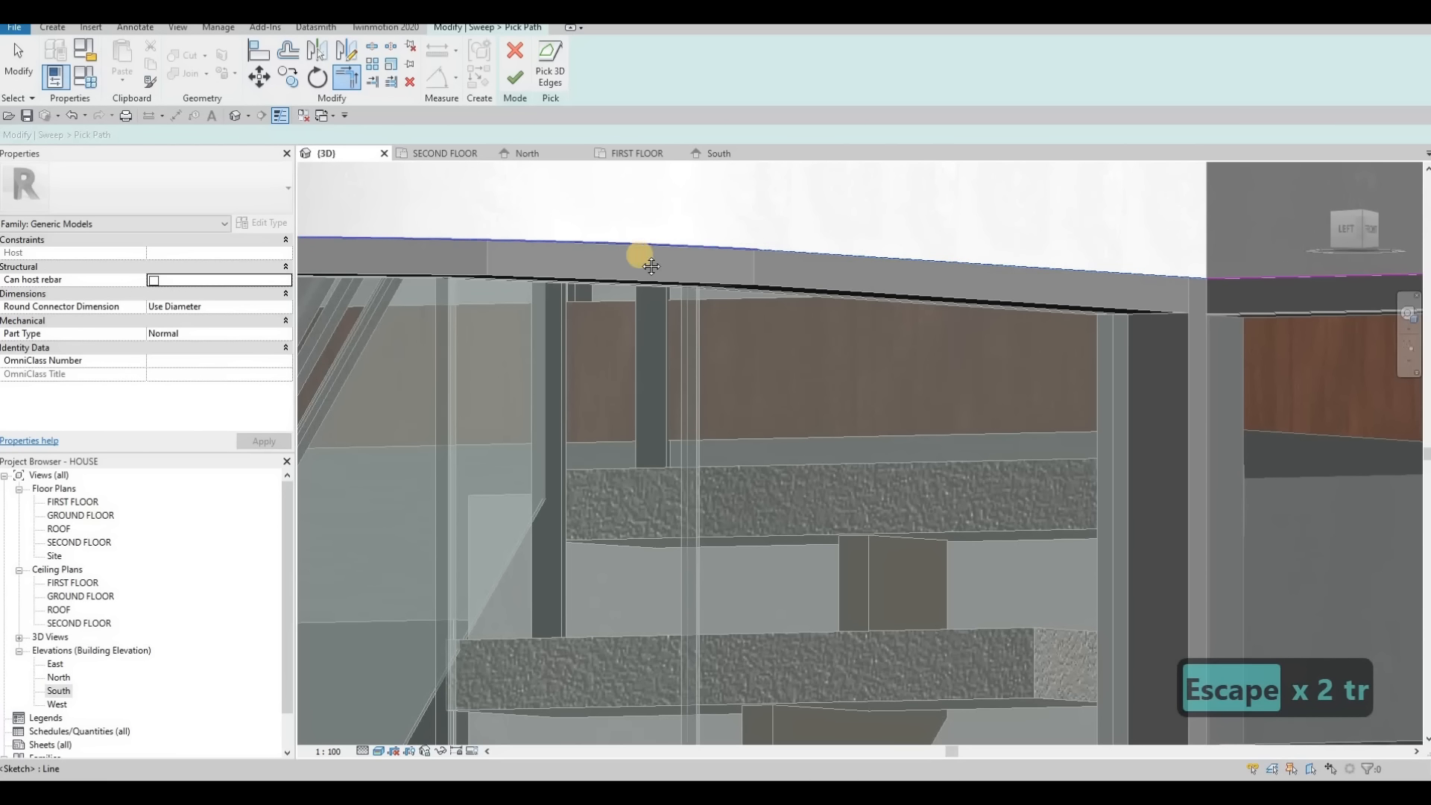
click(716, 249)
middle_drag(458, 238, 681, 248)
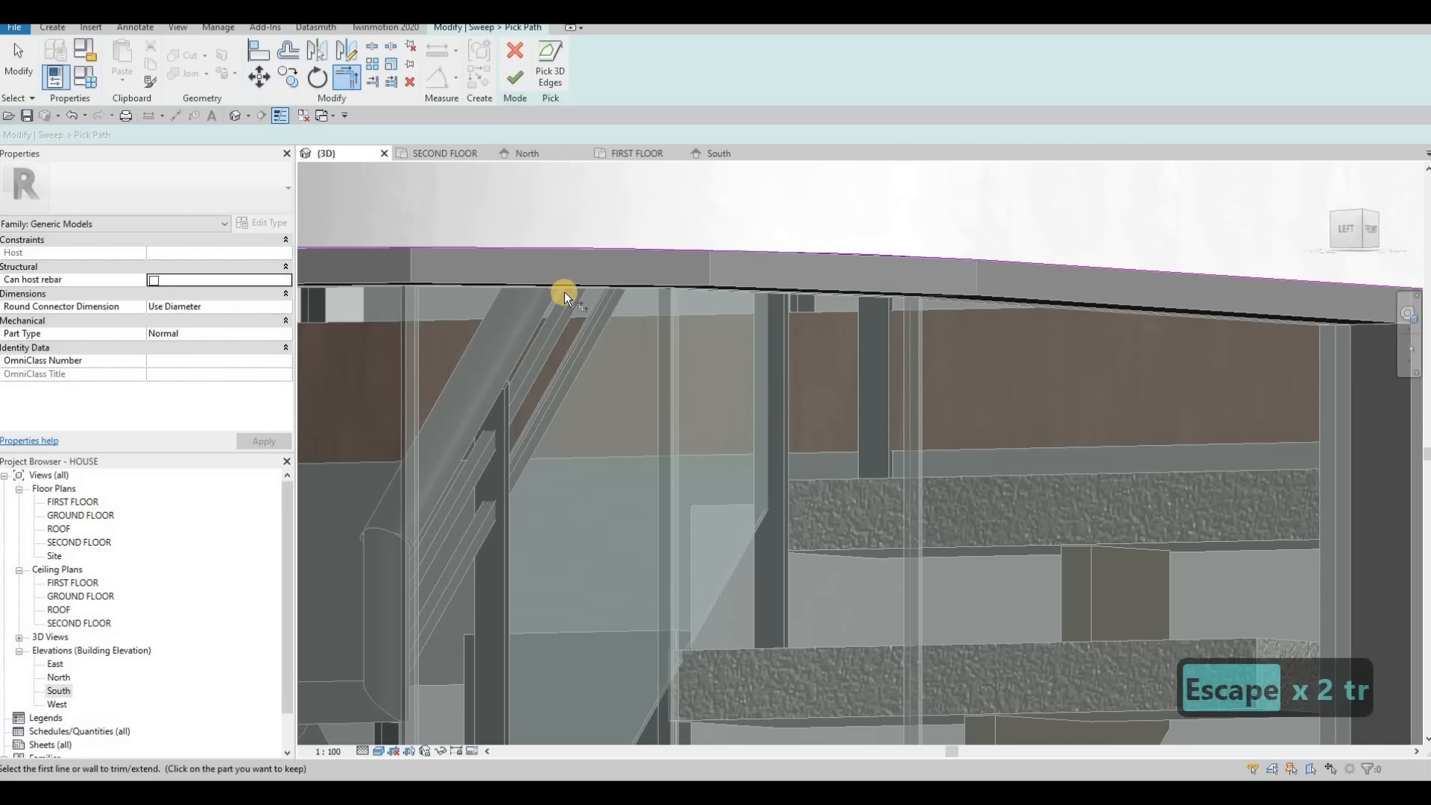
middle_drag(565, 292, 887, 343)
middle_drag(412, 297, 623, 301)
click(553, 306)
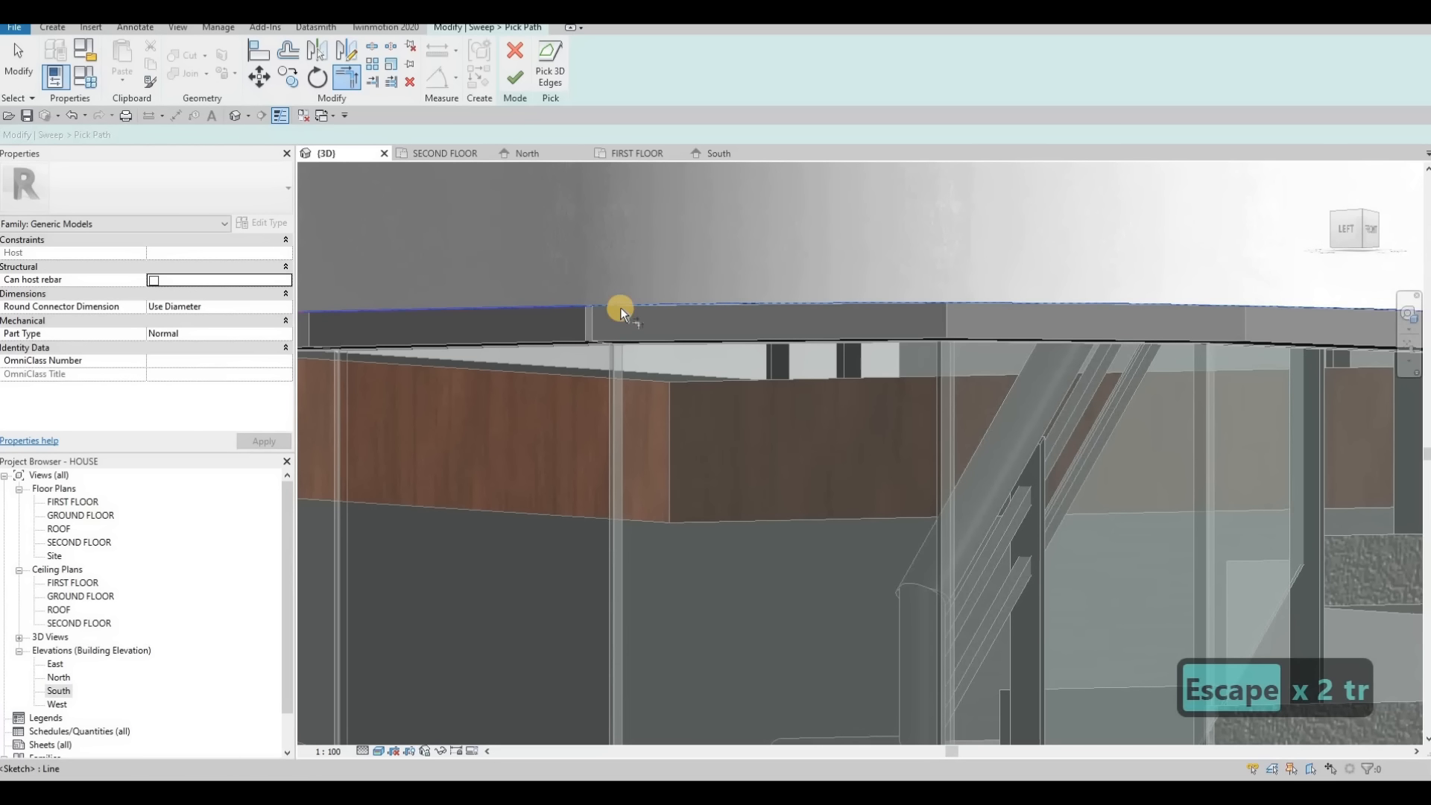
click(623, 307)
middle_drag(393, 307, 789, 310)
scroll(788, 310, down, 1)
click(748, 310)
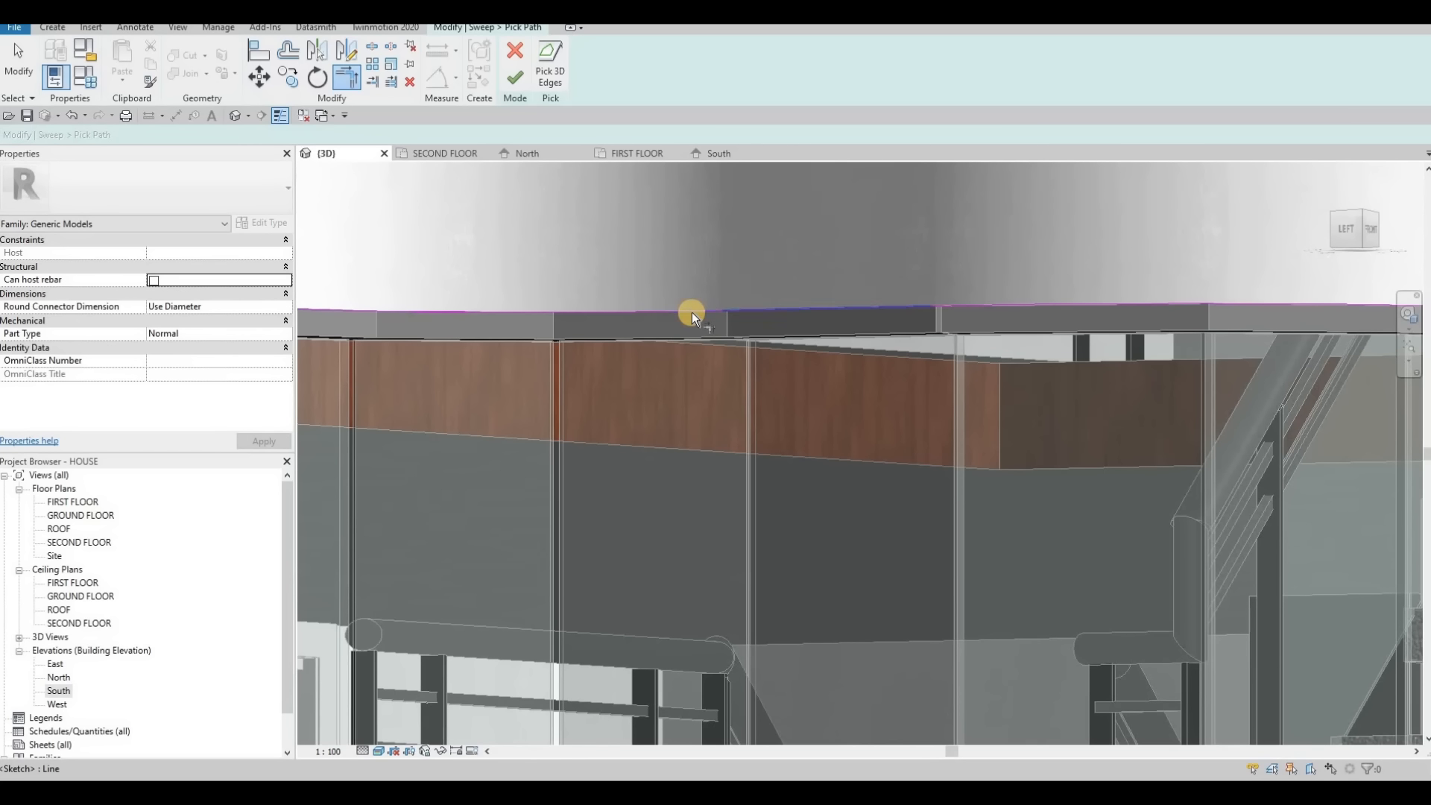
click(695, 310)
middle_drag(665, 303, 716, 261)
click(516, 79)
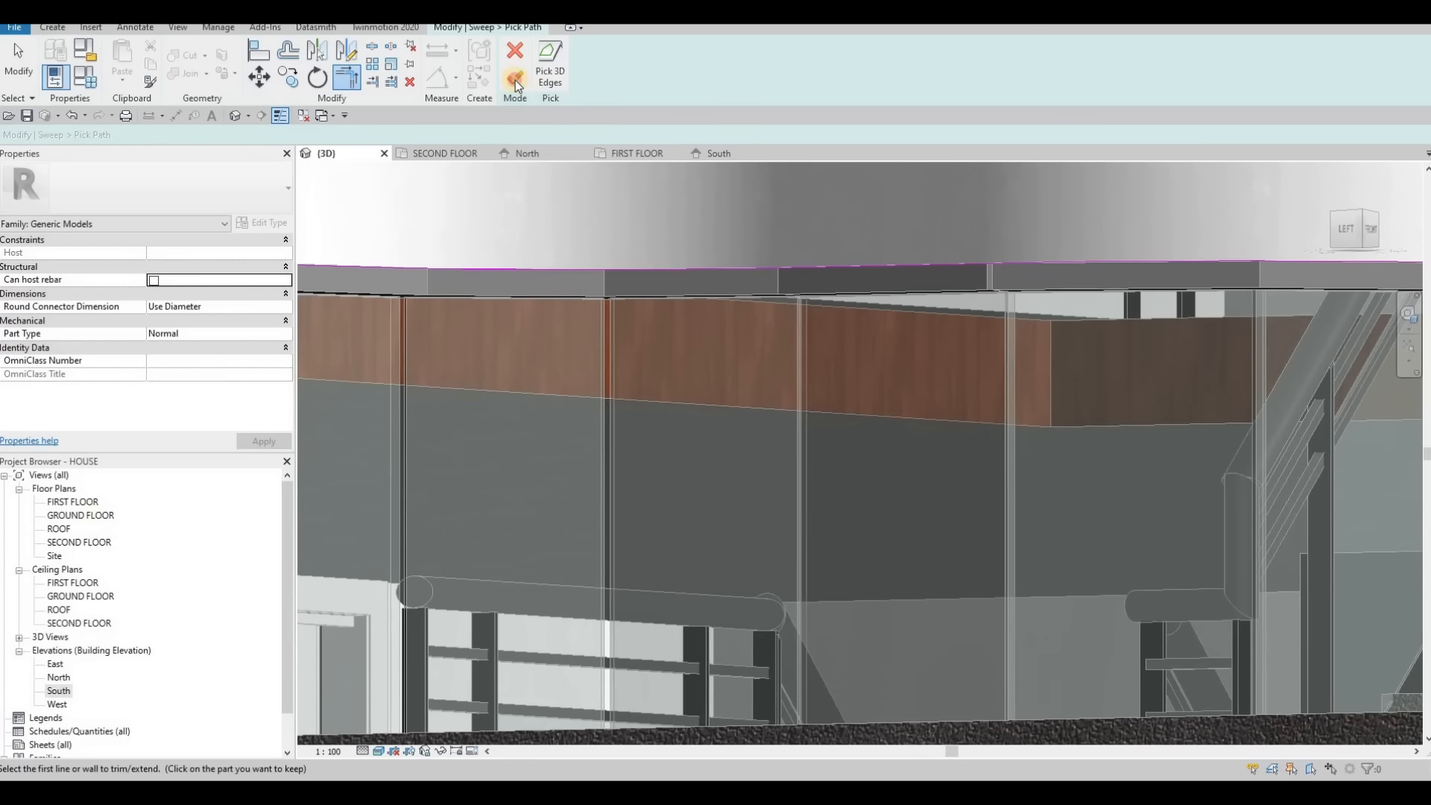
key(Escape)
key(Escape)
Join the right and left path lines into a corner with TR.
scroll(827, 279, up, 2)
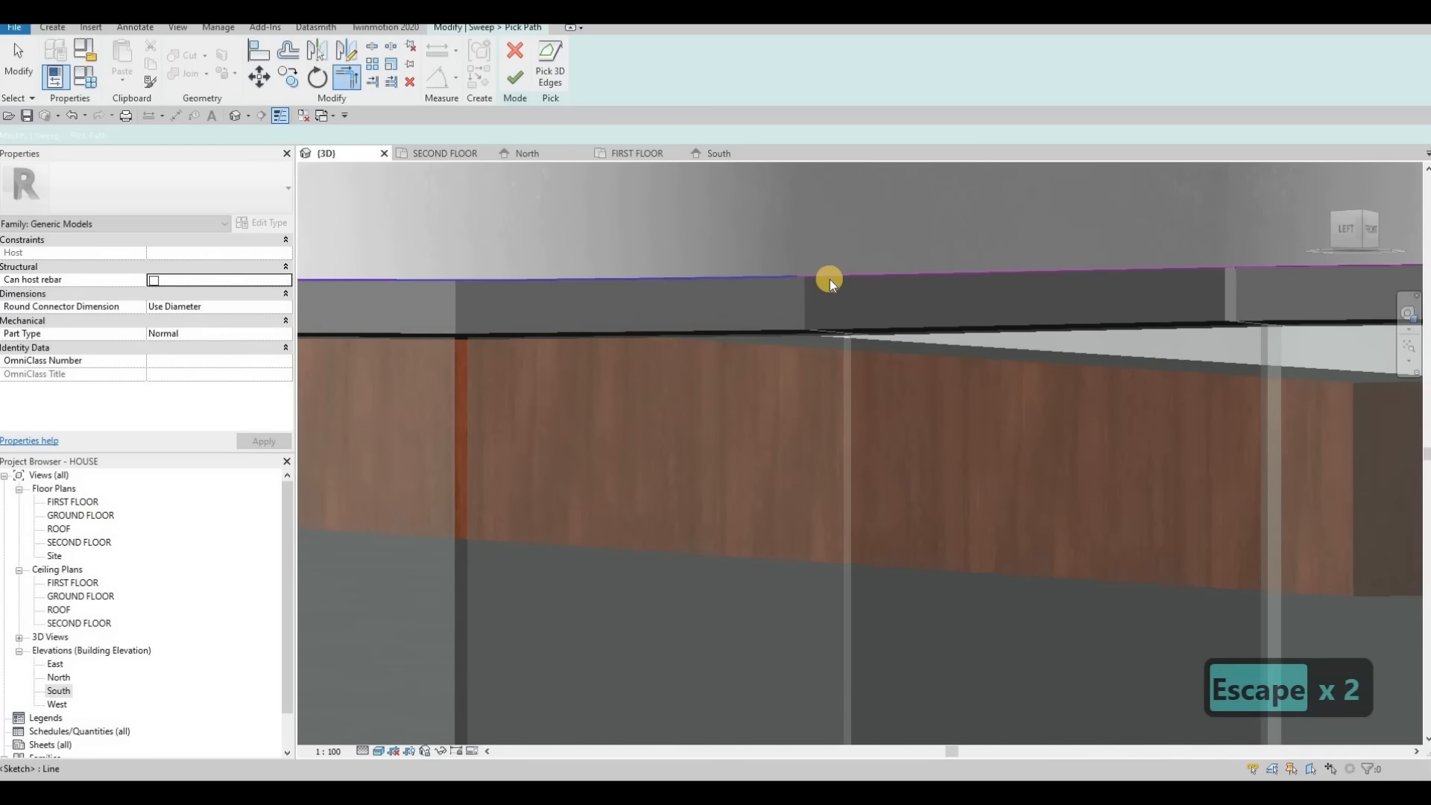
scroll(830, 279, up, 3)
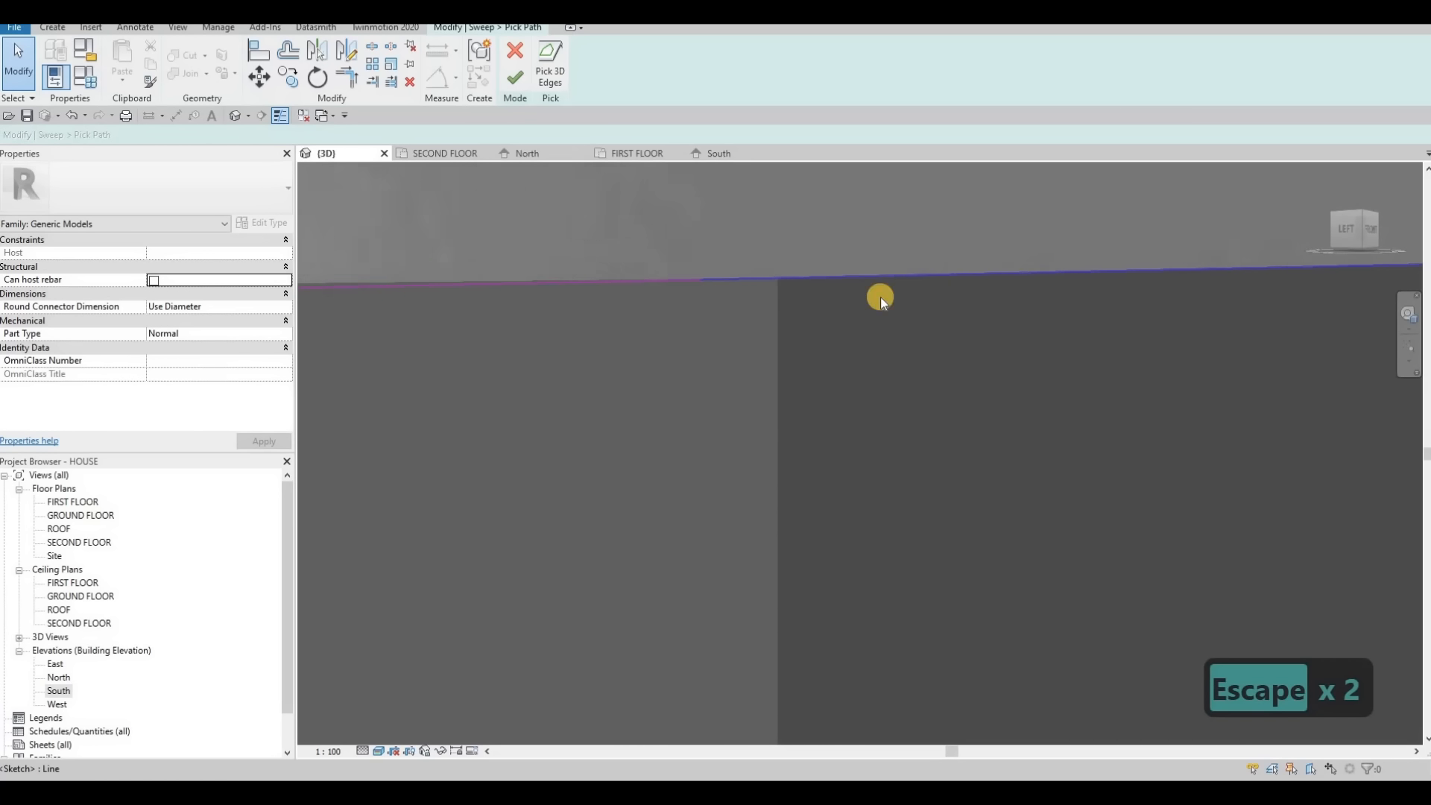
scroll(879, 297, down, 3)
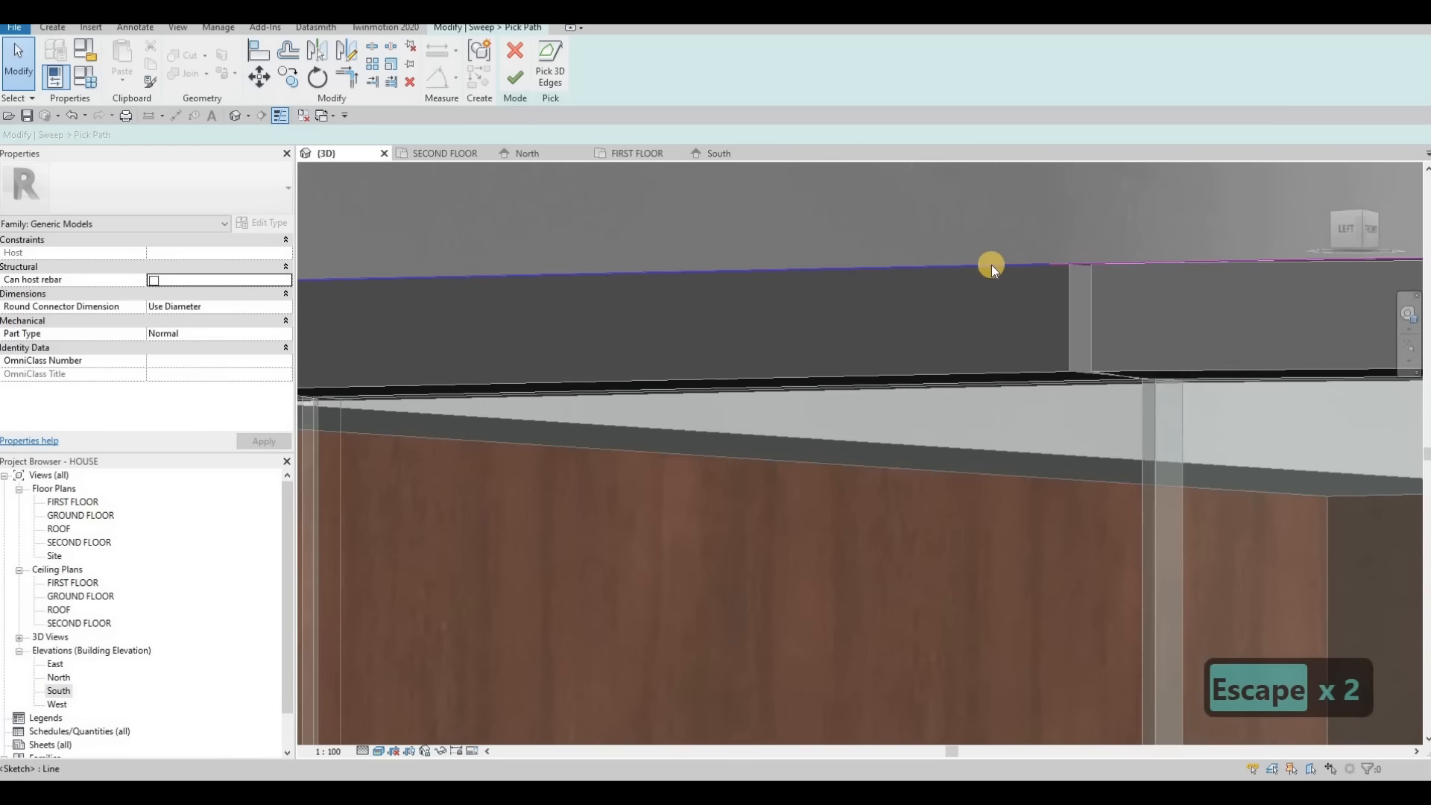
scroll(968, 305, up, 3)
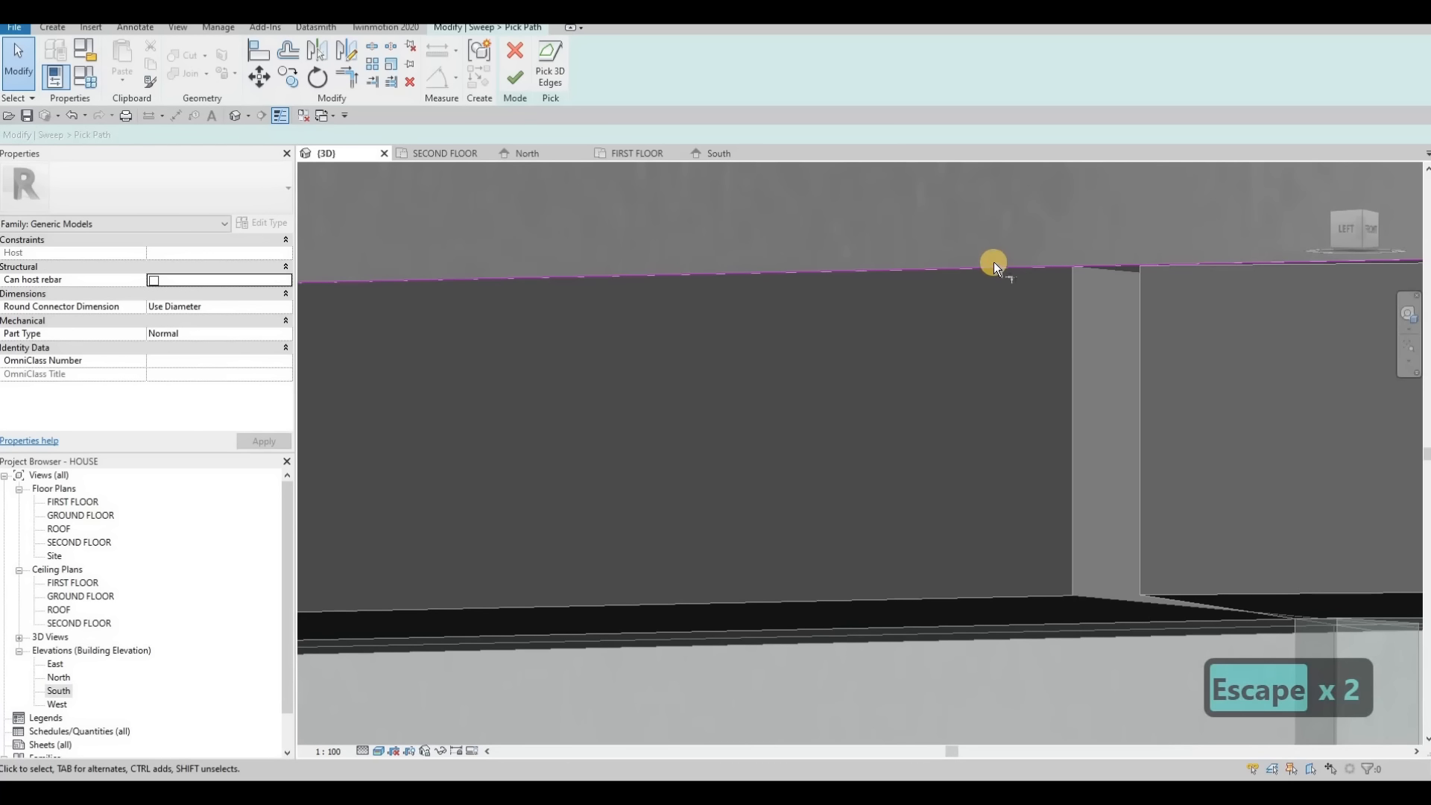
key(t)
key(r)
click(1046, 264)
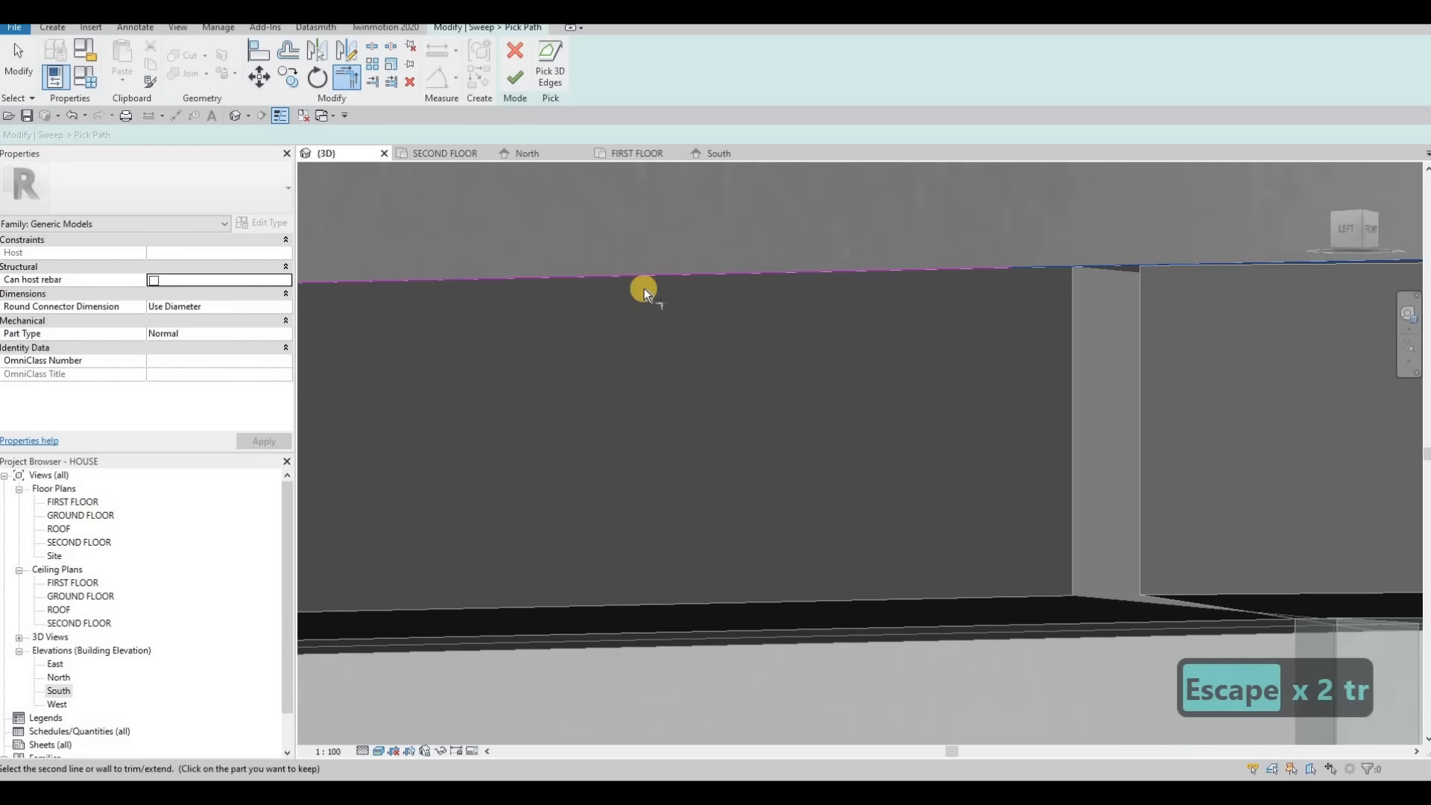
scroll(644, 288, down, 4)
middle_drag(417, 306, 843, 310)
scroll(843, 310, down, 2)
middle_drag(425, 318, 646, 317)
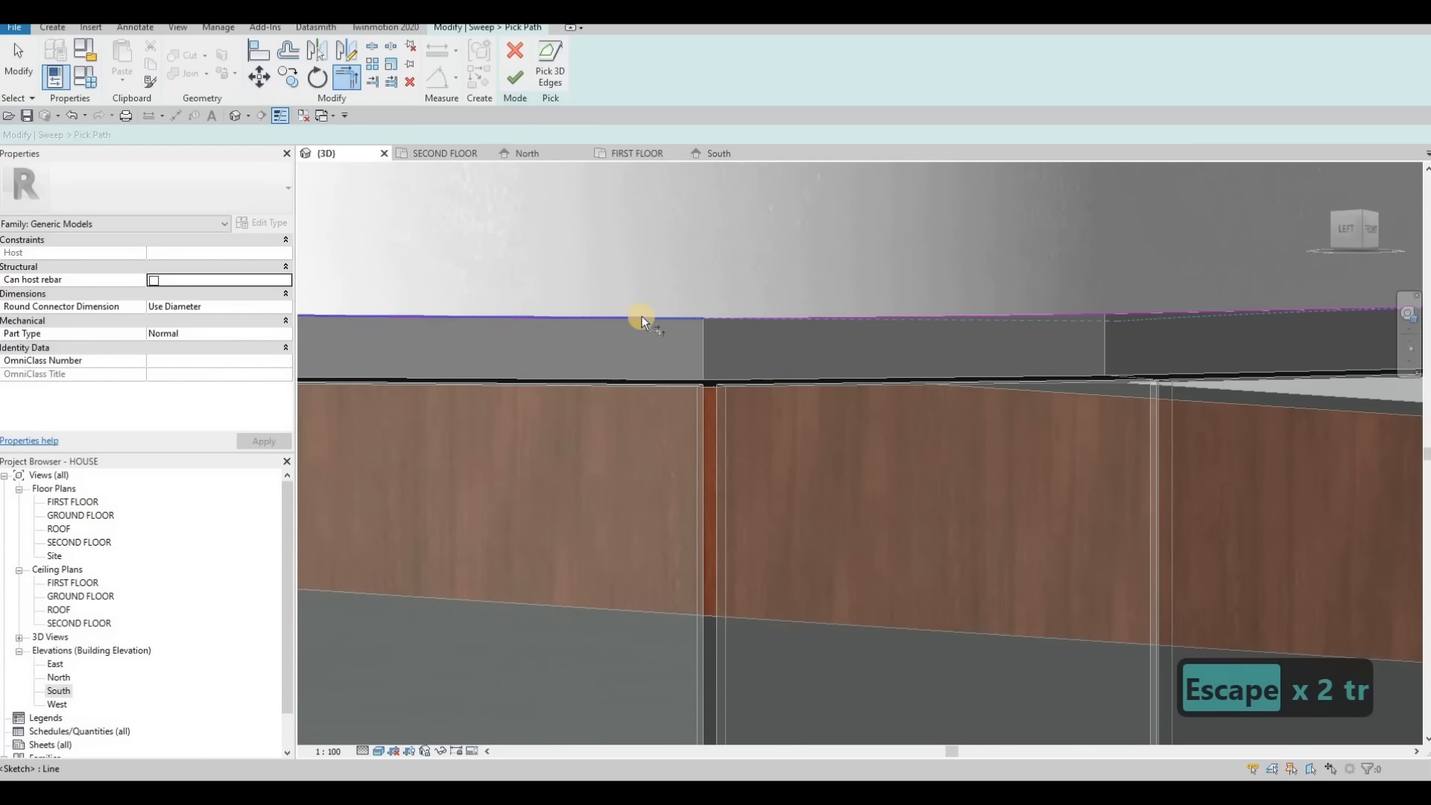
click(718, 321)
scroll(745, 322, up, 2)
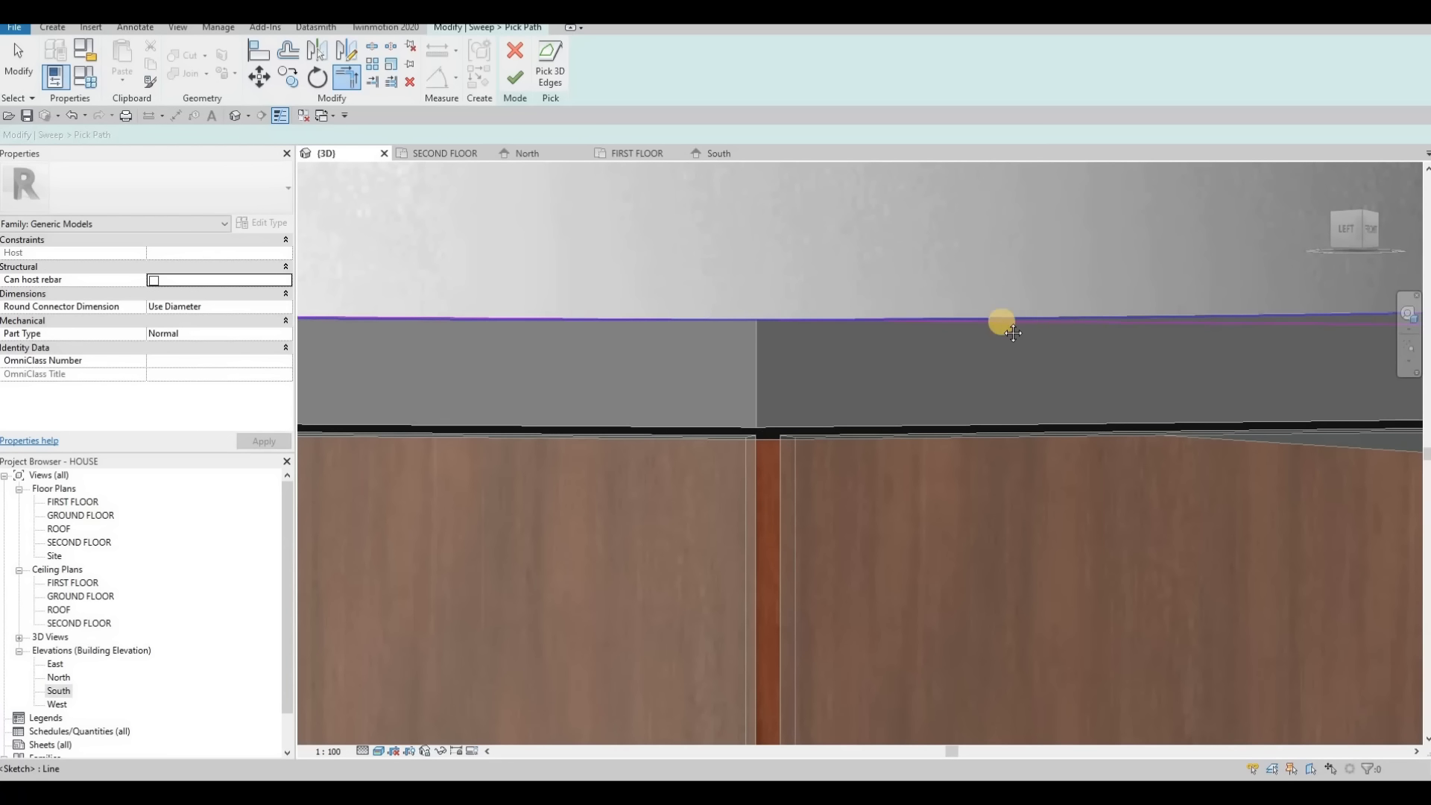
scroll(1105, 335, down, 1)
middle_drag(1073, 328, 872, 312)
Delete the overlapping 2067.6 path line and the stray path line.
key(Escape)
key(Escape)
middle_drag(1272, 322, 984, 290)
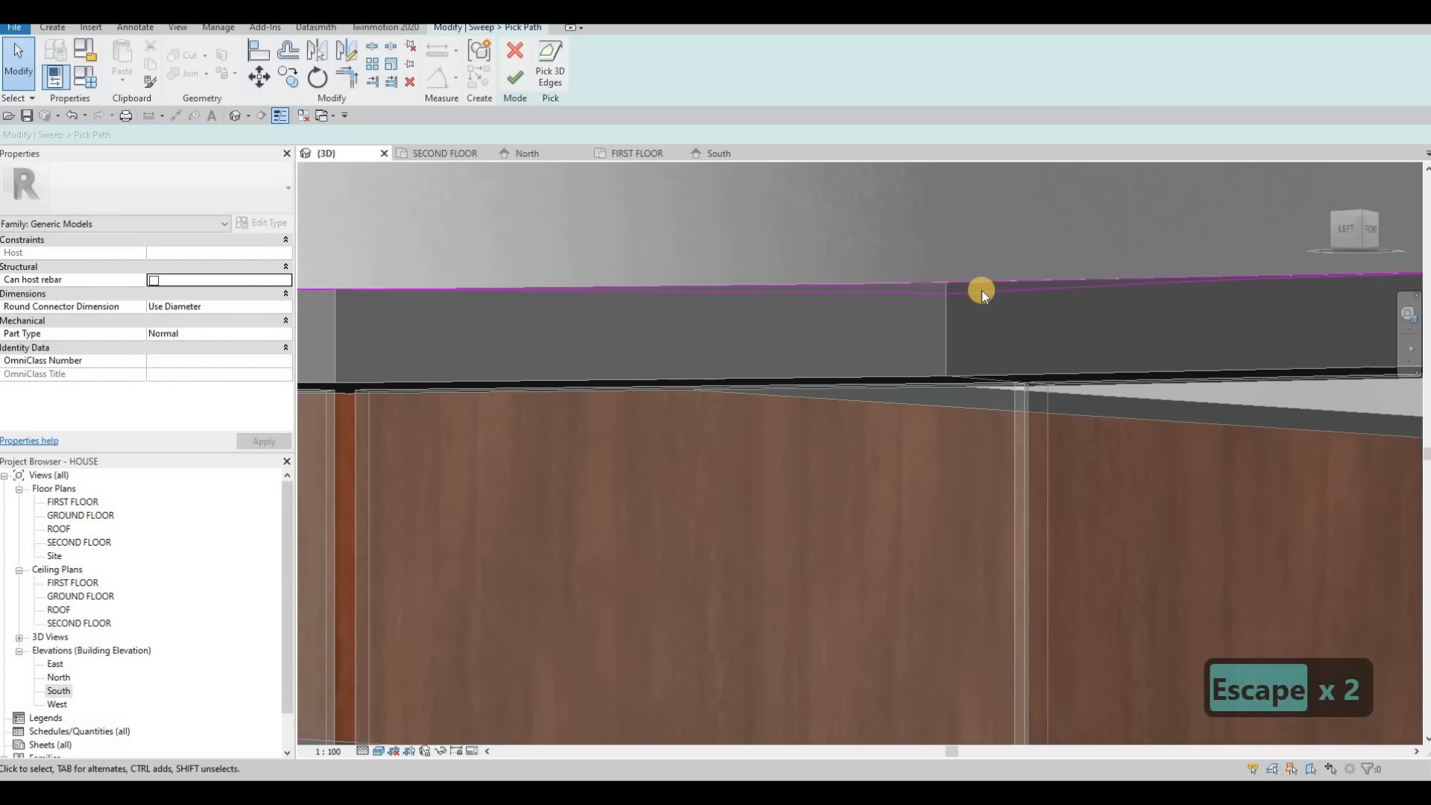
click(913, 293)
scroll(932, 294, down, 2)
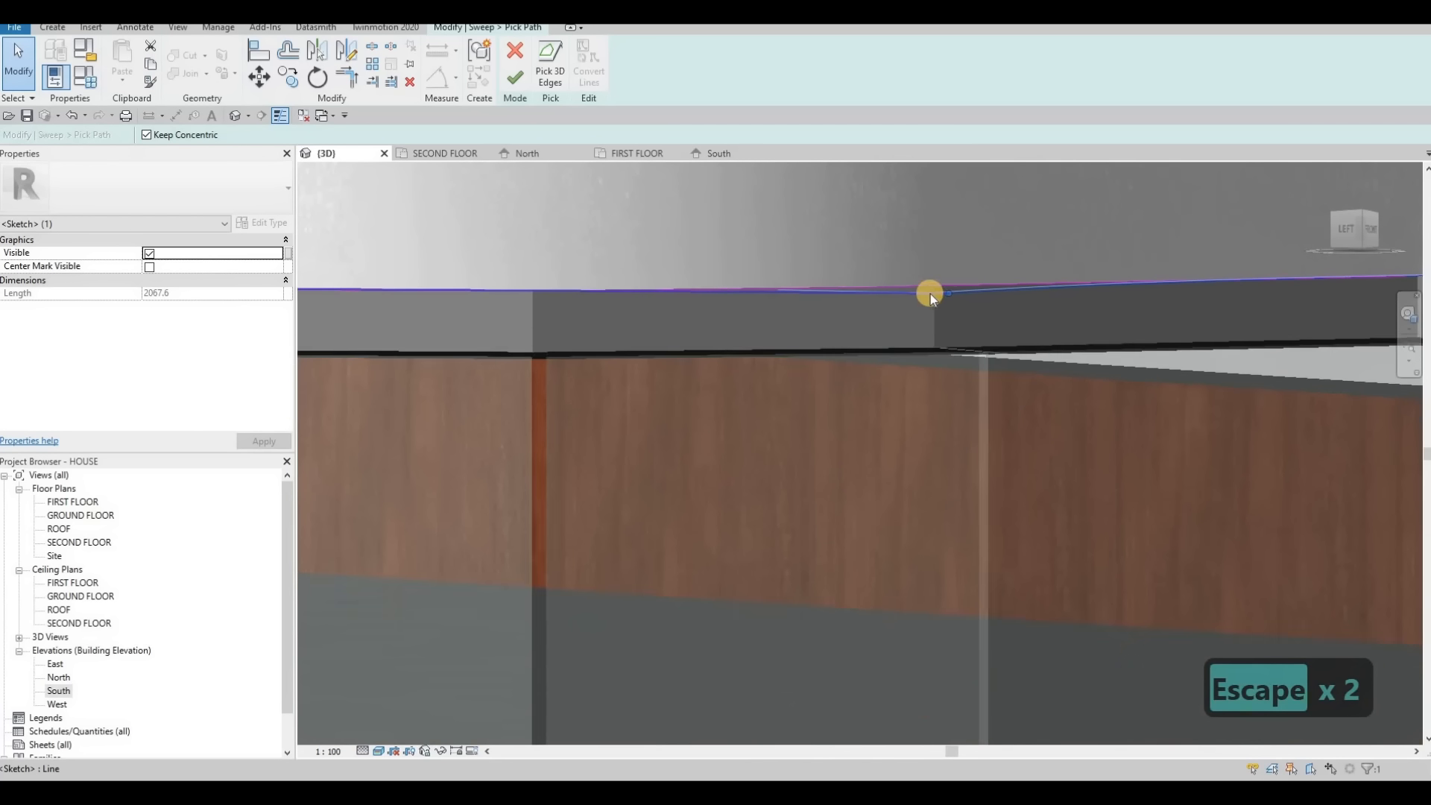
key(Delete)
click(914, 295)
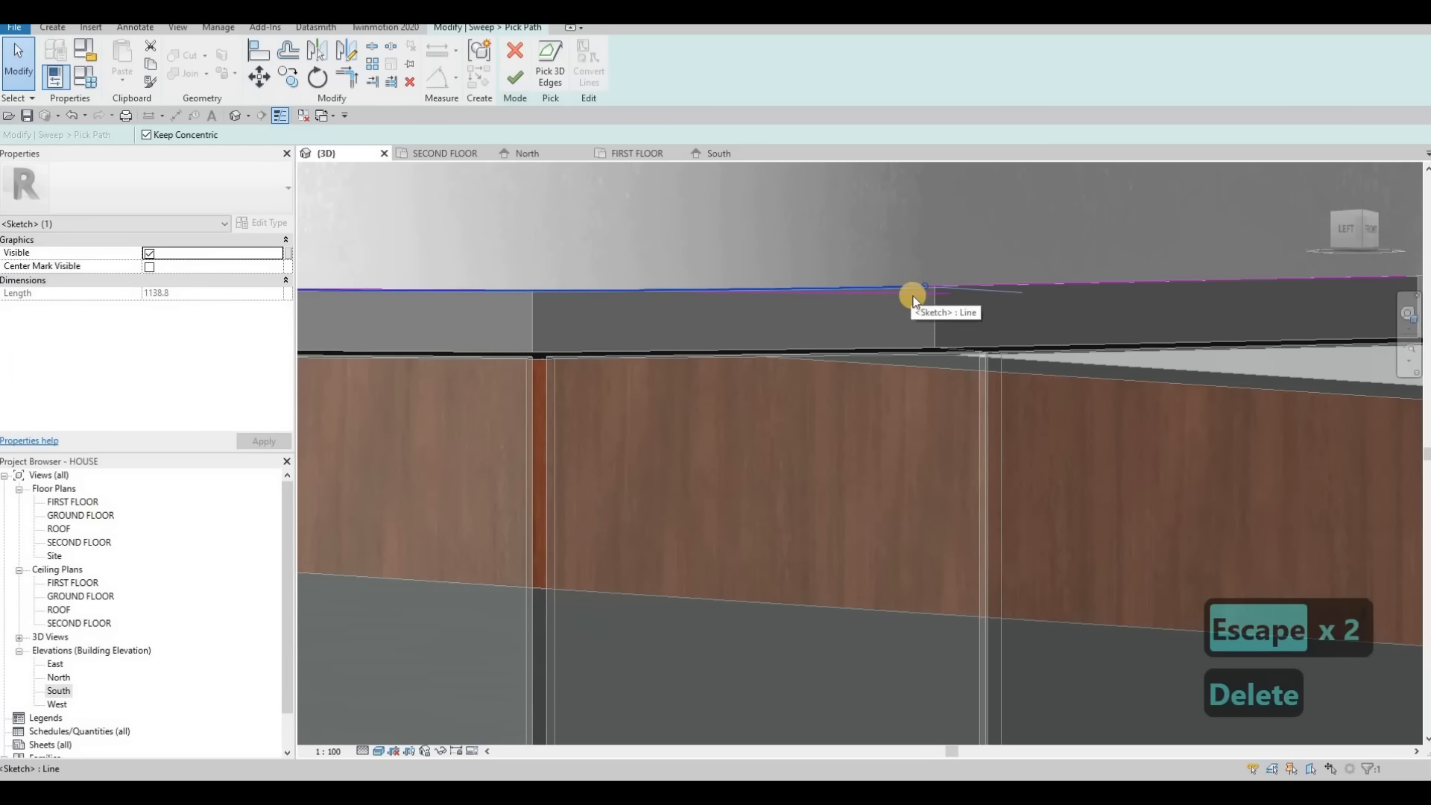
key(Escape)
click(716, 304)
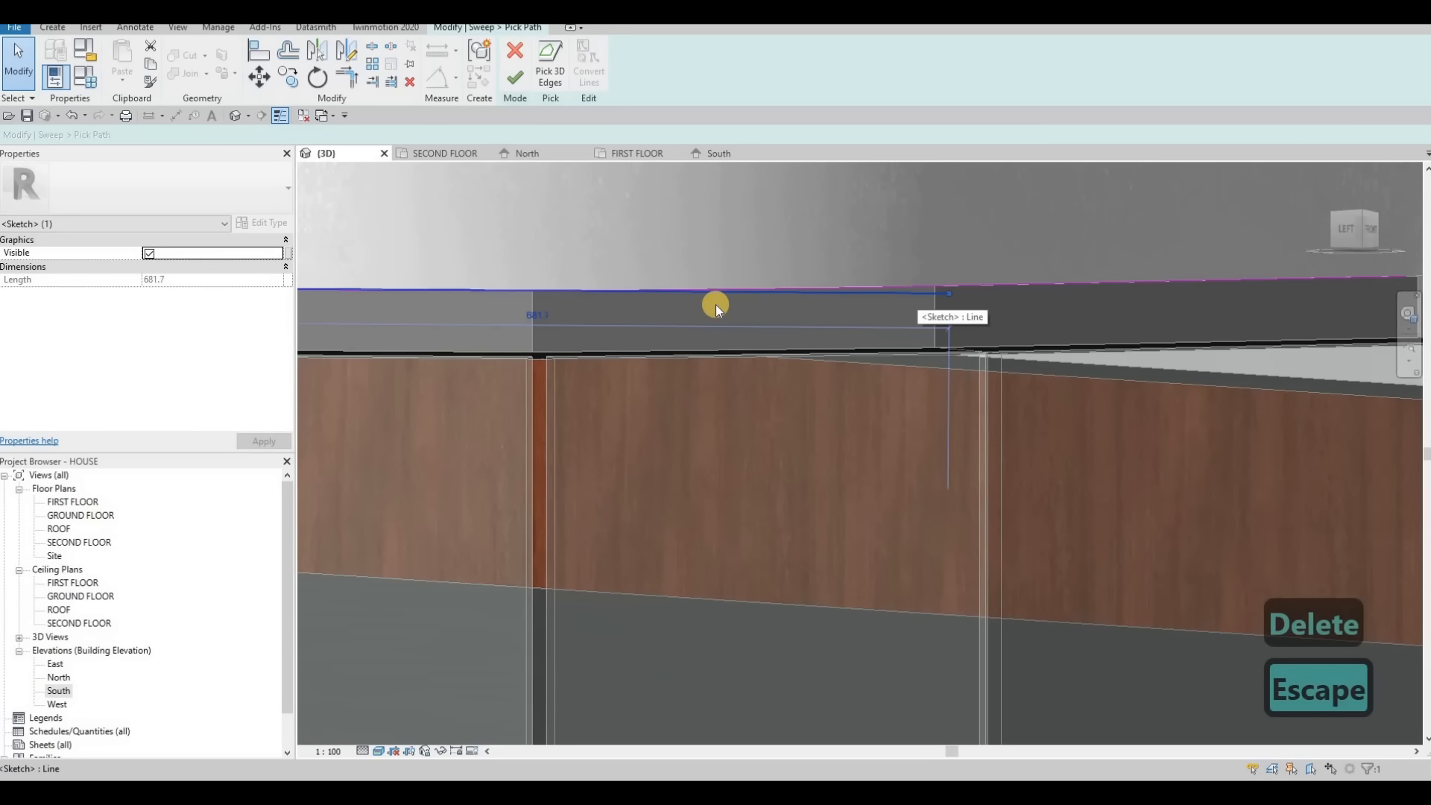
key(Delete)
Retry finishing the path, dismiss the loop warning, and inspect the path to its end.
scroll(776, 324, down, 1)
middle_drag(542, 312, 805, 316)
scroll(805, 315, down, 3)
scroll(805, 315, up, 3)
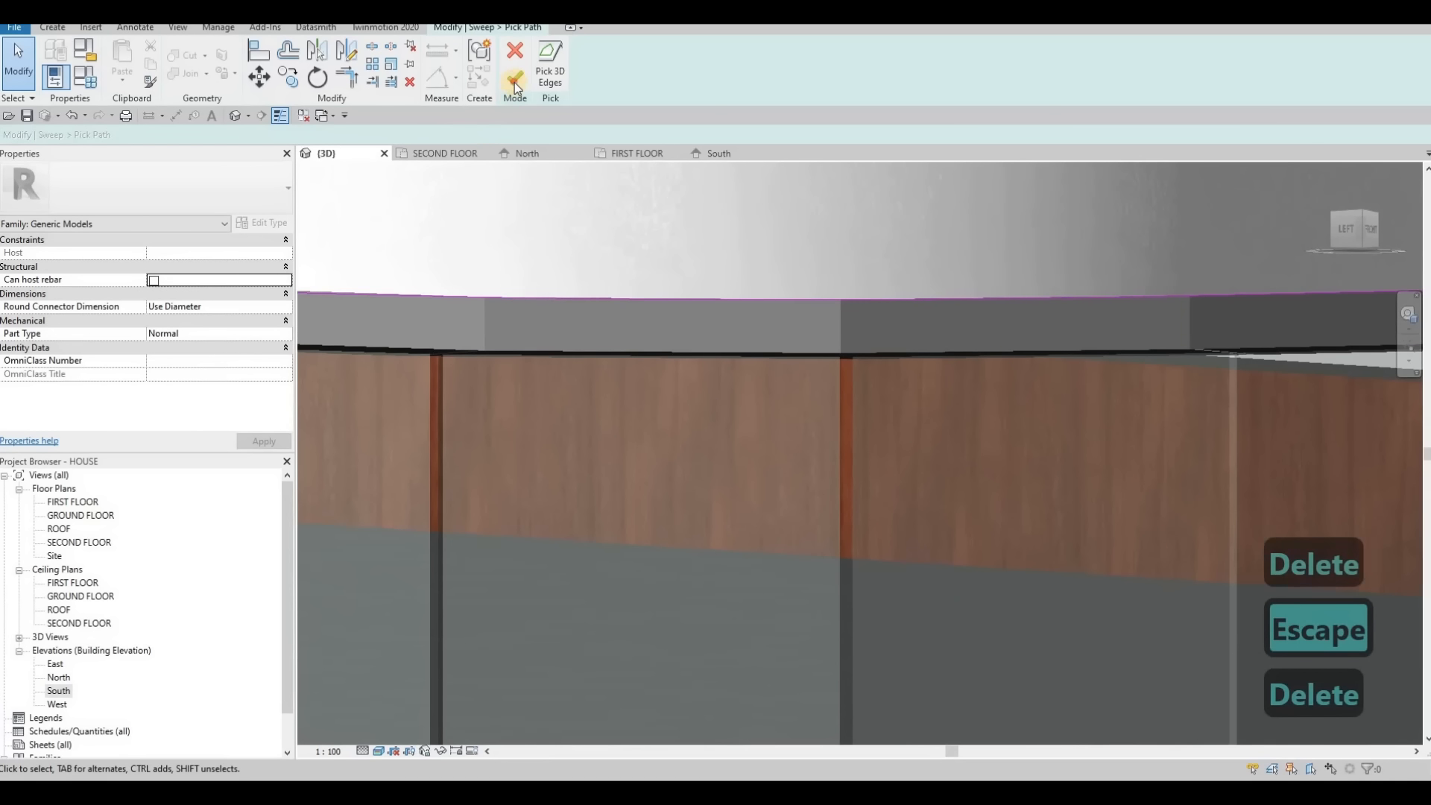
click(514, 80)
key(Escape)
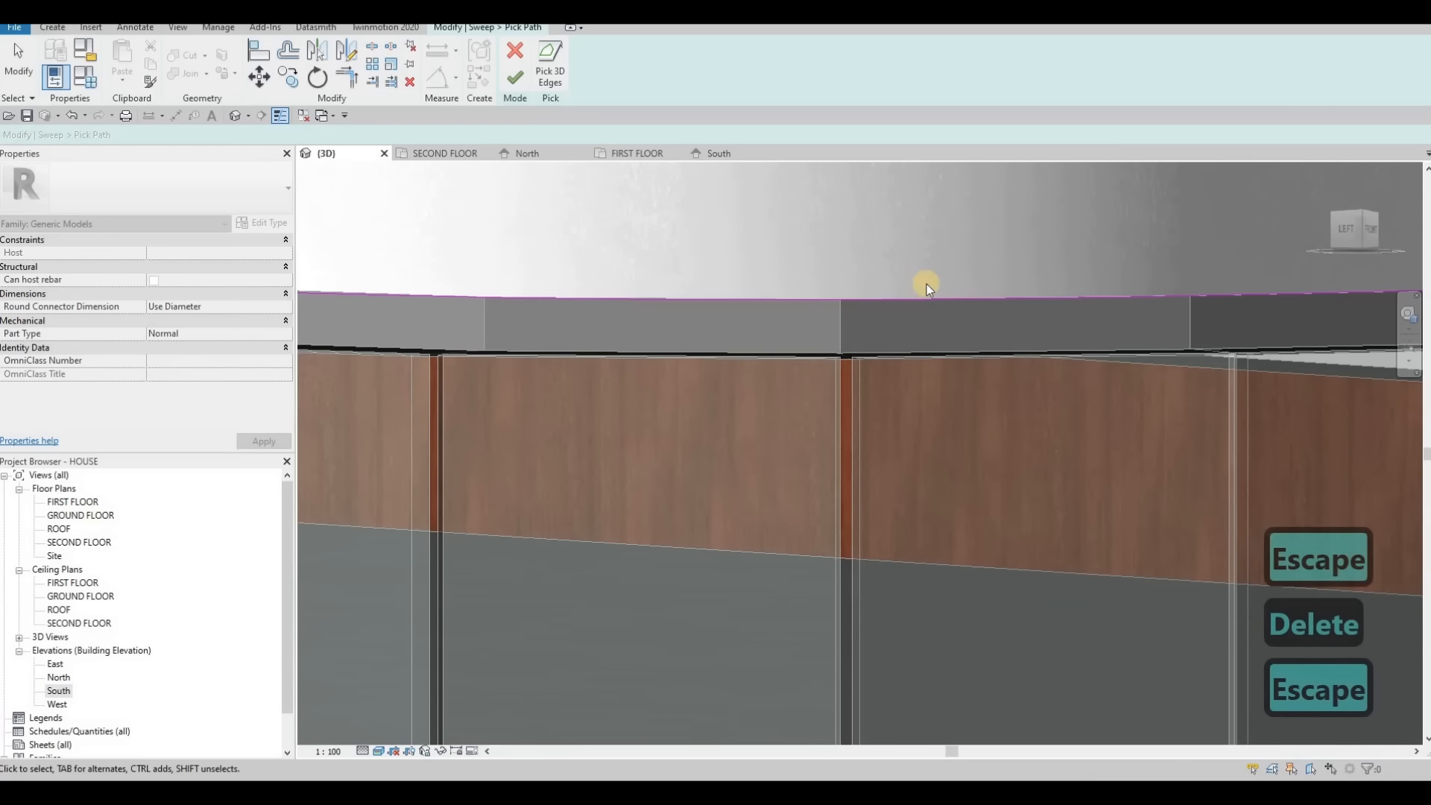
middle_drag(1018, 298, 1076, 292)
scroll(924, 310, down, 2)
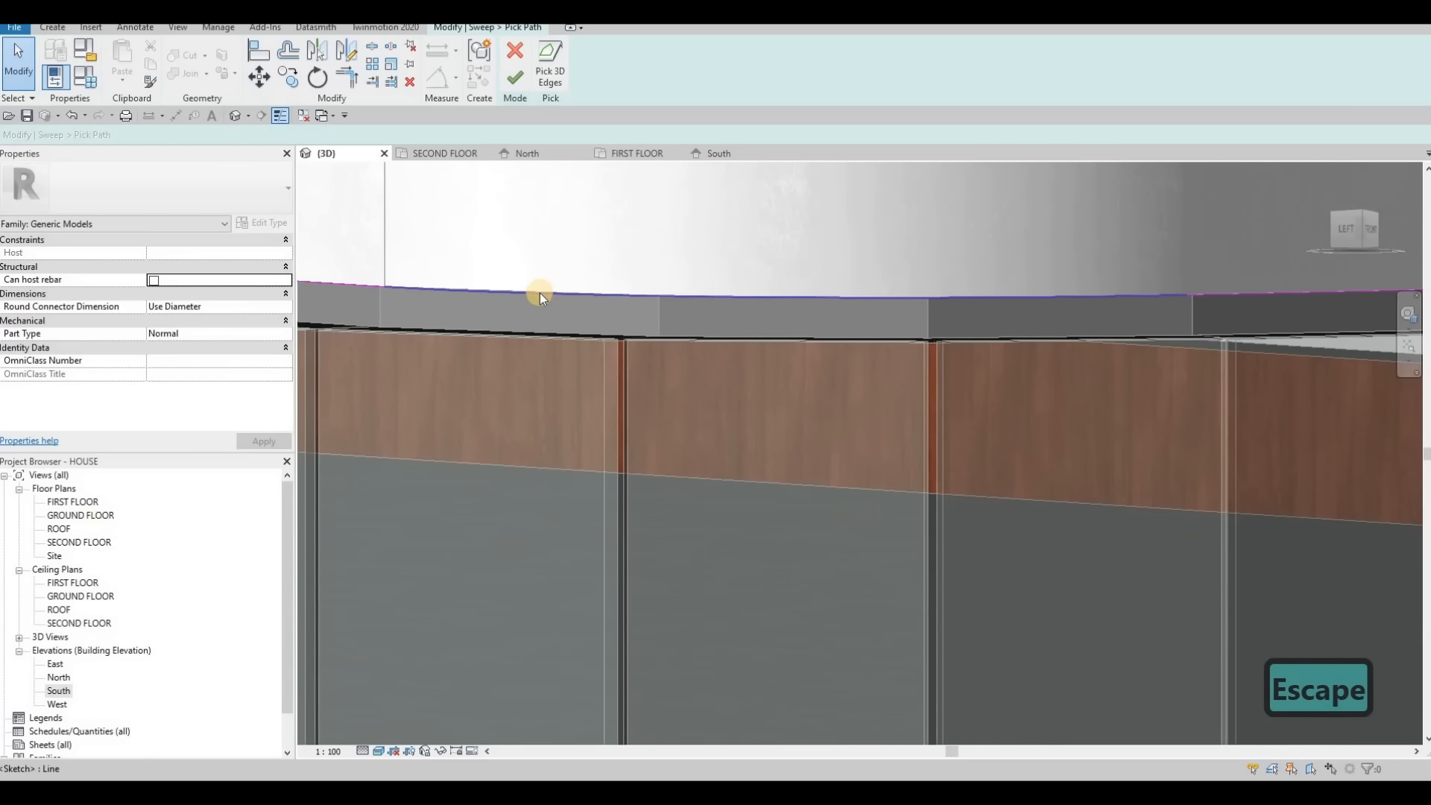
scroll(596, 307, up, 4)
middle_drag(666, 313, 802, 322)
scroll(802, 324, up, 3)
scroll(799, 325, down, 3)
middle_drag(590, 325, 781, 332)
scroll(781, 331, down, 6)
scroll(602, 324, up, 1)
scroll(602, 324, up, 1)
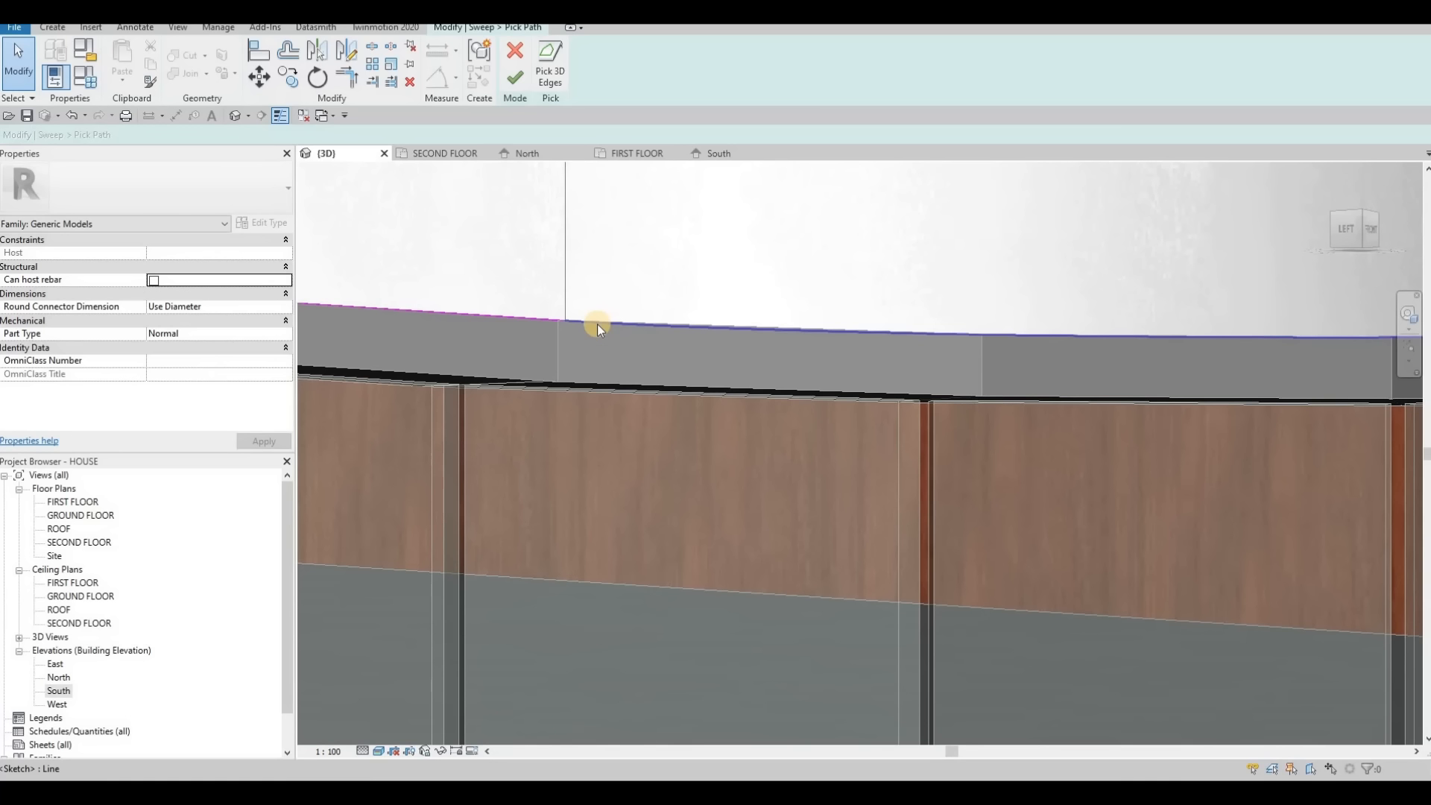
Restart Trim/Extend to Corner (TR) to continue fixing the path corners.
key(Escape)
key(Escape)
key(t)
key(r)
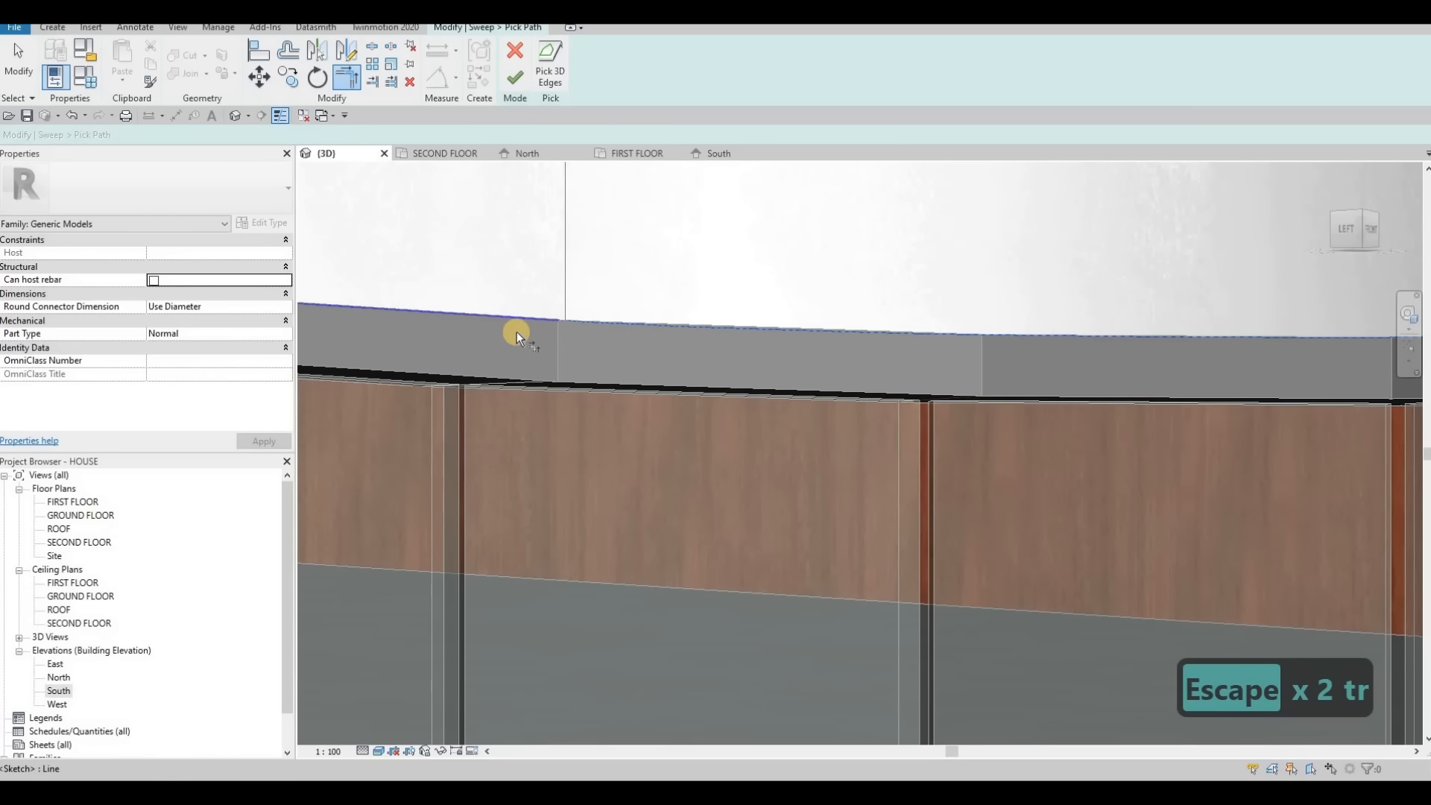
middle_drag(376, 326, 634, 325)
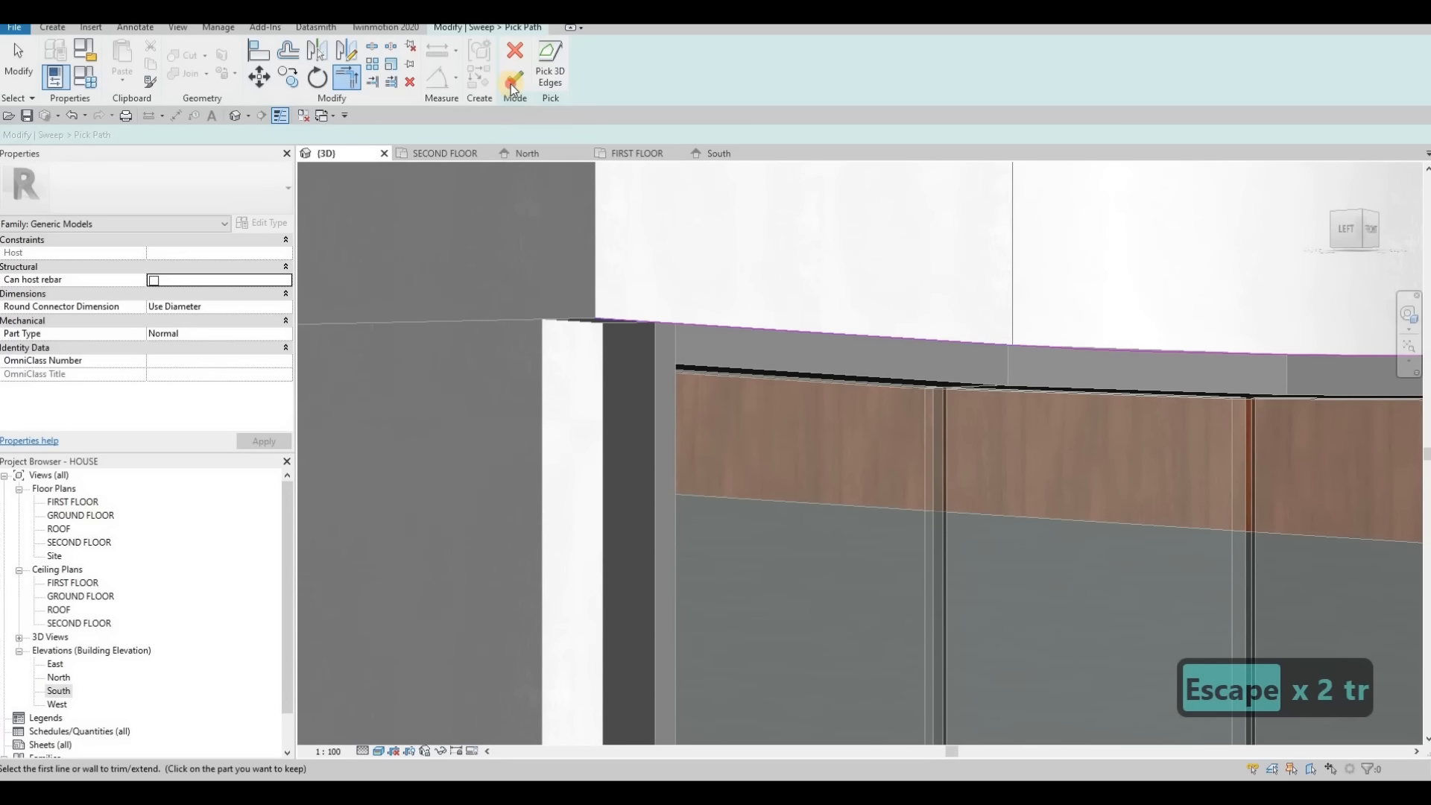
Pick the curved balcony edge as a 3D edge for the sweep path.
key(Escape)
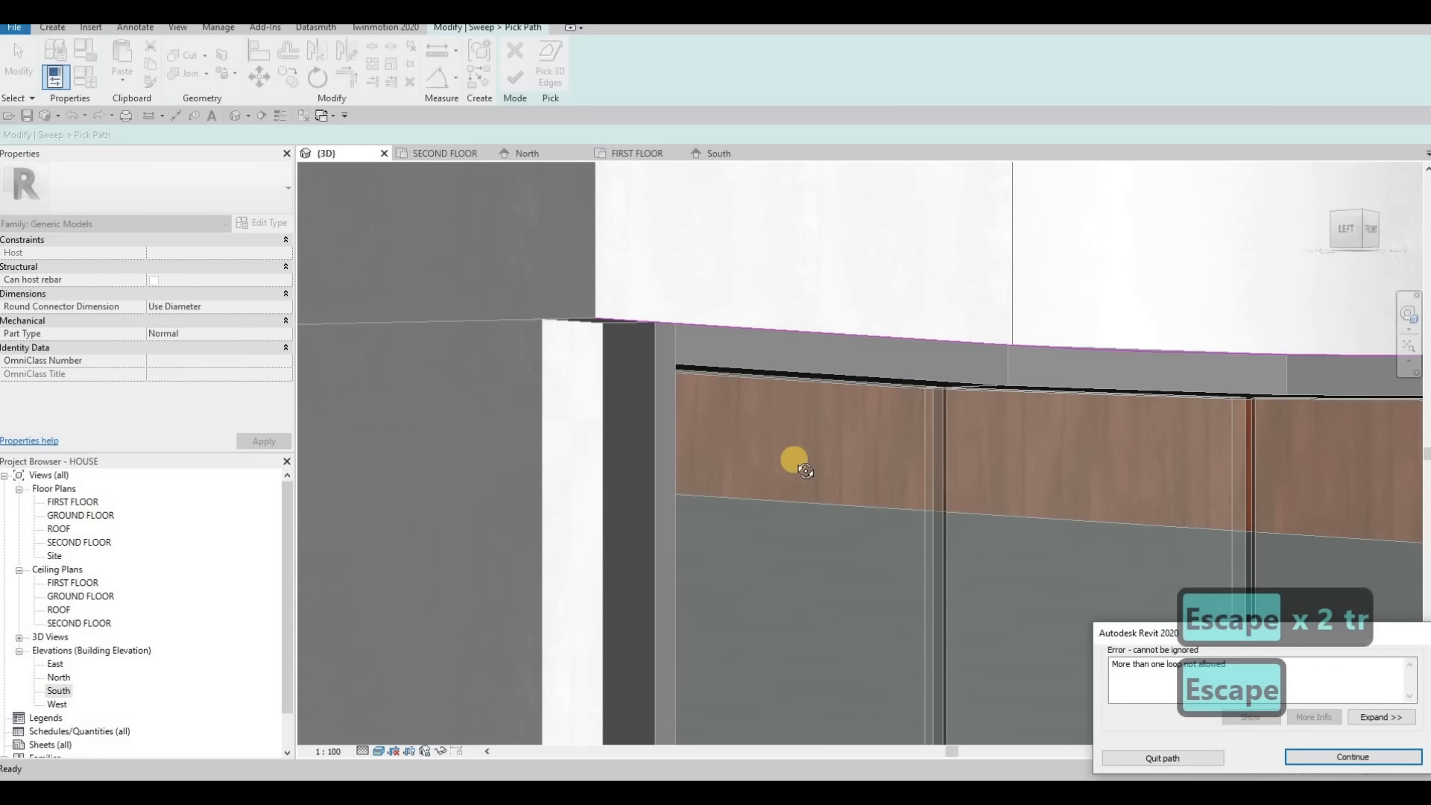
shift+middle_drag(790, 463, 910, 346)
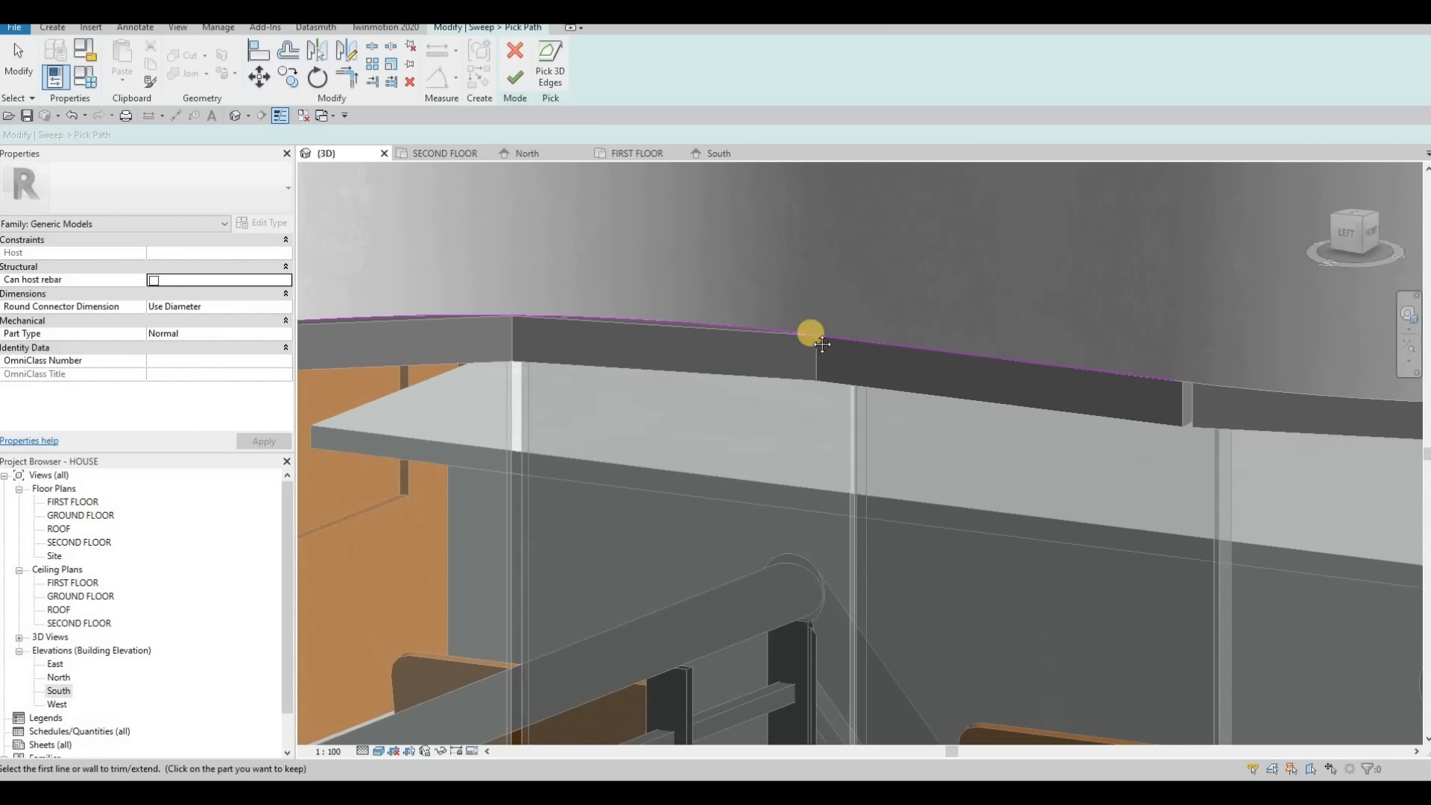
middle_drag(812, 332, 622, 267)
scroll(730, 307, down, 1)
scroll(913, 329, down, 1)
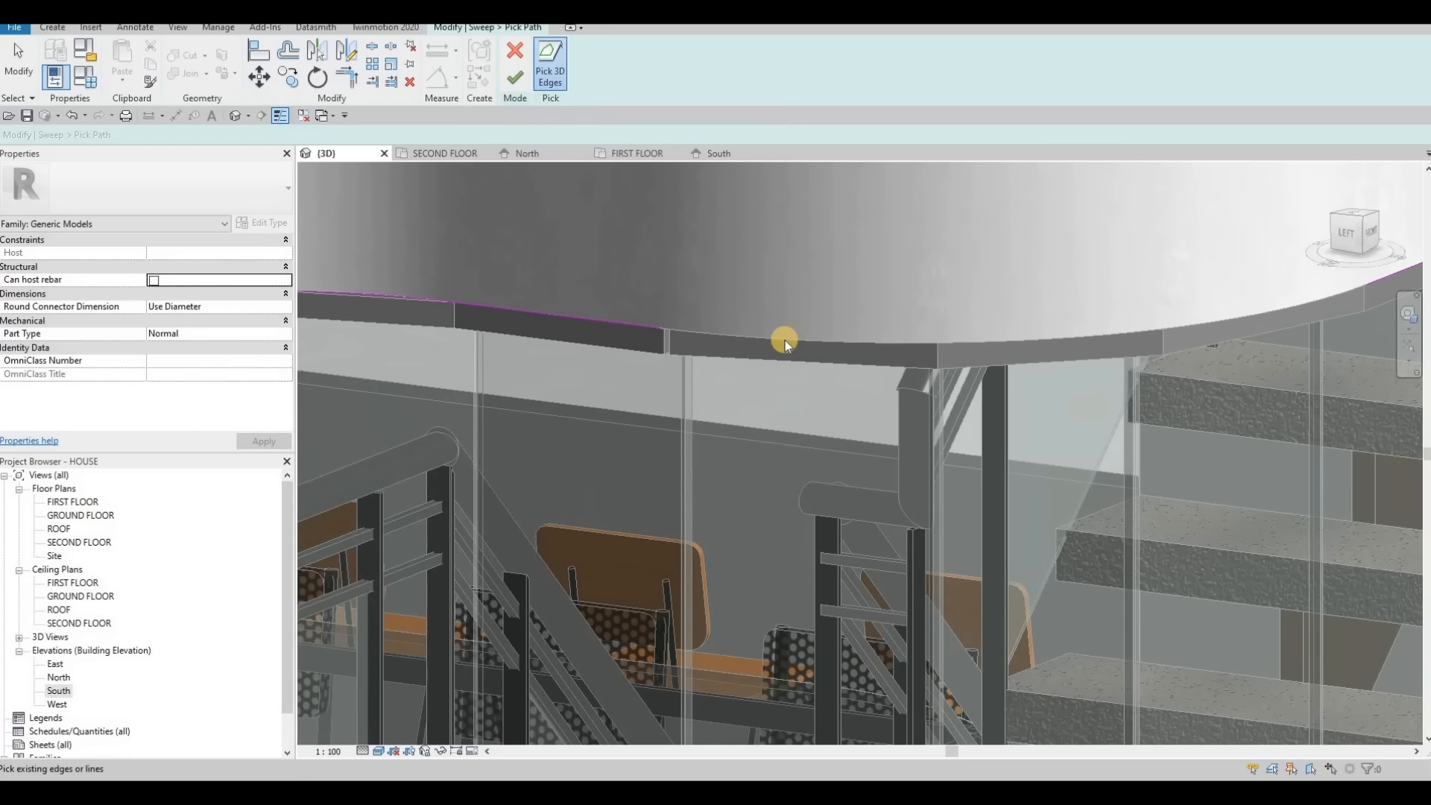
click(790, 338)
scroll(969, 359, down, 2)
middle_drag(1163, 358, 652, 261)
shift+middle_drag(693, 387, 677, 511)
Trim the path segments at the angled corner with TR and retry finishing the path.
key(Escape)
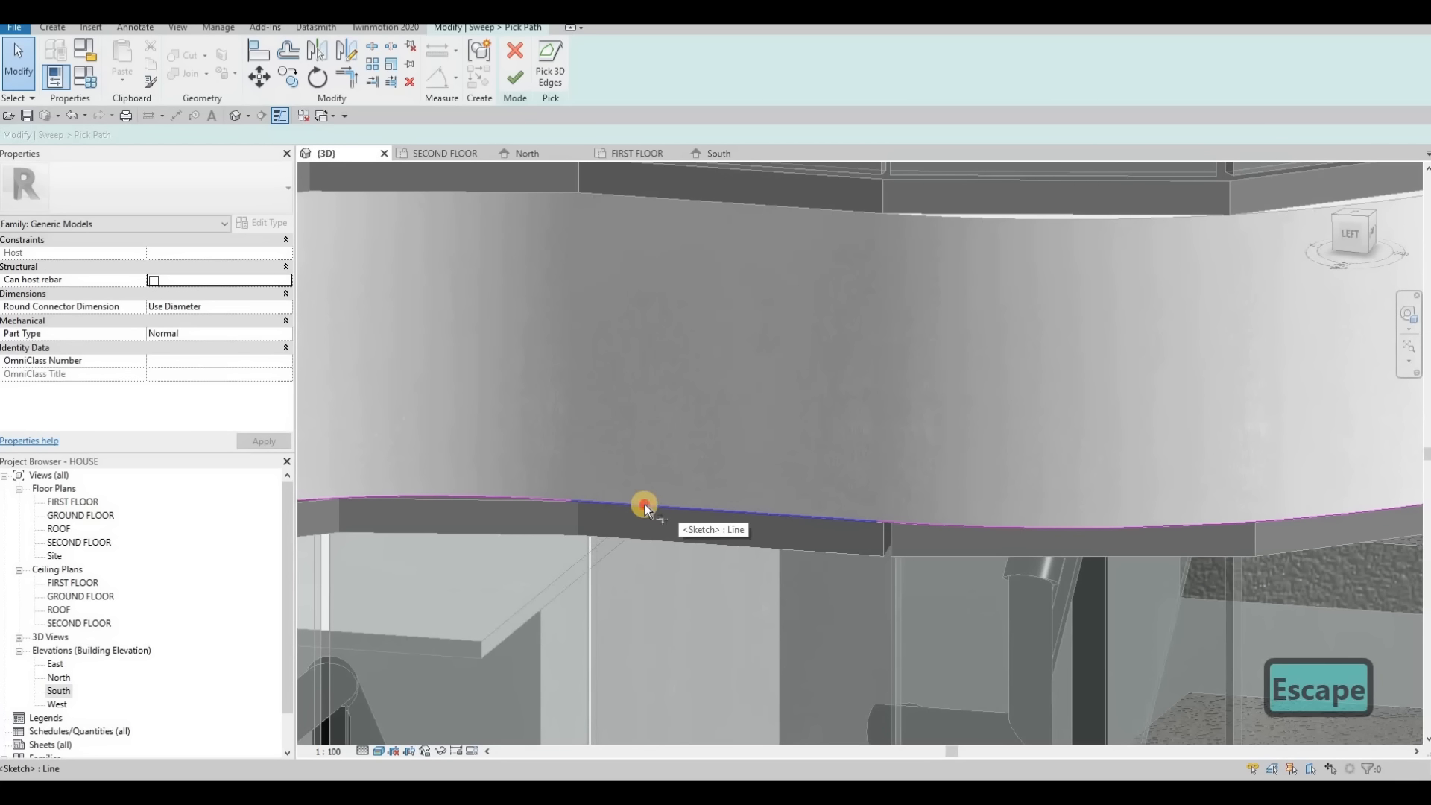
key(t)
key(r)
click(550, 497)
click(553, 500)
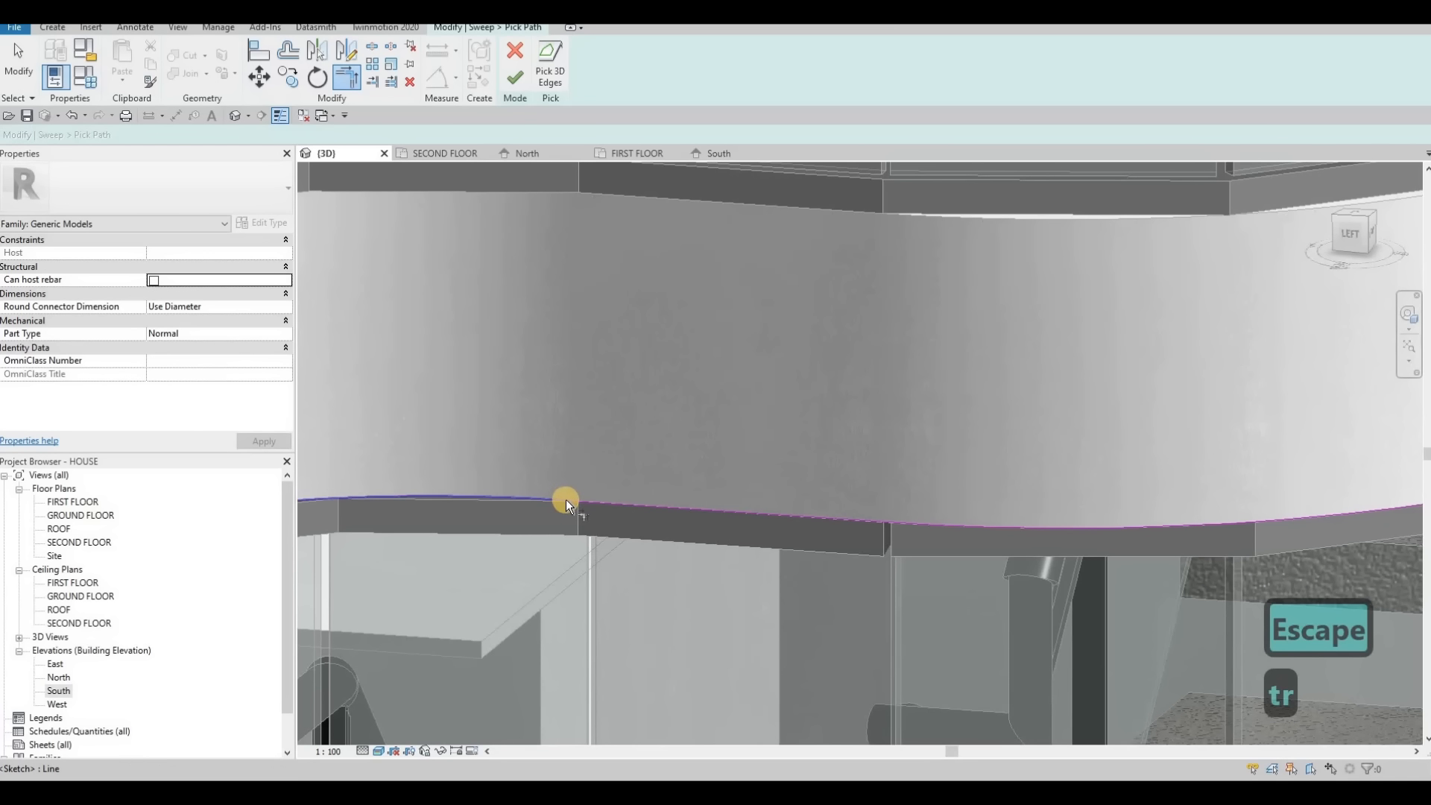
scroll(563, 496, up, 3)
key(Escape)
key(Escape)
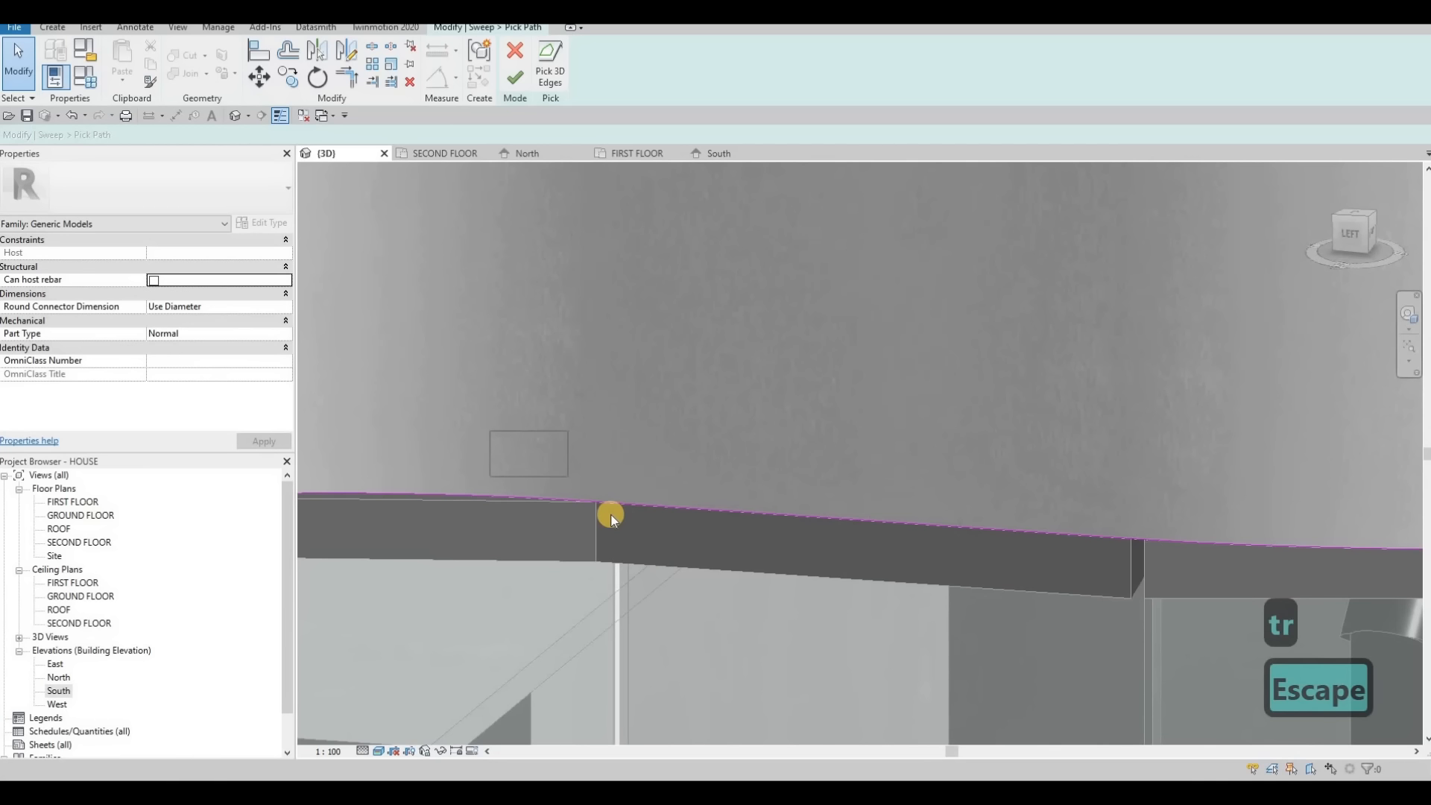
key(t)
key(r)
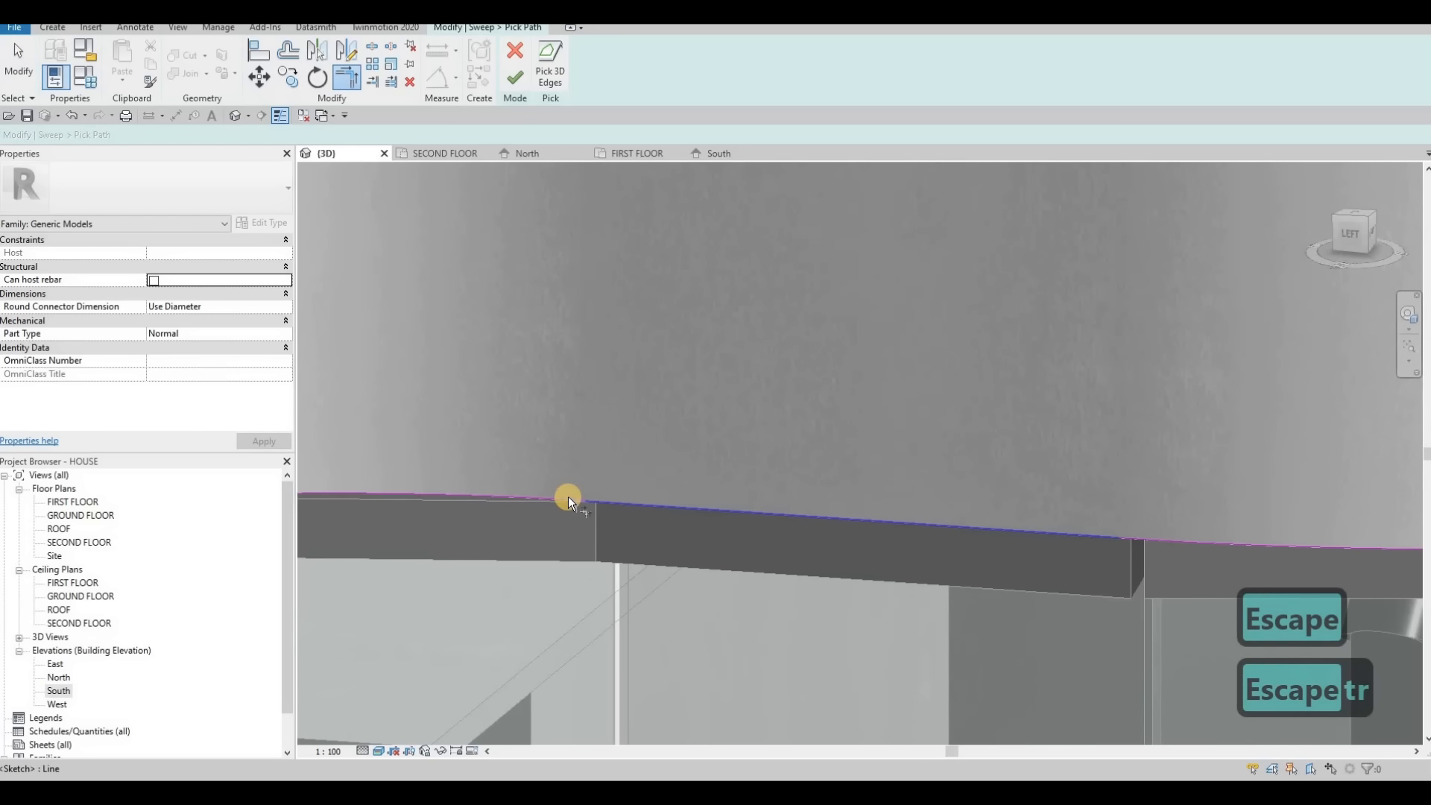
click(515, 88)
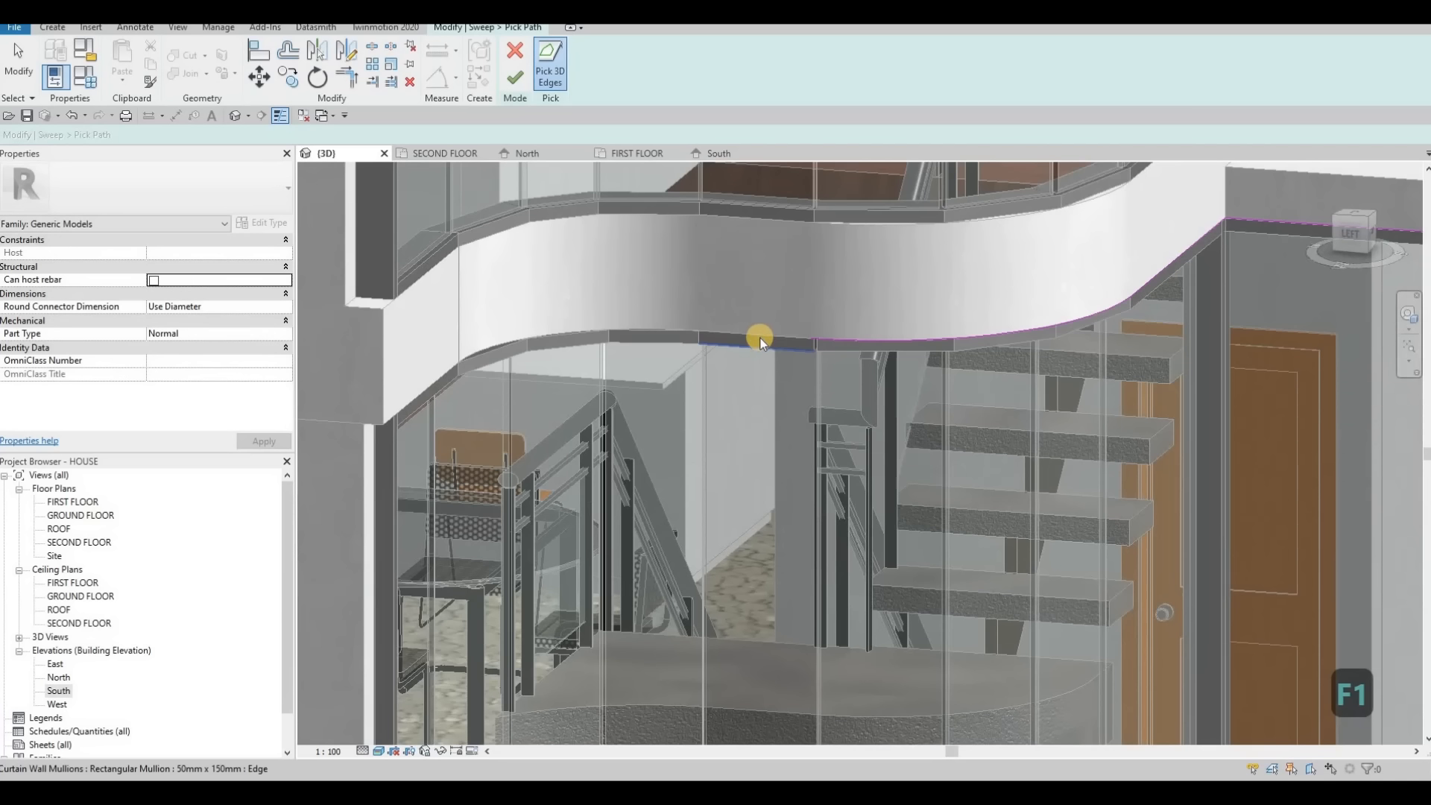
Add another balcony edge to the path and trim it against the adjoining segment.
scroll(760, 338, up, 3)
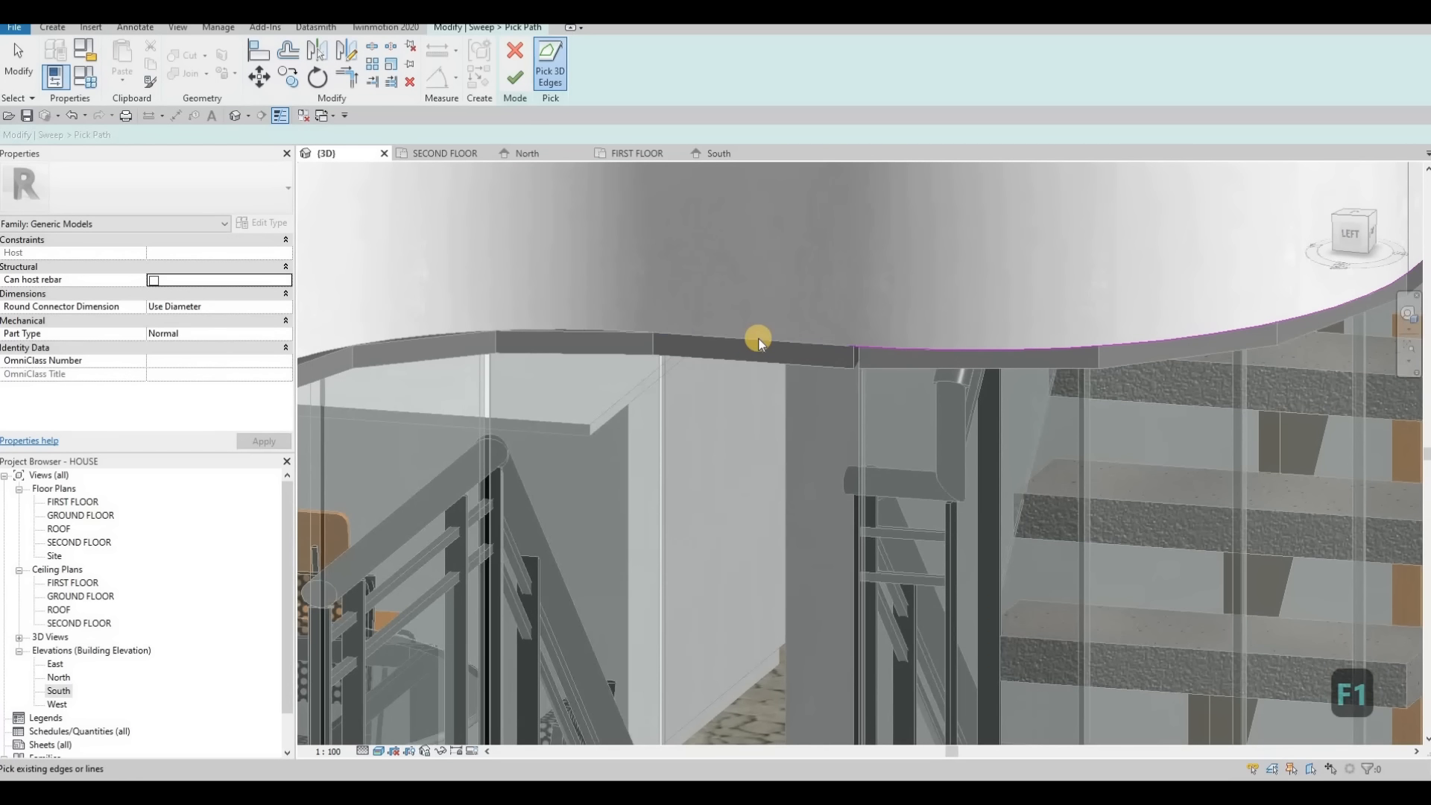
click(598, 328)
key(Escape)
key(Escape)
key(Escape)
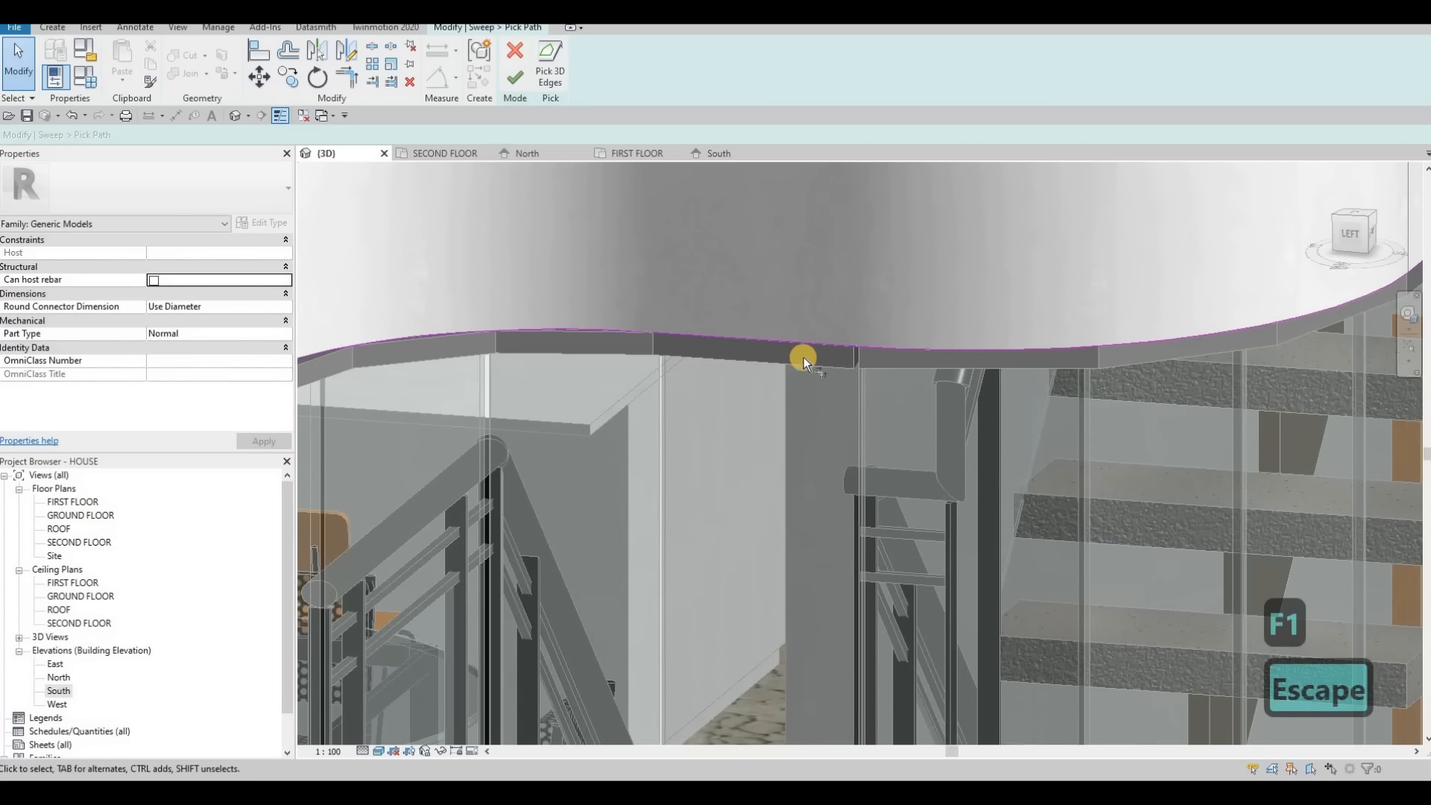
key(t)
key(r)
click(717, 339)
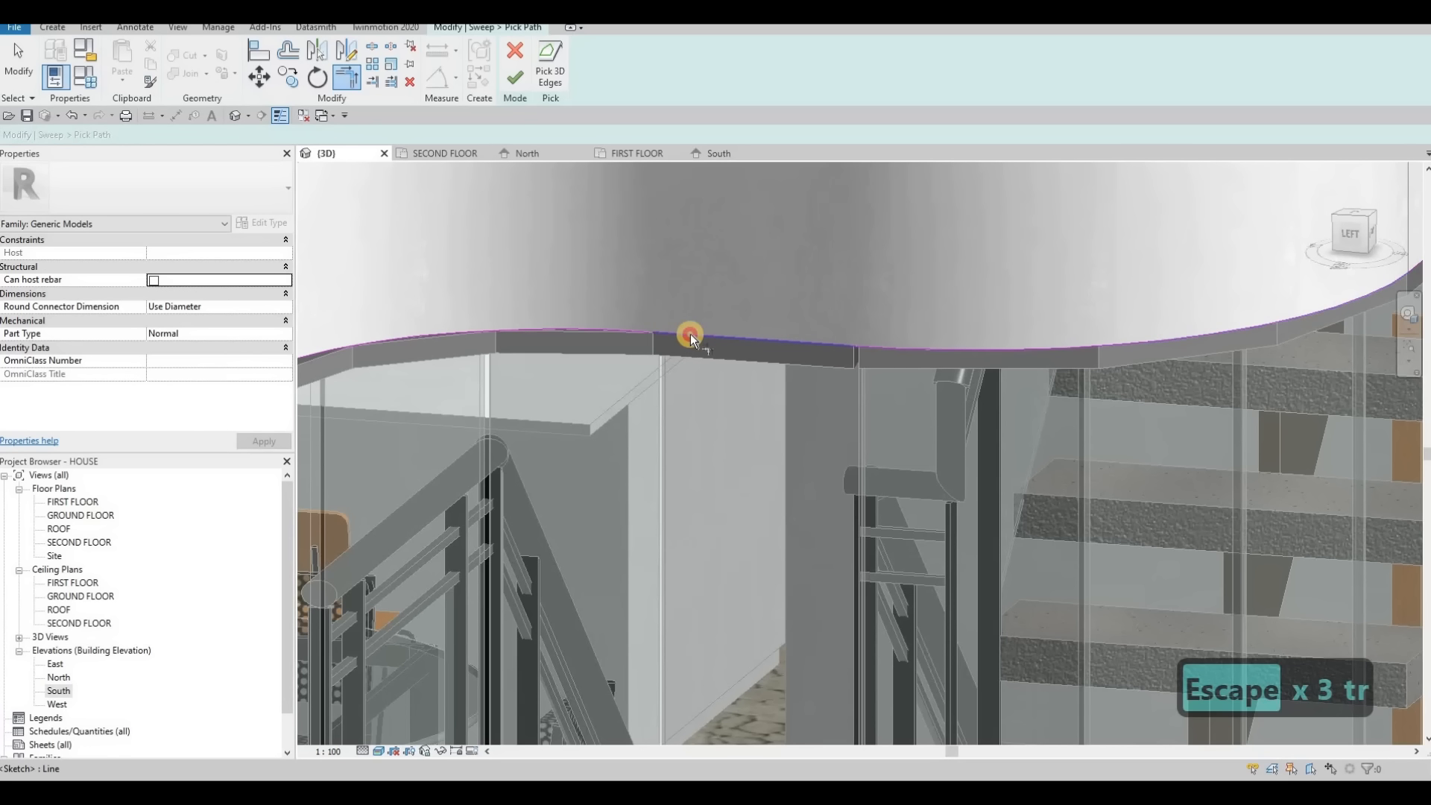
click(654, 333)
scroll(655, 332, down, 1)
middle_drag(654, 332, 978, 319)
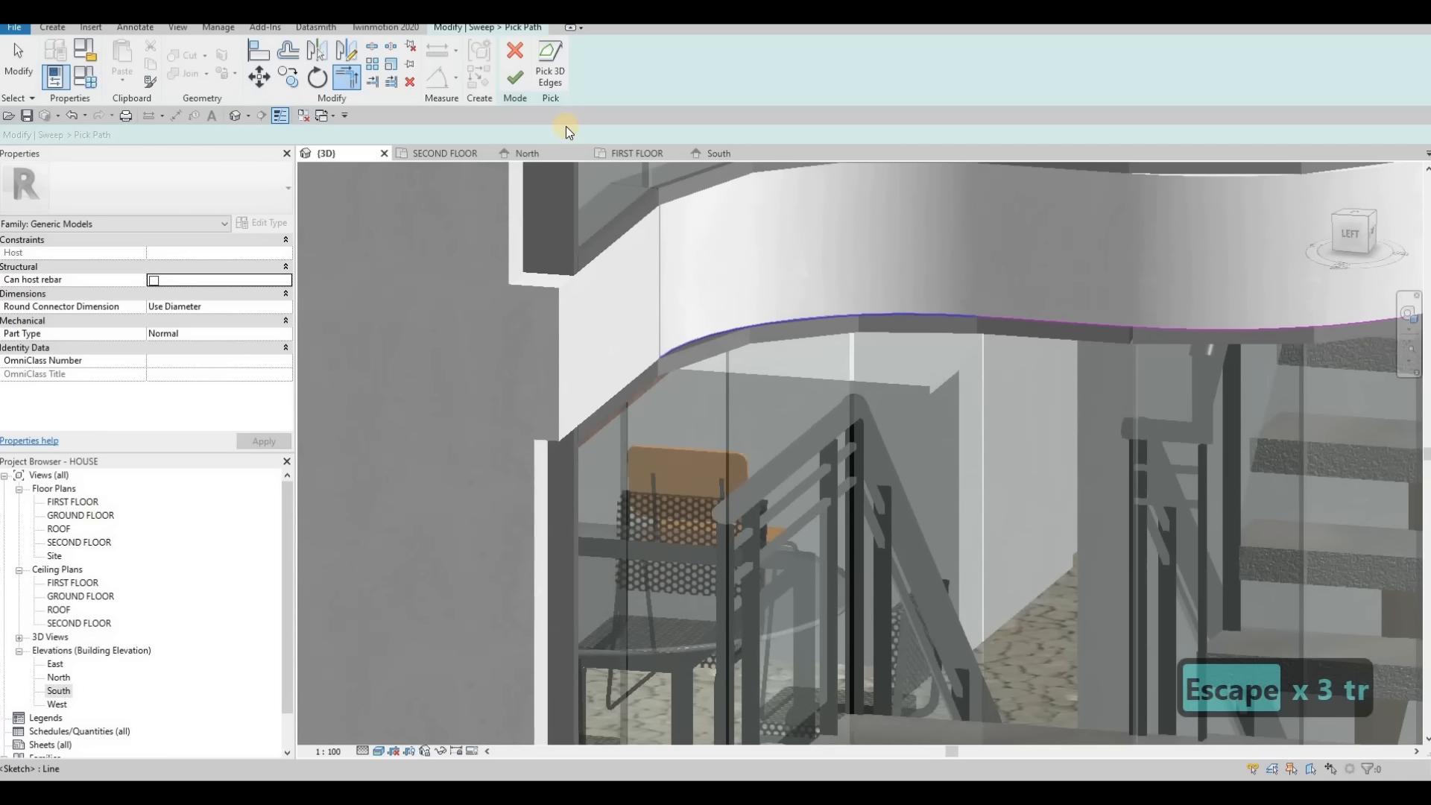
Trim the curved edge with TR so it meets the adjacent path line.
click(548, 72)
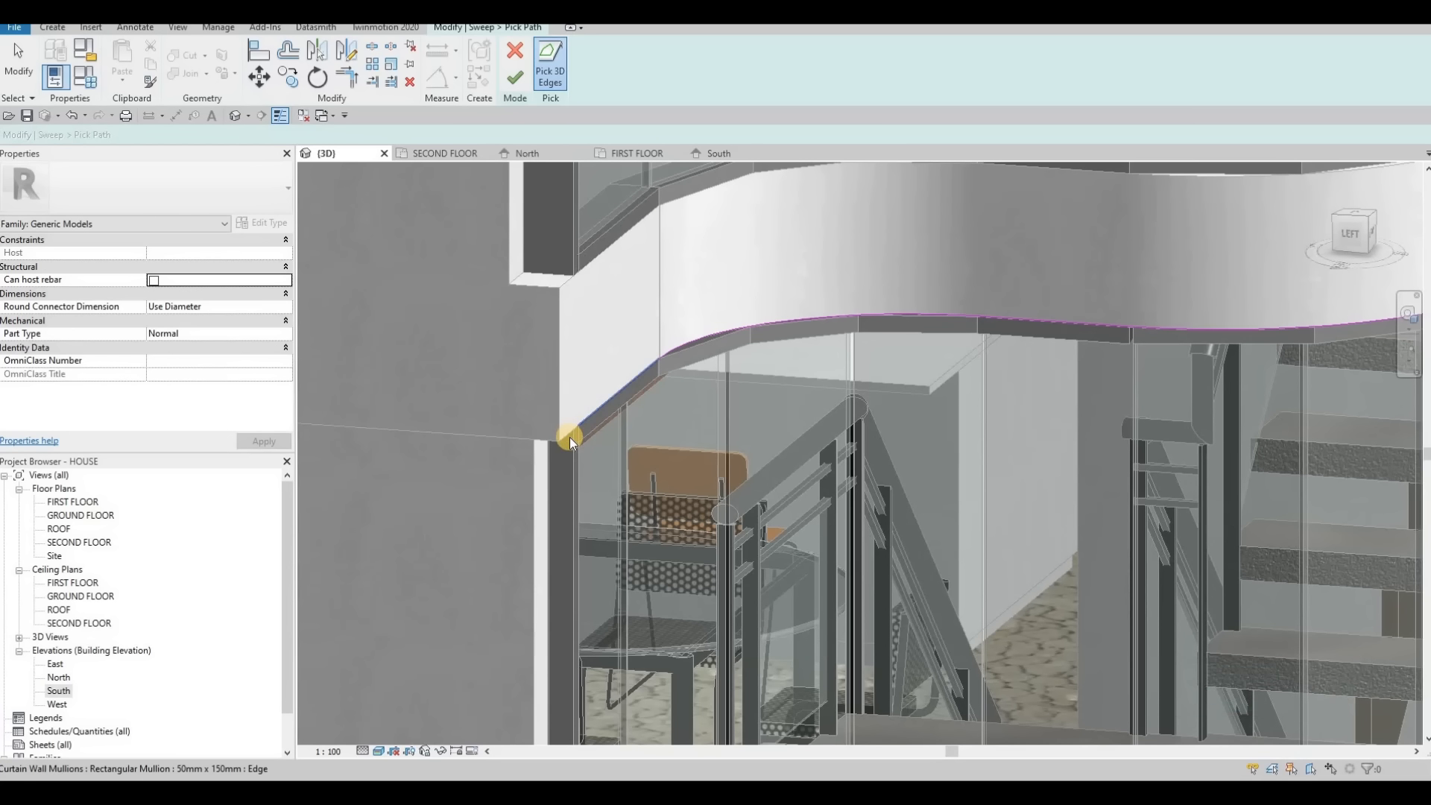
key(Escape)
key(Escape)
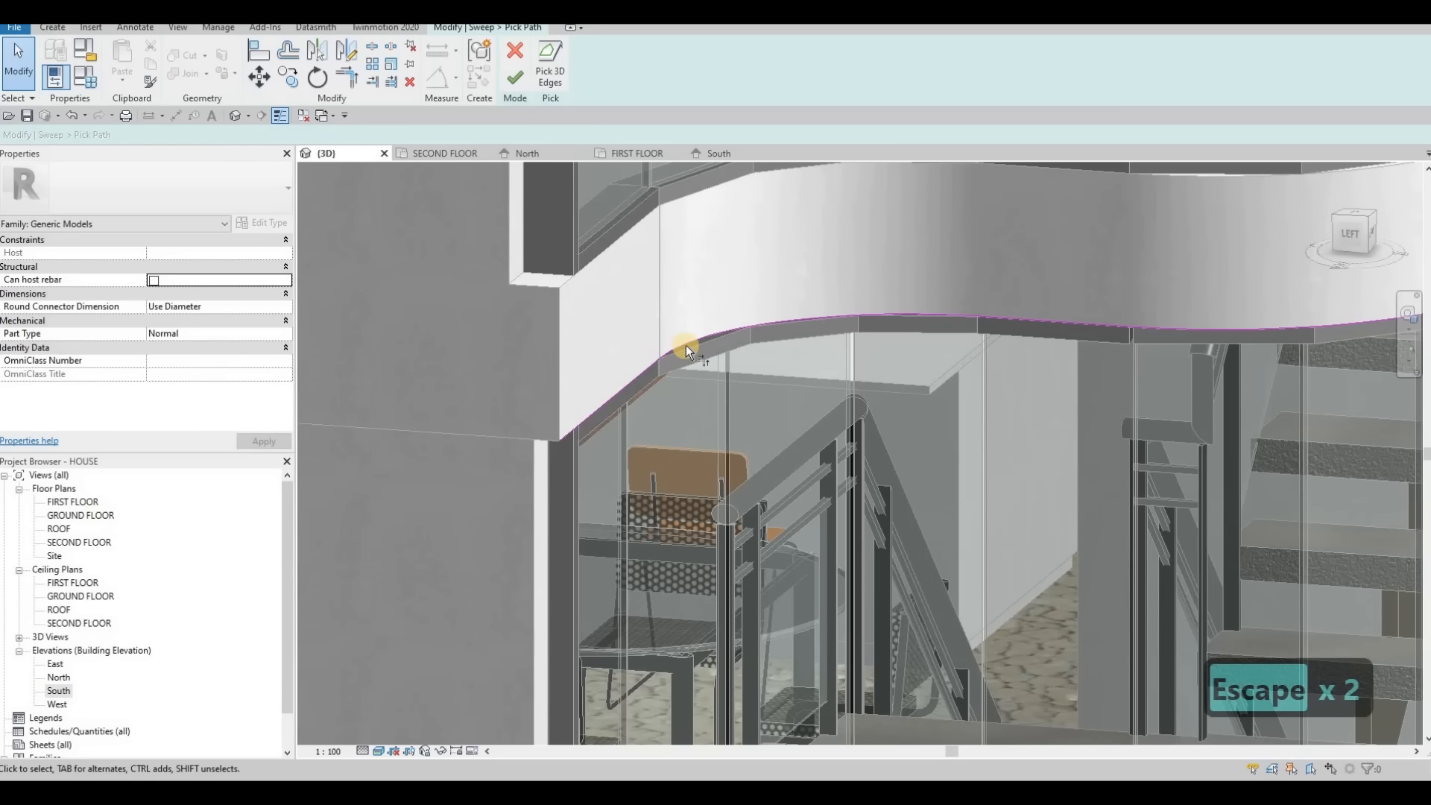
text(tr)
click(642, 369)
click(613, 204)
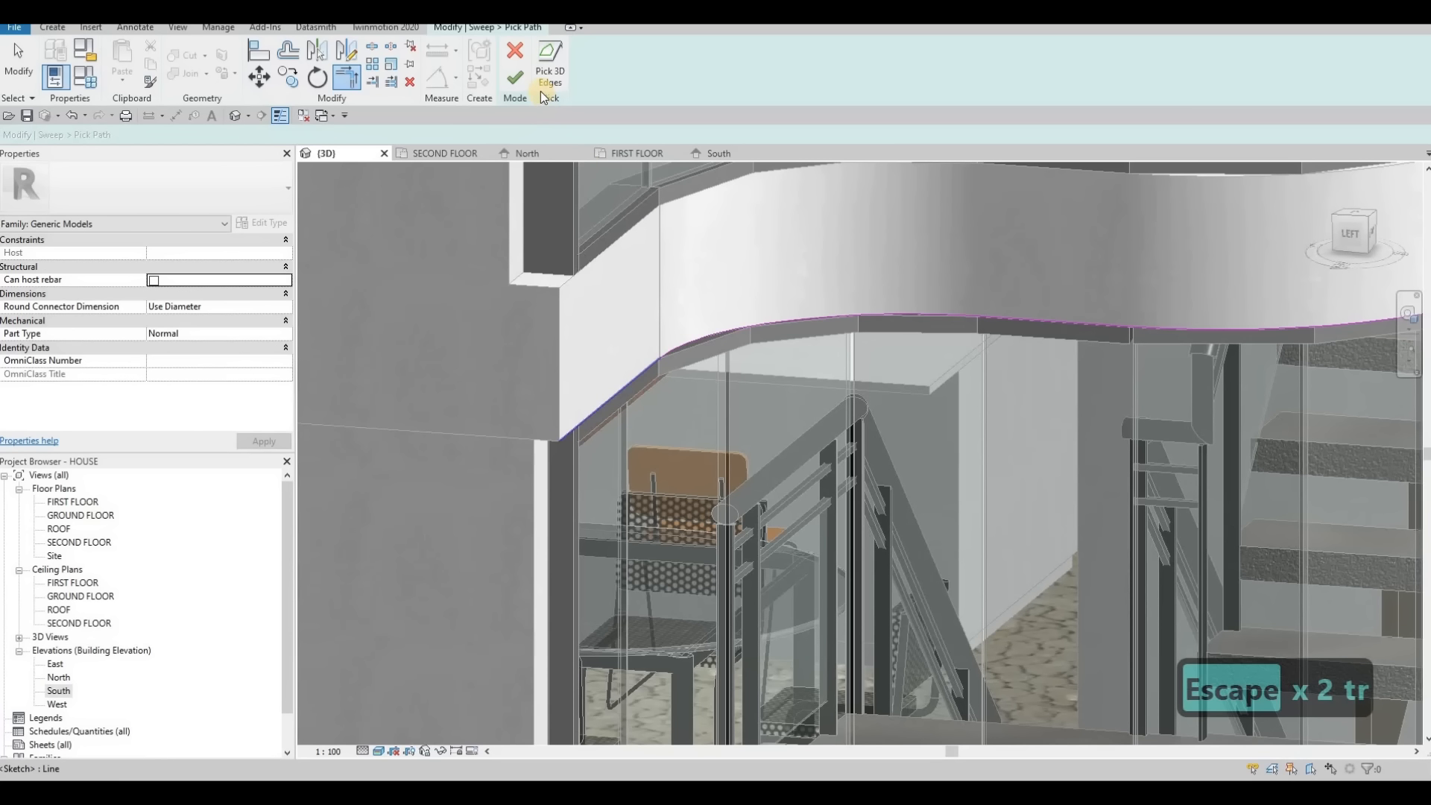
Finish the sweep path and orbit to its start on the curved slab edge.
click(517, 78)
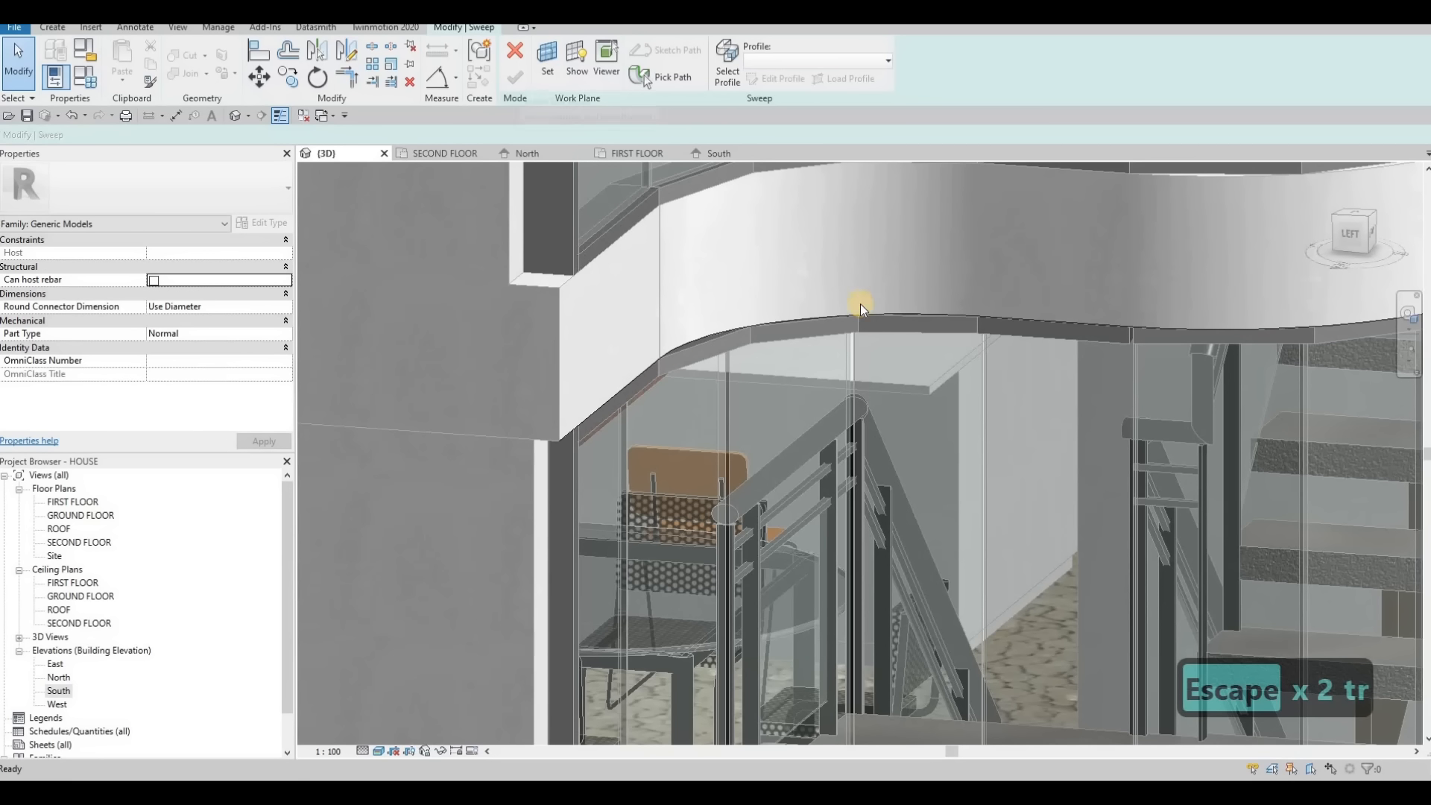
mouse_move(936, 340)
shift+middle_down()
mouse_move(934, 377)
mouse_move(939, 321)
mouse_move(1112, 248)
mouse_move(1067, 256)
shift+middle_up()
scroll(1066, 256, up, 5)
shift+middle_drag(790, 359, 884, 357)
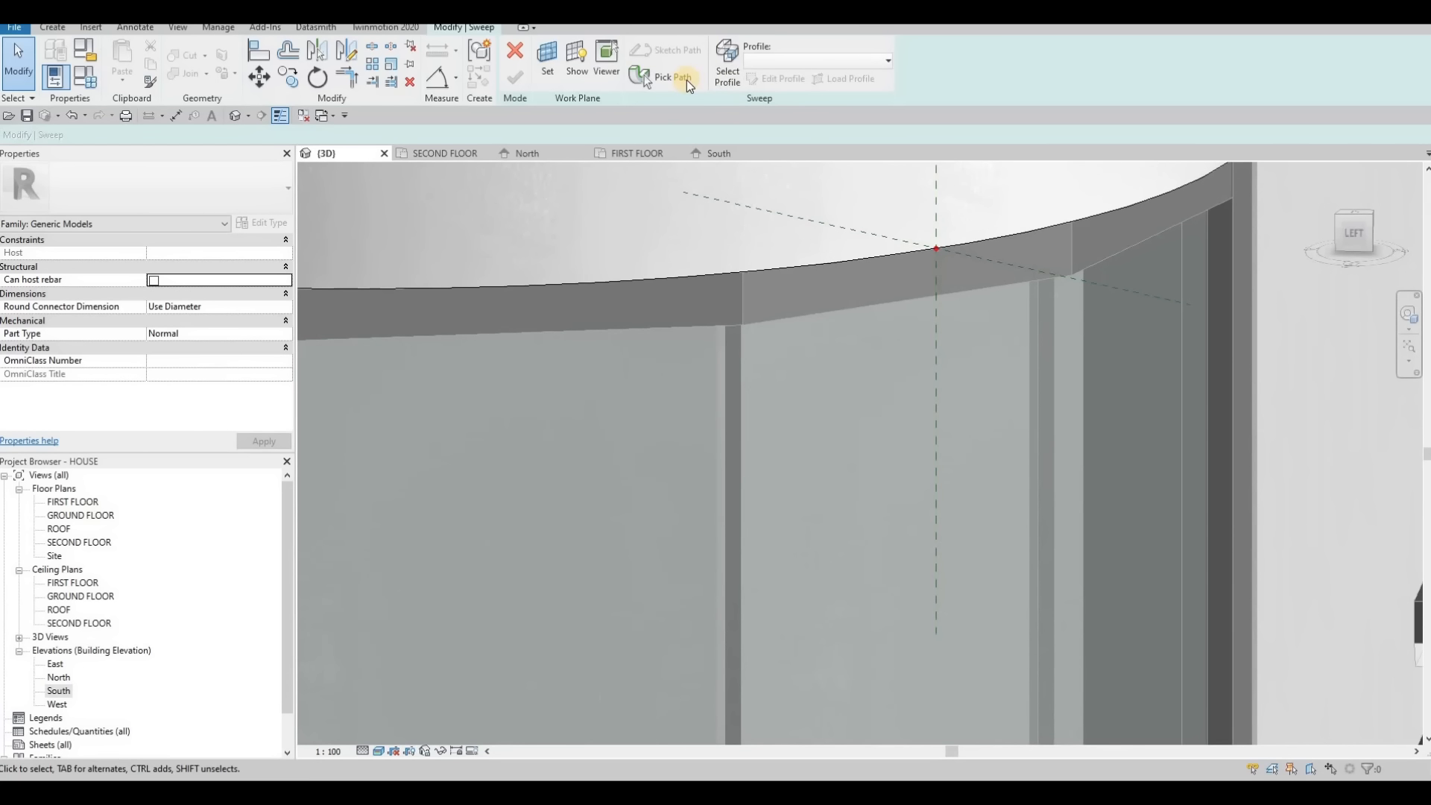
Open the sweep profile for editing and draw a rectangle at the path start.
click(687, 79)
click(727, 74)
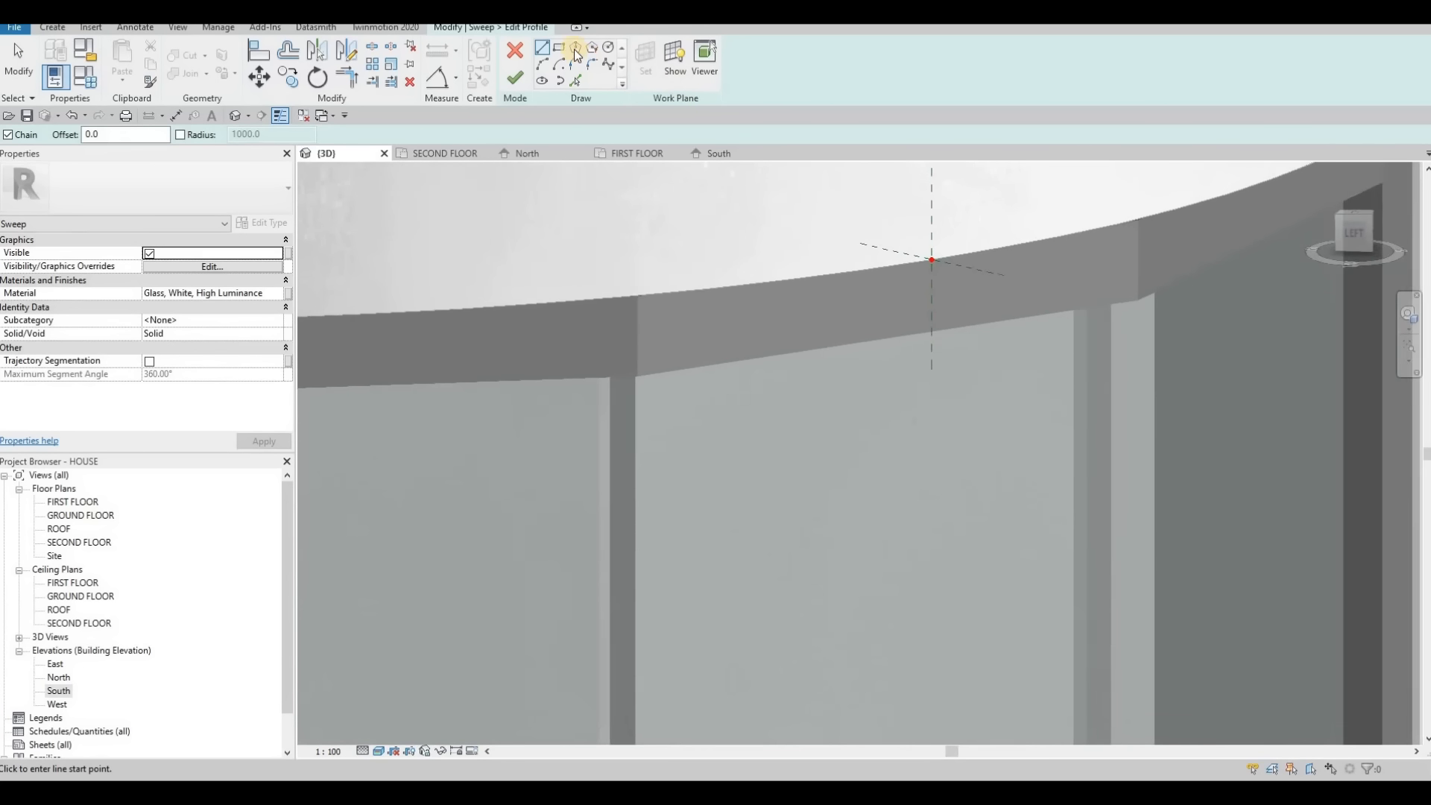
click(945, 248)
key(Escape)
key(Escape)
key(Escape)
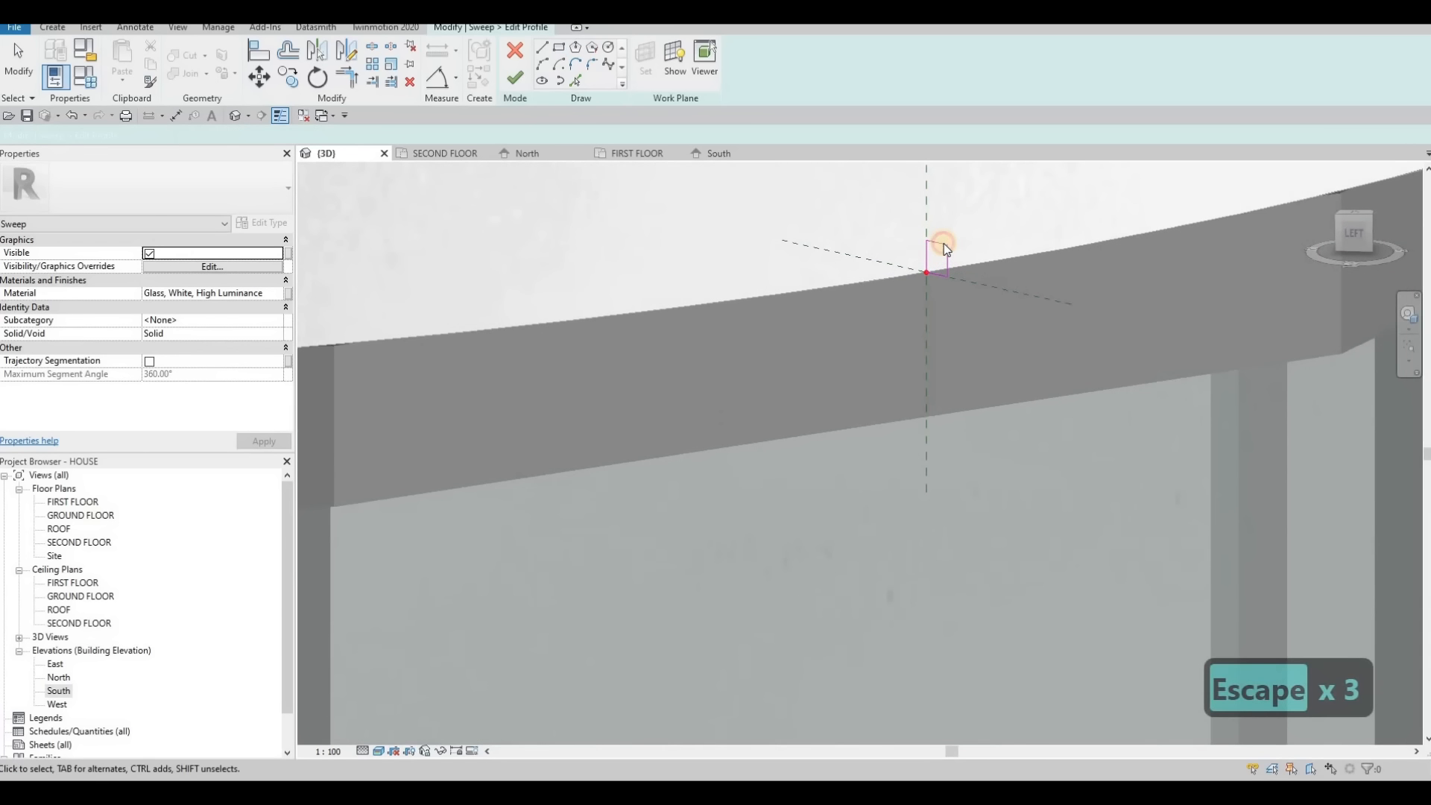
Set both rectangle sides to 5 and finish the profile sketch.
click(939, 209)
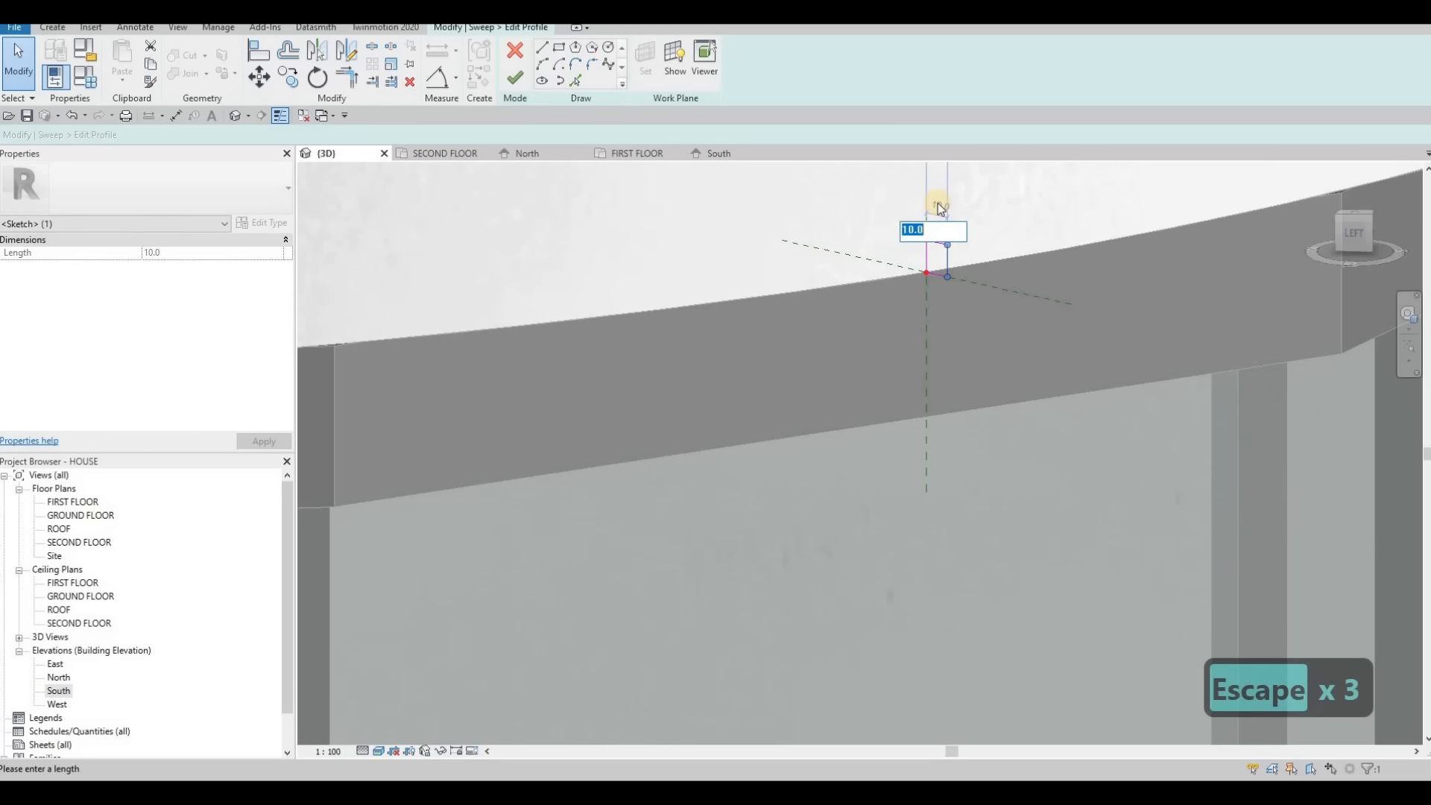
text(5)
key(Return)
key(Escape)
click(933, 241)
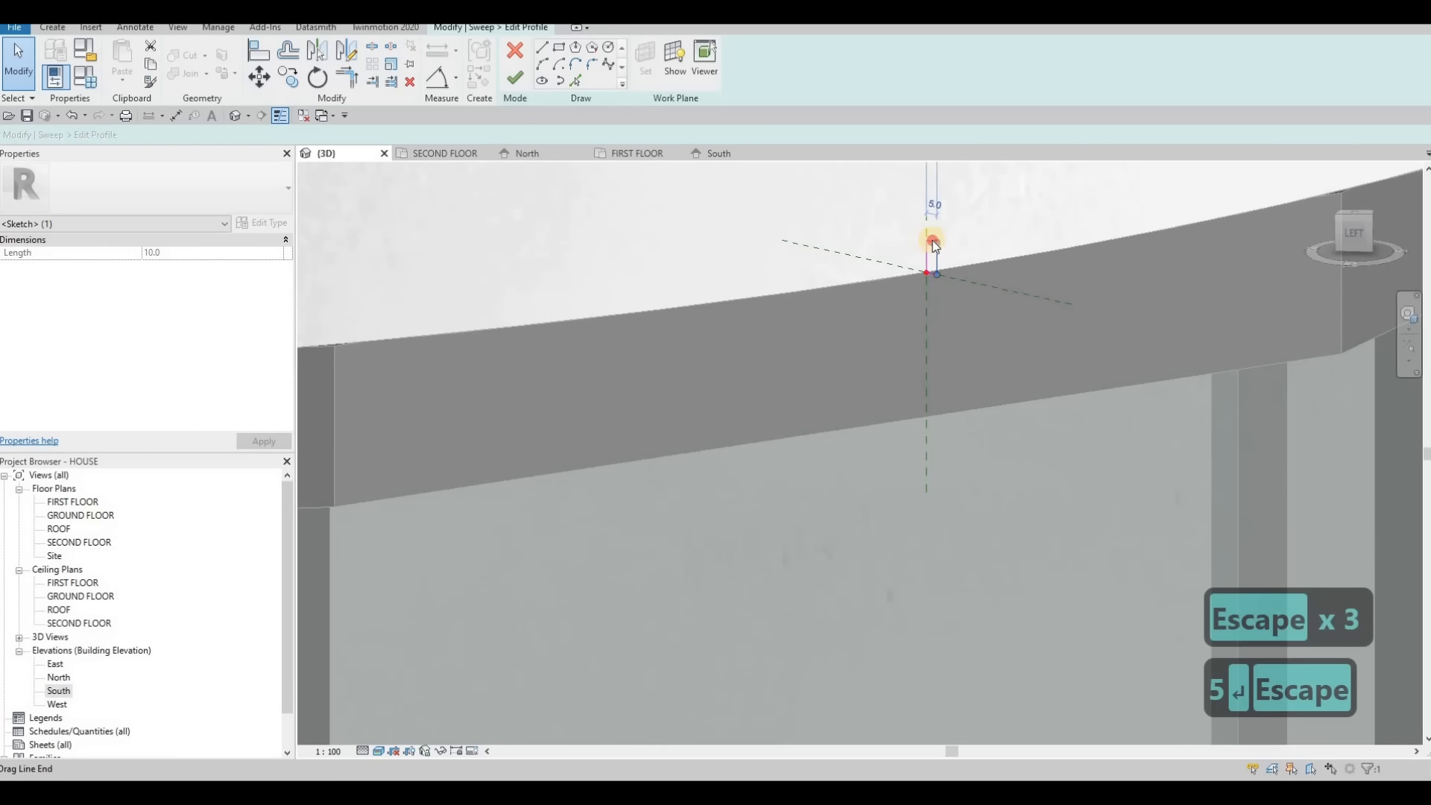
key(Escape)
click(931, 242)
key(Escape)
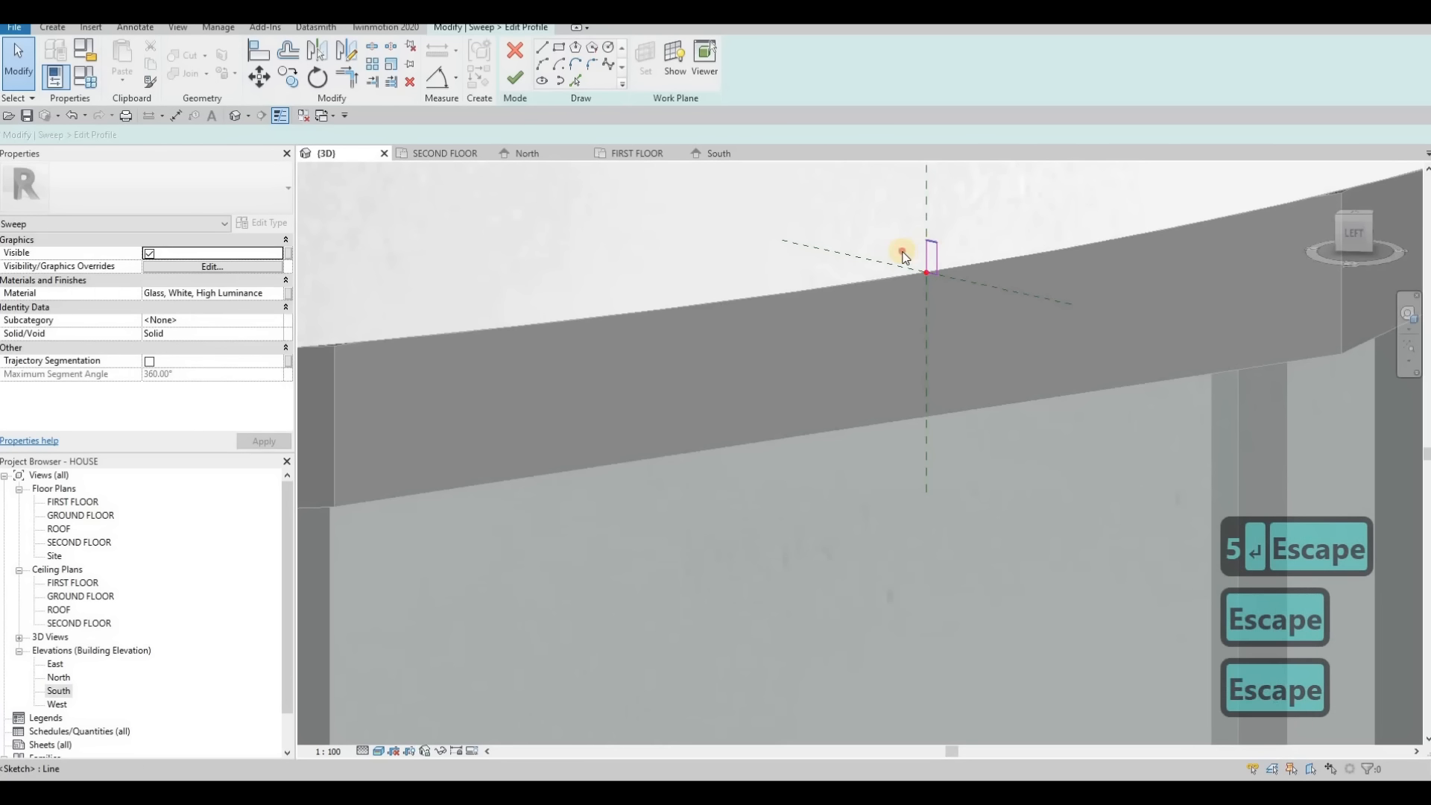
click(932, 242)
text(5)
key(Return)
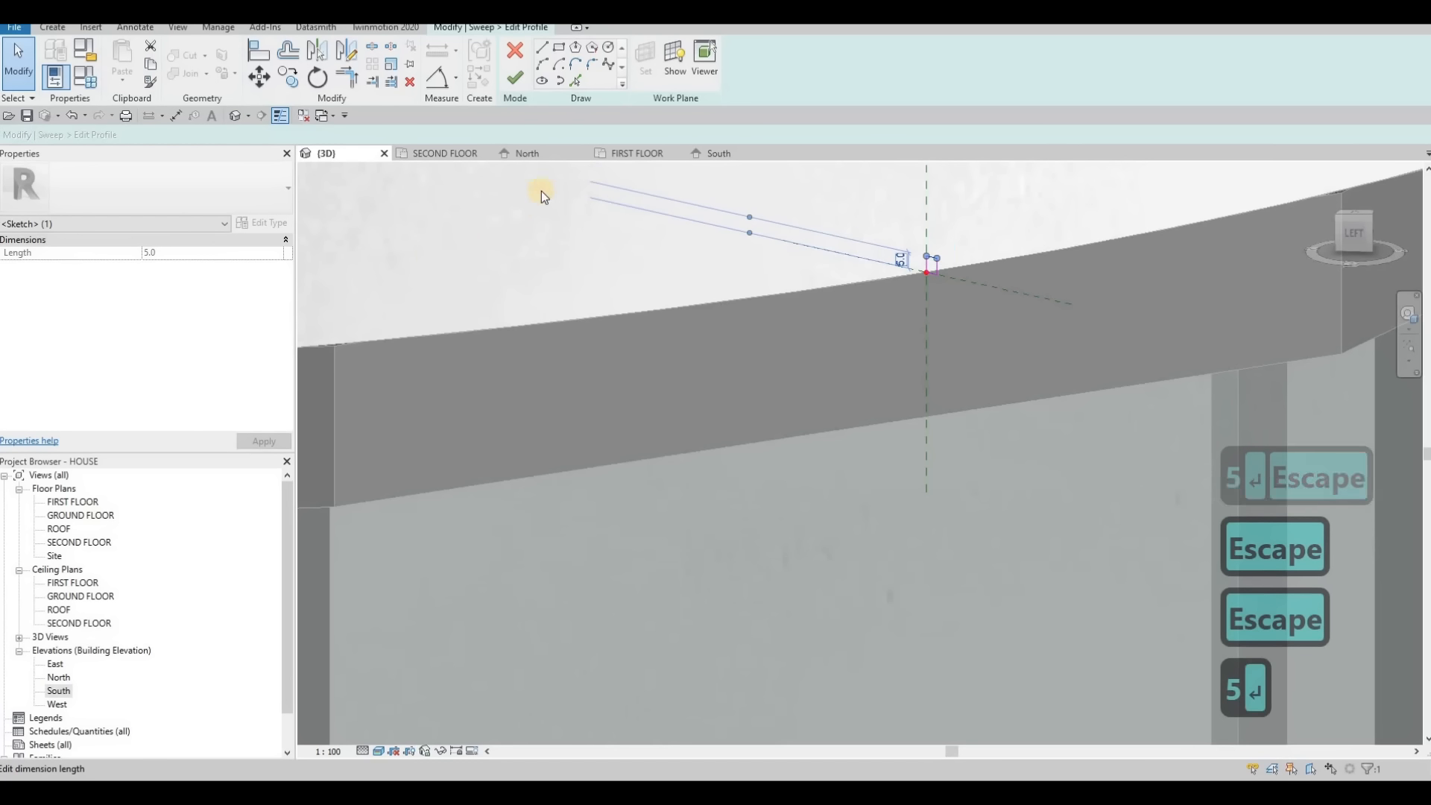
click(514, 78)
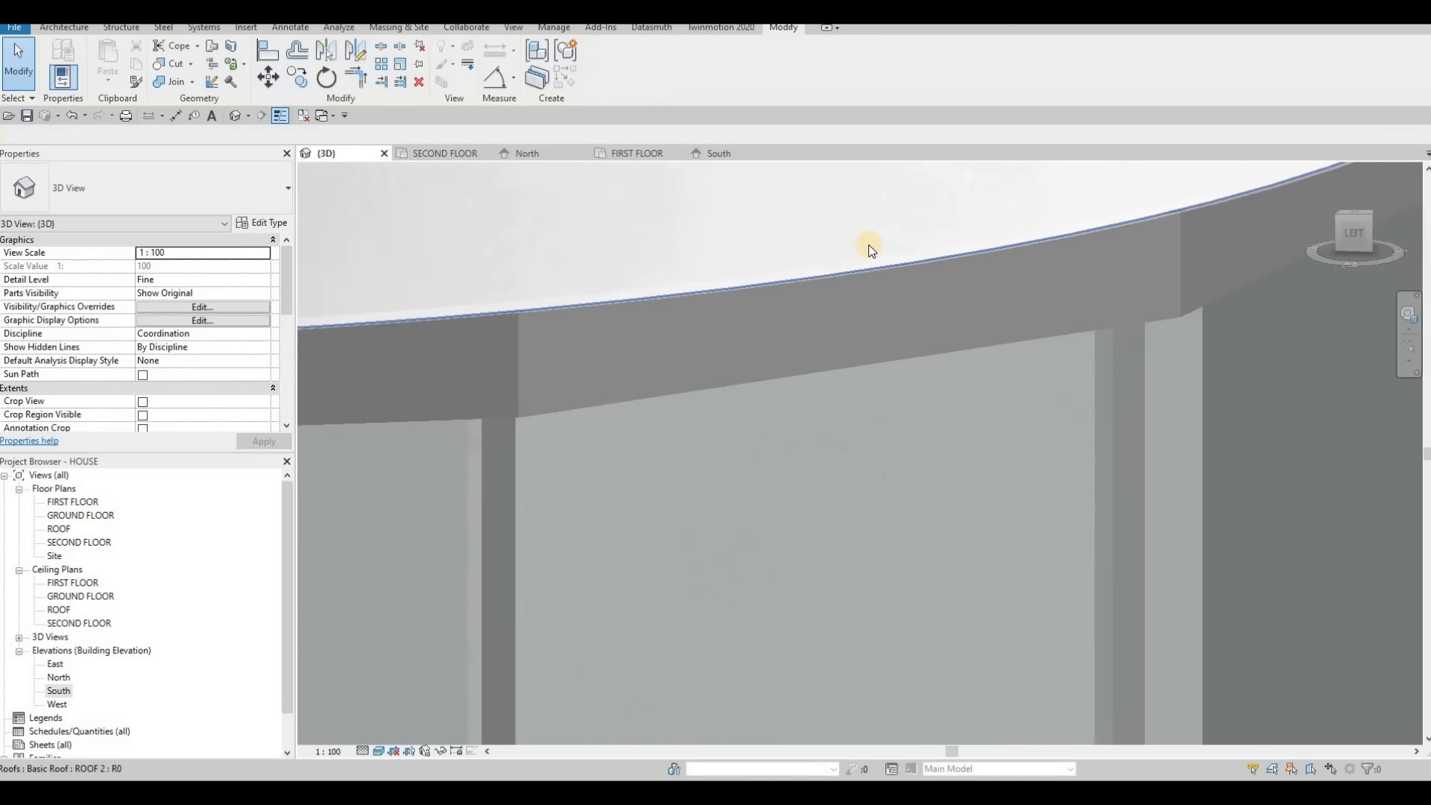
Clear the selection and pan along the new trim past the stairs and curved balcony edge.
middle_drag(869, 240, 872, 348)
key(Escape)
scroll(985, 273, down, 6)
middle_drag(1066, 306, 776, 383)
scroll(988, 334, down, 3)
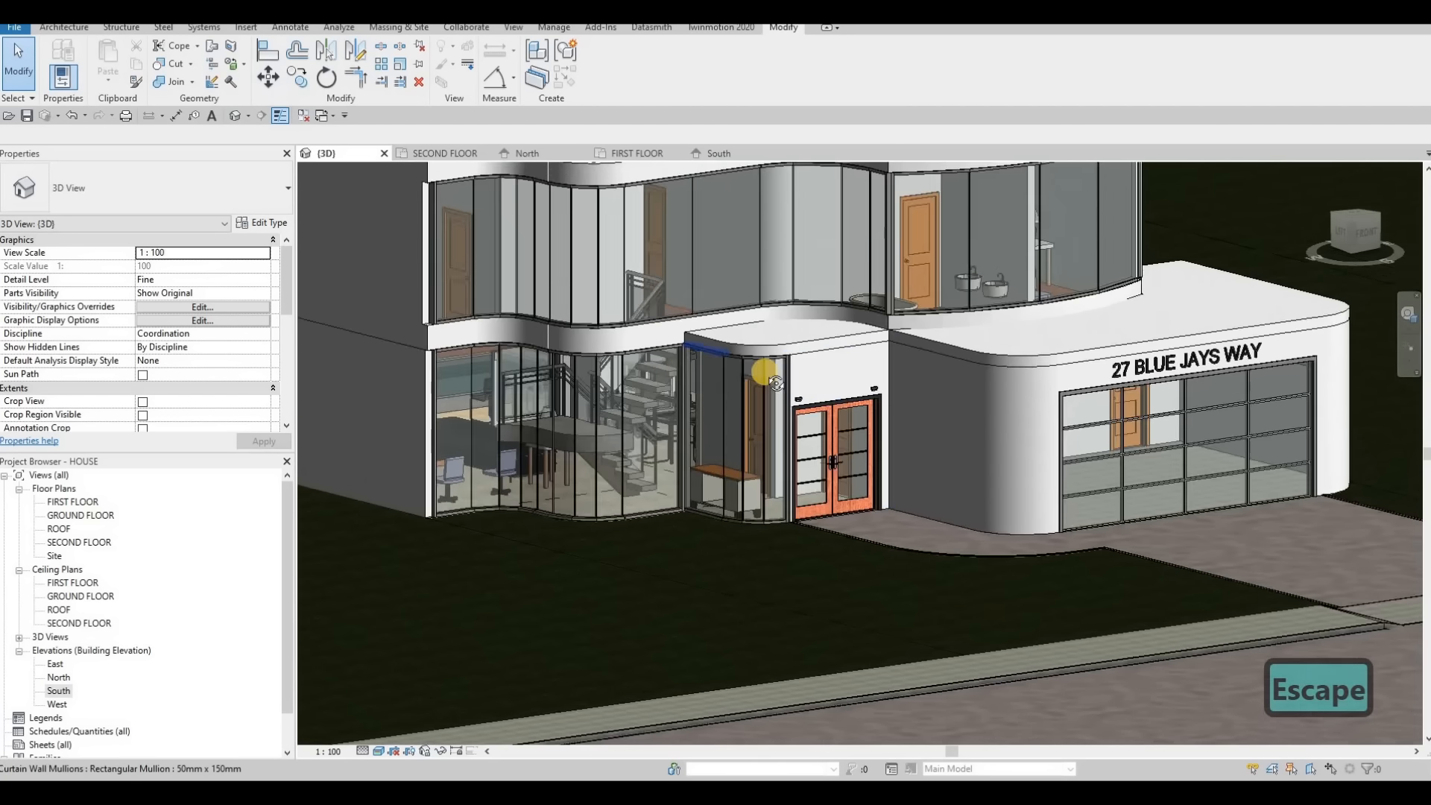
scroll(776, 383, up, 8)
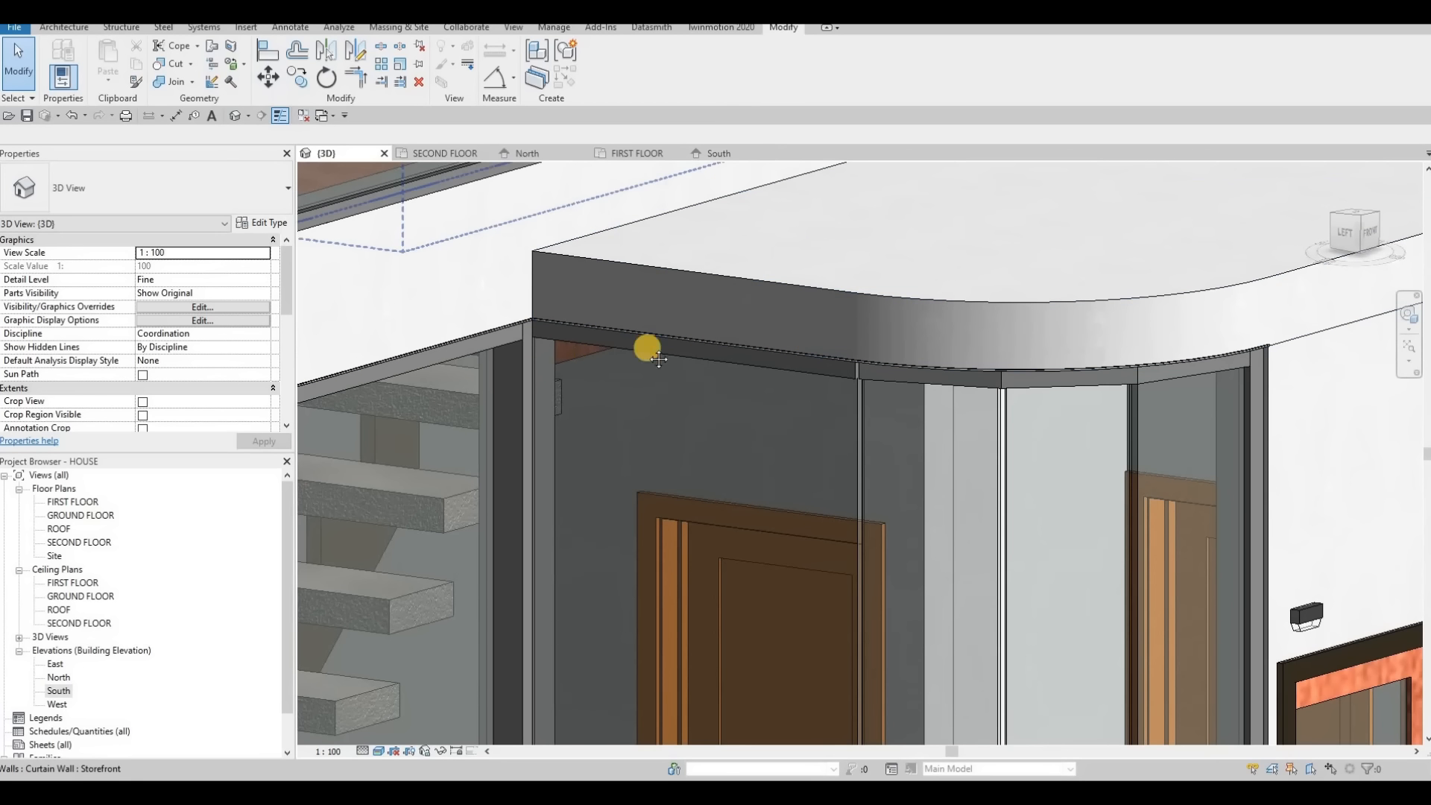
middle_drag(467, 321, 706, 303)
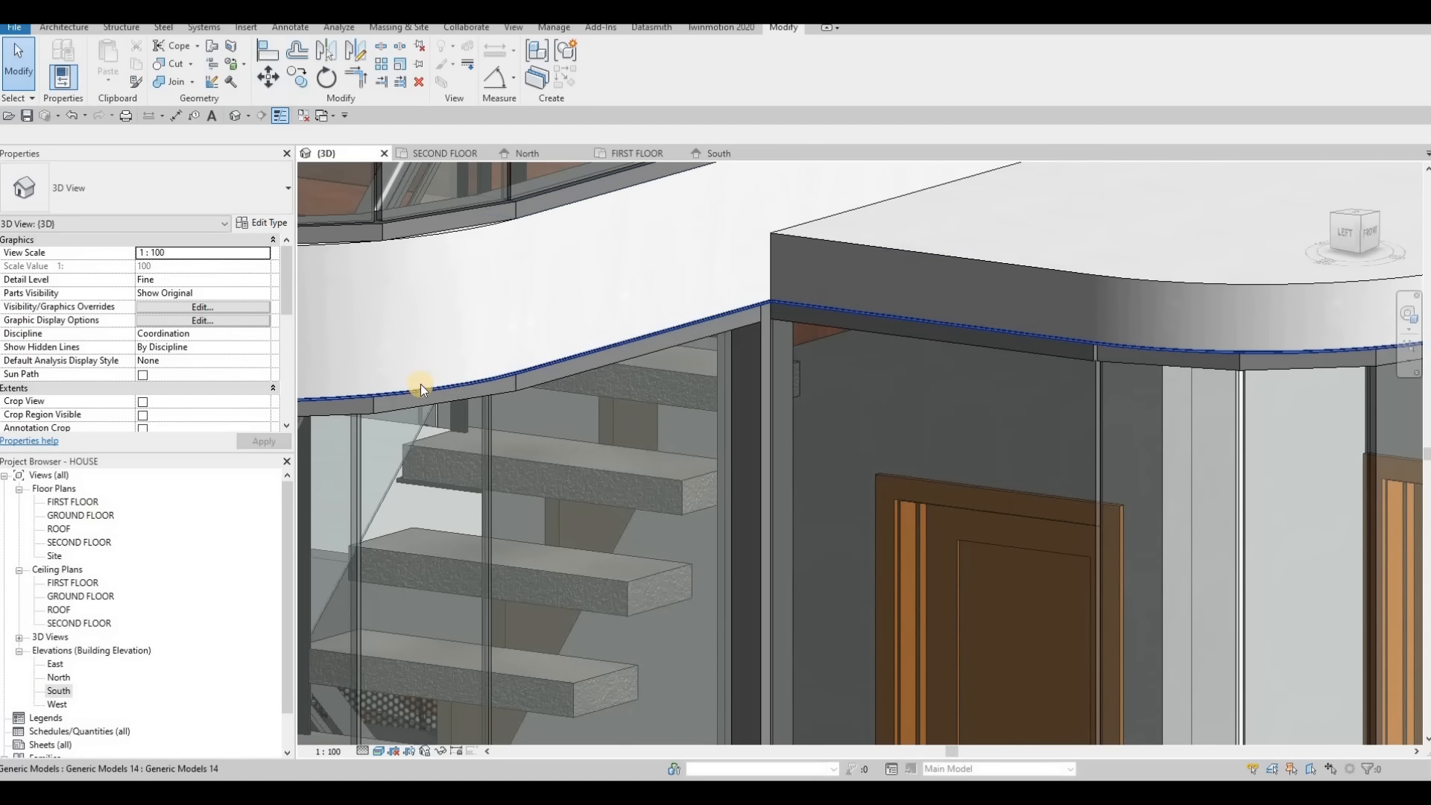
middle_drag(516, 367, 759, 340)
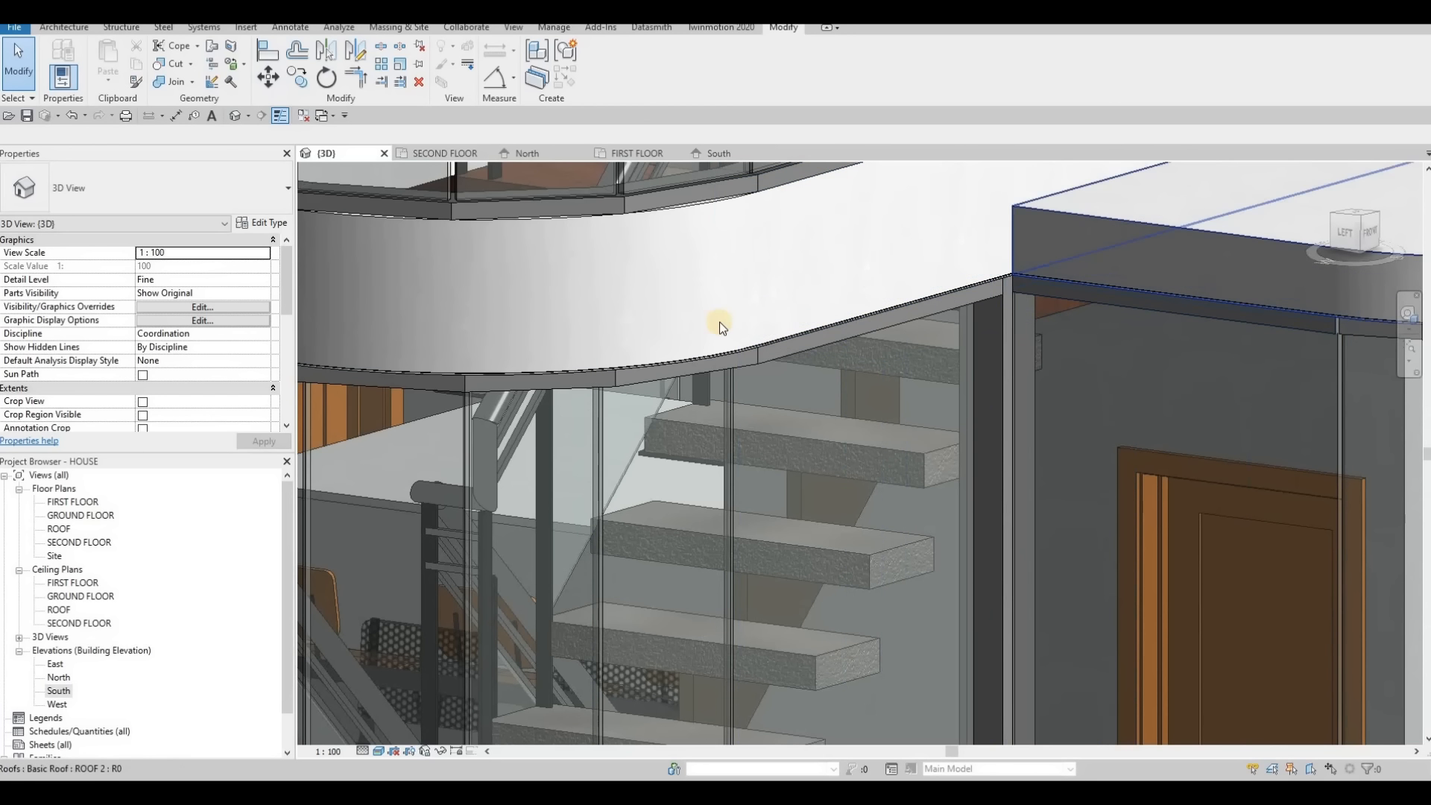
middle_drag(674, 351, 794, 342)
Zoom and orbit toward the entrance canopy, then turn the whole house to face the front.
scroll(794, 342, down, 3)
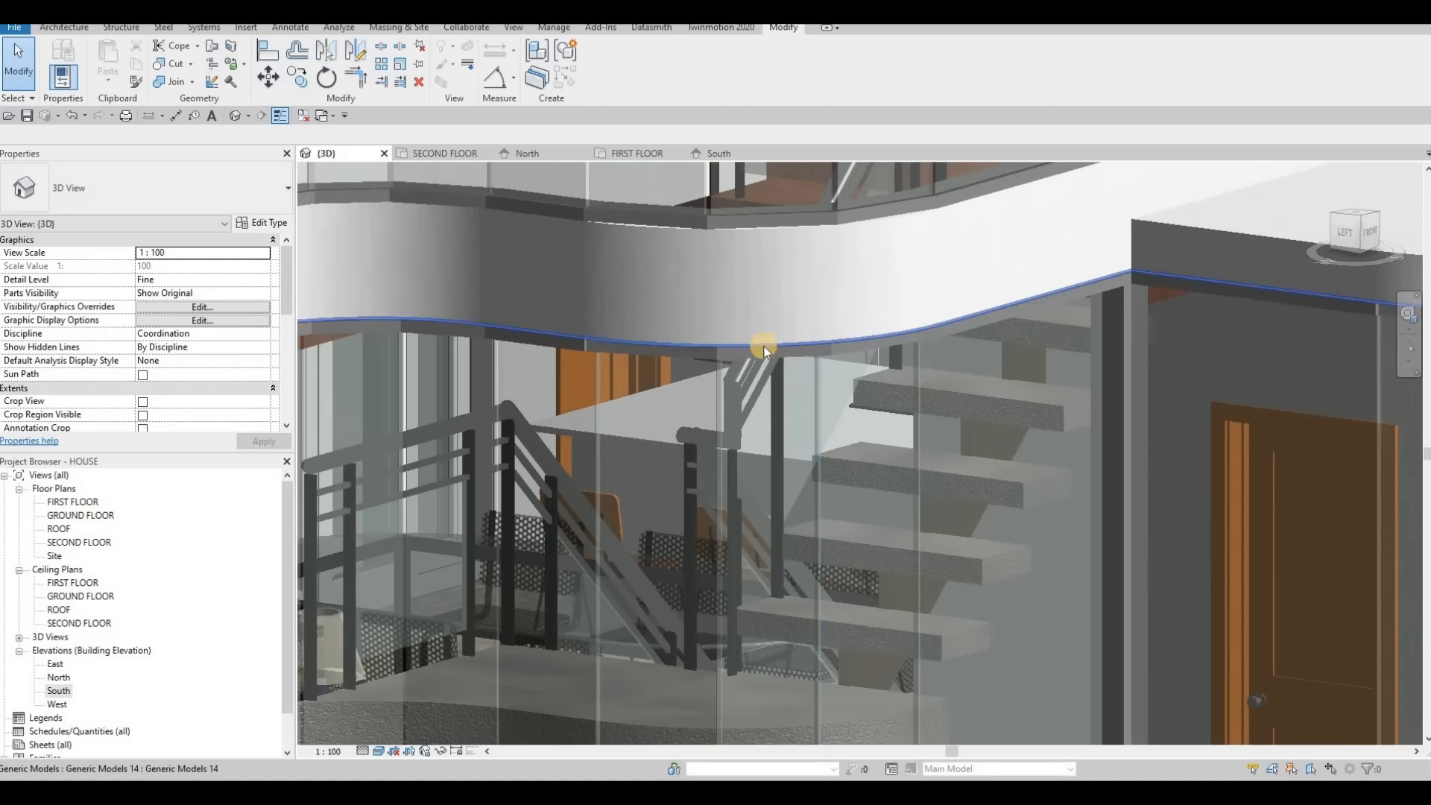
scroll(671, 370, up, 2)
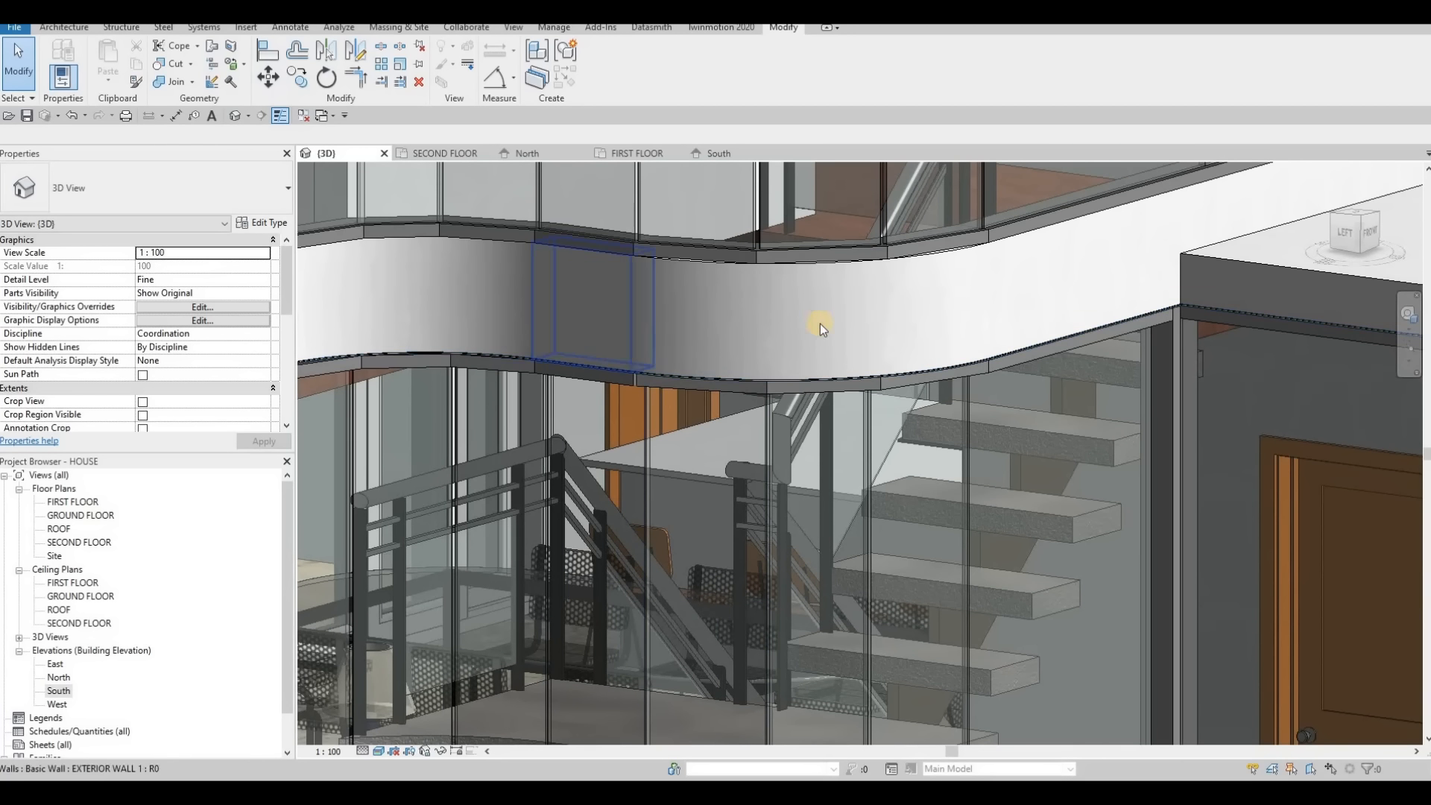
scroll(820, 323, down, 2)
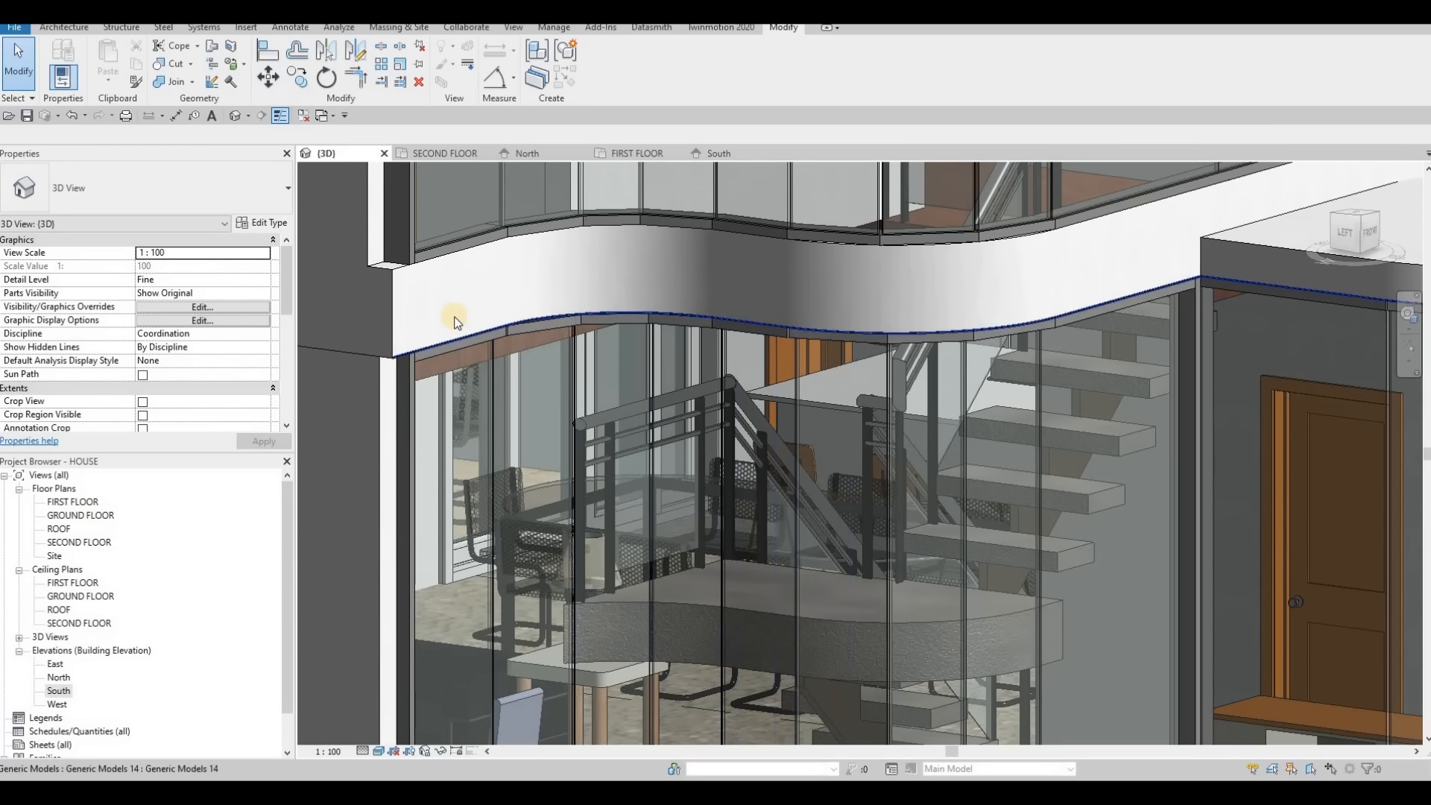
scroll(499, 342, down, 5)
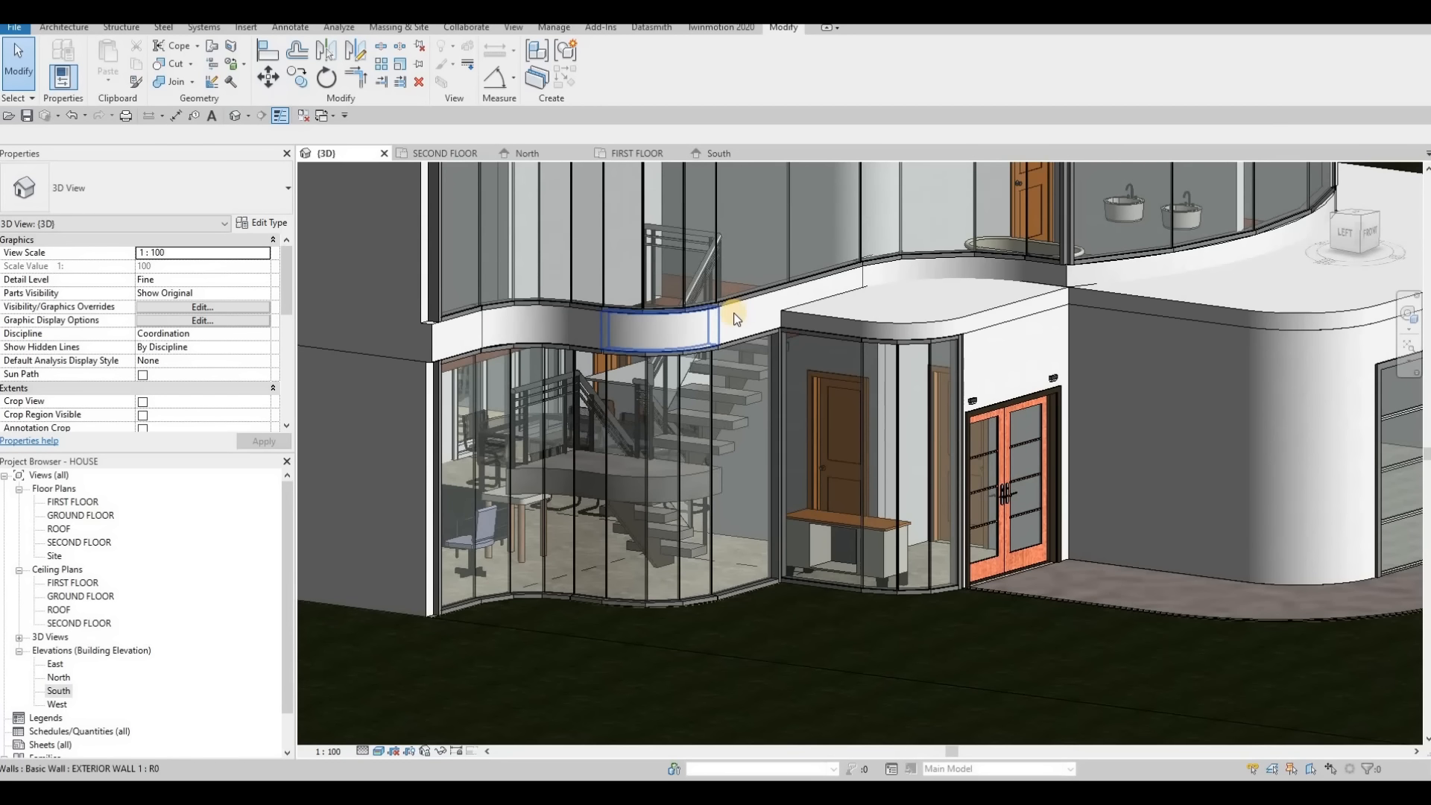
middle_drag(864, 342, 829, 409)
scroll(758, 375, up, 2)
middle_drag(849, 347, 859, 388)
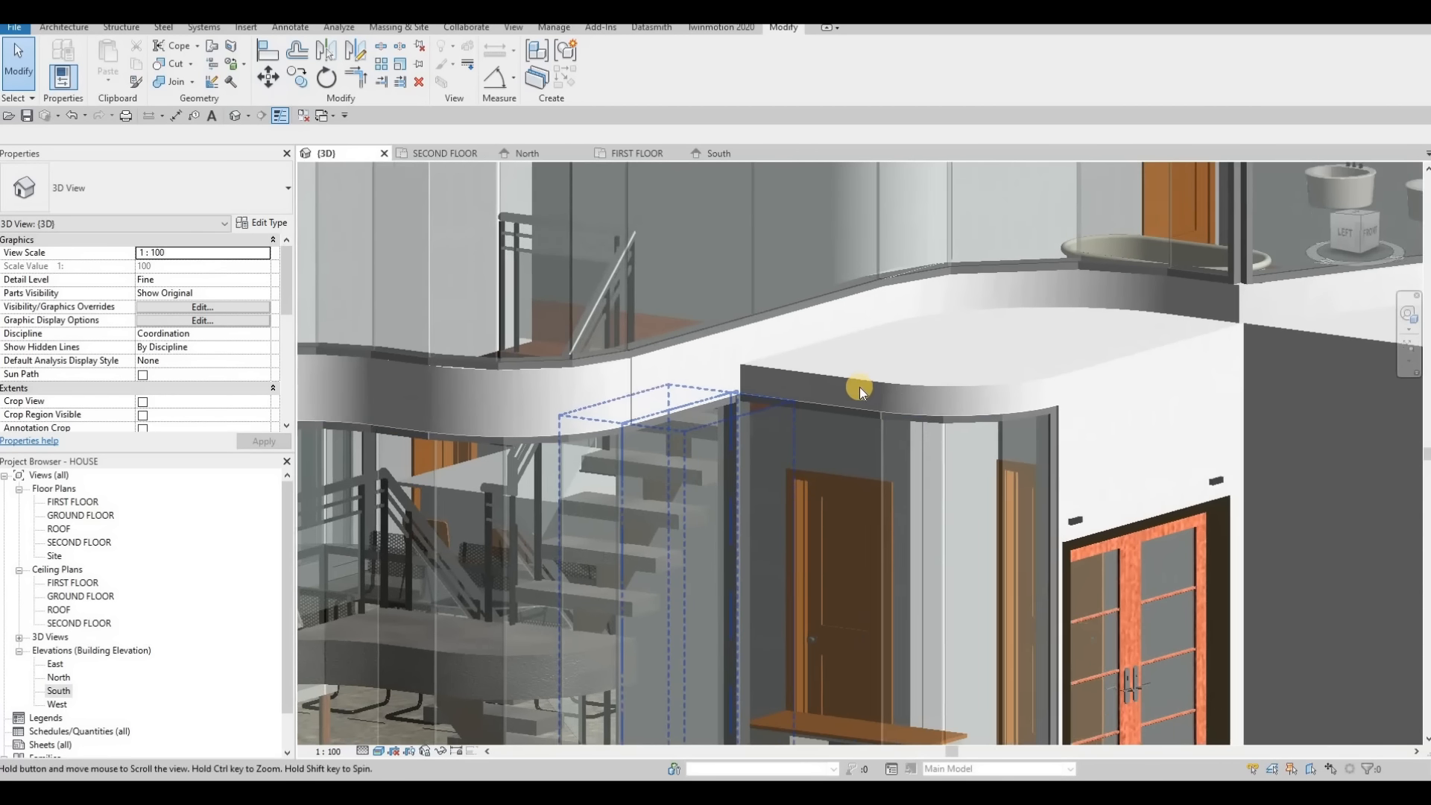
scroll(565, 360, down, 2)
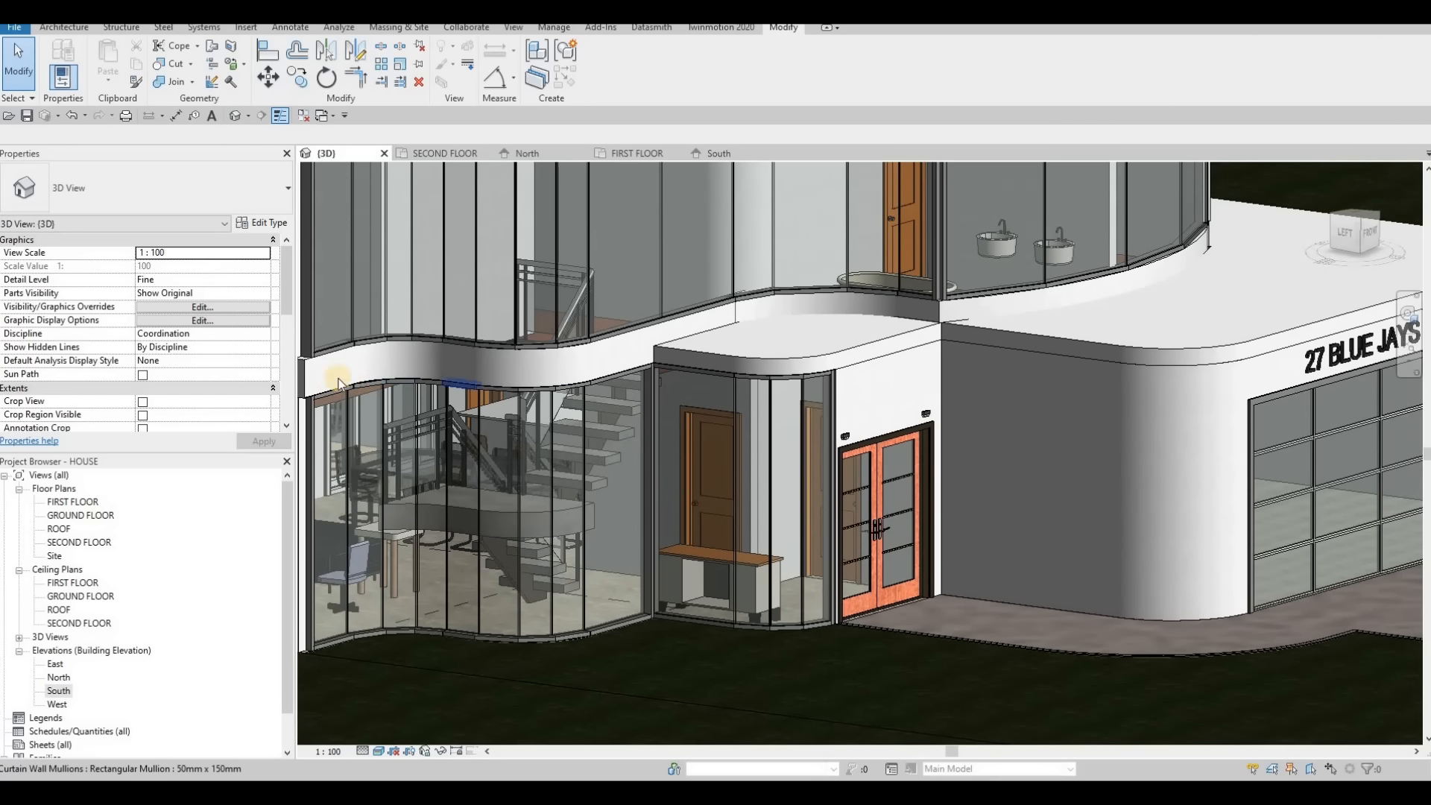
scroll(951, 428, down, 2)
middle_drag(991, 431, 951, 419)
scroll(974, 455, down, 4)
scroll(994, 455, up, 1)
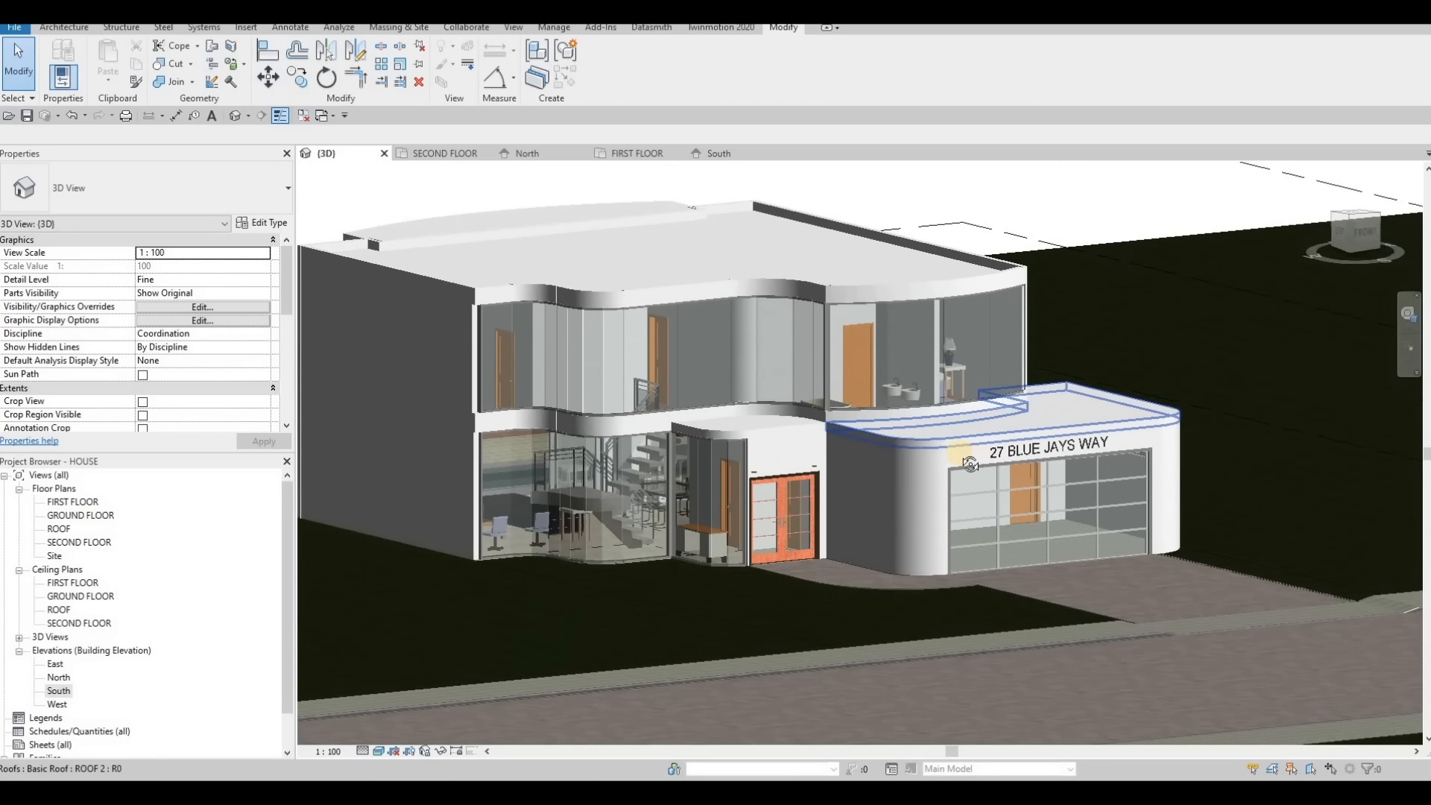
shift+middle_drag(962, 468, 966, 598)
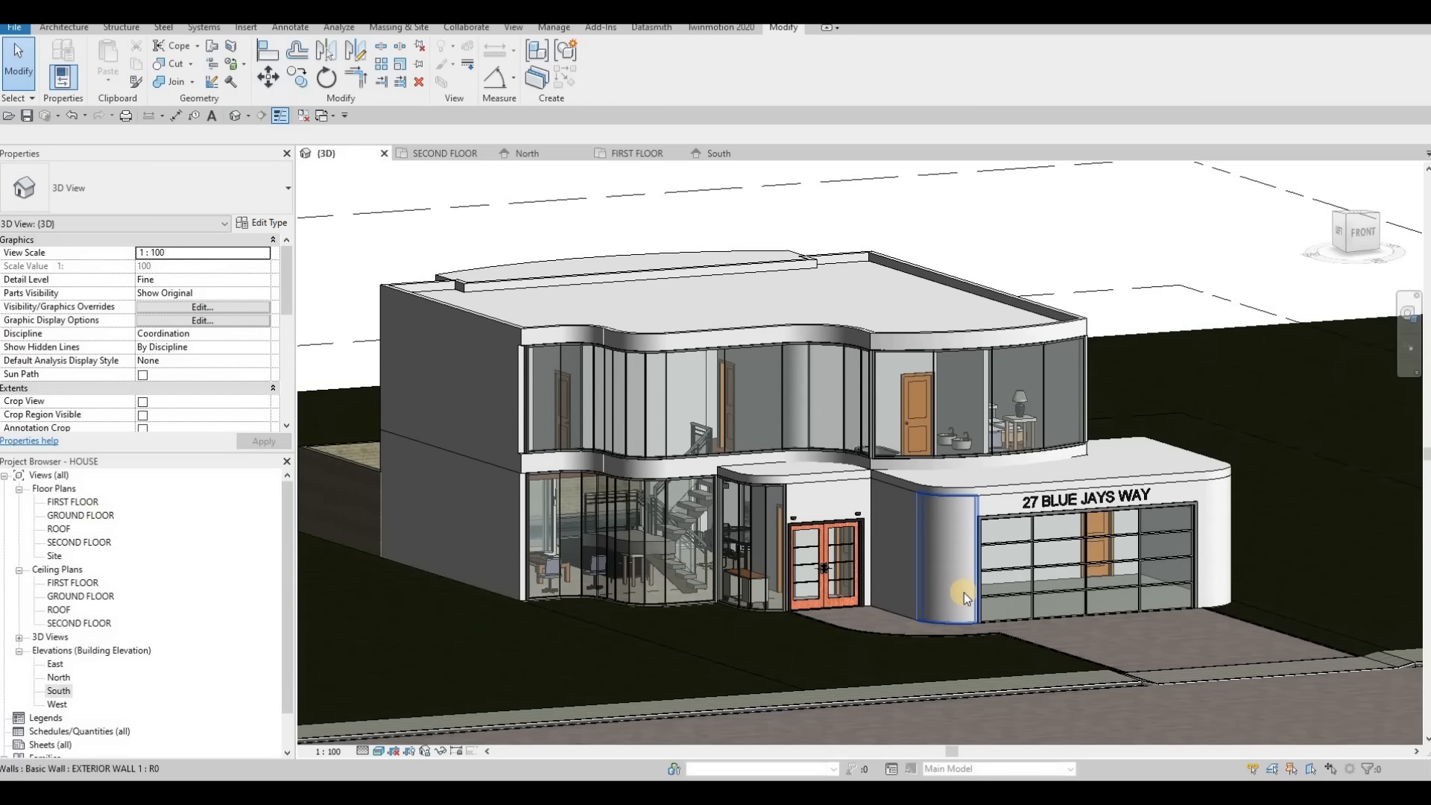